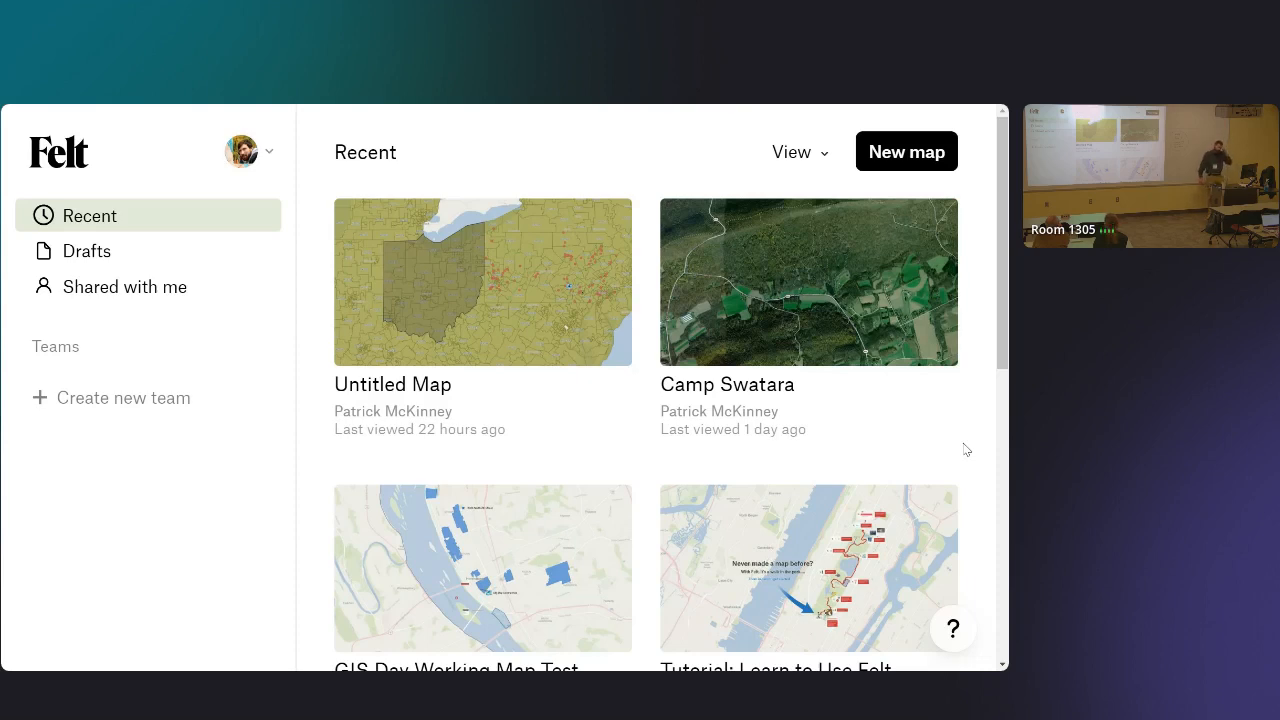
pyautogui.scroll(-2, 966, 450)
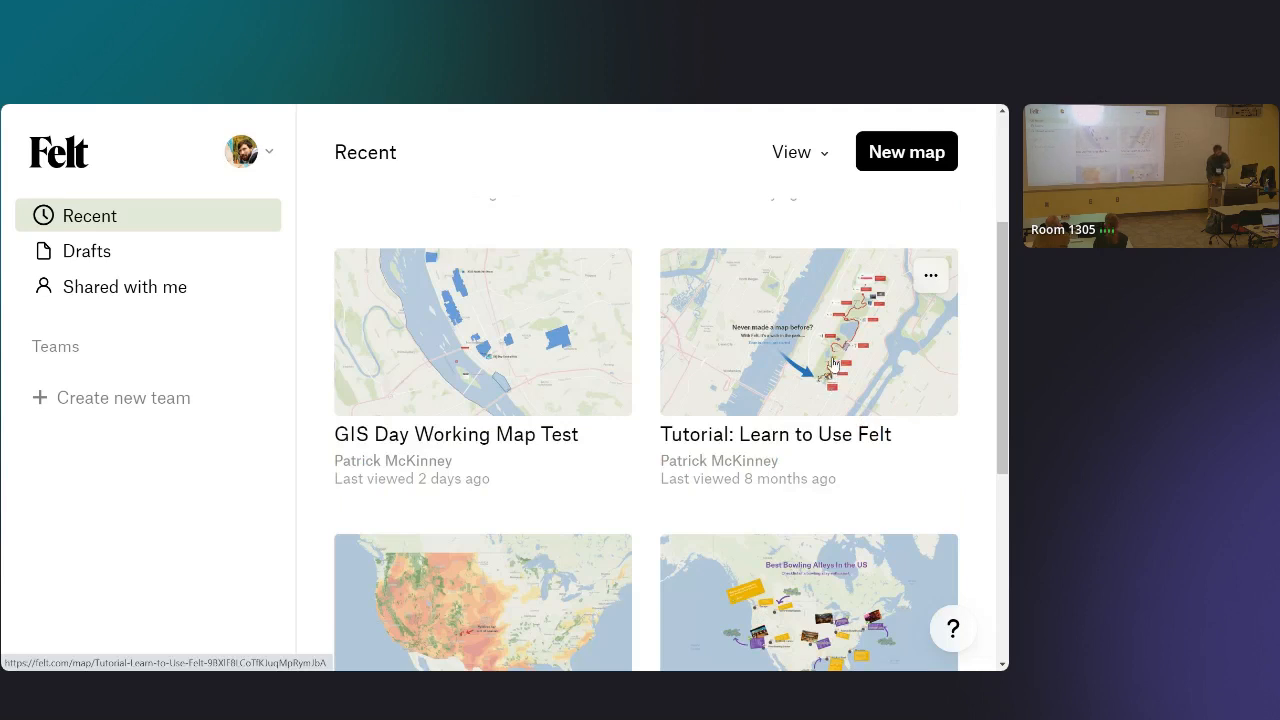
pyautogui.scroll(2, 835, 380)
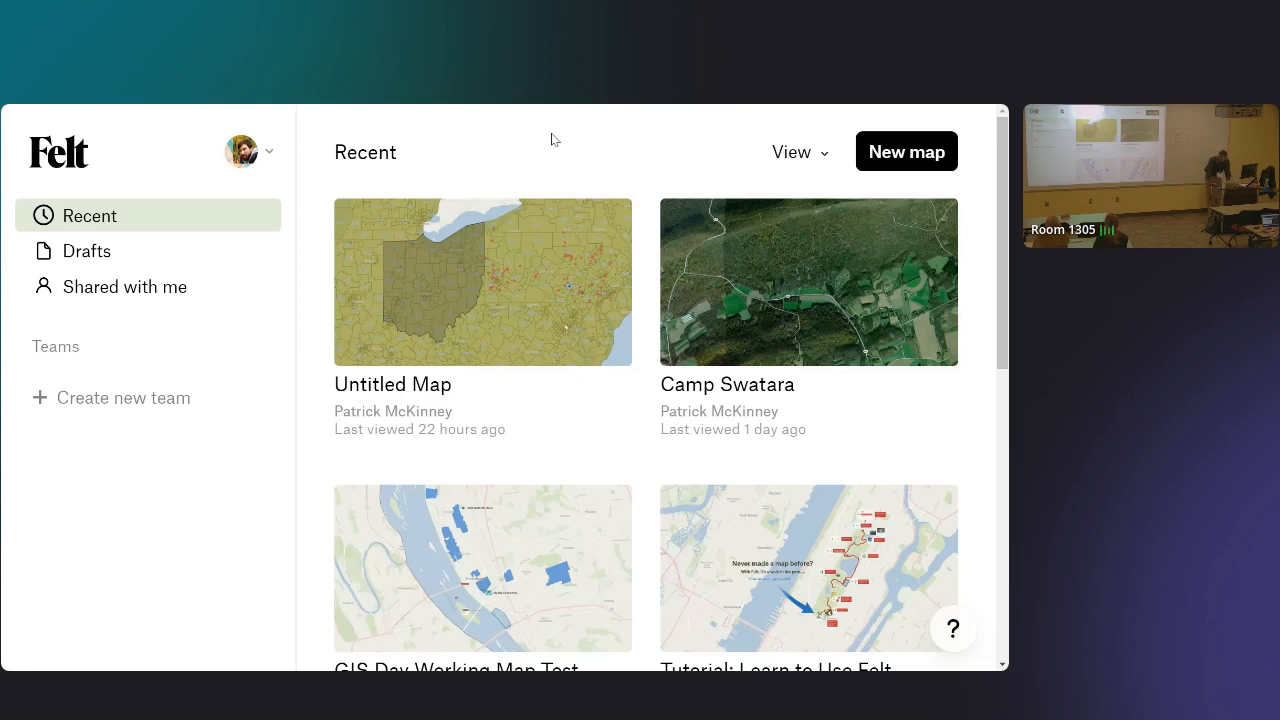
# Leave full-screen view and open the "paid plans in 2024" link from the GitHub README in a new browser tab.
pyautogui.press('F11')
pyautogui.click(326, 119)
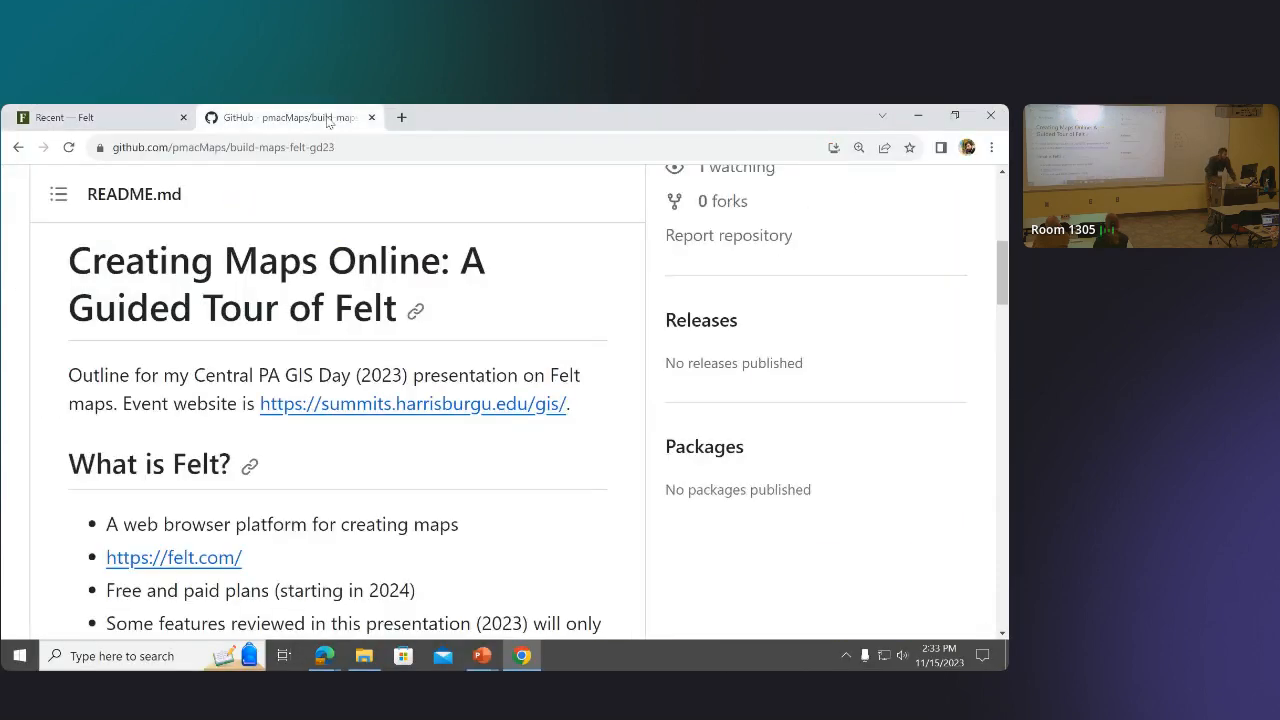
pyautogui.scroll(-2, 410, 364)
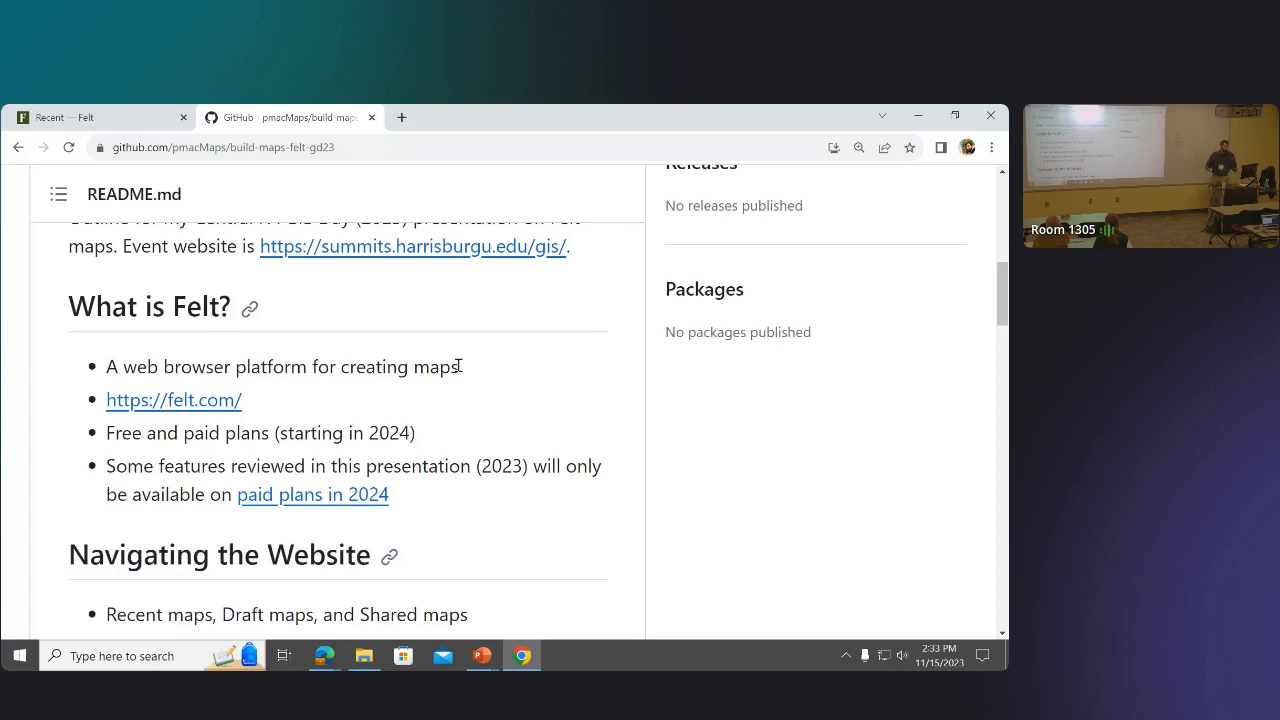
pyautogui.rightClick(373, 498)
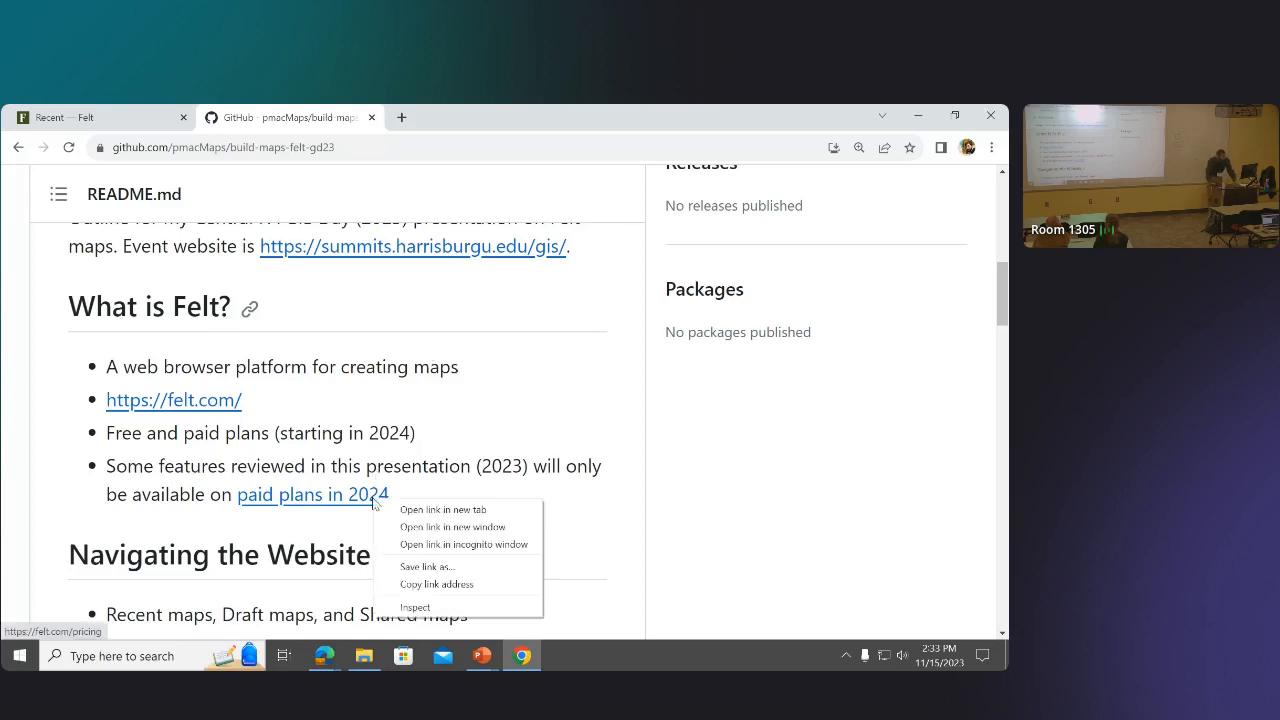
pyautogui.click(440, 507)
pyautogui.click(396, 119)
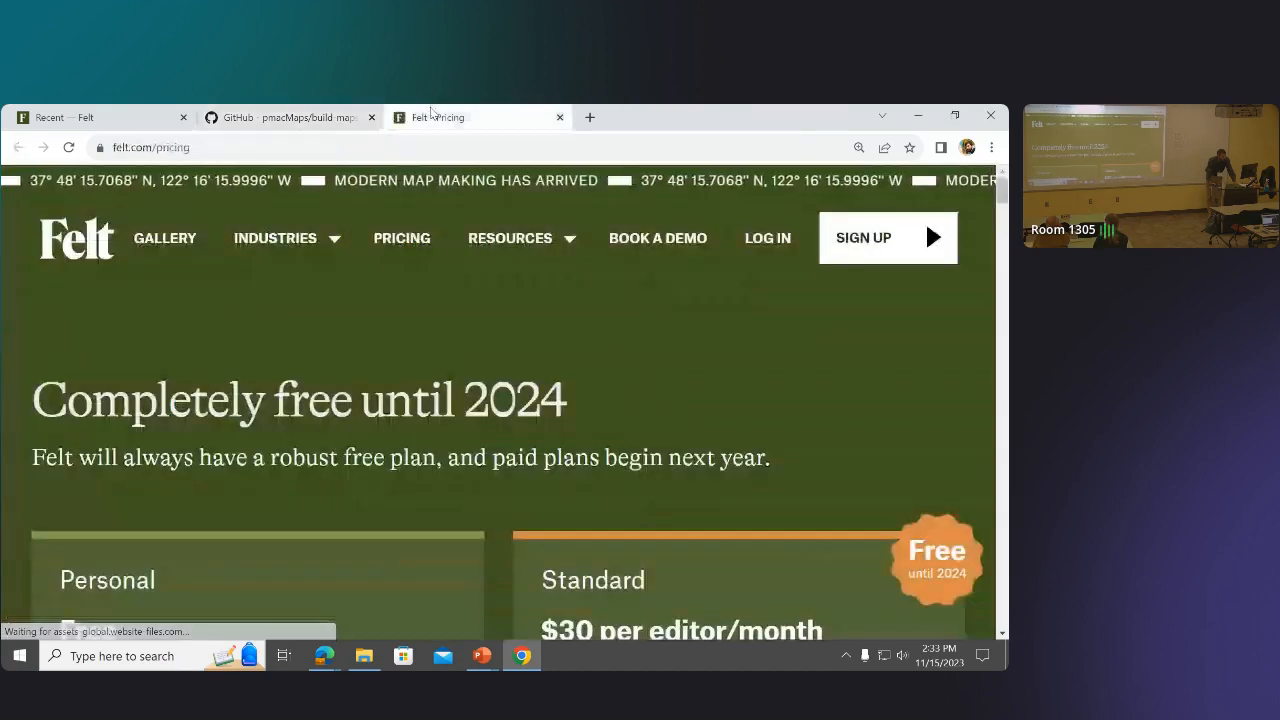
# Review the features of the Personal and Standard plans on the Felt pricing page.
pyautogui.scroll(-2, 680, 582)
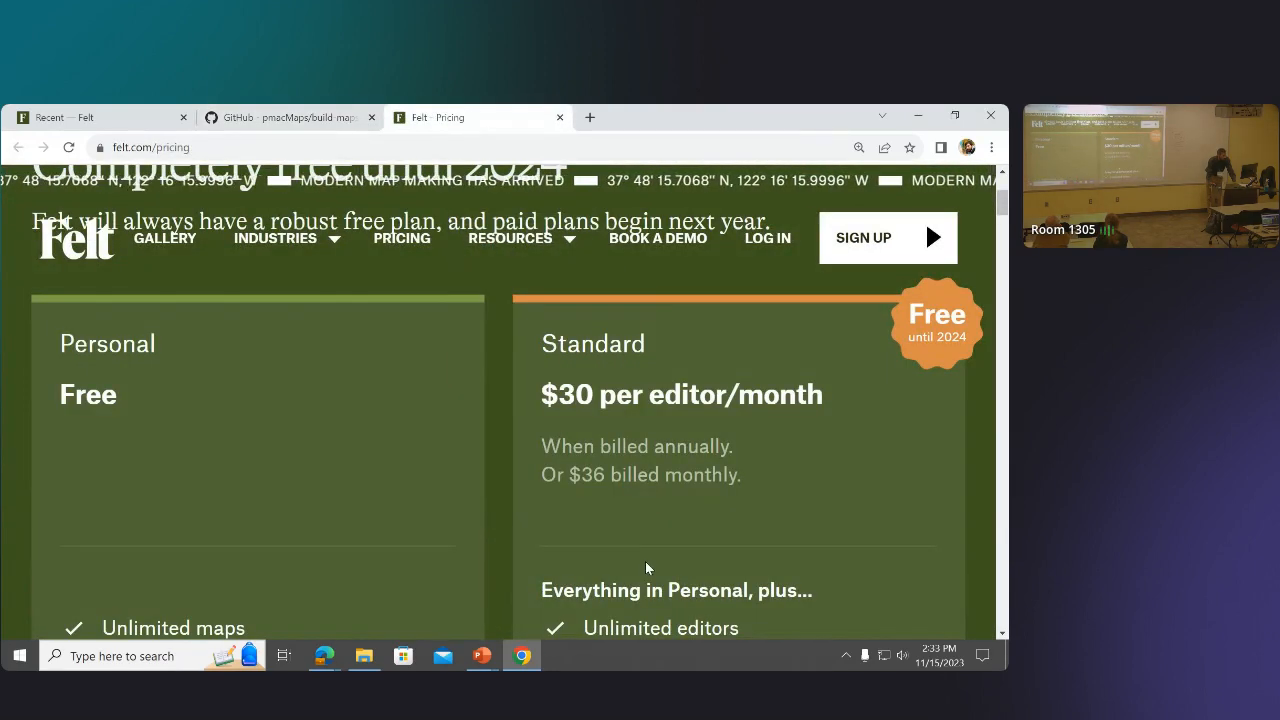
pyautogui.scroll(-2, 605, 570)
pyautogui.scroll(-3, 612, 565)
pyautogui.scroll(6, 613, 566)
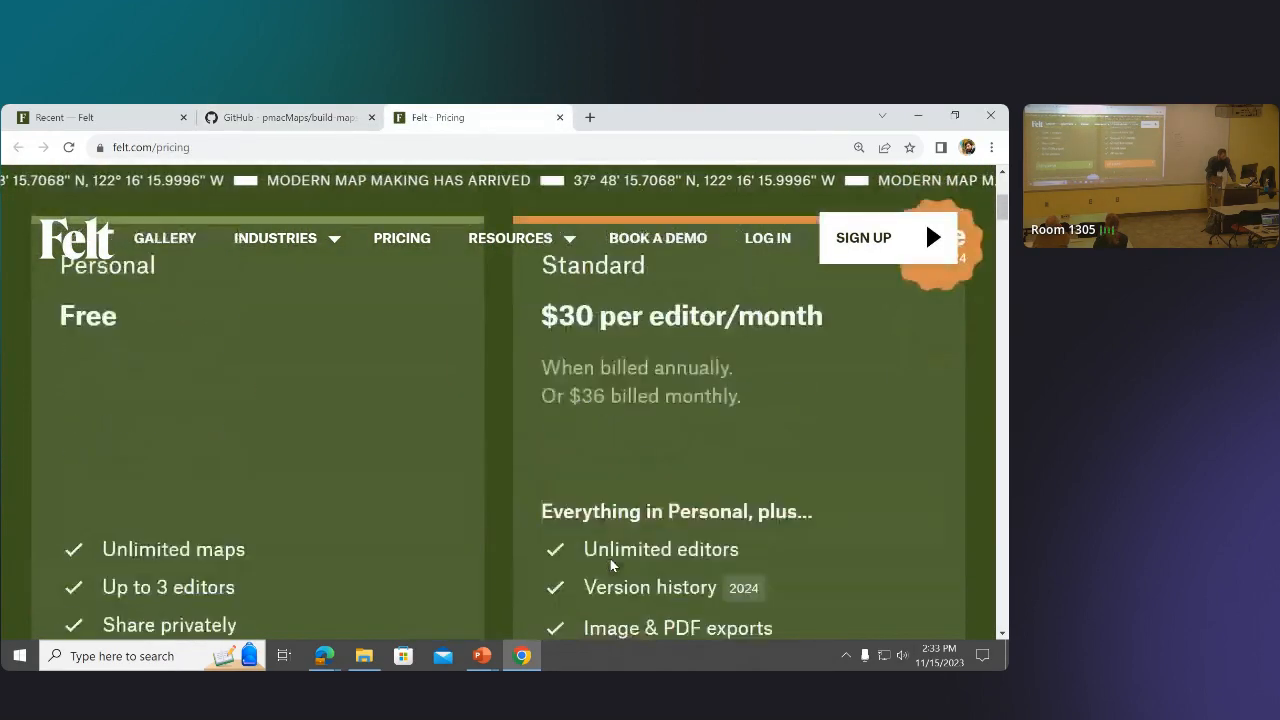
pyautogui.scroll(-5, 612, 566)
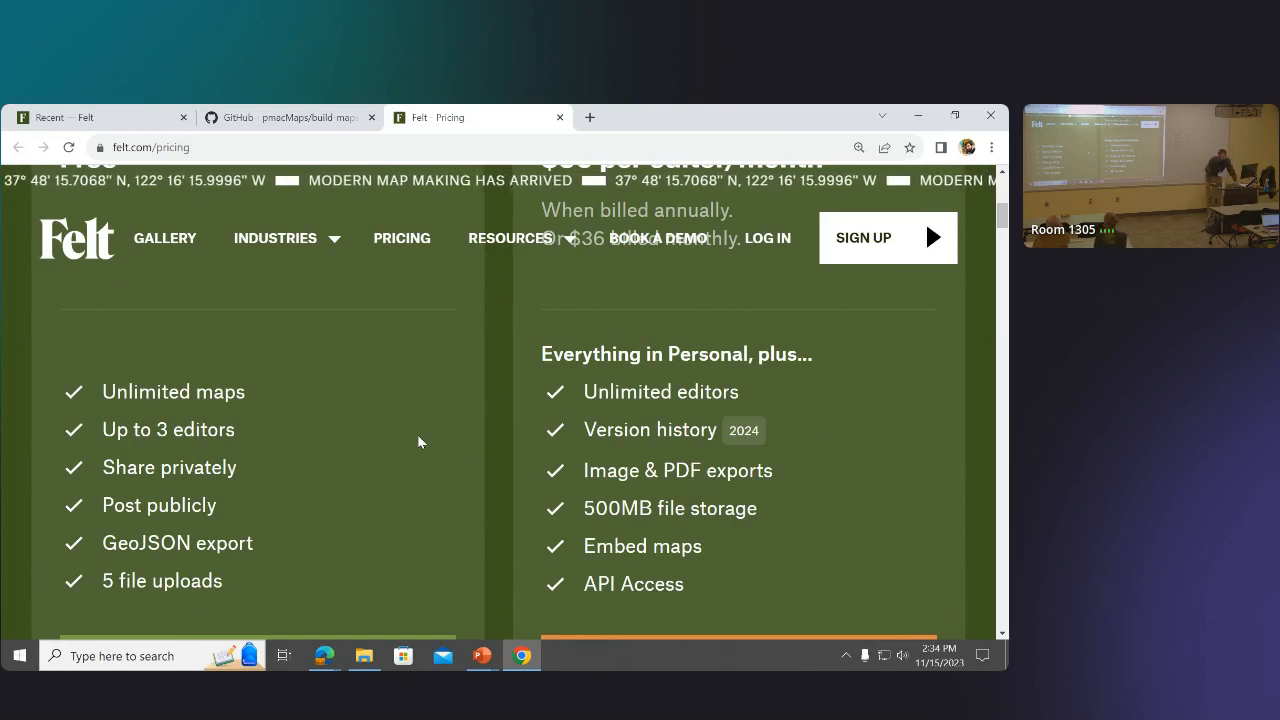
pyautogui.scroll(2, 418, 403)
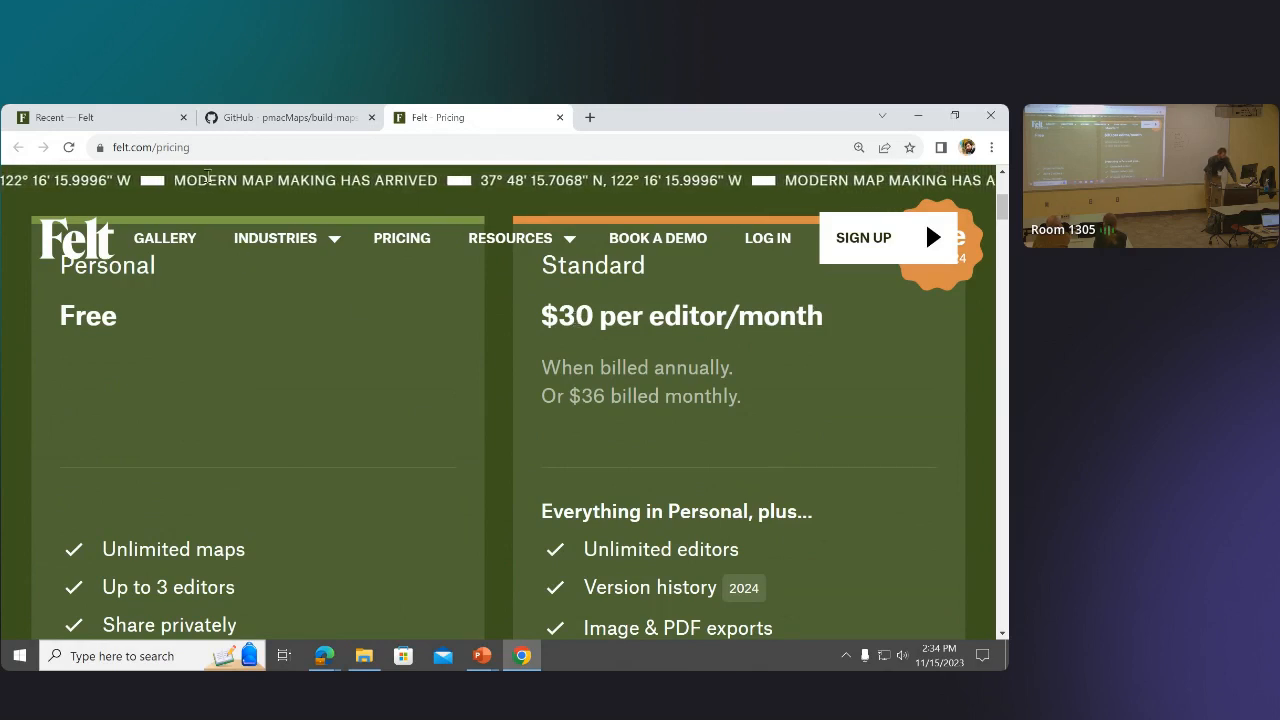
# Return to the Felt workspace and browse the recent maps.
pyautogui.click(116, 117)
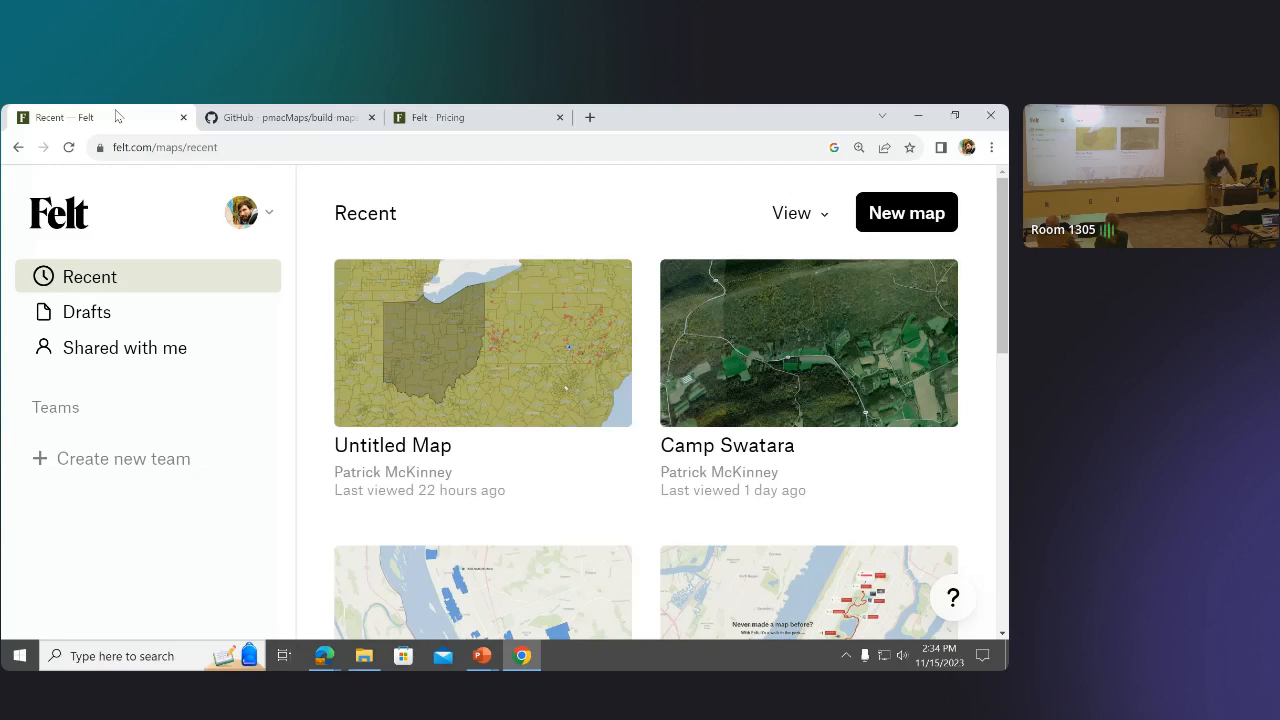
pyautogui.scroll(-2, 494, 322)
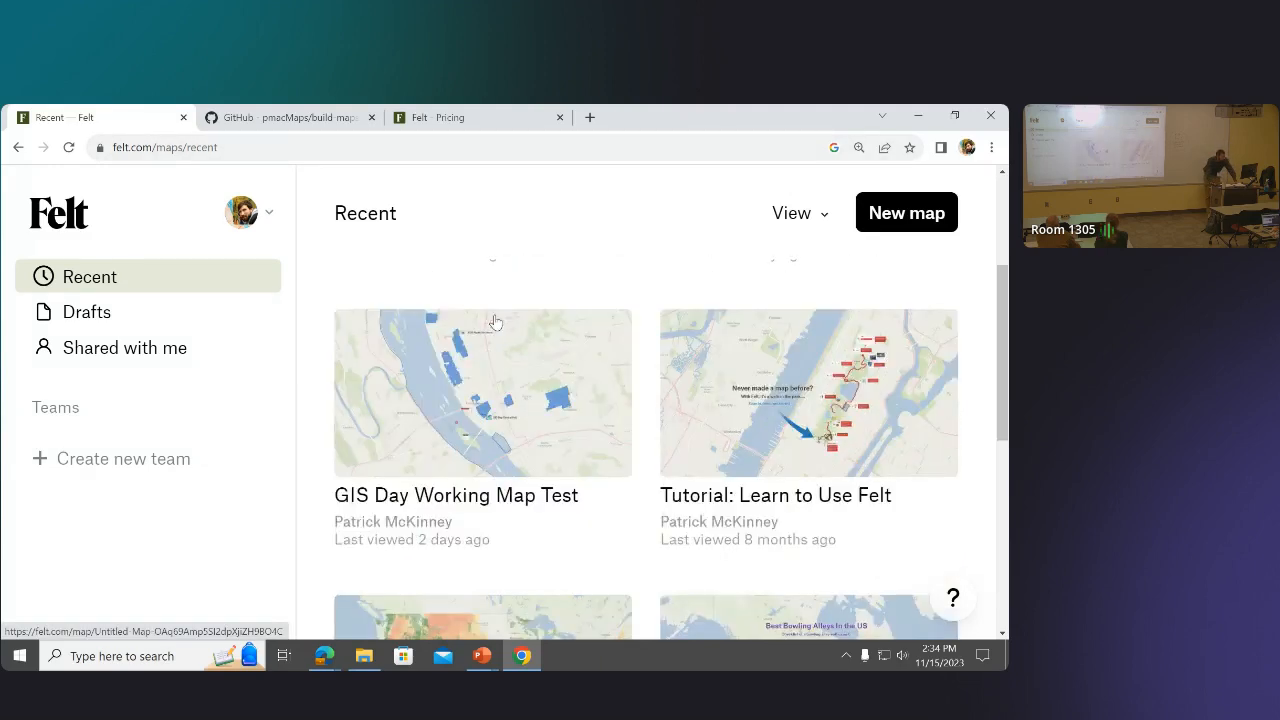
pyautogui.scroll(-2, 494, 322)
pyautogui.scroll(3, 470, 322)
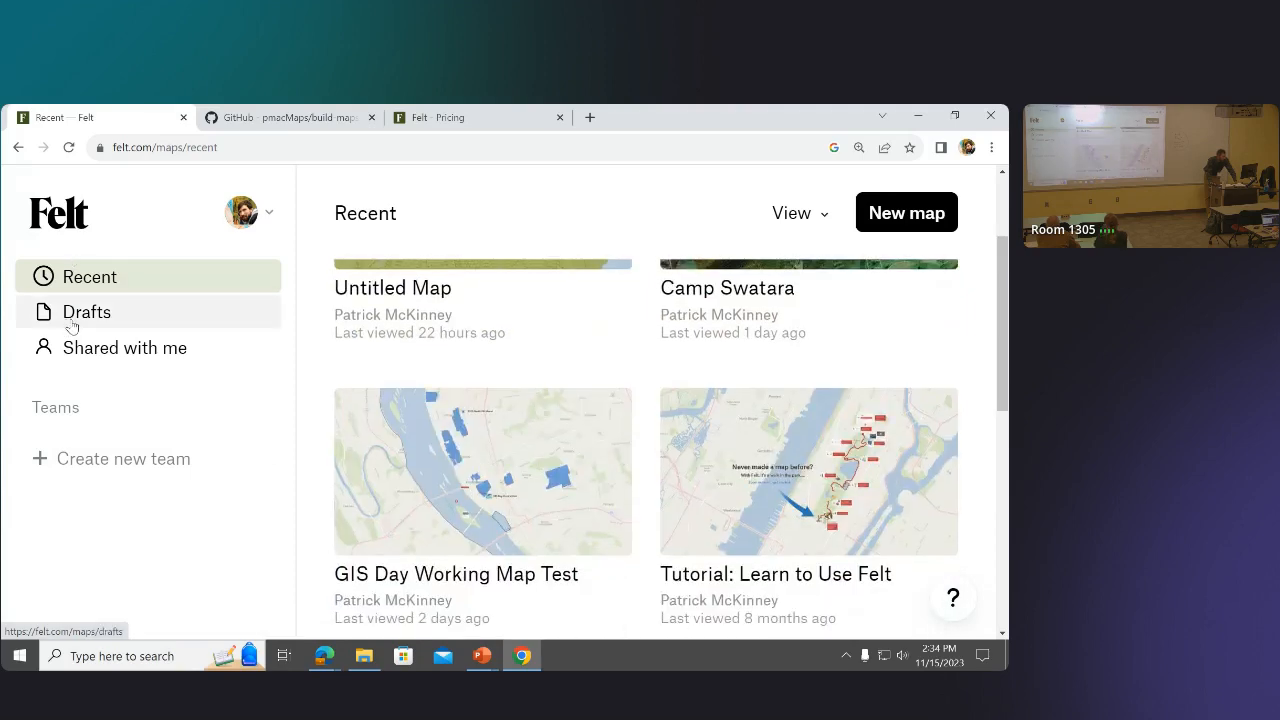
# View the Drafts, Shared with me and Create new team pages, ending back at the recent maps.
pyautogui.click(72, 318)
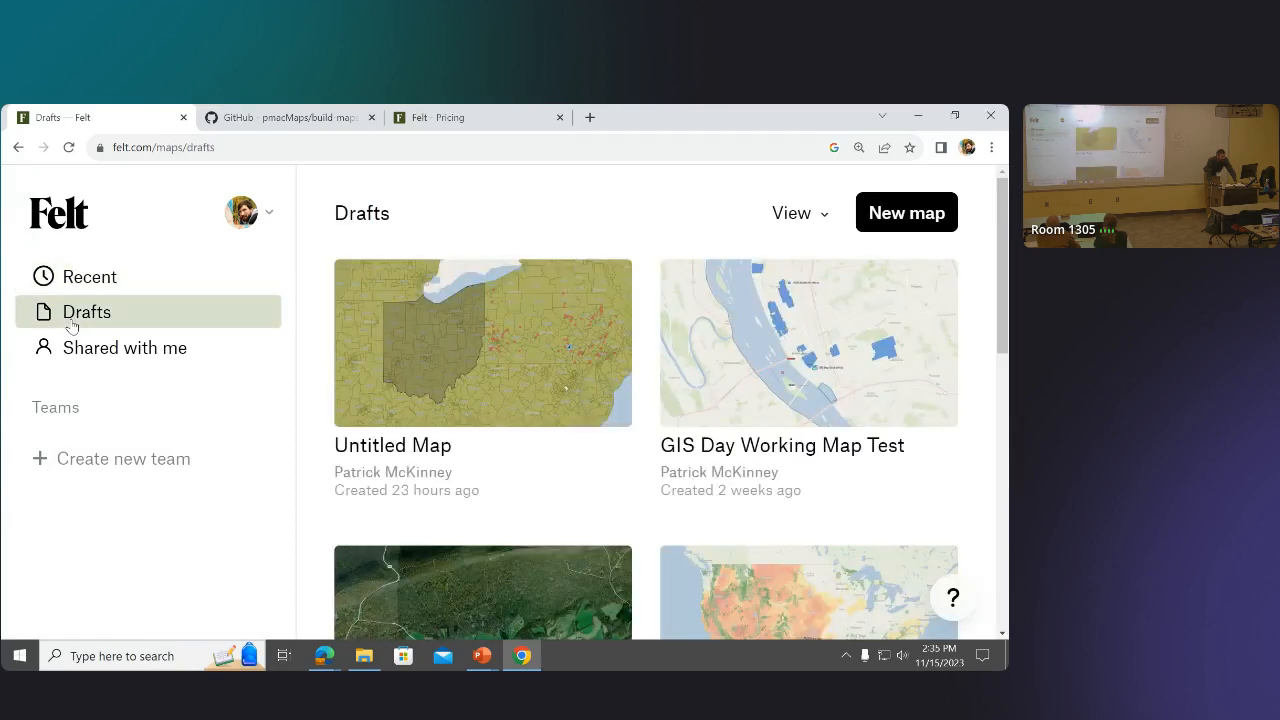
pyautogui.click(93, 352)
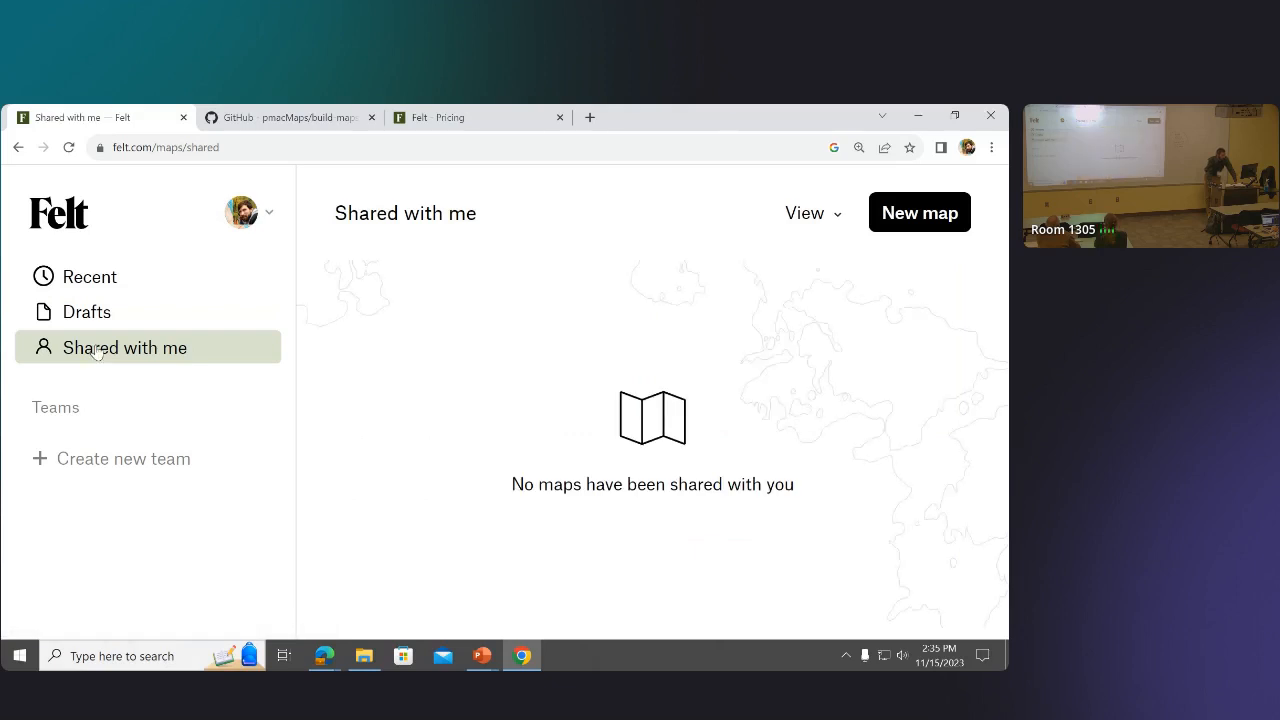
pyautogui.click(108, 461)
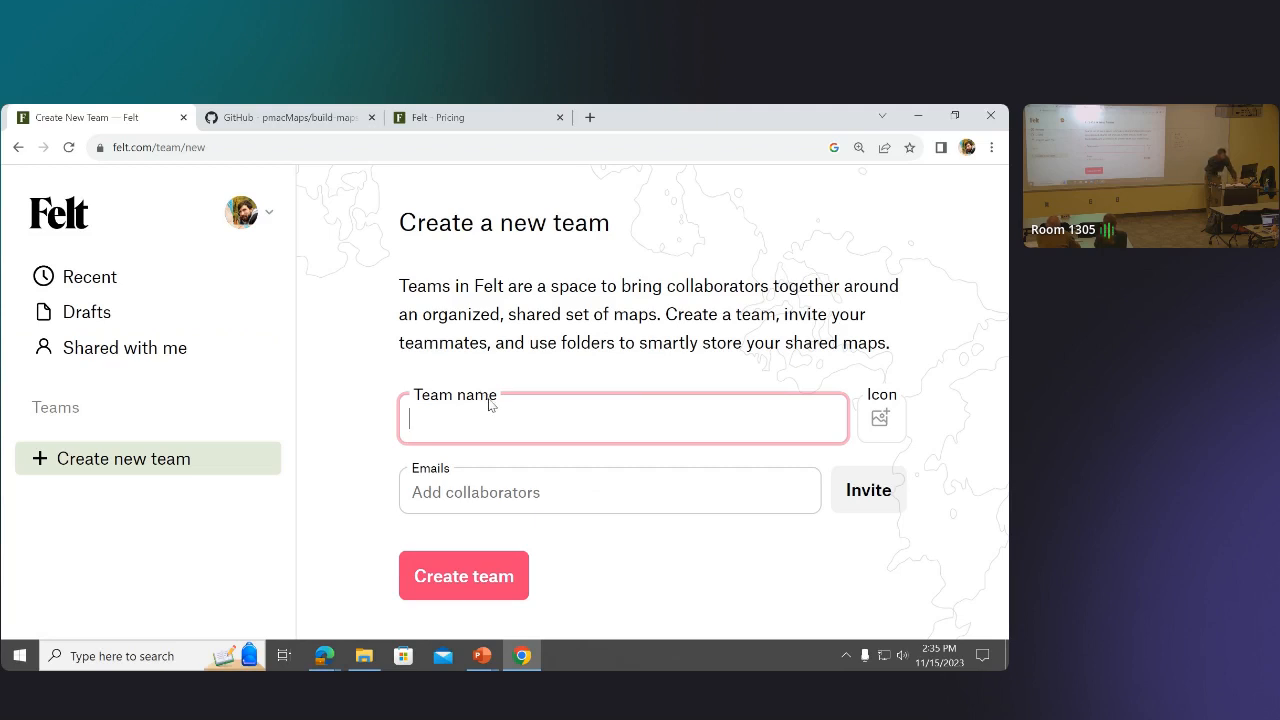
pyautogui.click(117, 282)
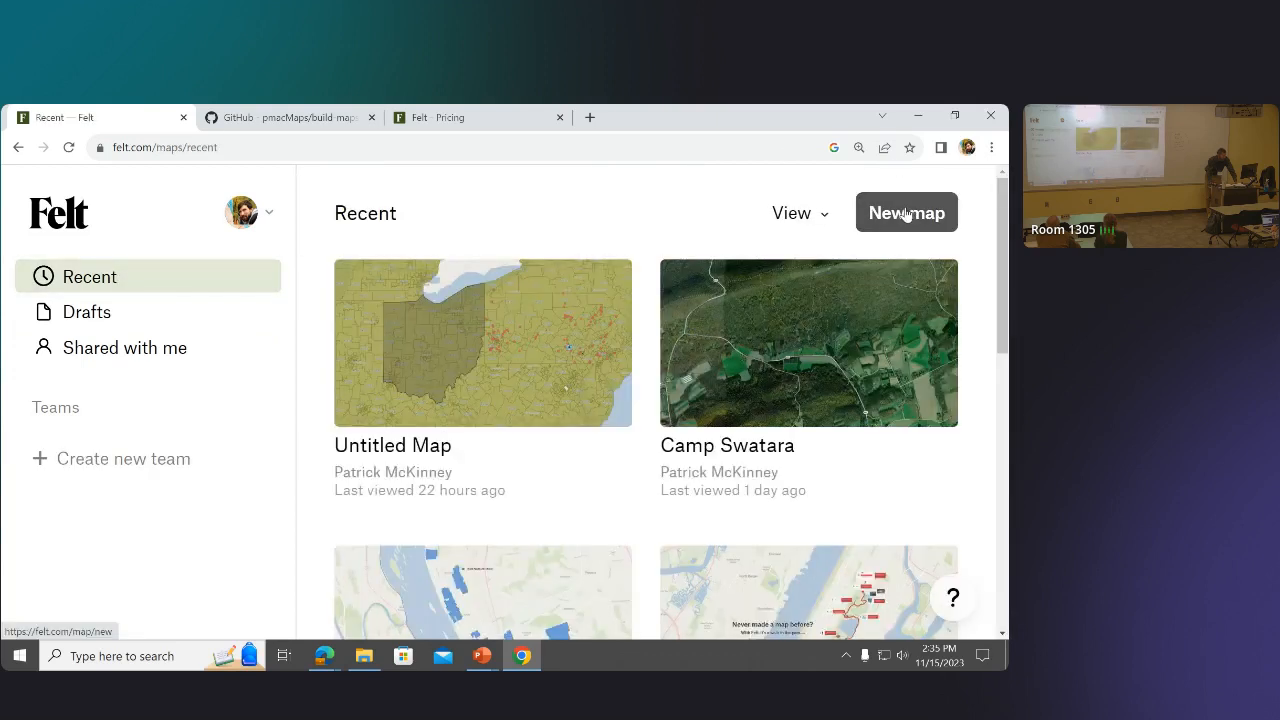
# Create a new map and test zooming in and out by one level.
pyautogui.click(906, 213)
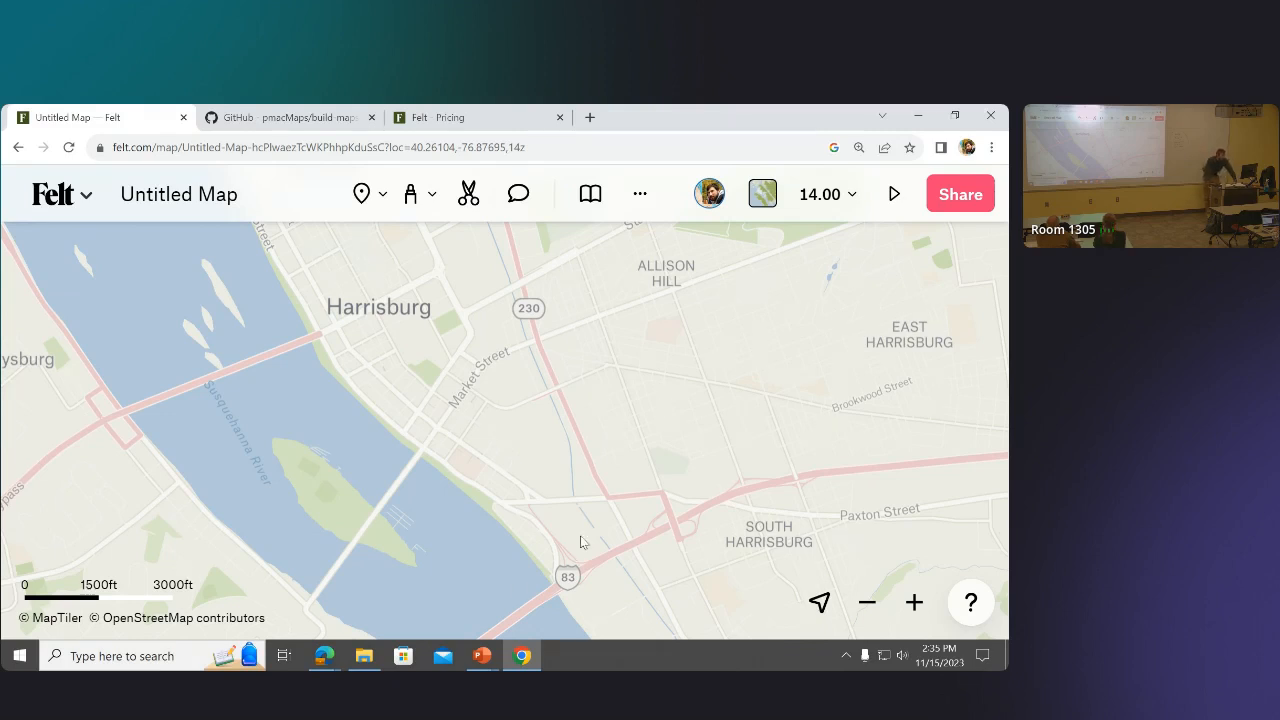
pyautogui.click(914, 601)
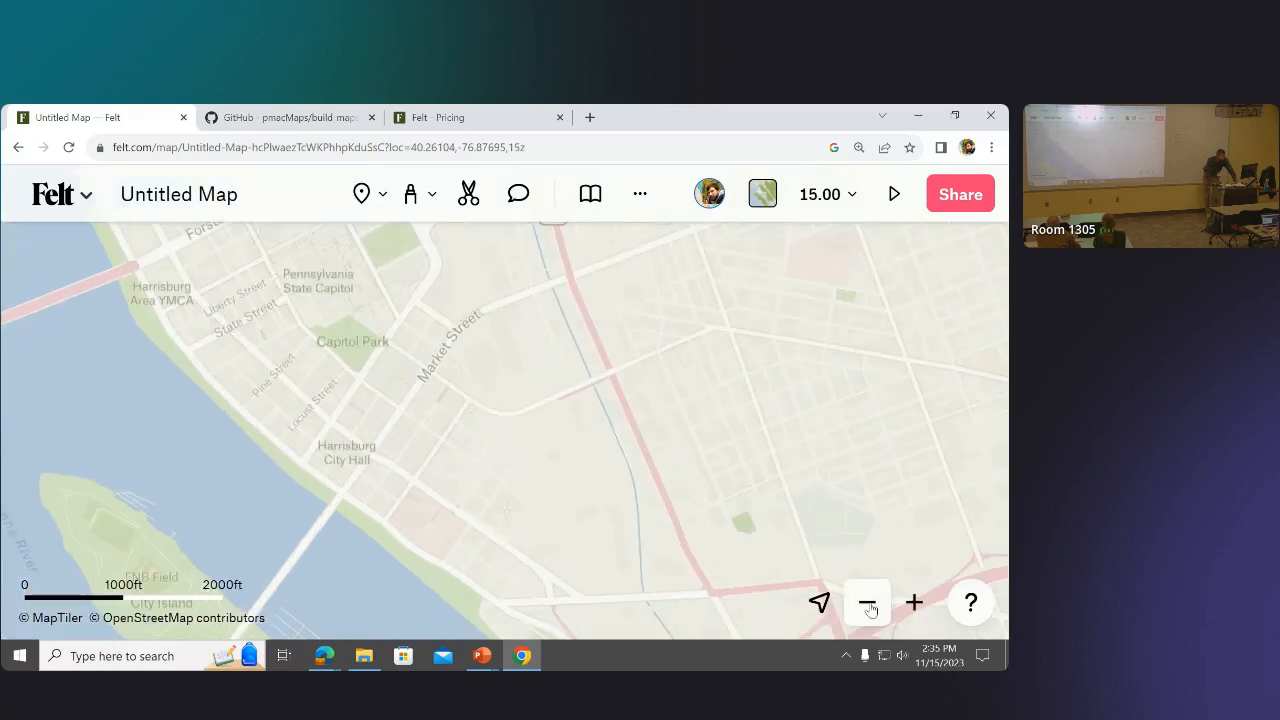
pyautogui.click(868, 603)
# Show the current location on the new map, allowing felt.com to know it, and inspect the marker up close.
pyautogui.click(821, 603)
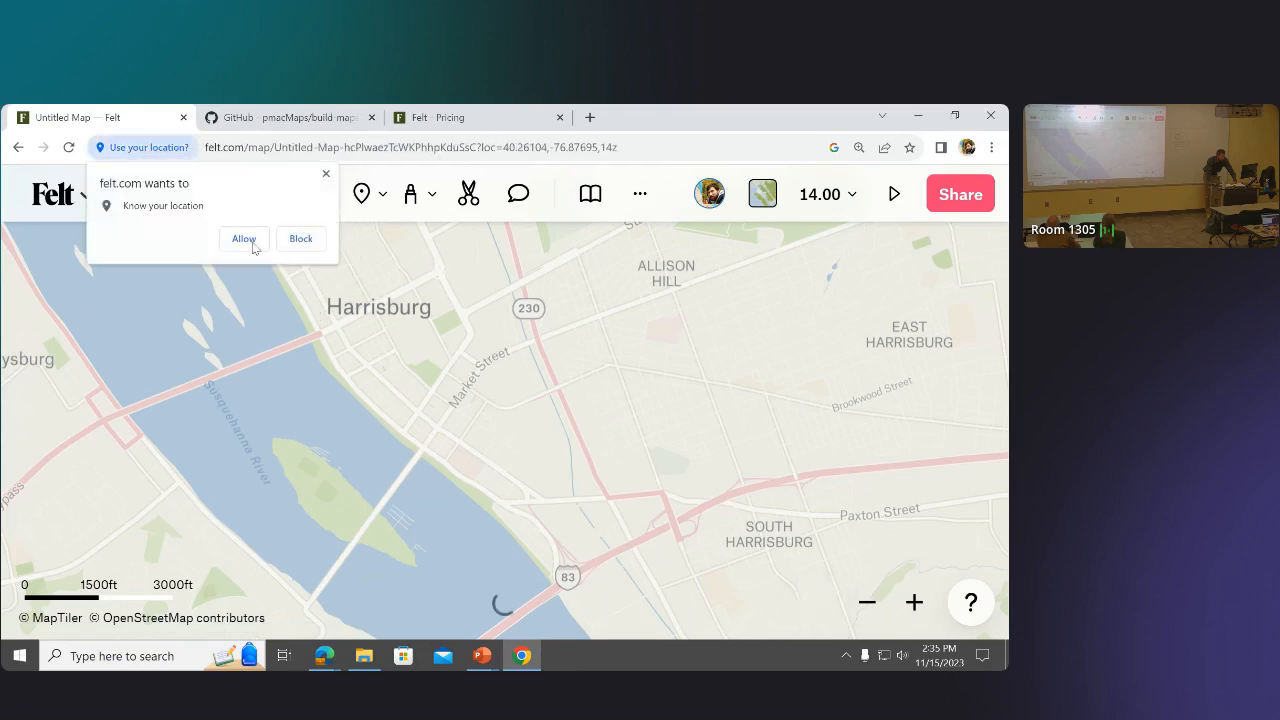
pyautogui.click(245, 240)
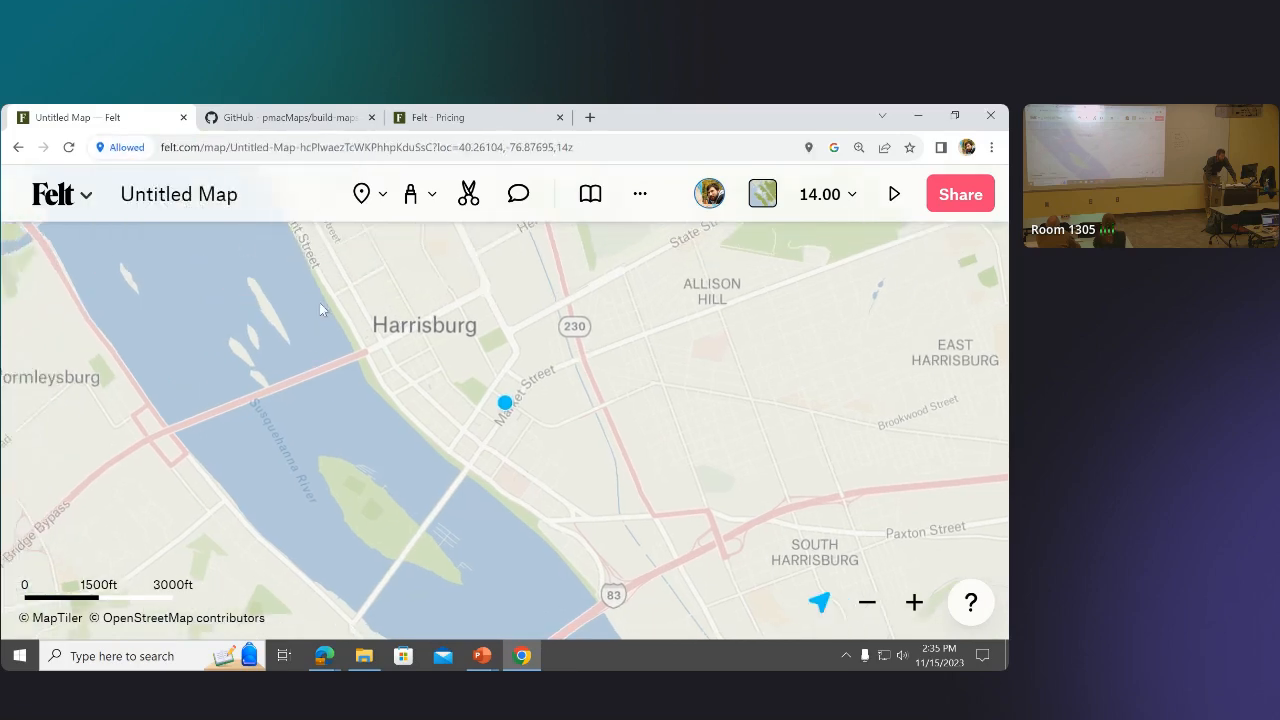
pyautogui.scroll(6, 491, 421)
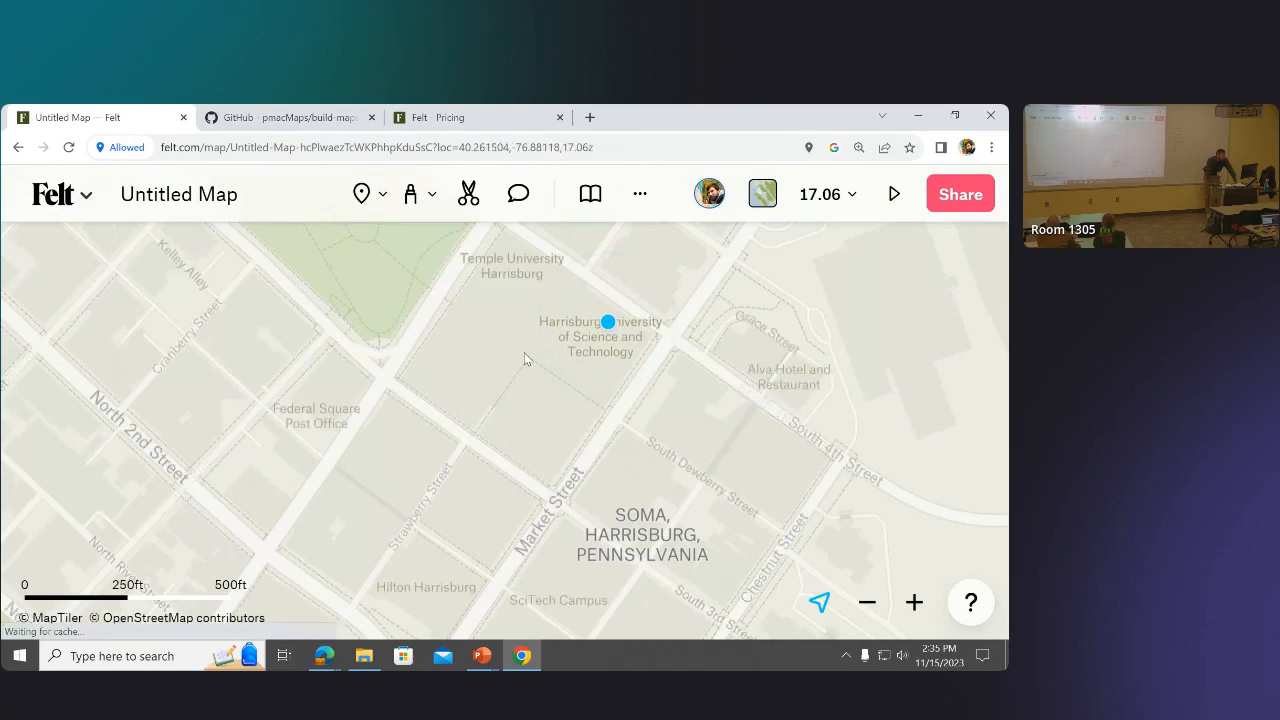
pyautogui.scroll(-5, 479, 338)
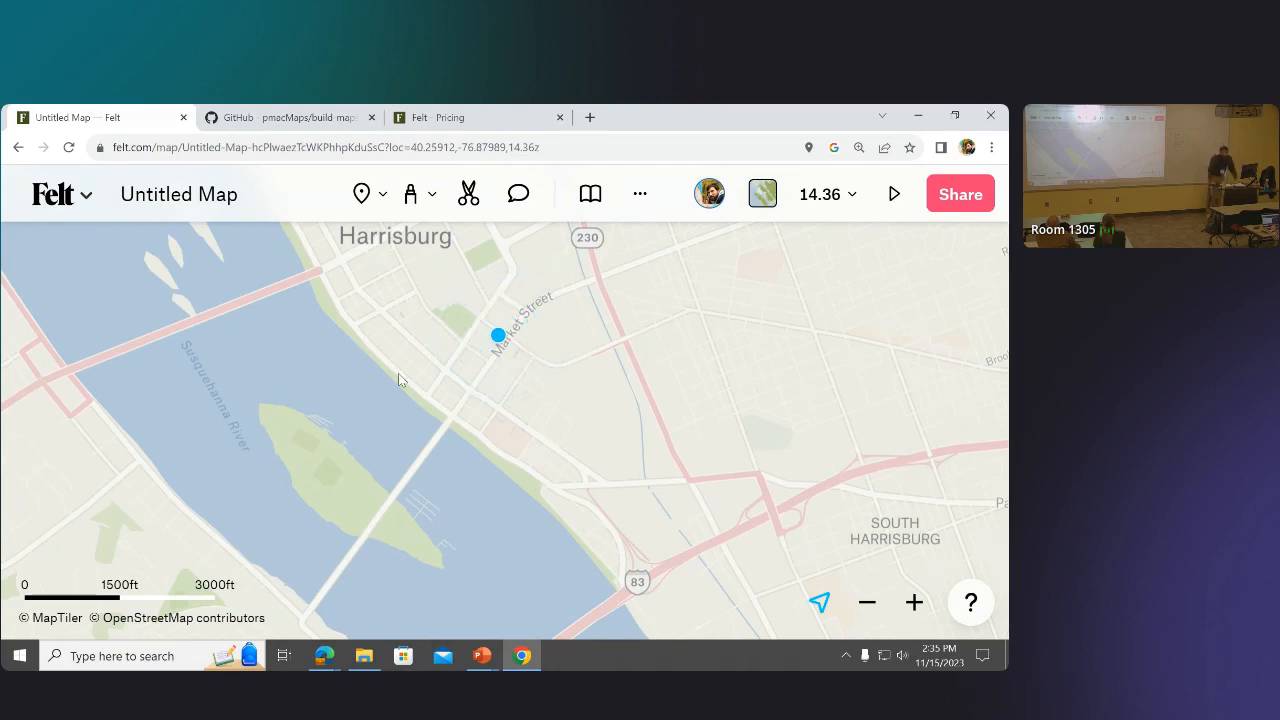
# Recenter the map on the current location and turn the location display off.
pyautogui.click(820, 602)
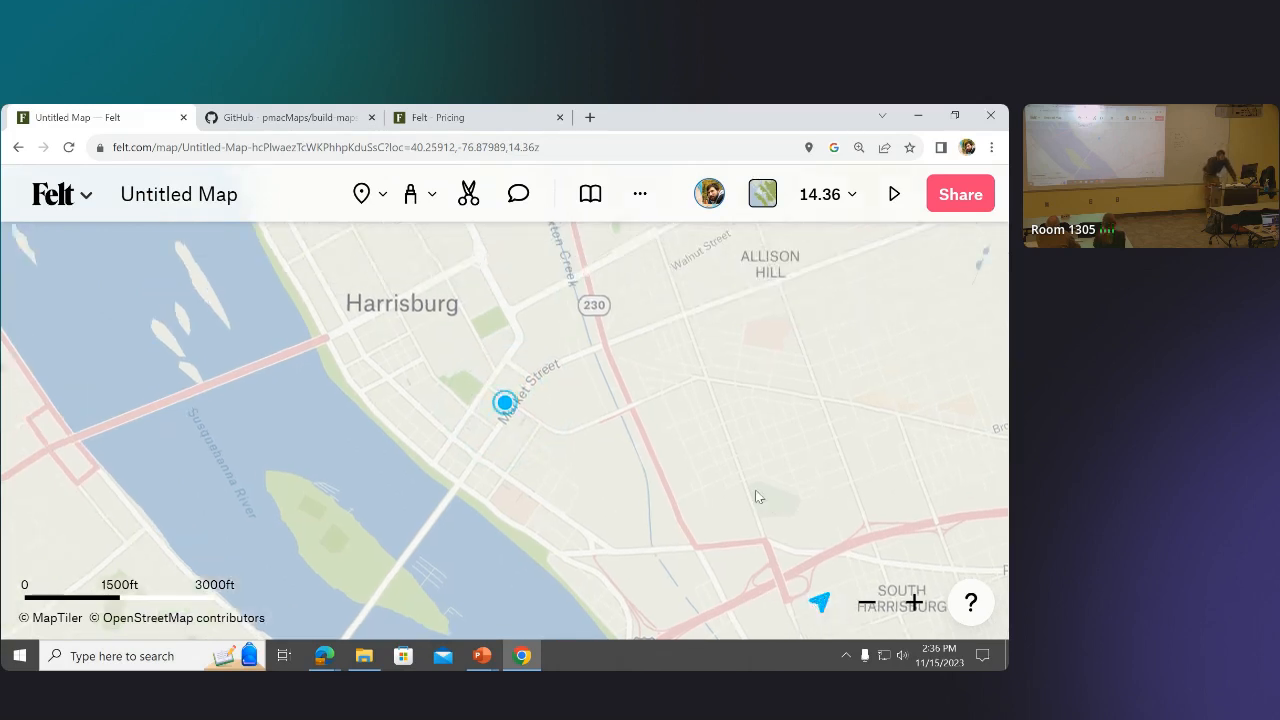
pyautogui.click(821, 603)
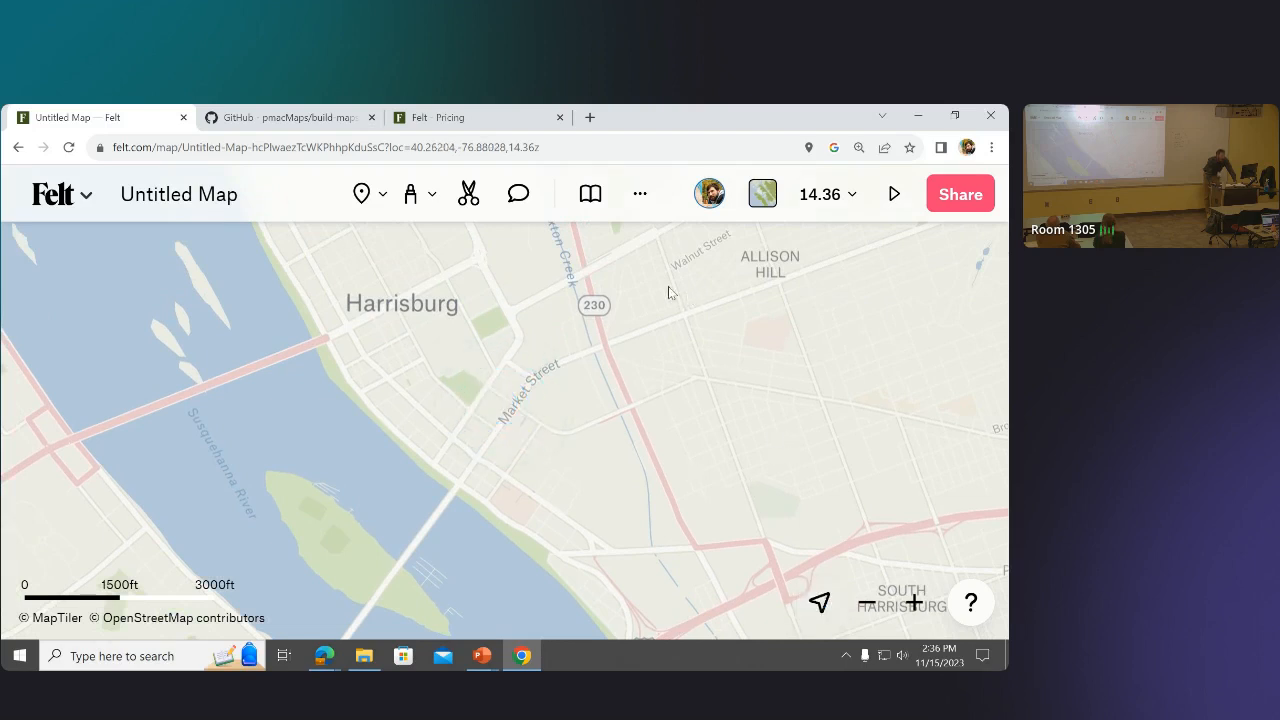
pyautogui.moveTo(645, 300); pyautogui.dragTo(621, 357)
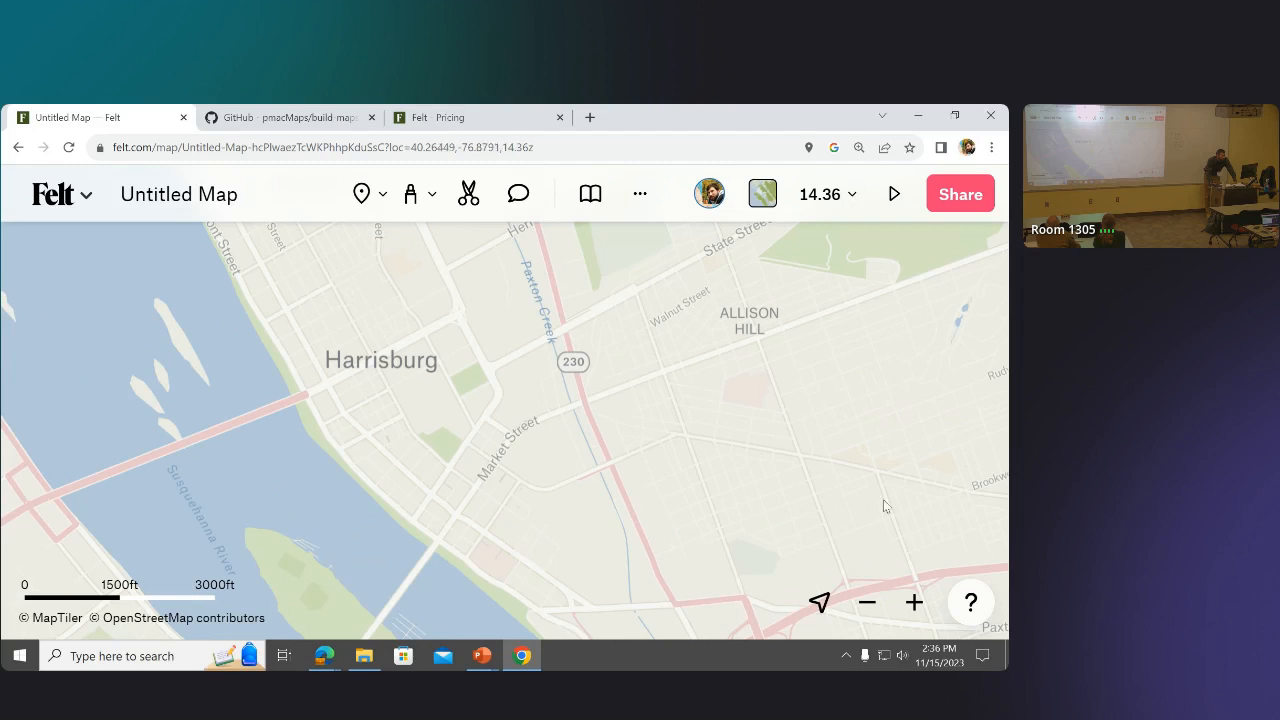
# Open Felt's Submit feedback form from the help options, review its fields, and return to the untitled map.
pyautogui.click(971, 602)
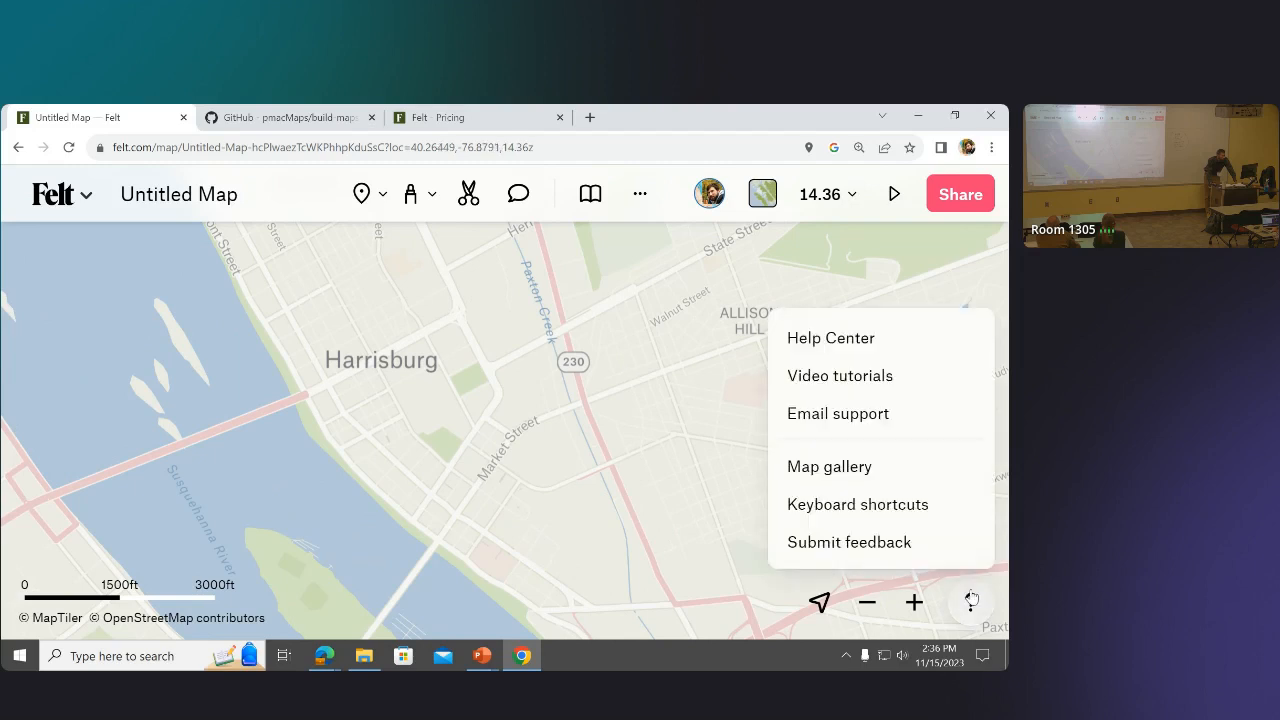
pyautogui.click(851, 542)
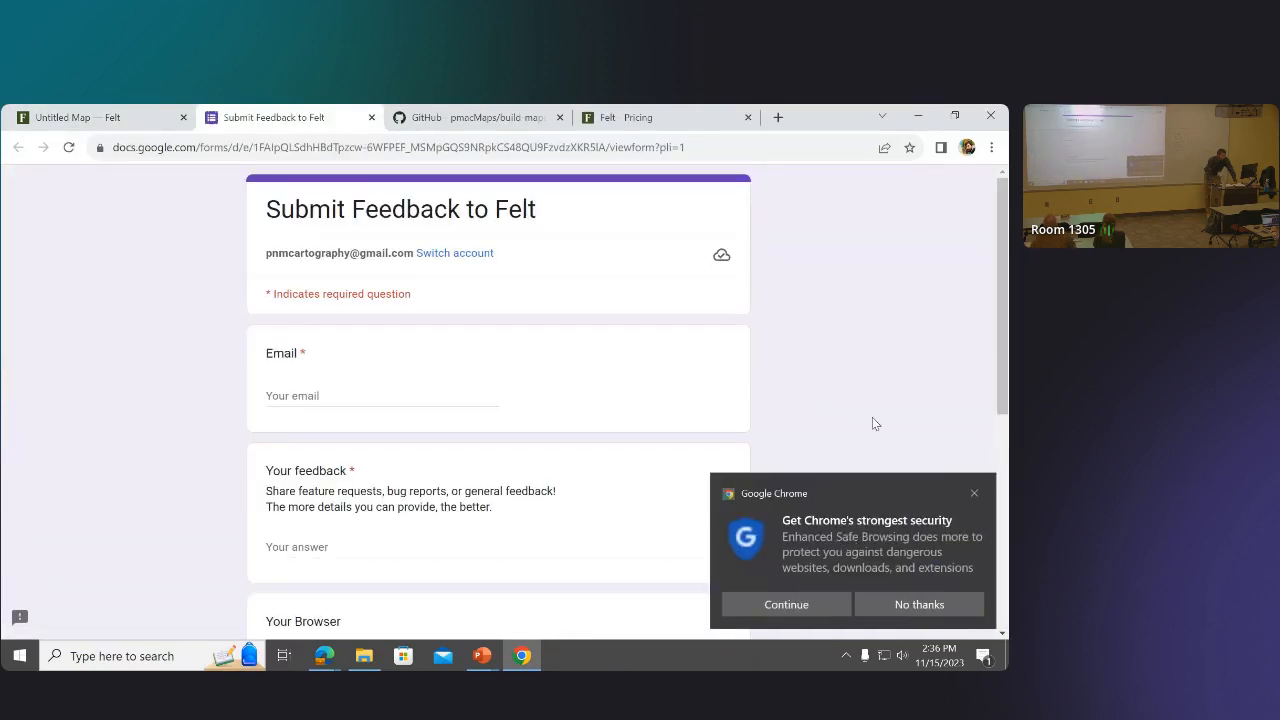
pyautogui.click(976, 493)
pyautogui.scroll(-3, 885, 306)
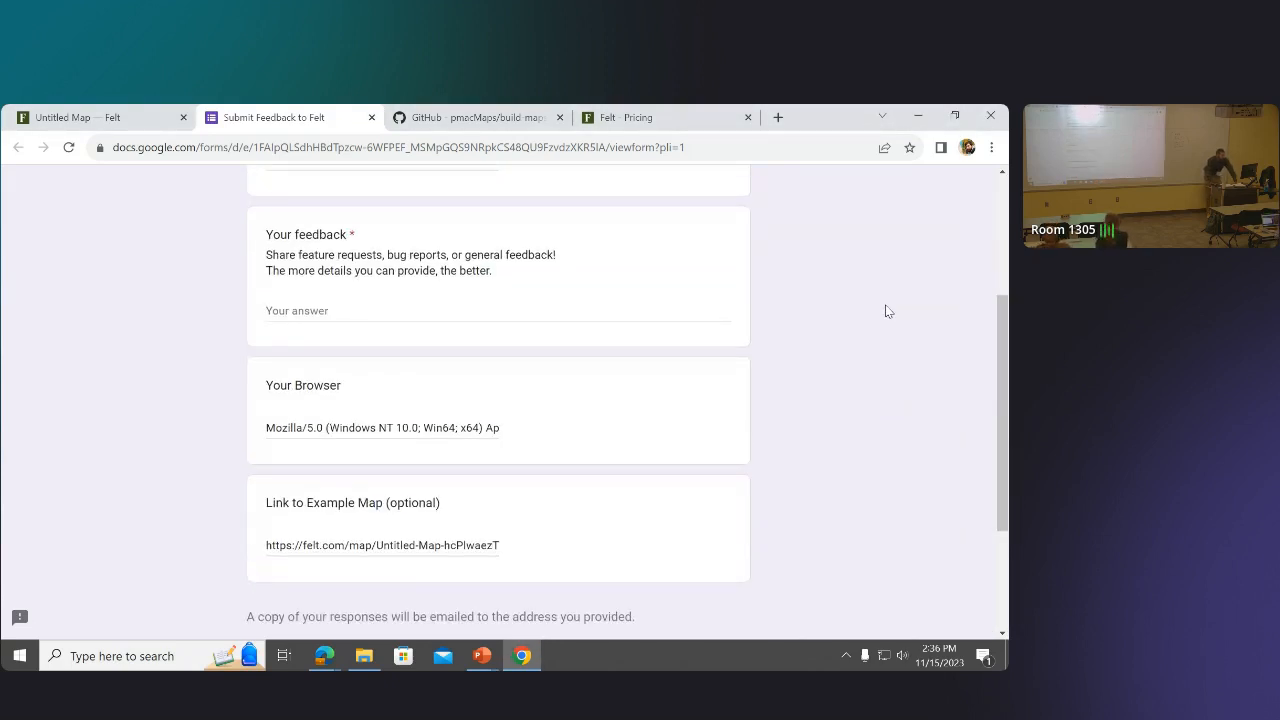
pyautogui.scroll(3, 885, 306)
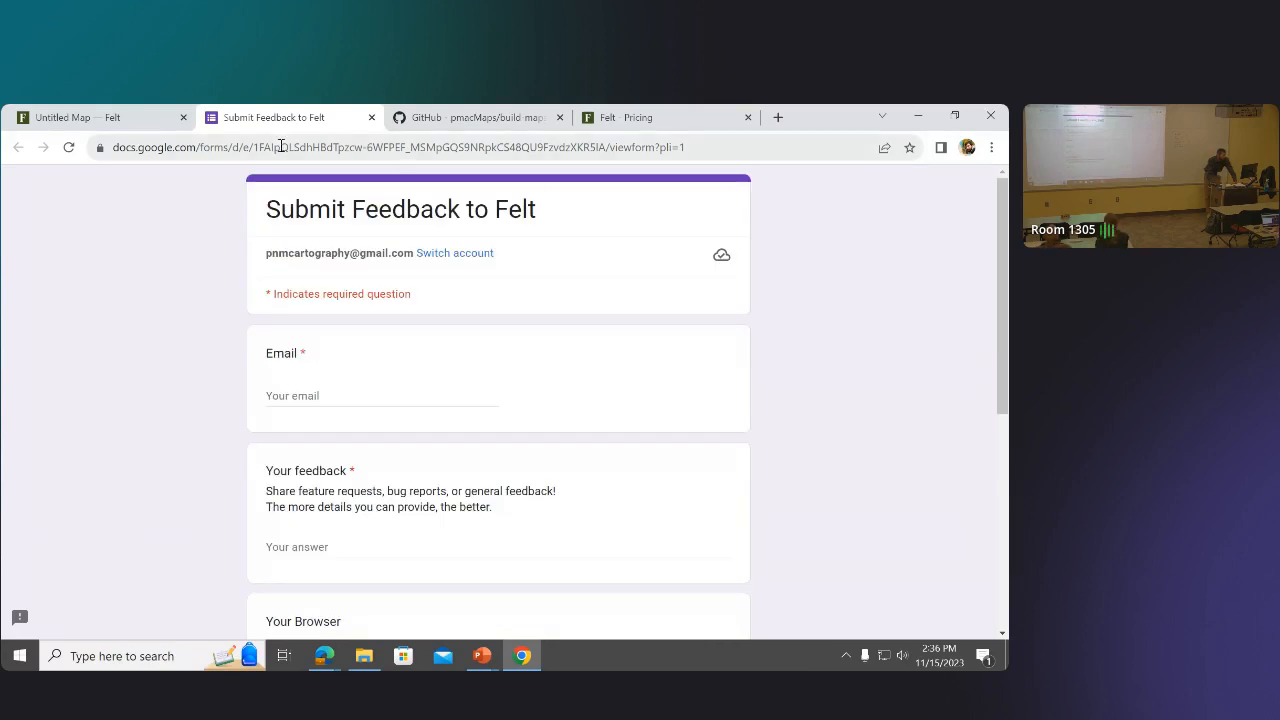
pyautogui.click(99, 106)
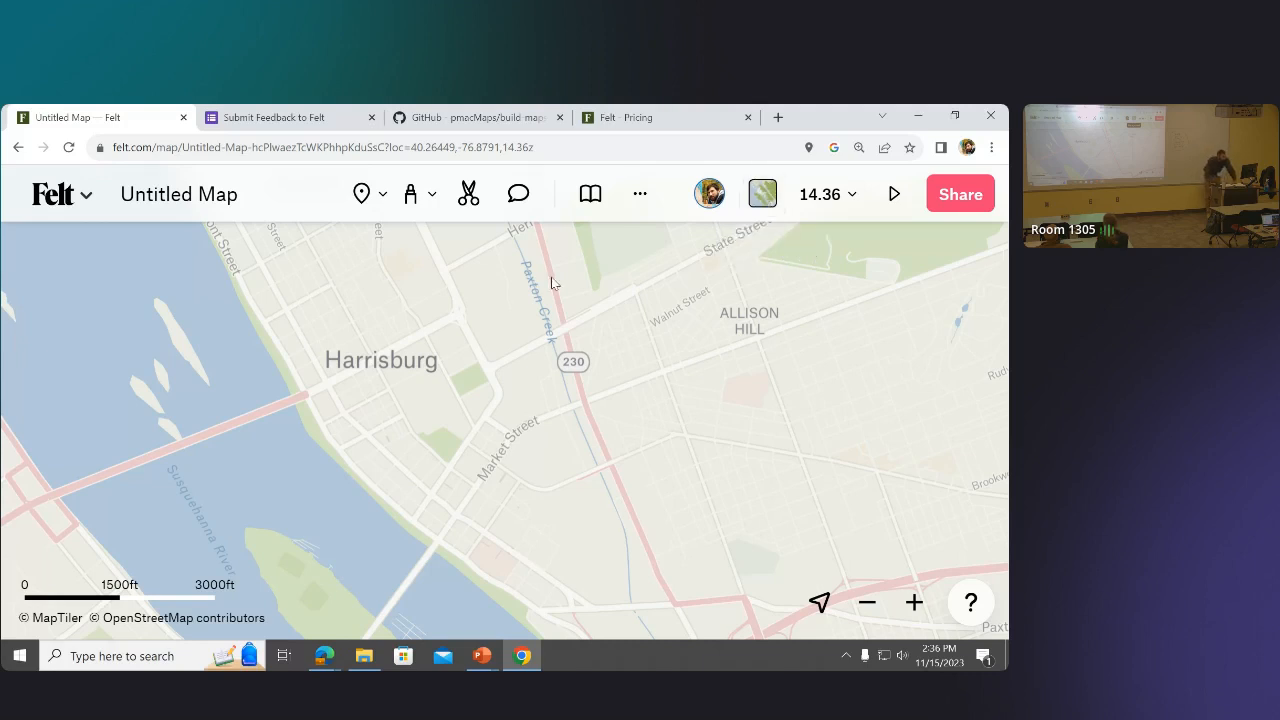
# Center the map on downtown Harrisburg around Capitol Park and switch its background to Satellite.
pyautogui.scroll(3, 370, 340)
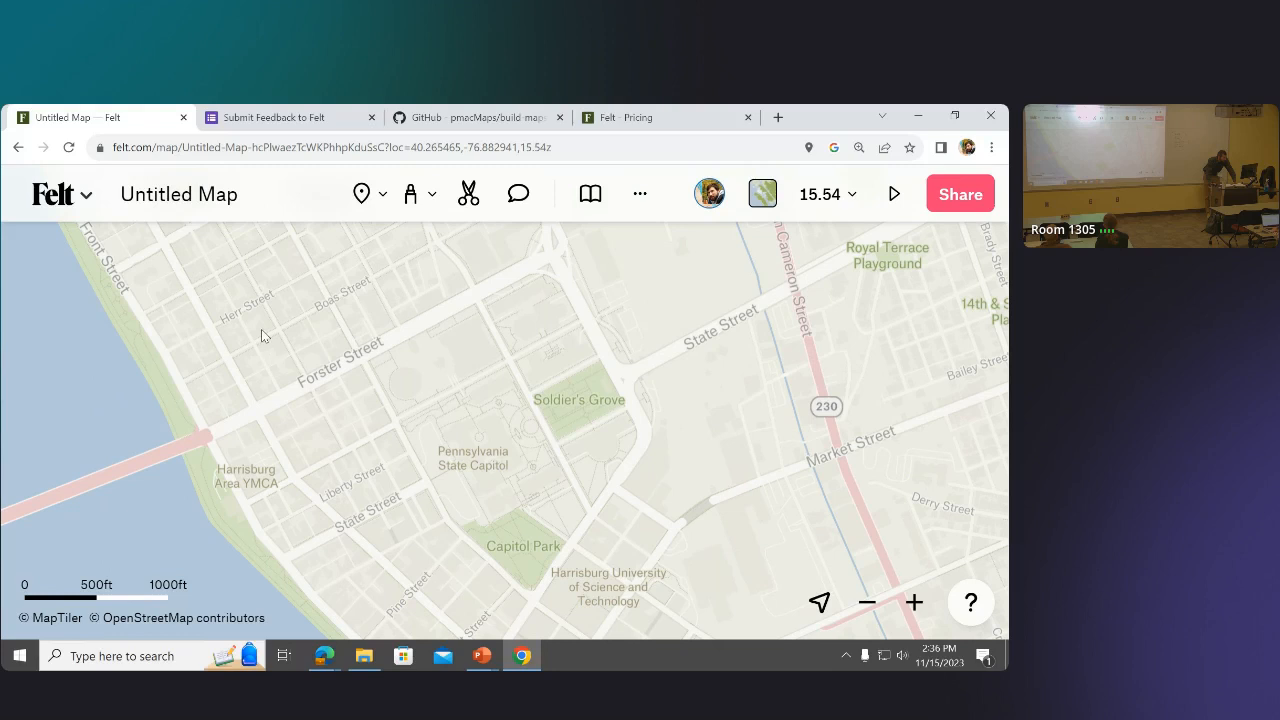
pyautogui.moveTo(261, 335); pyautogui.dragTo(398, 350)
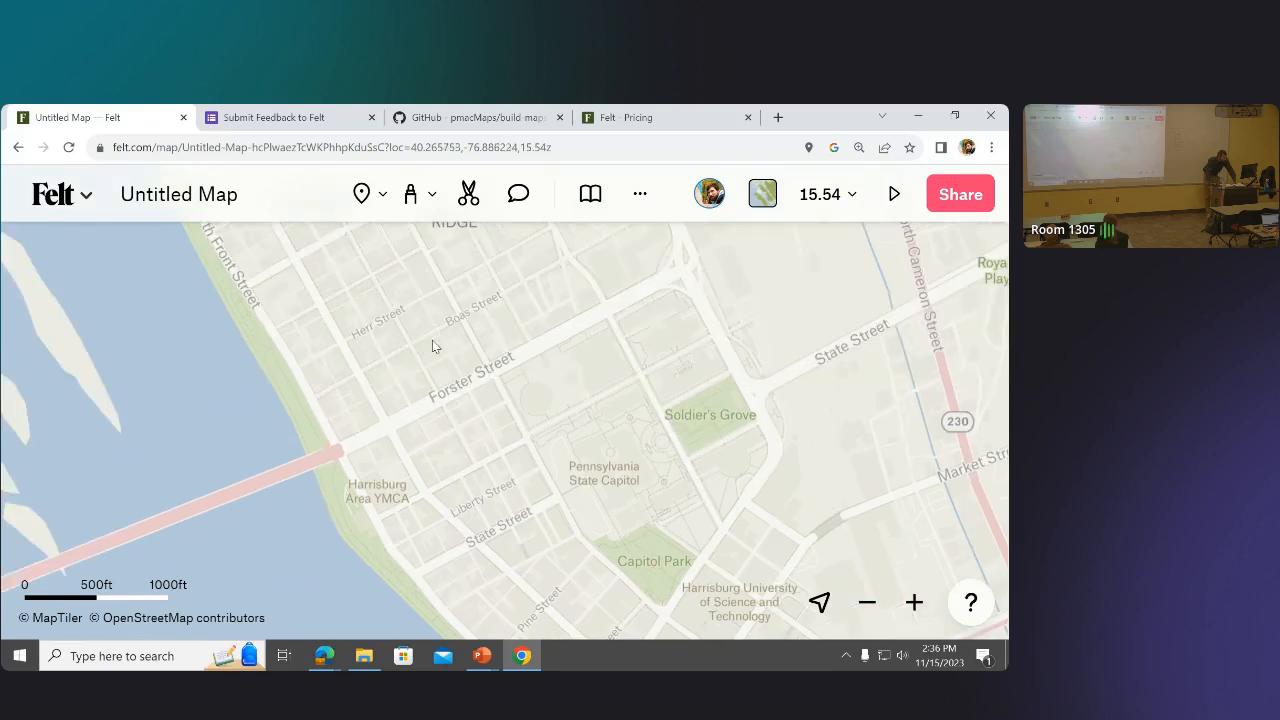
pyautogui.moveTo(473, 475); pyautogui.dragTo(432, 337)
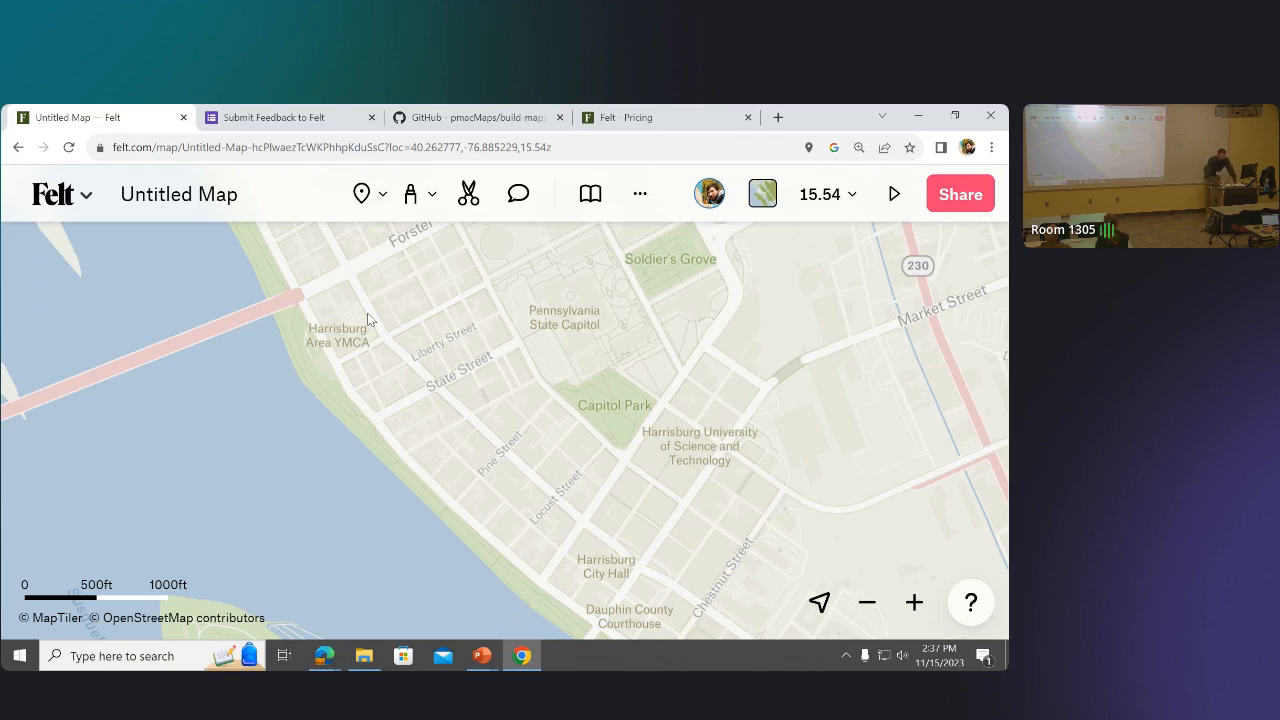
pyautogui.click(762, 193)
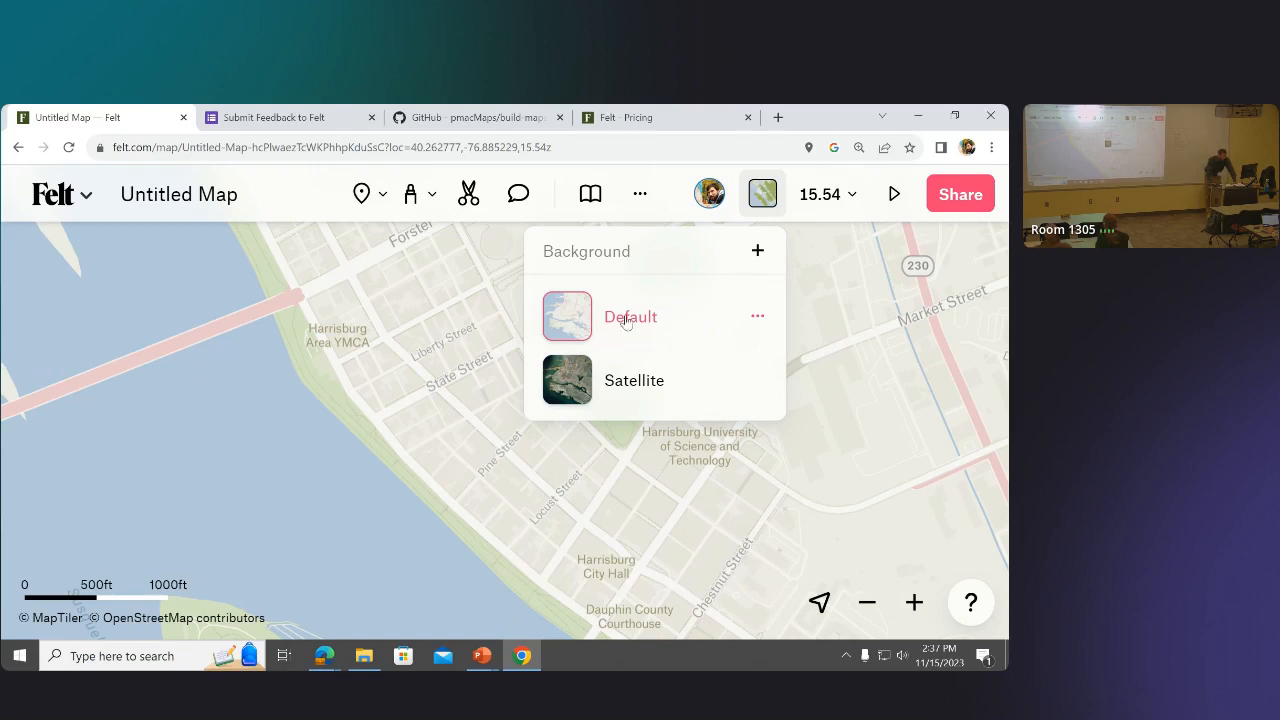
pyautogui.click(588, 390)
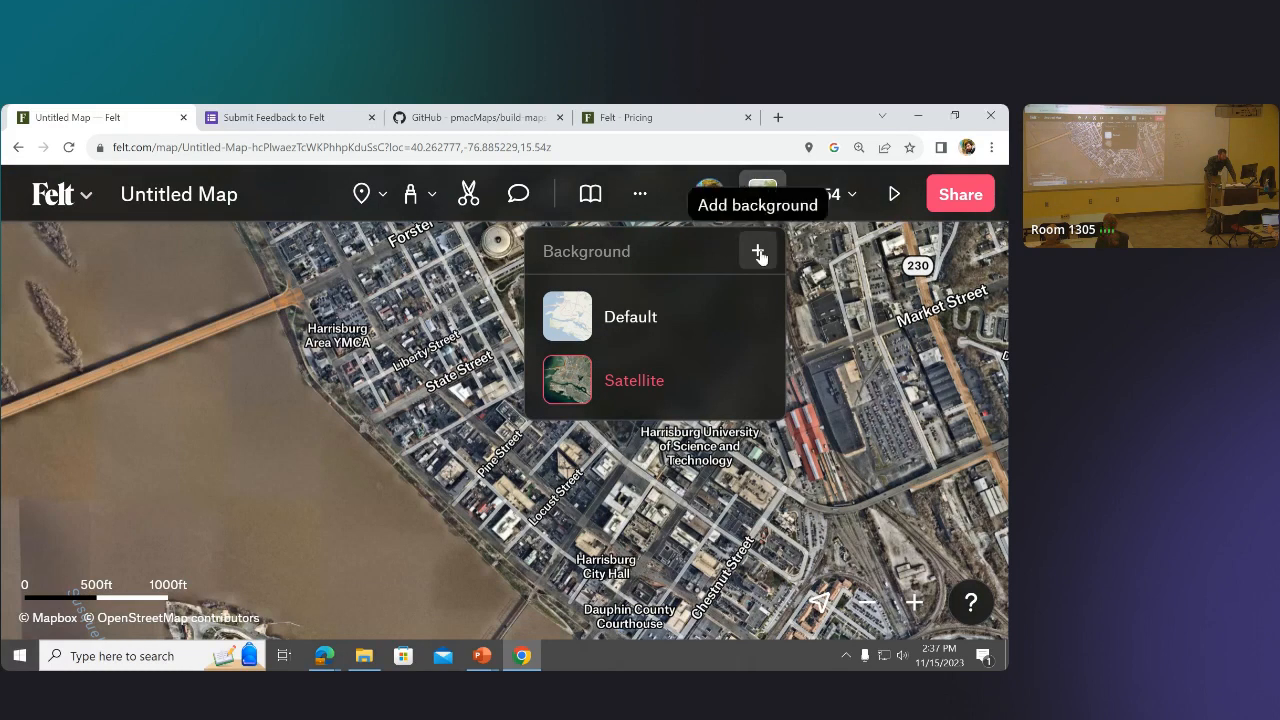
# Add the Mapbox Outdoors background from the gallery and look at it over the wider downtown area.
pyautogui.click(759, 252)
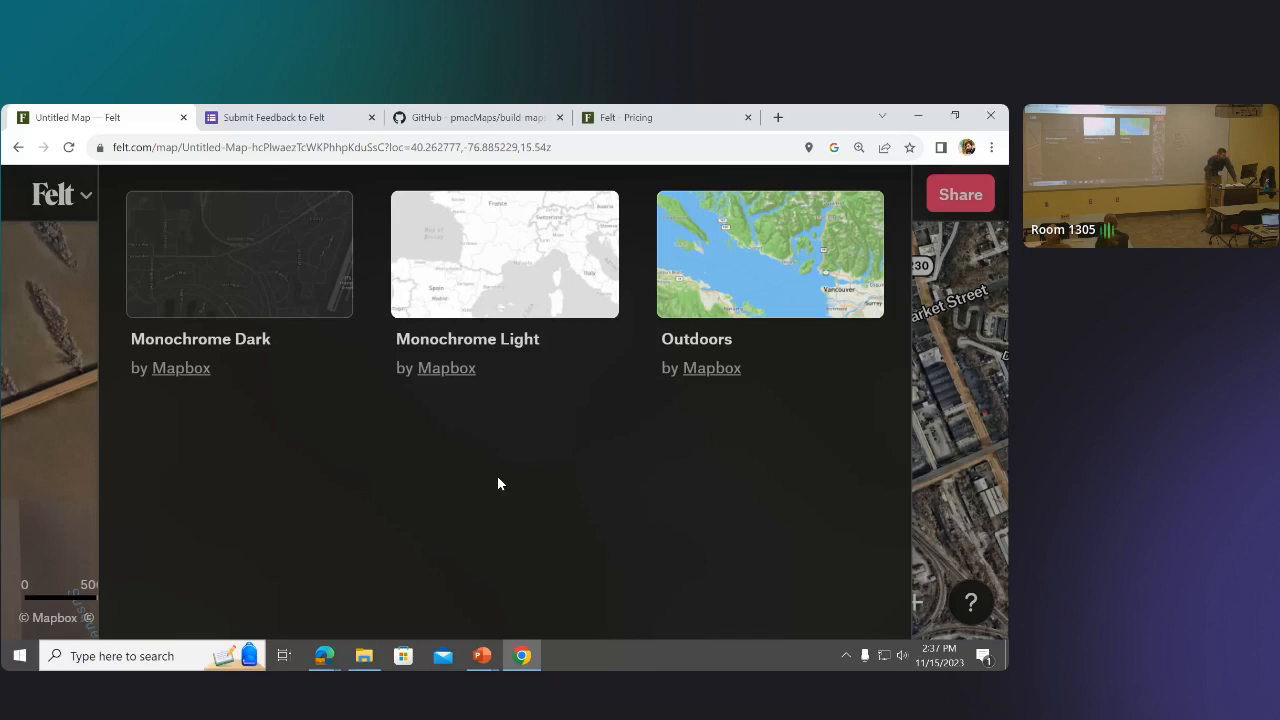
pyautogui.click(733, 278)
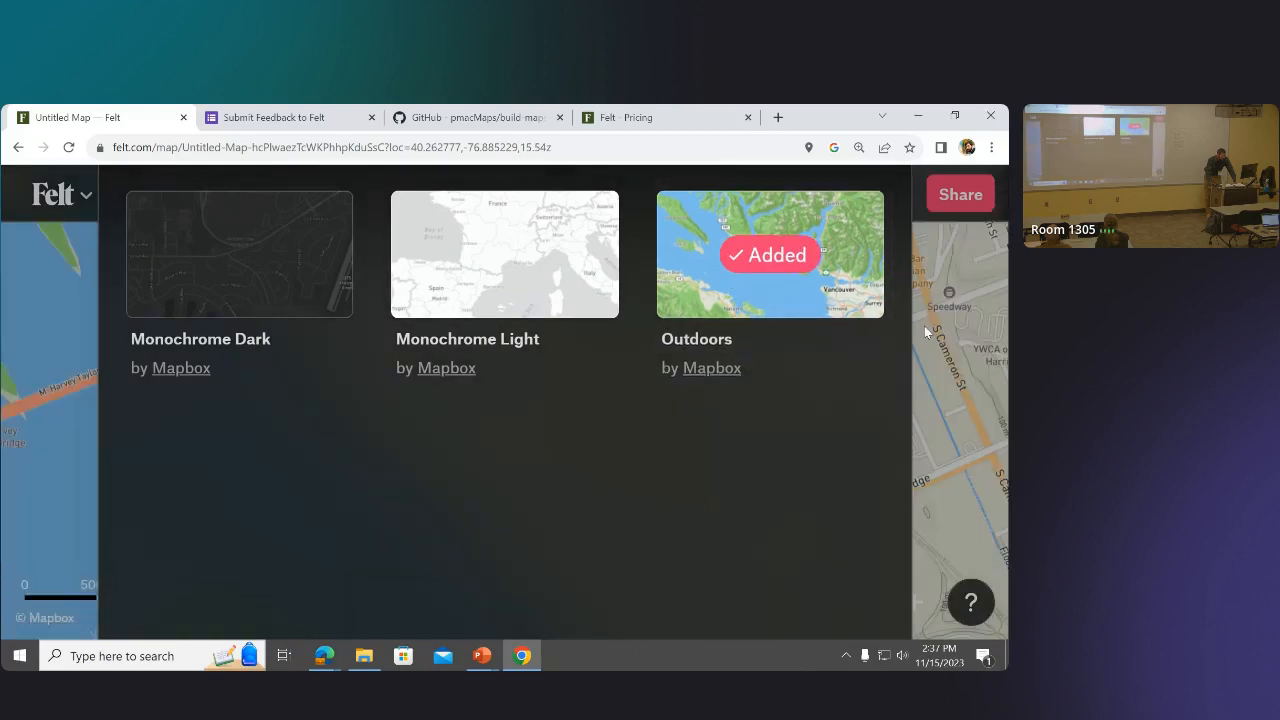
pyautogui.click(925, 335)
pyautogui.scroll(-4, 467, 461)
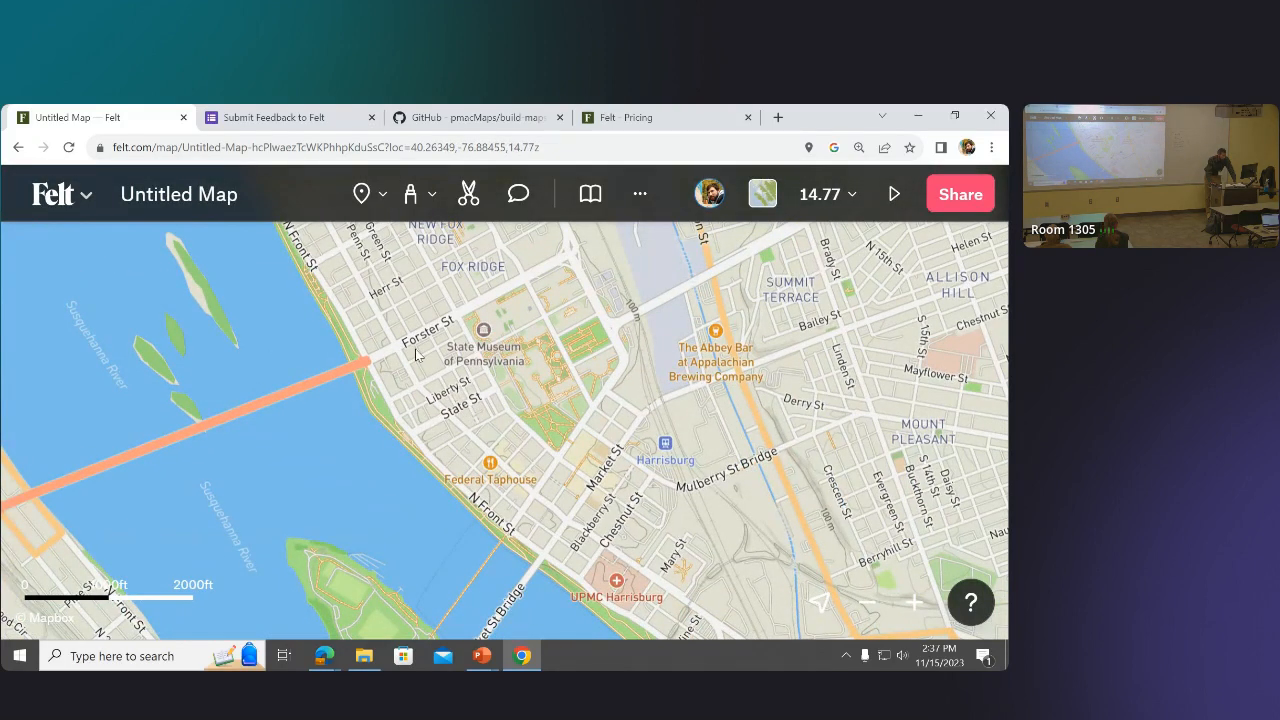
# Reduce the browser zoom to 100% so the whole Add background dialog fits, and close the dialog.
pyautogui.click(752, 196)
pyautogui.click(759, 250)
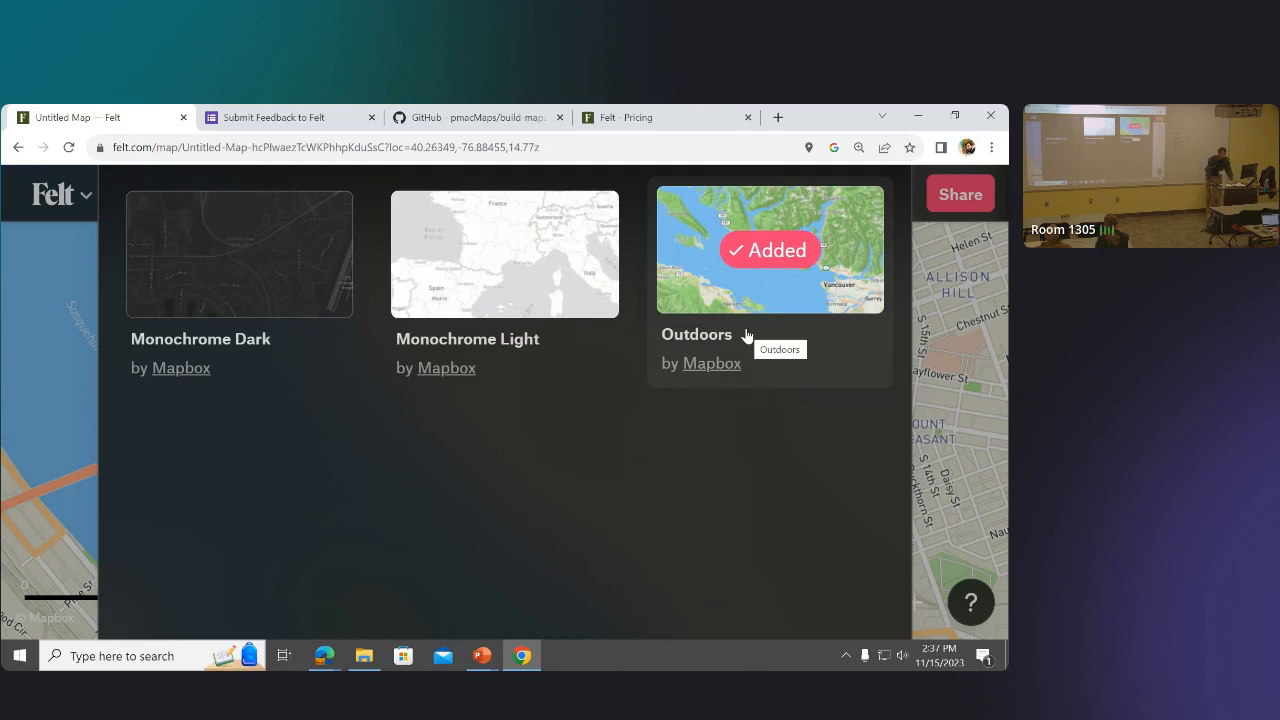
pyautogui.click(991, 148)
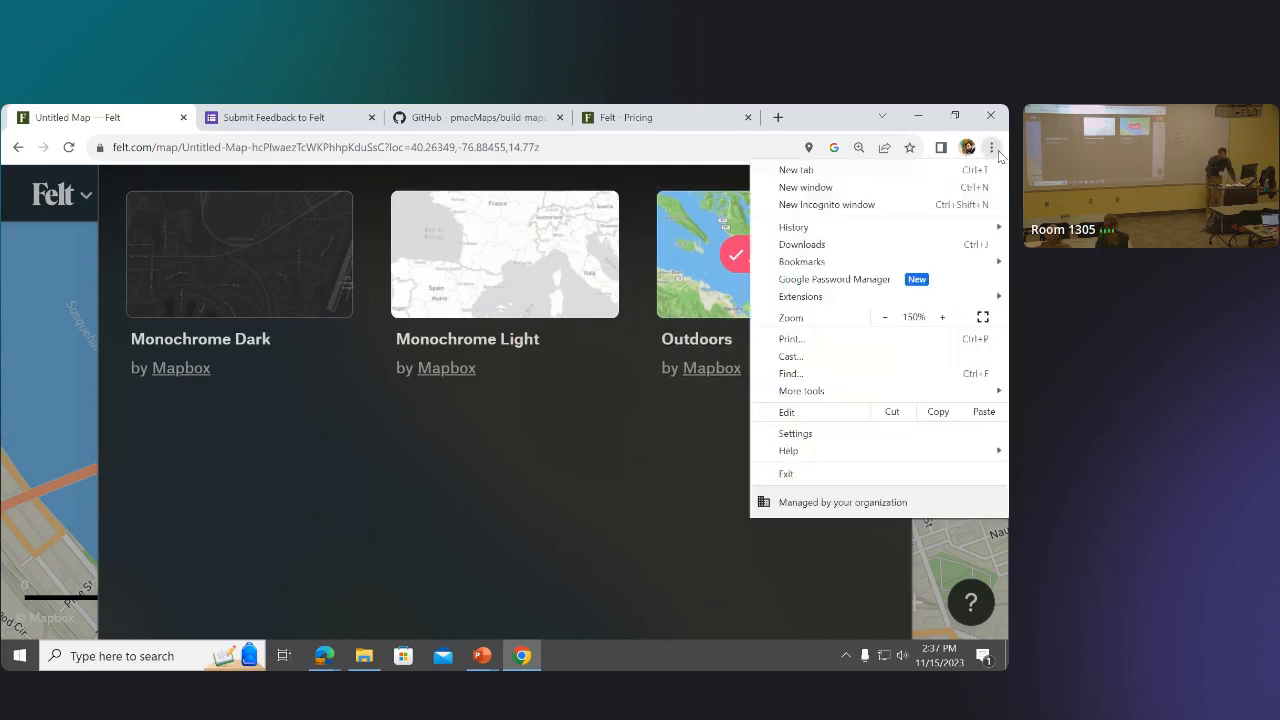
pyautogui.click(885, 317)
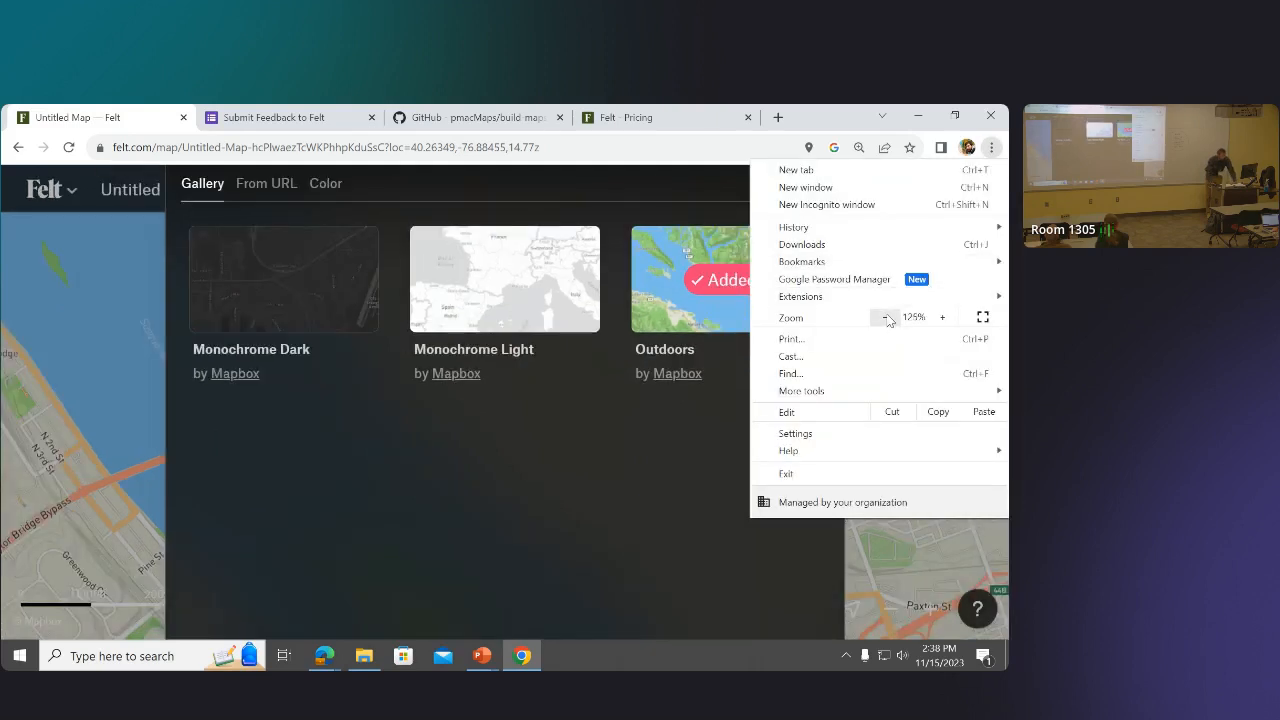
pyautogui.click(885, 317)
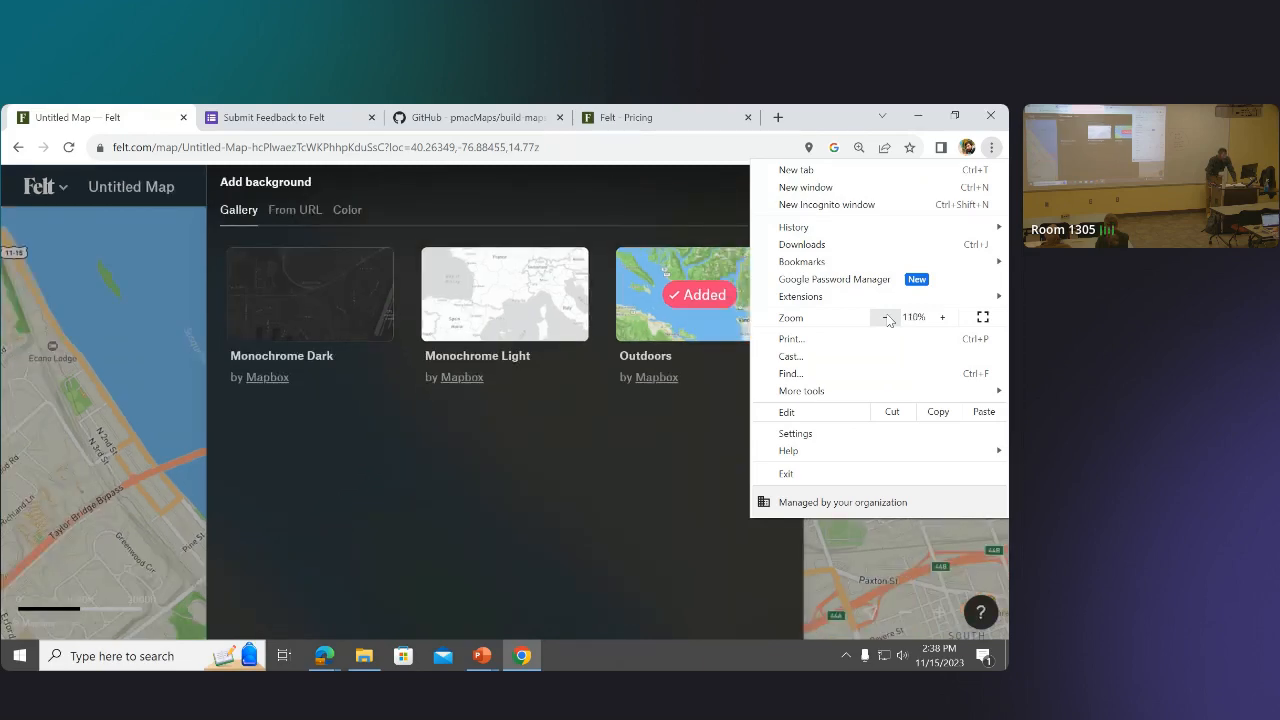
pyautogui.click(885, 317)
pyautogui.click(187, 278)
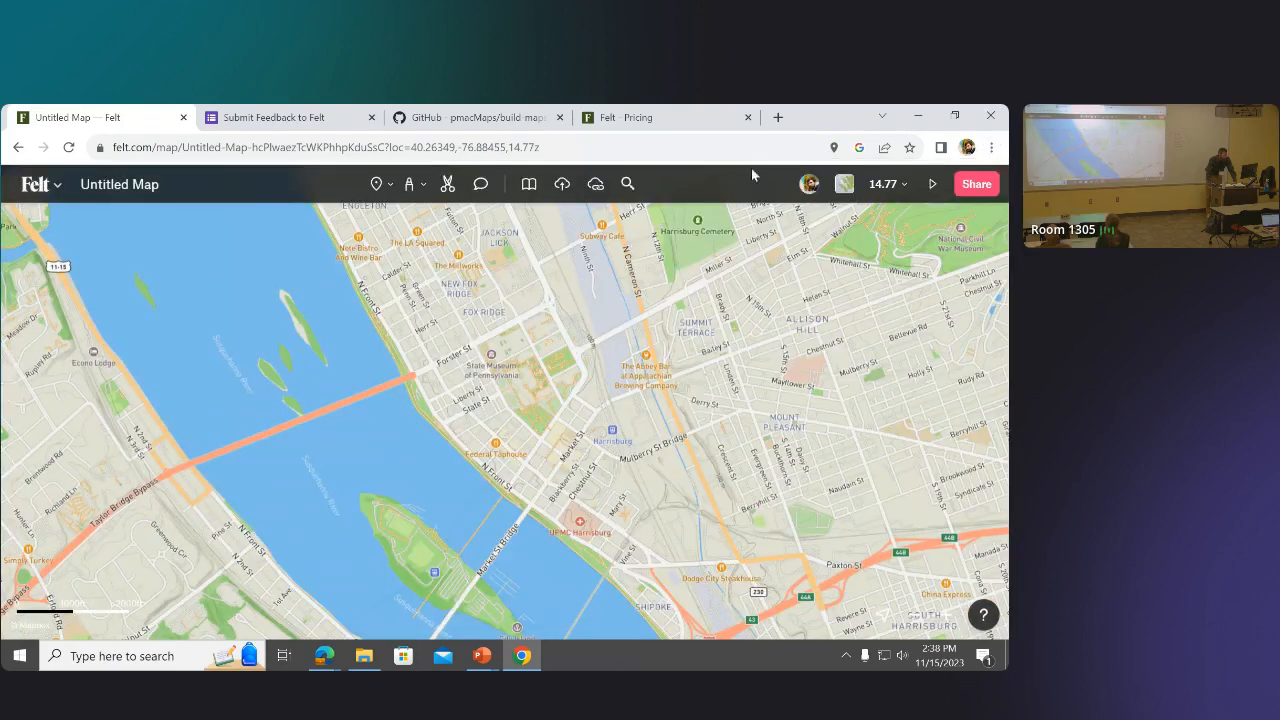
# Add a solid color background to the map, shifting the hue to blue-green but leaving the color at #FFFFFF.
pyautogui.click(844, 184)
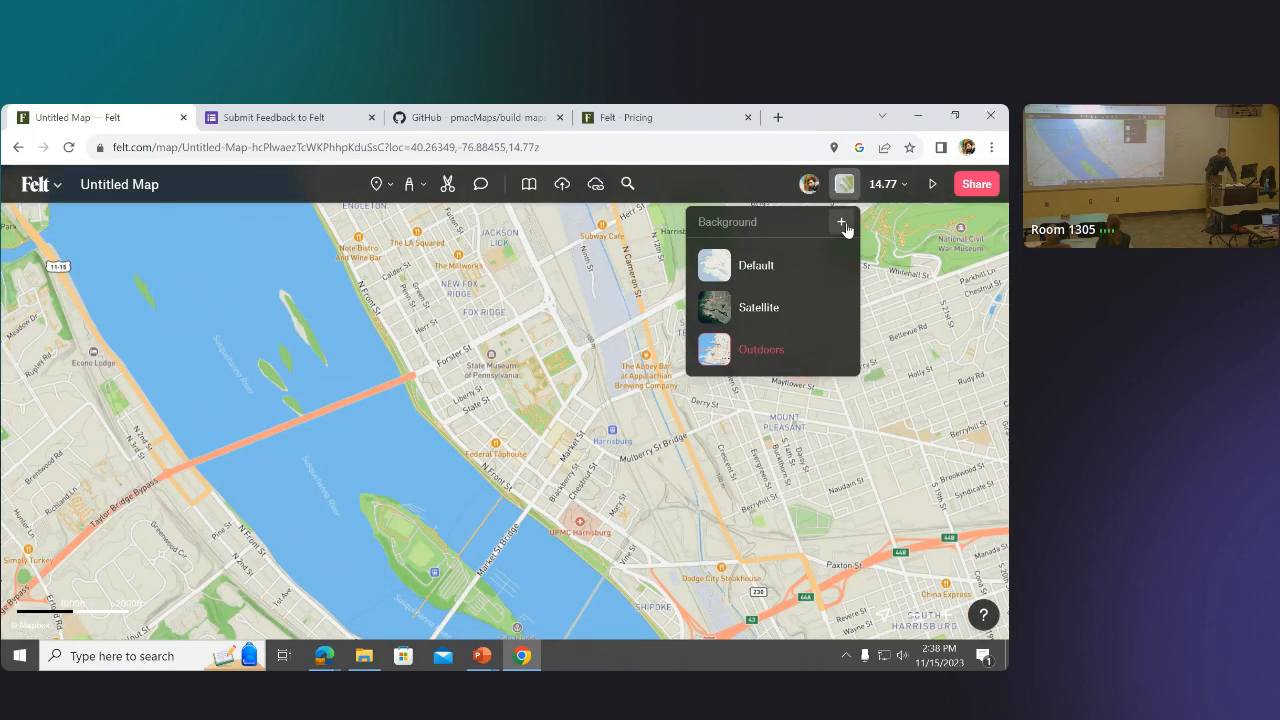
pyautogui.click(843, 224)
pyautogui.click(362, 228)
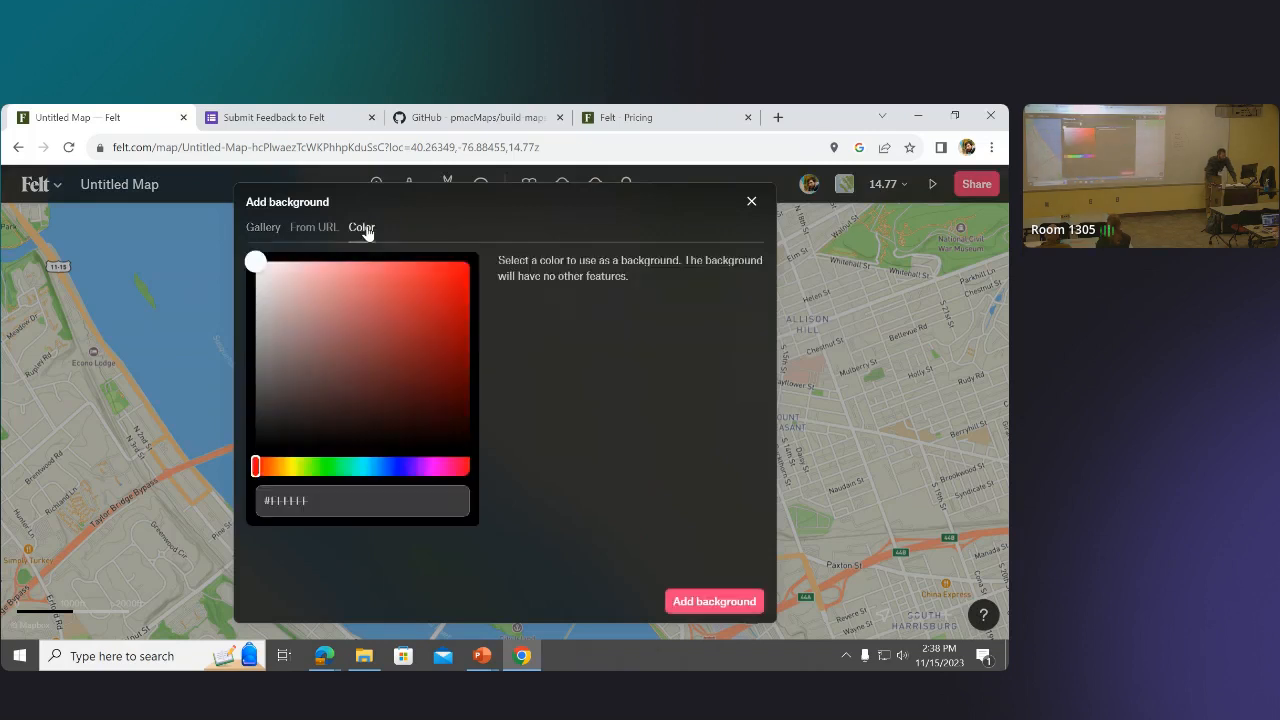
pyautogui.click(349, 468)
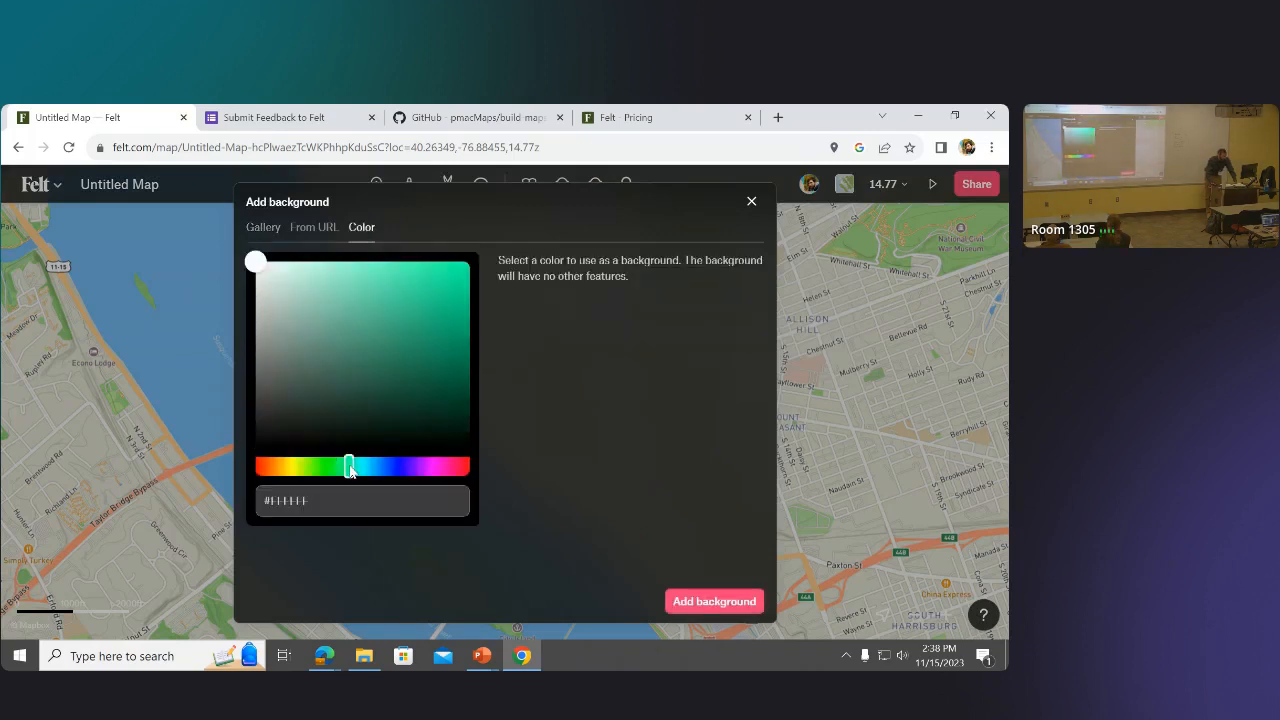
pyautogui.click(700, 605)
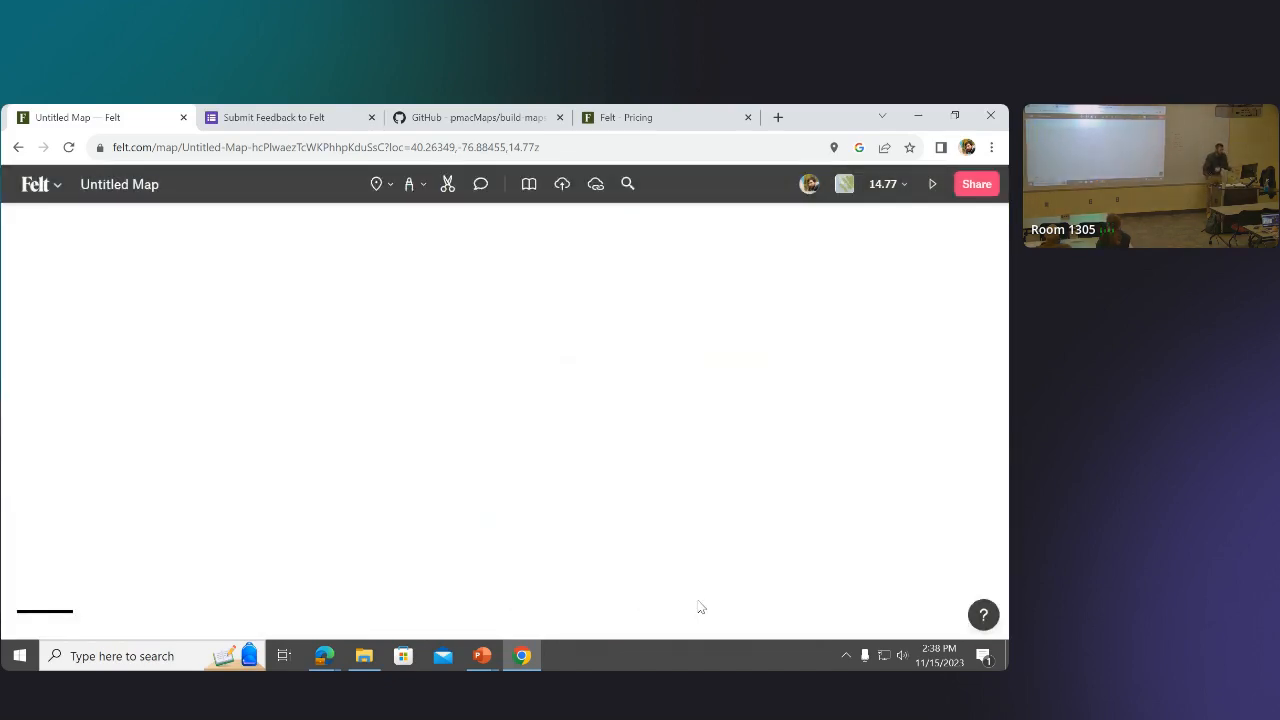
# Add a second solid color background in medium green, #2DC62E.
pyautogui.click(845, 187)
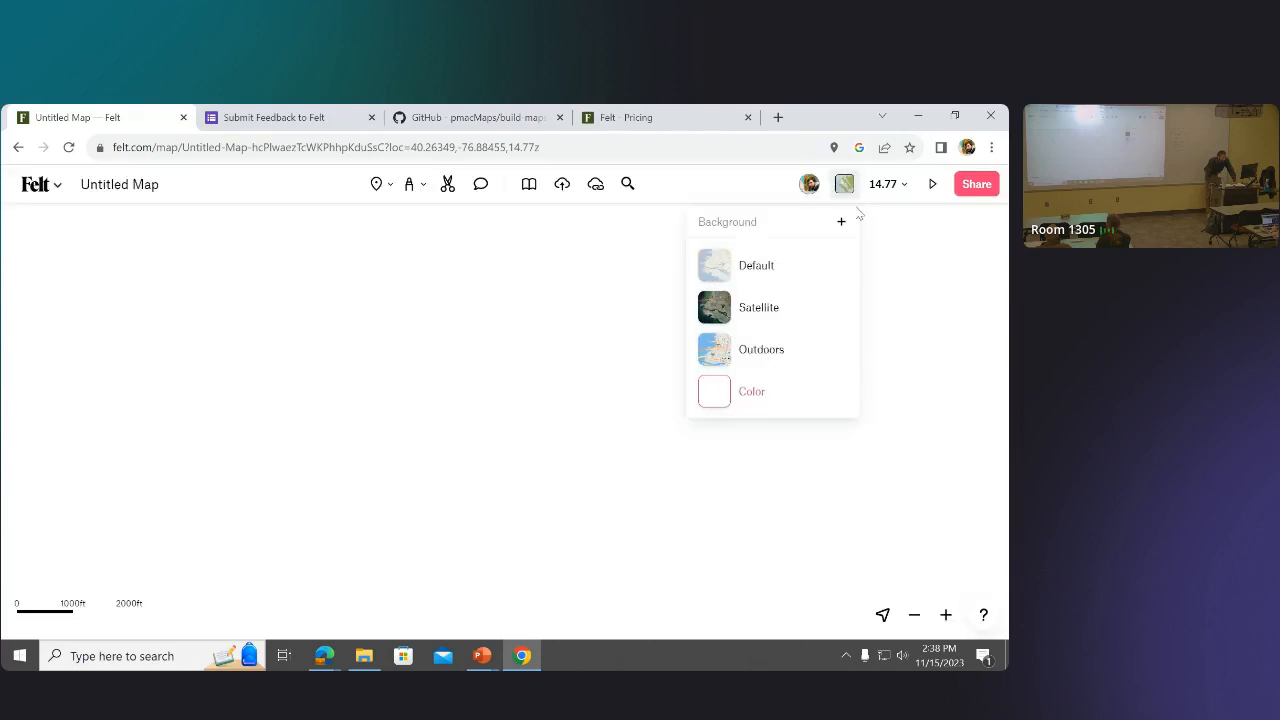
pyautogui.click(843, 188)
pyautogui.click(843, 188)
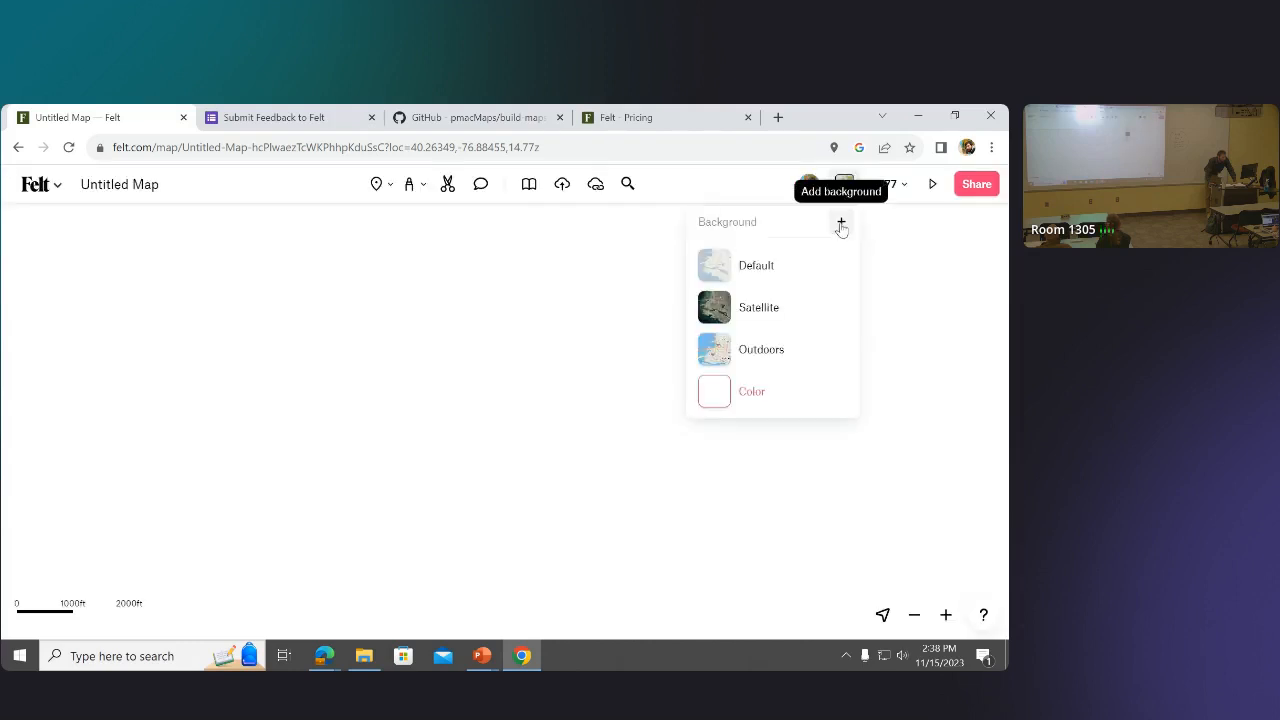
pyautogui.click(840, 222)
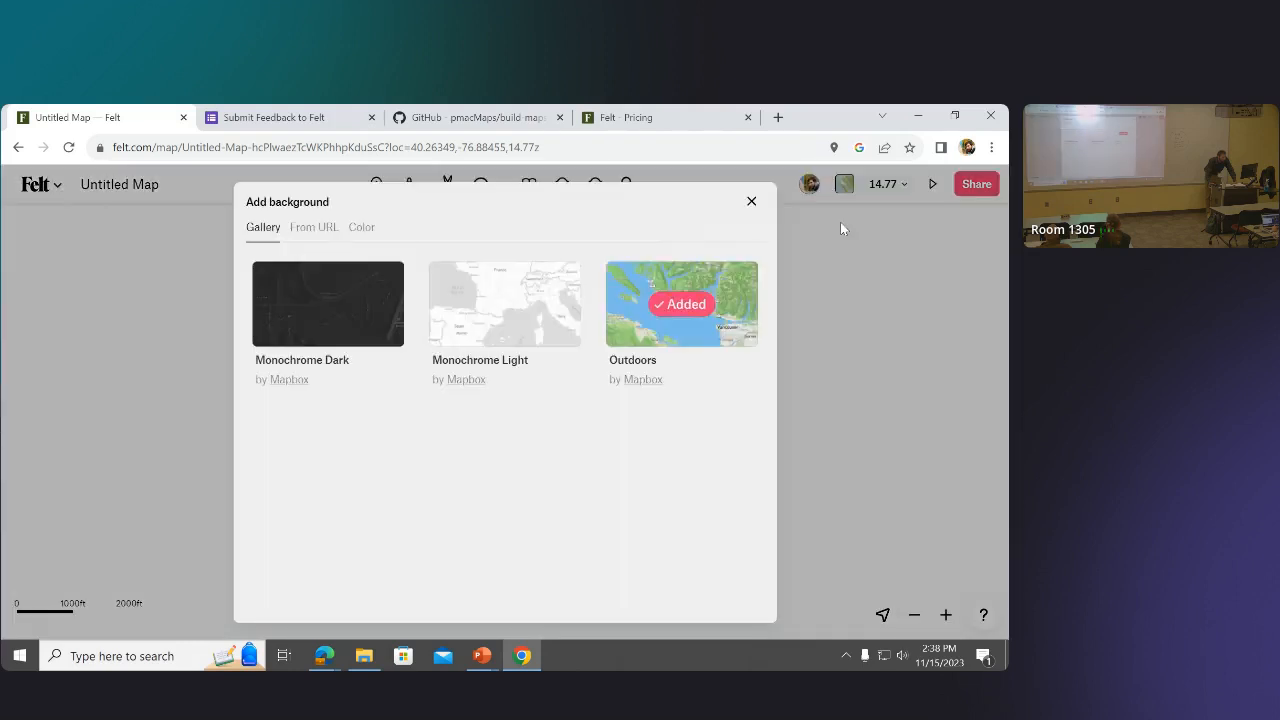
pyautogui.click(358, 228)
pyautogui.click(327, 467)
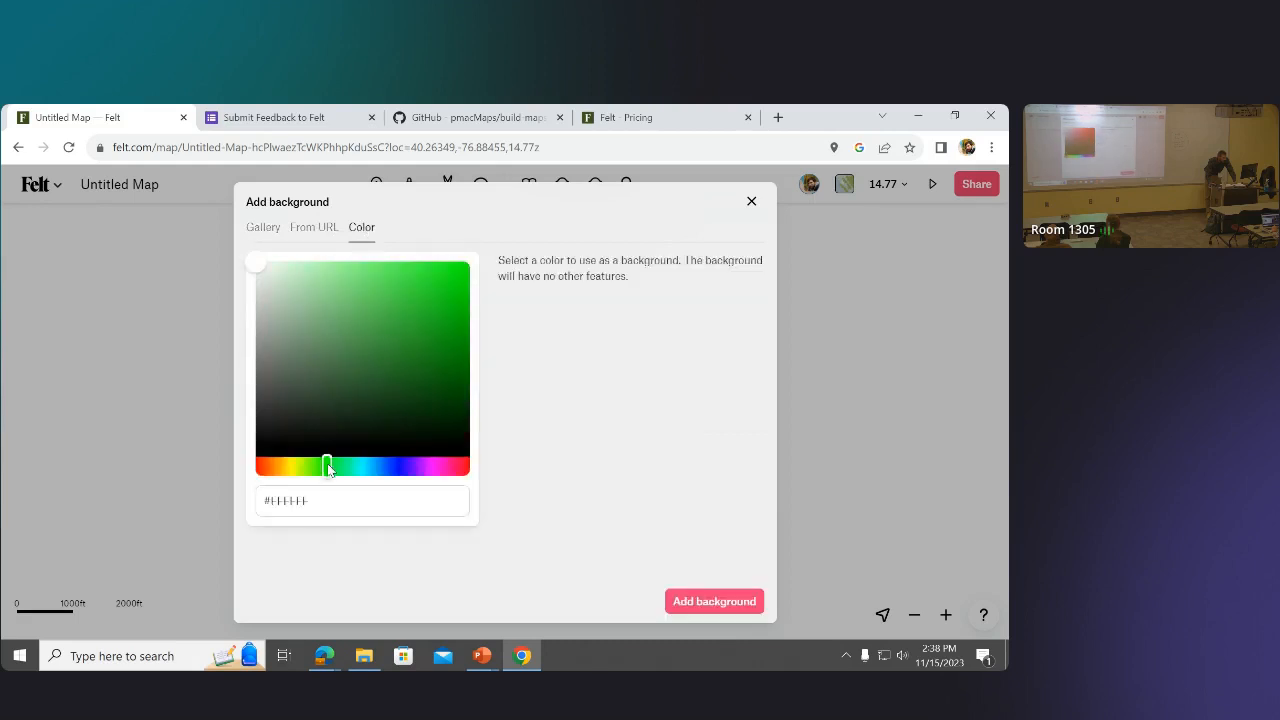
pyautogui.click(353, 276)
pyautogui.moveTo(370, 280); pyautogui.dragTo(420, 302)
pyautogui.click(405, 500)
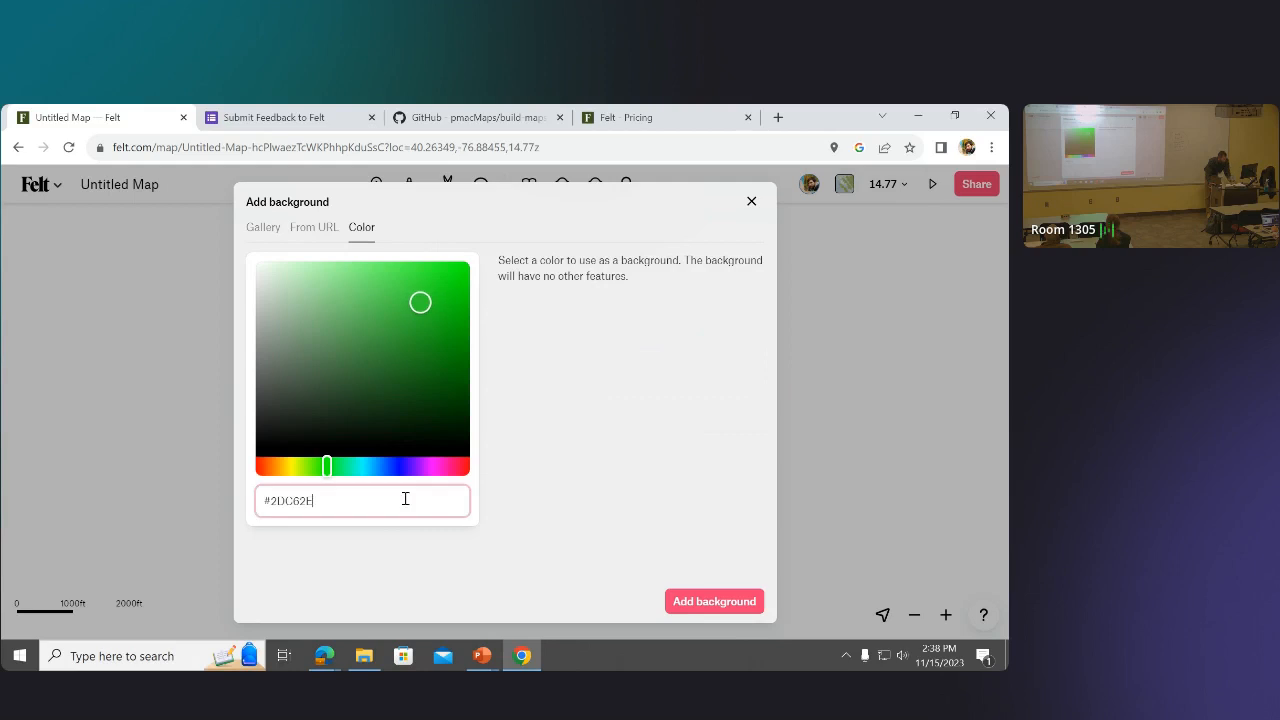
pyautogui.click(697, 602)
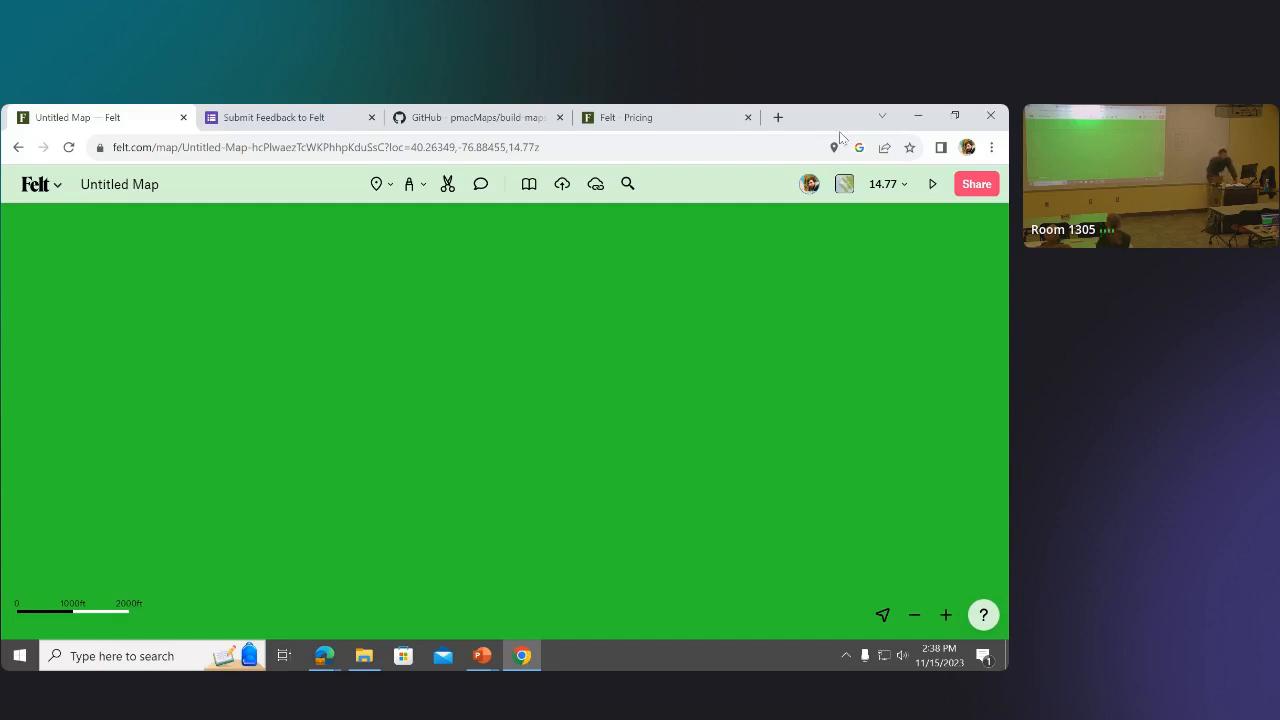
# Show the options for adding a background from a URL and open their Learn more page in a new browser tab.
pyautogui.click(845, 186)
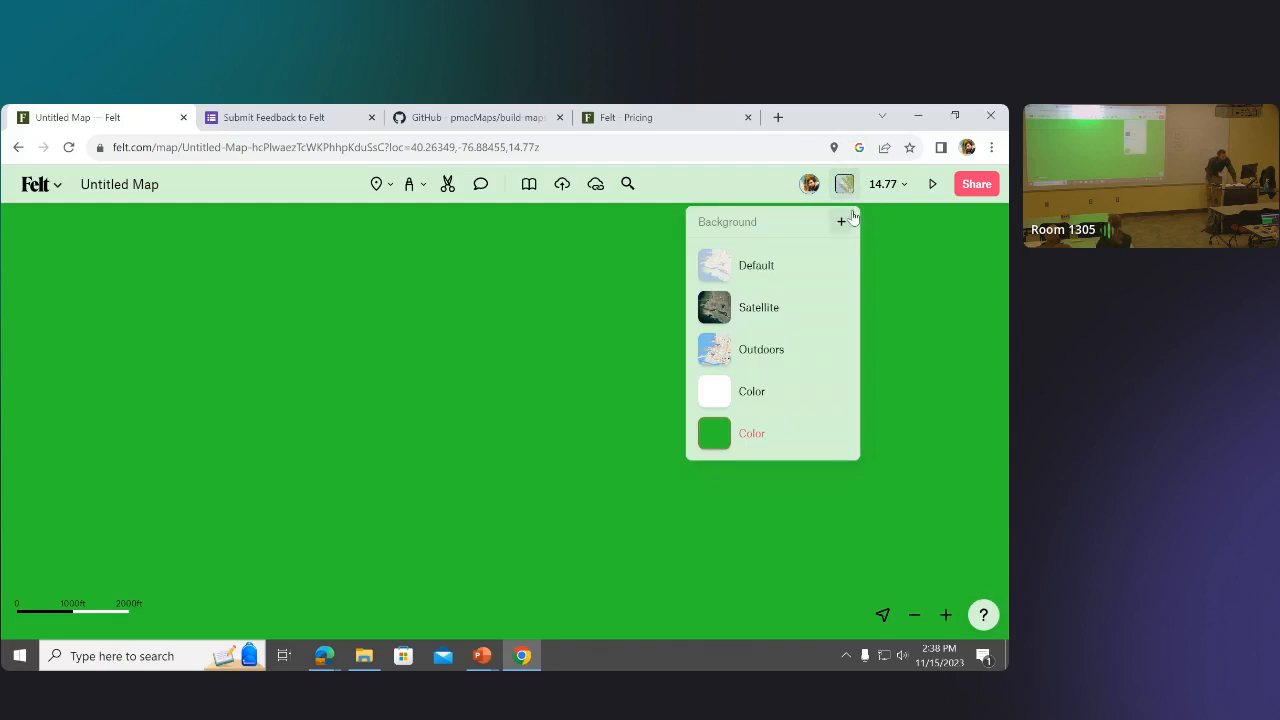
pyautogui.click(841, 221)
pyautogui.click(313, 228)
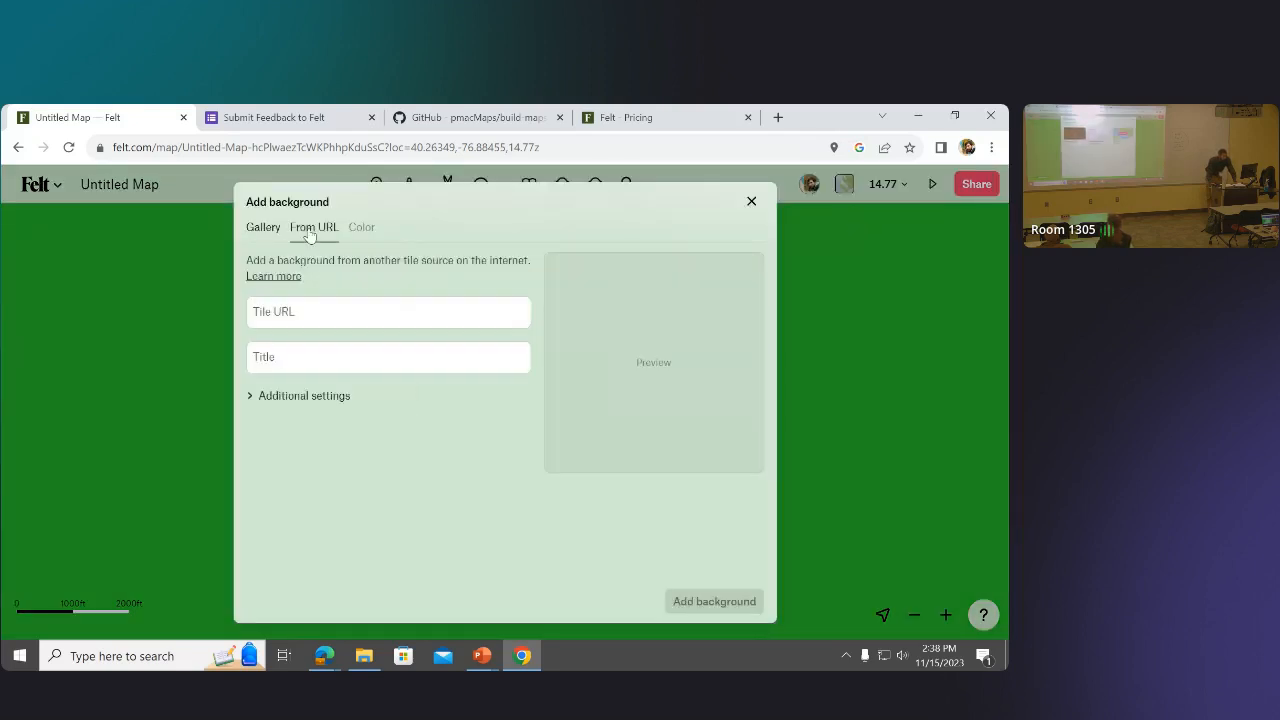
pyautogui.rightClick(276, 284)
pyautogui.click(300, 289)
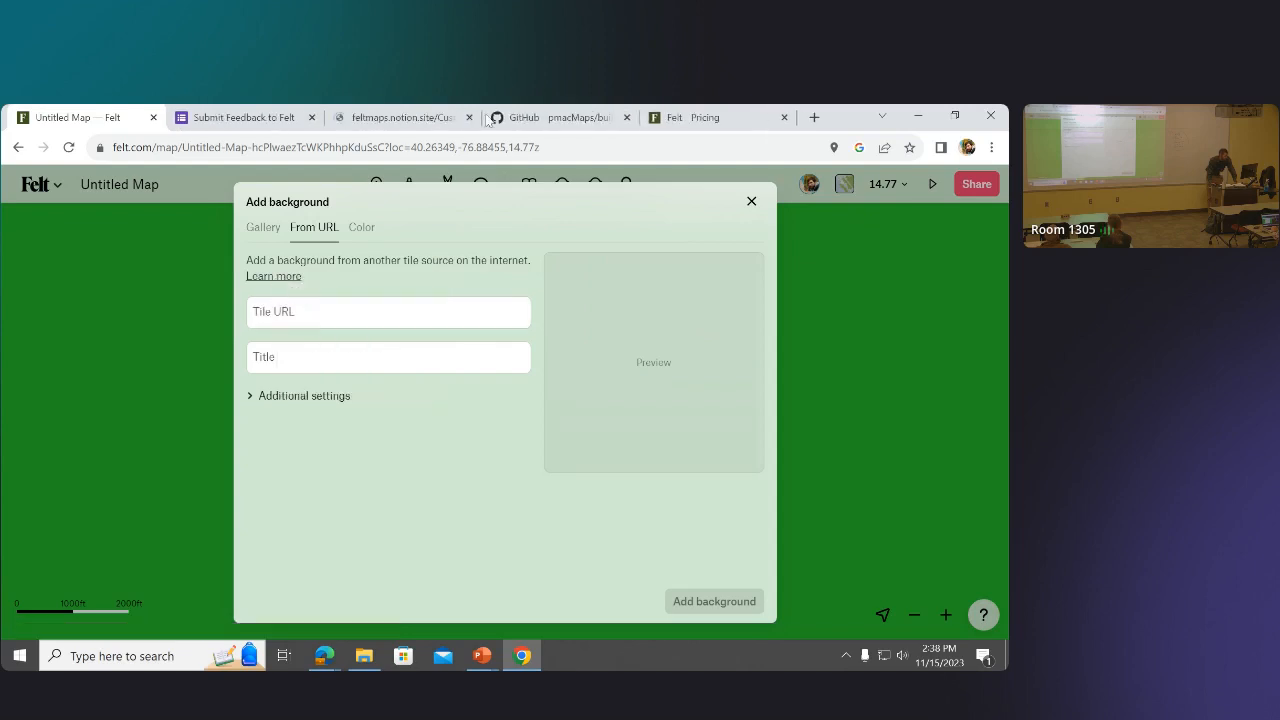
# Copy the web address of the build-maps-felt-gd23 GitHub page and check the hidden system tray items.
pyautogui.click(540, 112)
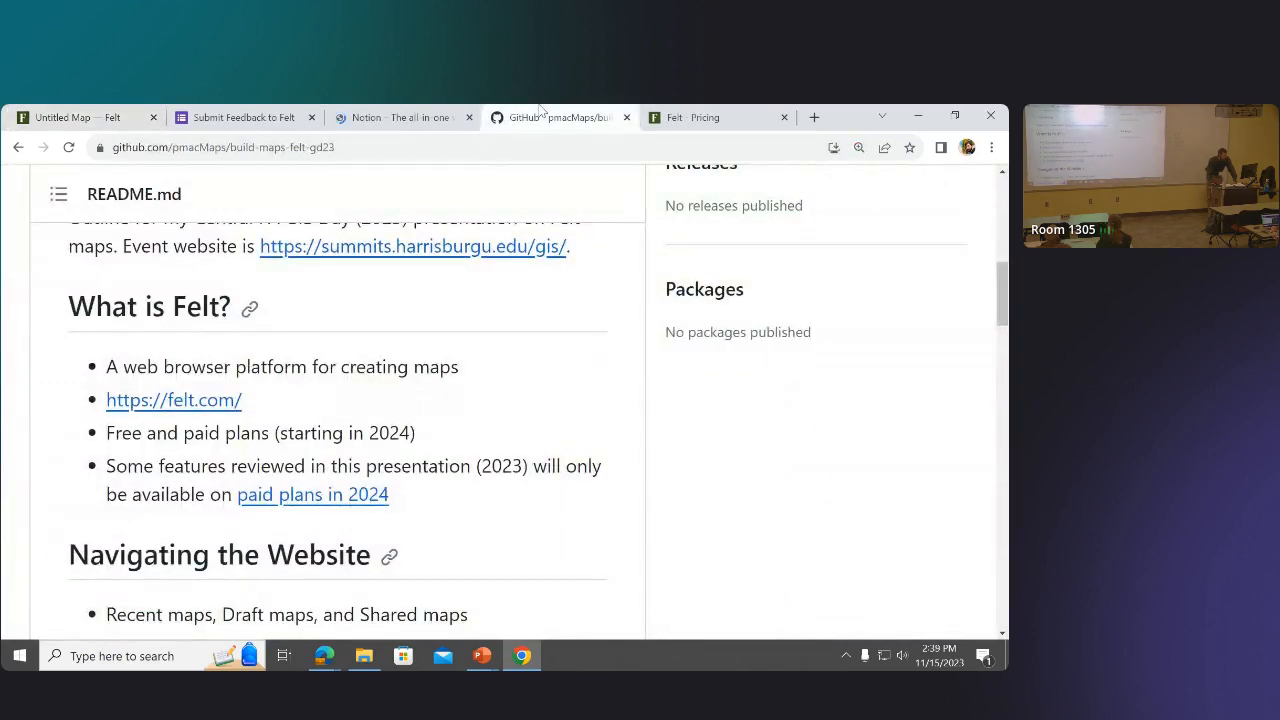
pyautogui.click(330, 148)
pyautogui.rightClick(321, 151)
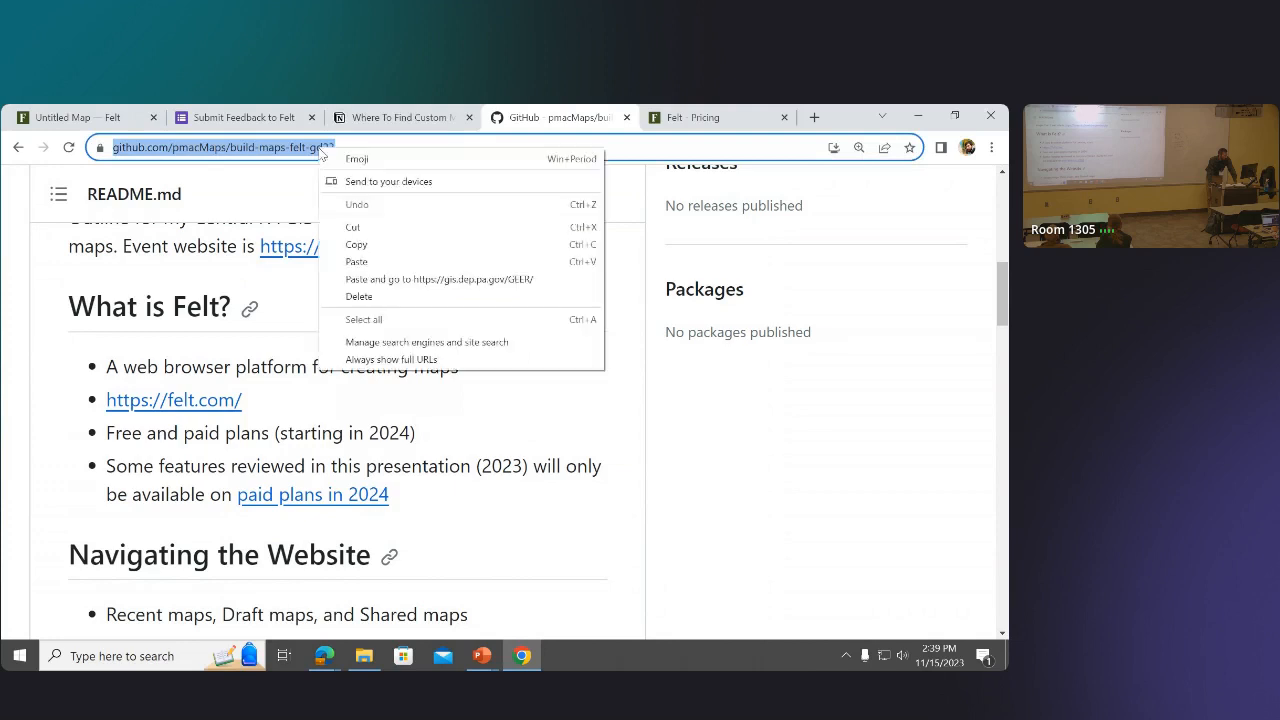
pyautogui.click(356, 244)
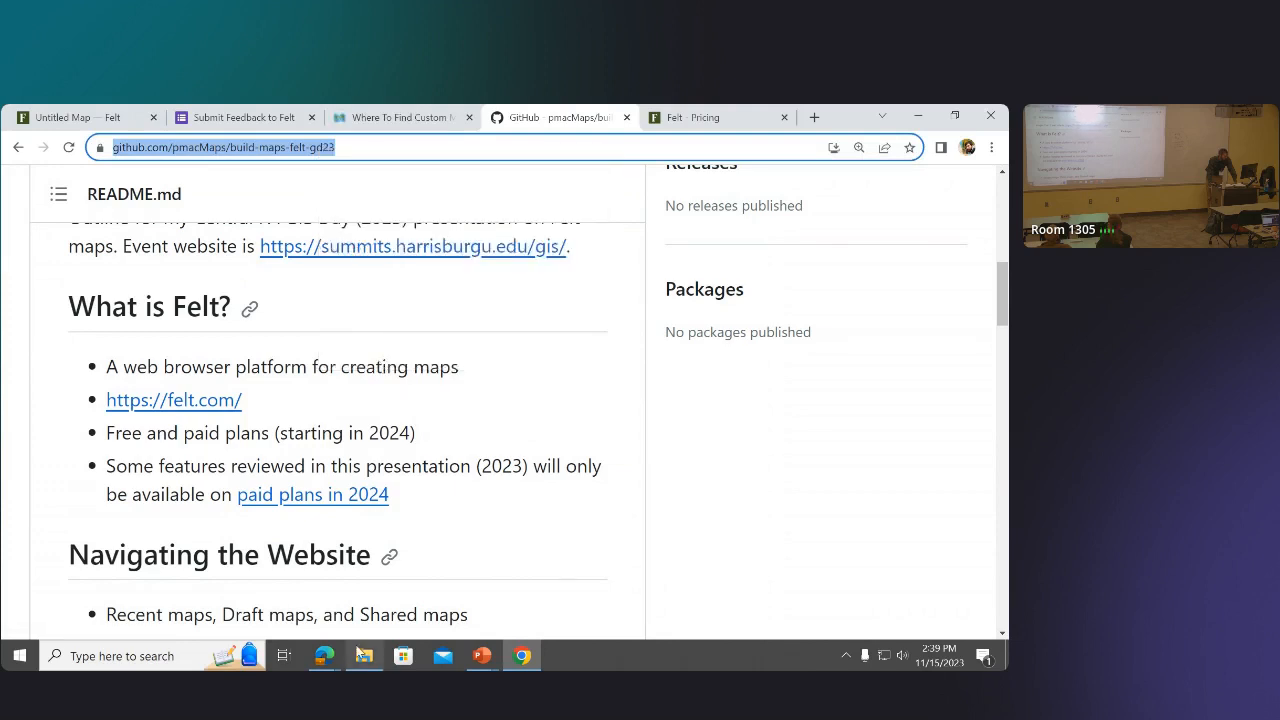
pyautogui.click(846, 657)
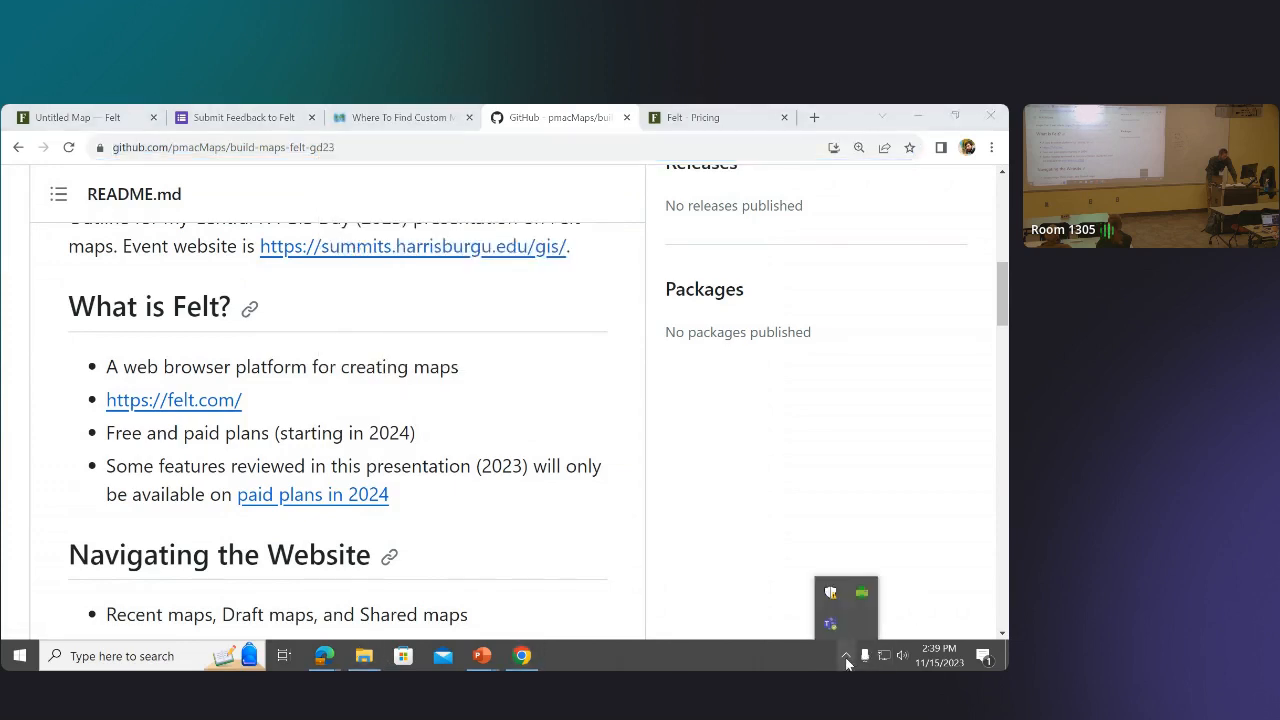
pyautogui.click(817, 665)
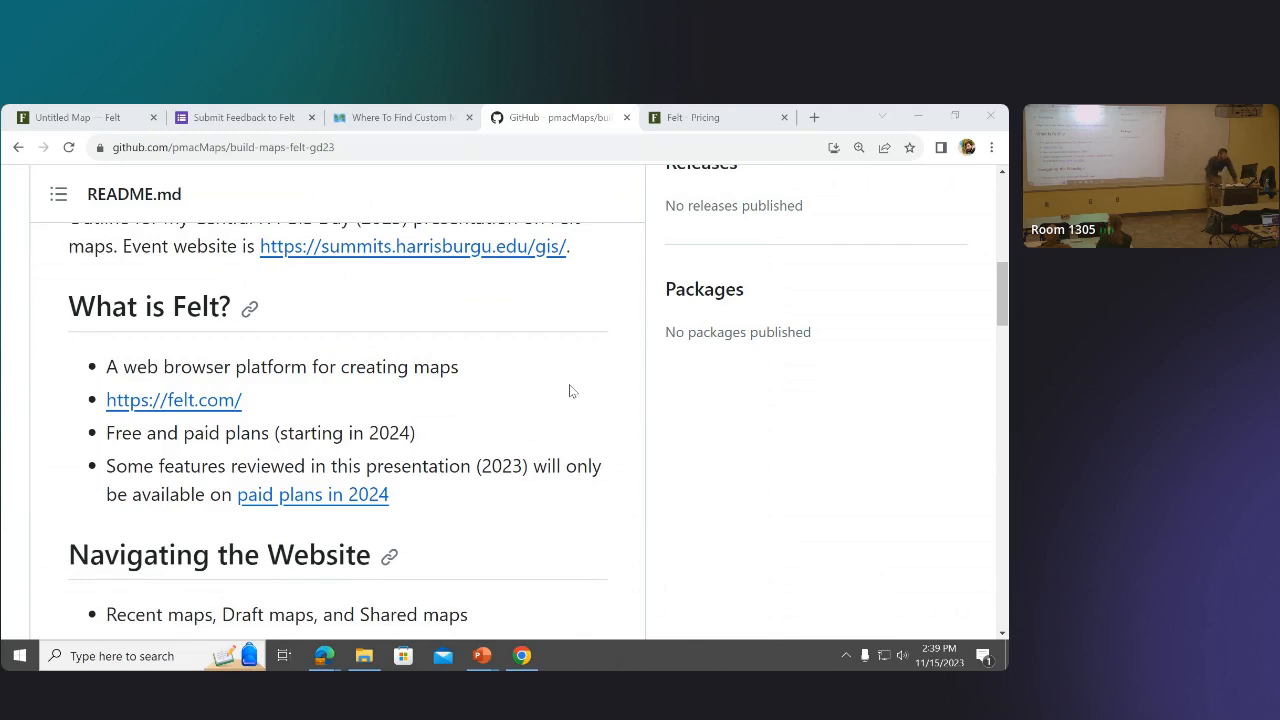
# Look over the Where To Find Custom Map Backgrounds page and select the PennDOT basemap tile URL in the GitHub README.
pyautogui.click(417, 117)
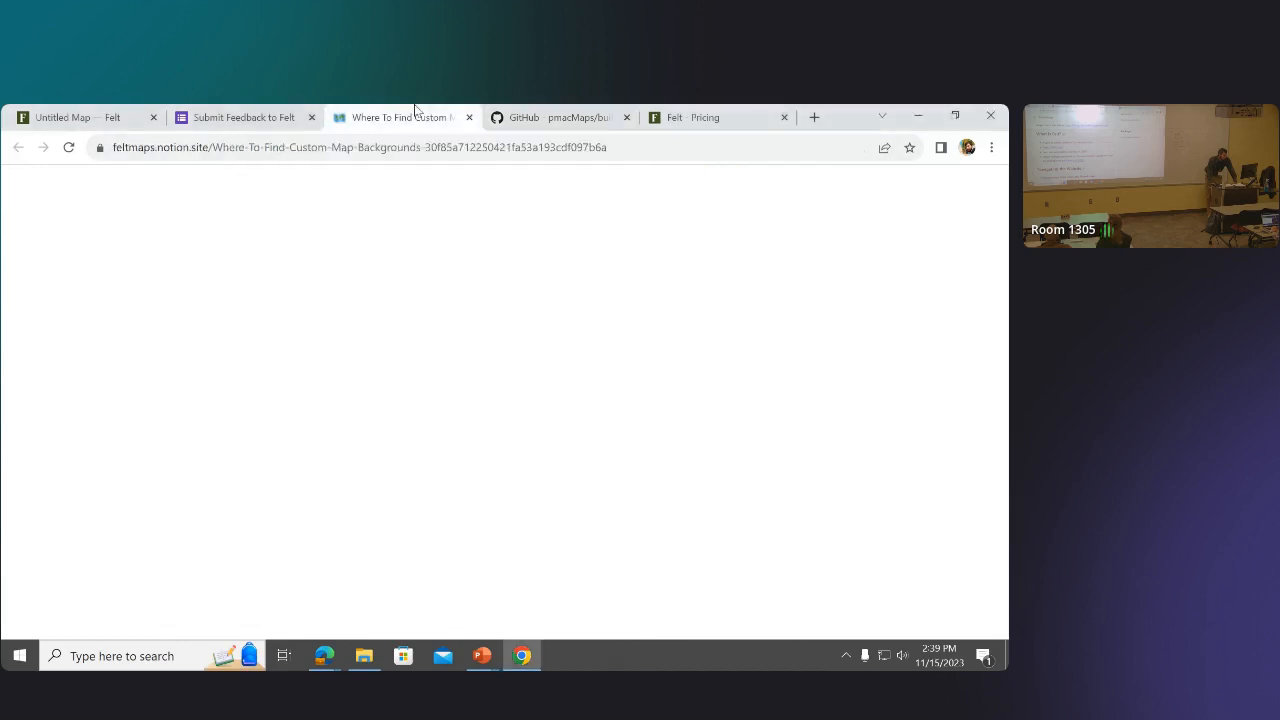
pyautogui.scroll(-2, 399, 260)
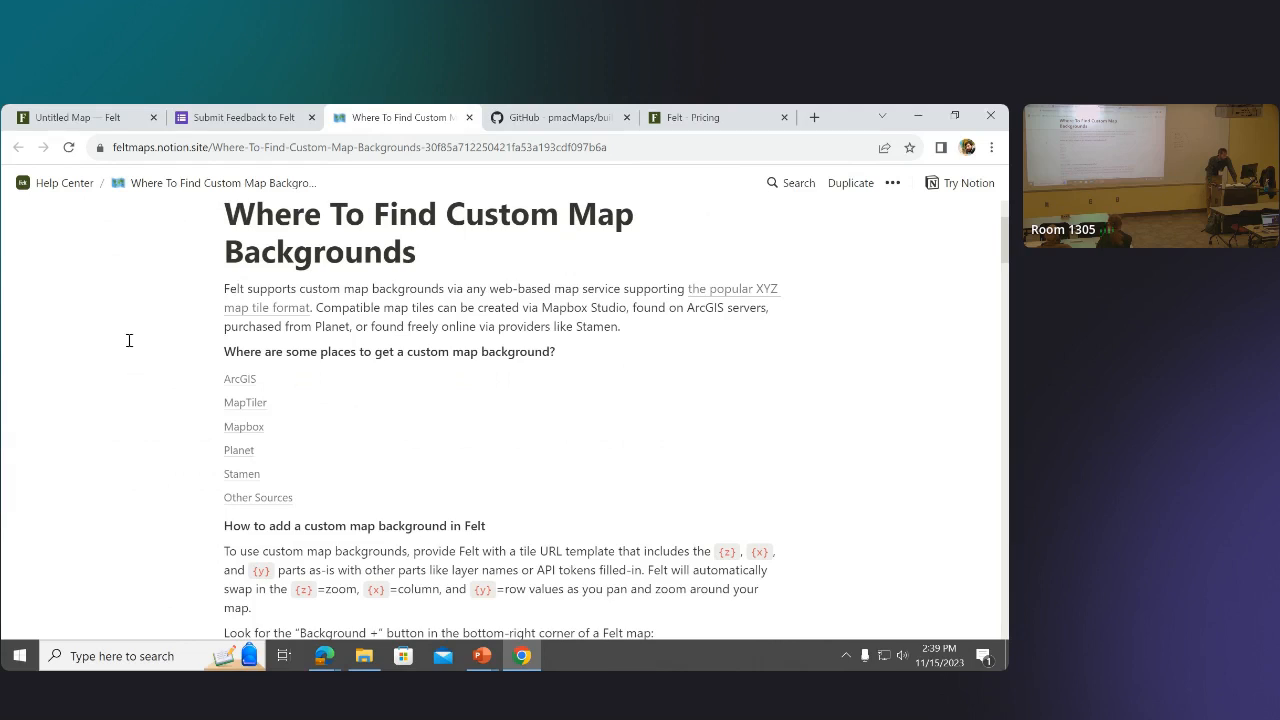
pyautogui.click(545, 117)
pyautogui.scroll(-6, 500, 292)
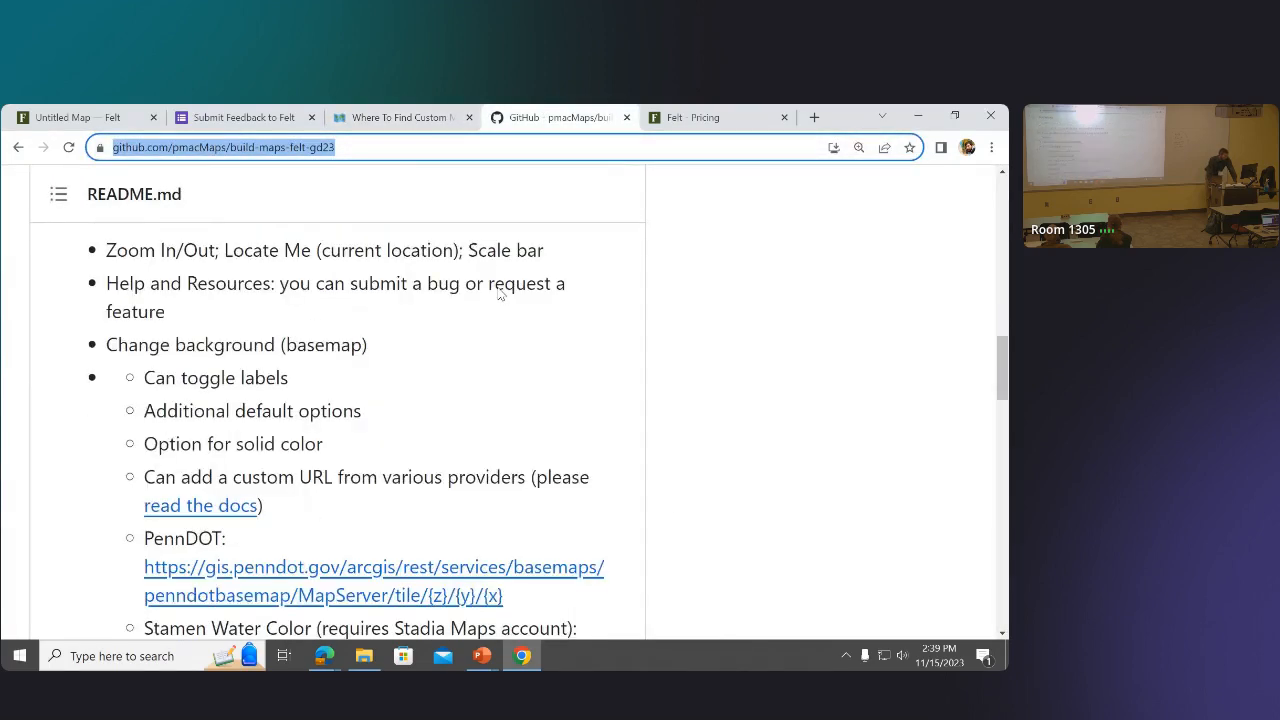
pyautogui.scroll(-2, 500, 292)
pyautogui.moveTo(506, 447); pyautogui.dragTo(147, 420)
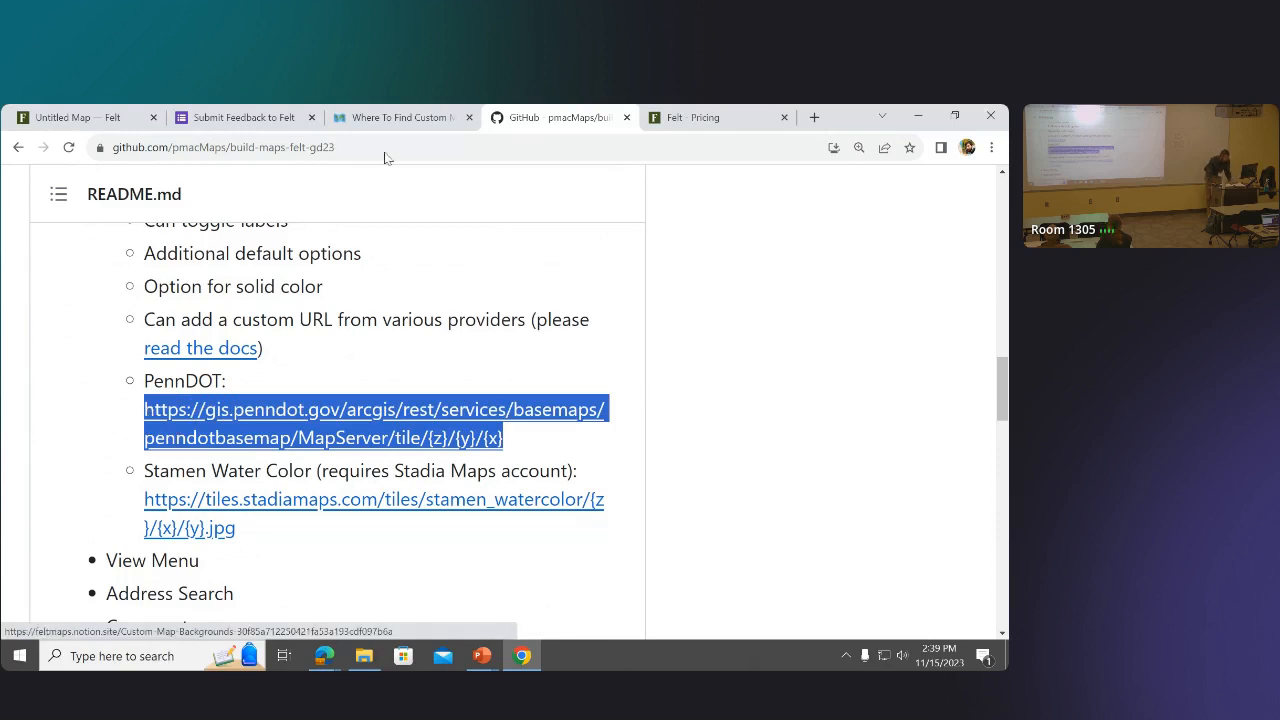
# Open the PennDOT basemap's MapServer service page in a new browser tab, using the tile URL without its tile/{z}/{y}/{x} part.
pyautogui.click(819, 108)
pyautogui.hotkey('ctrl', 'v')
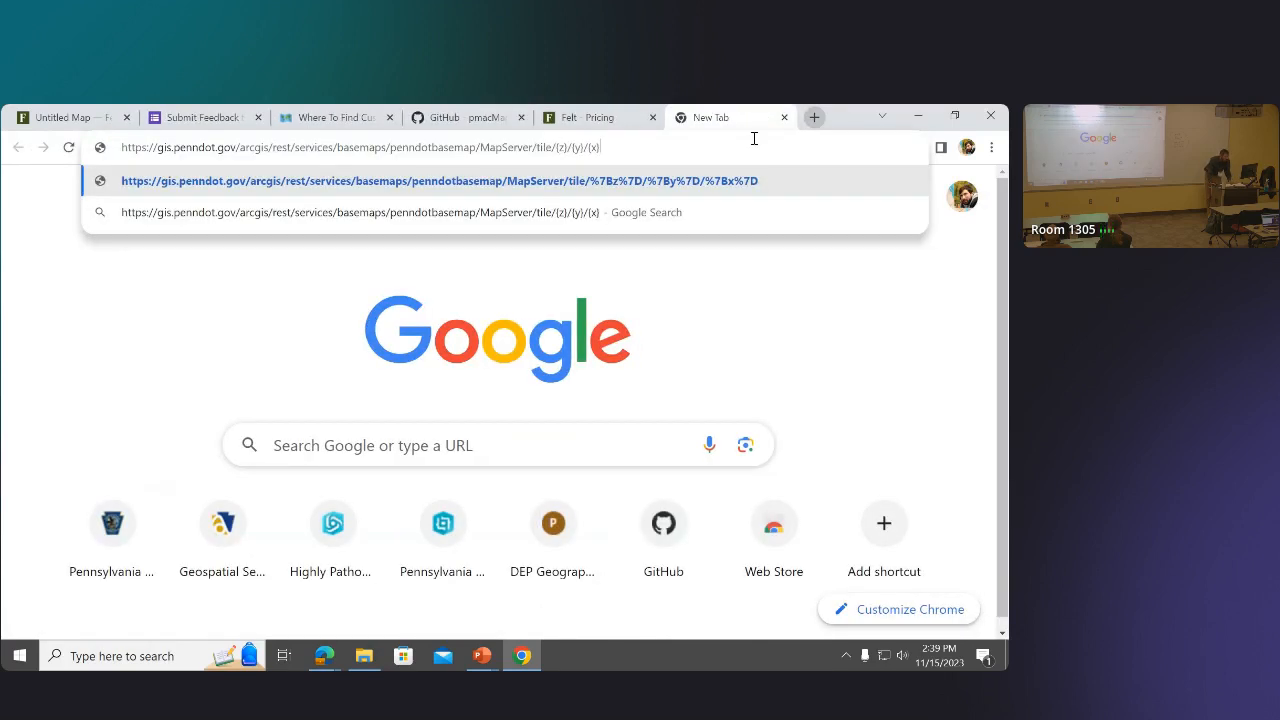
pyautogui.moveTo(536, 149); pyautogui.dragTo(603, 156)
pyautogui.press('BackSpace')
pyautogui.press('Return')
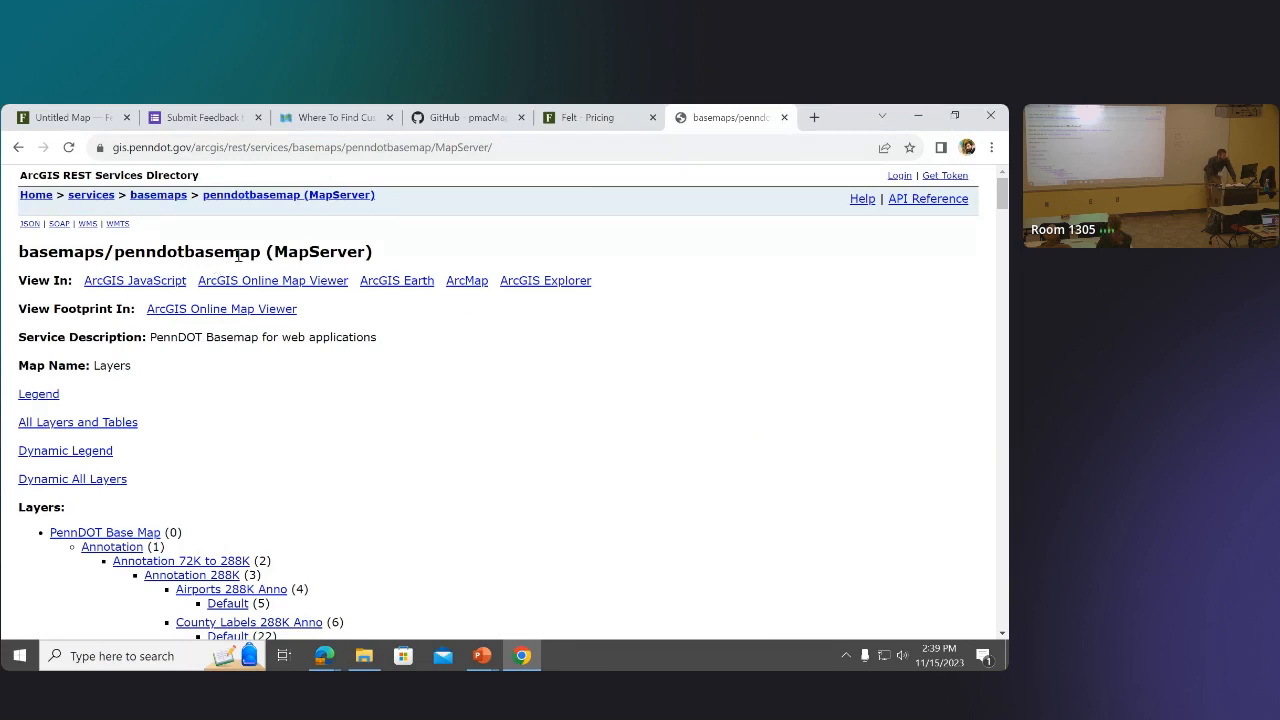
pyautogui.click(258, 117)
pyautogui.click(86, 121)
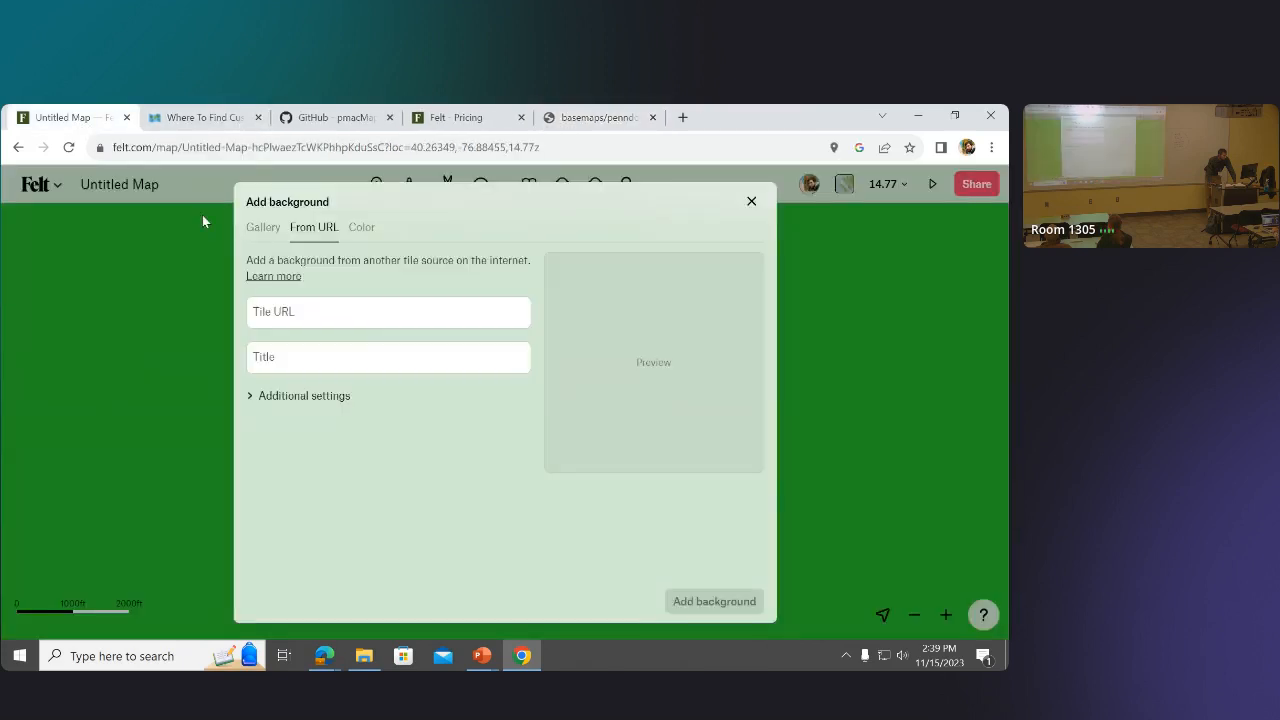
pyautogui.click(304, 316)
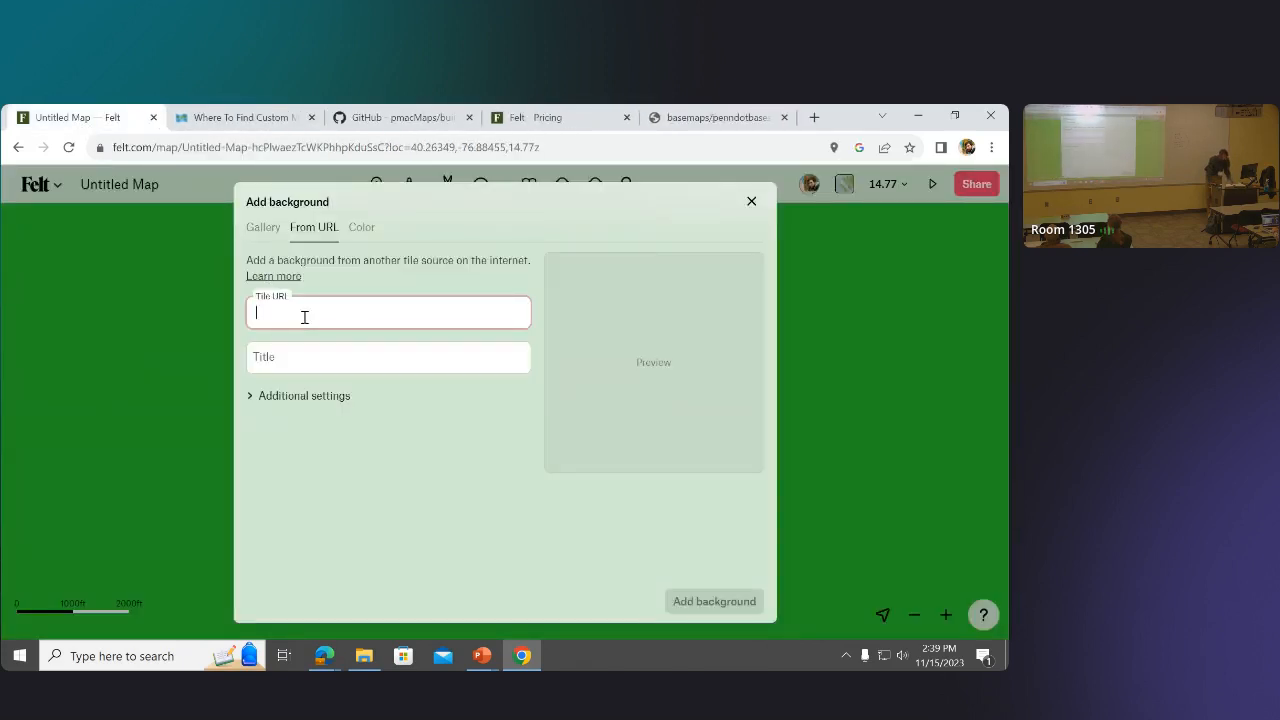
pyautogui.hotkey('ctrl', 'v')
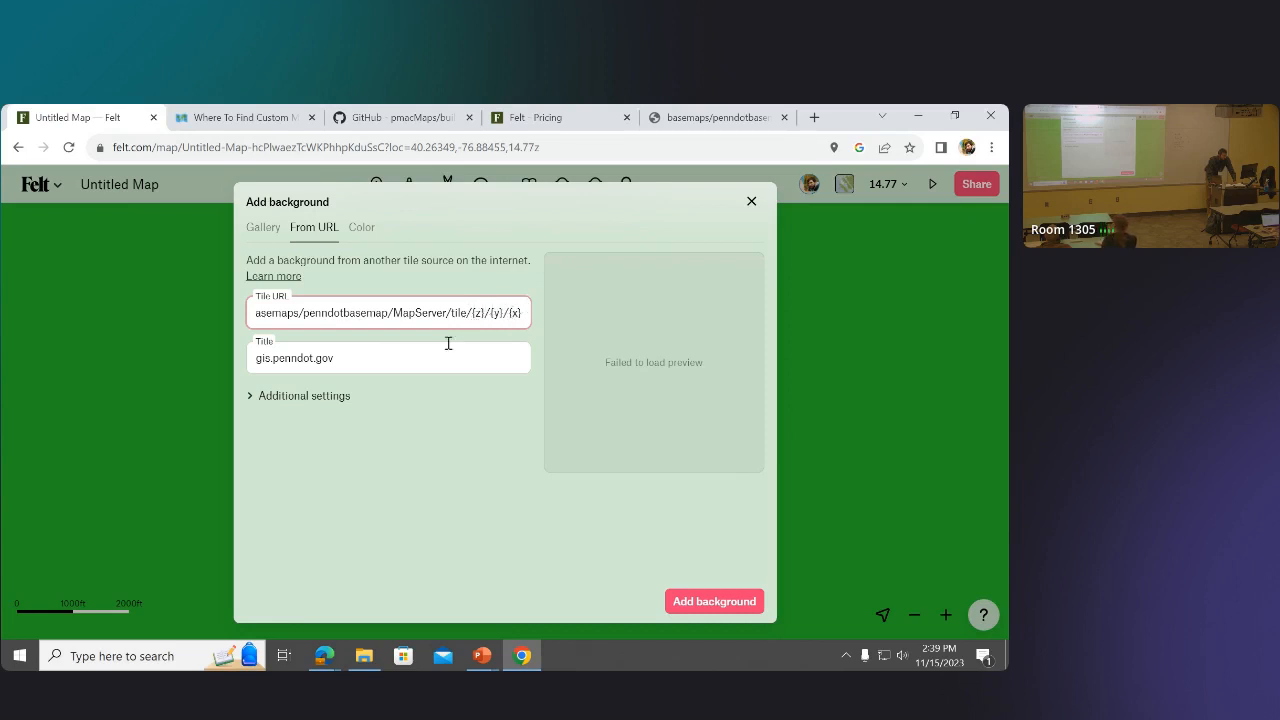
# Title the new background PennDOT, review its additional settings and add it to the map.
pyautogui.press('Tab')
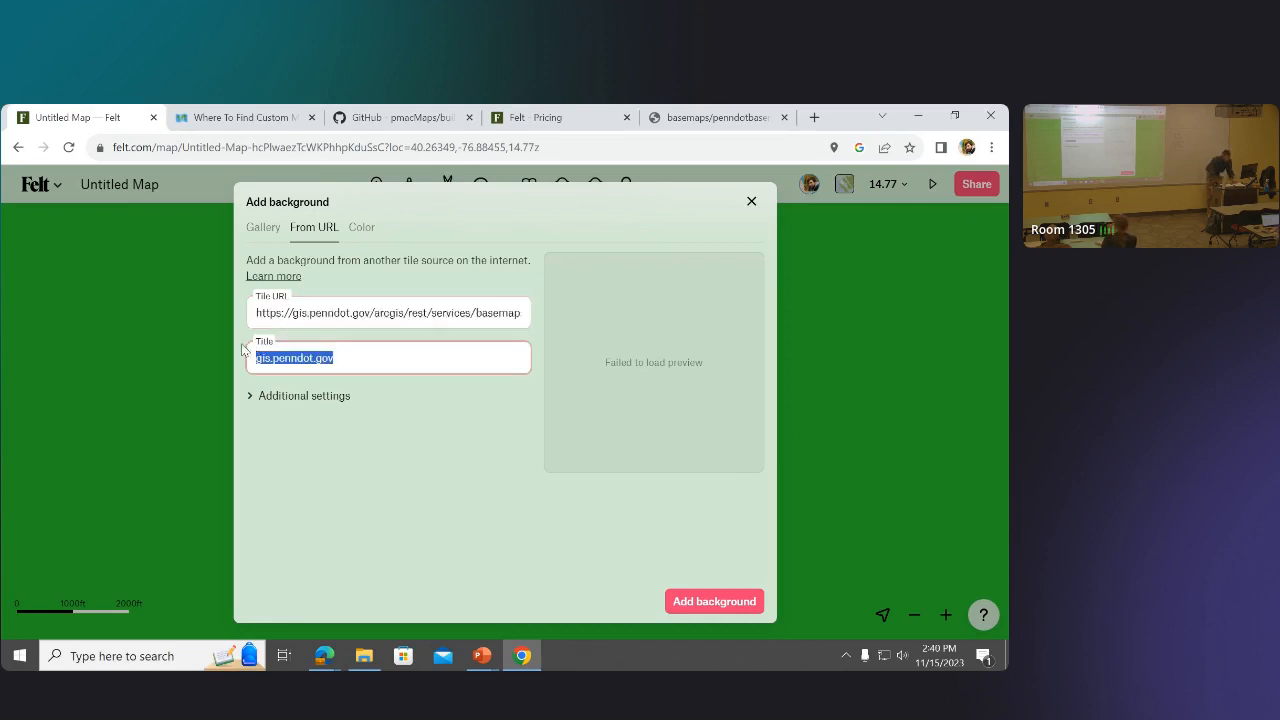
pyautogui.write('PennDOT')
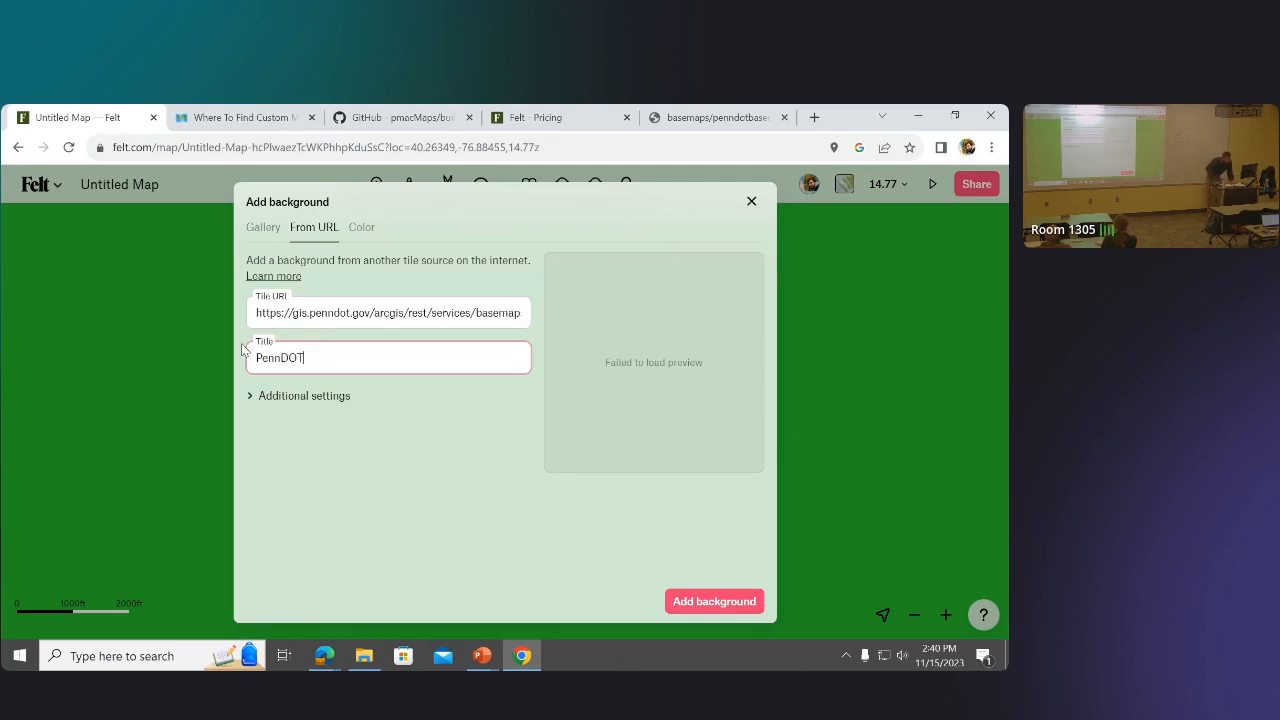
pyautogui.click(268, 398)
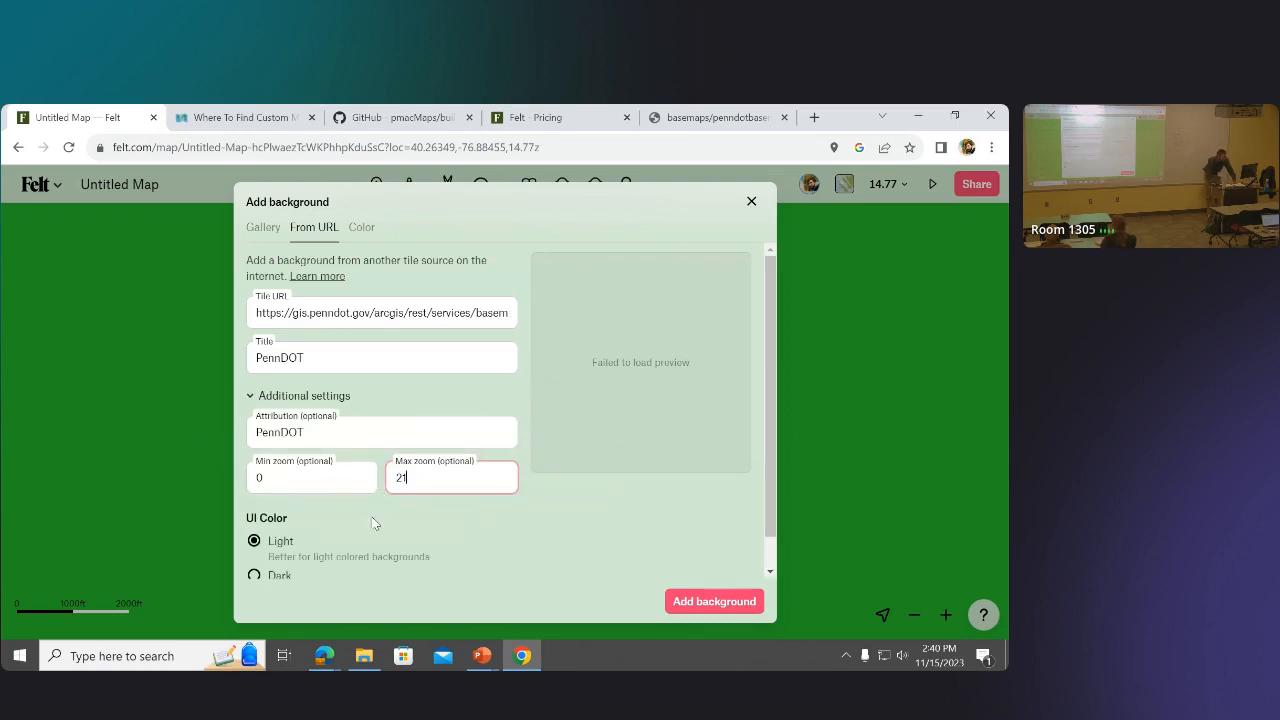
pyautogui.scroll(-1, 368, 518)
pyautogui.scroll(1, 368, 525)
pyautogui.click(713, 602)
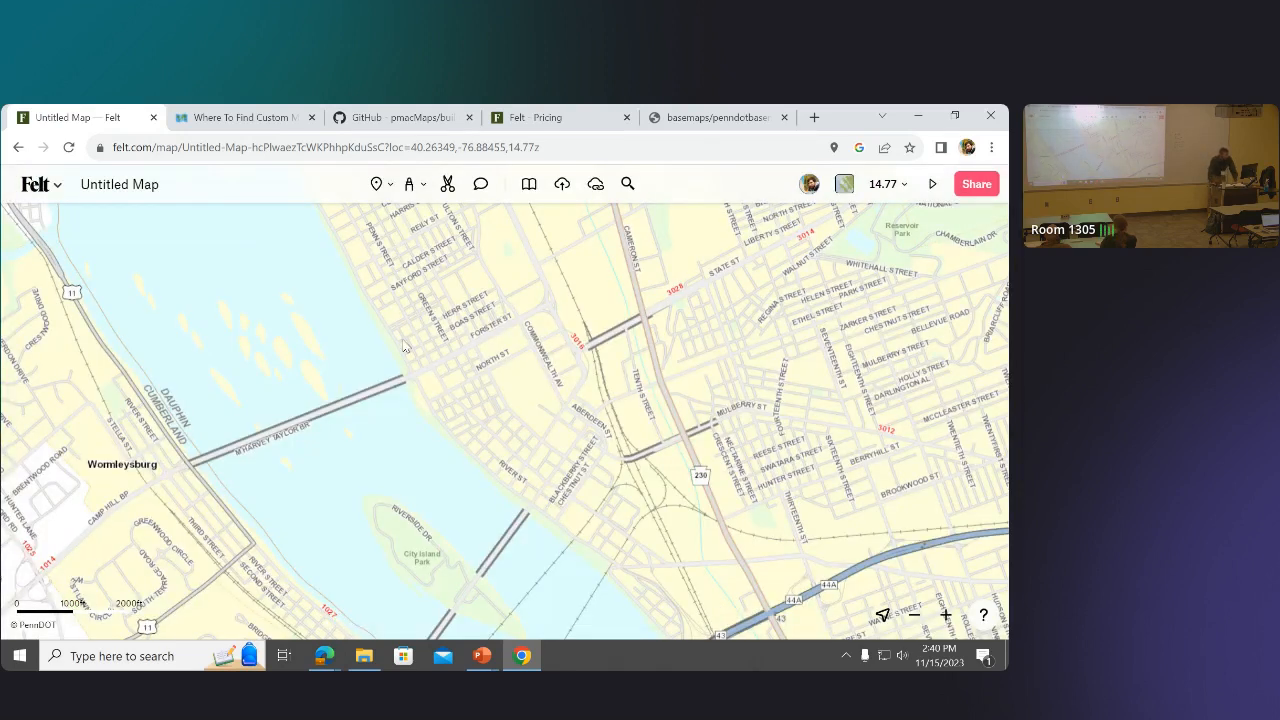
# Examine the PennDOT basemap at several scales, from Harrisburg's streets out to the surrounding states.
pyautogui.scroll(-2, 405, 348)
pyautogui.scroll(-4, 403, 348)
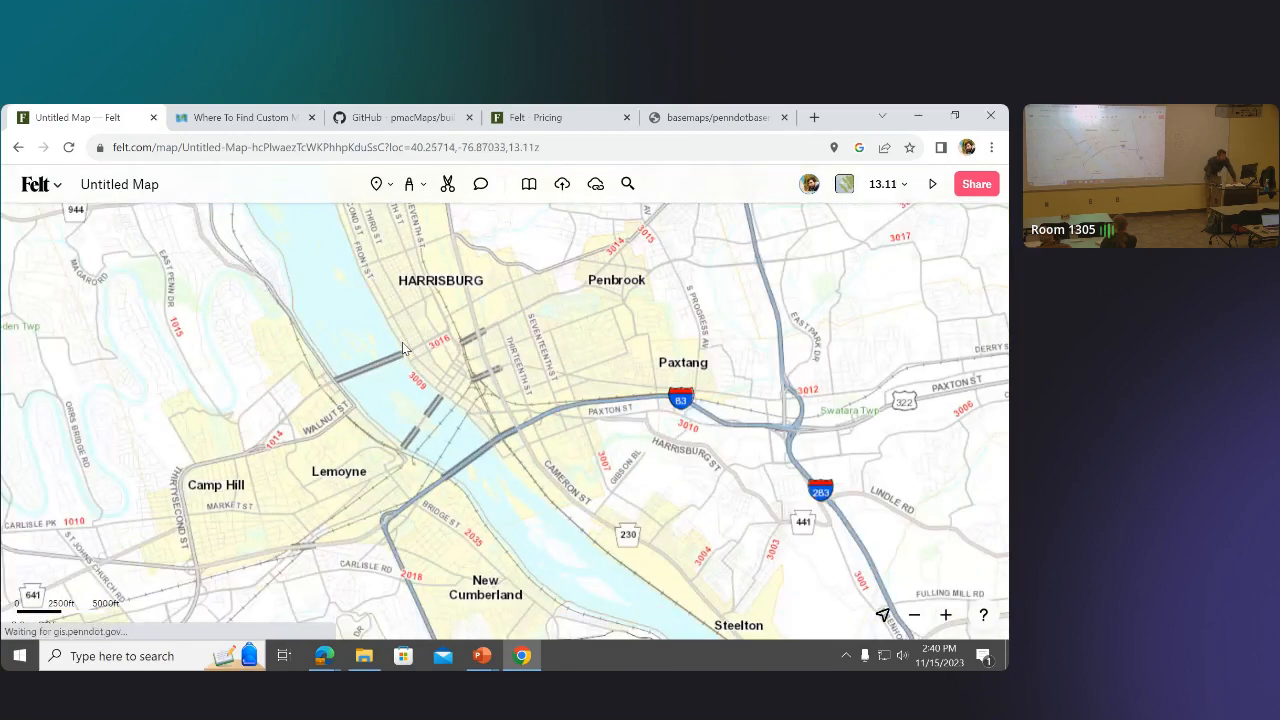
pyautogui.scroll(-8, 403, 348)
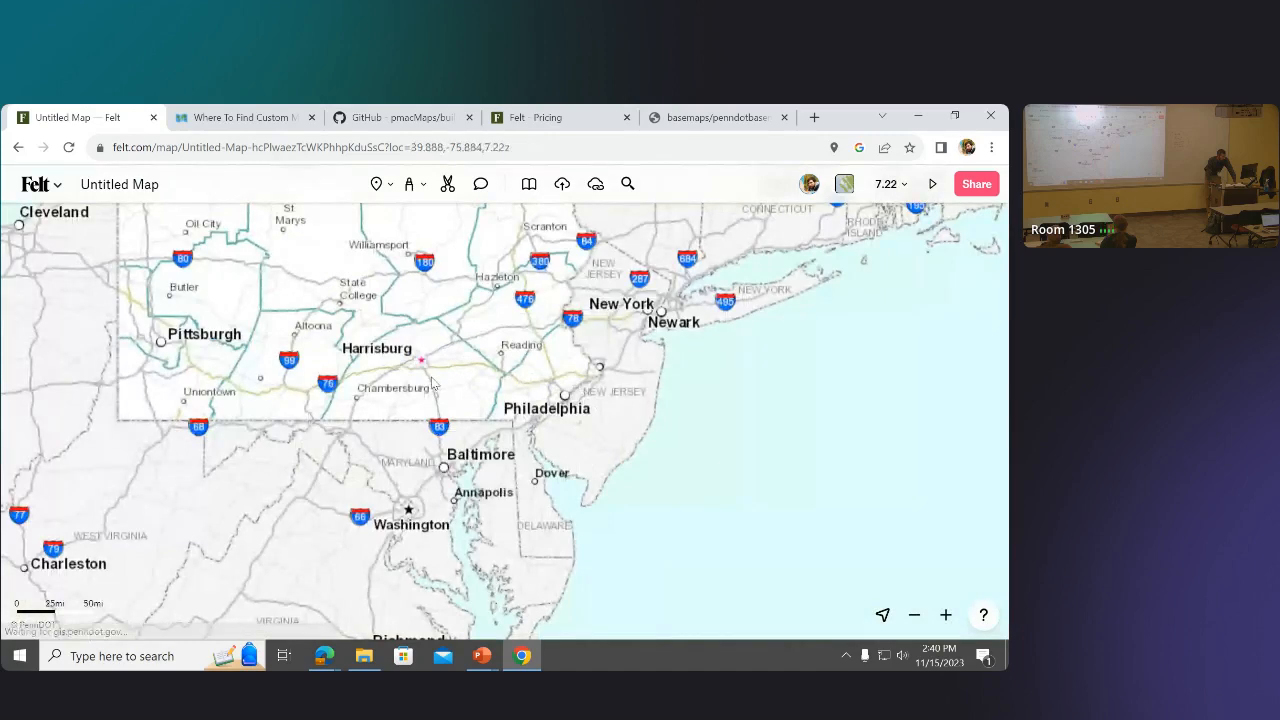
pyautogui.scroll(4, 423, 345)
pyautogui.scroll(8, 421, 334)
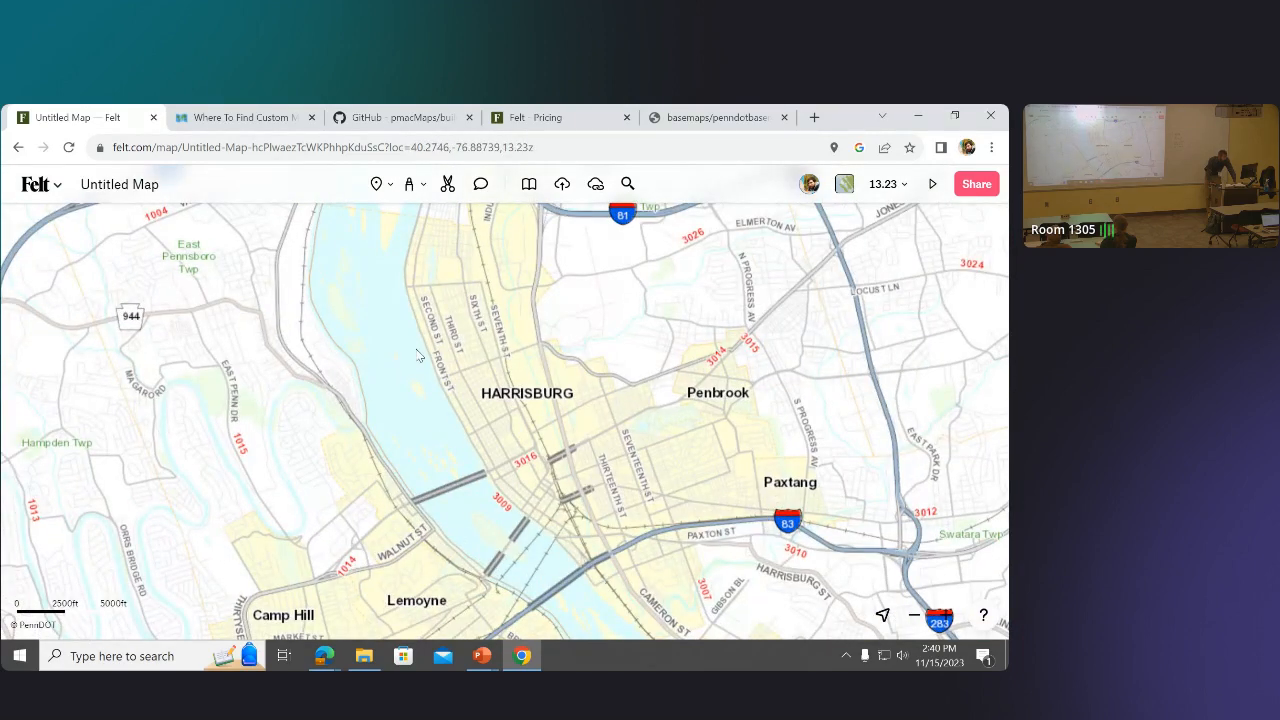
pyautogui.scroll(4, 418, 352)
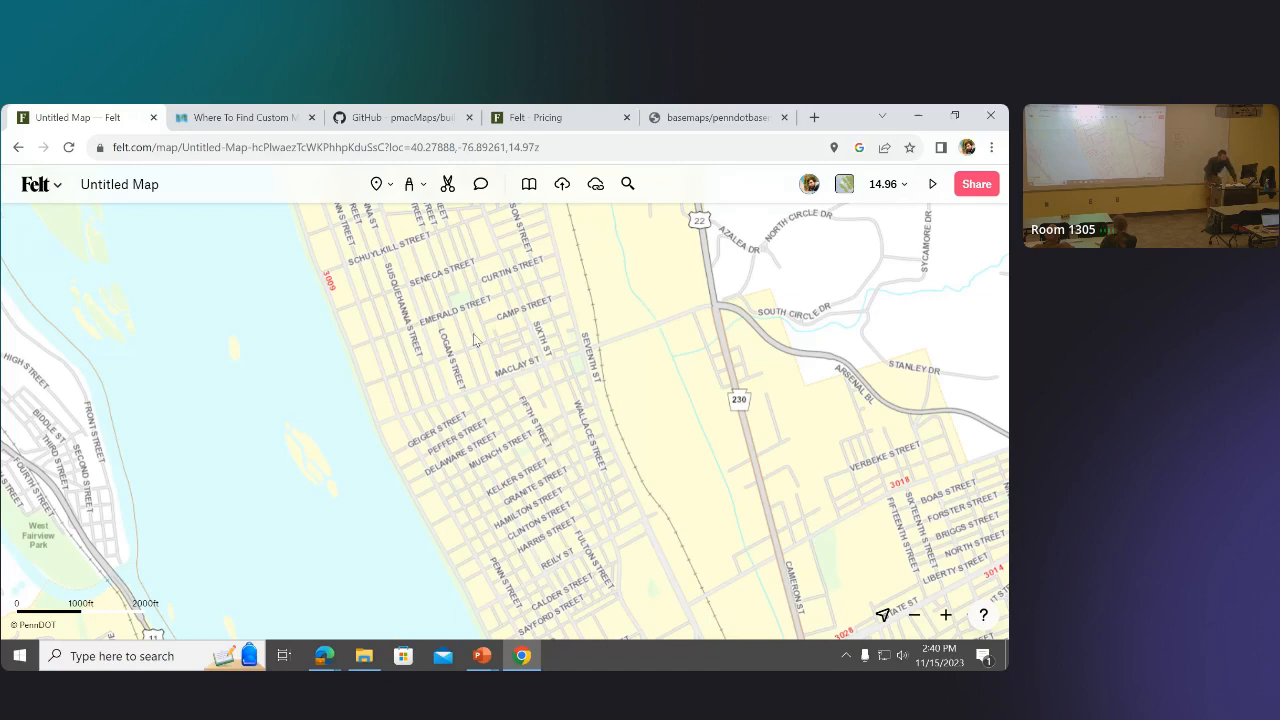
pyautogui.scroll(-3, 461, 302)
pyautogui.scroll(3, 462, 276)
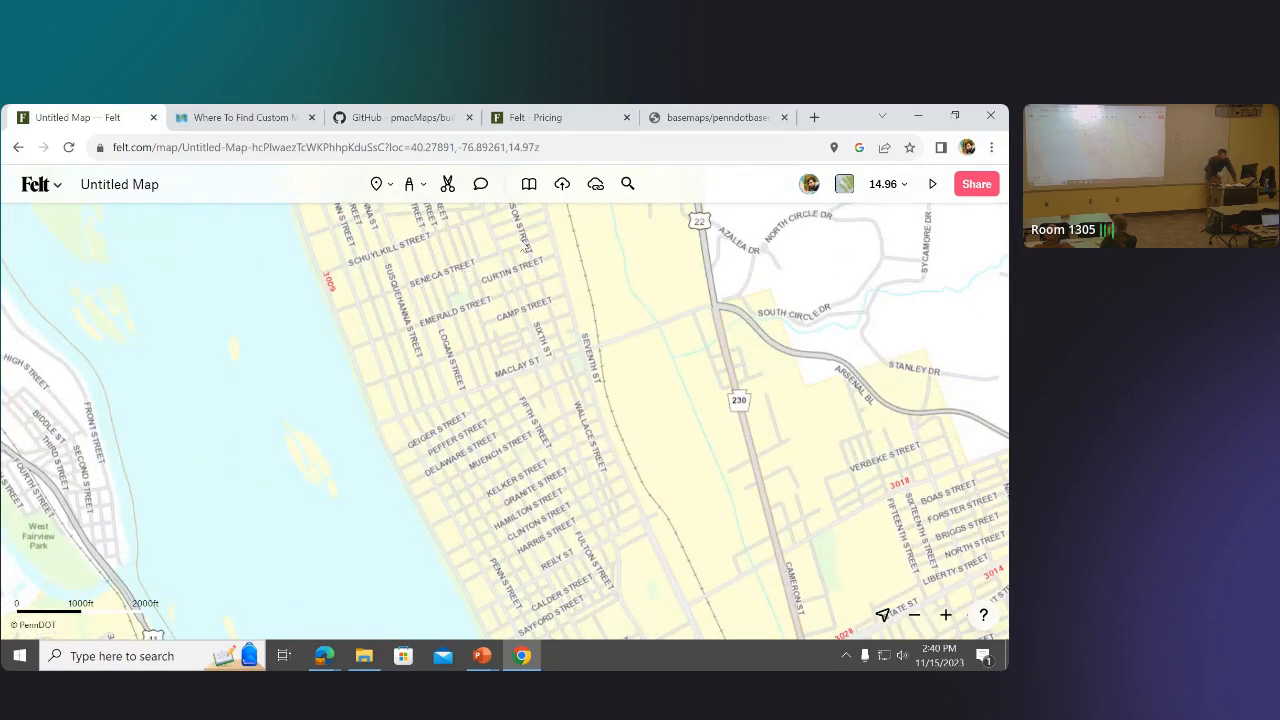
# Copy the Stamen Water Color tile URL from the GitHub README.
pyautogui.click(437, 124)
pyautogui.moveTo(240, 538); pyautogui.dragTo(146, 503)
pyautogui.hotkey('ctrl', 'c')
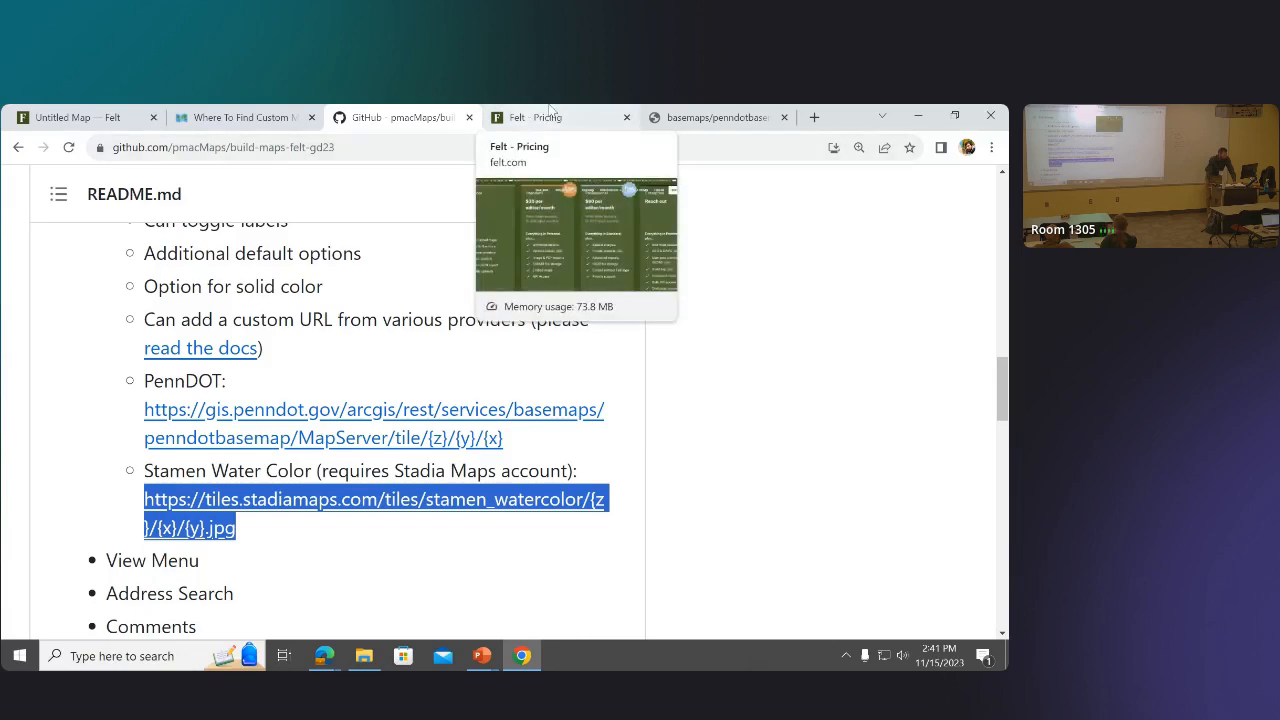
pyautogui.click(97, 113)
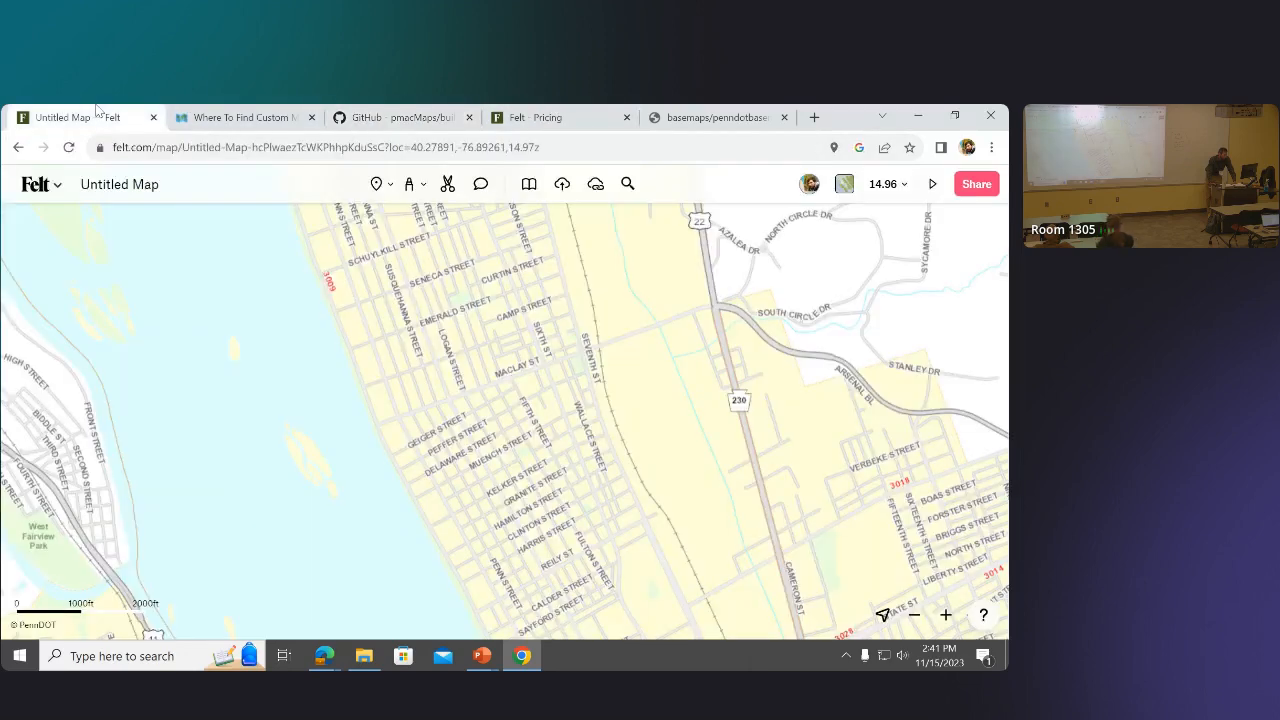
pyautogui.click(843, 186)
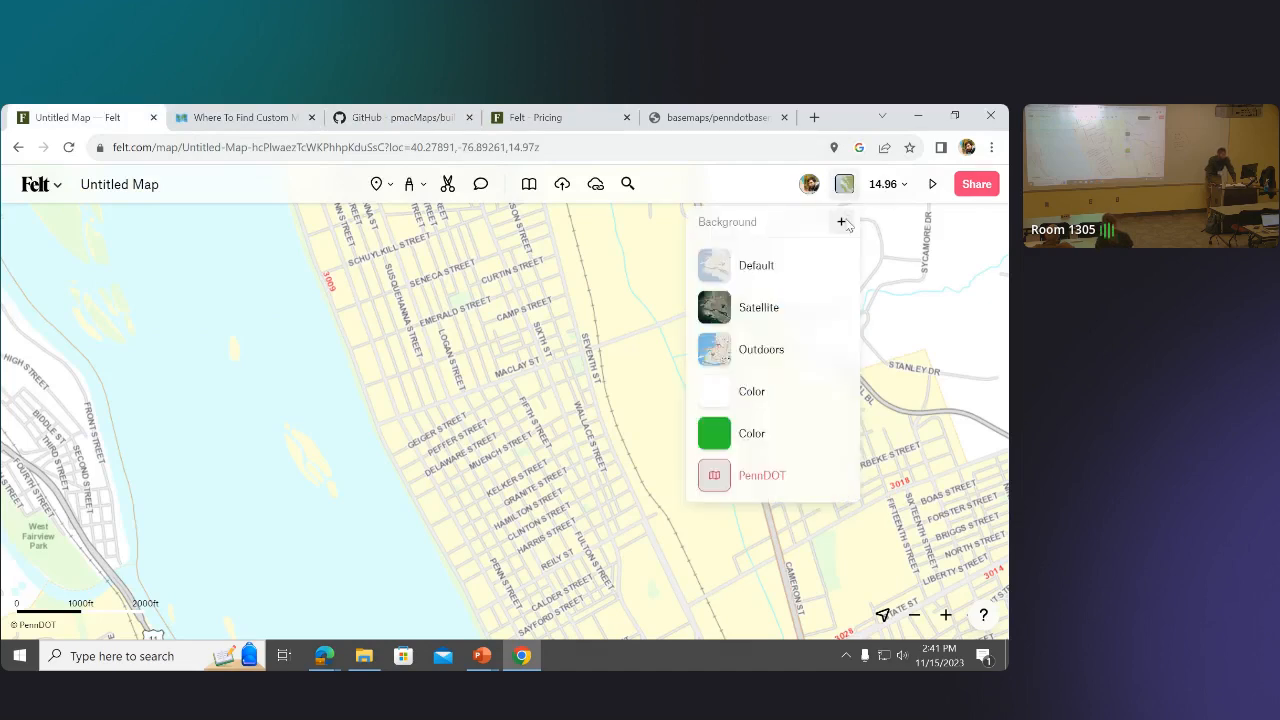
pyautogui.click(841, 221)
pyautogui.click(314, 228)
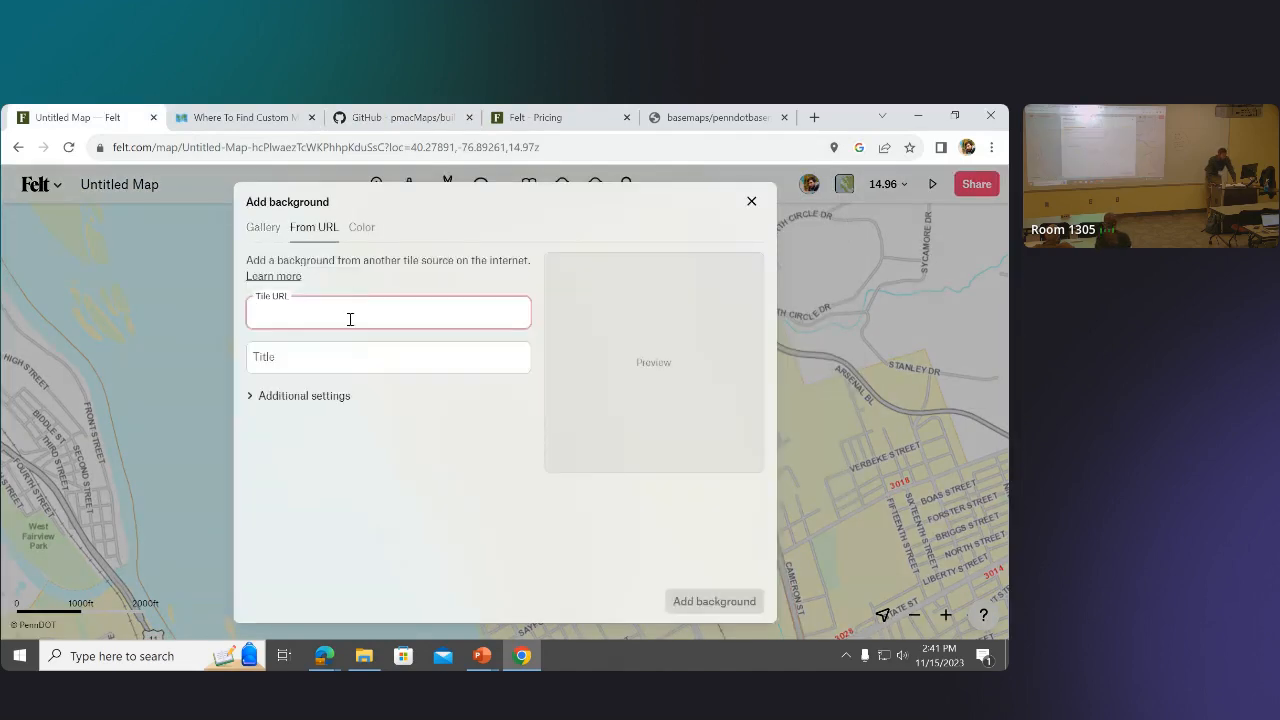
pyautogui.hotkey('ctrl', 'v')
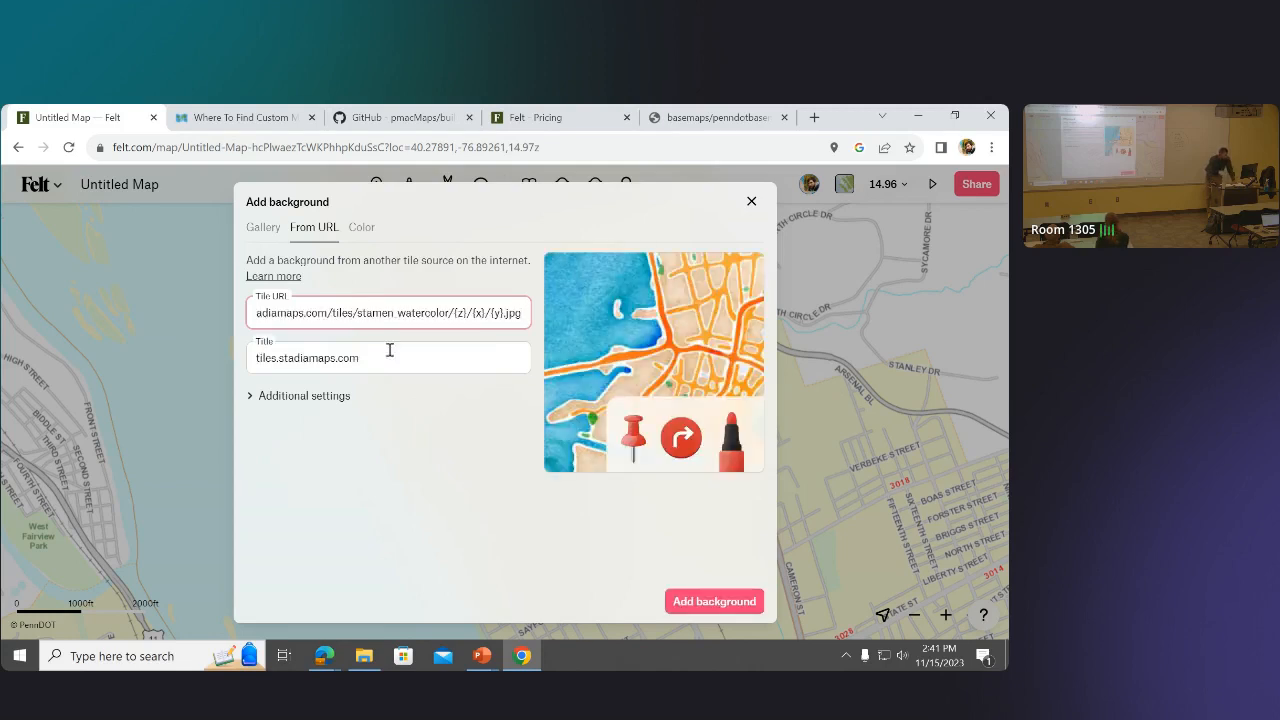
# Title the Stamen background Water Color and add it to the map.
pyautogui.moveTo(408, 366); pyautogui.dragTo(241, 355)
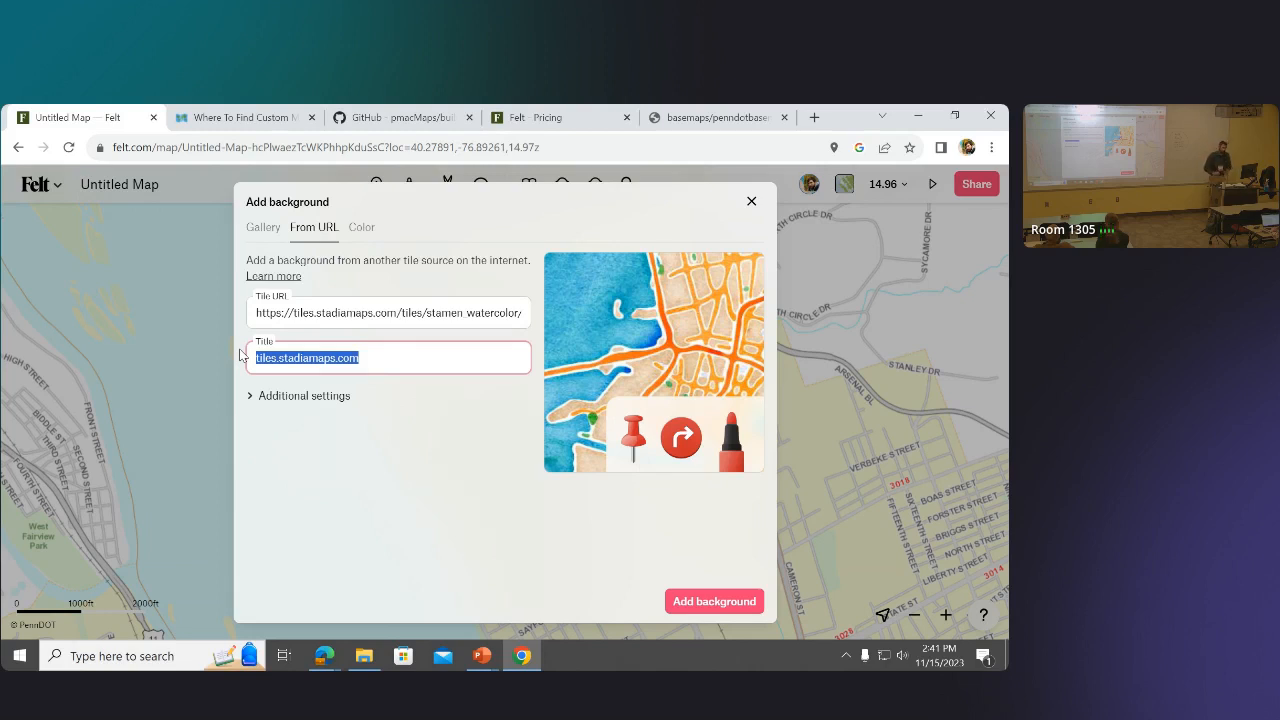
pyautogui.write('Wat')
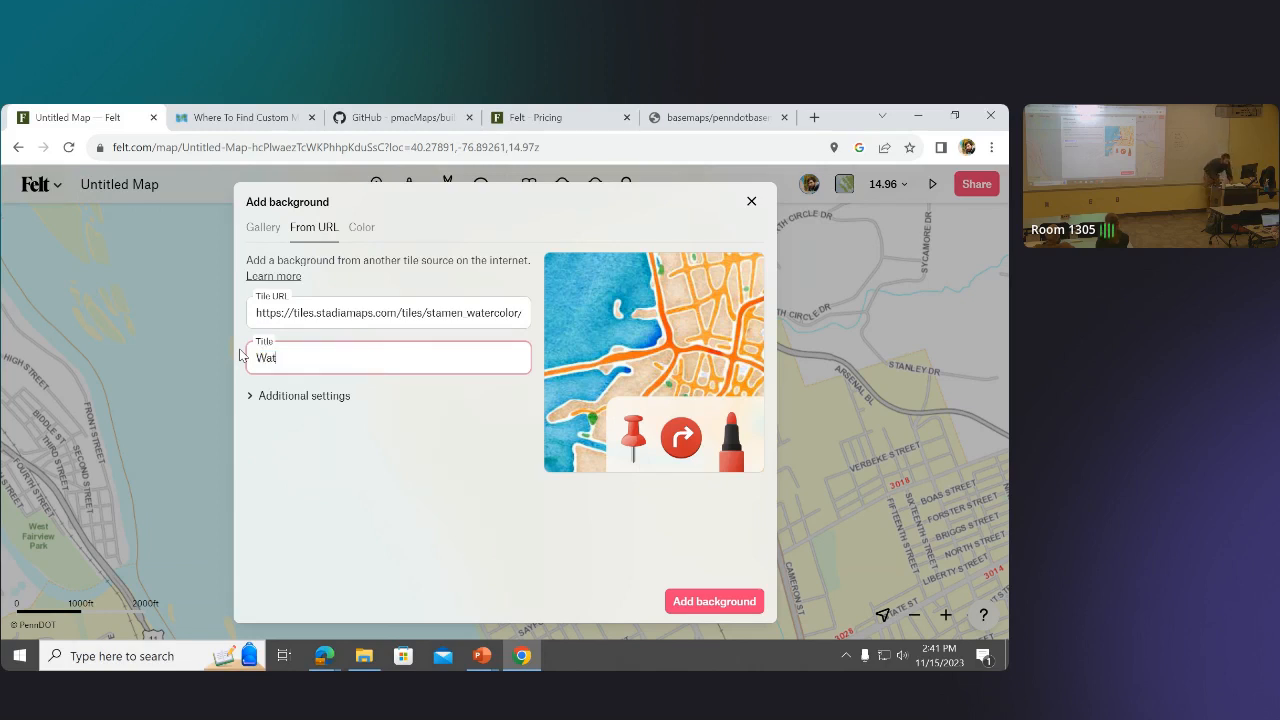
pyautogui.write('er Color')
pyautogui.click(740, 603)
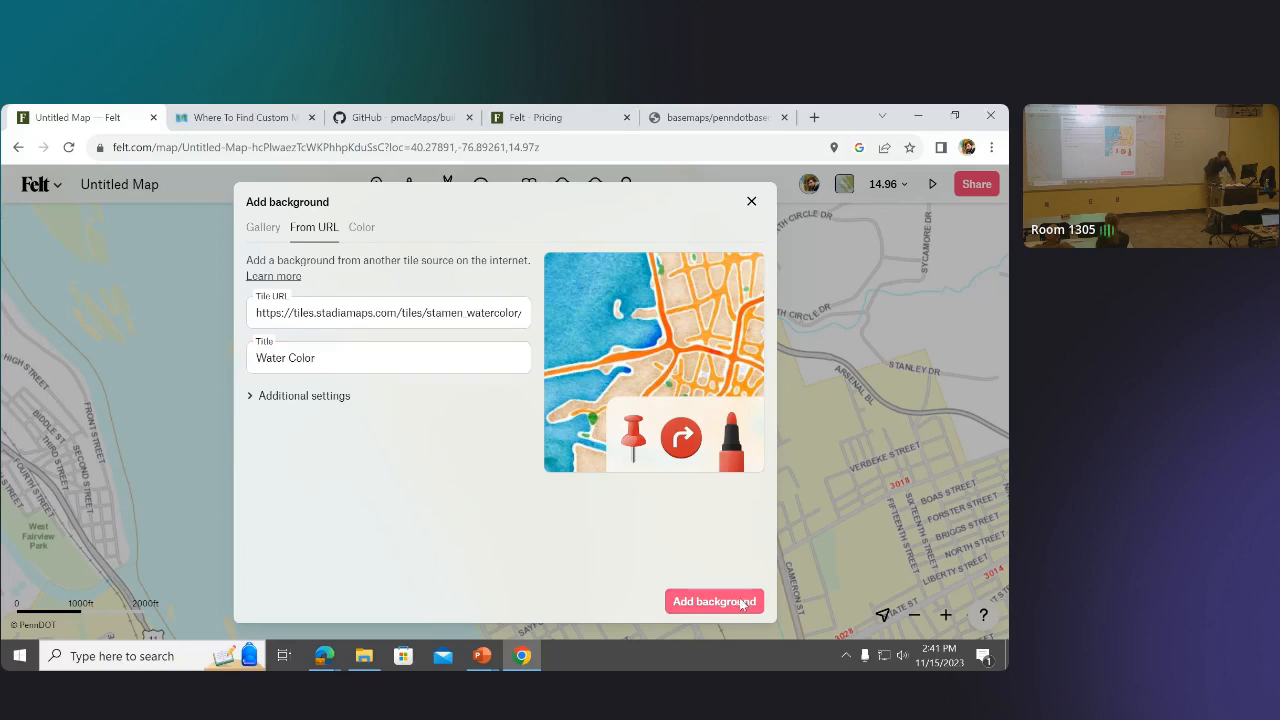
# Inspect the Water Color background around Harrisburg at several scales and switch the map back to the Default background.
pyautogui.scroll(-5, 460, 345)
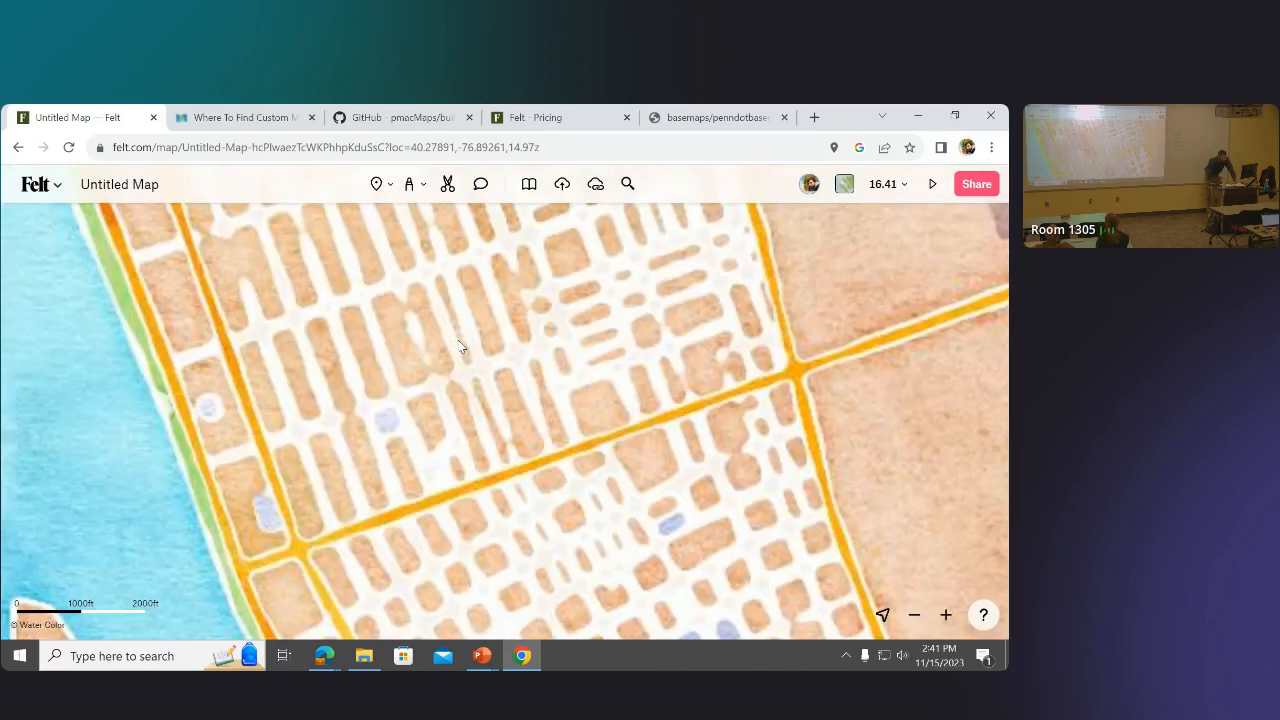
pyautogui.scroll(3, 347, 363)
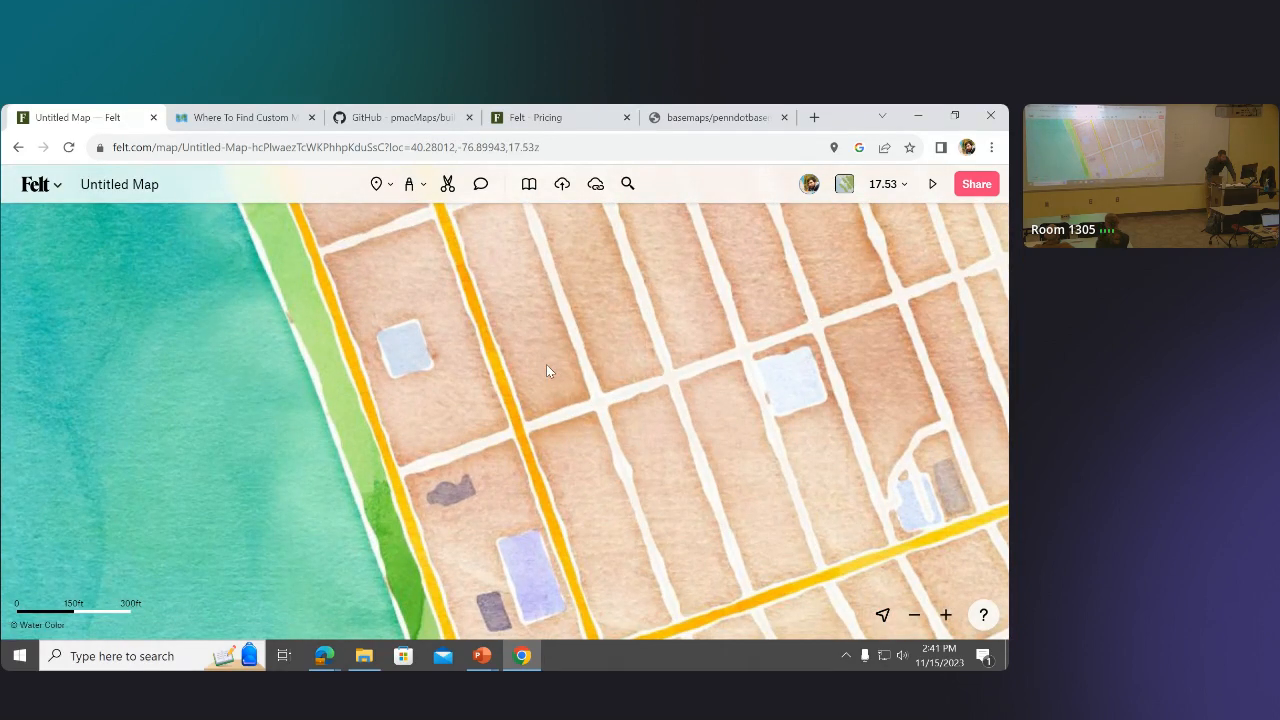
pyautogui.scroll(-8, 546, 370)
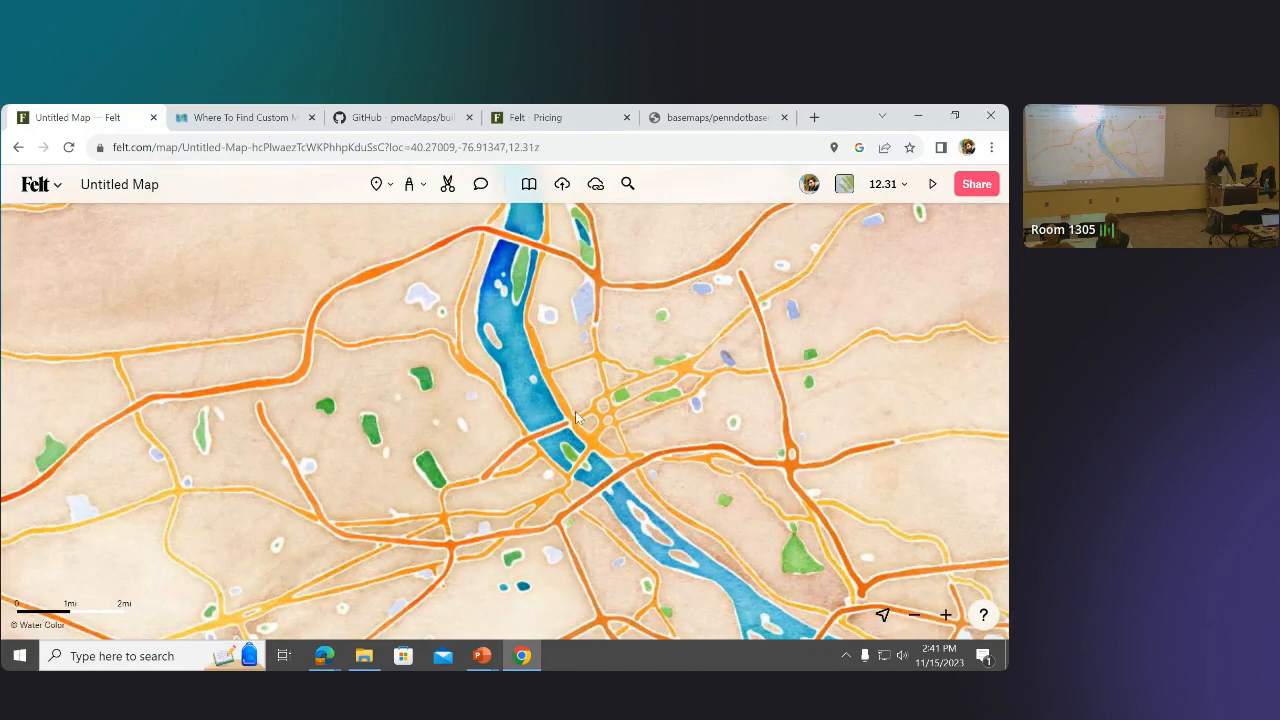
pyautogui.scroll(2, 575, 411)
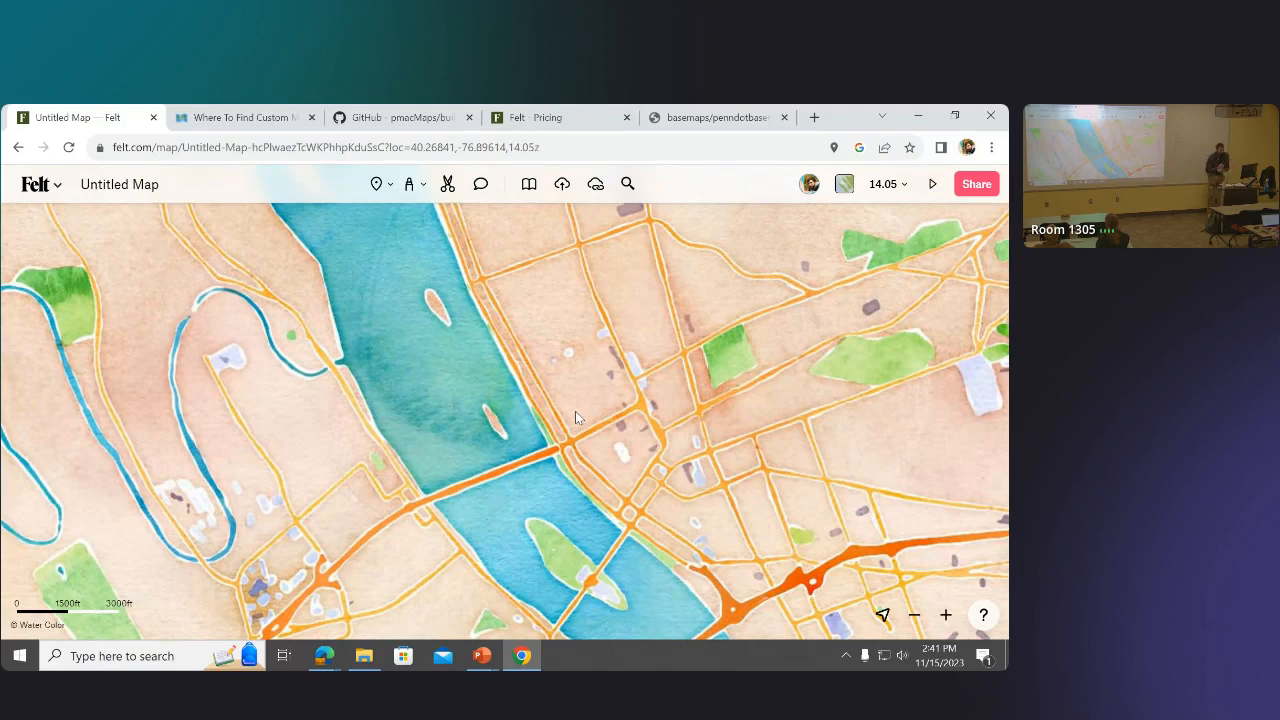
pyautogui.scroll(4, 575, 418)
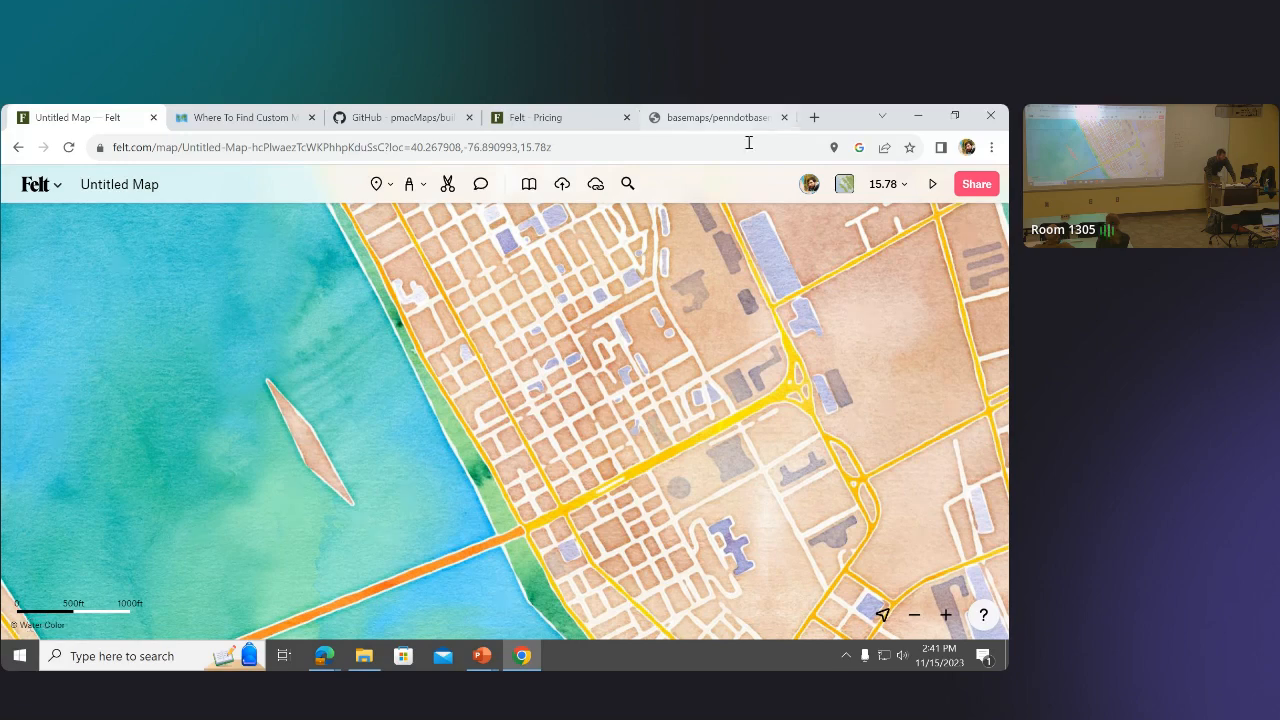
pyautogui.click(842, 185)
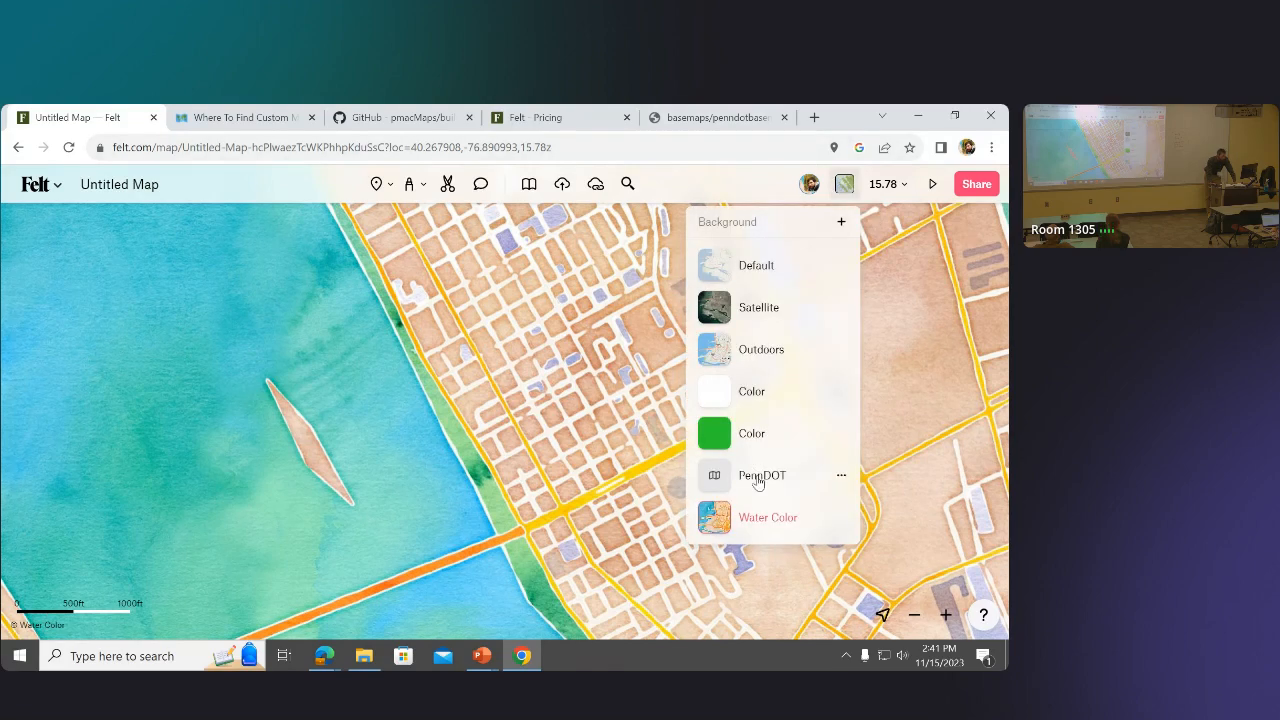
pyautogui.click(757, 266)
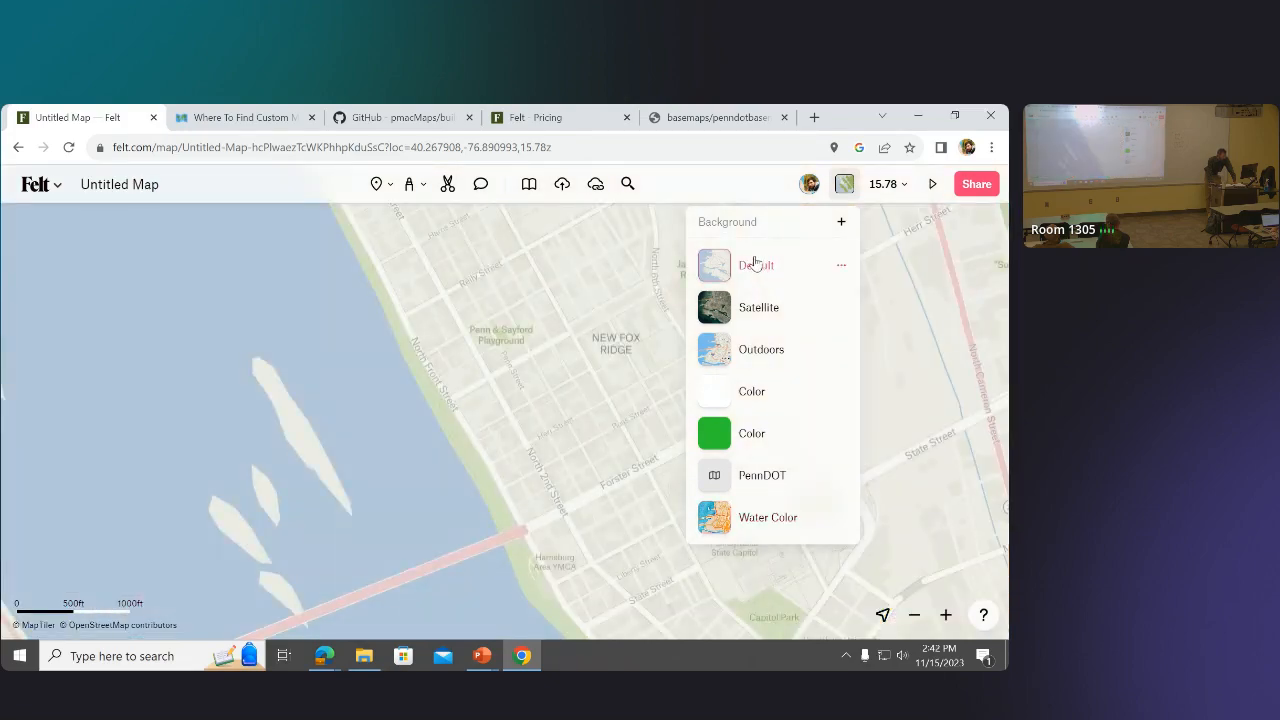
pyautogui.click(726, 192)
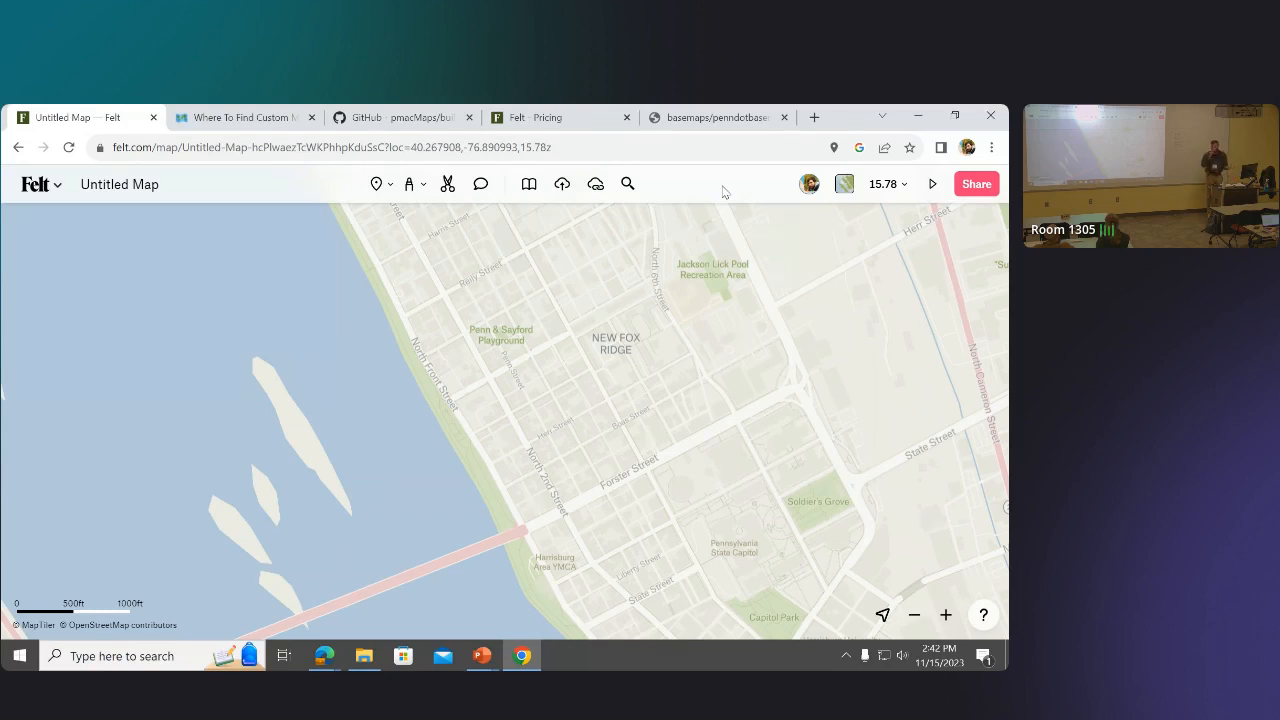
# Show the map's legend and switch it to the list of elements and layers.
pyautogui.click(903, 193)
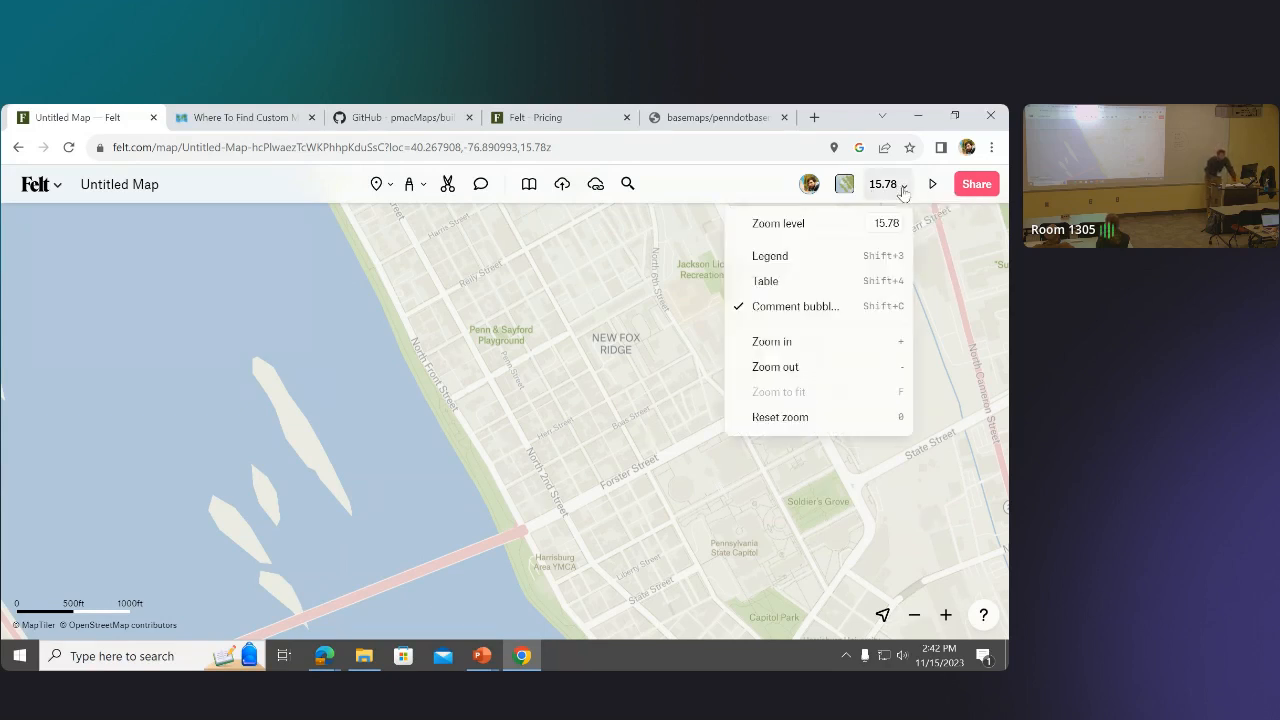
pyautogui.click(777, 256)
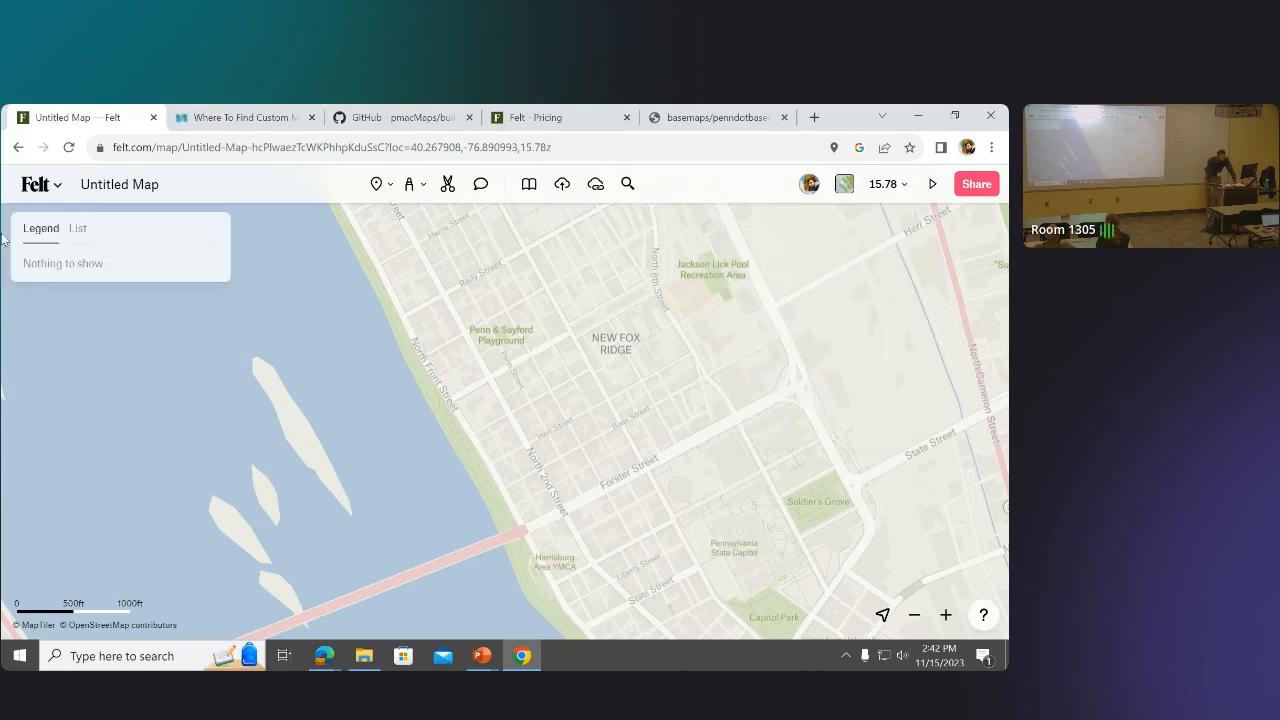
pyautogui.click(79, 229)
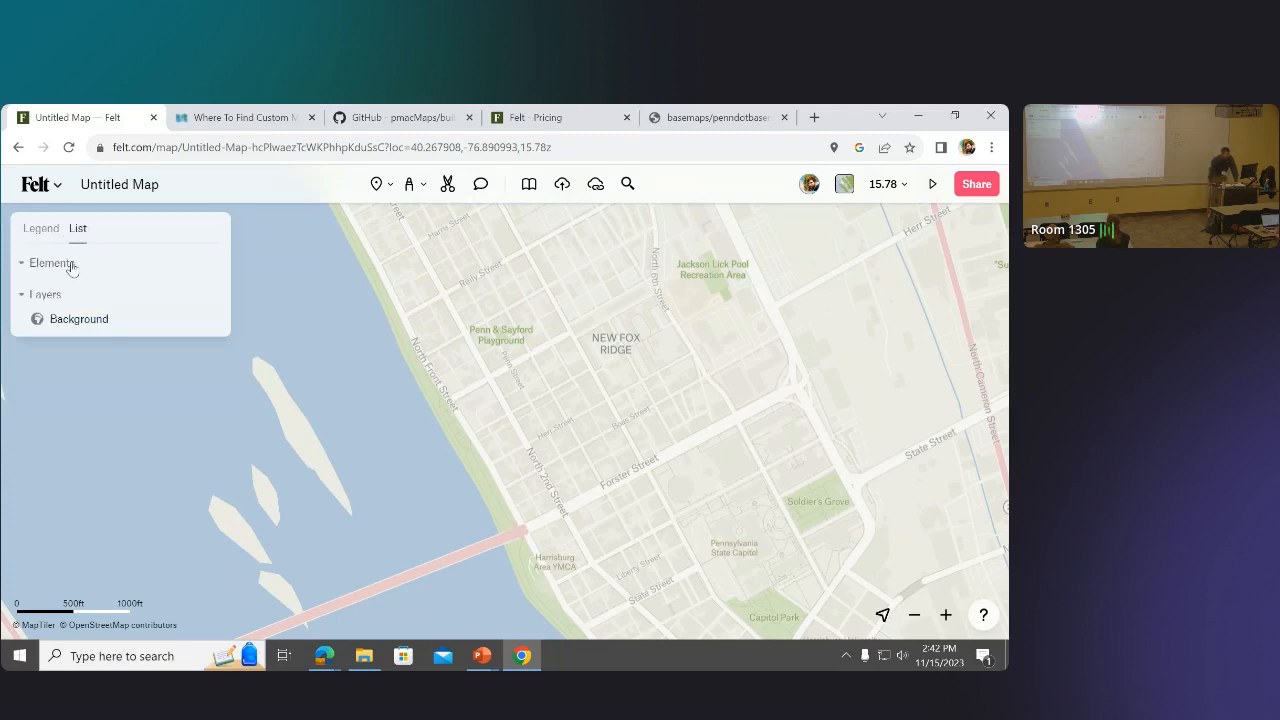
# Check the map's view options again and put the map into full screen.
pyautogui.click(909, 184)
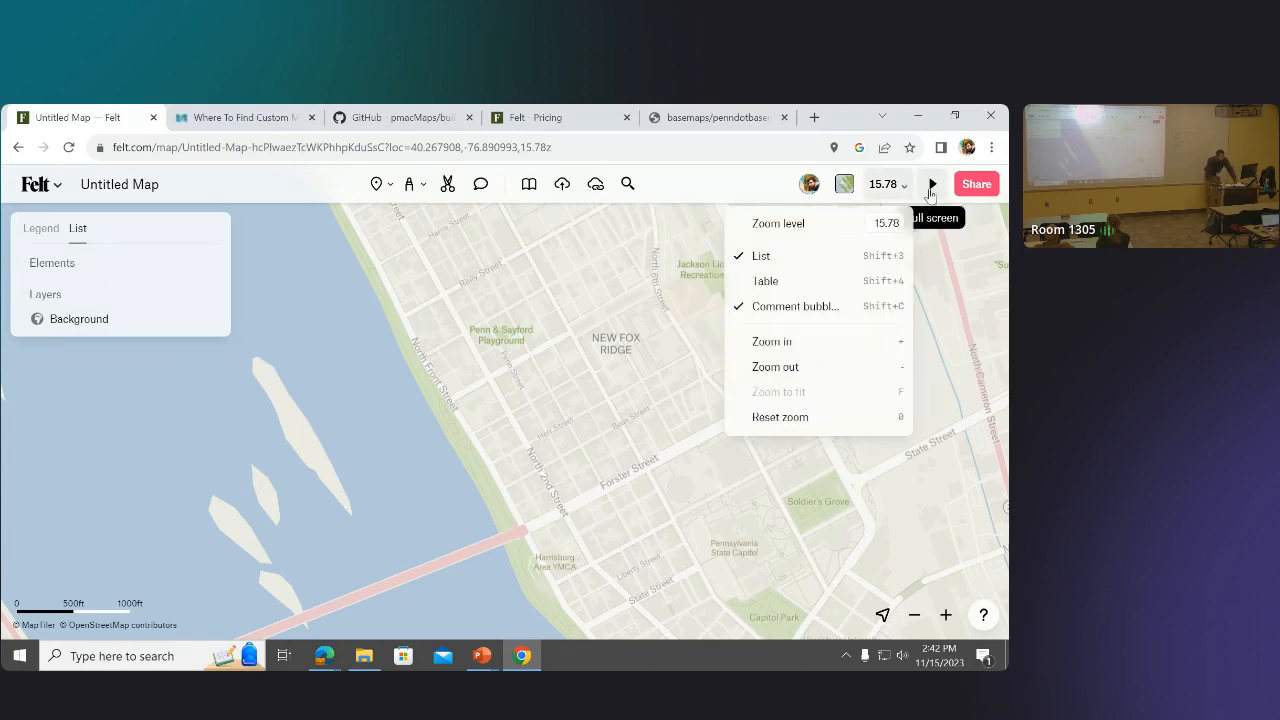
pyautogui.click(931, 186)
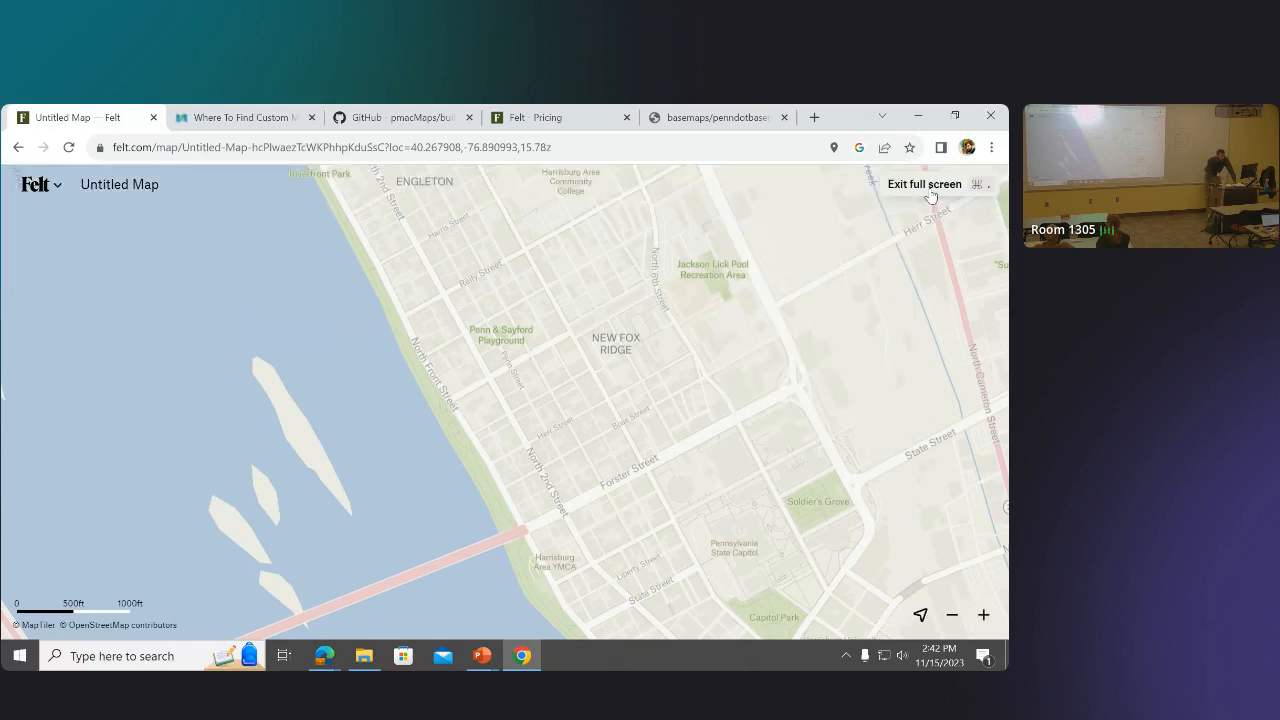
# Exit the full-screen view and review the map's sharing settings, including the available public access levels.
pyautogui.click(930, 190)
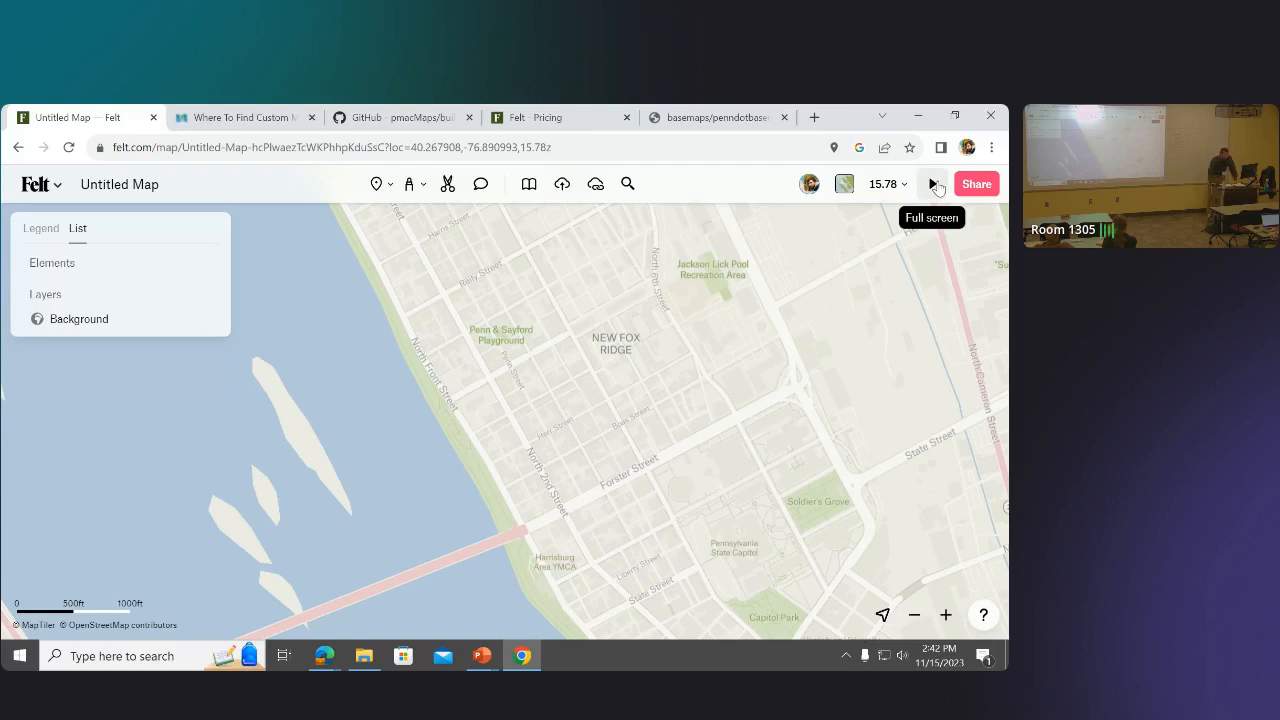
pyautogui.click(995, 183)
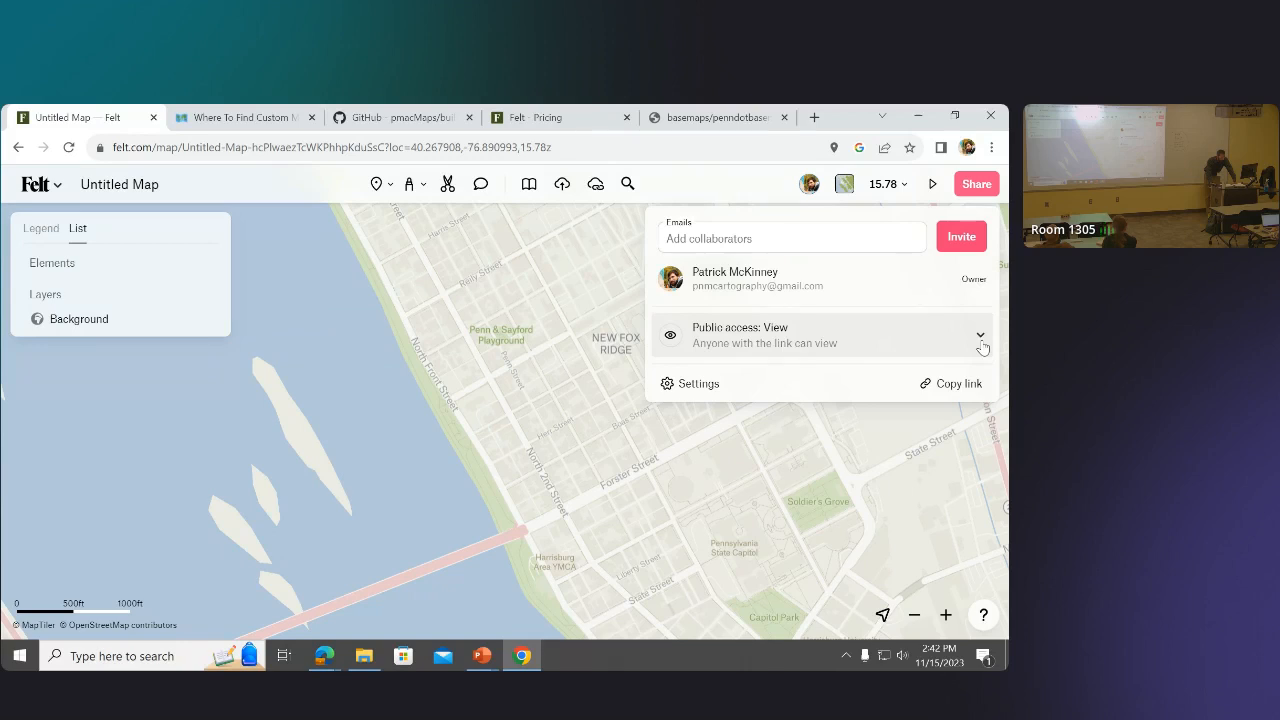
pyautogui.click(982, 346)
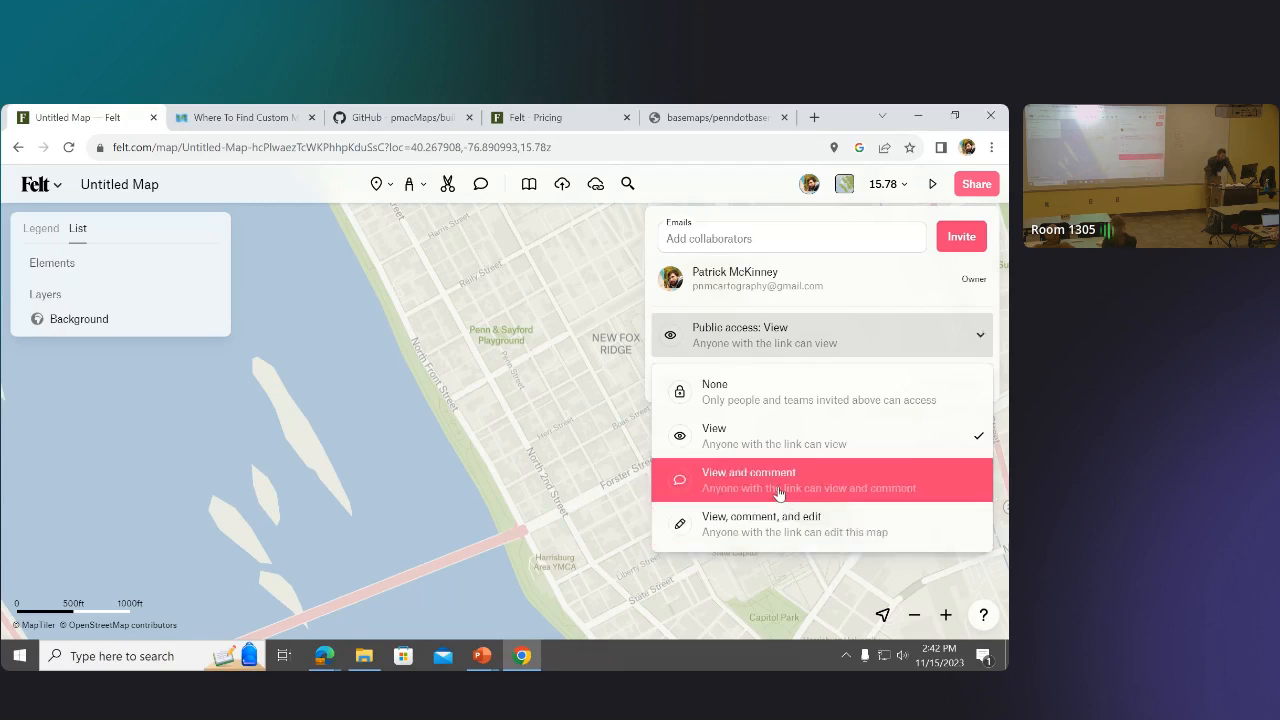
pyautogui.click(730, 186)
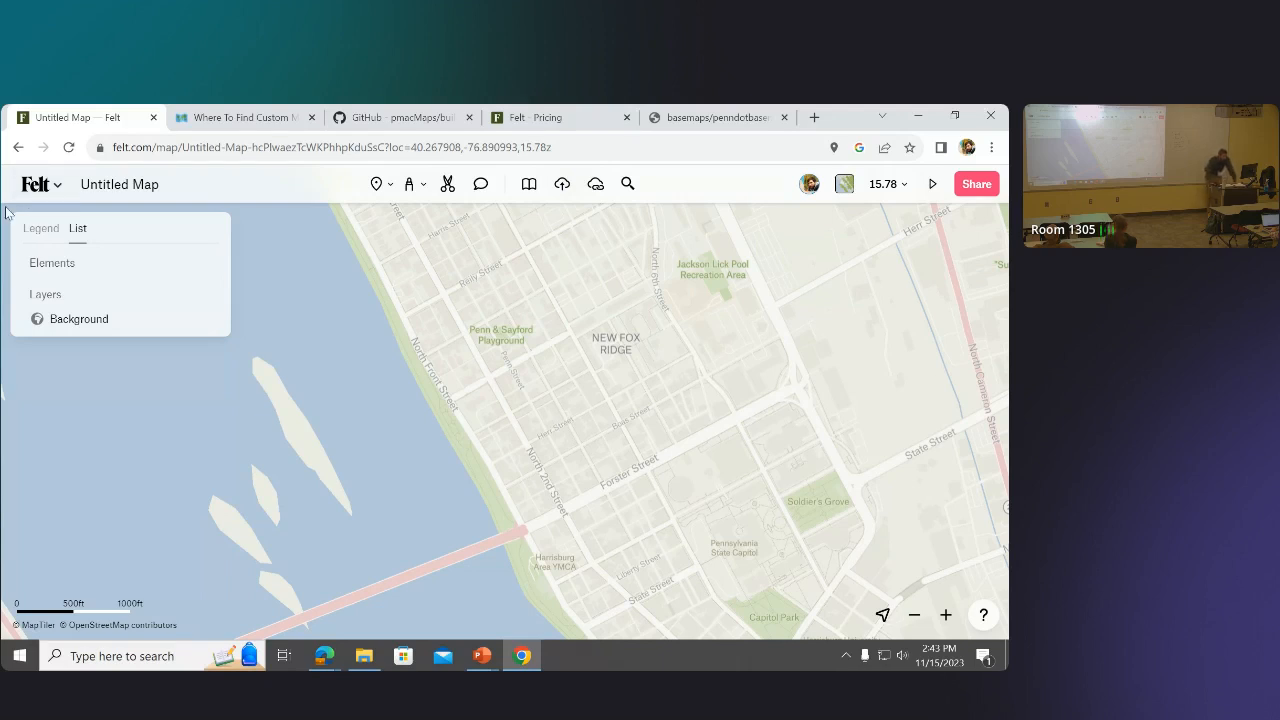
# Look over Felt's main commands and its searchable list of quick actions.
pyautogui.click(57, 188)
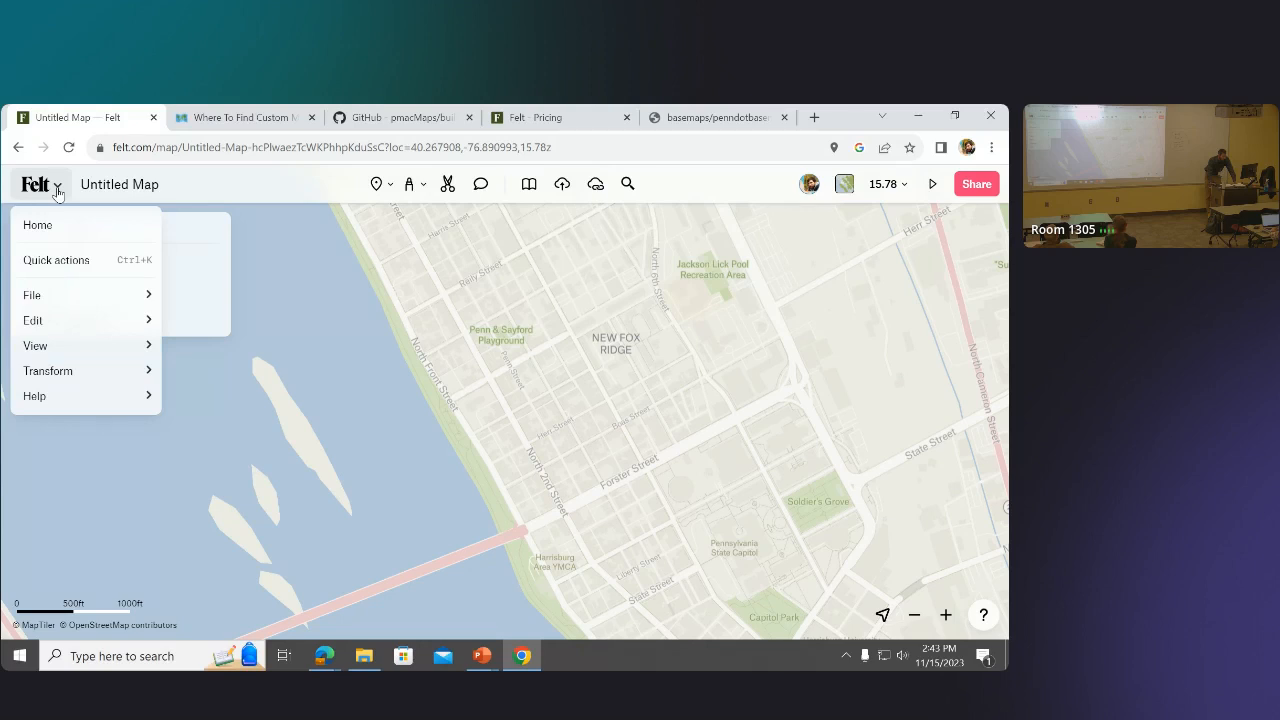
pyautogui.click(57, 190)
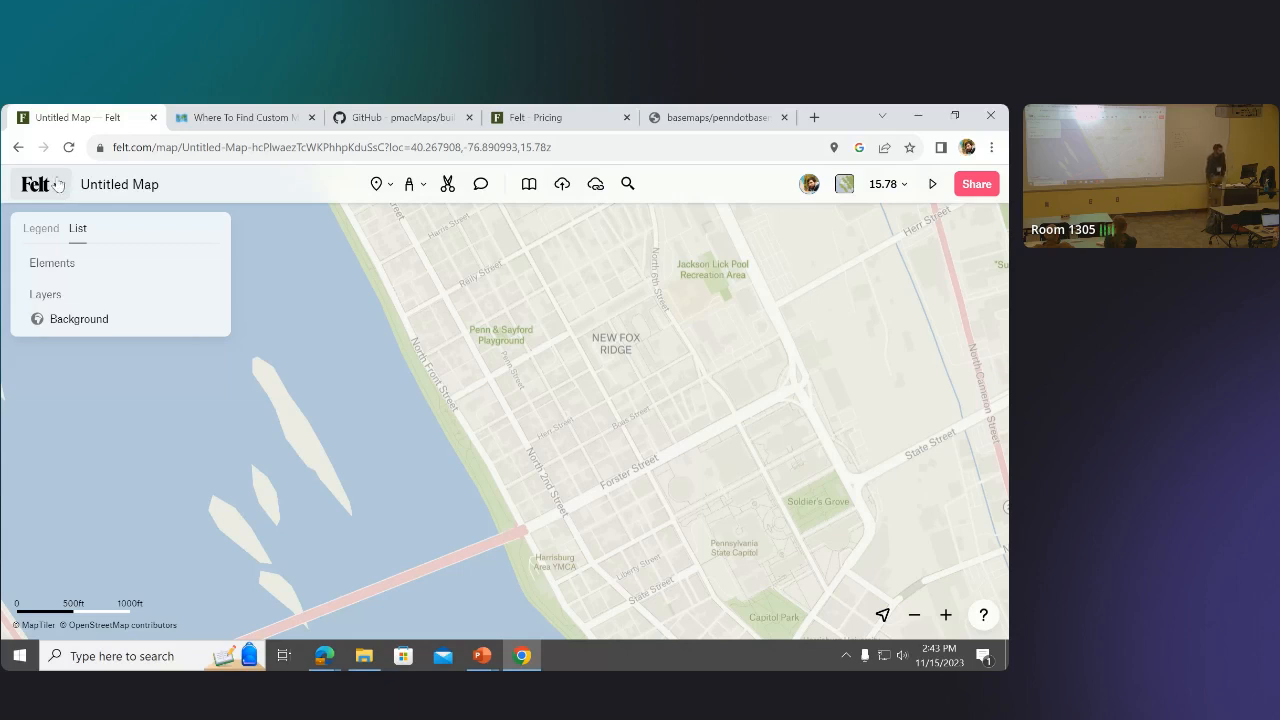
pyautogui.click(56, 188)
pyautogui.click(12, 189)
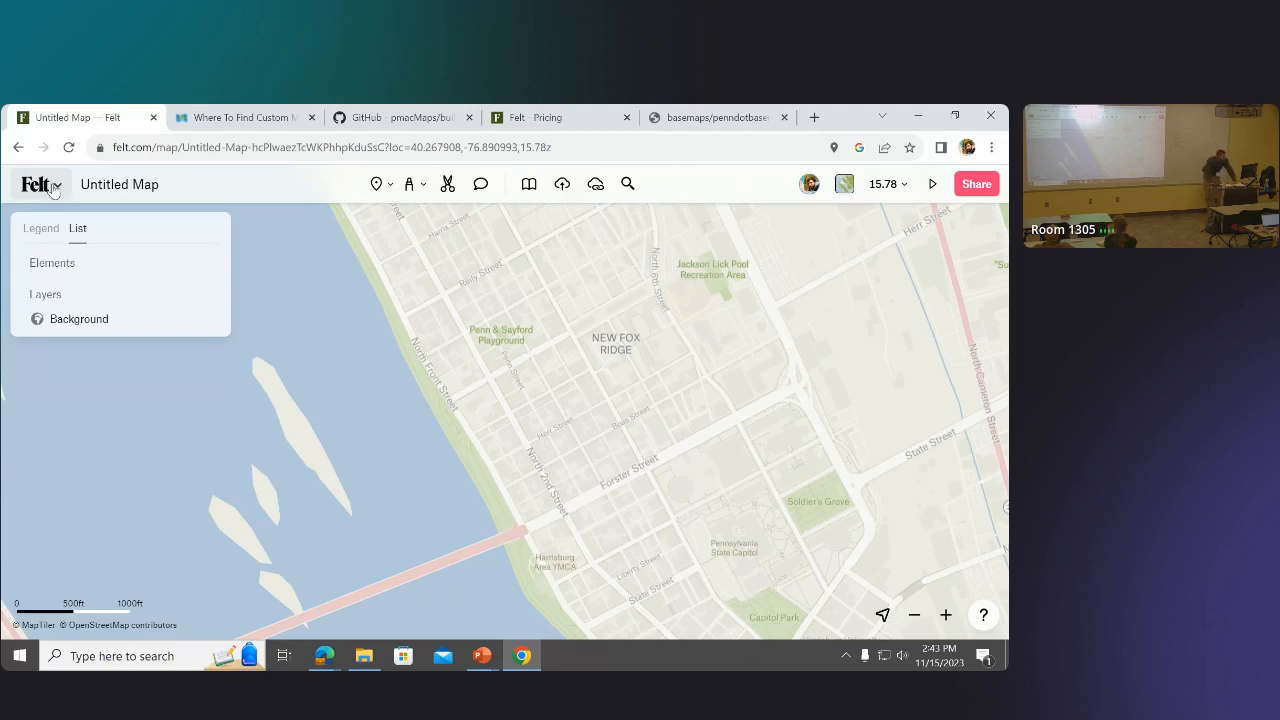
pyautogui.click(52, 187)
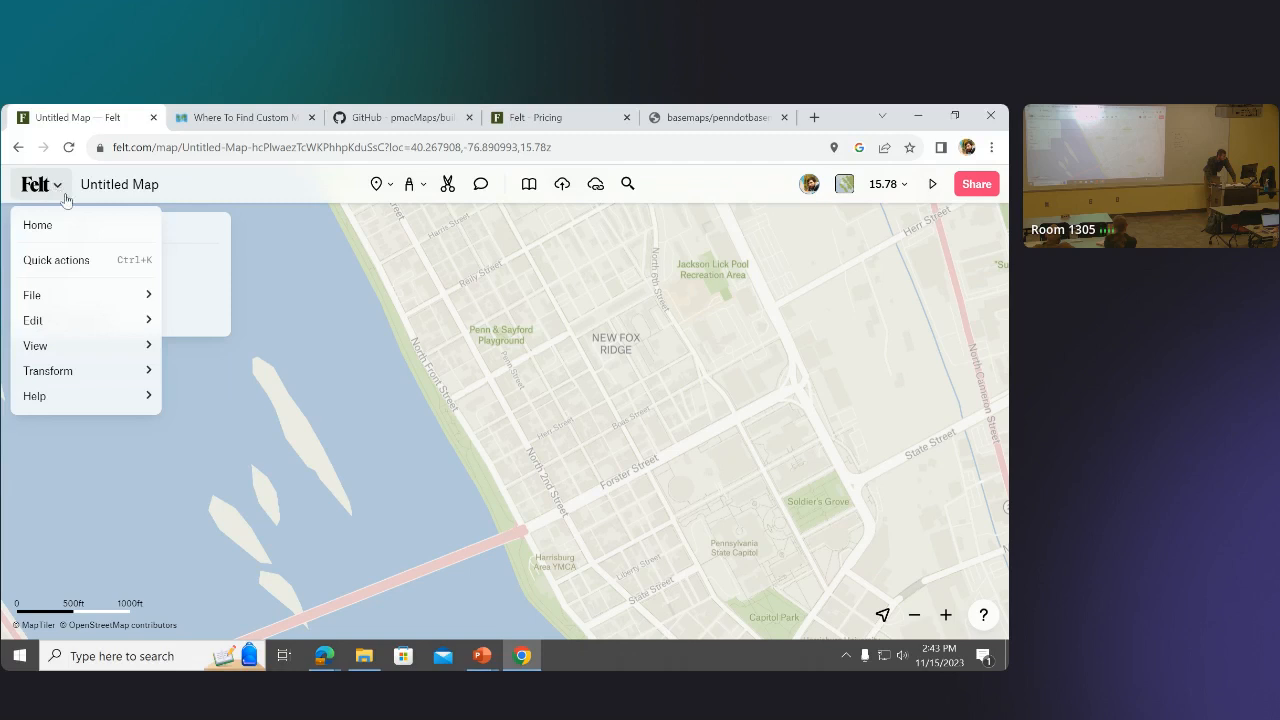
pyautogui.click(50, 261)
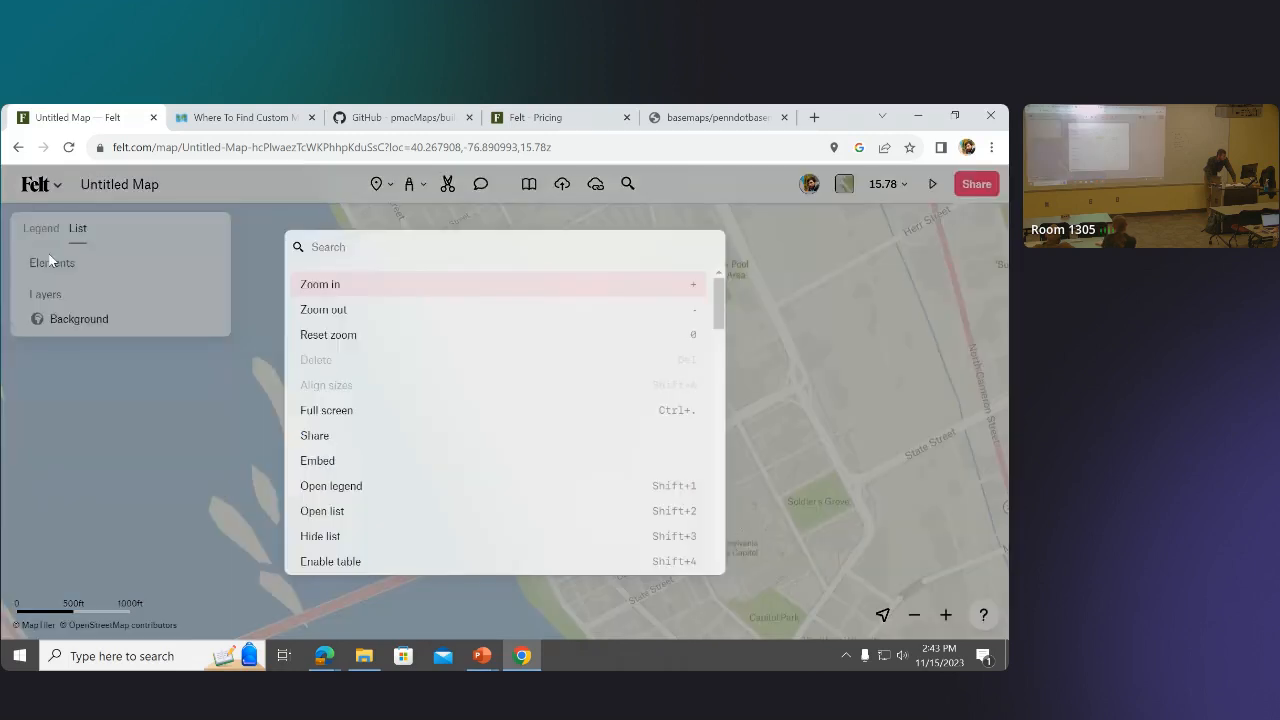
pyautogui.click(776, 260)
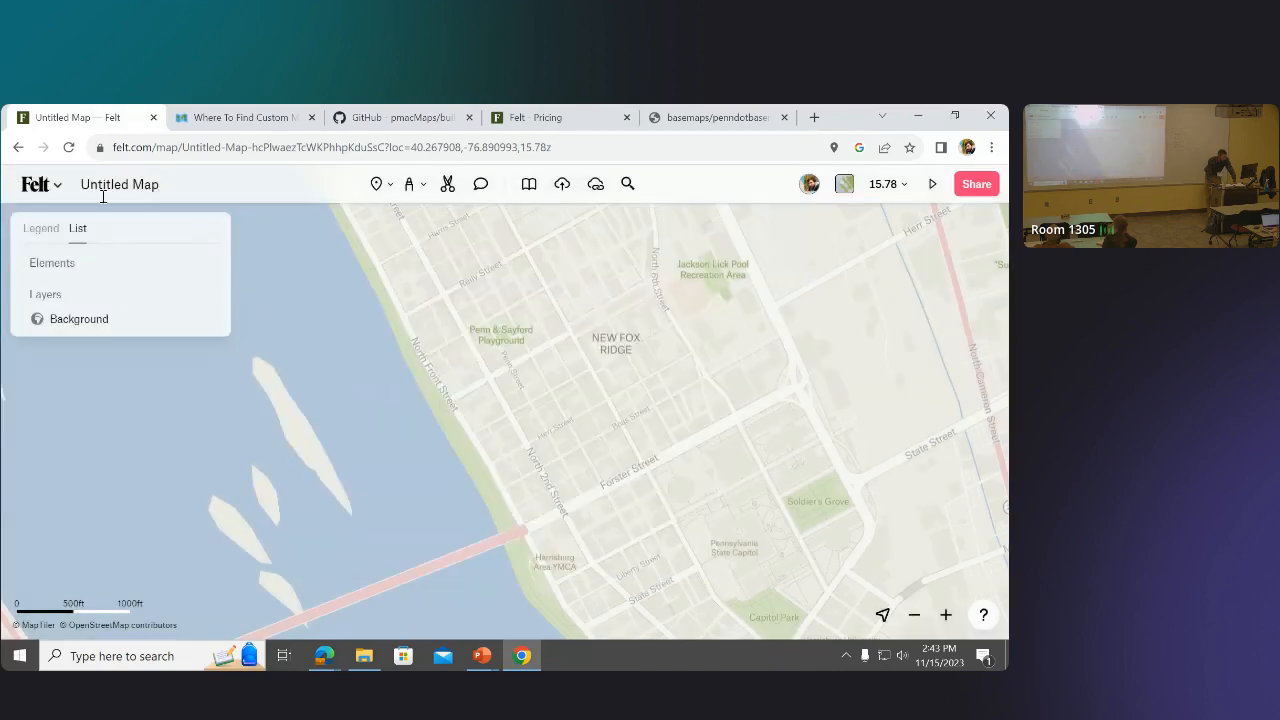
# Review the file and export commands and view the HTML code for embedding the map.
pyautogui.click(57, 186)
pyautogui.moveTo(47, 297)
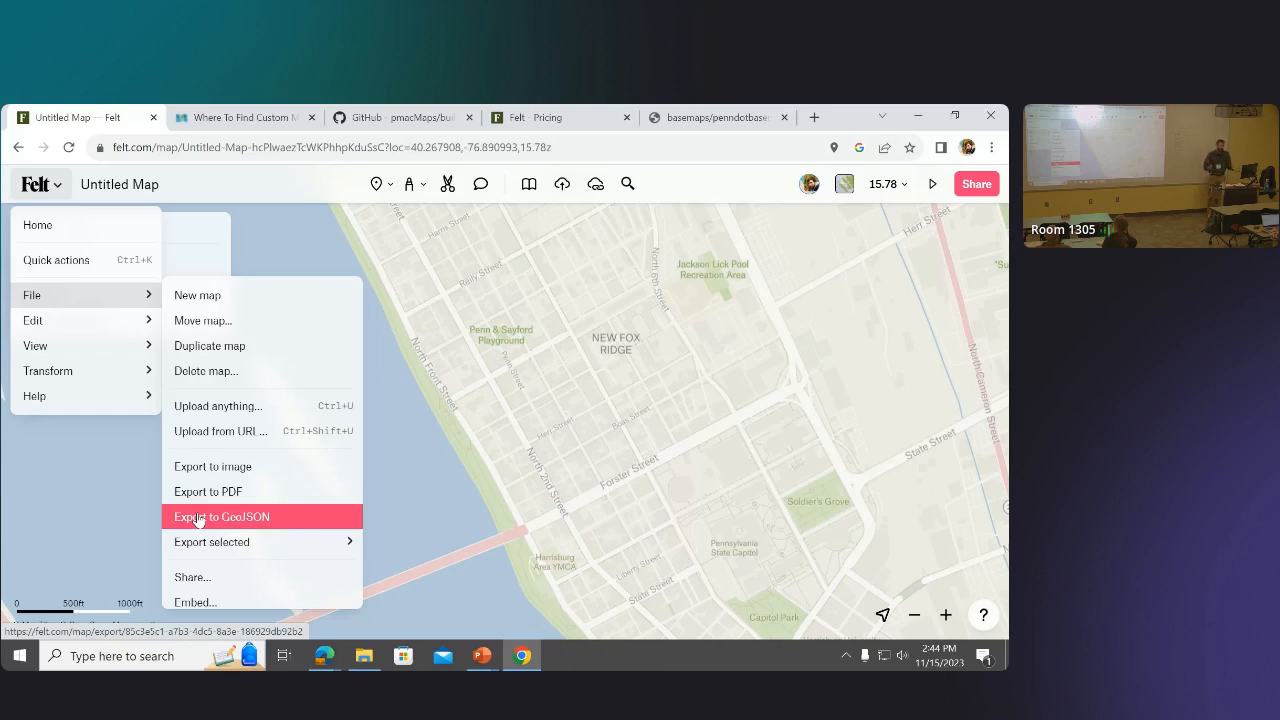
pyautogui.click(195, 602)
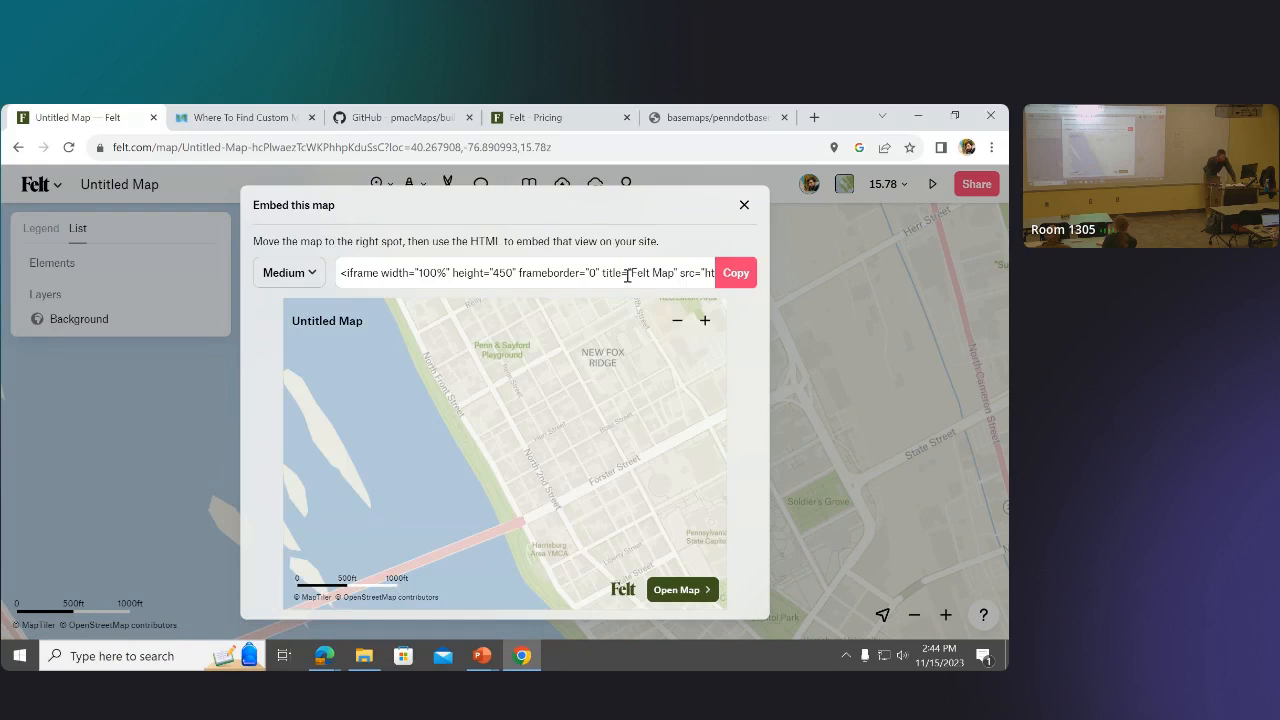
pyautogui.click(744, 205)
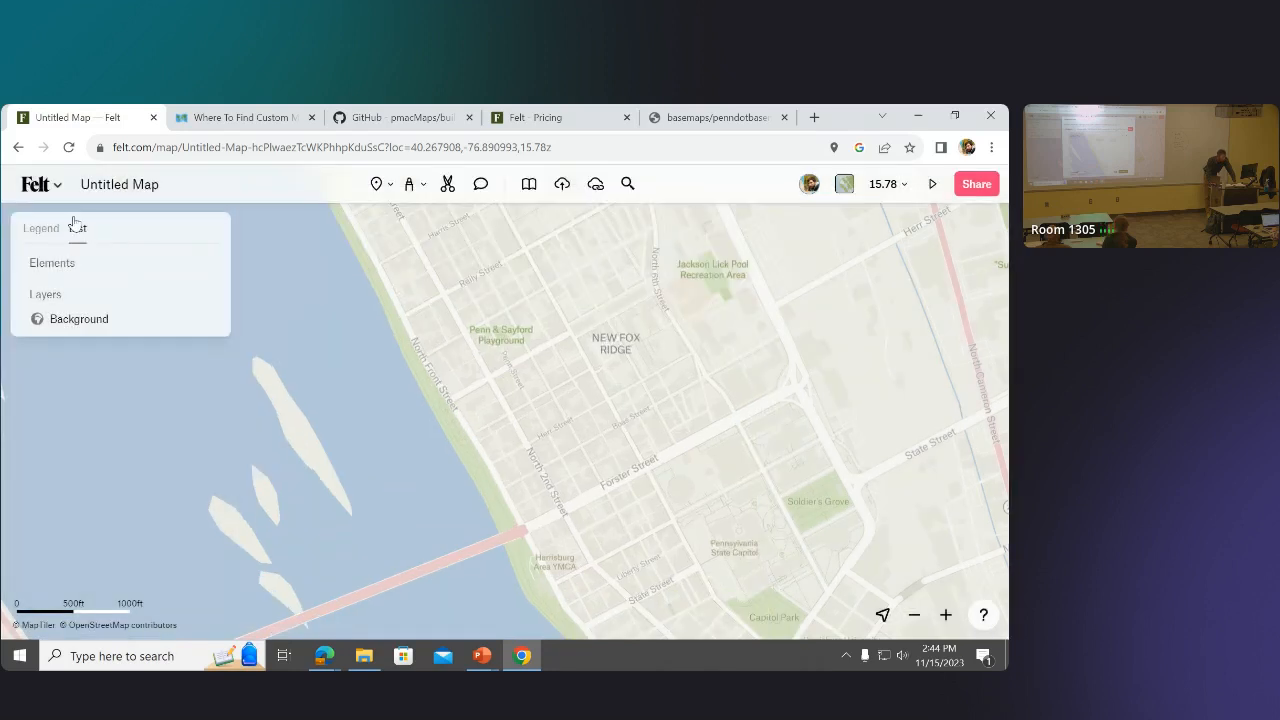
# Examine the editing, view and transform commands available for the map.
pyautogui.click(40, 184)
pyautogui.moveTo(56, 300)
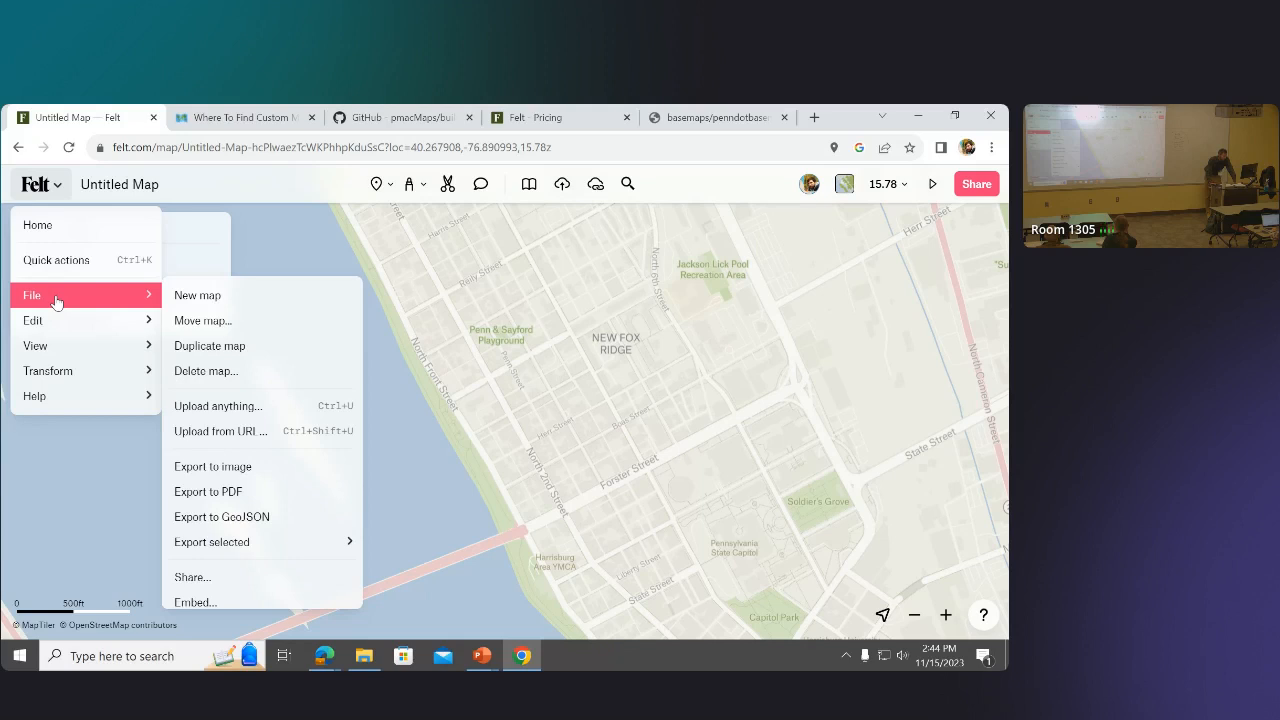
pyautogui.moveTo(101, 326)
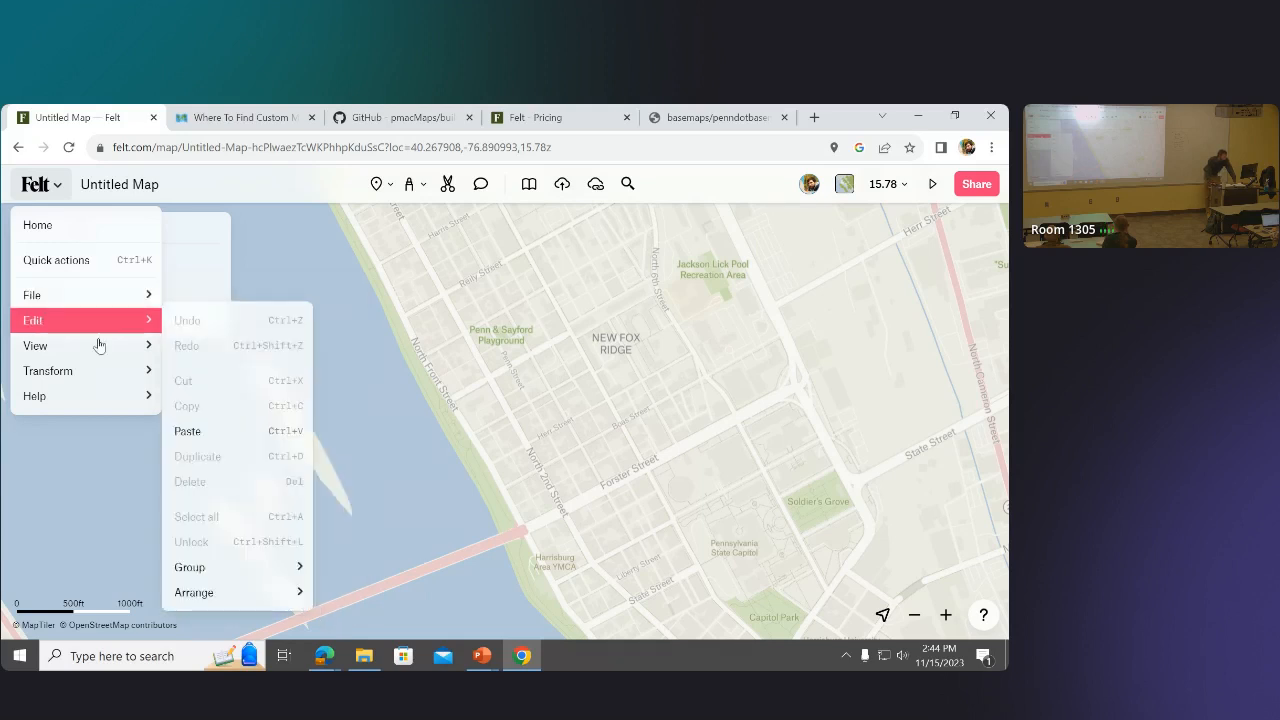
pyautogui.moveTo(99, 350)
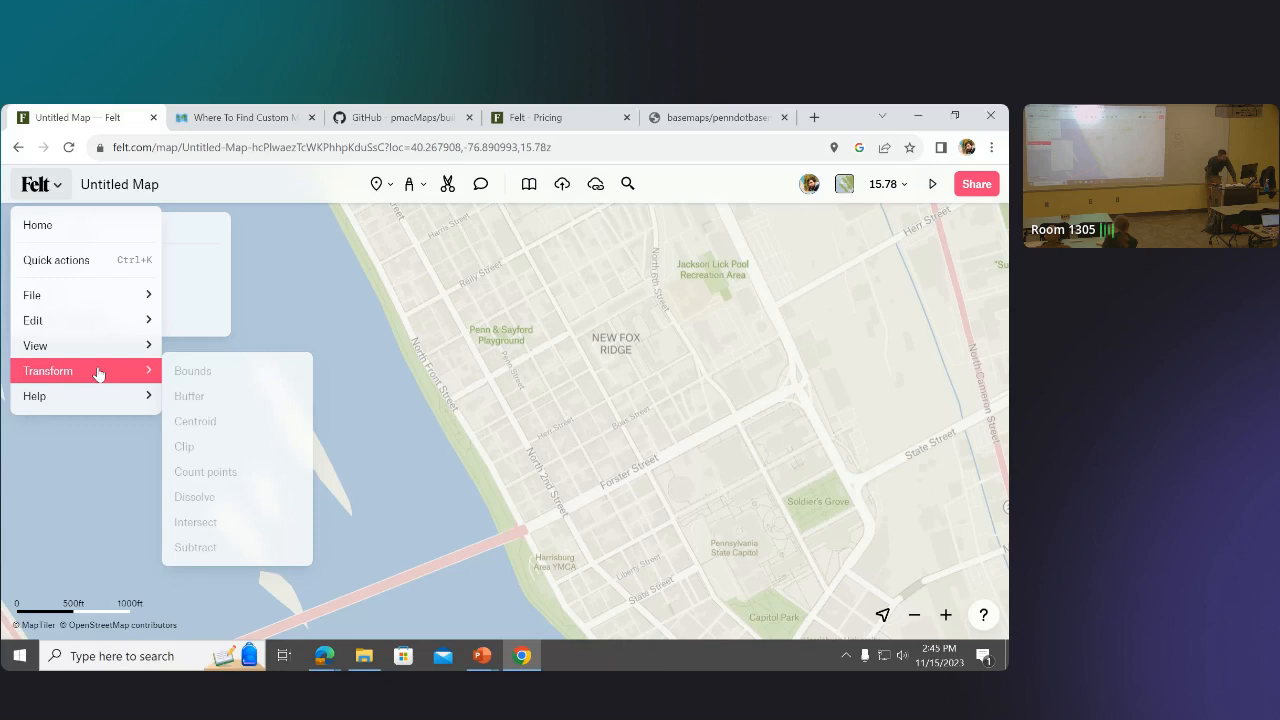
pyautogui.click(311, 188)
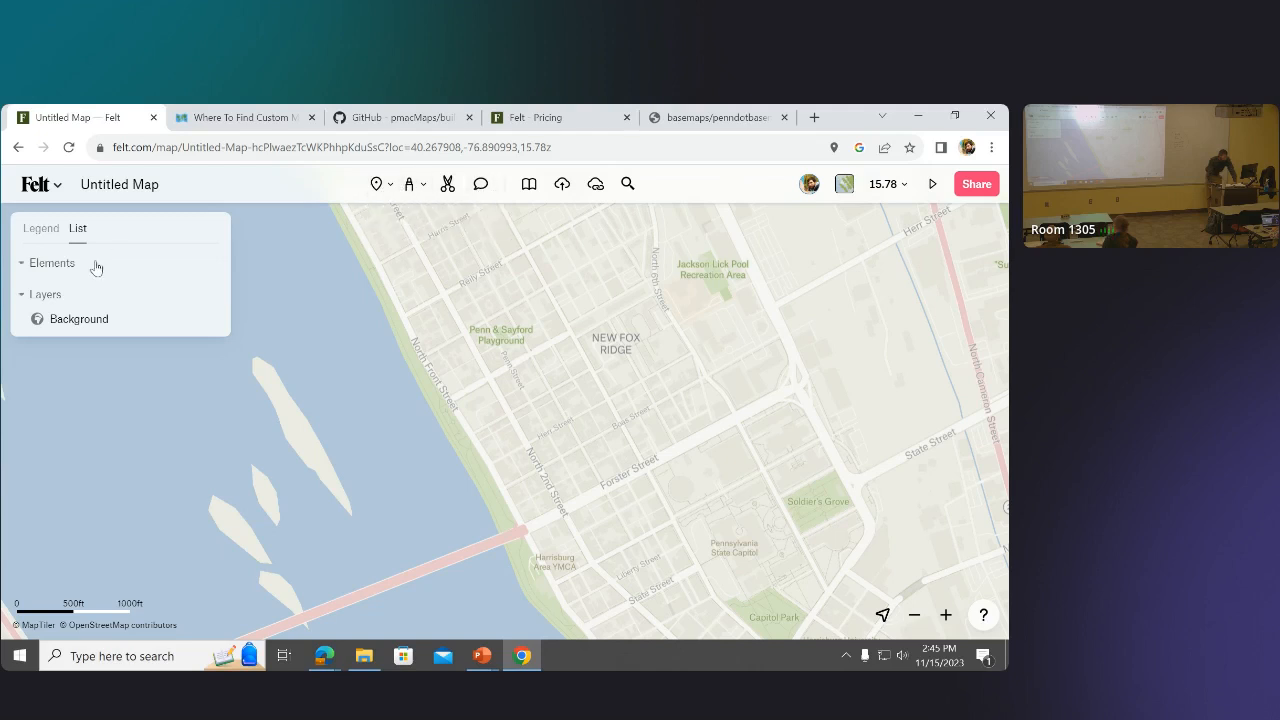
# Place a red pin on Harrisburg University of Science and Technology.
pyautogui.click(386, 187)
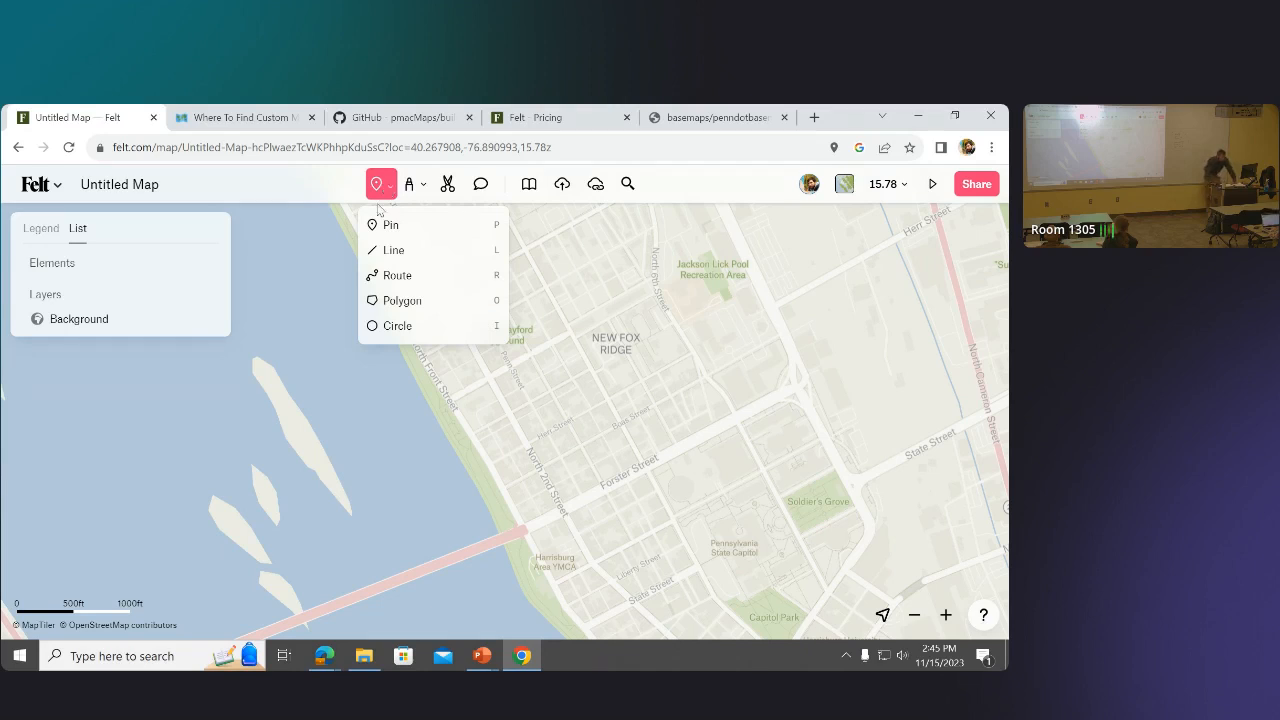
pyautogui.click(389, 227)
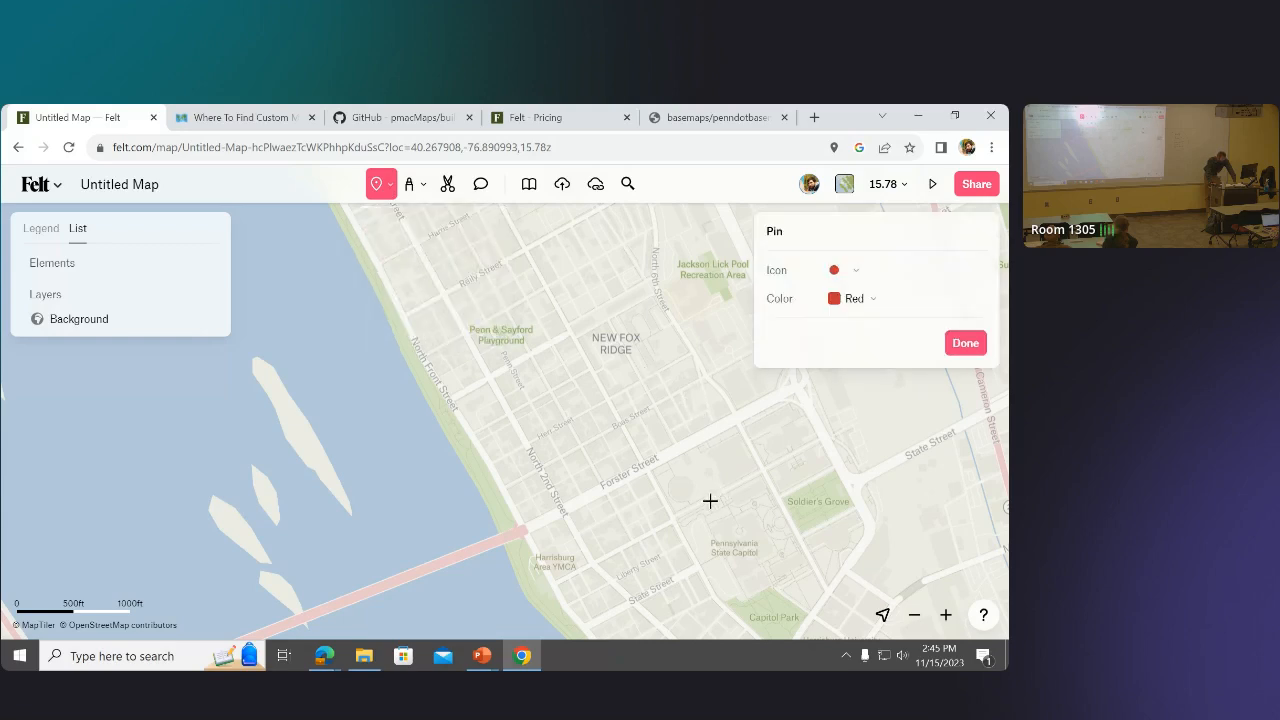
pyautogui.moveTo(709, 500); pyautogui.dragTo(520, 274)
pyautogui.scroll(5, 664, 416)
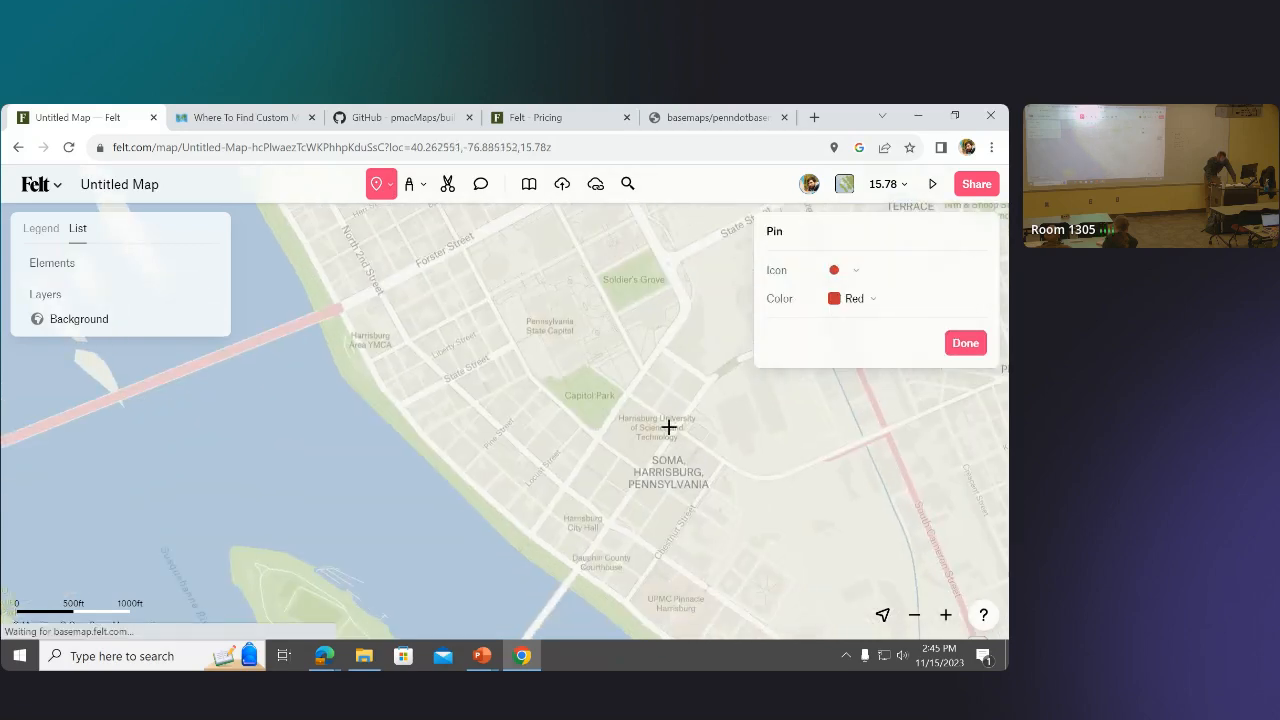
pyautogui.click(609, 437)
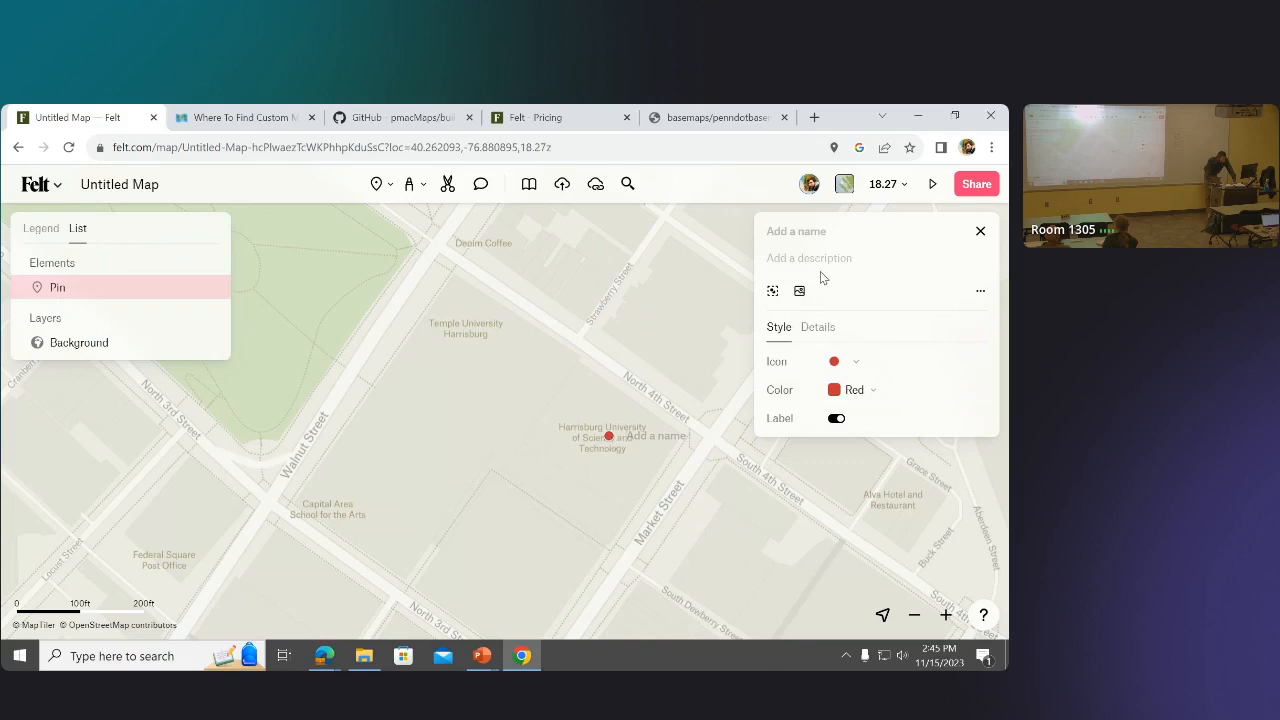
# Name the new pin GIS Day HQ and give it the description "Where the fun happens".
pyautogui.click(826, 230)
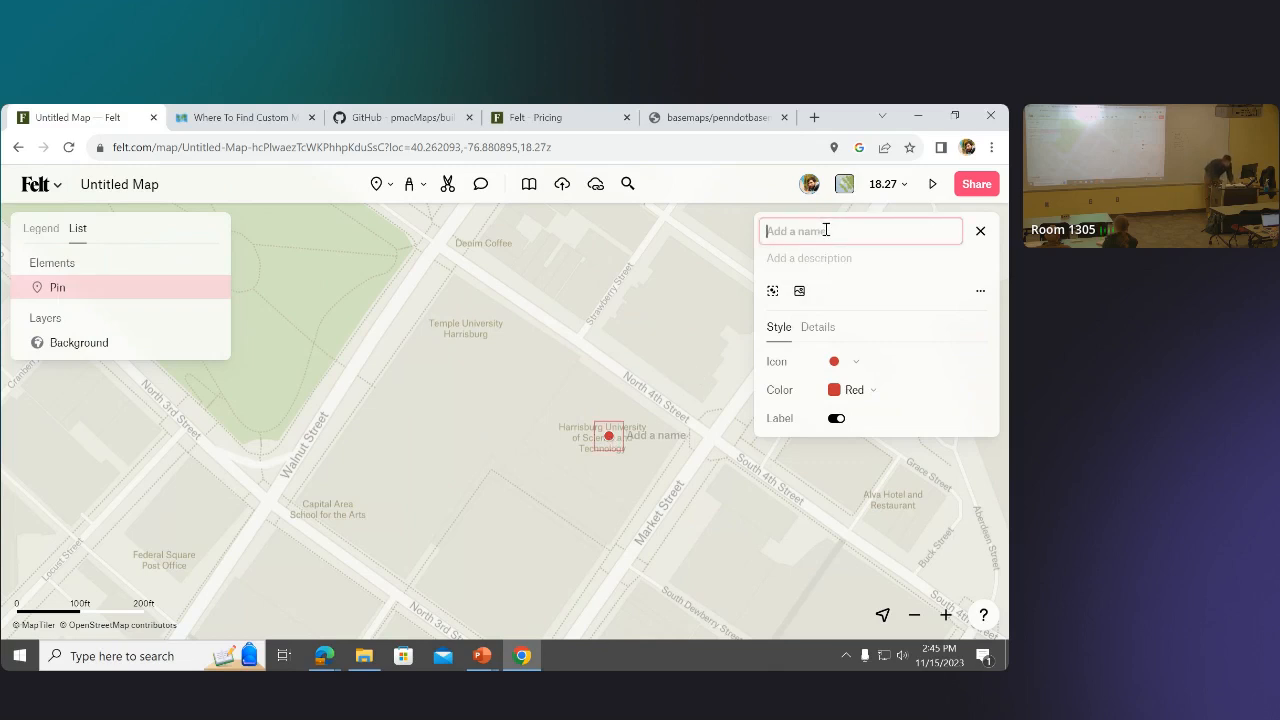
pyautogui.write('GIS DAY HQ')
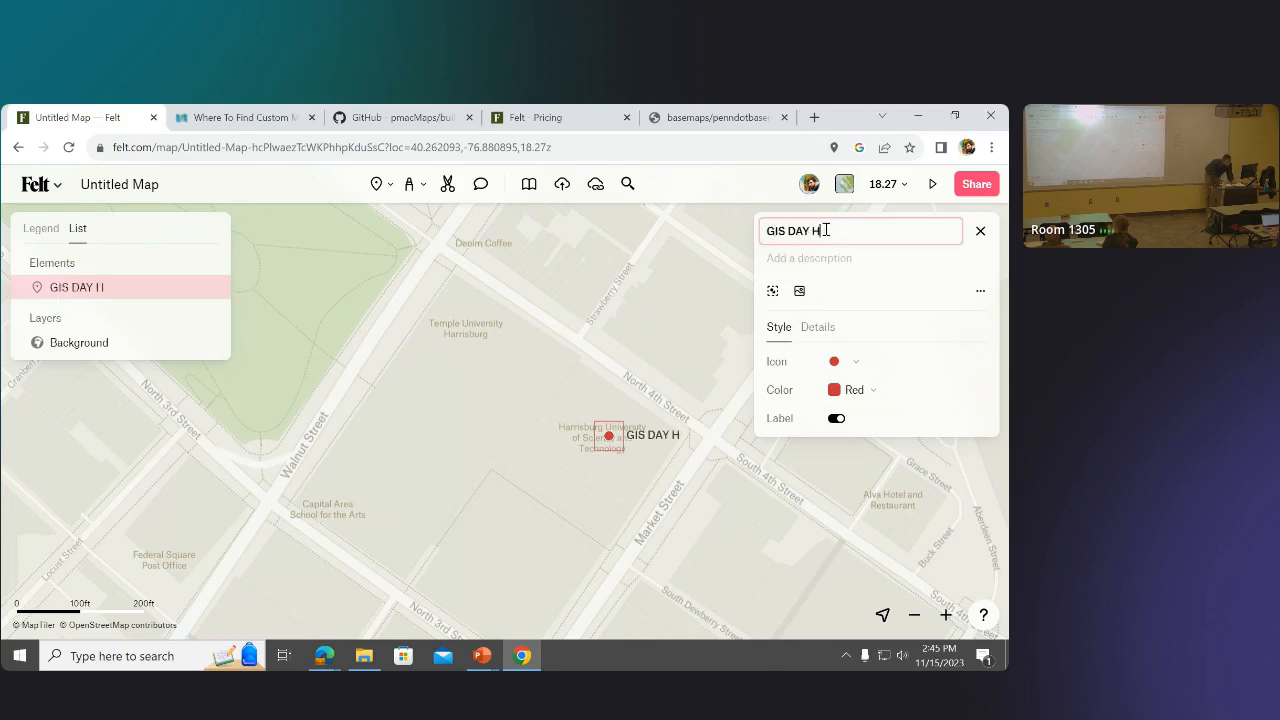
pyautogui.press('BackSpace')
pyautogui.press('BackSpace')
pyautogui.press('BackSpace')
pyautogui.press('BackSpace')
pyautogui.press('BackSpace')
pyautogui.write('day HQ')
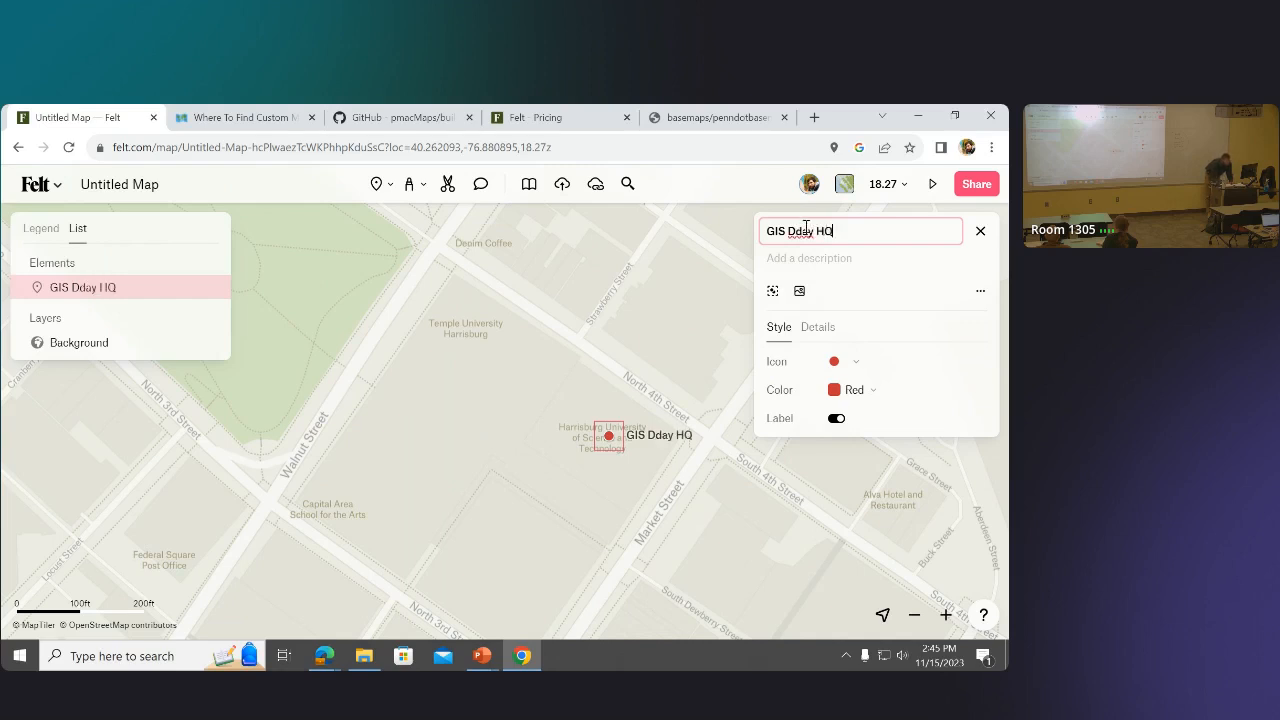
pyautogui.click(798, 229)
pyautogui.press('BackSpace')
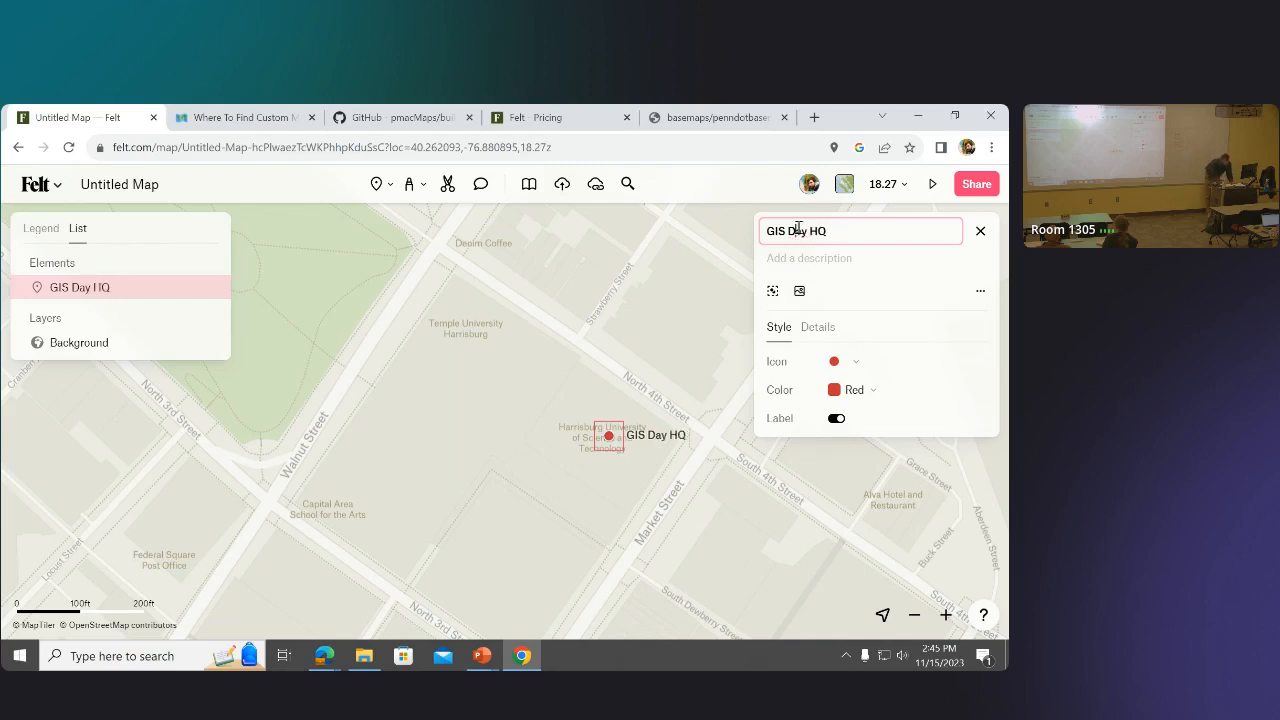
pyautogui.click(812, 256)
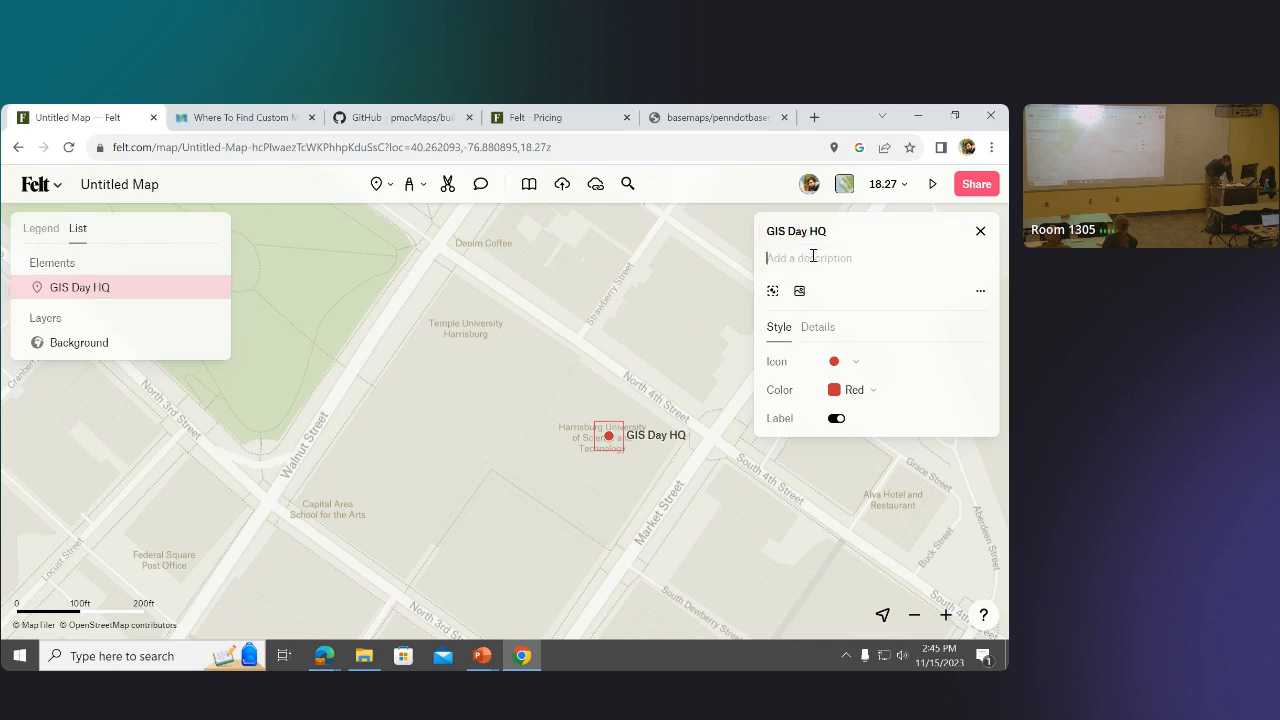
pyautogui.write('Where the fun happens')
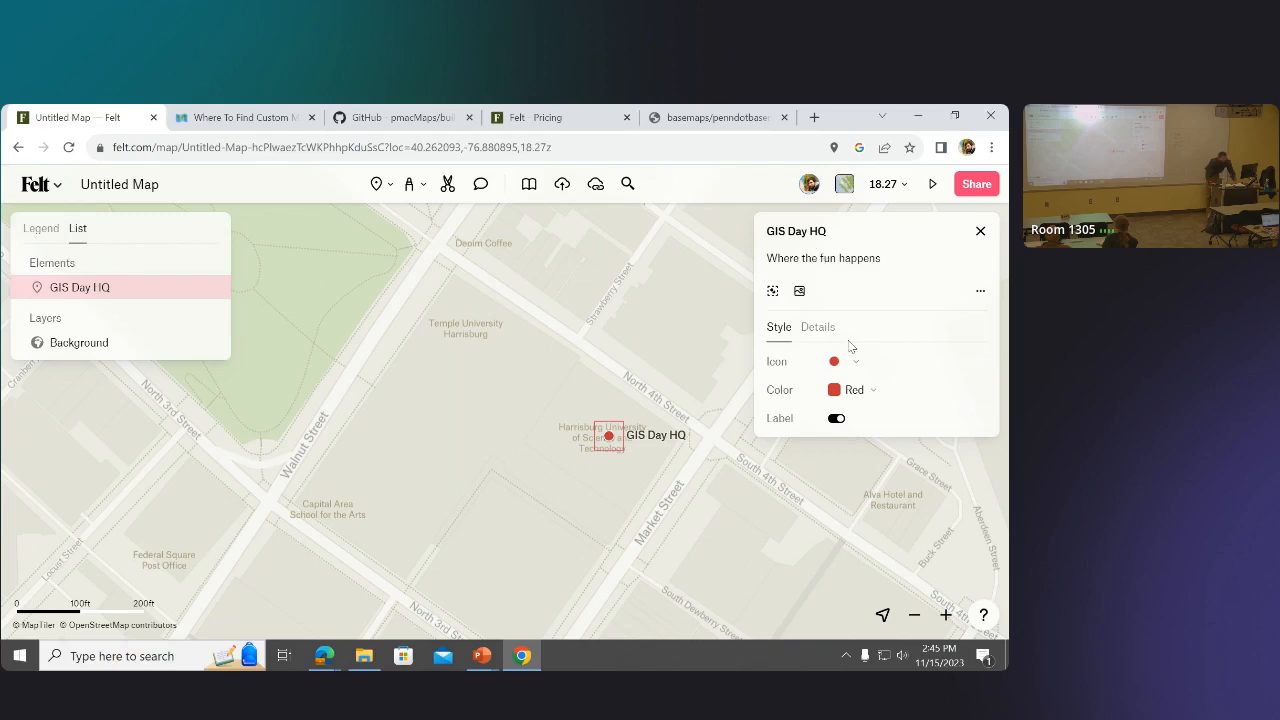
# Search the emoji icons for "map" and set the GIS Day HQ pin's icon to the world map emoji.
pyautogui.click(944, 371)
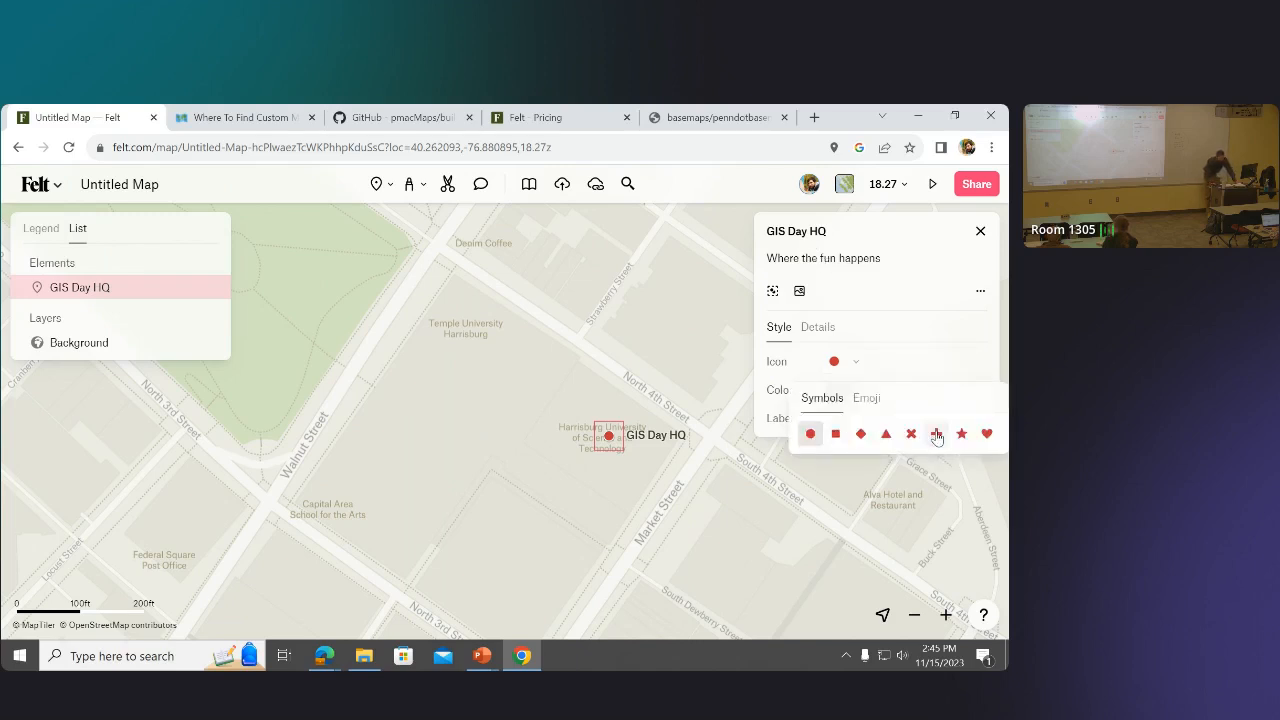
pyautogui.click(869, 402)
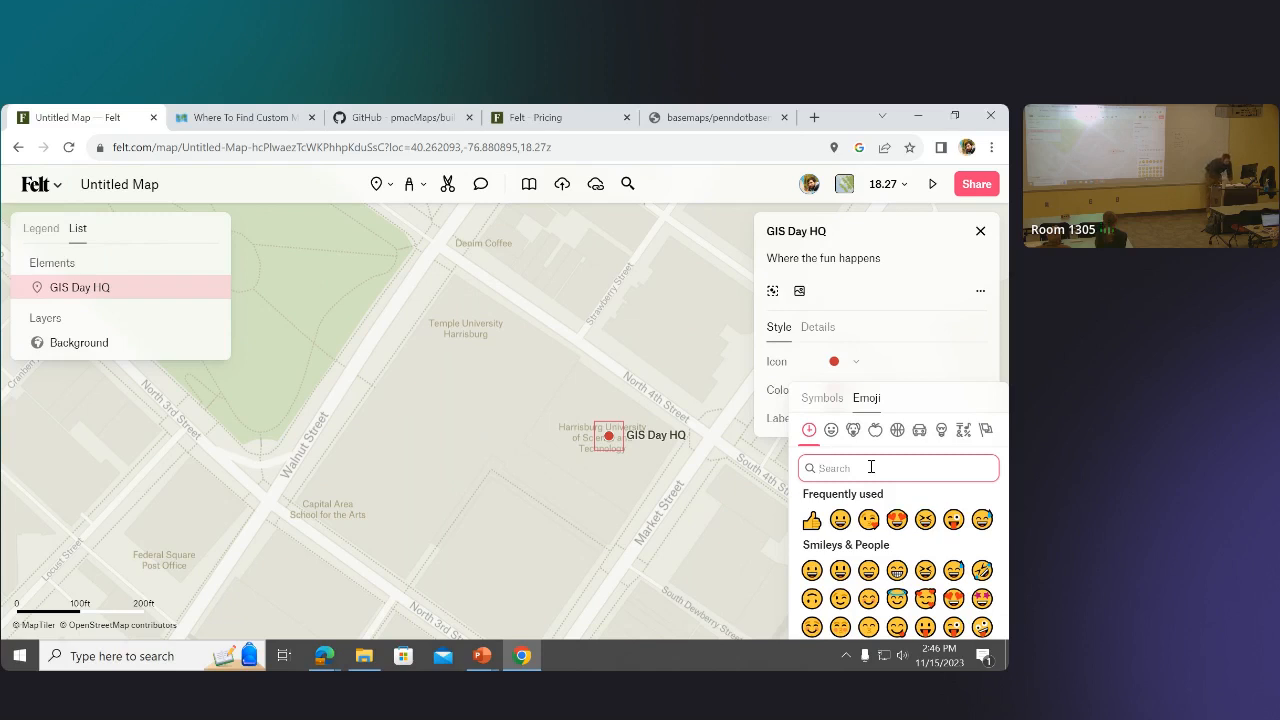
pyautogui.write('map')
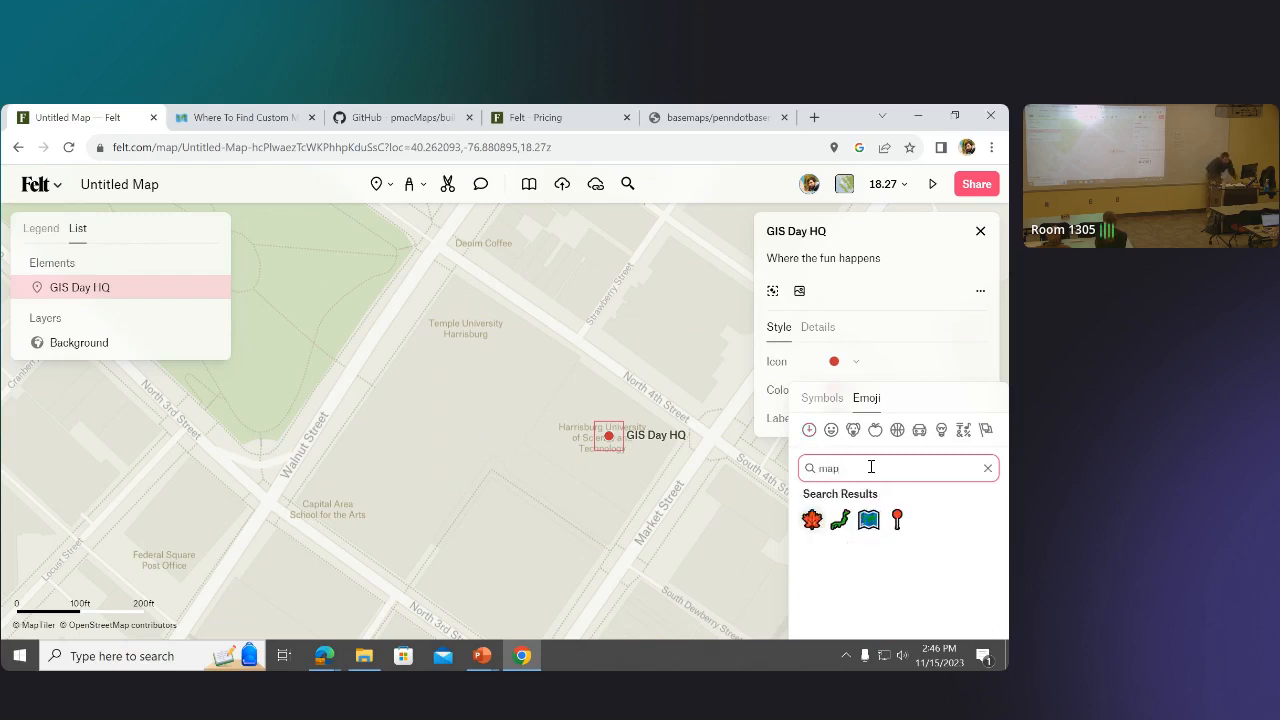
pyautogui.click(866, 522)
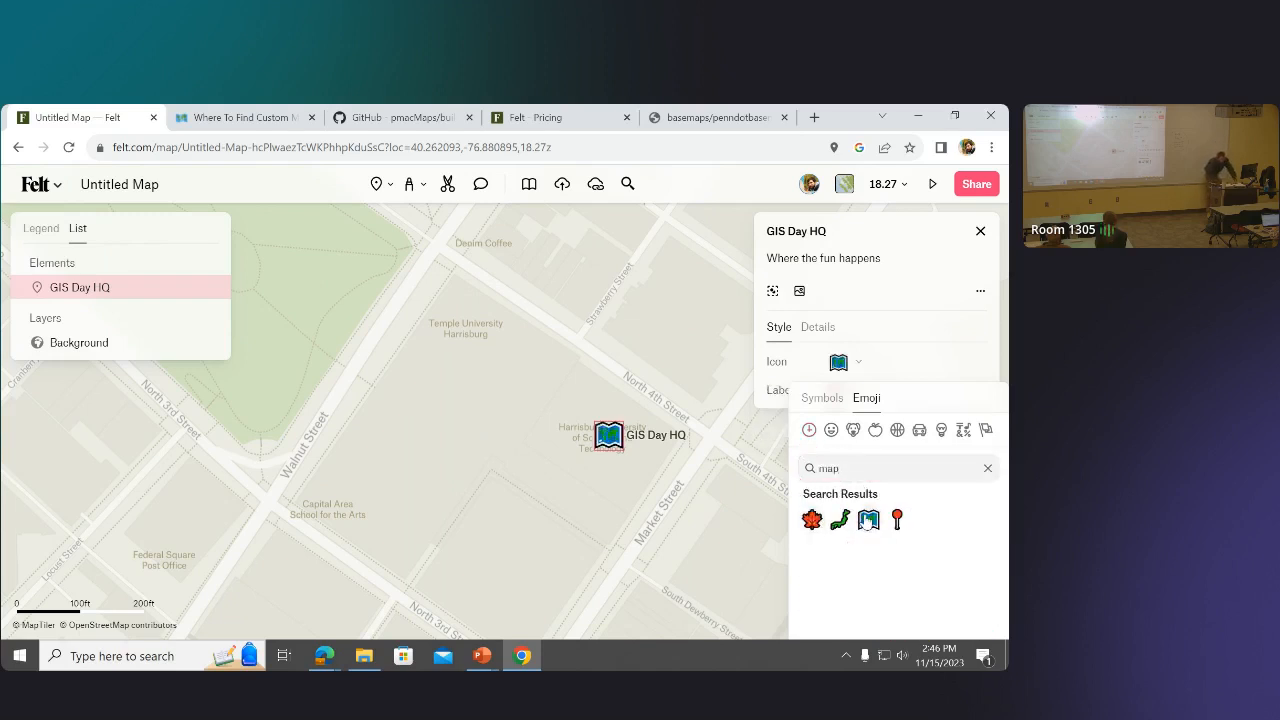
# Show the GIS Day HQ pin's details and review its group, arrange, export and further action options.
pyautogui.click(818, 329)
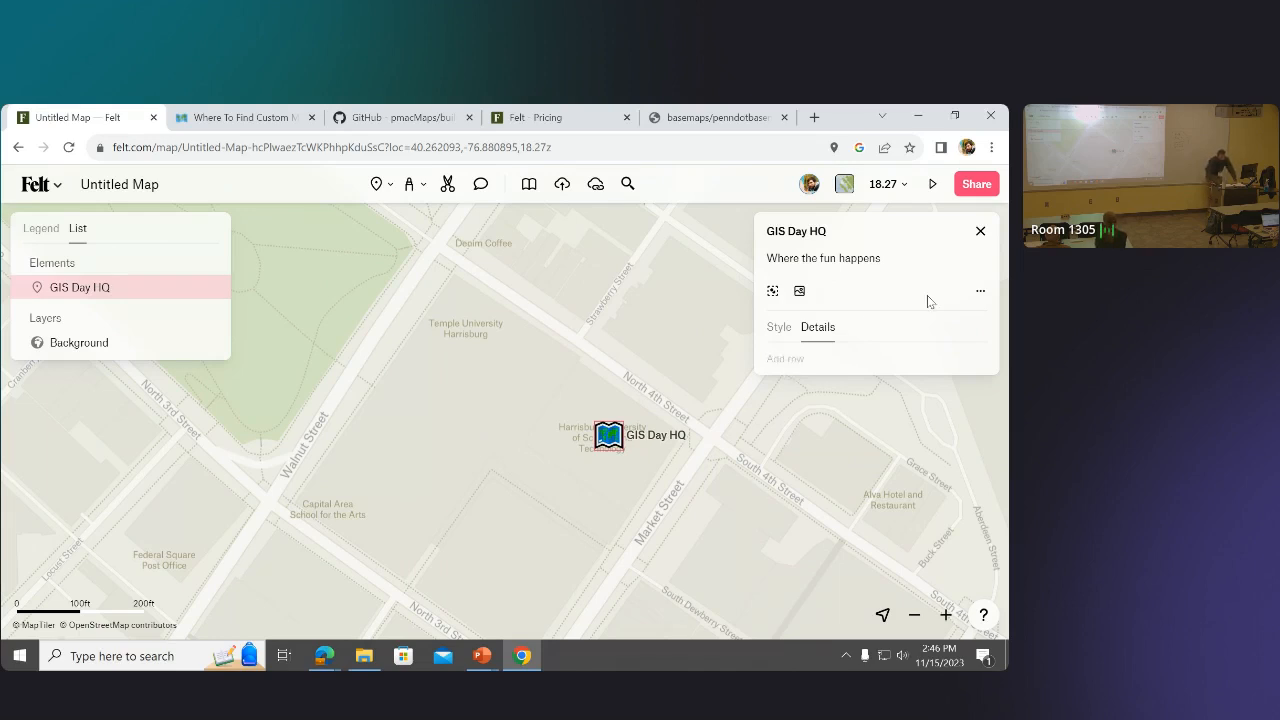
pyautogui.click(980, 291)
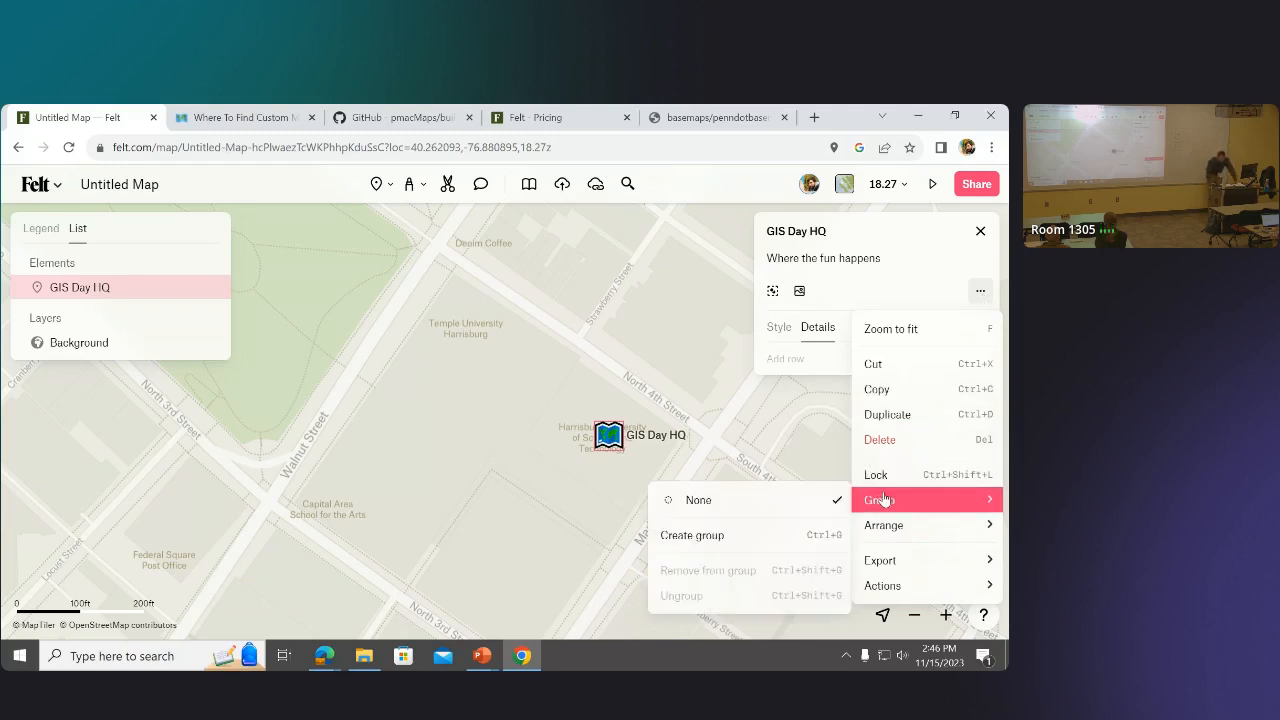
pyautogui.moveTo(885, 525)
pyautogui.moveTo(886, 562)
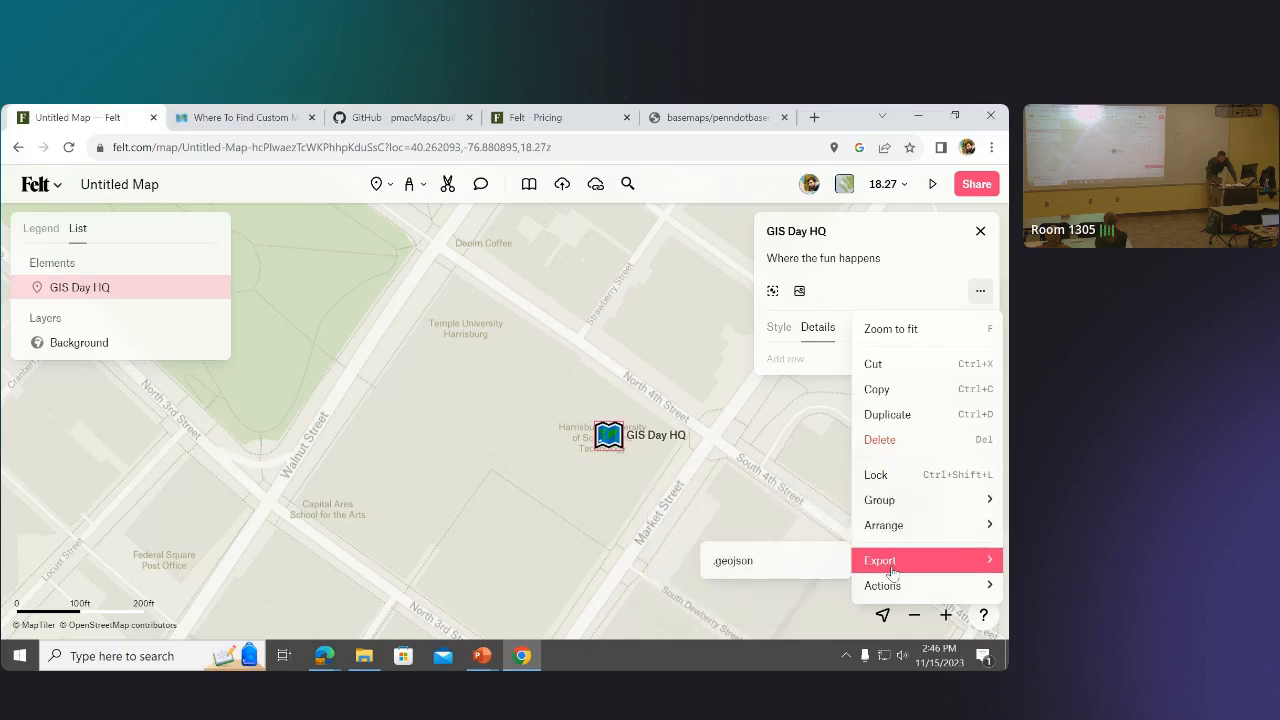
pyautogui.moveTo(896, 593)
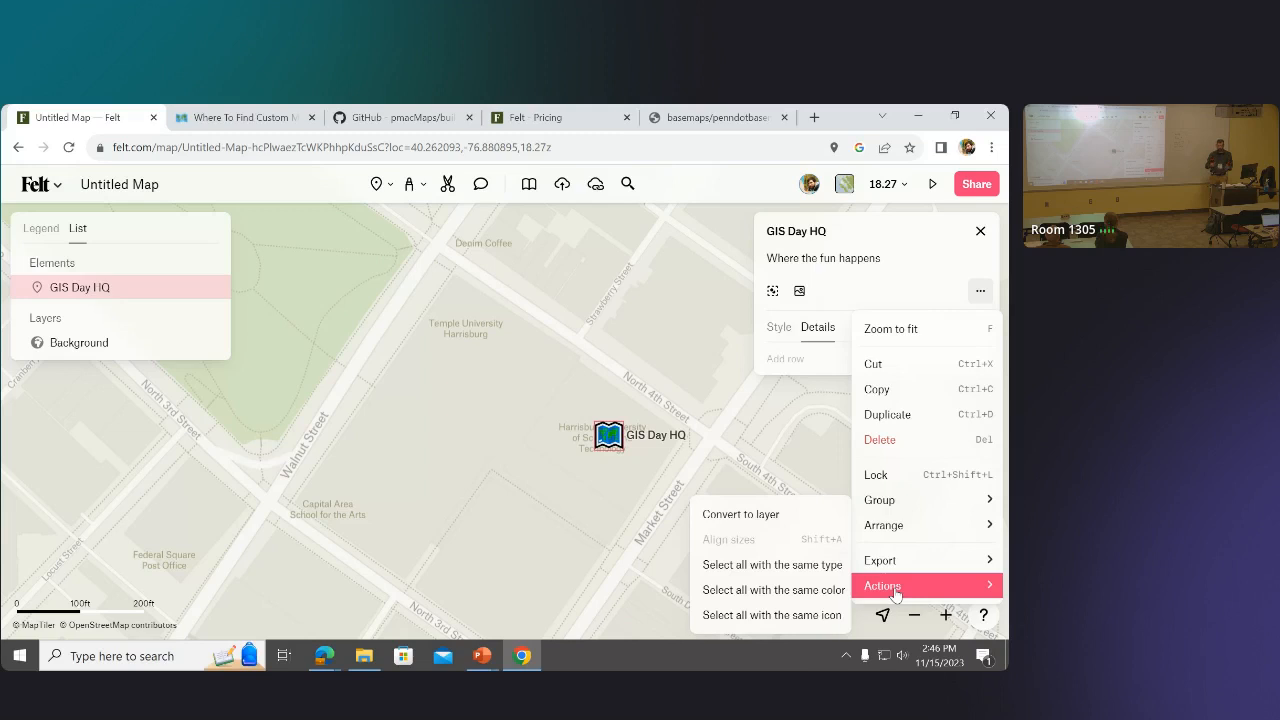
# Close the pin's options and start a new route with walking as its routing mode and yellow as its color.
pyautogui.click(661, 383)
pyautogui.moveTo(557, 300); pyautogui.dragTo(506, 354)
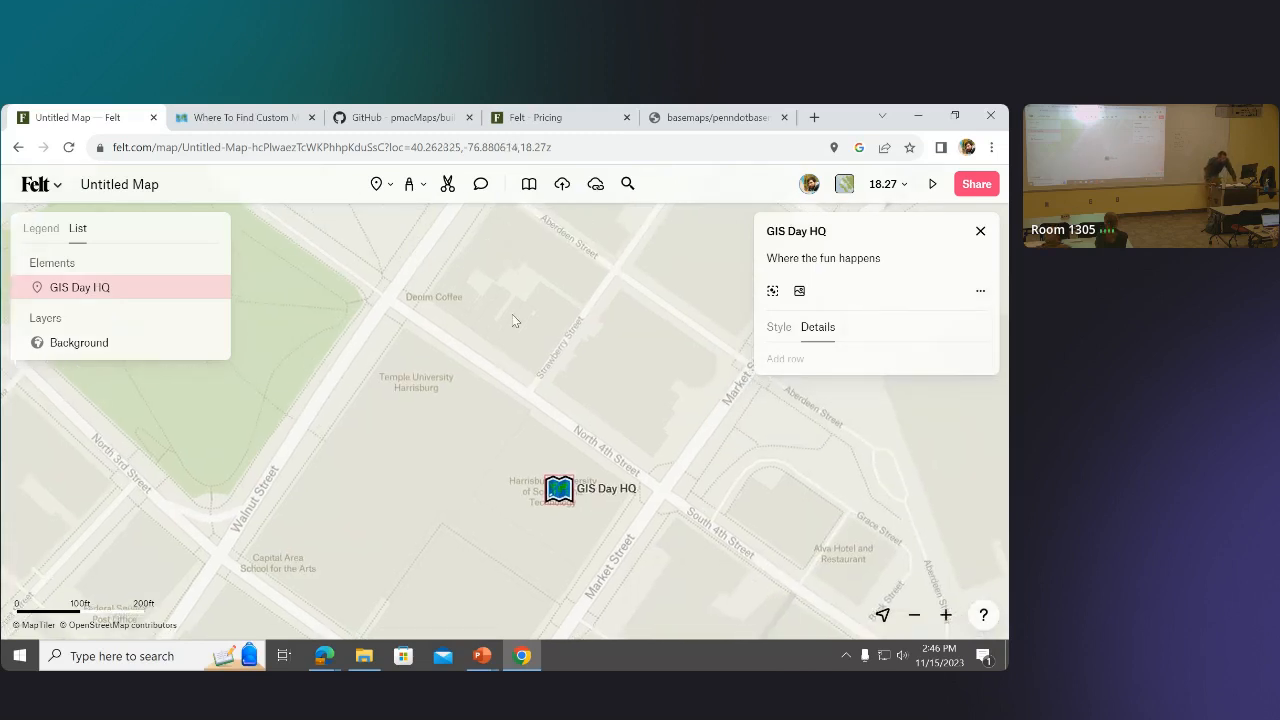
pyautogui.click(512, 314)
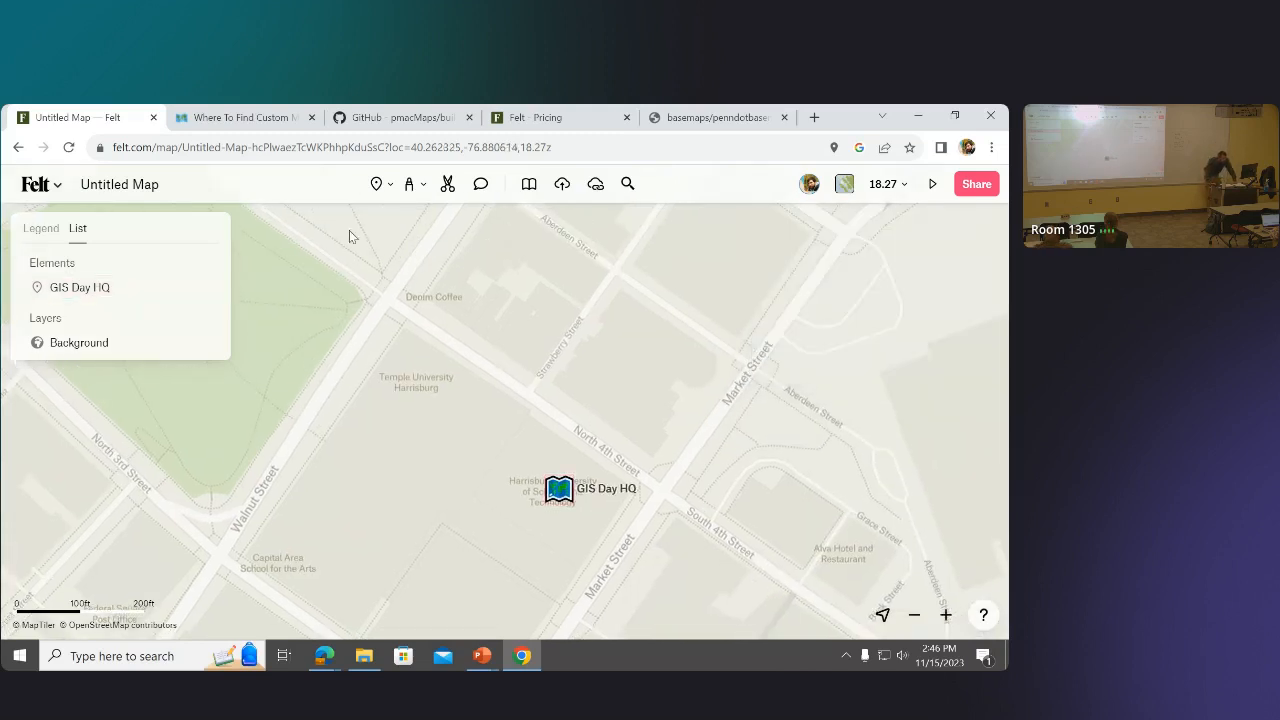
pyautogui.click(391, 194)
pyautogui.click(395, 275)
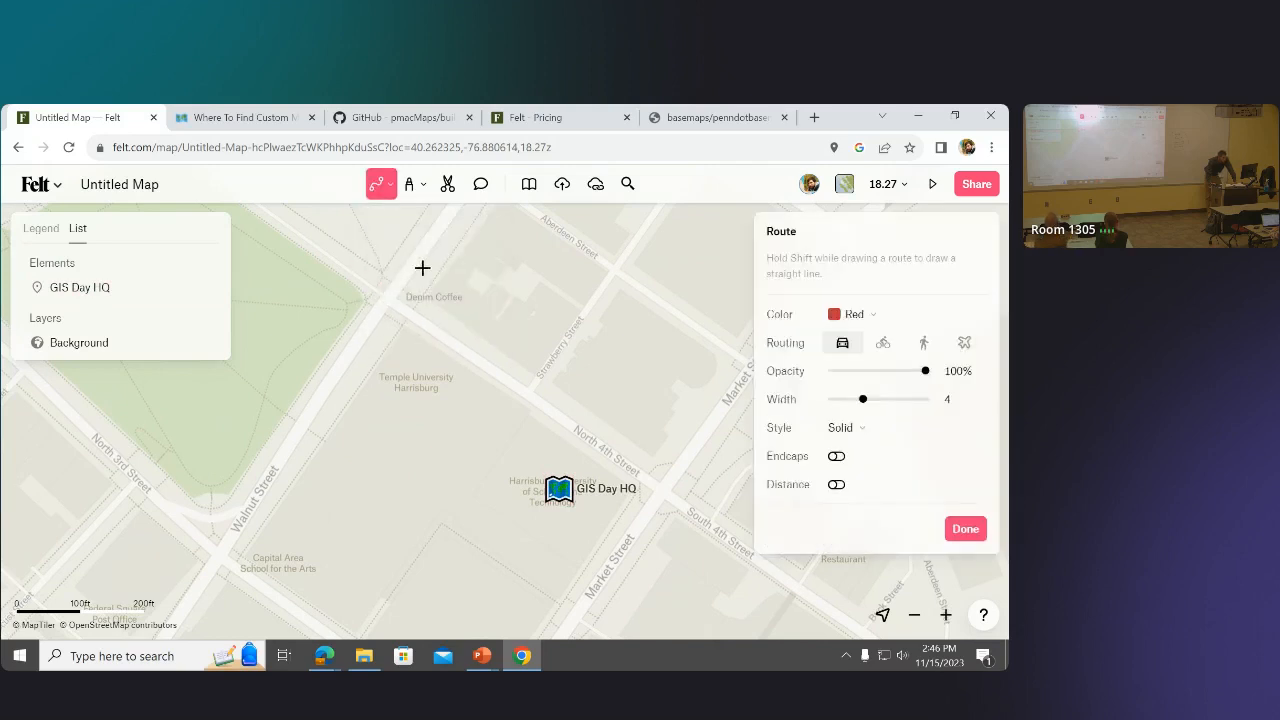
pyautogui.click(922, 344)
pyautogui.click(870, 316)
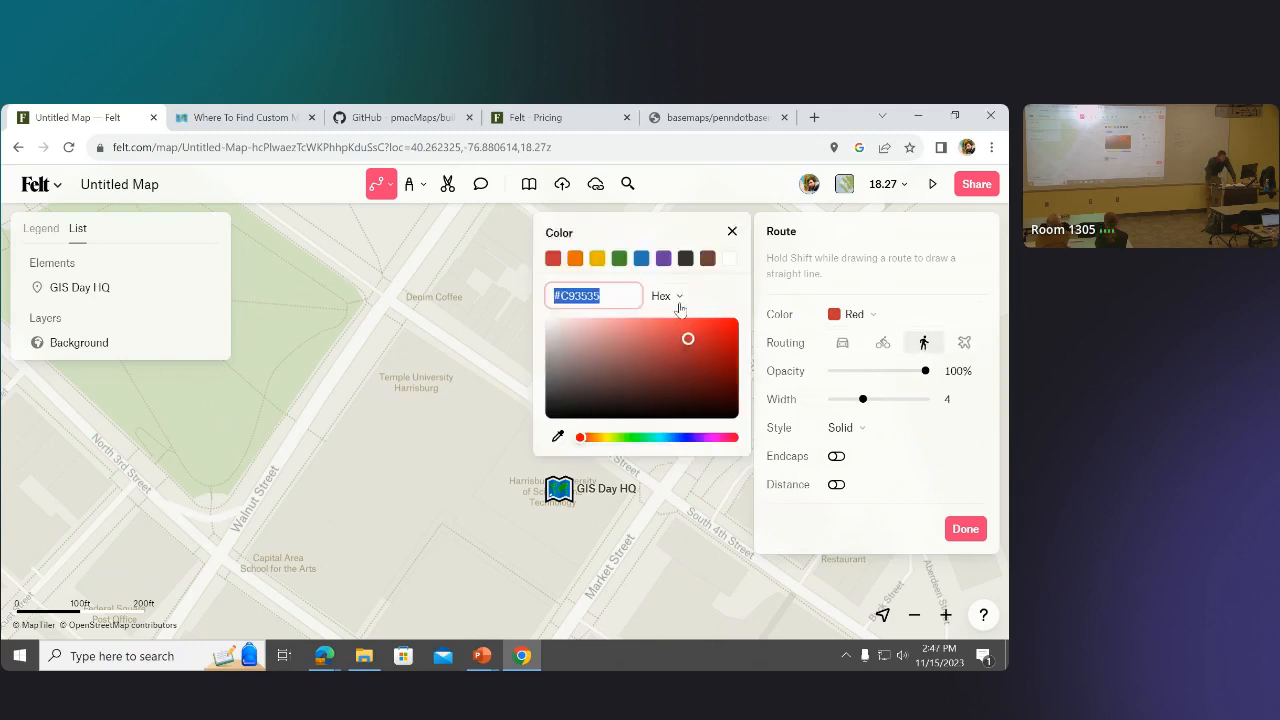
pyautogui.click(597, 259)
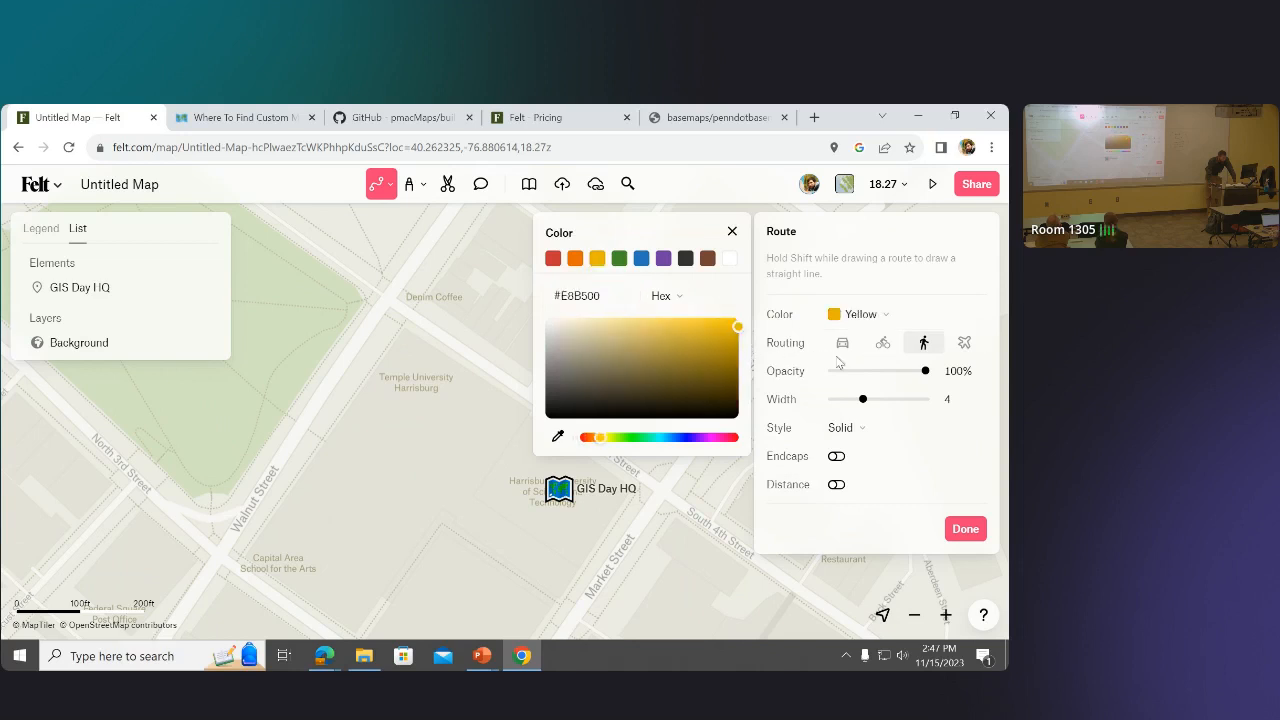
# Draw the walking route from the GIS Day HQ pin along North 4th Street to Denim Coffee and set its line style to Dotted.
pyautogui.moveTo(454, 369); pyautogui.dragTo(294, 400)
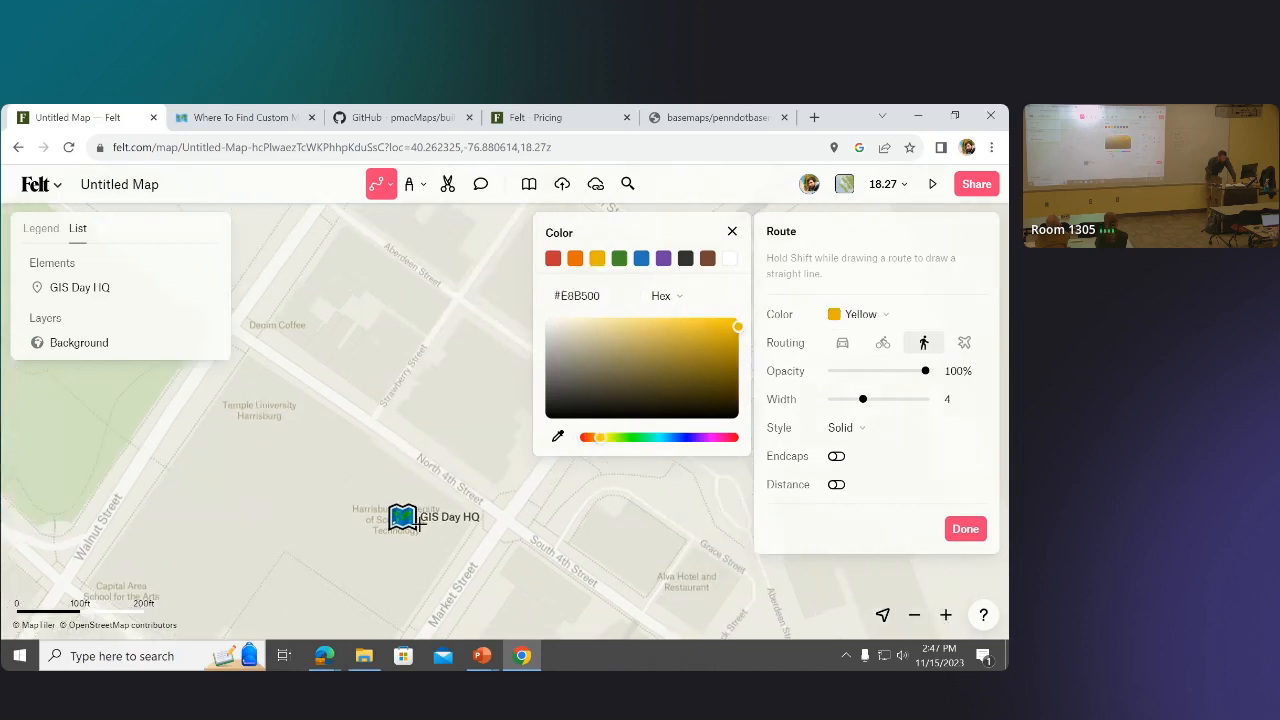
pyautogui.click(420, 522)
pyautogui.click(289, 366)
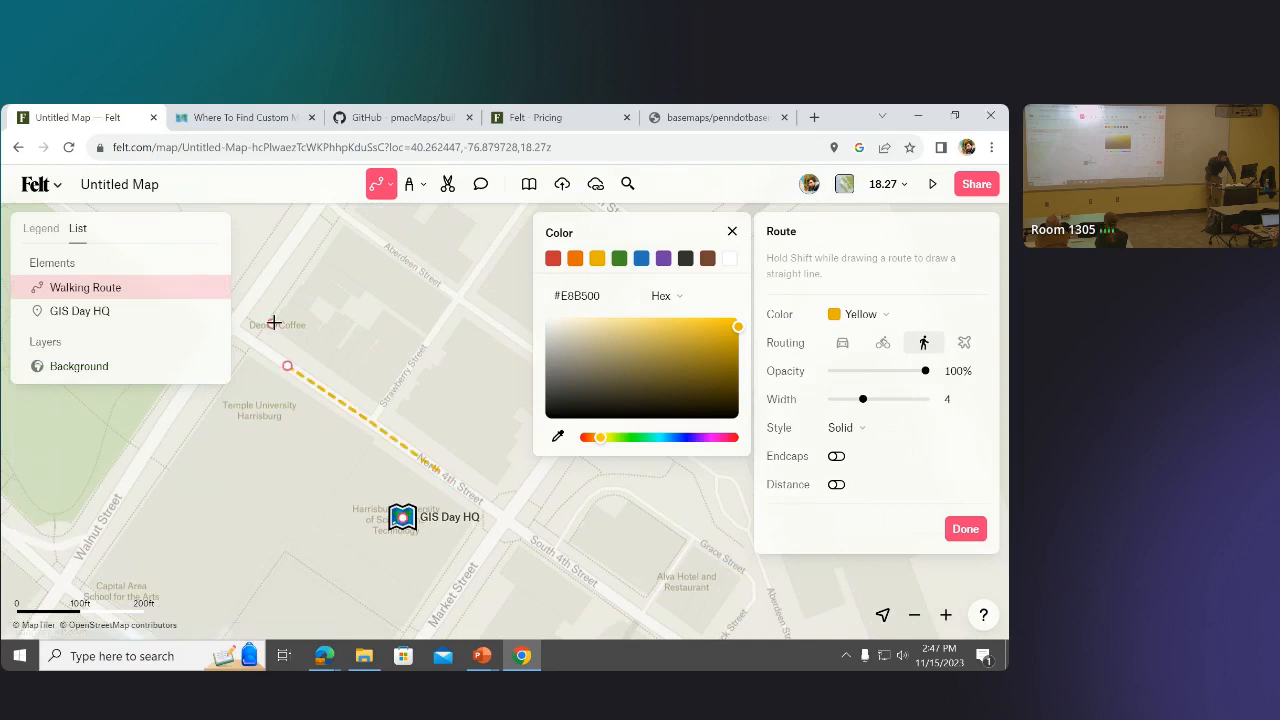
pyautogui.click(274, 314)
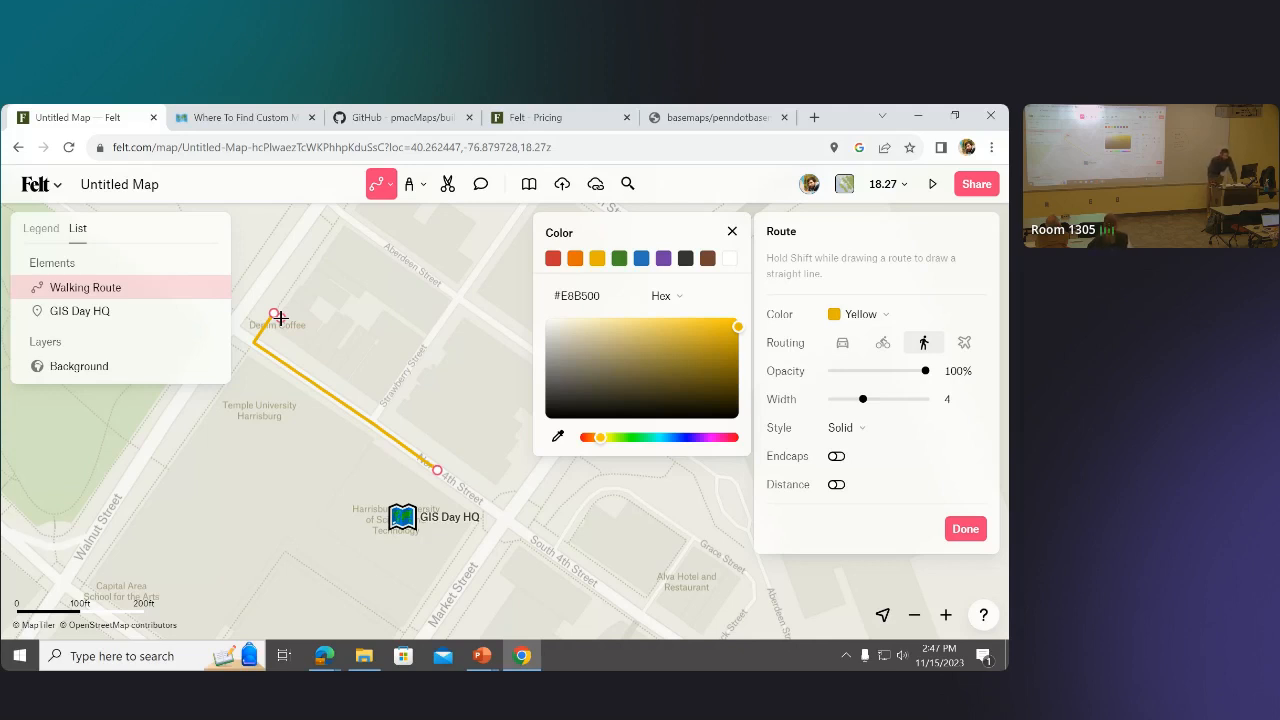
pyautogui.click(286, 296)
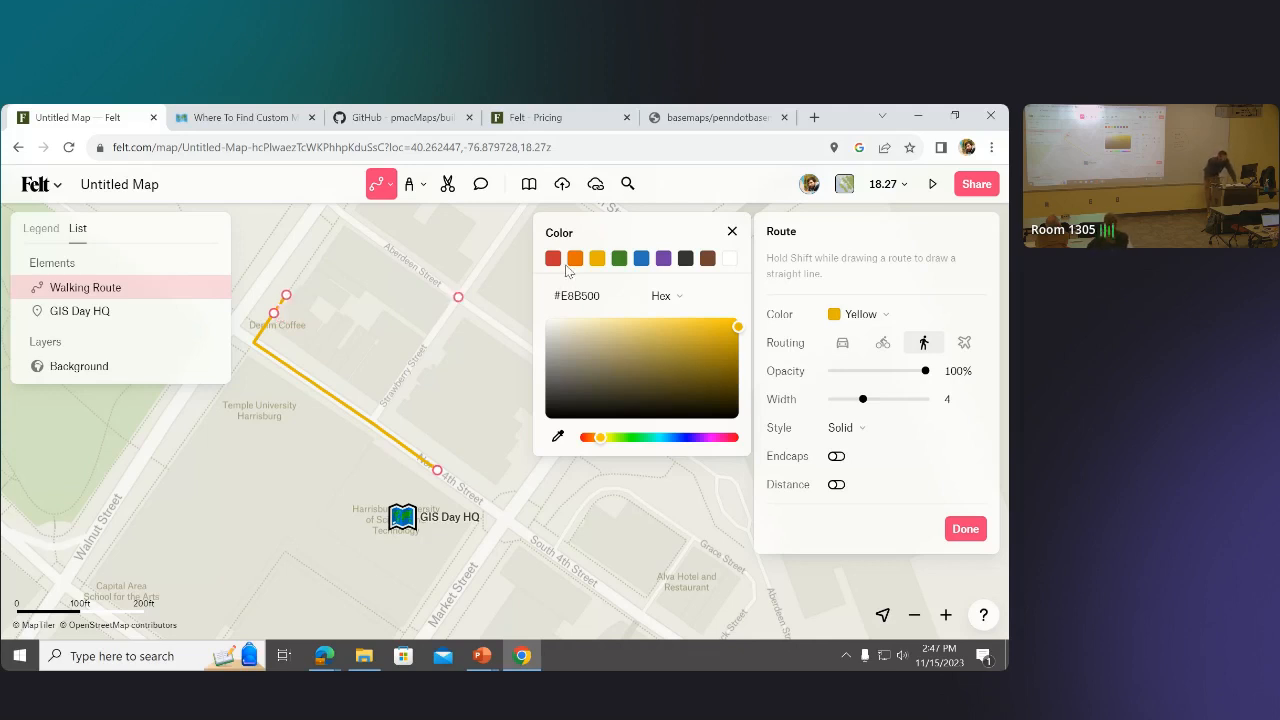
pyautogui.click(861, 440)
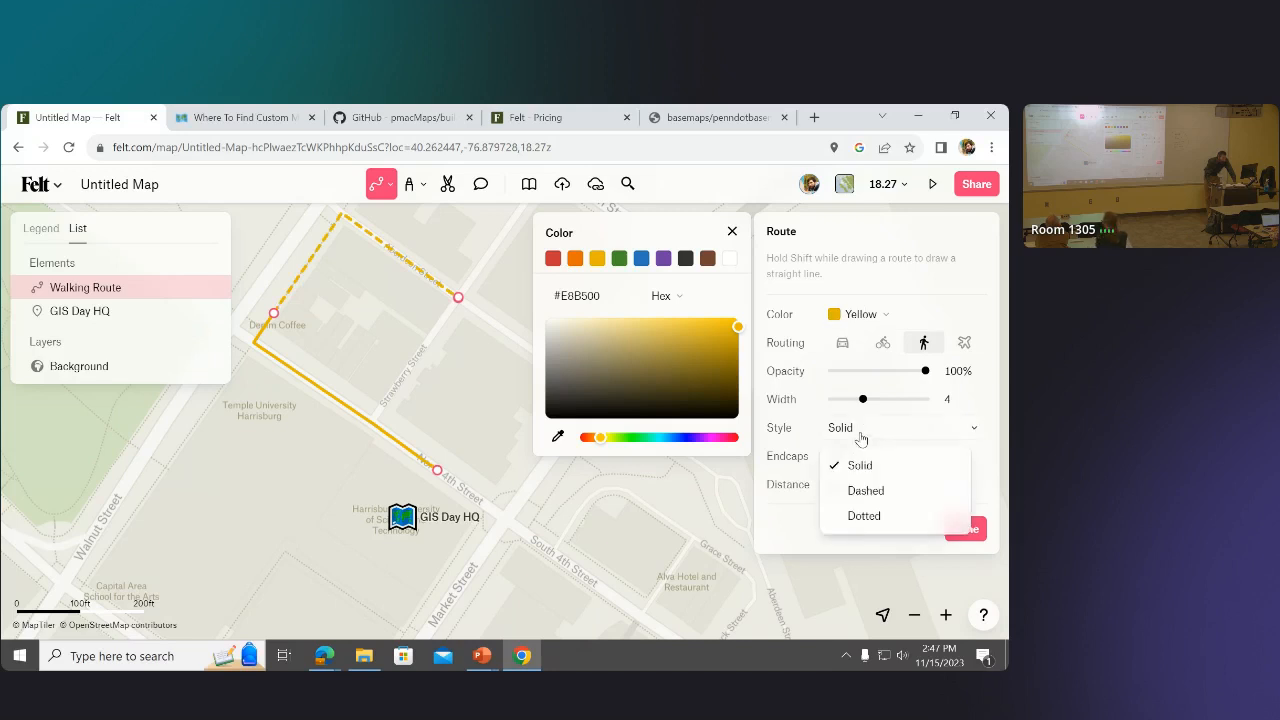
pyautogui.click(869, 516)
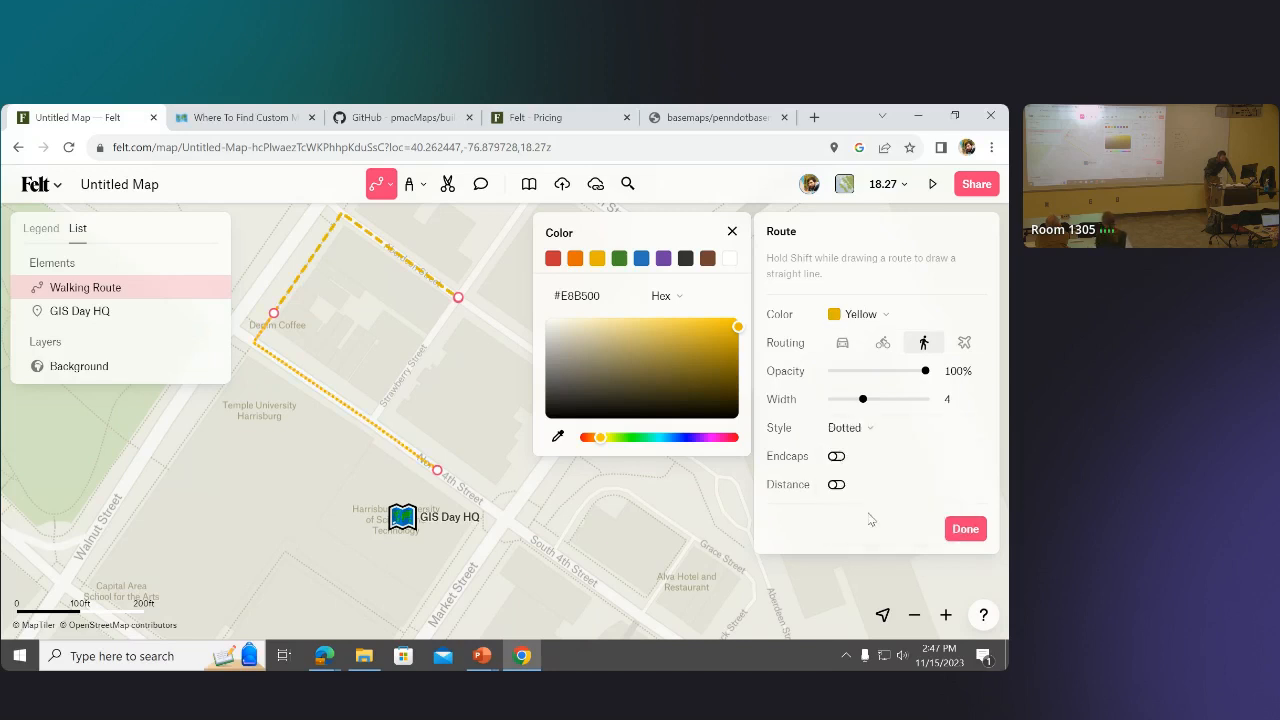
# Try out the route's endcaps and distance label, and switch both off again.
pyautogui.click(837, 457)
pyautogui.click(837, 485)
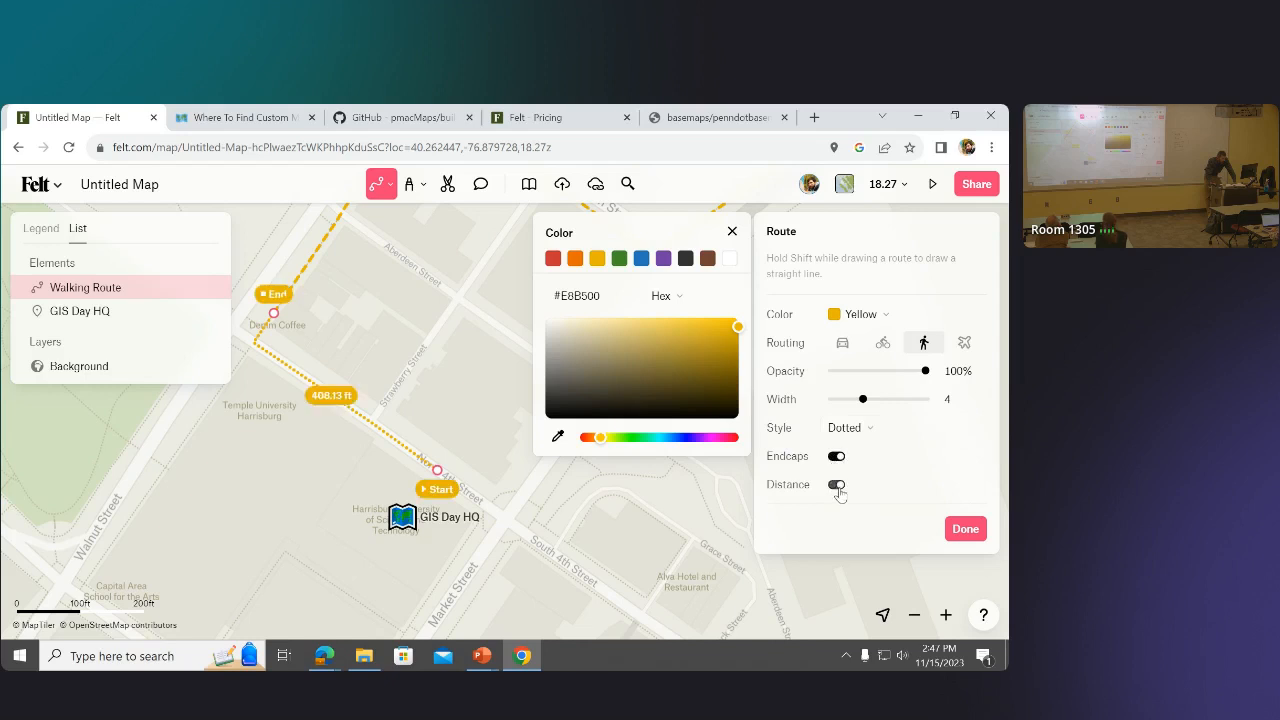
pyautogui.click(837, 485)
pyautogui.click(837, 457)
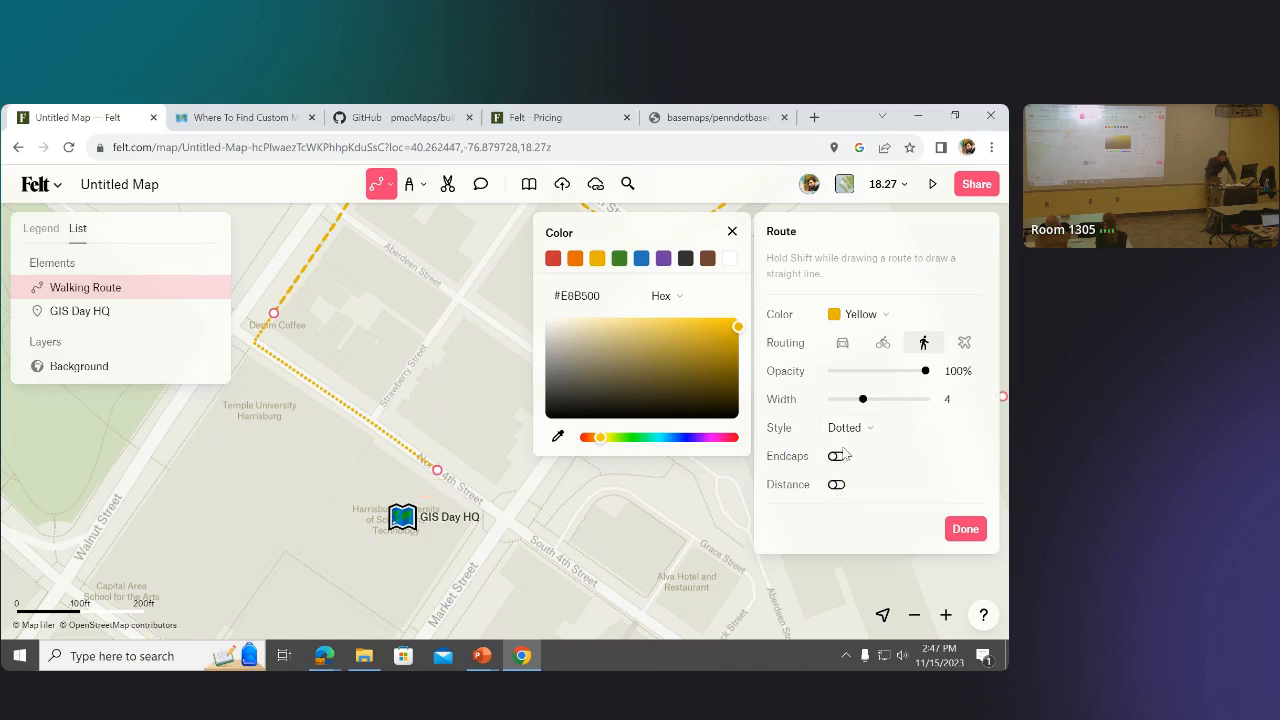
# Finish drawing the walking route and name it Coffe Route.
pyautogui.moveTo(807, 233); pyautogui.dragTo(753, 226)
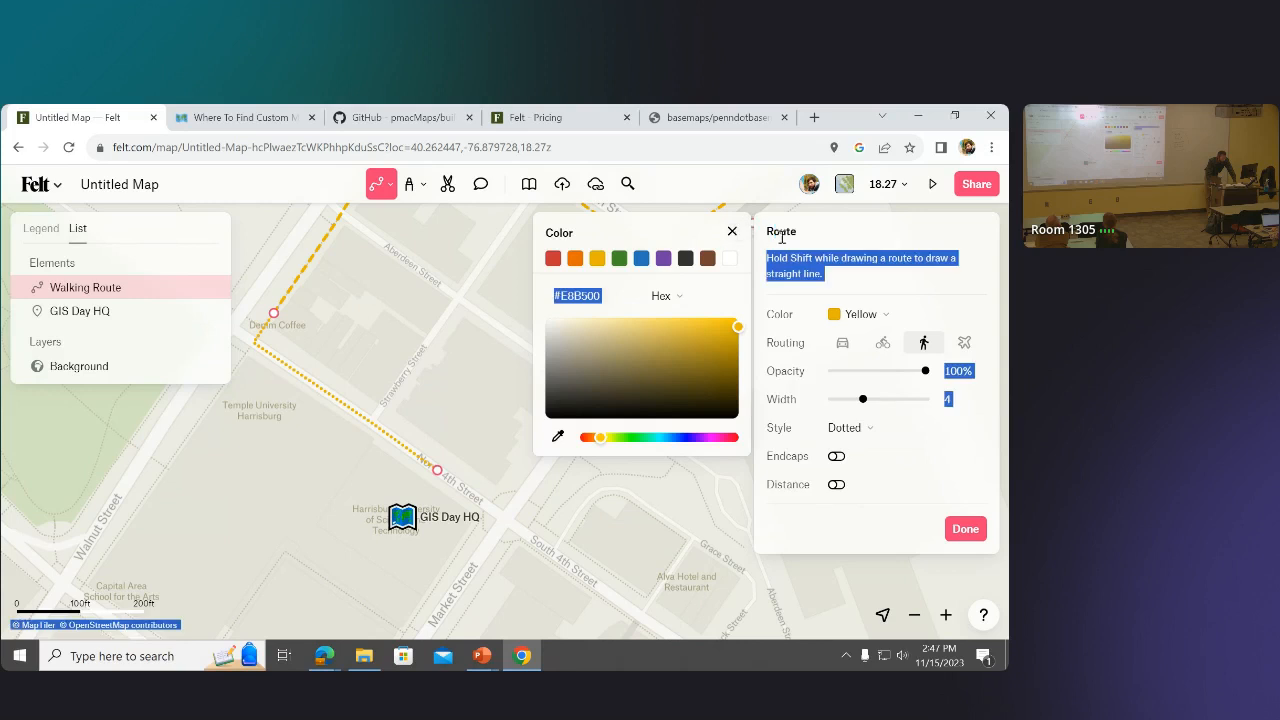
pyautogui.click(781, 235)
pyautogui.doubleClick(782, 234)
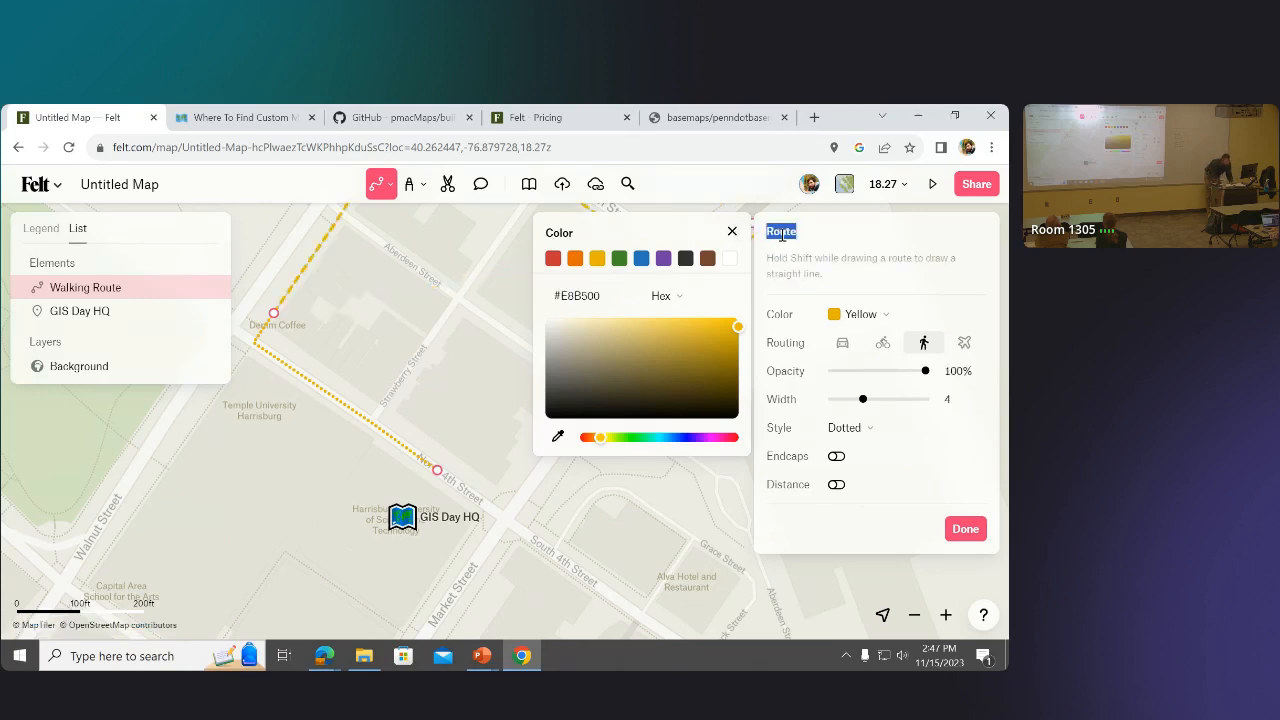
pyautogui.click(734, 231)
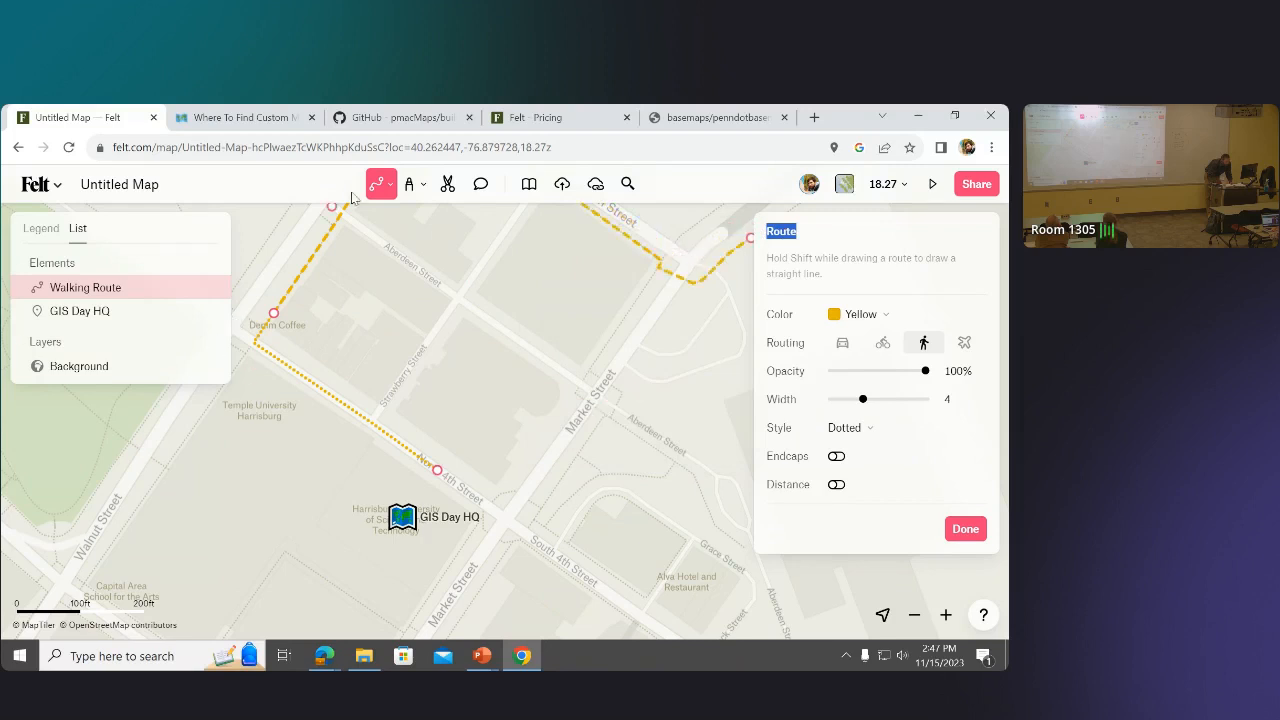
pyautogui.click(375, 188)
pyautogui.click(795, 238)
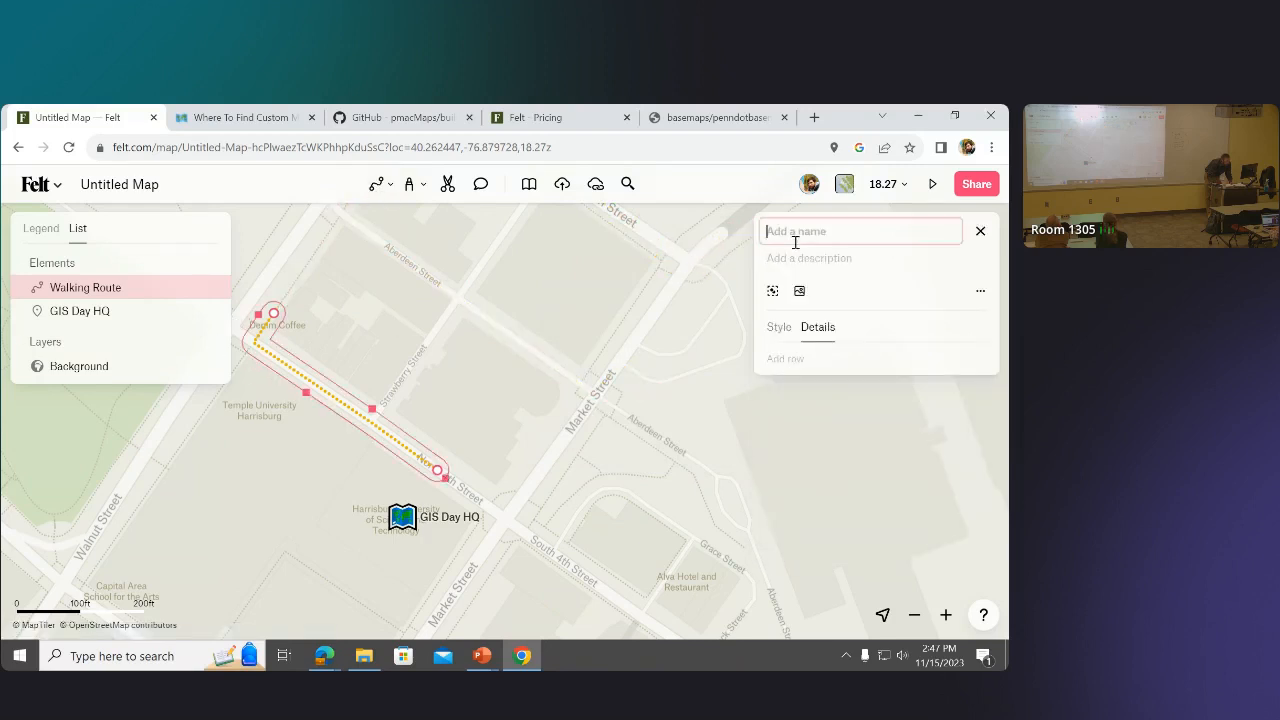
pyautogui.write('Coffe Route')
# Review the route's export and further action options, and the available shape and annotation tools.
pyautogui.click(980, 293)
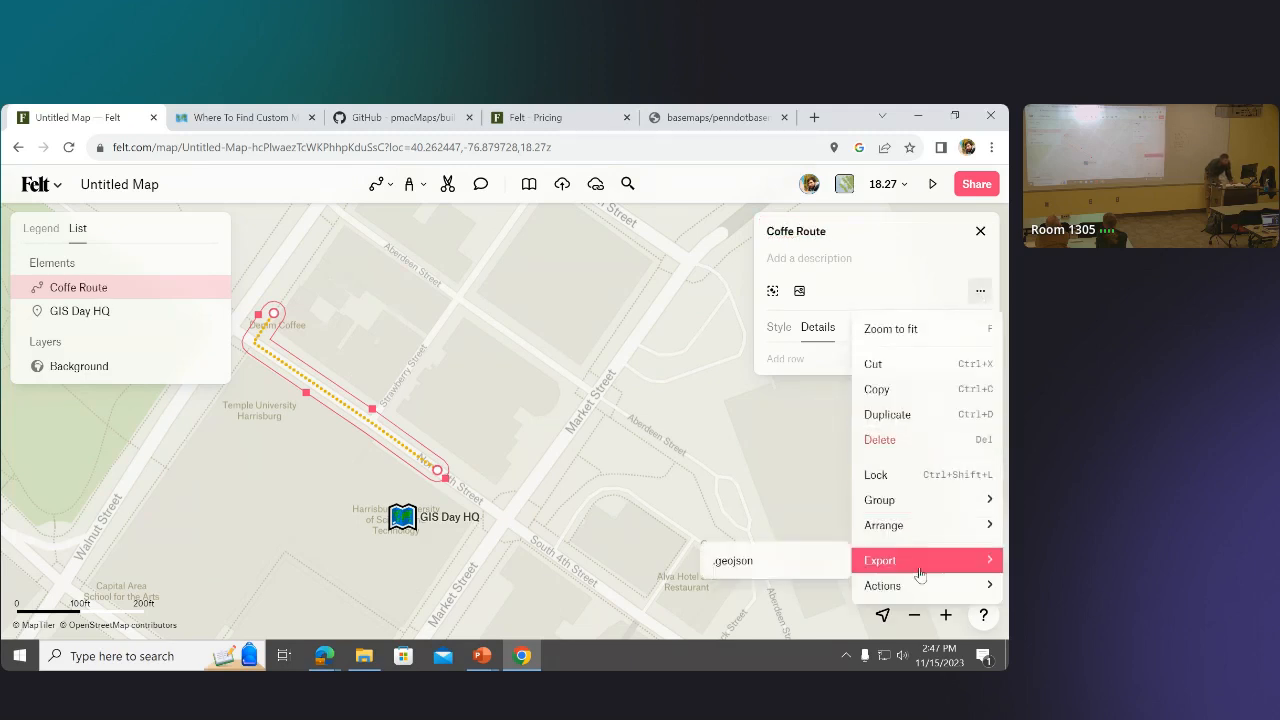
pyautogui.moveTo(915, 590)
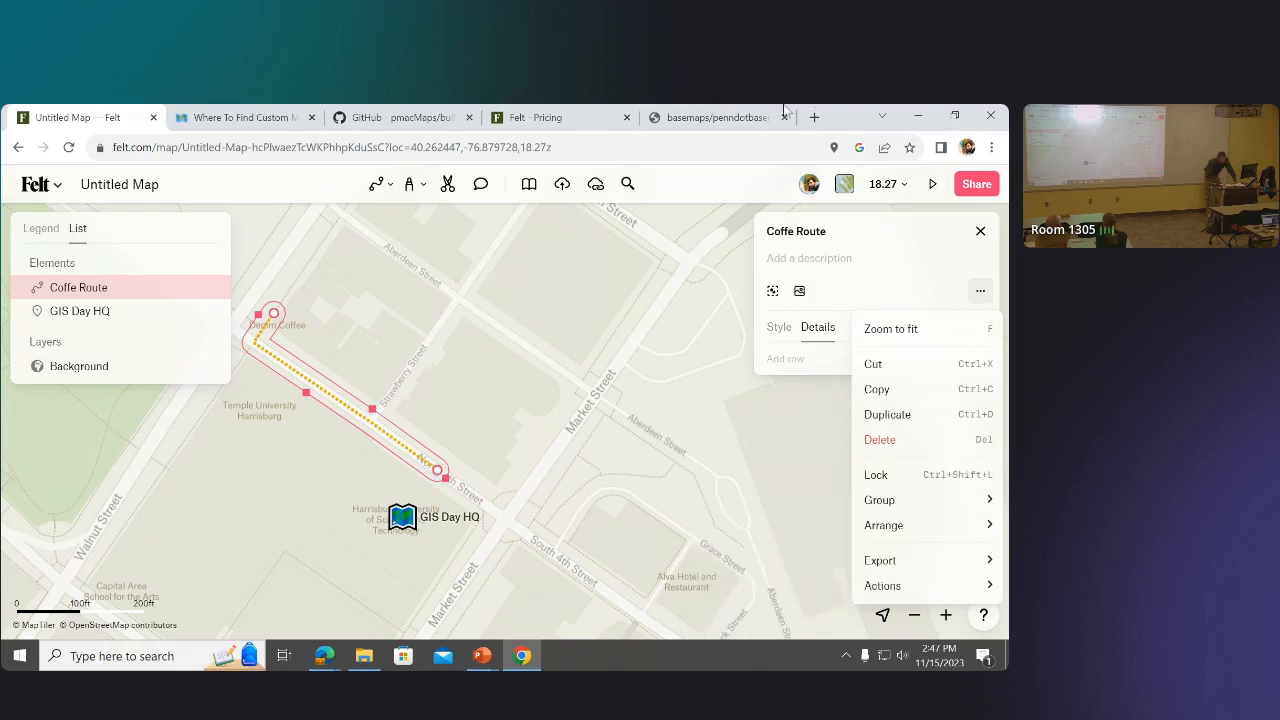
pyautogui.click(381, 187)
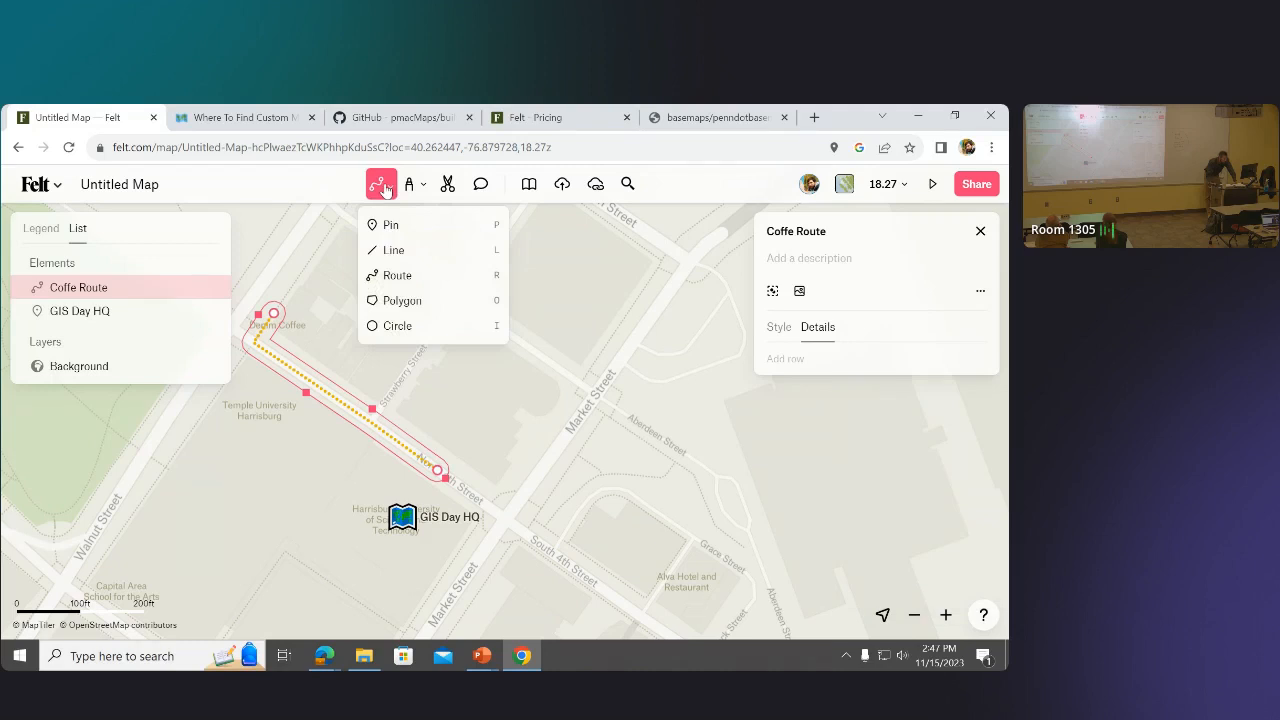
pyautogui.click(420, 188)
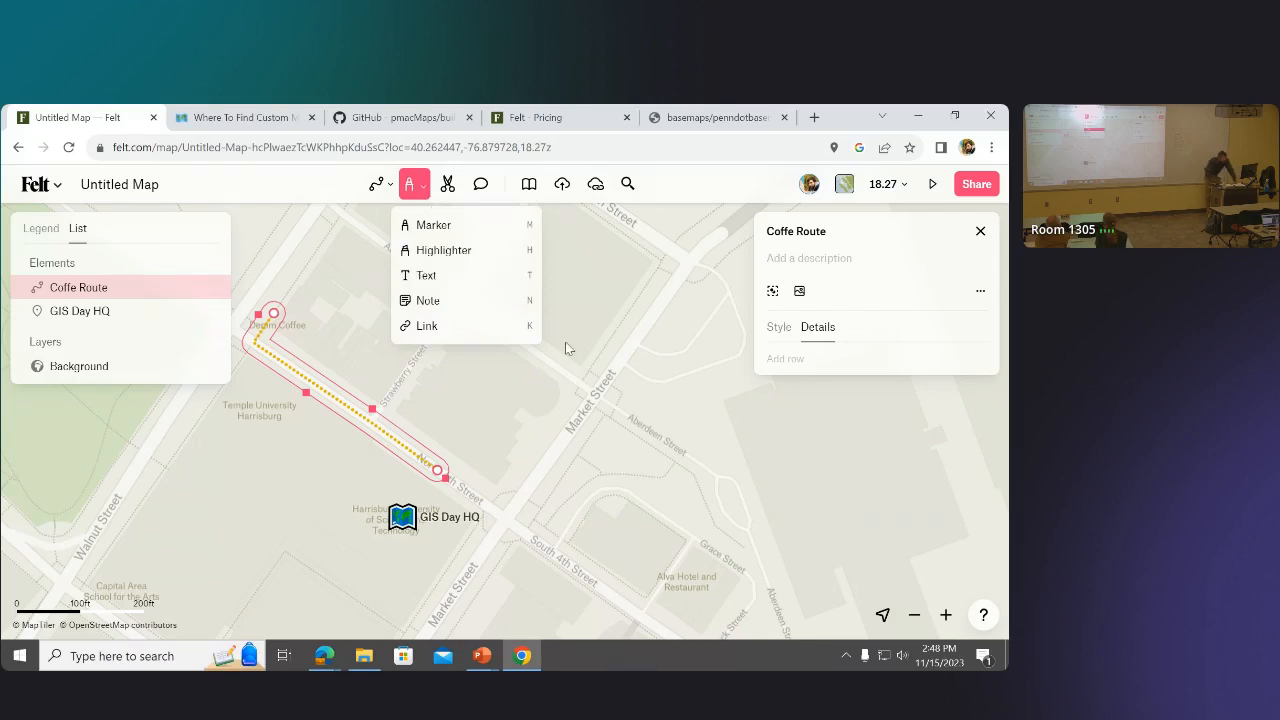
pyautogui.click(575, 435)
# Draw a wavy green marker stroke from the Market Street and 4th Street intersection to Grace Street.
pyautogui.click(412, 184)
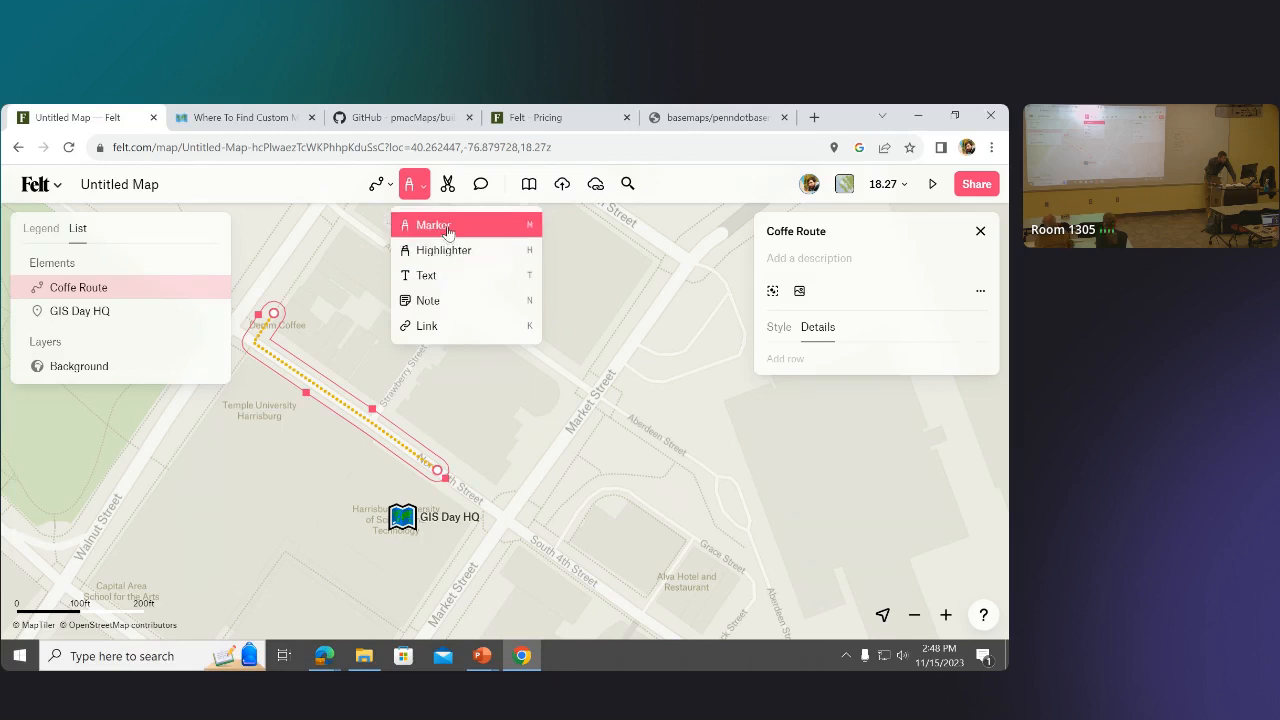
pyautogui.click(432, 225)
pyautogui.click(887, 270)
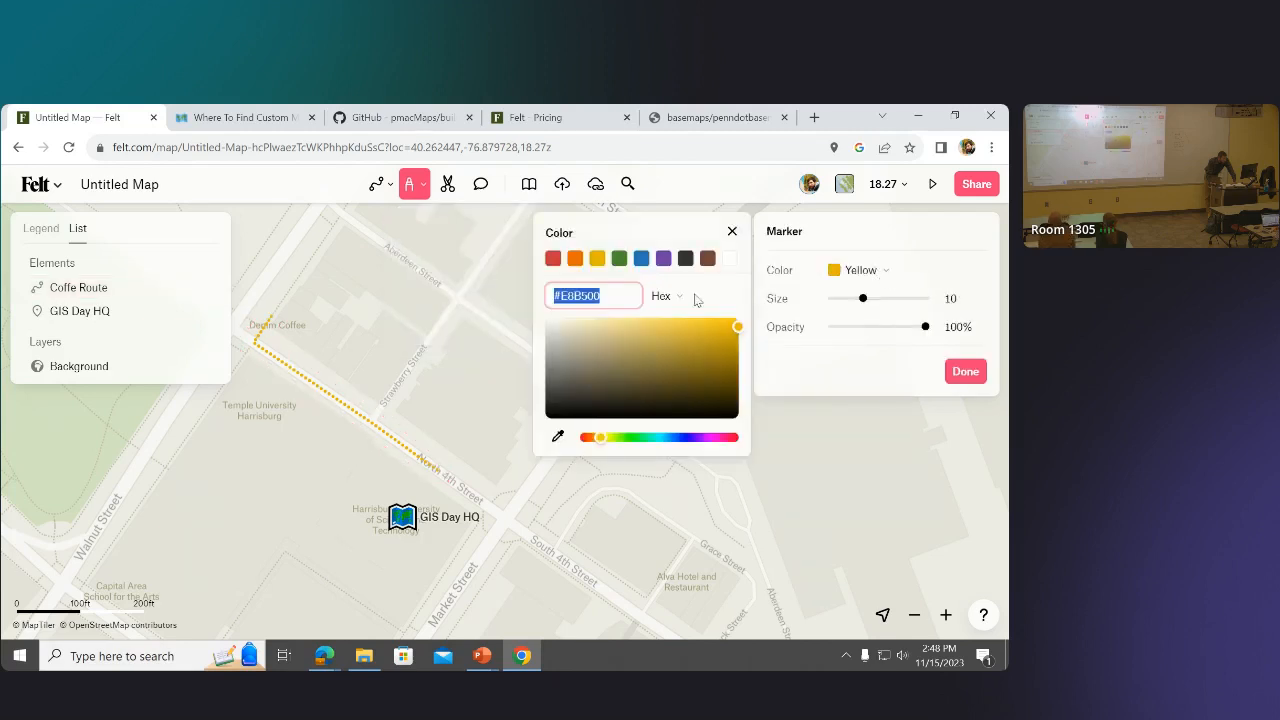
pyautogui.click(619, 258)
pyautogui.moveTo(527, 510)
pyautogui.mouseDown()
pyautogui.moveTo(688, 526)
pyautogui.moveTo(727, 555)
pyautogui.mouseUp()
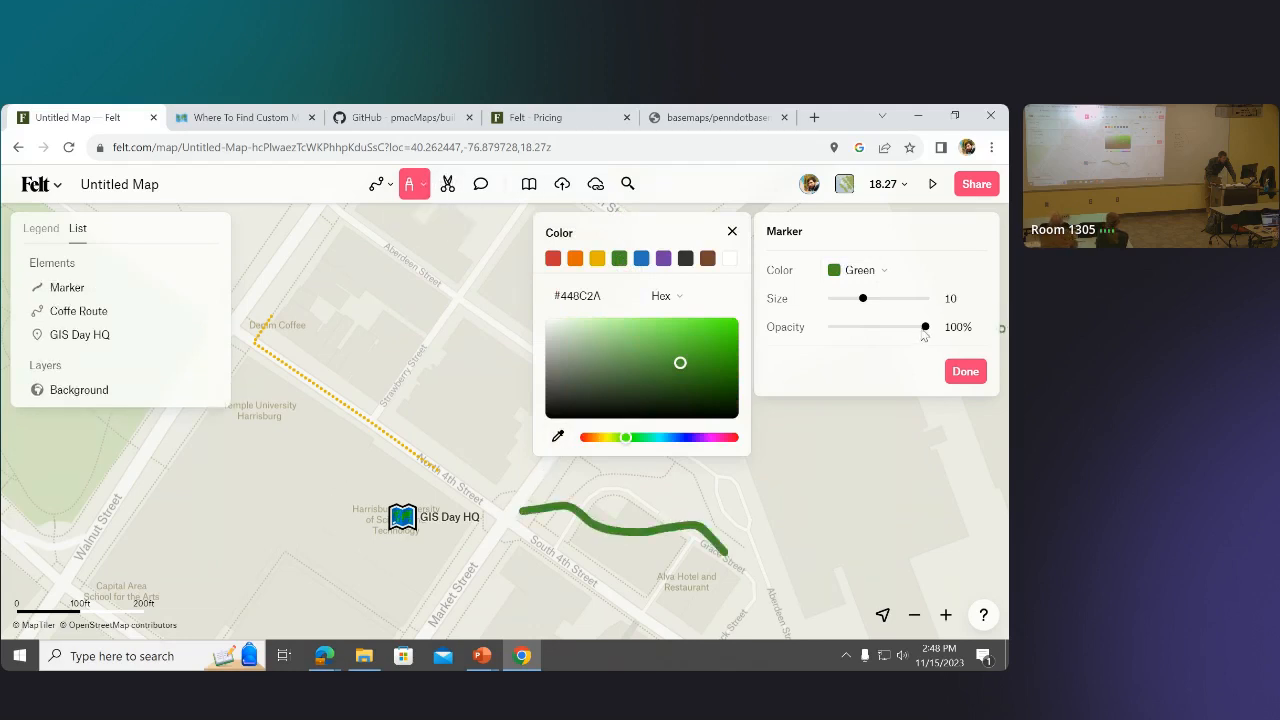
# Draw a yellow V shape with the Highlighter in the open area east of Grace Street and finish highlighting.
pyautogui.click(423, 185)
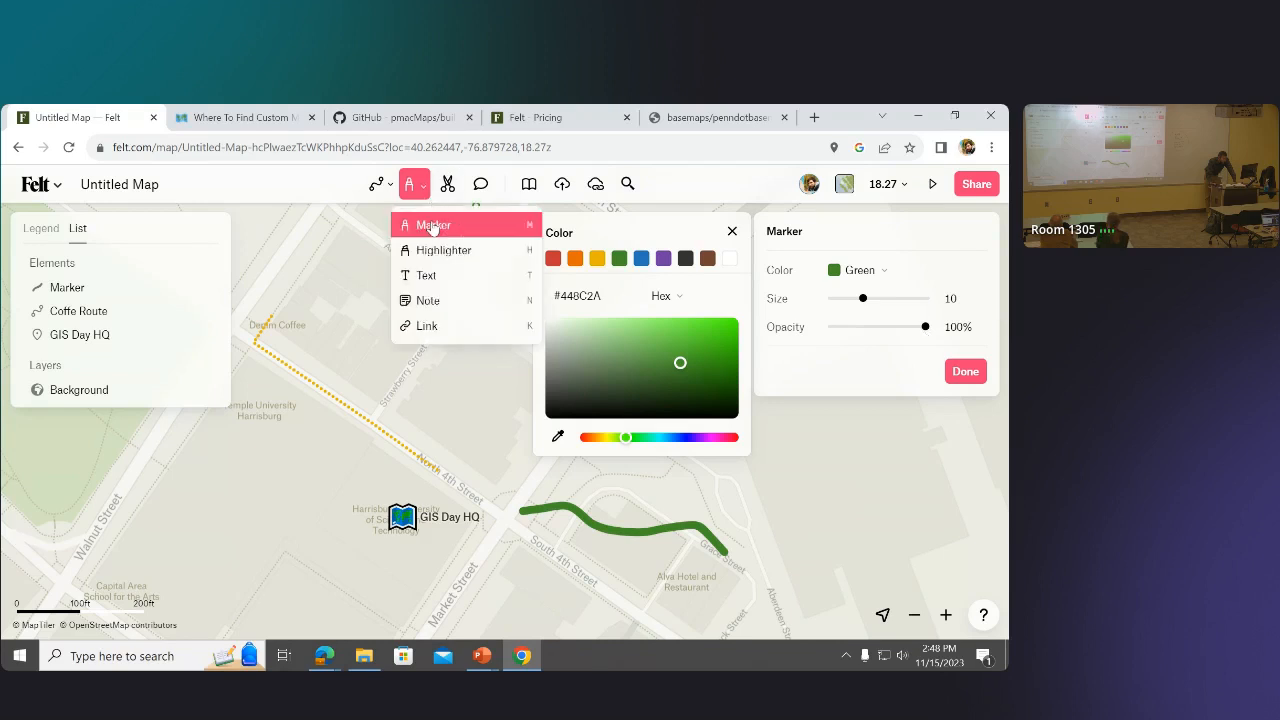
pyautogui.click(434, 224)
pyautogui.click(418, 185)
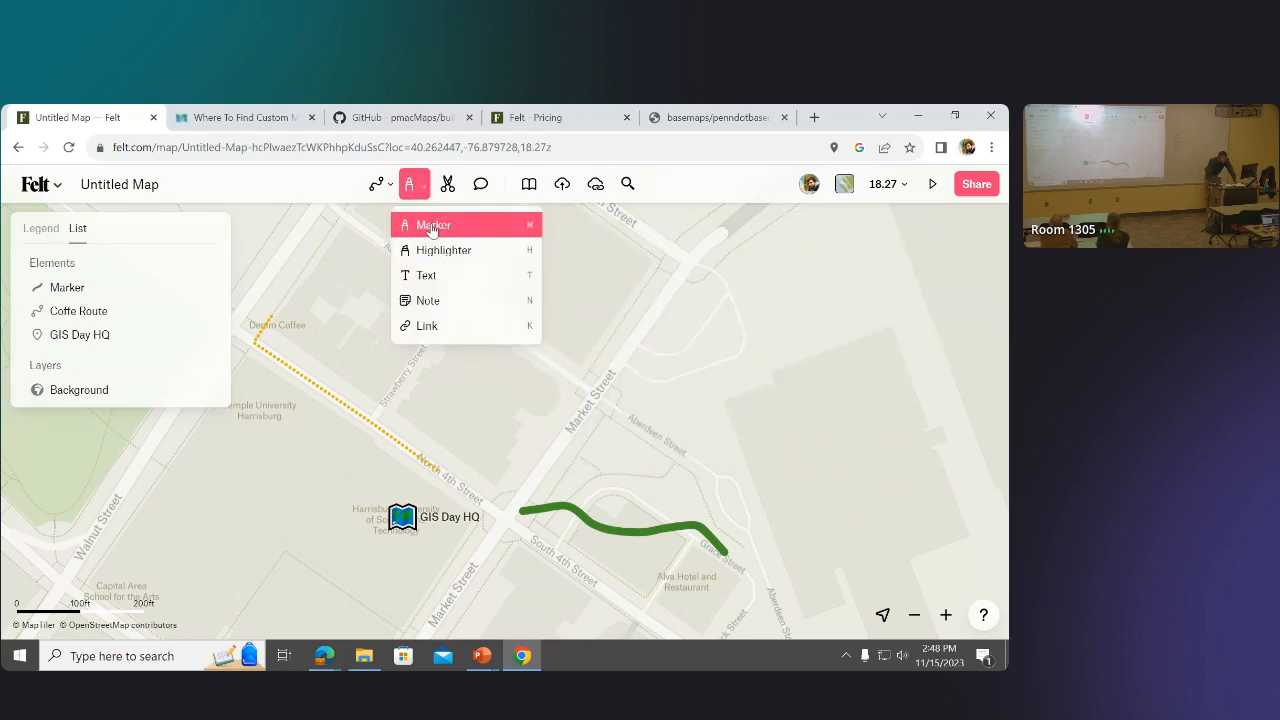
pyautogui.click(431, 224)
pyautogui.click(423, 185)
pyautogui.click(432, 248)
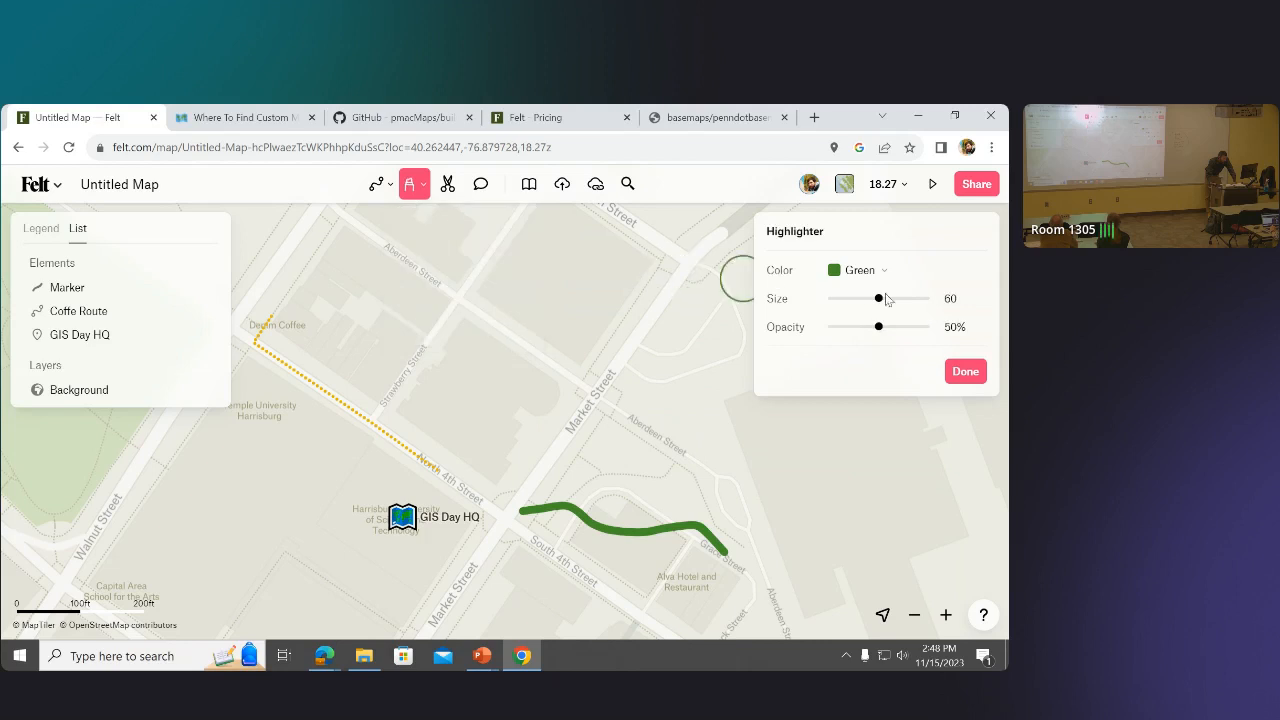
pyautogui.click(893, 272)
pyautogui.click(597, 259)
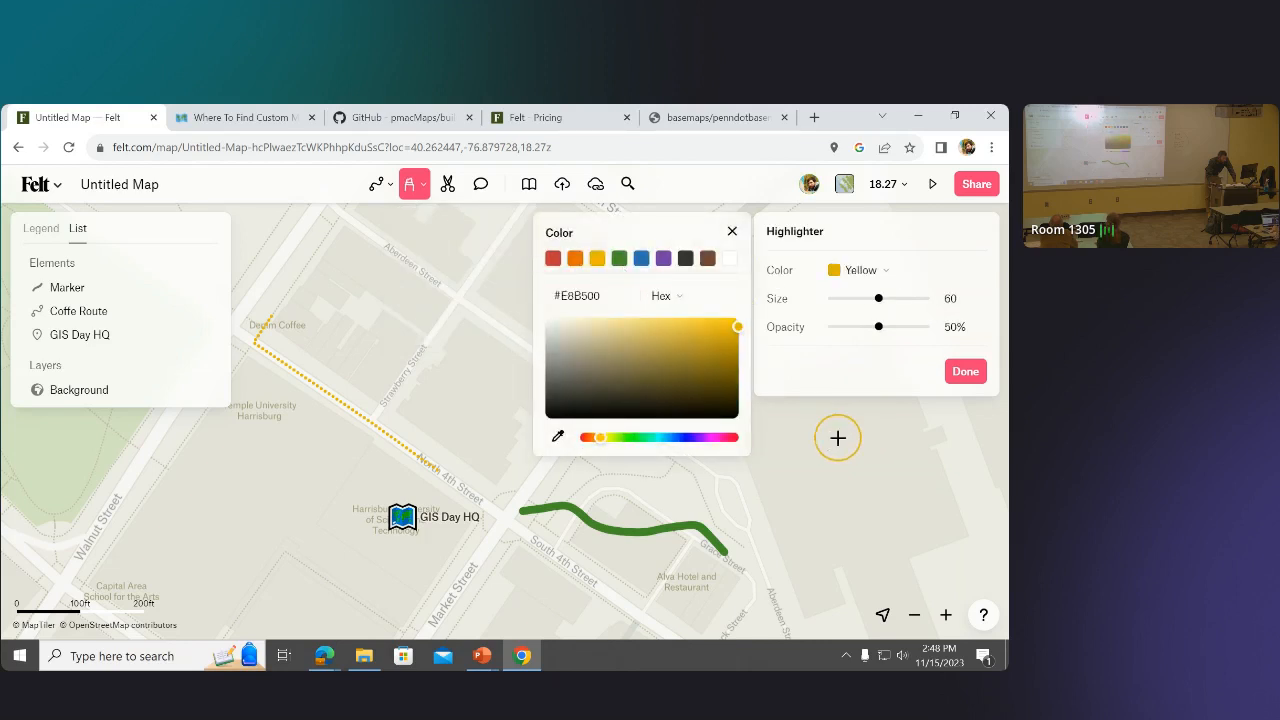
pyautogui.moveTo(837, 437)
pyautogui.mouseDown()
pyautogui.moveTo(857, 494)
pyautogui.moveTo(909, 557)
pyautogui.moveTo(954, 509)
pyautogui.moveTo(936, 417)
pyautogui.mouseUp()
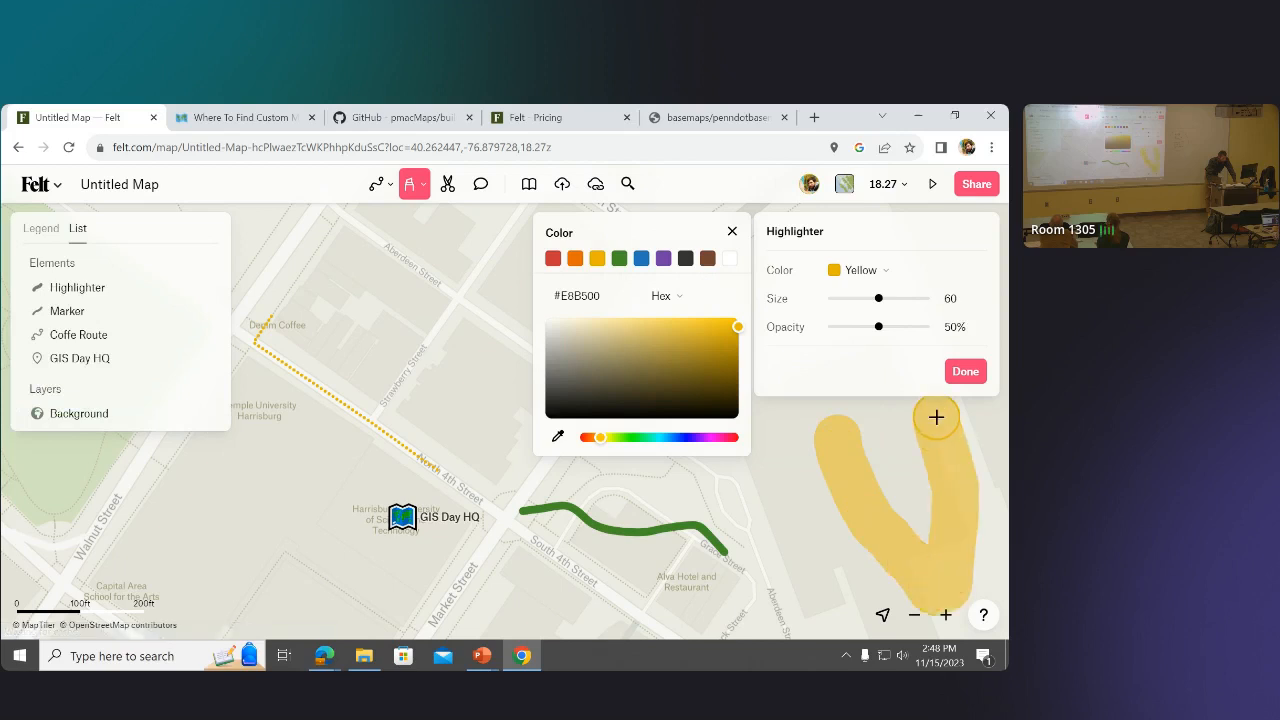
pyautogui.click(977, 374)
# Start a note over City Island with Black color, CAPS style and center alignment.
pyautogui.click(422, 192)
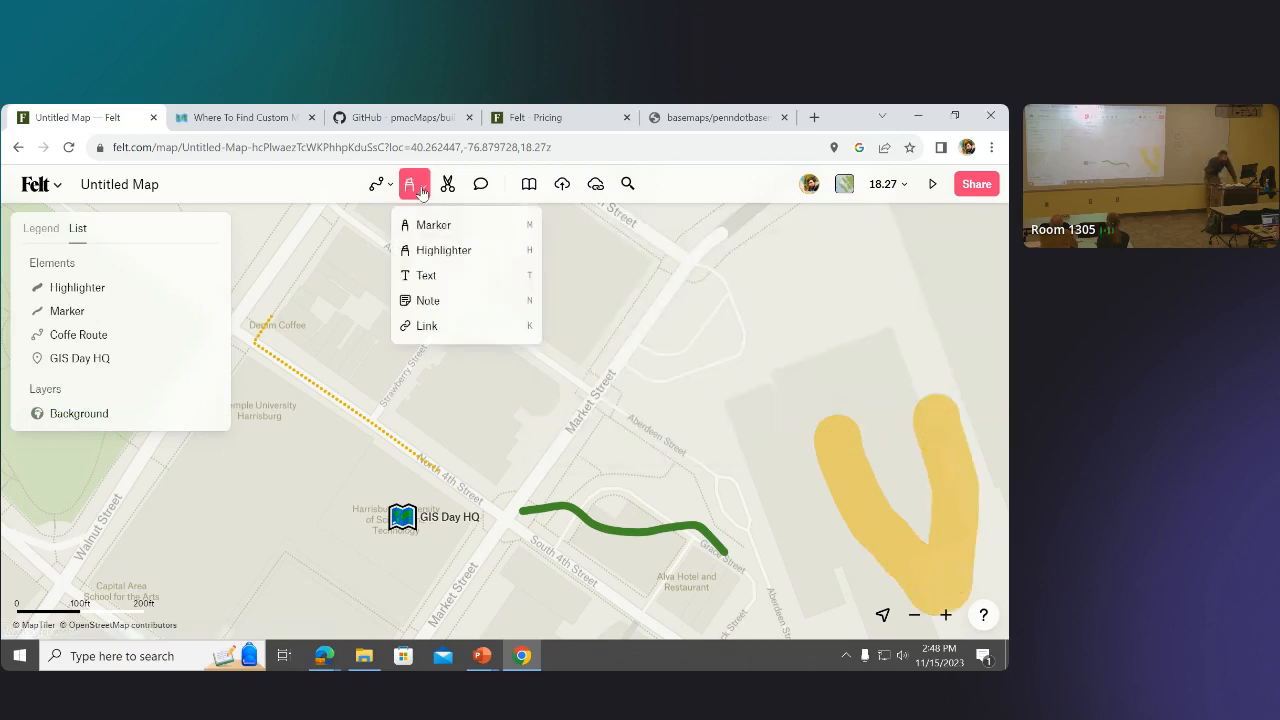
pyautogui.click(308, 173)
pyautogui.scroll(-5, 329, 336)
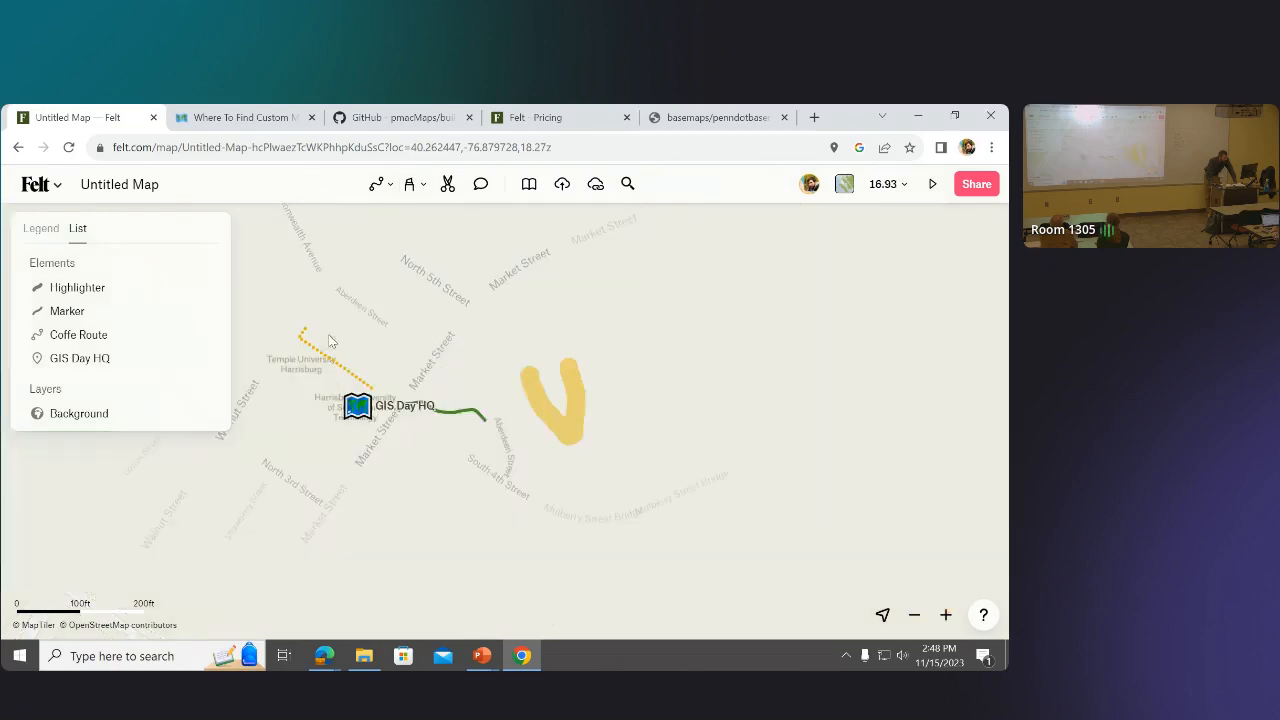
pyautogui.moveTo(329, 336); pyautogui.dragTo(636, 270)
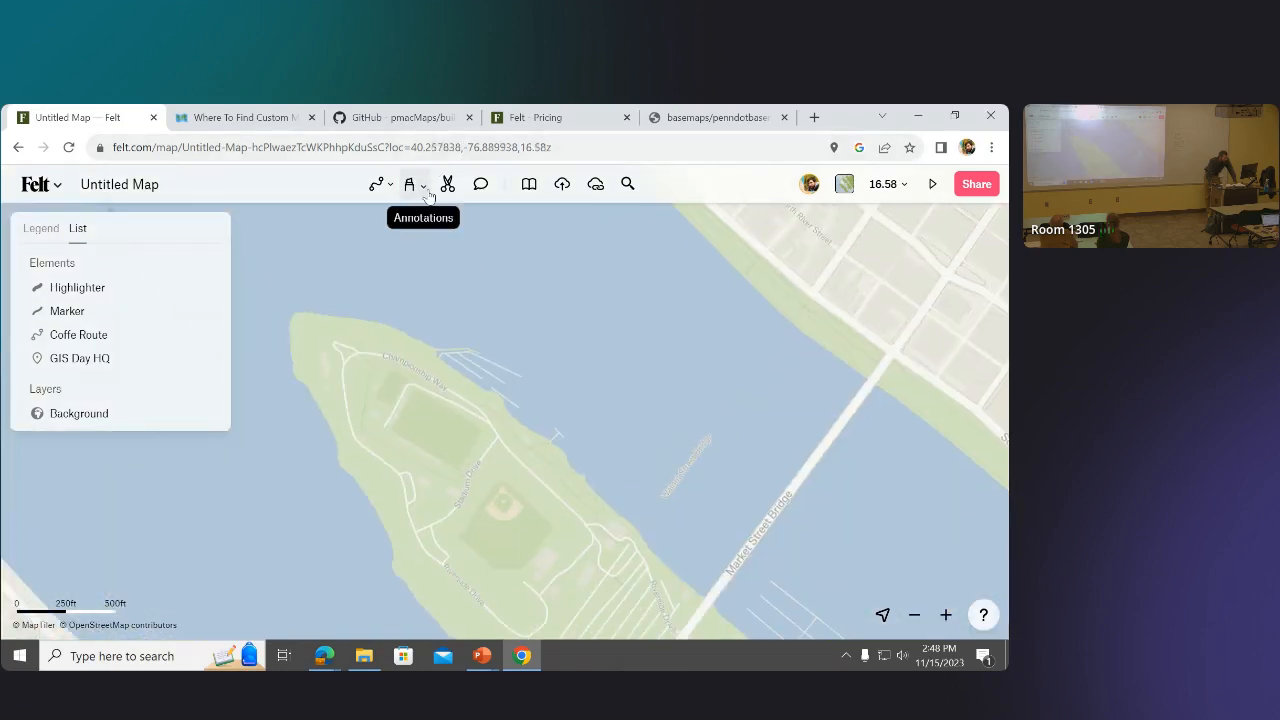
pyautogui.click(411, 186)
pyautogui.click(428, 300)
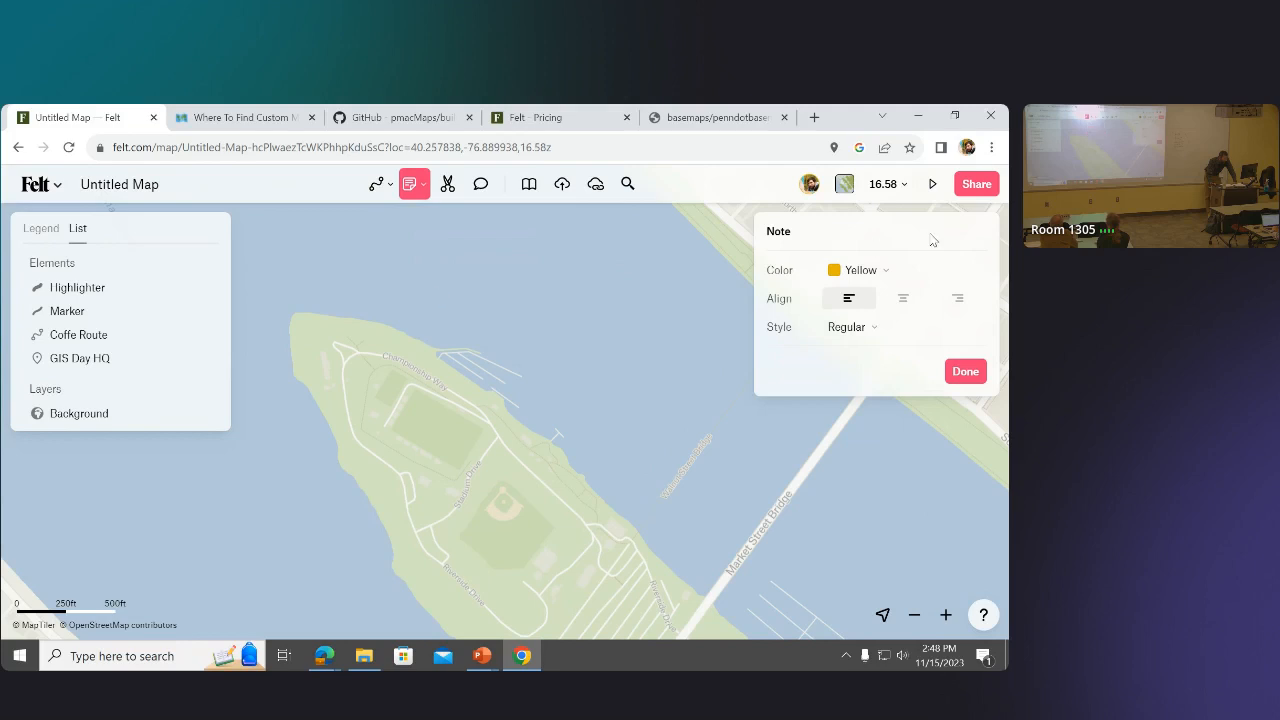
pyautogui.click(872, 274)
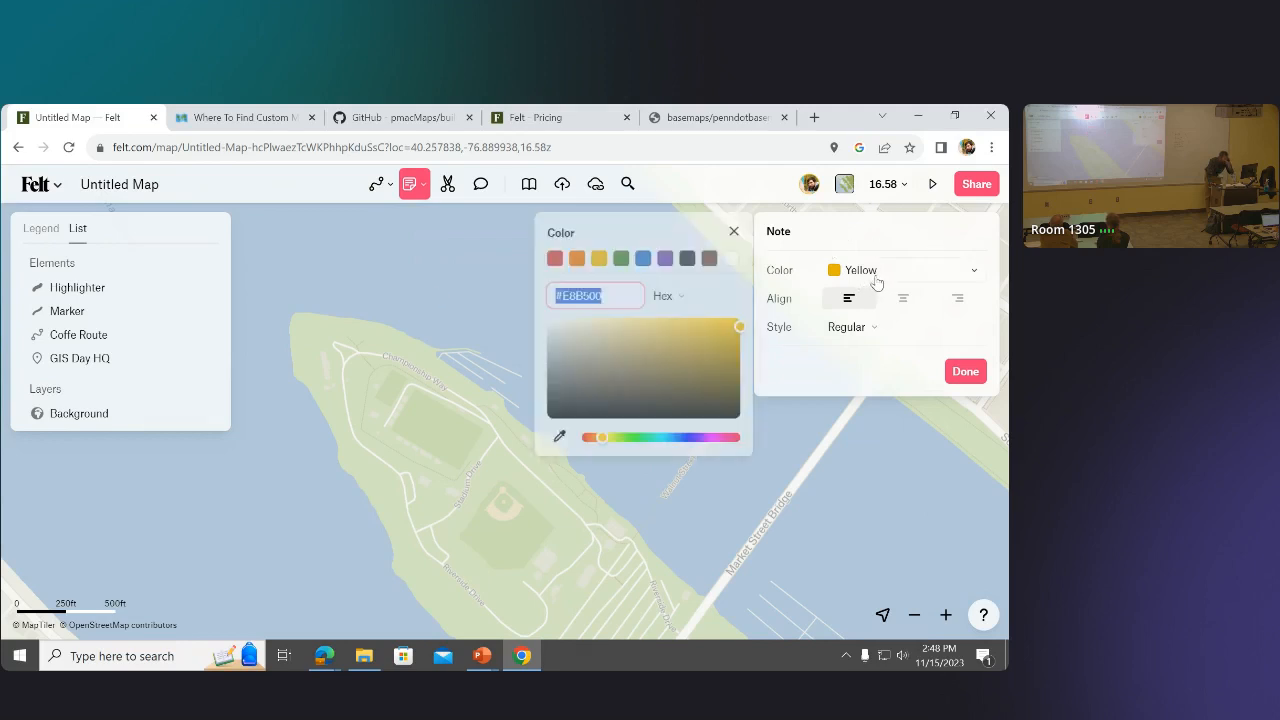
pyautogui.click(684, 260)
pyautogui.click(866, 332)
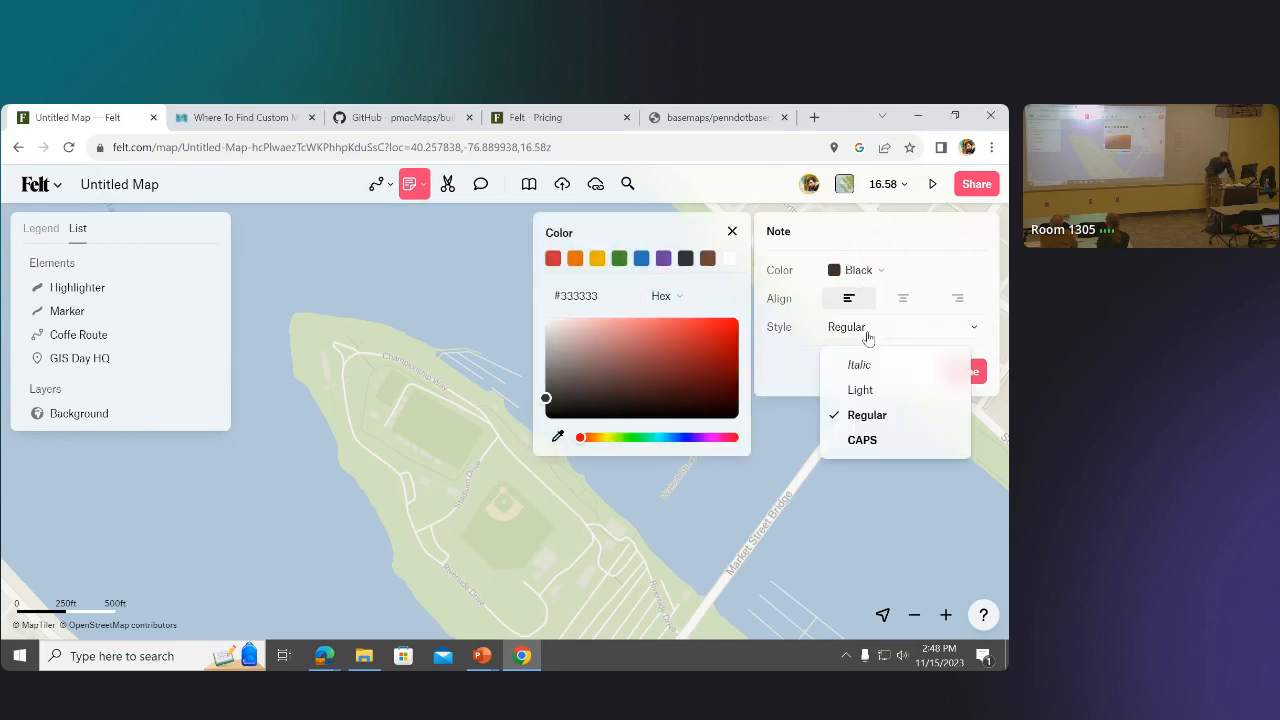
pyautogui.click(862, 440)
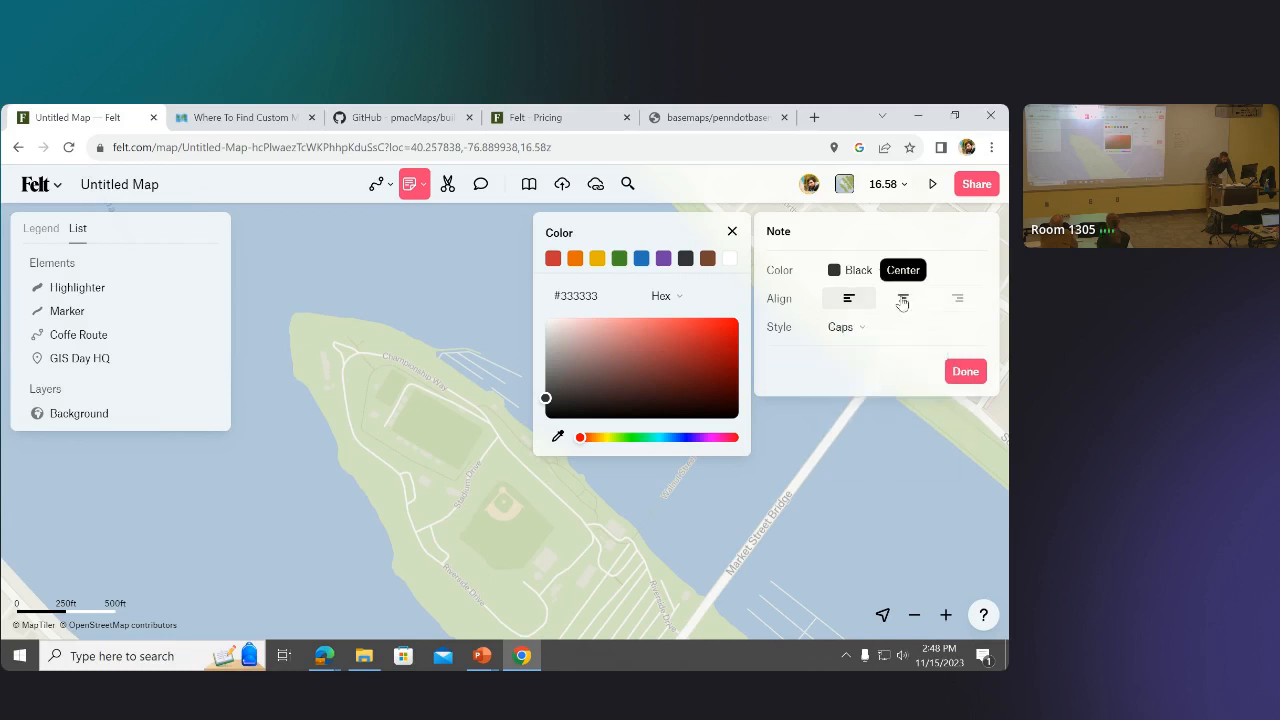
pyautogui.click(902, 300)
# Place the note on the northern part of City Island with the text Go Here!
pyautogui.click(433, 431)
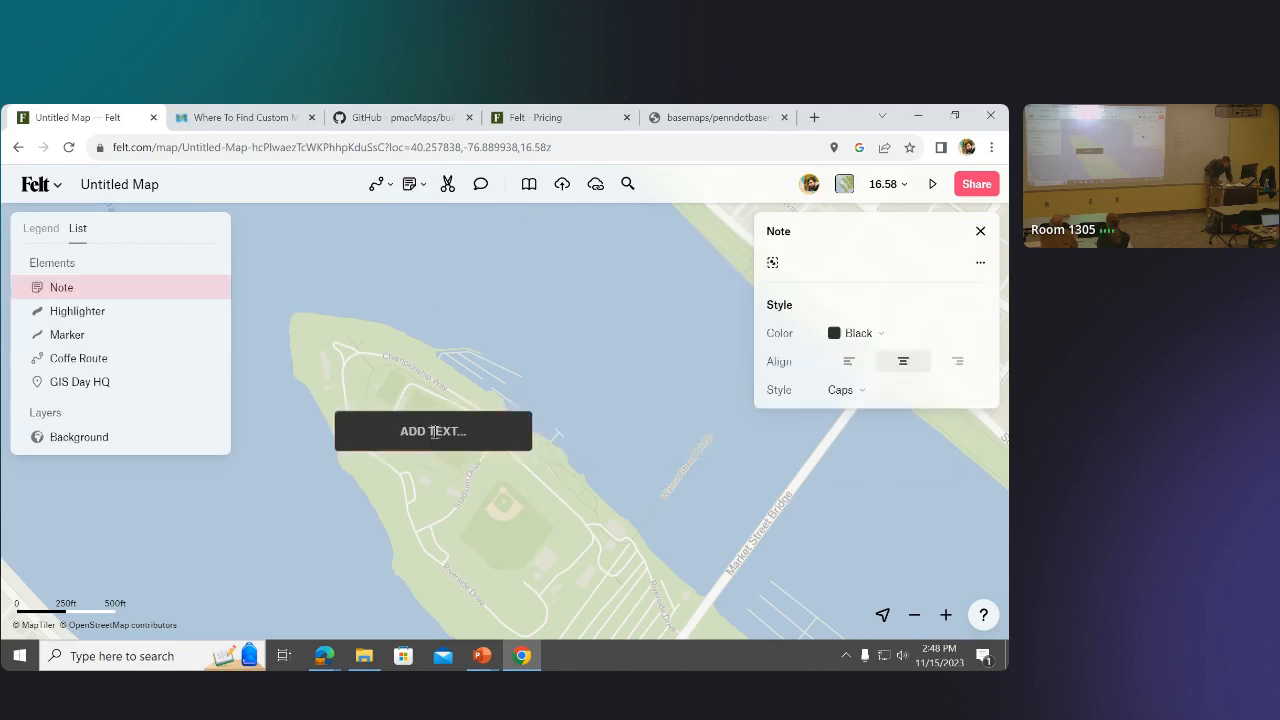
pyautogui.write('Go Here!')
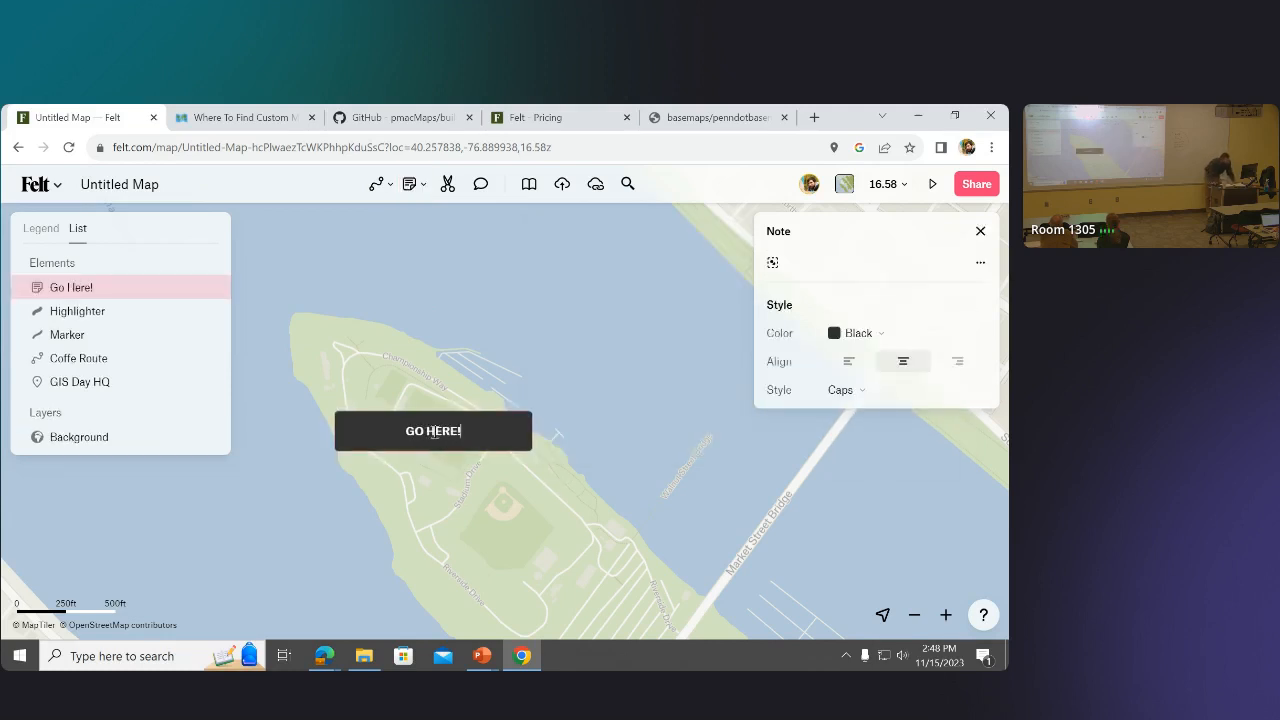
pyautogui.press('Escape')
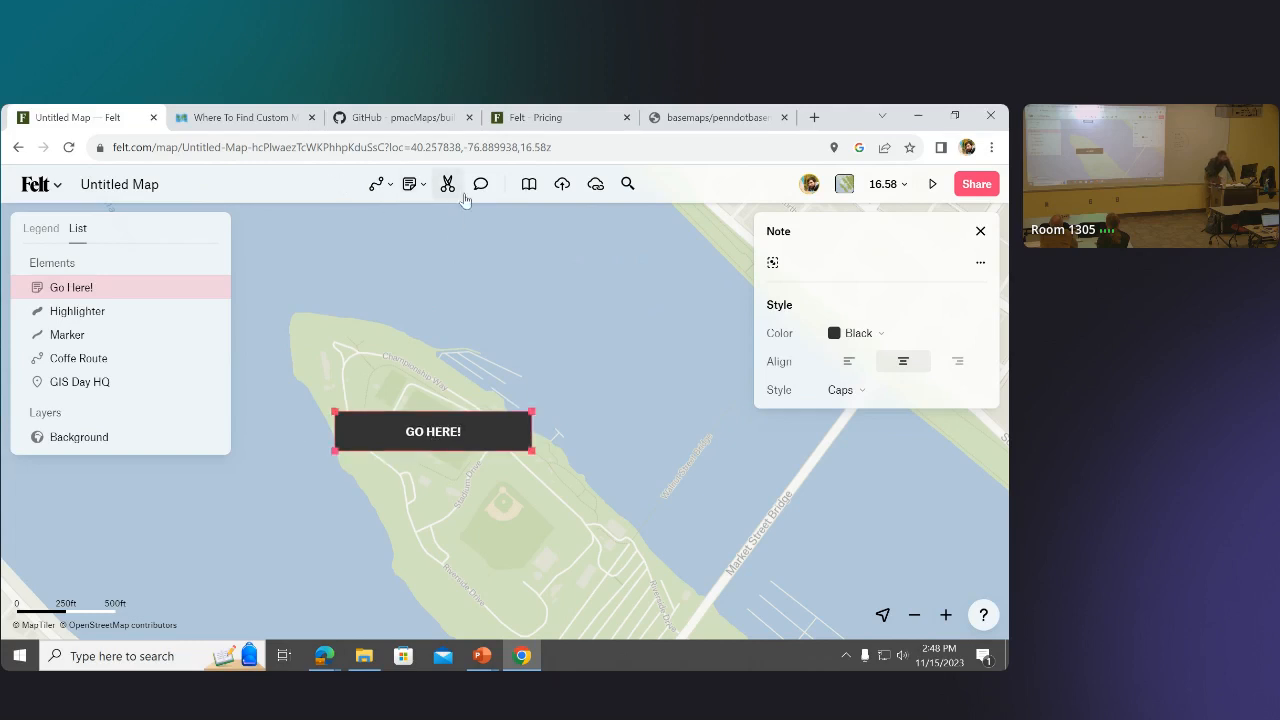
# Place a second, blank note in the river just off the island's northern tip.
pyautogui.click(426, 186)
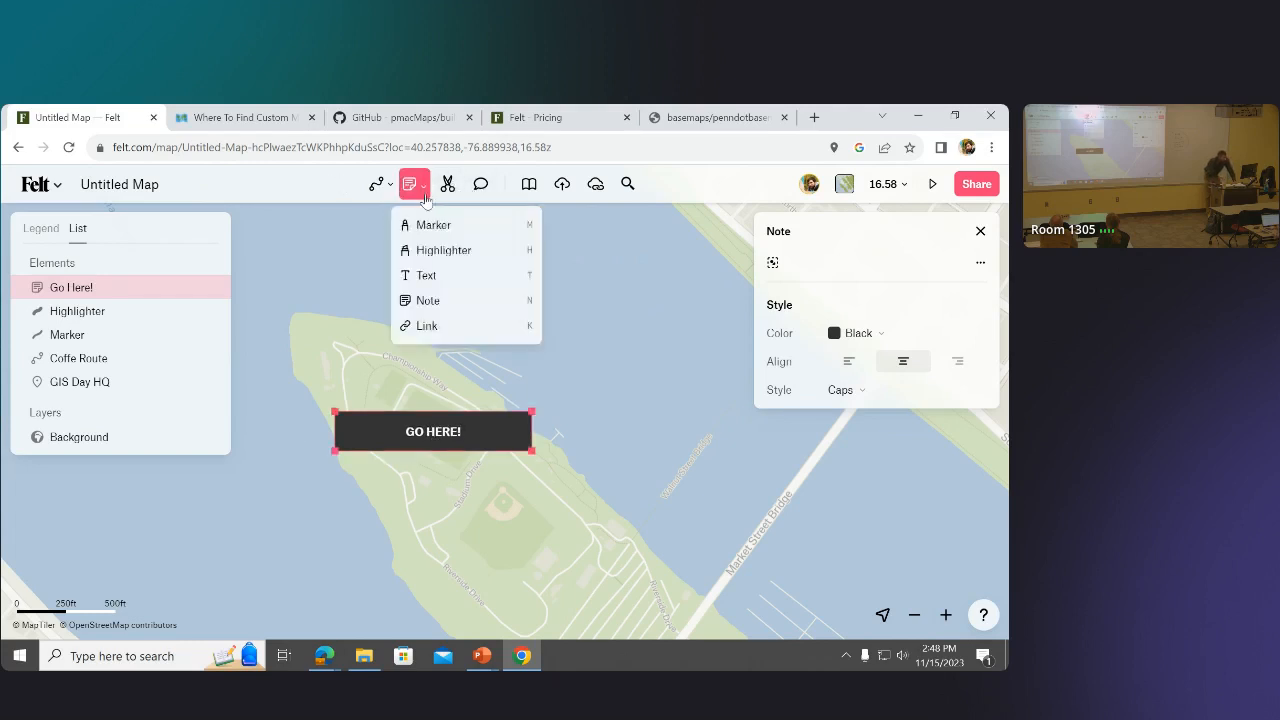
pyautogui.click(432, 299)
pyautogui.moveTo(345, 281); pyautogui.dragTo(414, 311)
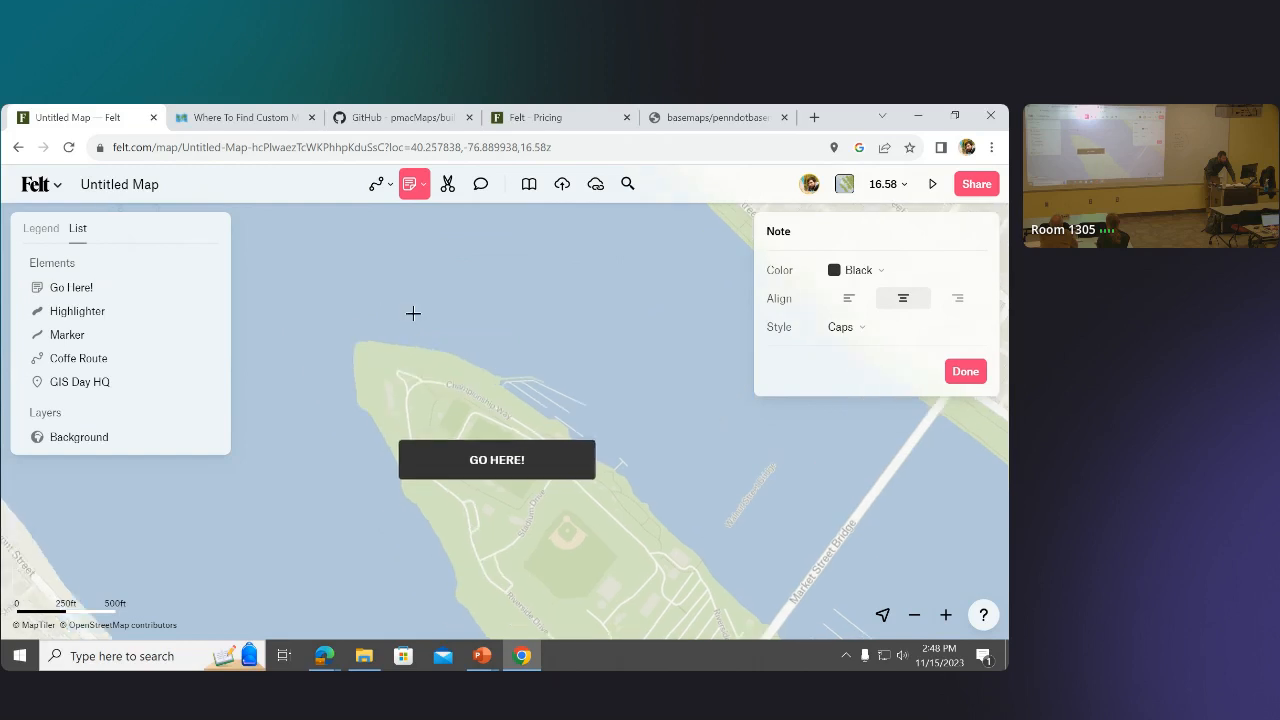
pyautogui.click(414, 312)
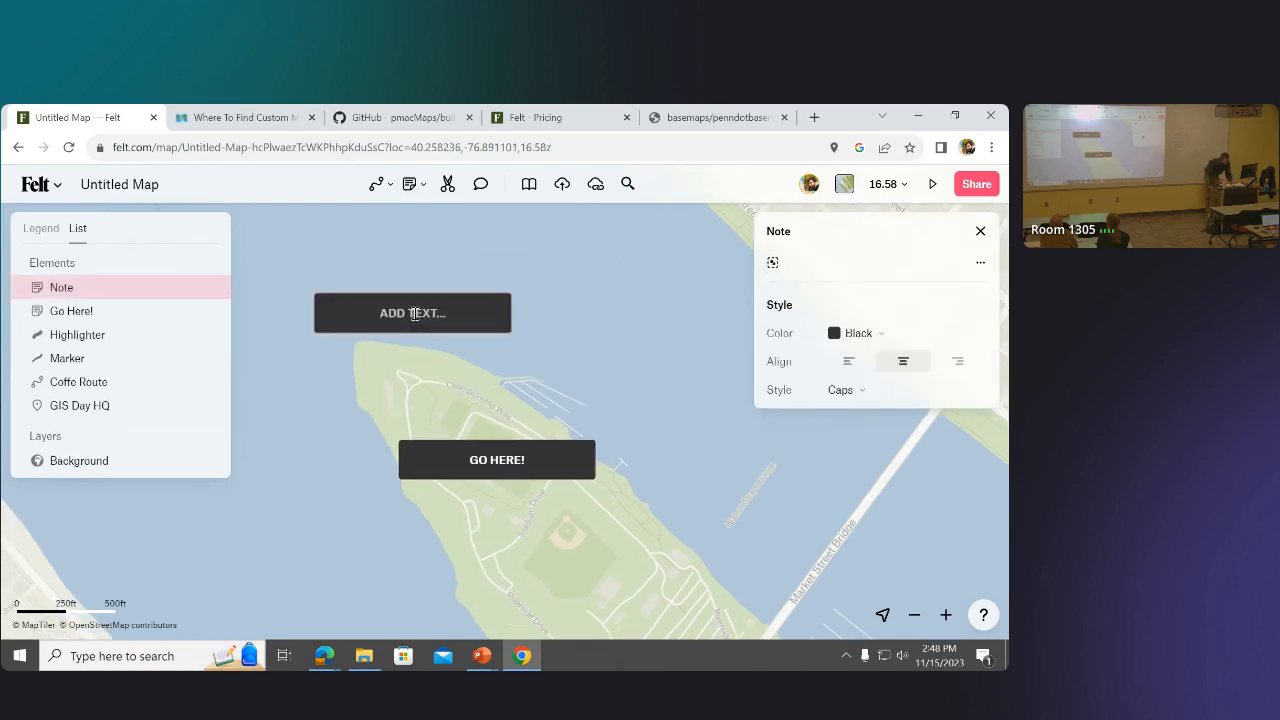
# Add a text label reading Here is Text on the river above the blank note.
pyautogui.click(424, 184)
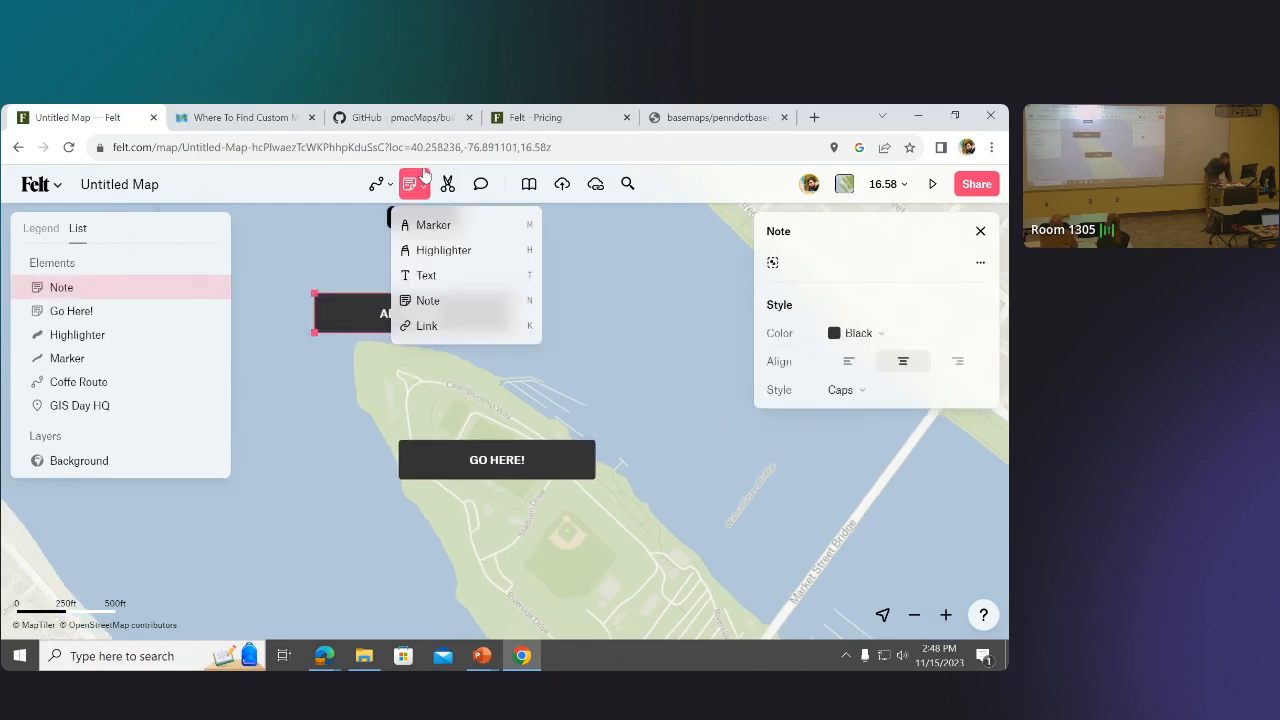
pyautogui.click(427, 286)
pyautogui.click(396, 251)
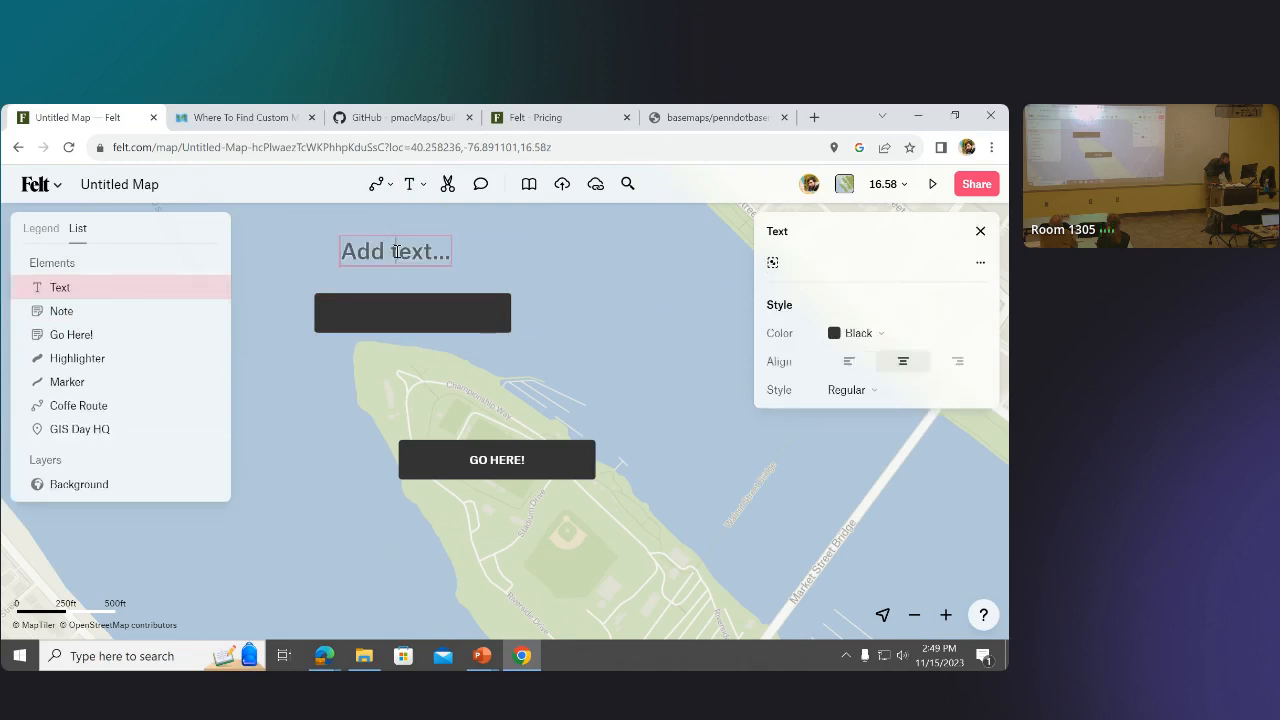
pyautogui.write('Here is Text')
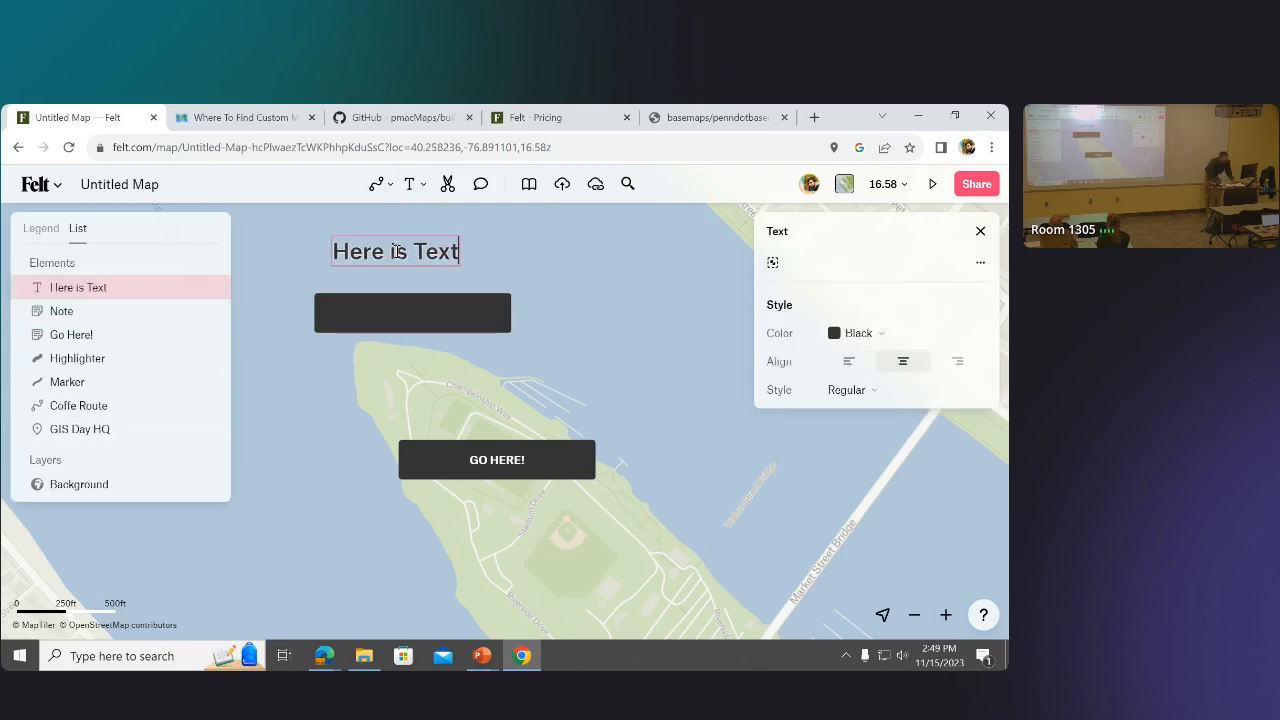
pyautogui.click(576, 264)
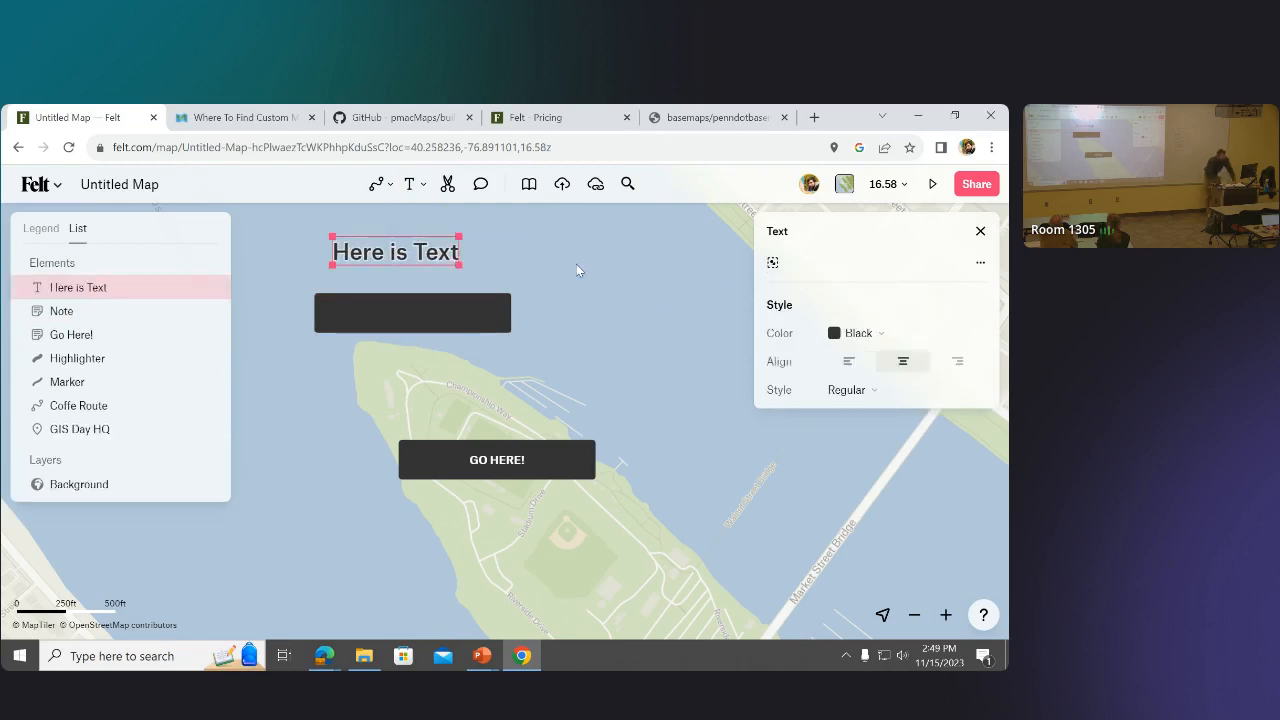
# Delete the blank note beneath the Here is Text label.
pyautogui.click(587, 258)
pyautogui.click(478, 331)
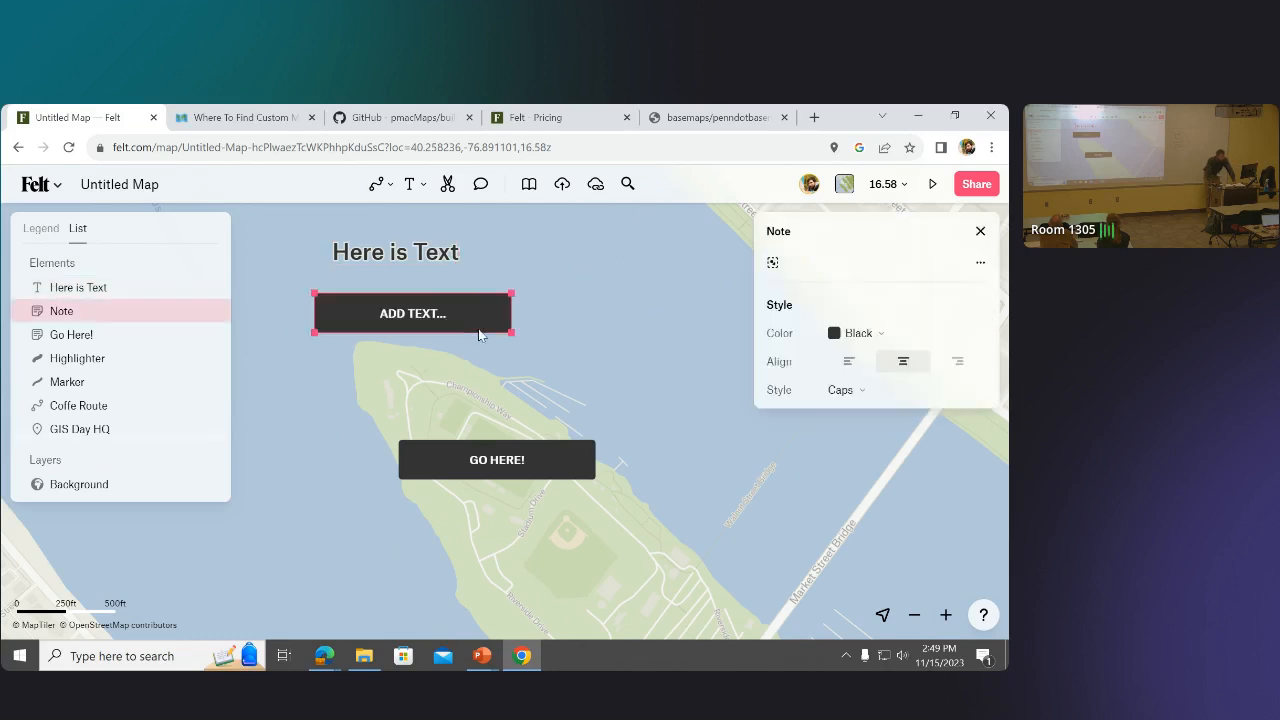
pyautogui.press('Delete')
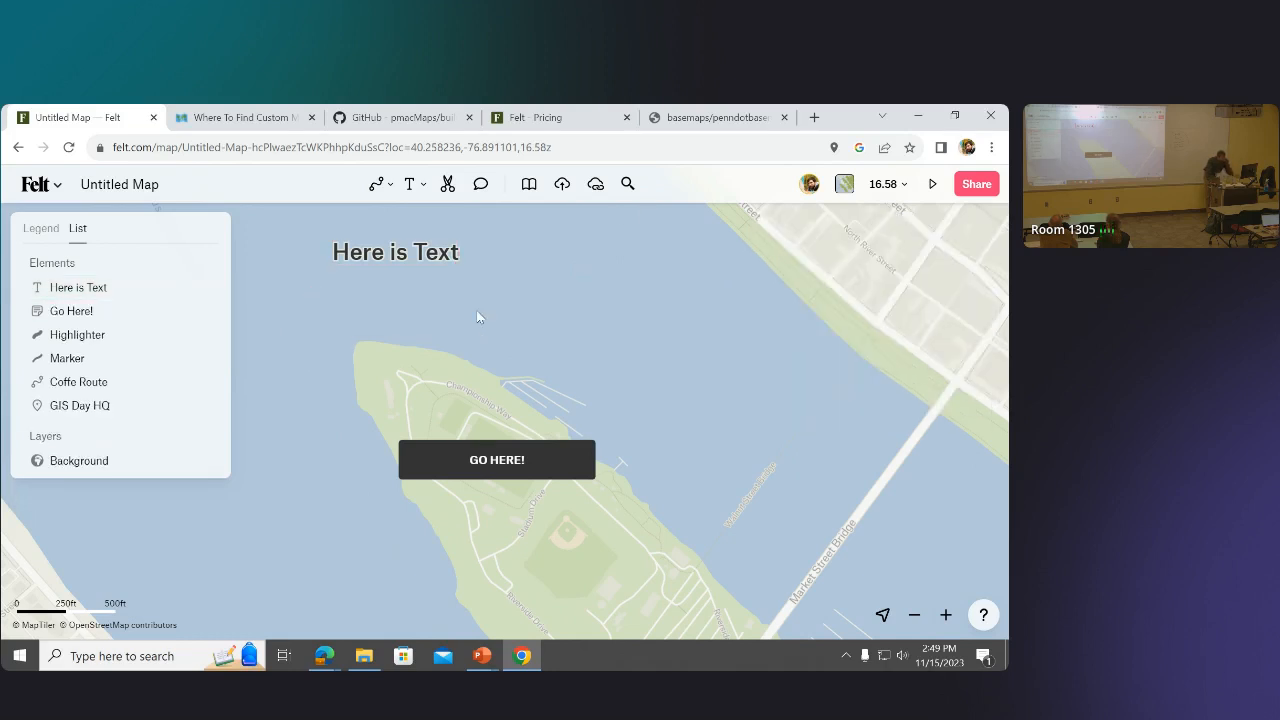
# Review the style settings of the listed marker, highlighter, note and text elements, and the available annotation tools.
pyautogui.click(66, 357)
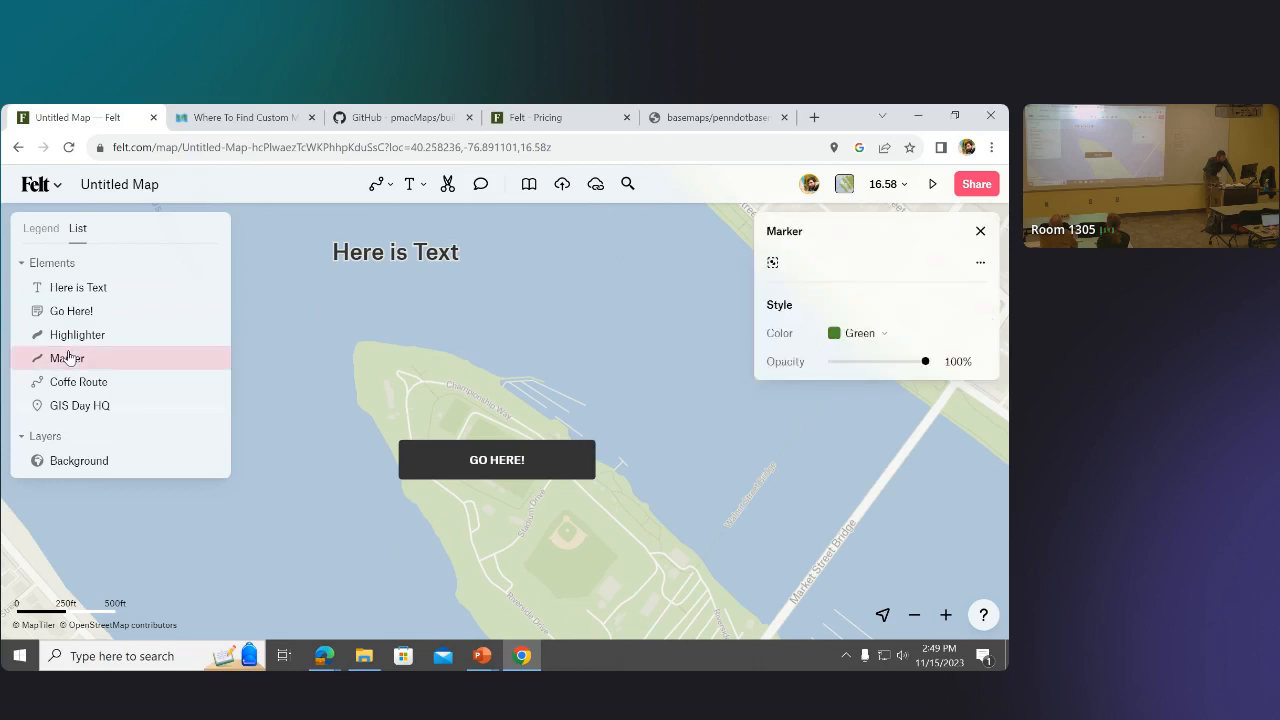
pyautogui.click(76, 335)
pyautogui.click(70, 311)
pyautogui.click(70, 288)
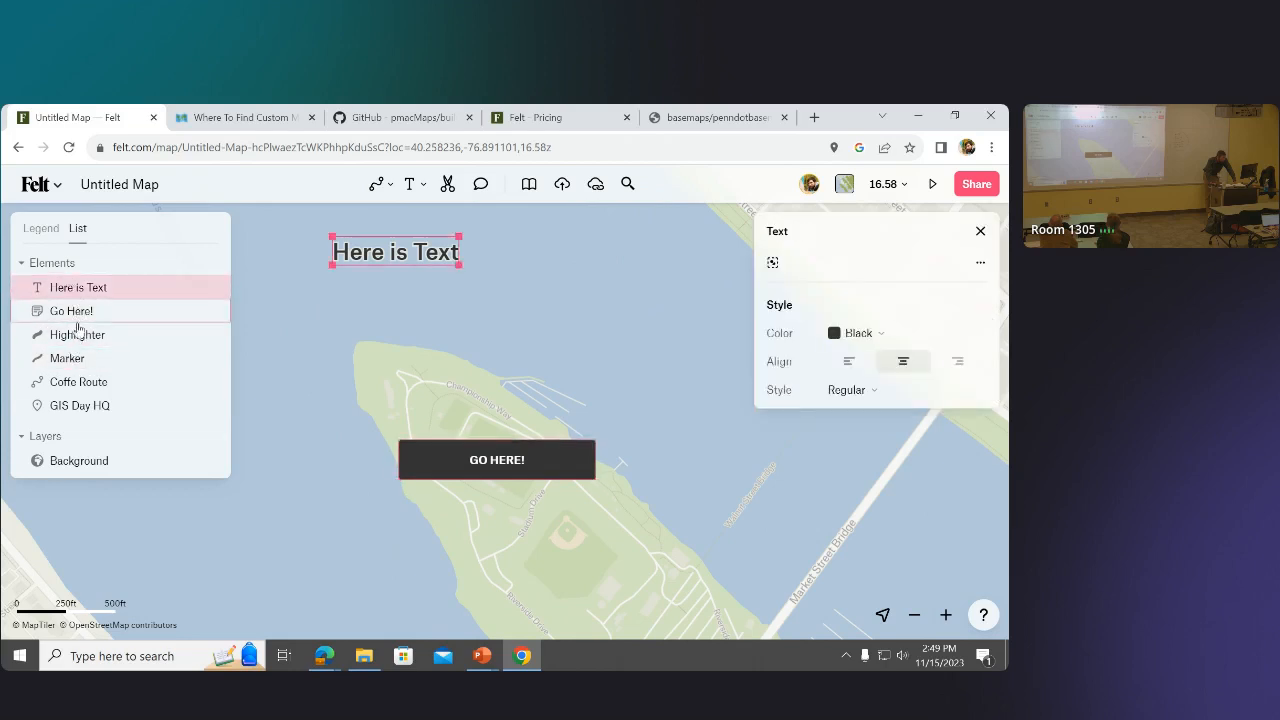
pyautogui.click(80, 336)
pyautogui.click(83, 359)
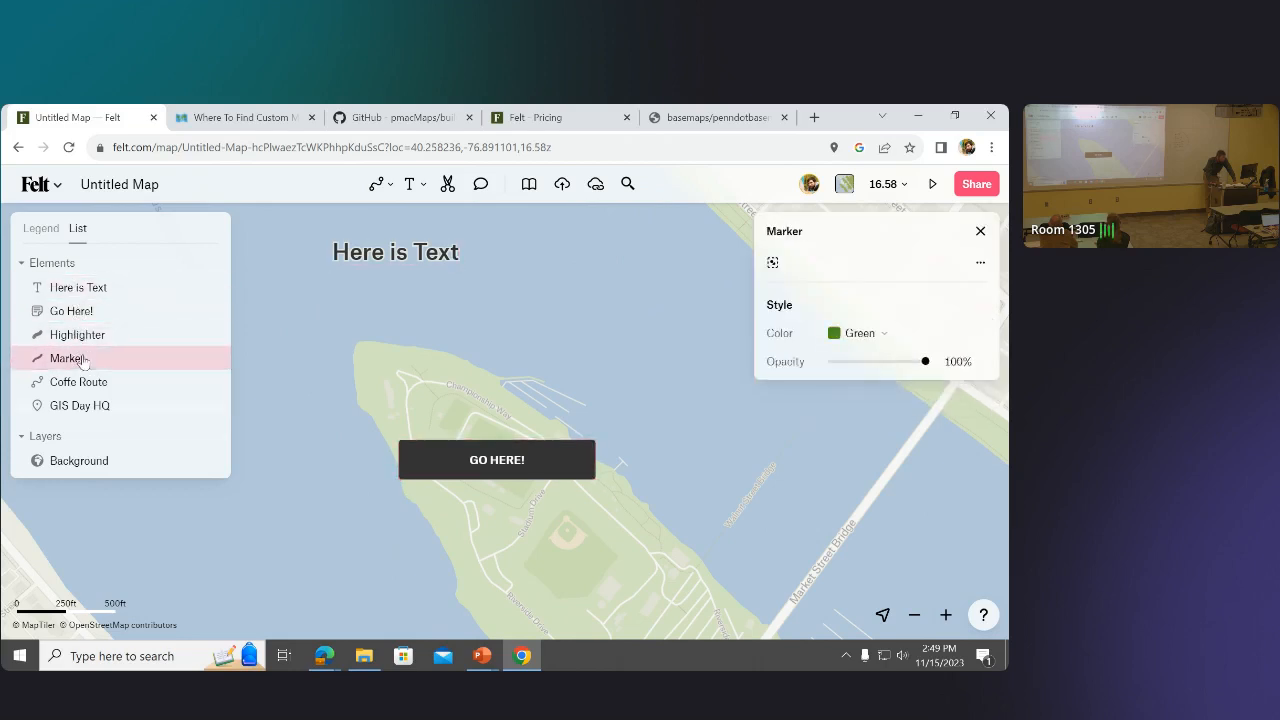
pyautogui.click(424, 188)
pyautogui.click(331, 184)
# Post the comment Add proposed route here on City Island just above the Go Here! note, and leave commenting.
pyautogui.click(481, 184)
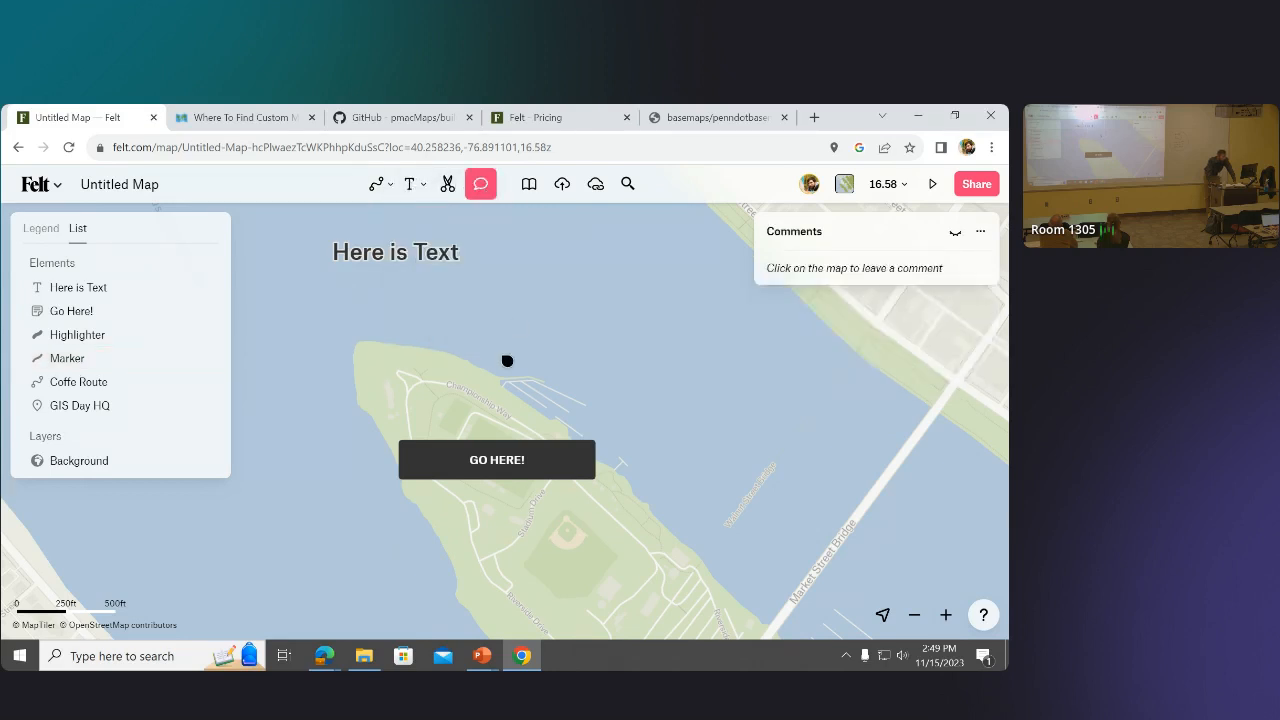
pyautogui.click(487, 396)
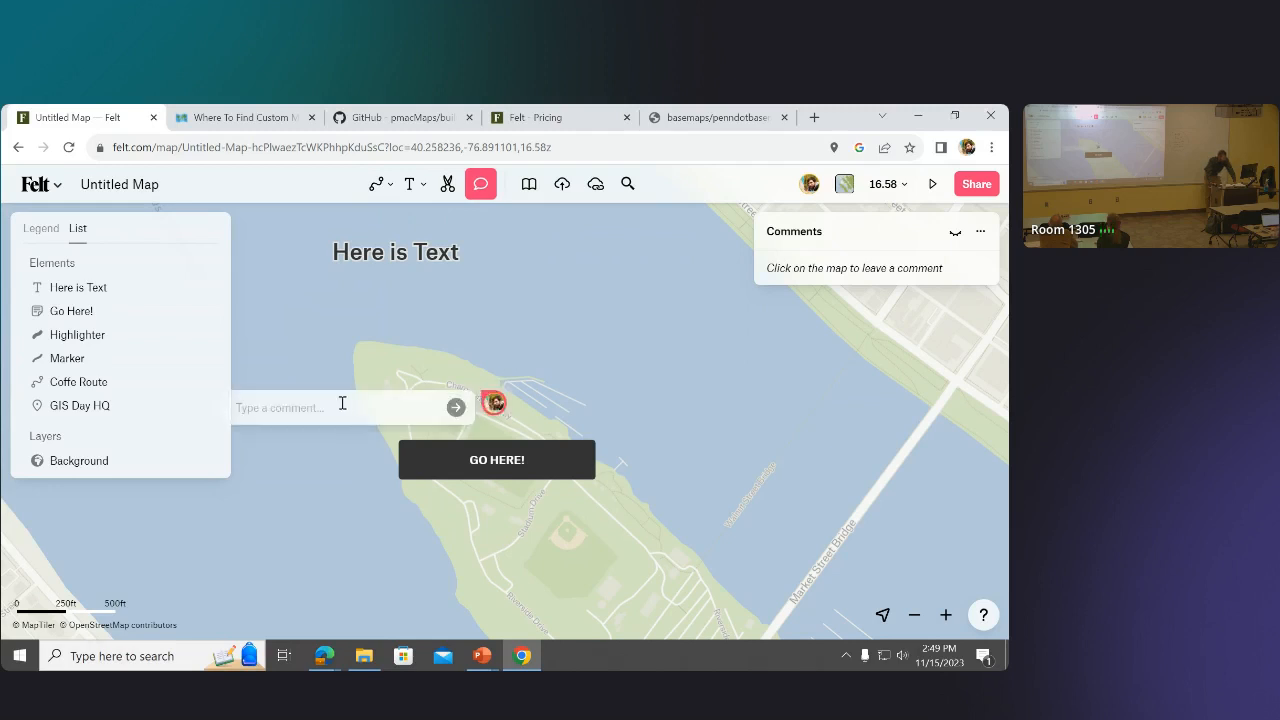
pyautogui.write('Add proposed route here')
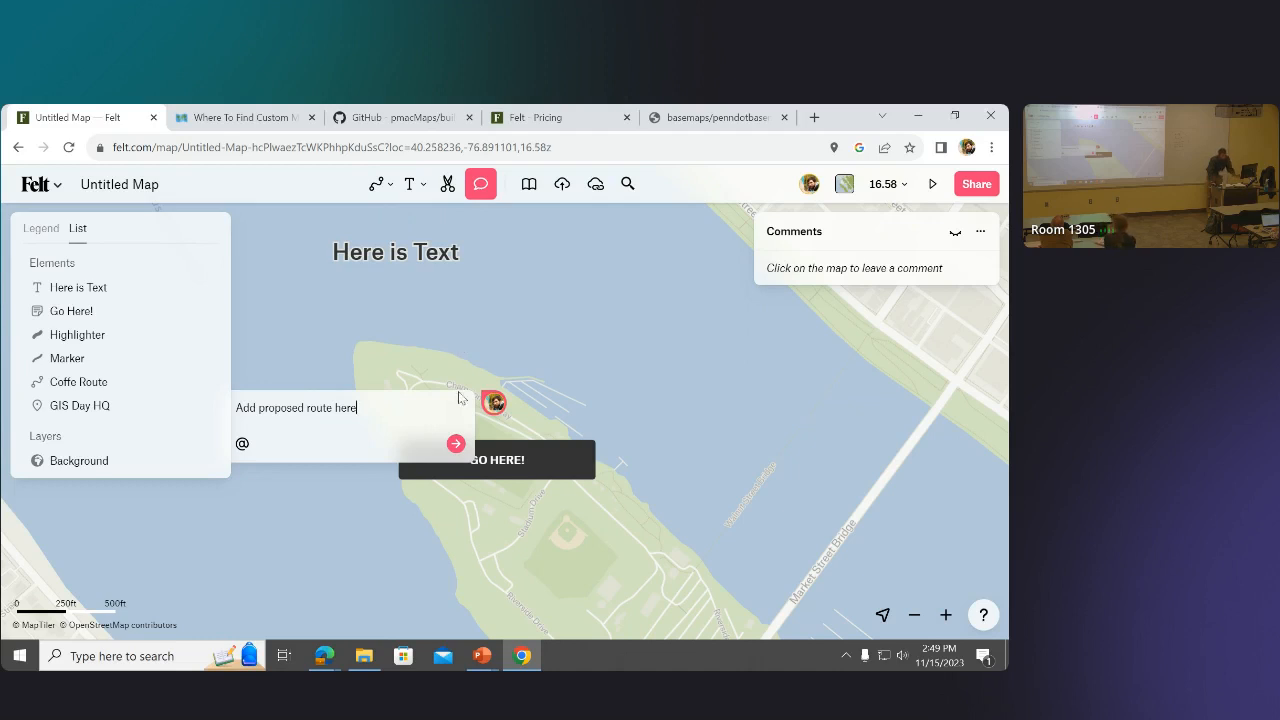
pyautogui.click(455, 443)
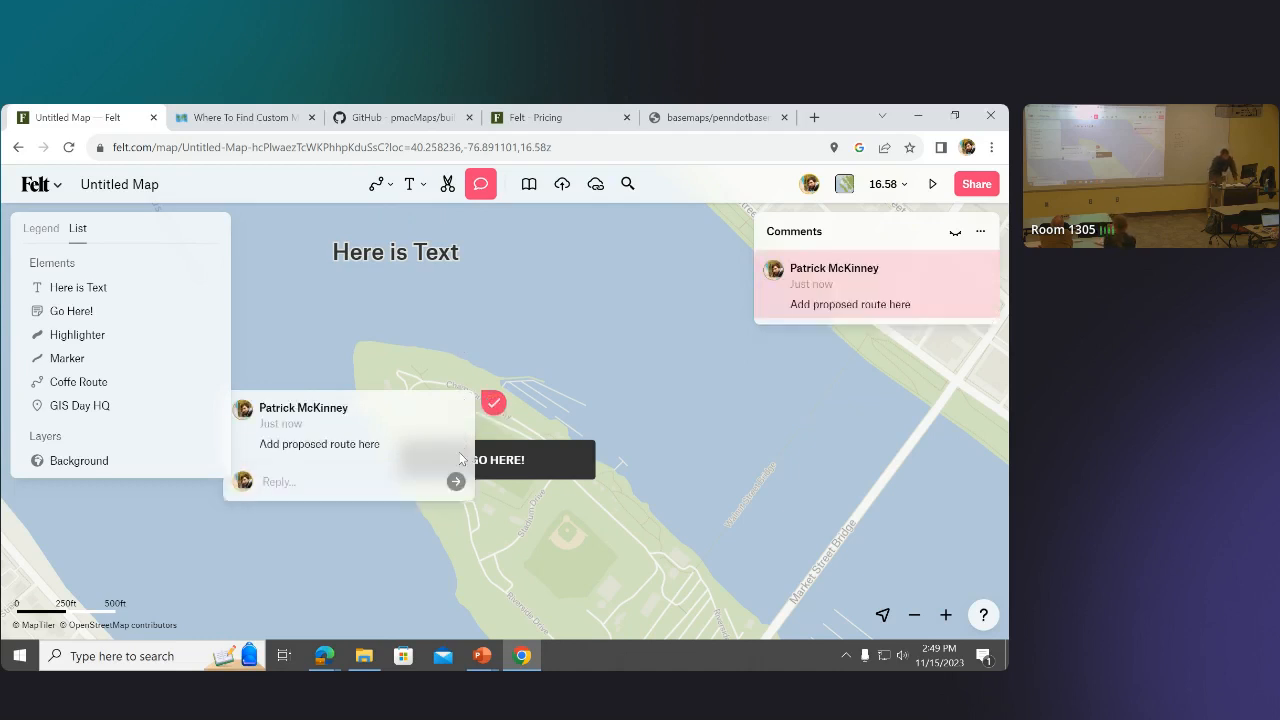
pyautogui.click(625, 268)
pyautogui.moveTo(743, 345); pyautogui.dragTo(303, 337)
pyautogui.click(488, 181)
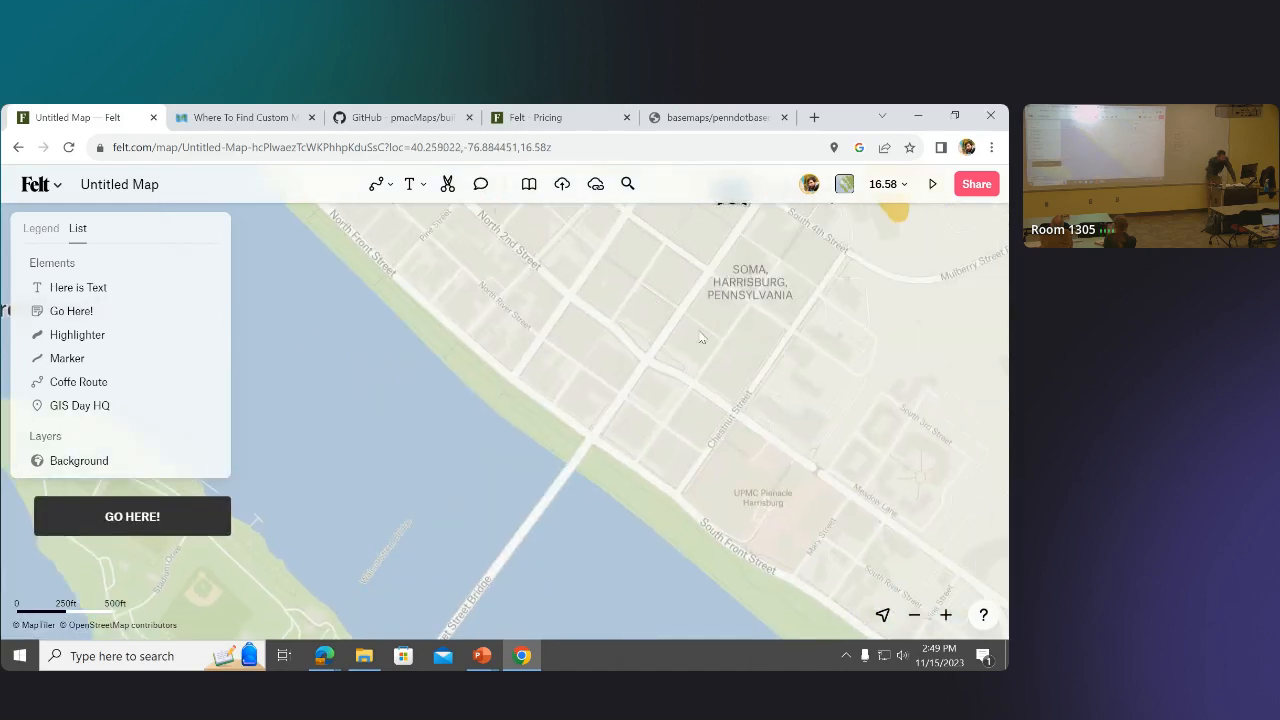
# Extract the building footprint southwest of the GIS Day HQ building as a black polygon.
pyautogui.moveTo(831, 370); pyautogui.dragTo(557, 543)
pyautogui.scroll(6, 450, 366)
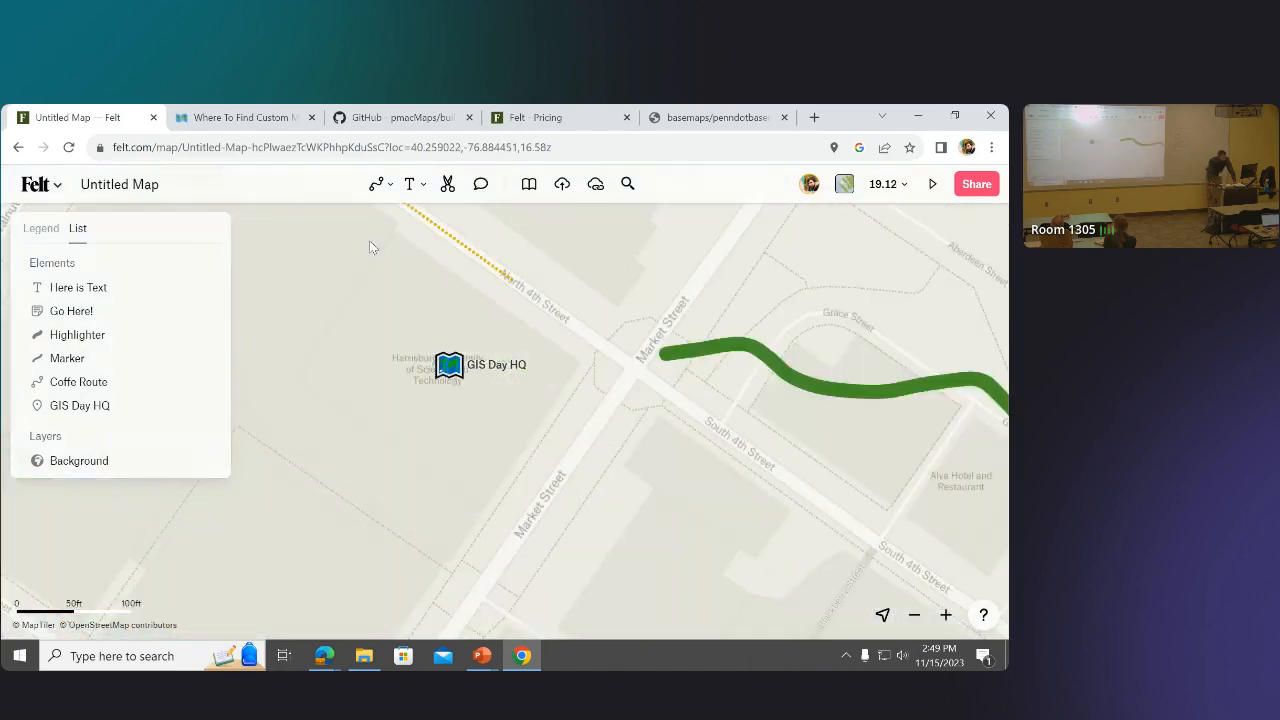
pyautogui.click(447, 184)
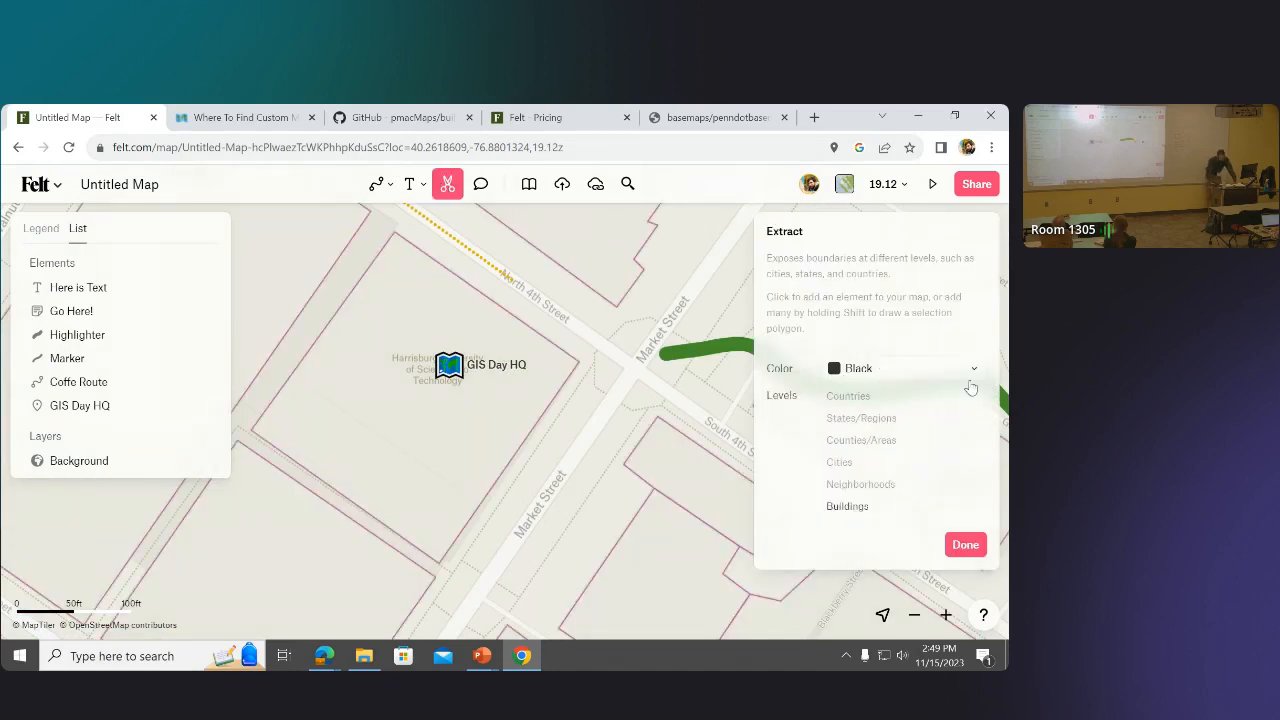
pyautogui.click(966, 380)
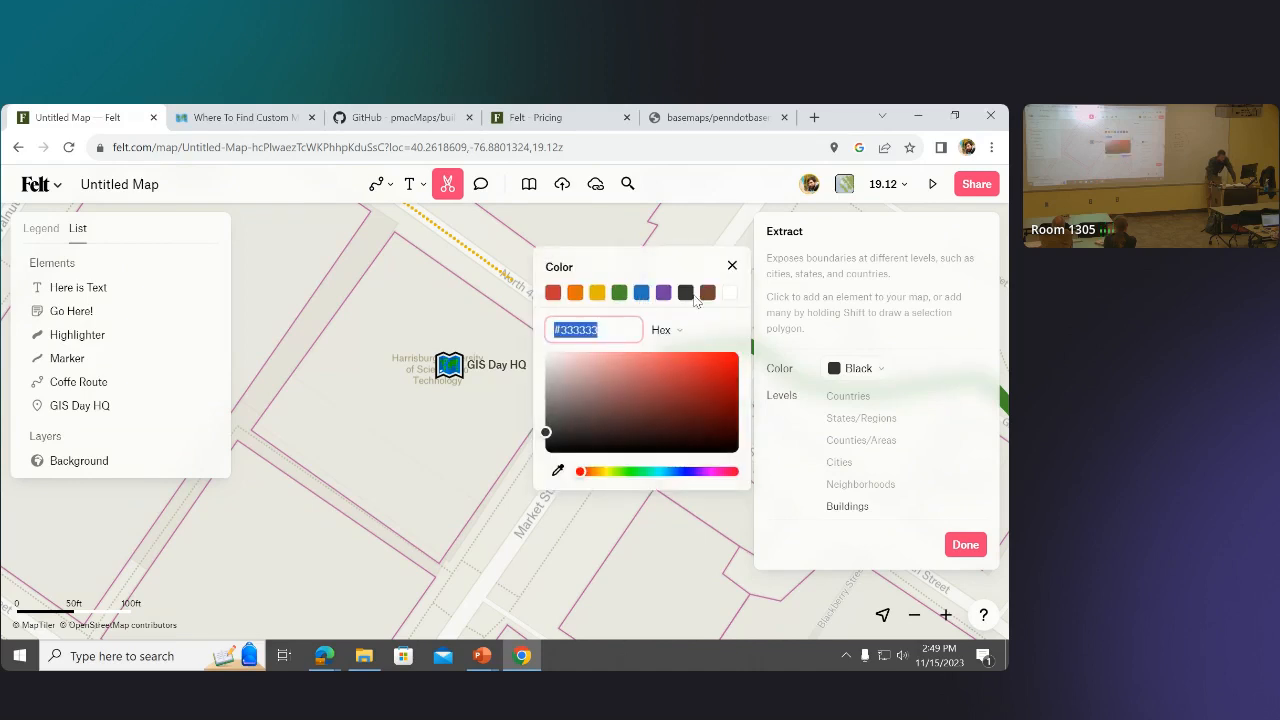
pyautogui.click(403, 334)
pyautogui.scroll(-3, 403, 322)
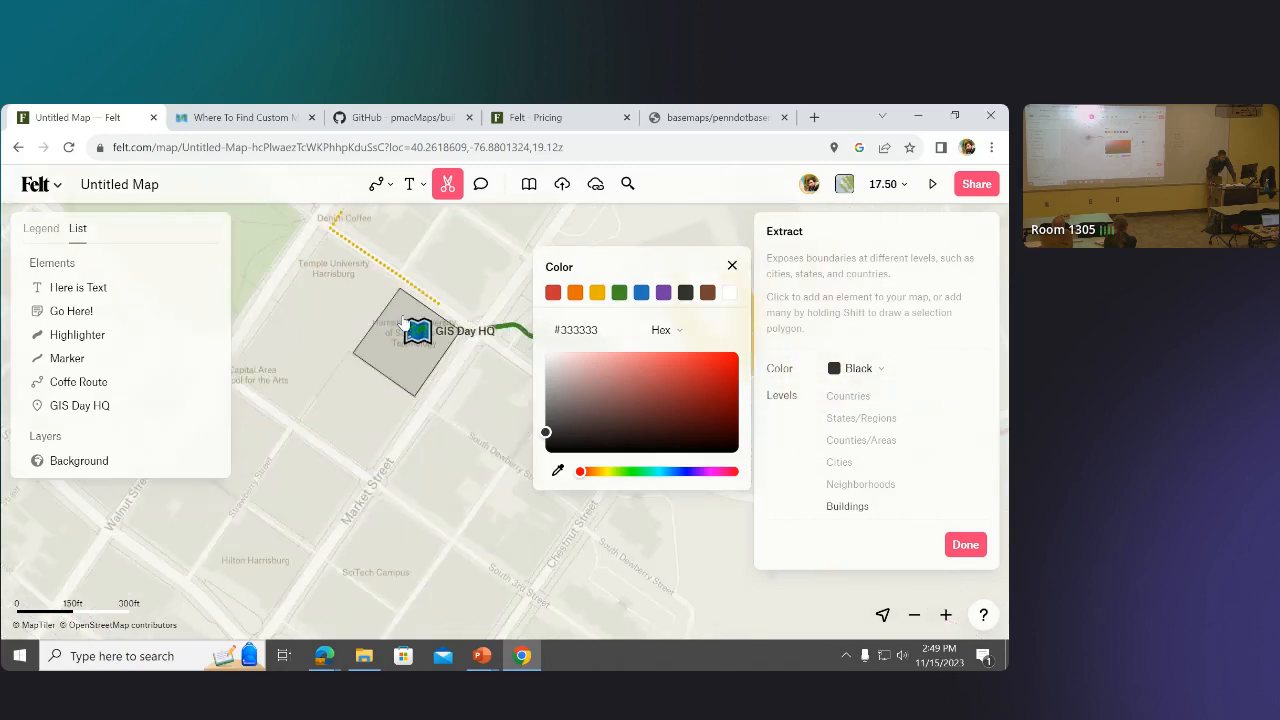
pyautogui.scroll(2, 375, 350)
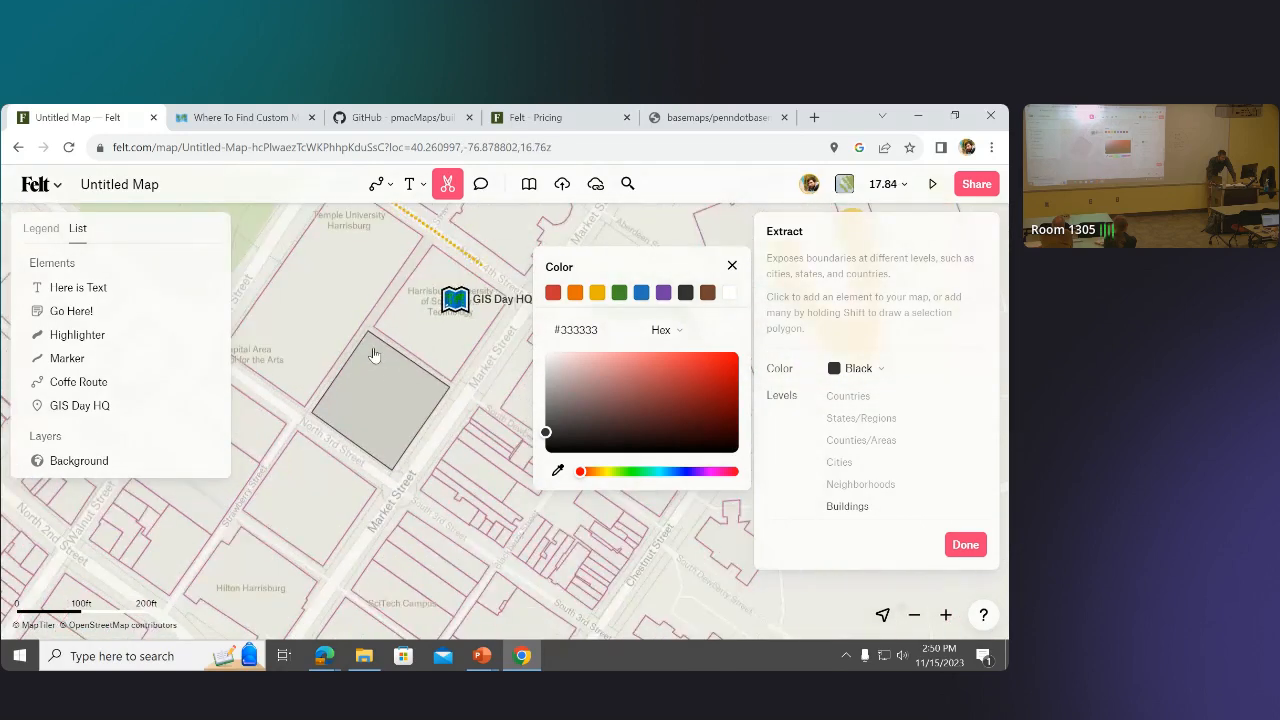
pyautogui.scroll(-1, 373, 355)
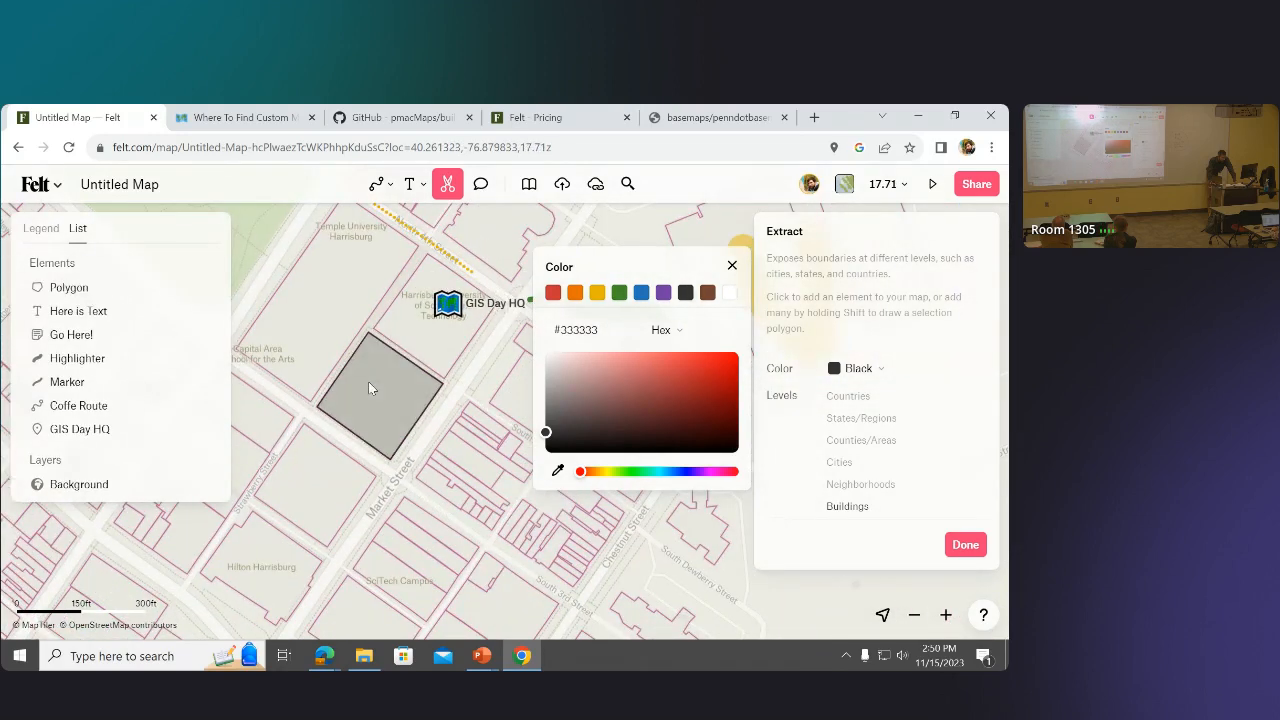
# Set the extraction color to orange for boundaries taken at the neighborhood level around downtown Harrisburg.
pyautogui.scroll(-5, 368, 385)
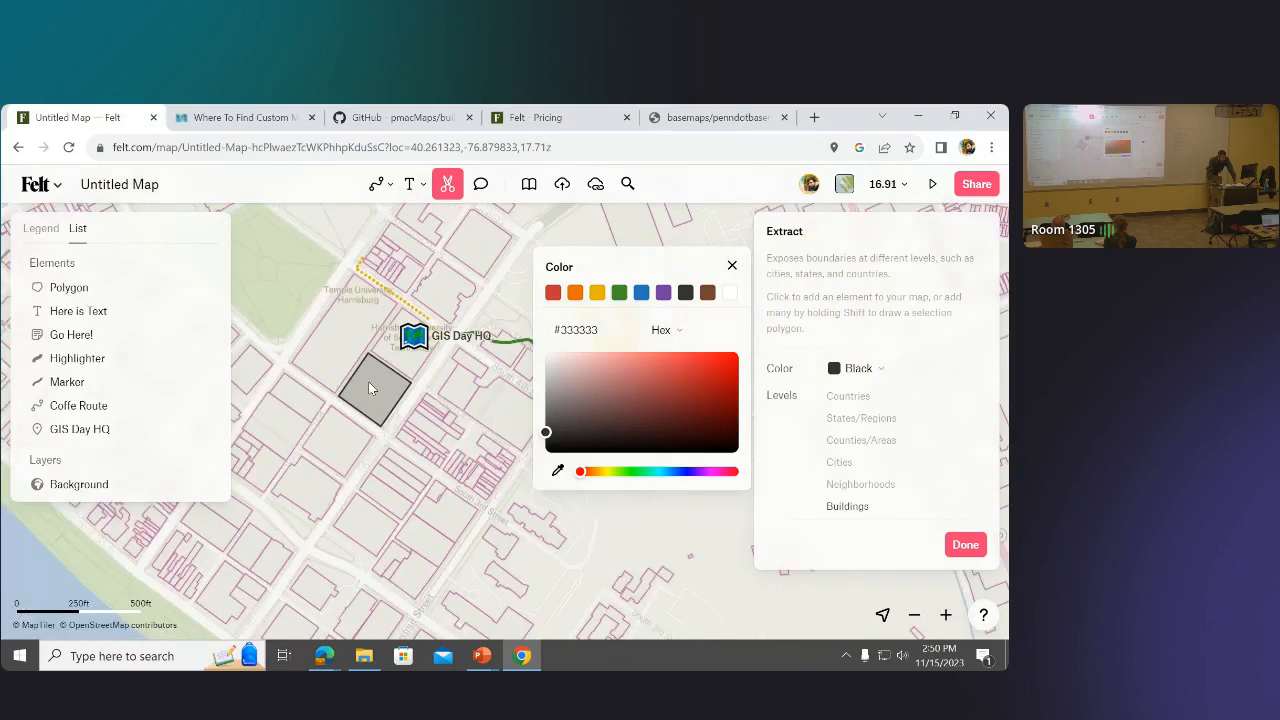
pyautogui.scroll(-2, 368, 385)
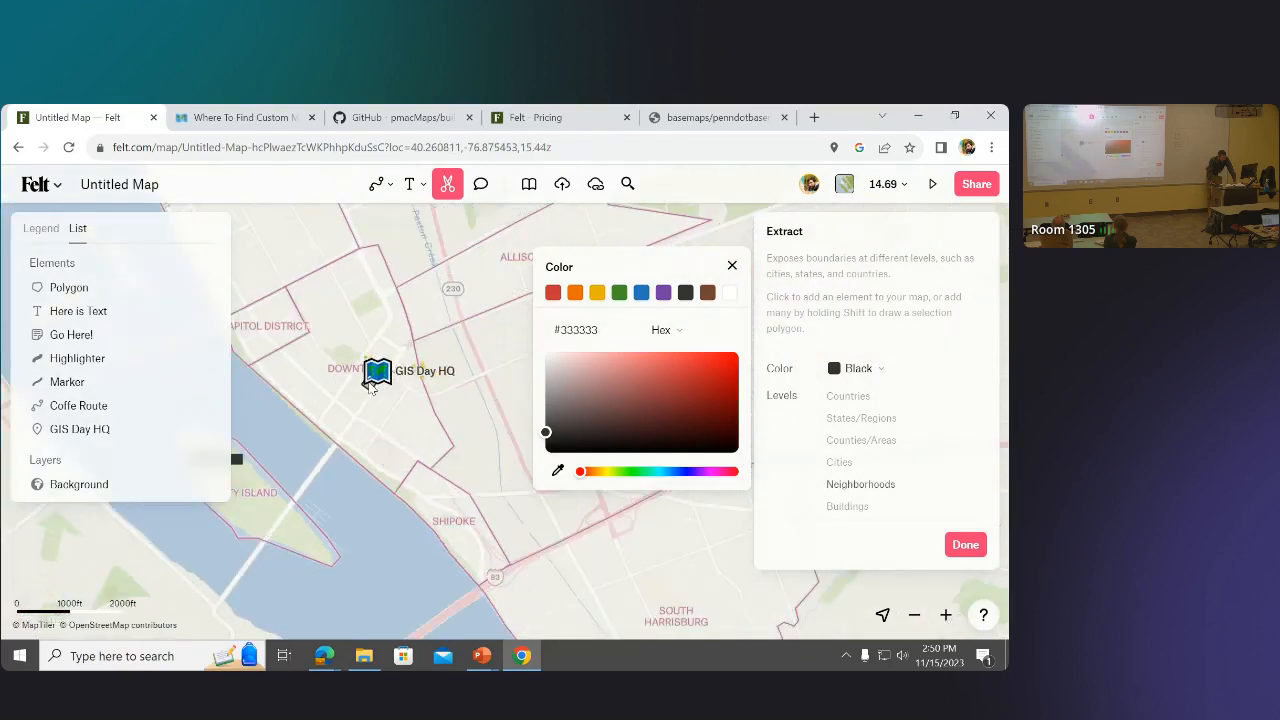
pyautogui.click(873, 370)
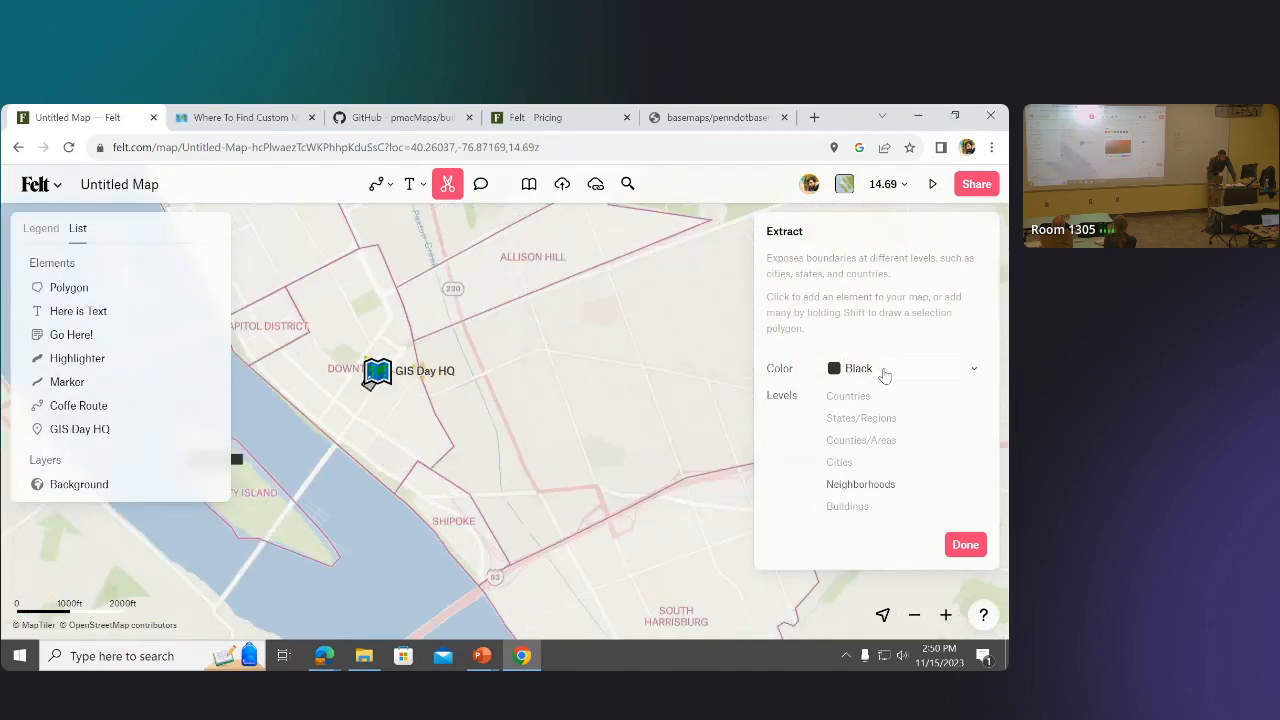
pyautogui.click(877, 380)
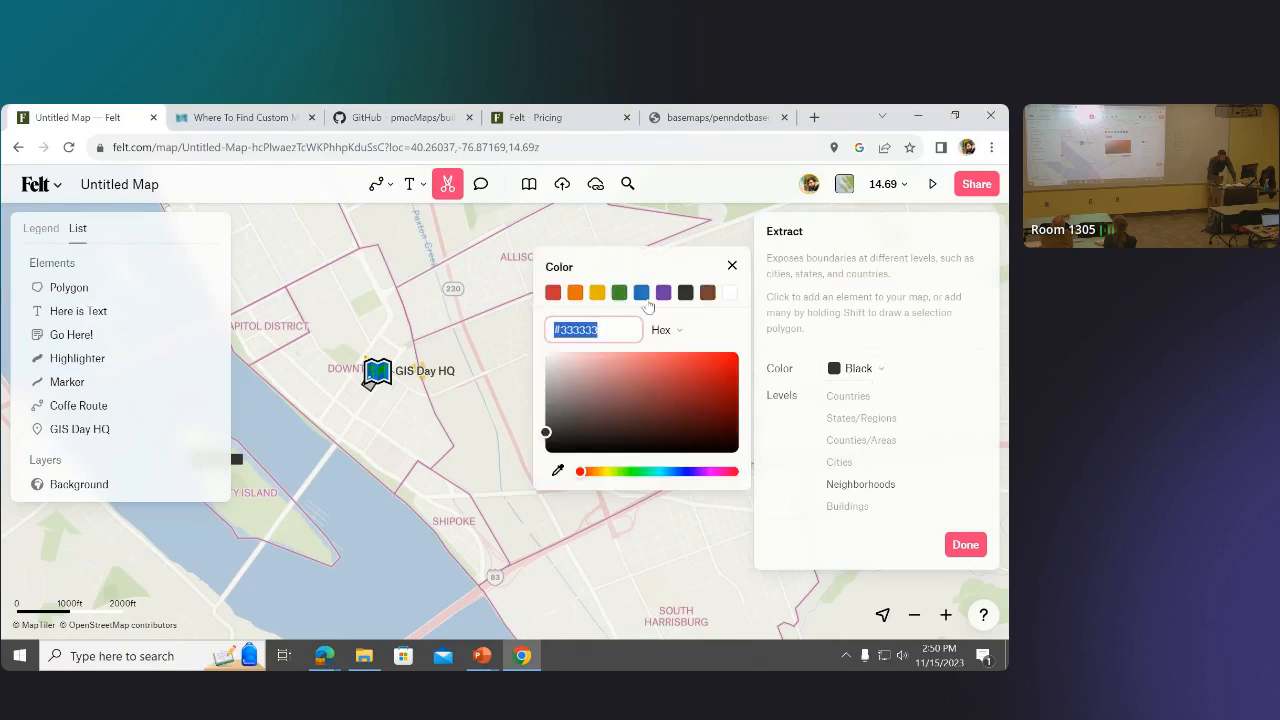
pyautogui.click(575, 292)
pyautogui.click(410, 391)
# Extract the Dauphin County boundary at the Counties/Areas level as an orange polygon.
pyautogui.scroll(-3, 391, 377)
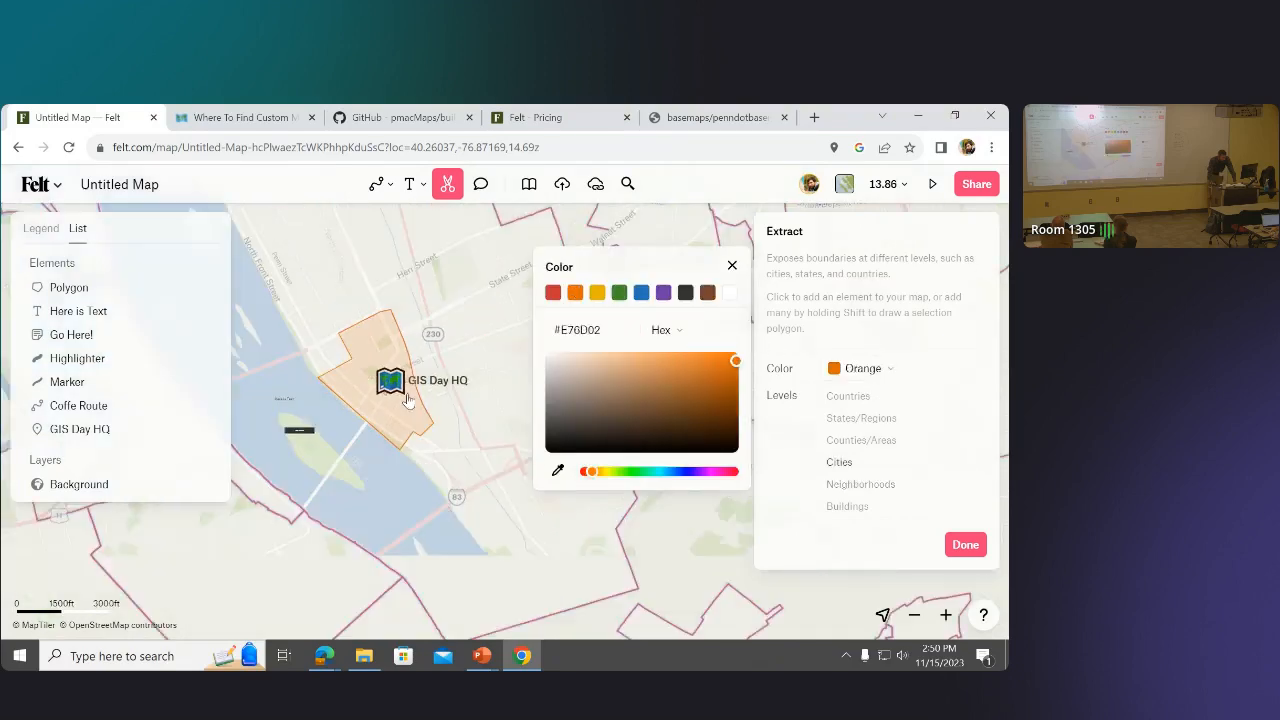
pyautogui.scroll(2, 418, 398)
pyautogui.scroll(1, 425, 395)
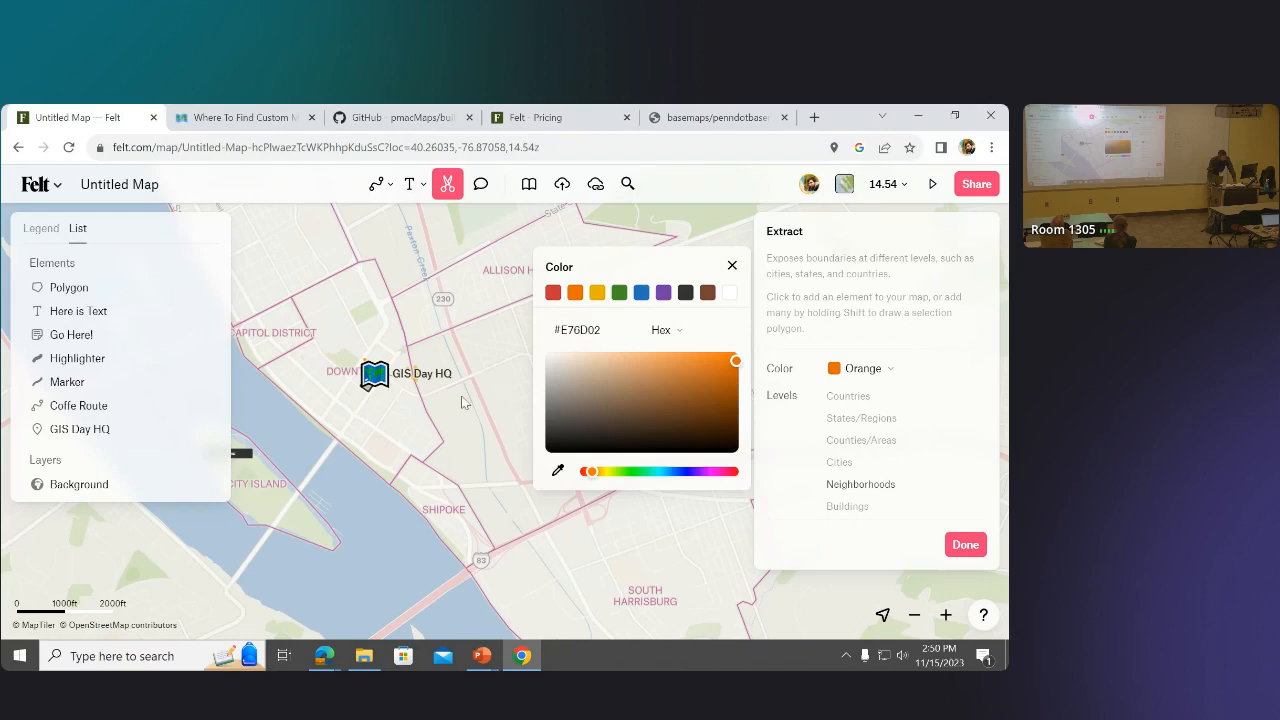
pyautogui.moveTo(461, 398); pyautogui.dragTo(473, 270)
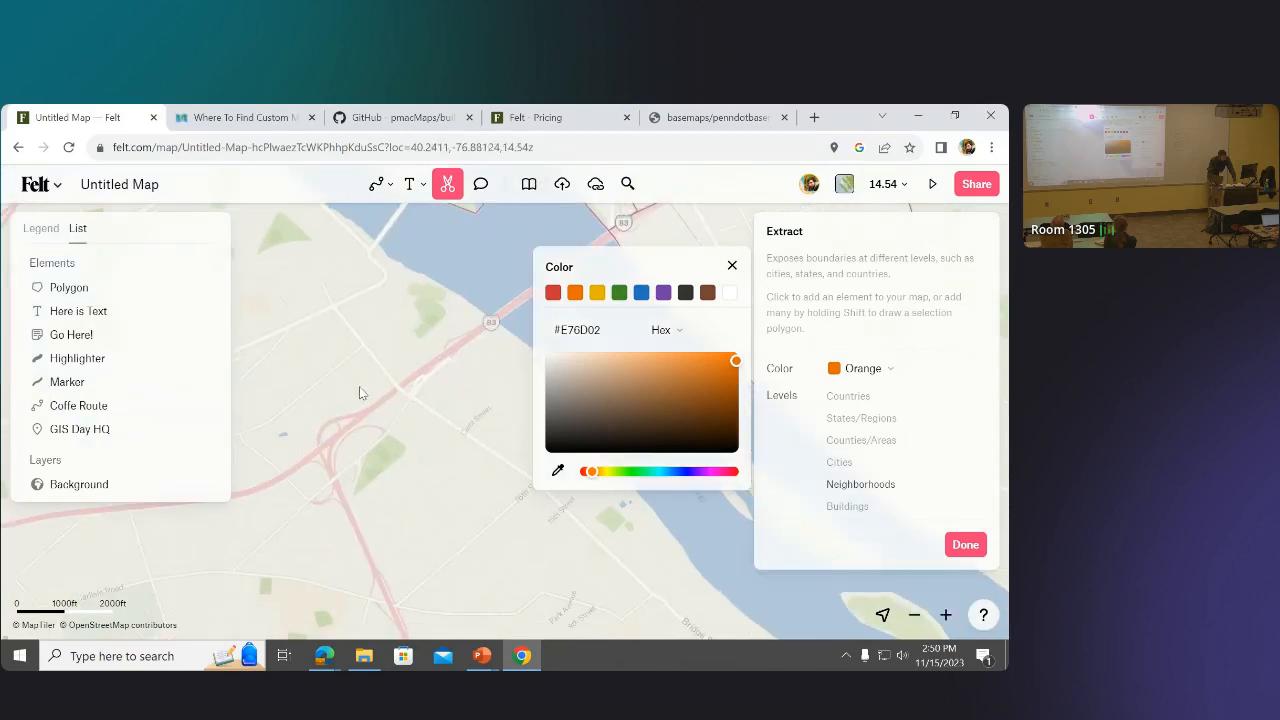
pyautogui.scroll(-10, 428, 452)
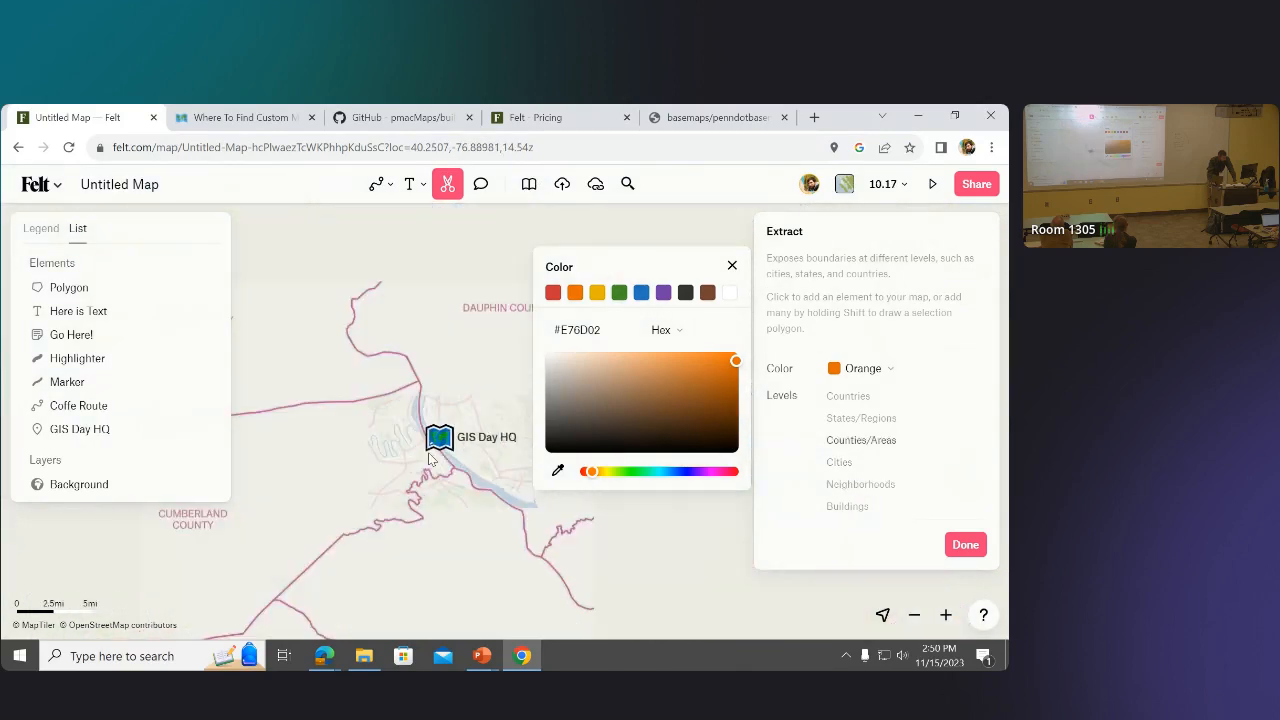
pyautogui.scroll(-8, 428, 452)
pyautogui.scroll(8, 436, 427)
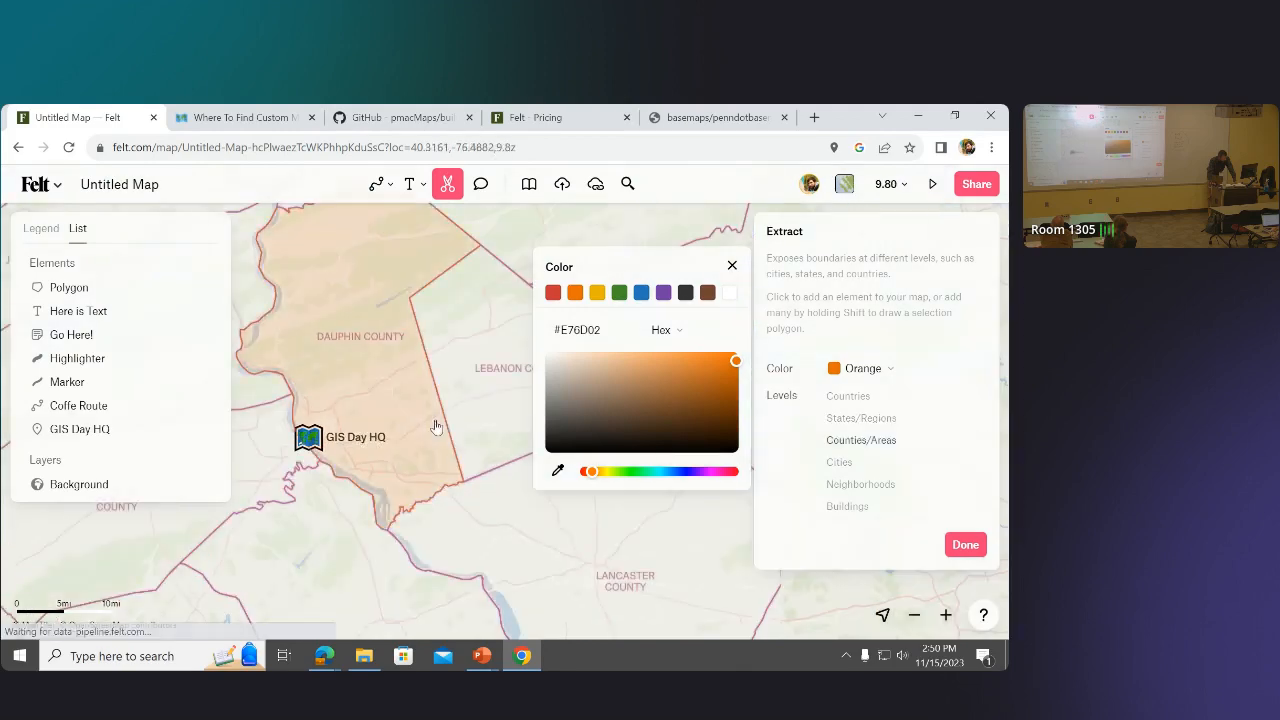
pyautogui.click(436, 427)
# Extract the Stadium District neighborhood in northwest Lancaster as an orange polygon.
pyautogui.scroll(5, 445, 440)
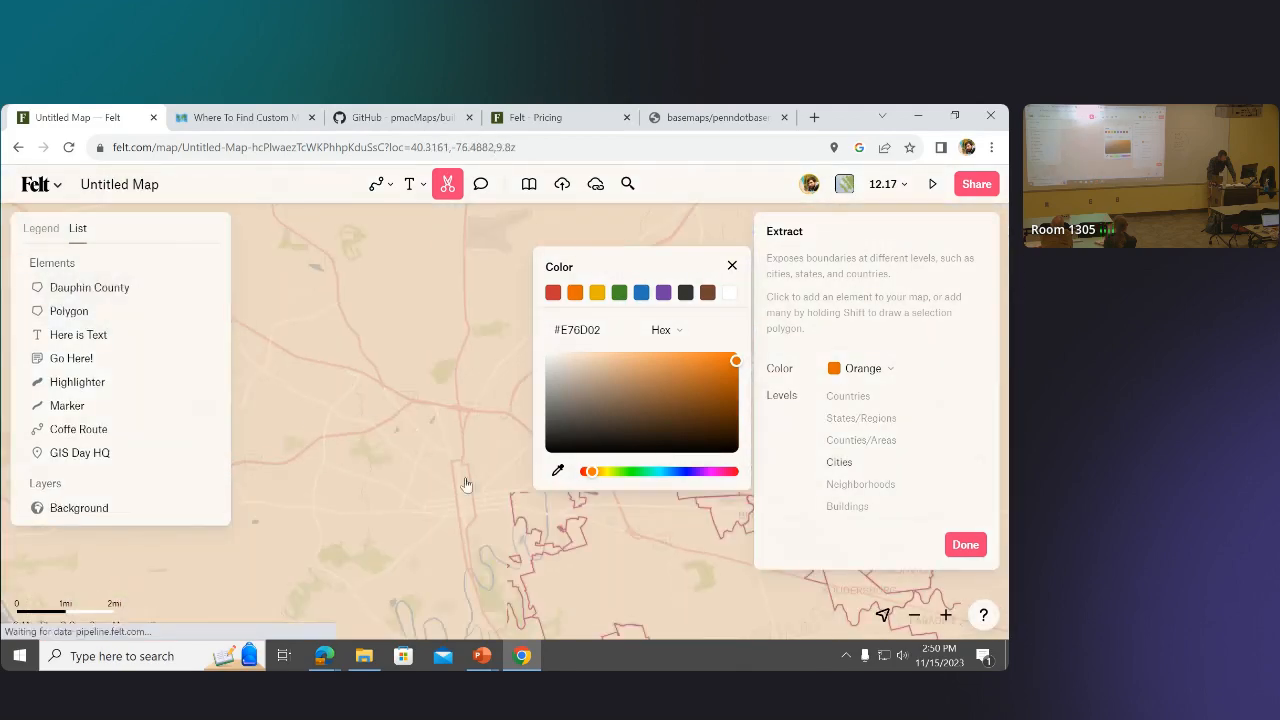
pyautogui.scroll(6, 465, 484)
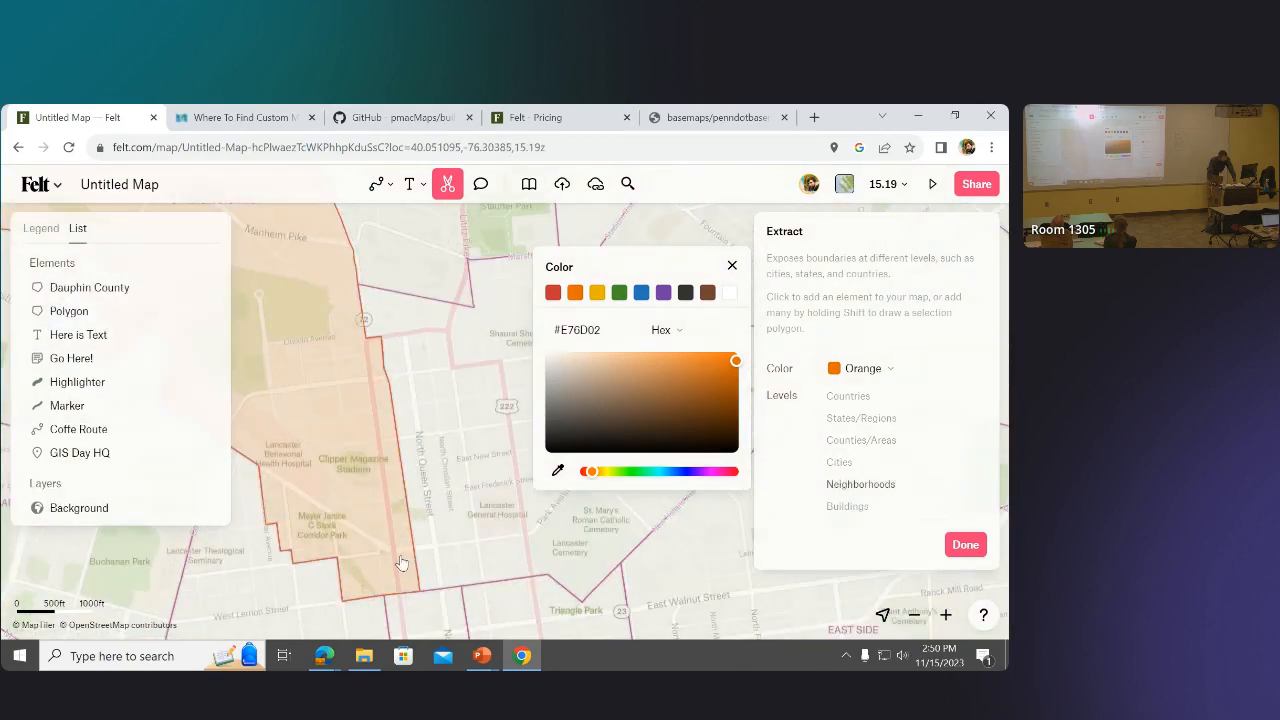
pyautogui.moveTo(400, 563); pyautogui.dragTo(474, 322)
pyautogui.click(468, 325)
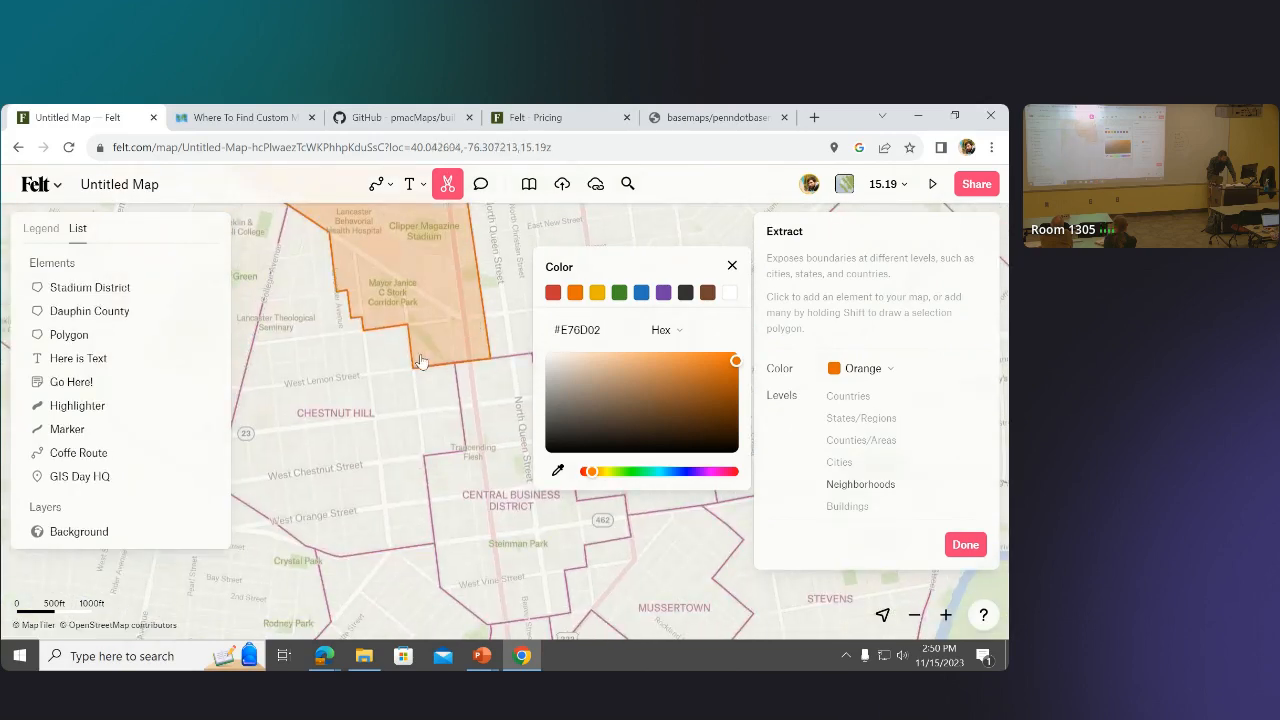
# Examine the city-level boundaries from Lancaster southwest to Millersville.
pyautogui.scroll(-5, 421, 362)
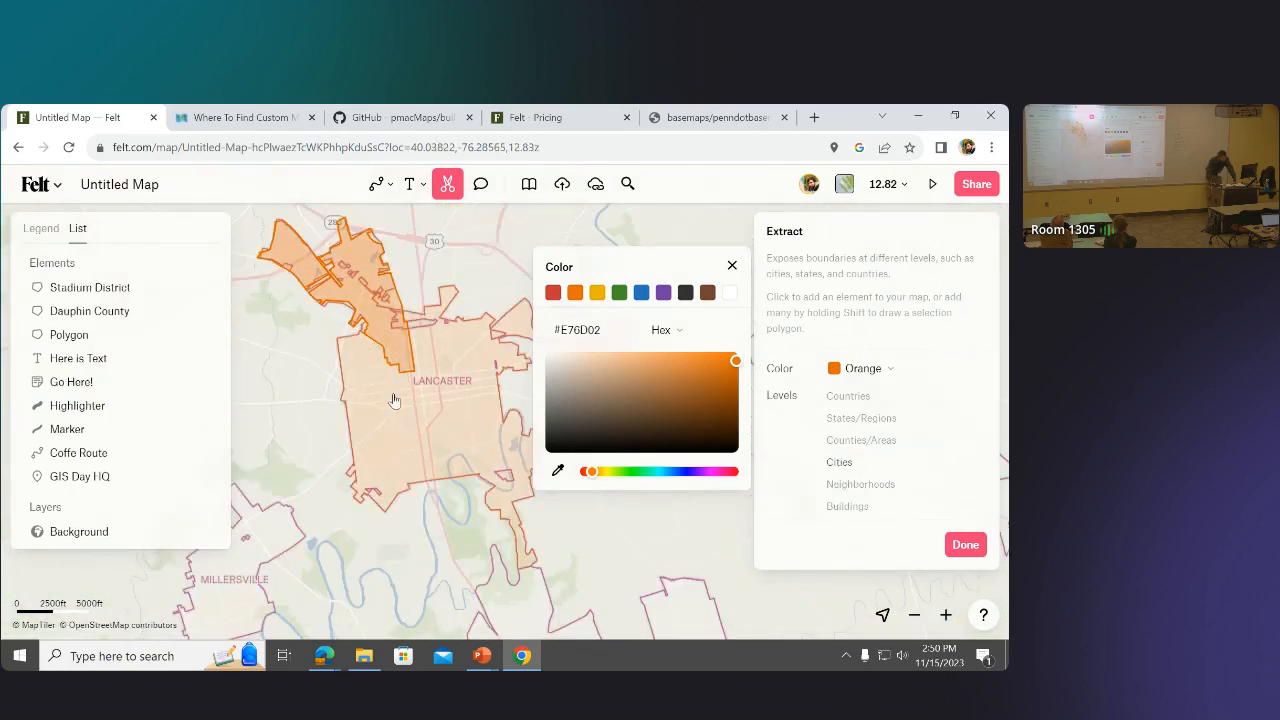
pyautogui.moveTo(325, 451); pyautogui.dragTo(434, 311)
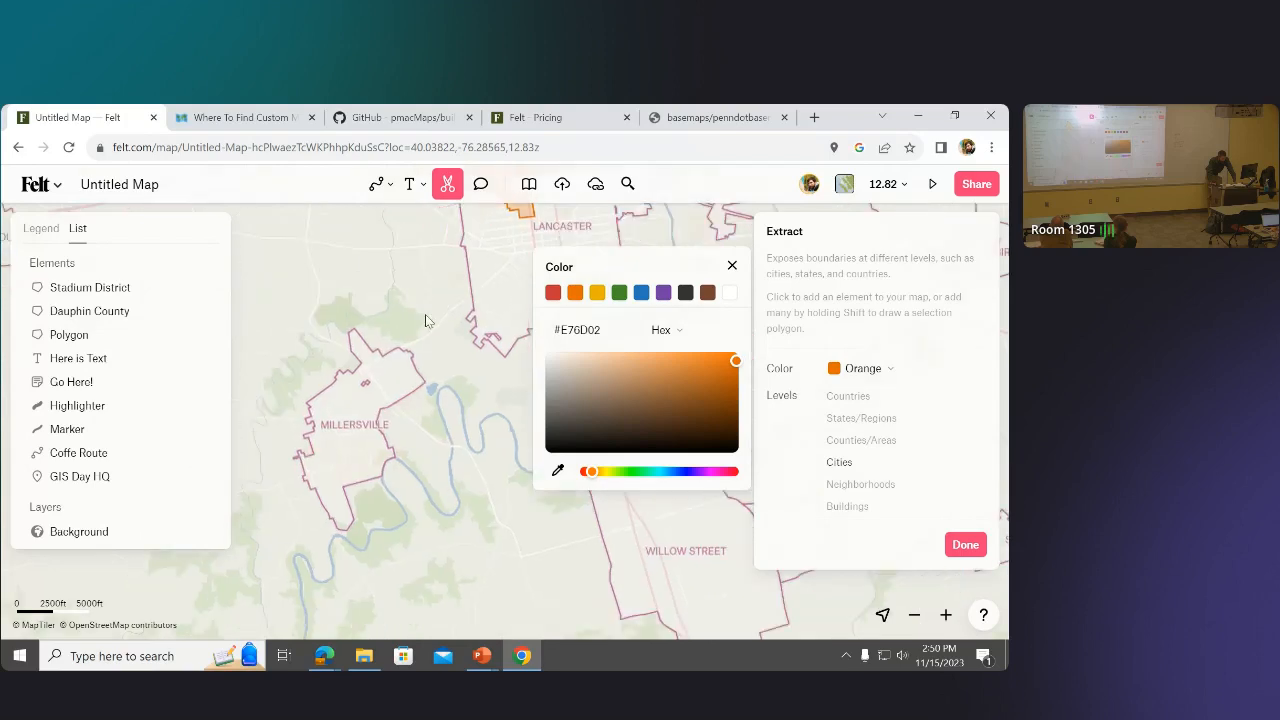
# Examine the extractable city boundaries from Lancaster and Millersville across to York and the Harrisburg area.
pyautogui.scroll(-2, 428, 474)
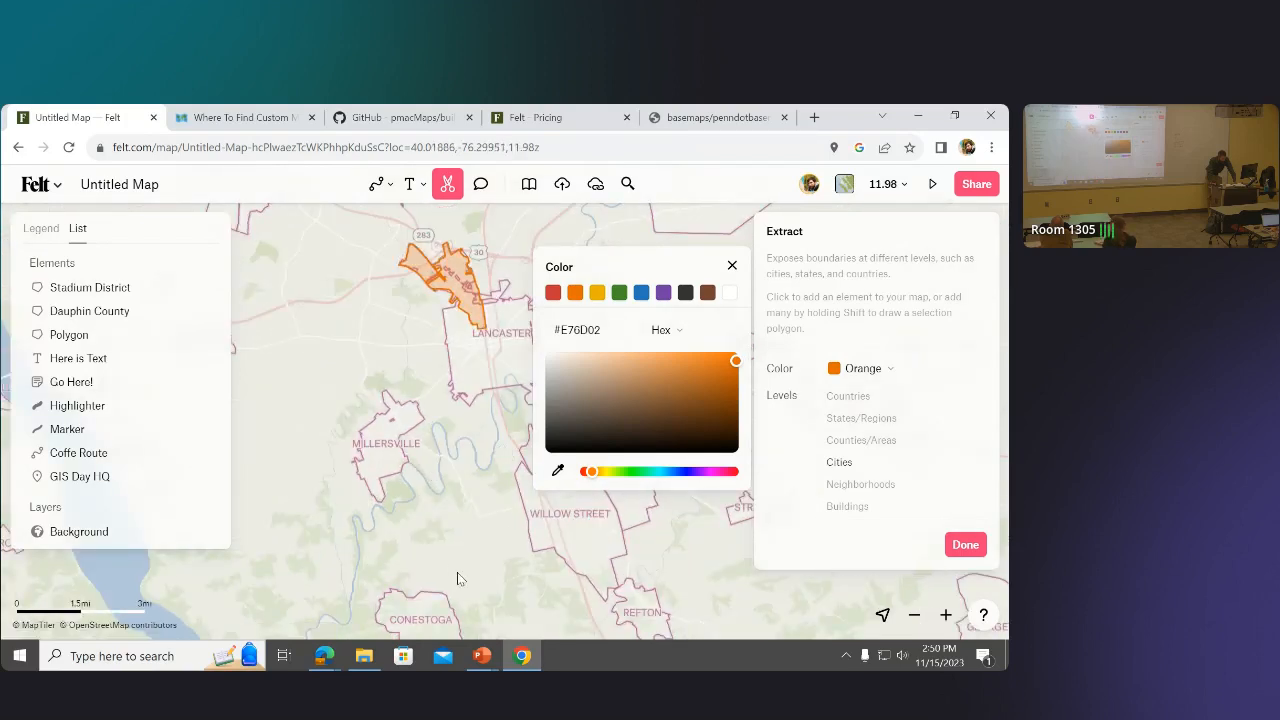
pyautogui.moveTo(457, 572); pyautogui.dragTo(340, 407)
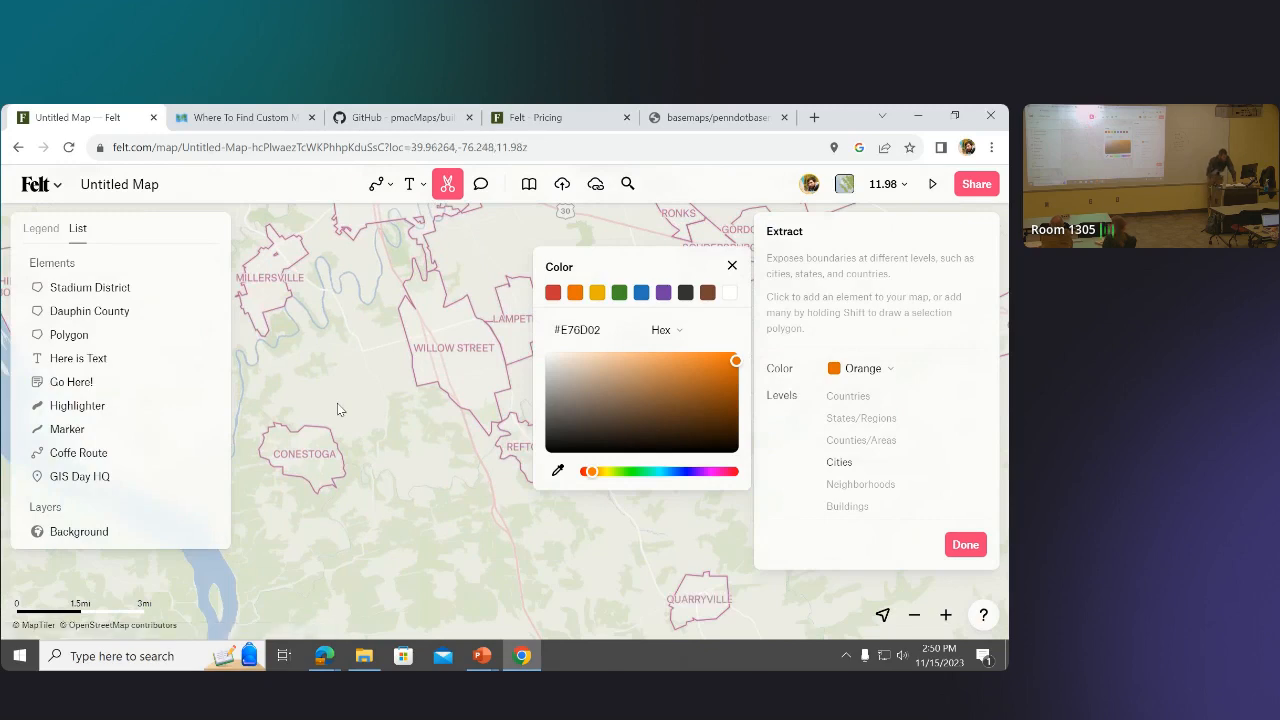
pyautogui.moveTo(311, 353); pyautogui.dragTo(455, 565)
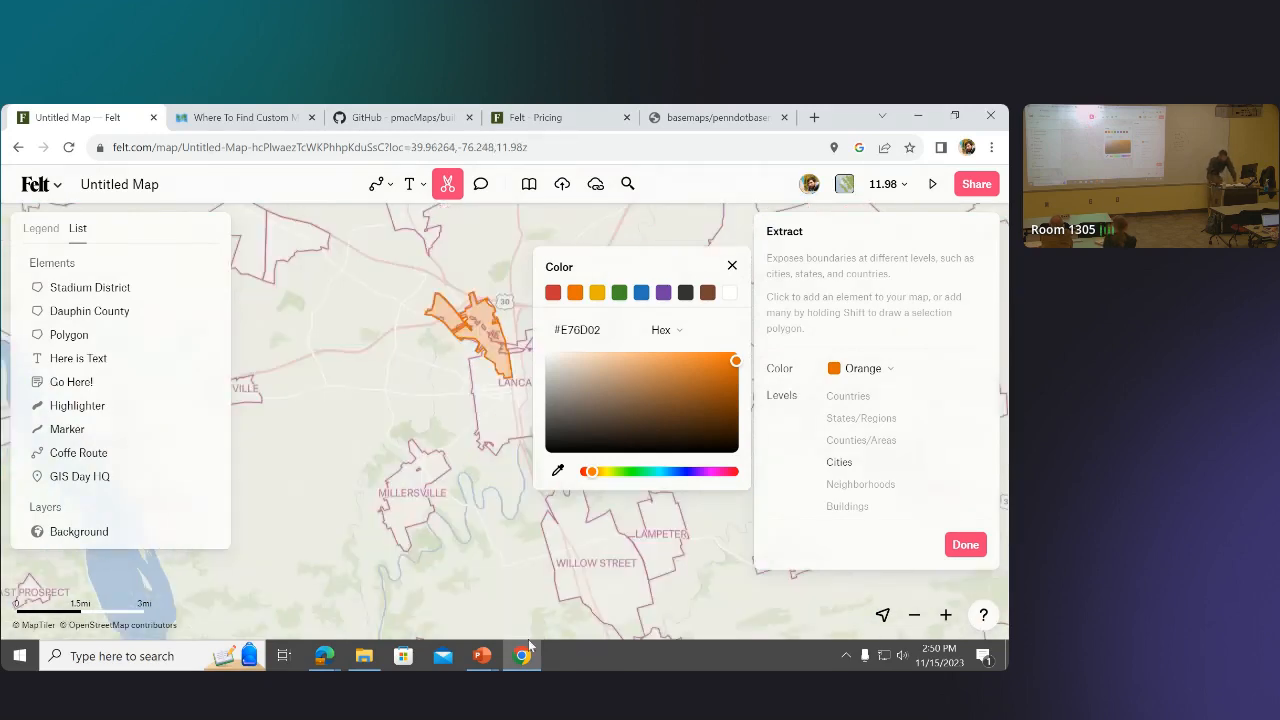
pyautogui.moveTo(250, 422); pyautogui.dragTo(232, 487)
pyautogui.click(397, 396)
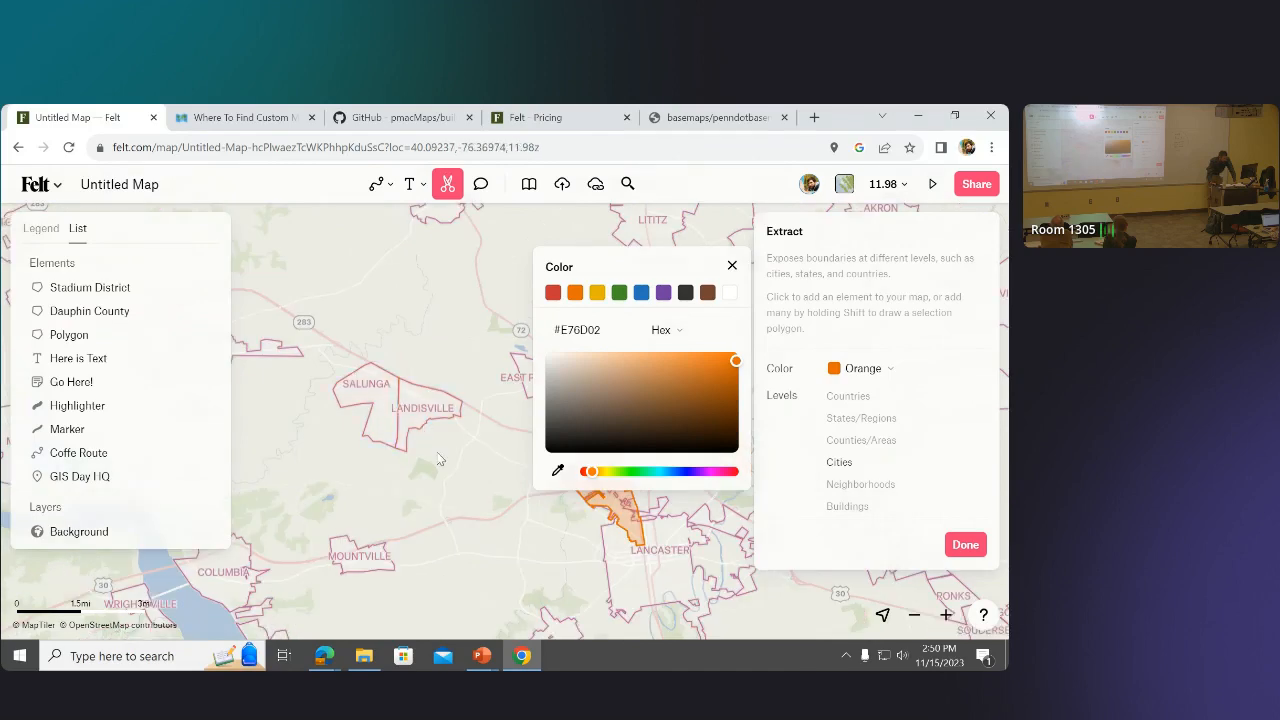
pyautogui.moveTo(383, 487); pyautogui.dragTo(548, 445)
pyautogui.moveTo(392, 442); pyautogui.dragTo(562, 375)
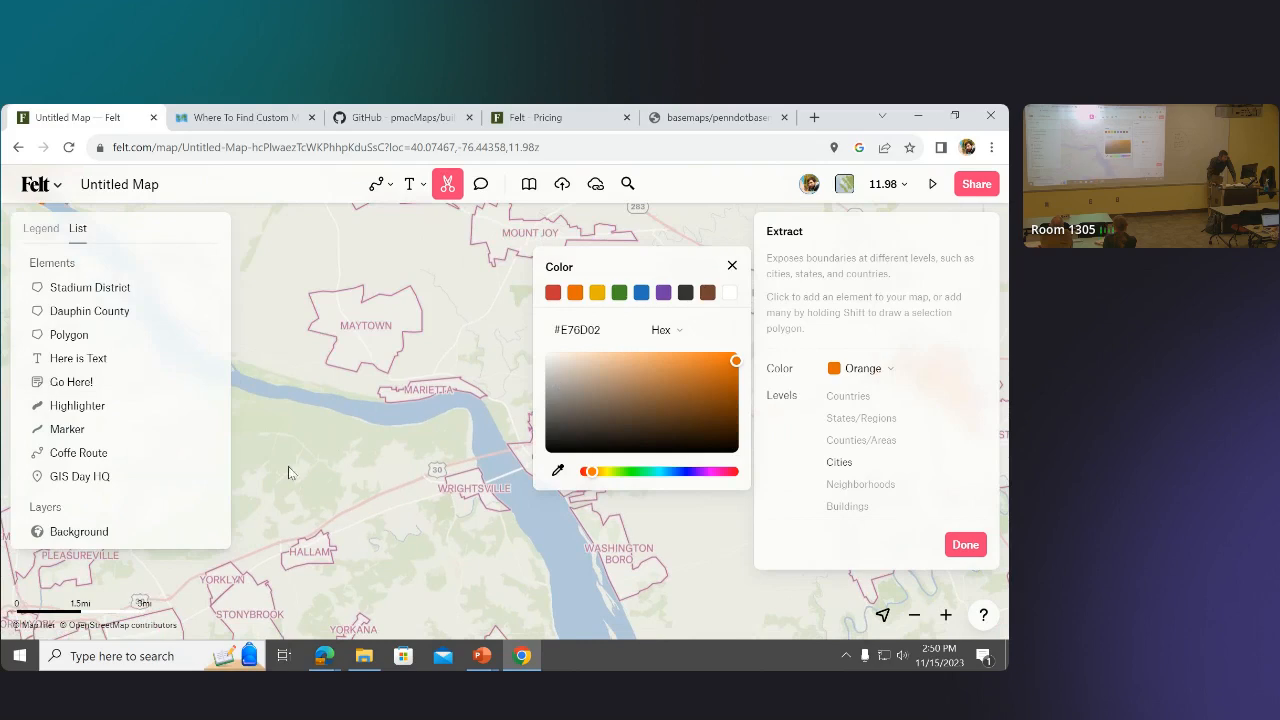
pyautogui.moveTo(288, 466); pyautogui.dragTo(525, 508)
pyautogui.moveTo(306, 414); pyautogui.dragTo(479, 563)
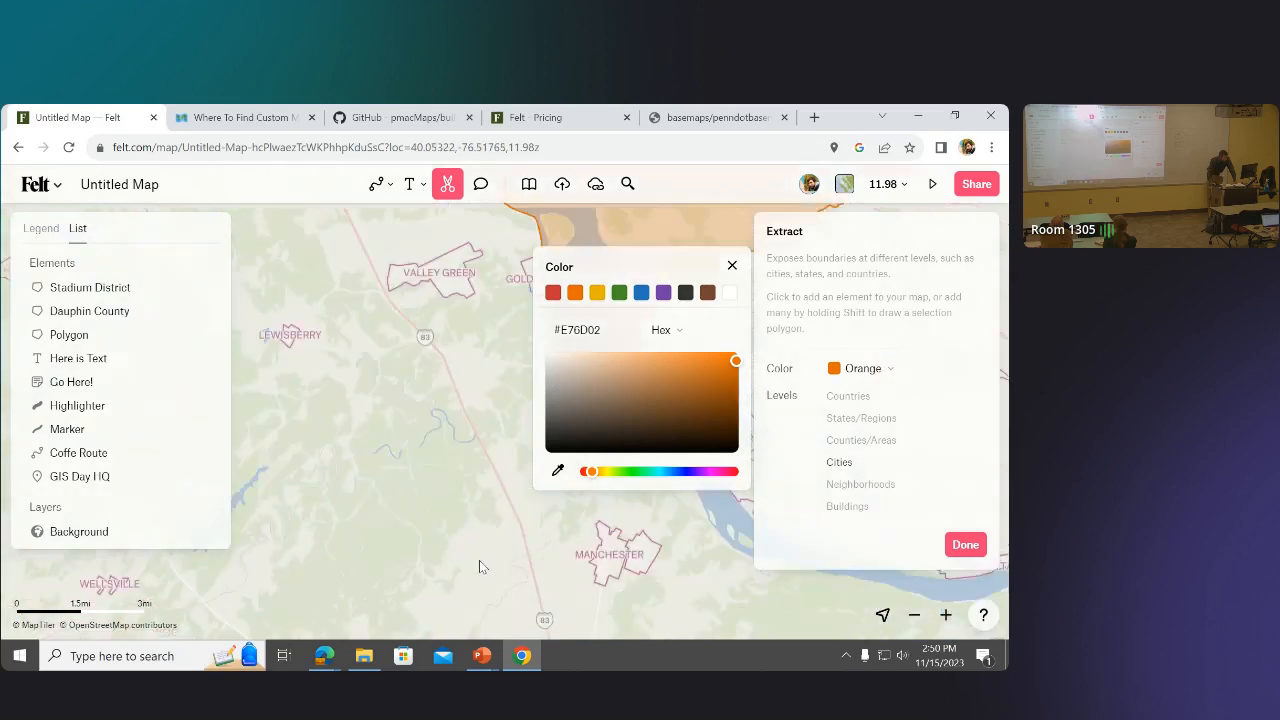
pyautogui.moveTo(356, 470); pyautogui.dragTo(405, 620)
pyautogui.moveTo(343, 434); pyautogui.dragTo(516, 472)
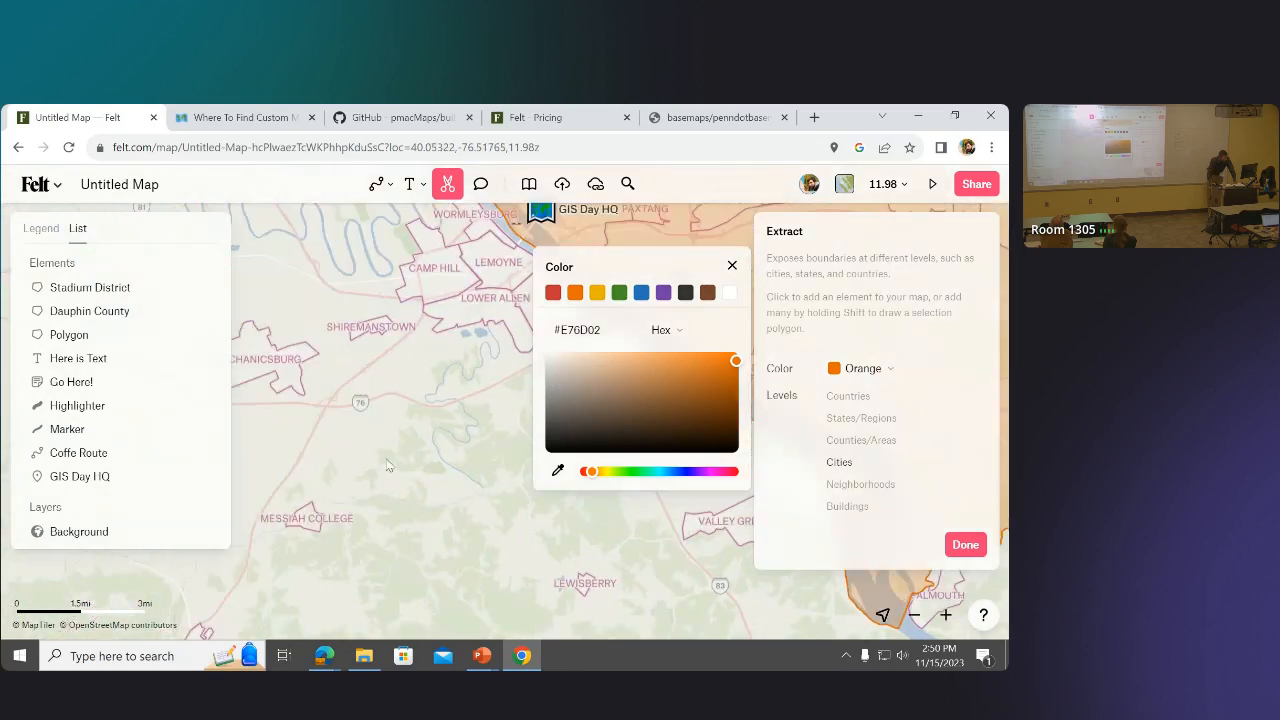
pyautogui.moveTo(388, 460); pyautogui.dragTo(508, 503)
# Extract York County as an orange boundary element at the Counties/Areas level.
pyautogui.scroll(-4, 530, 537)
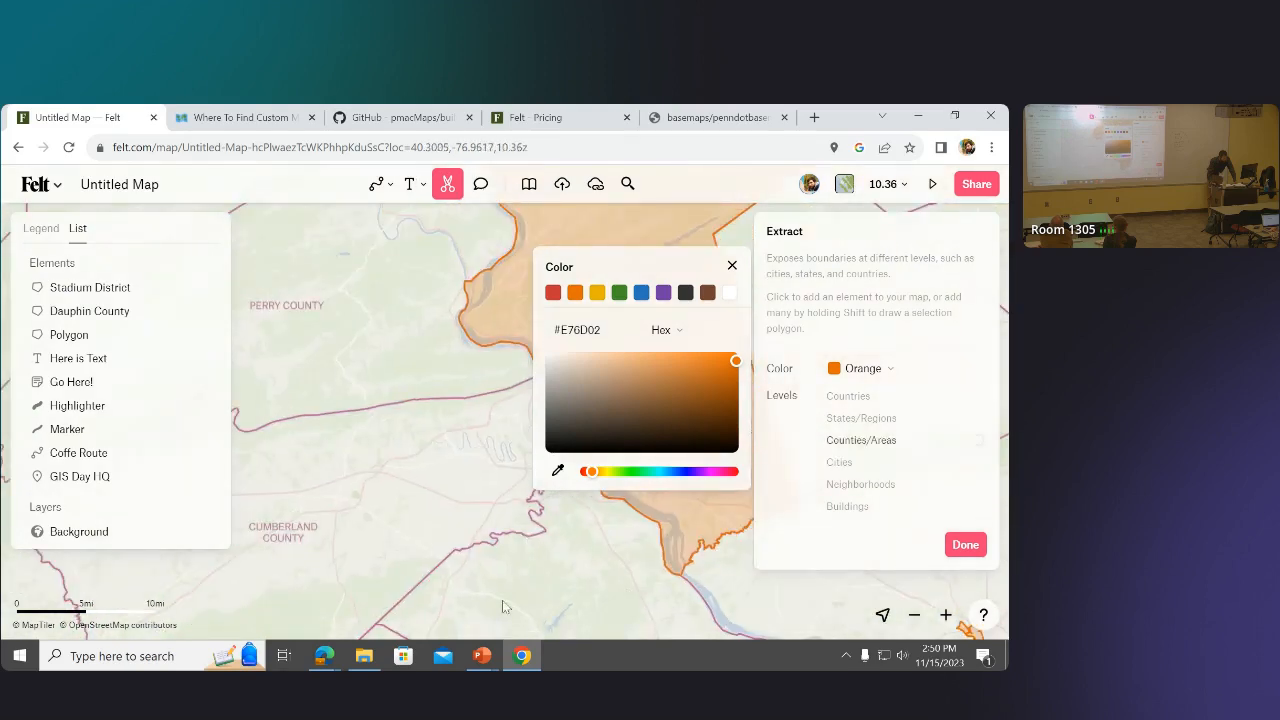
pyautogui.click(502, 603)
pyautogui.moveTo(502, 603); pyautogui.dragTo(334, 357)
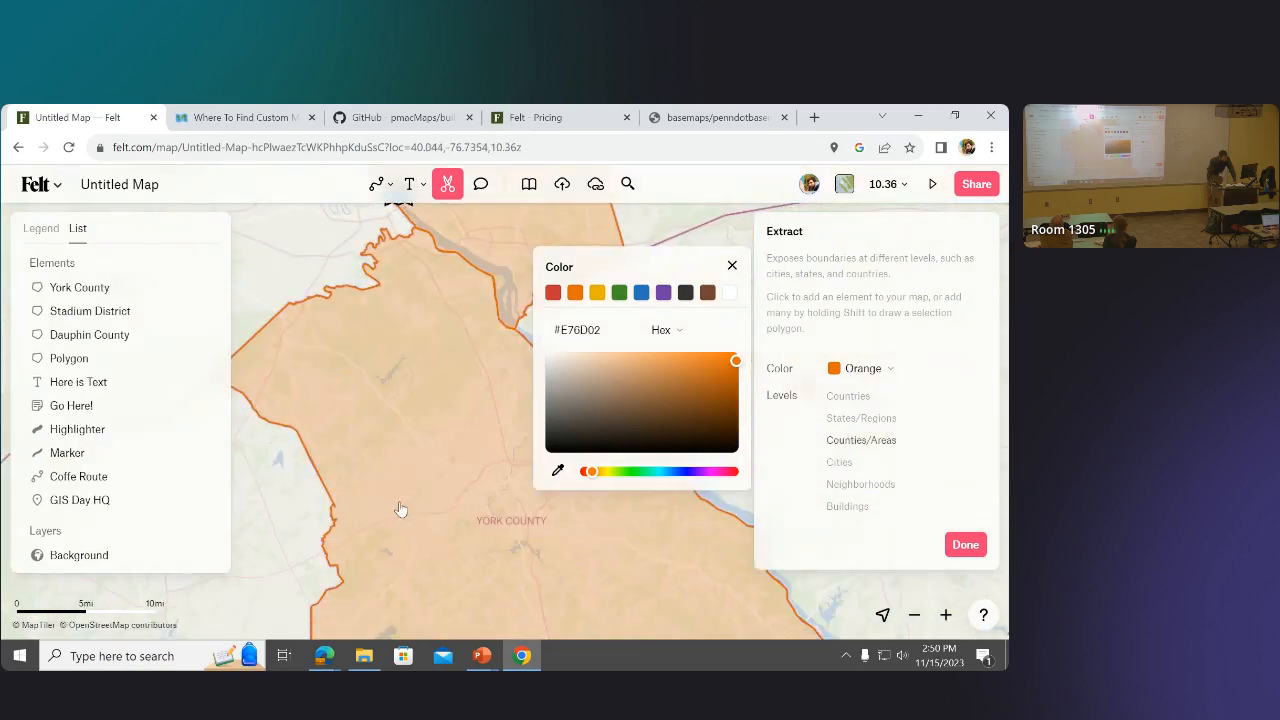
# Extract the United States boundary at country level and the New York boundary at state level.
pyautogui.scroll(-5, 400, 510)
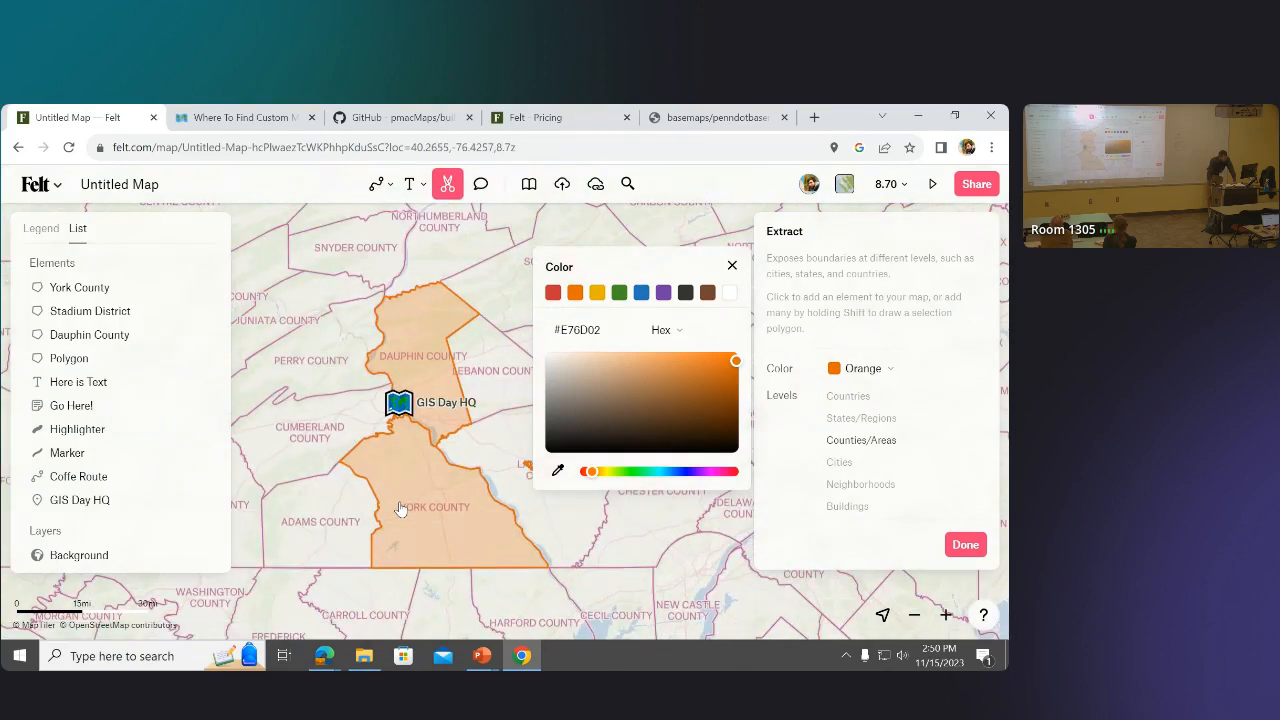
pyautogui.scroll(-6, 399, 509)
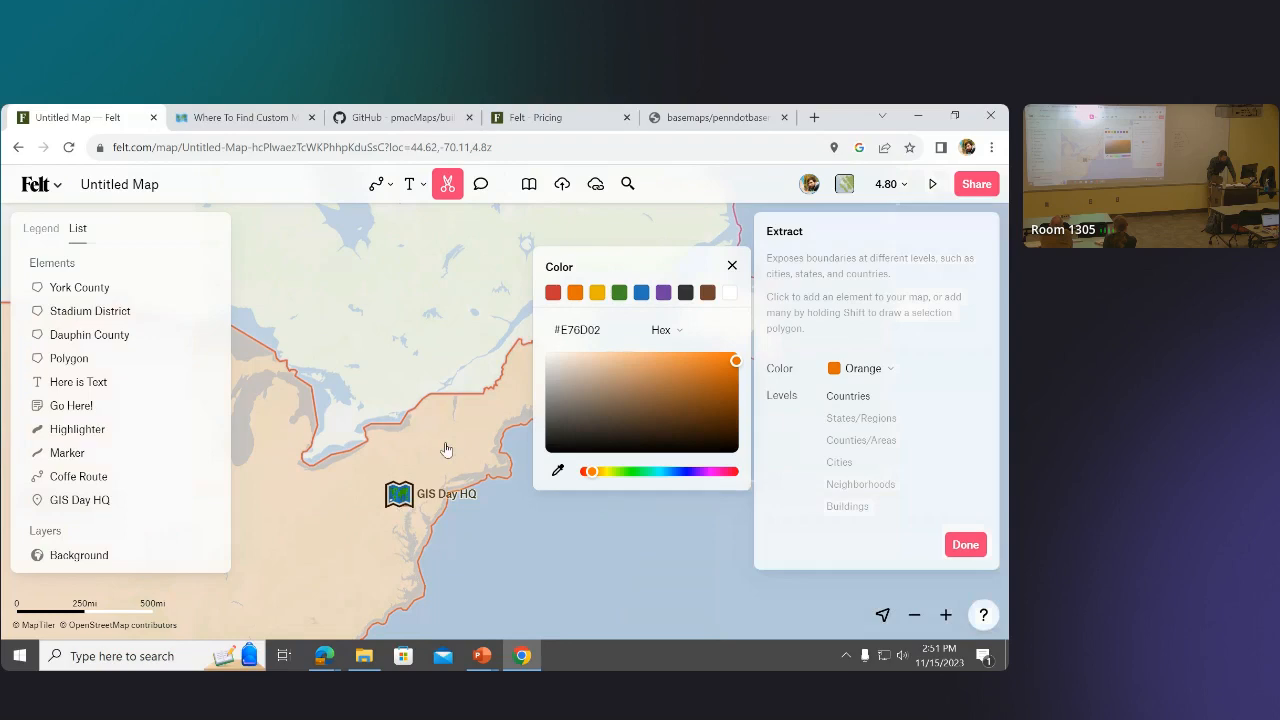
pyautogui.click(446, 450)
pyautogui.scroll(9, 446, 450)
pyautogui.scroll(-5, 292, 406)
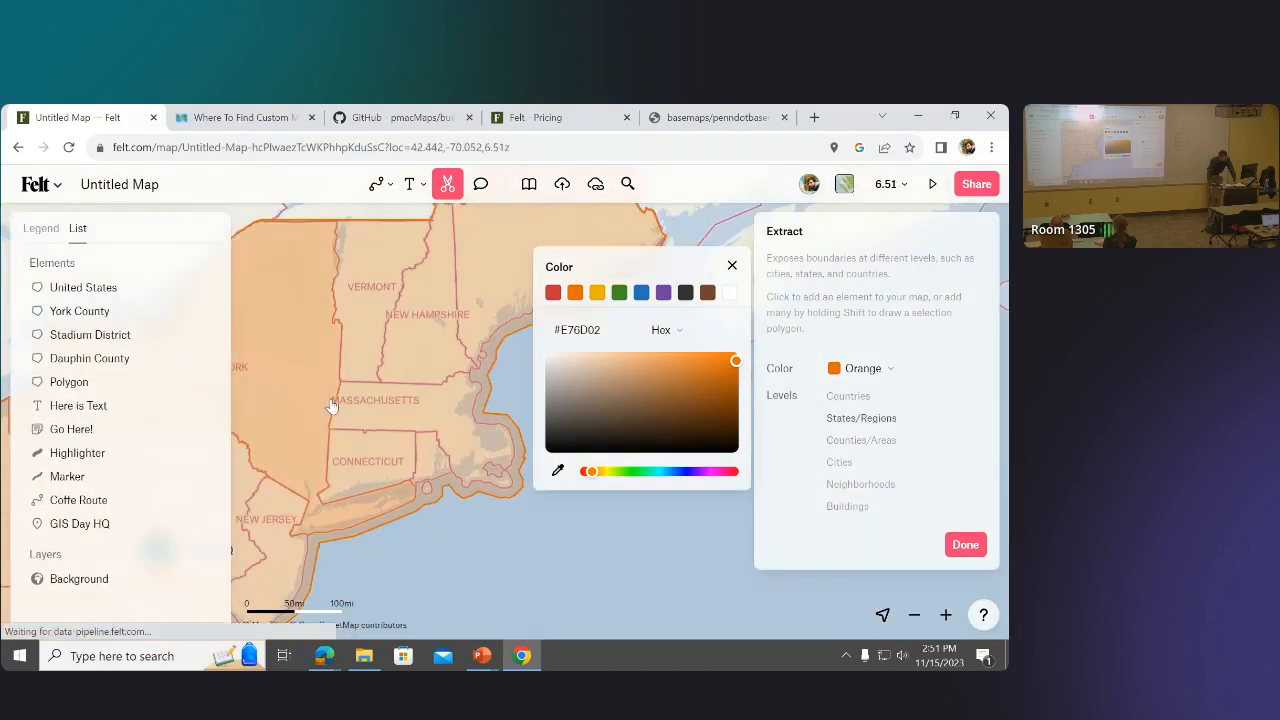
pyautogui.moveTo(332, 405); pyautogui.dragTo(500, 352)
# Extract the Shipoke neighborhood boundary near GIS Day HQ in Harrisburg and leave the Extract tool.
pyautogui.scroll(7, 406, 497)
pyautogui.scroll(6, 421, 353)
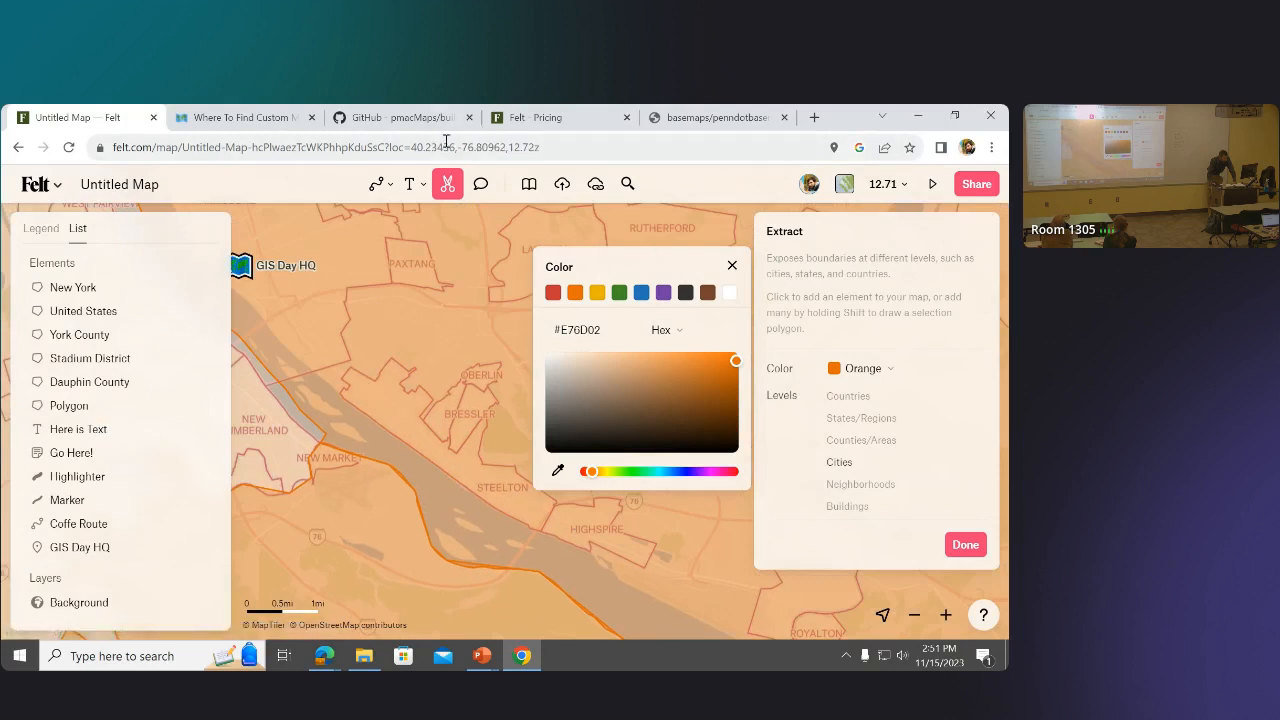
pyautogui.scroll(5, 434, 345)
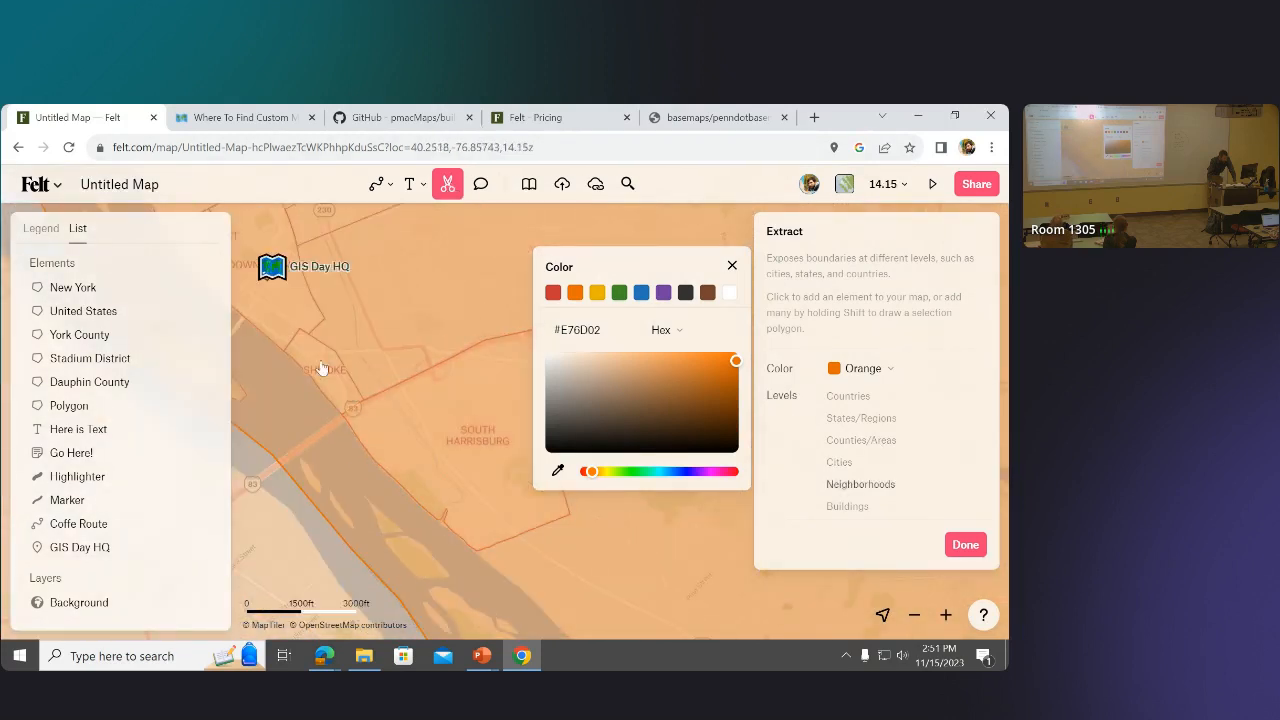
pyautogui.click(320, 369)
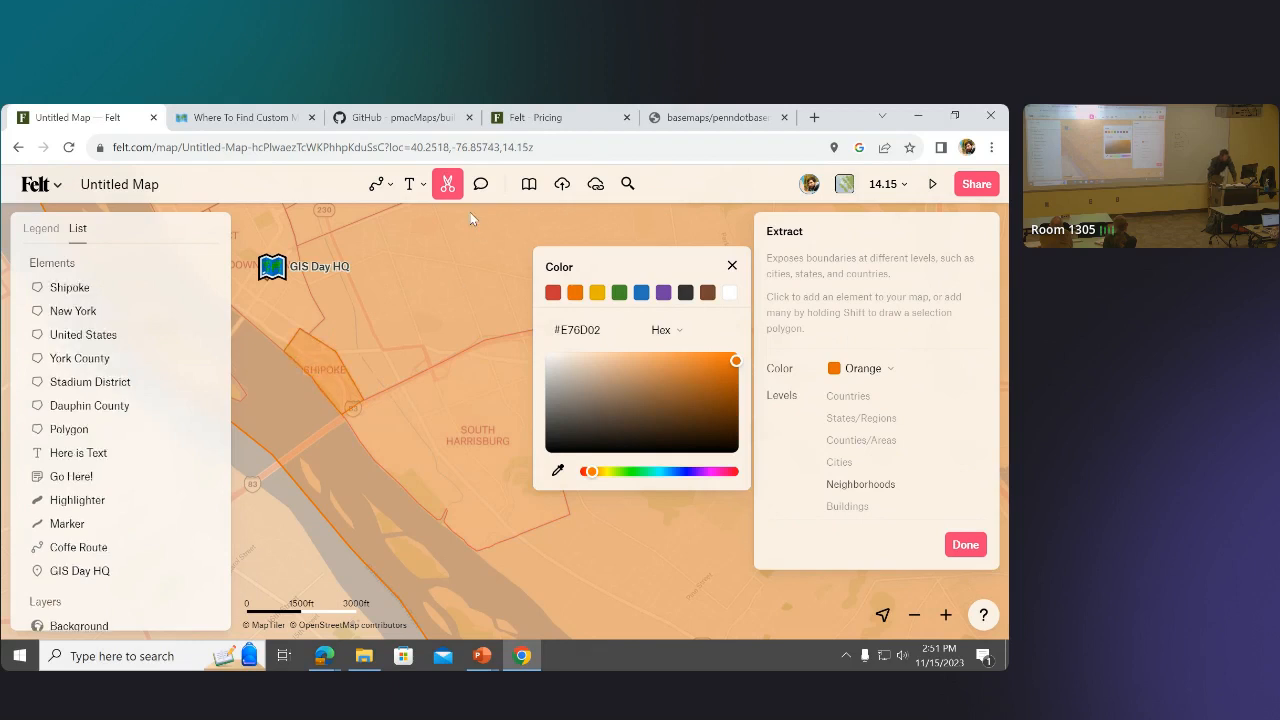
pyautogui.click(447, 183)
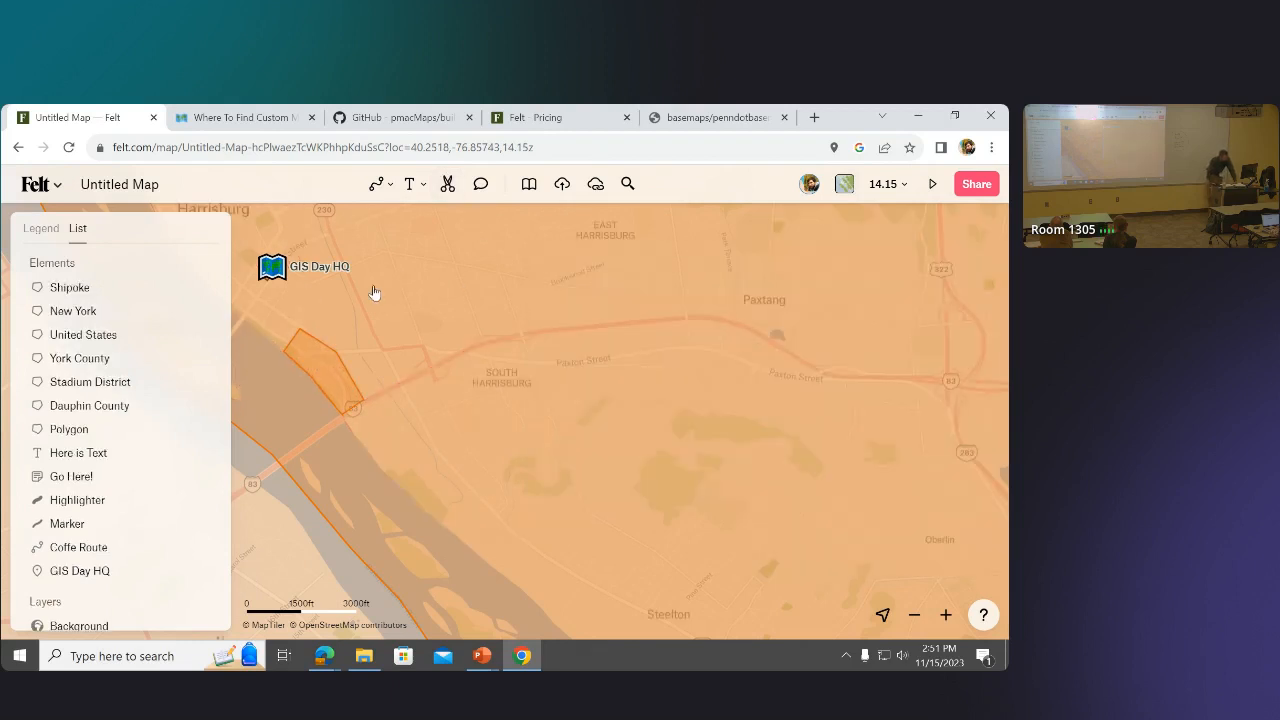
# Delete the New York, United States and York County elements from the map.
pyautogui.scroll(-3, 374, 292)
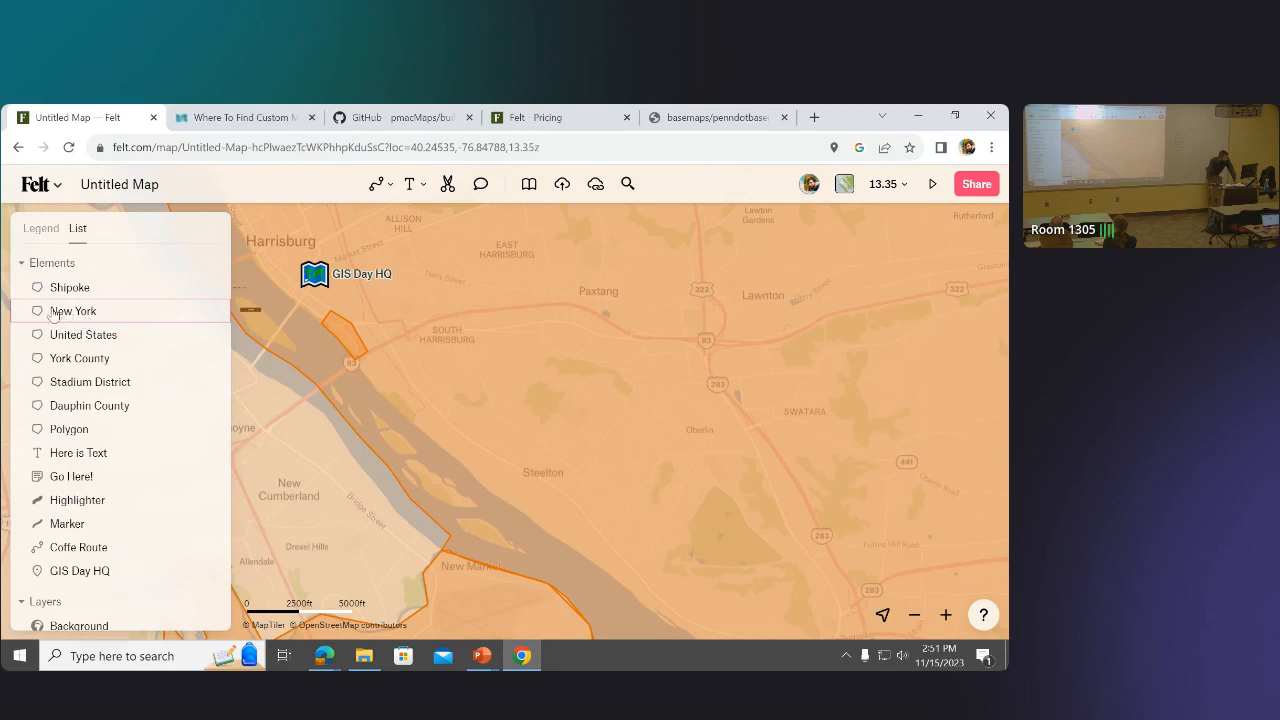
pyautogui.click(165, 312)
pyautogui.rightClick(168, 312)
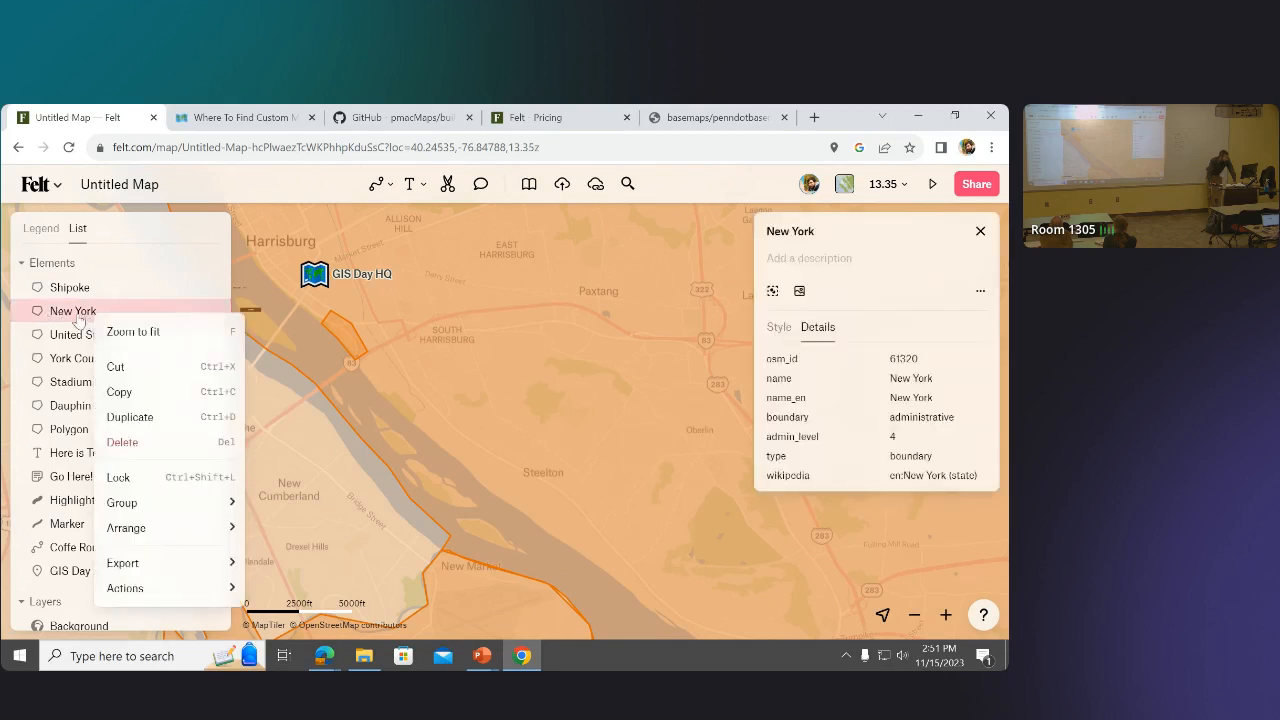
pyautogui.click(122, 441)
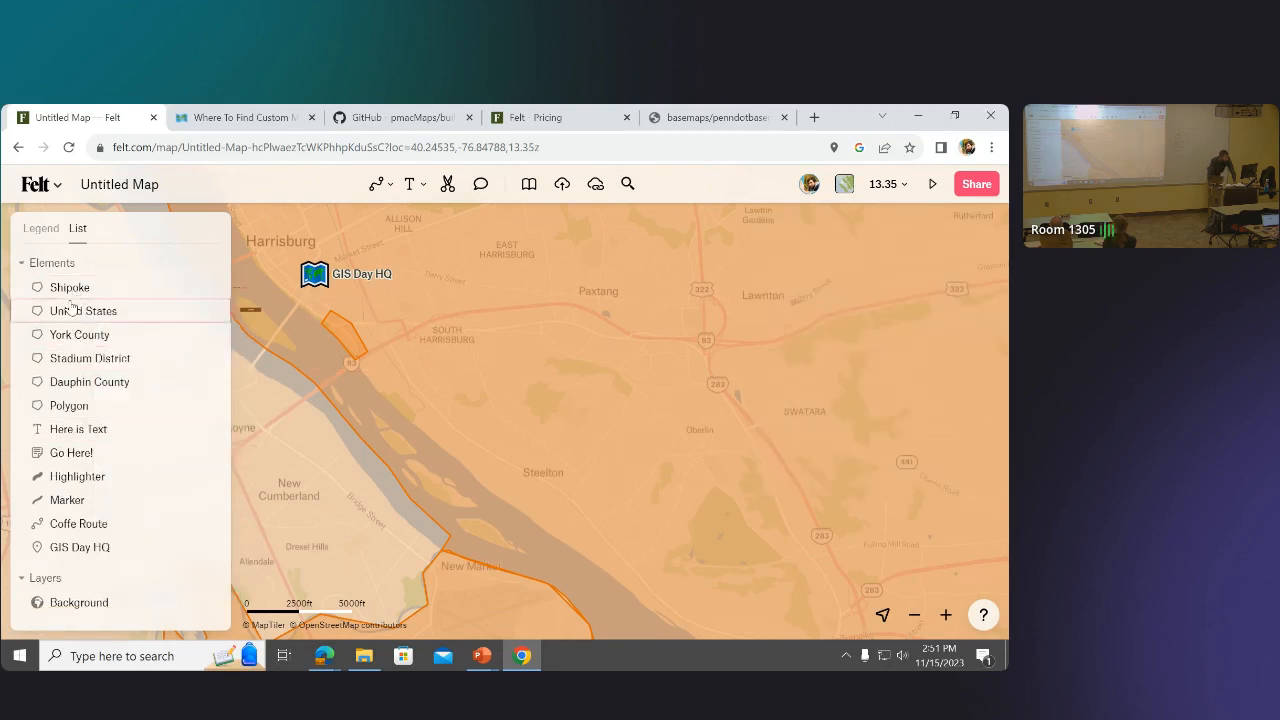
pyautogui.click(72, 308)
pyautogui.rightClick(74, 312)
pyautogui.click(63, 436)
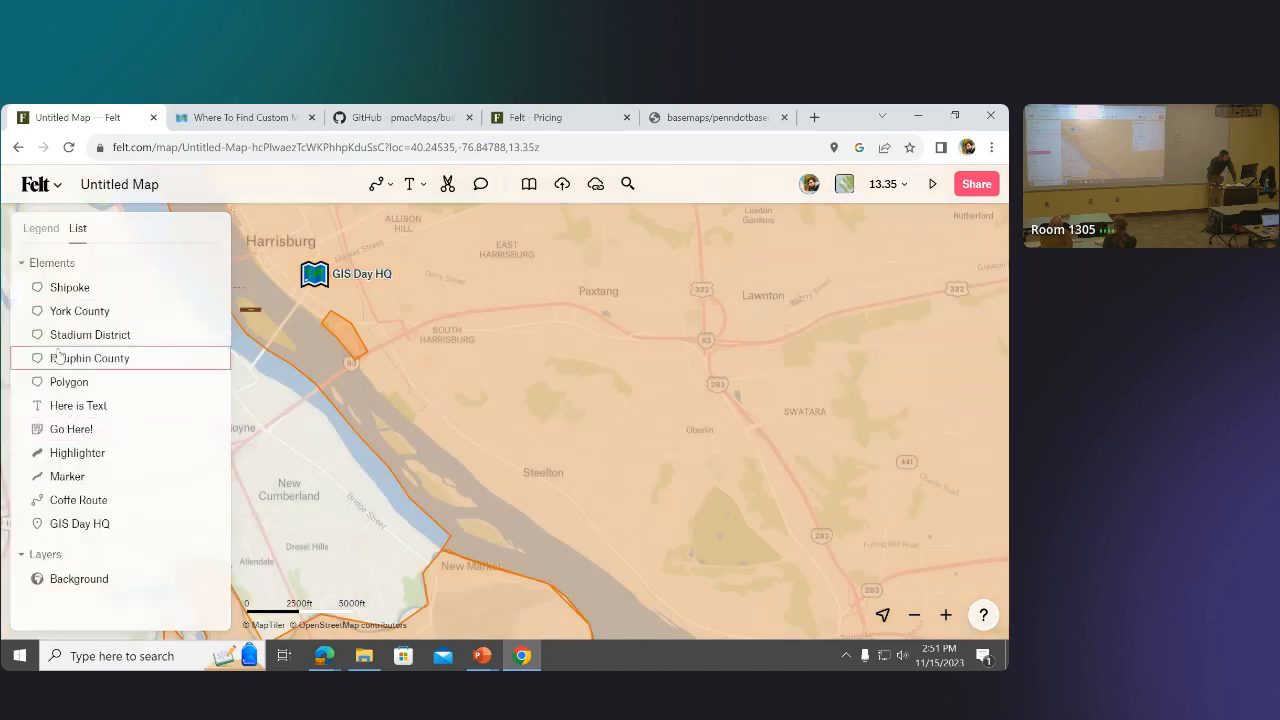
pyautogui.click(62, 311)
pyautogui.rightClick(62, 312)
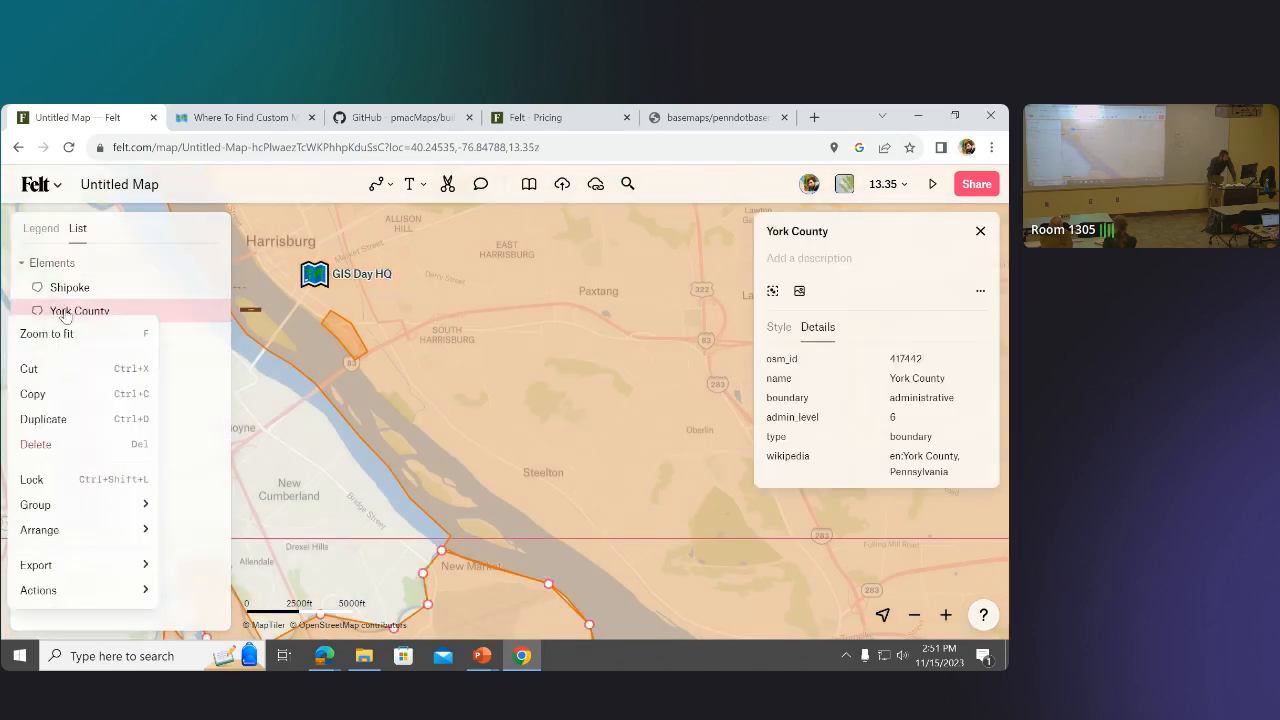
pyautogui.click(50, 446)
# Delete the Stadium District and Dauphin County elements from the map.
pyautogui.click(60, 311)
pyautogui.rightClick(57, 314)
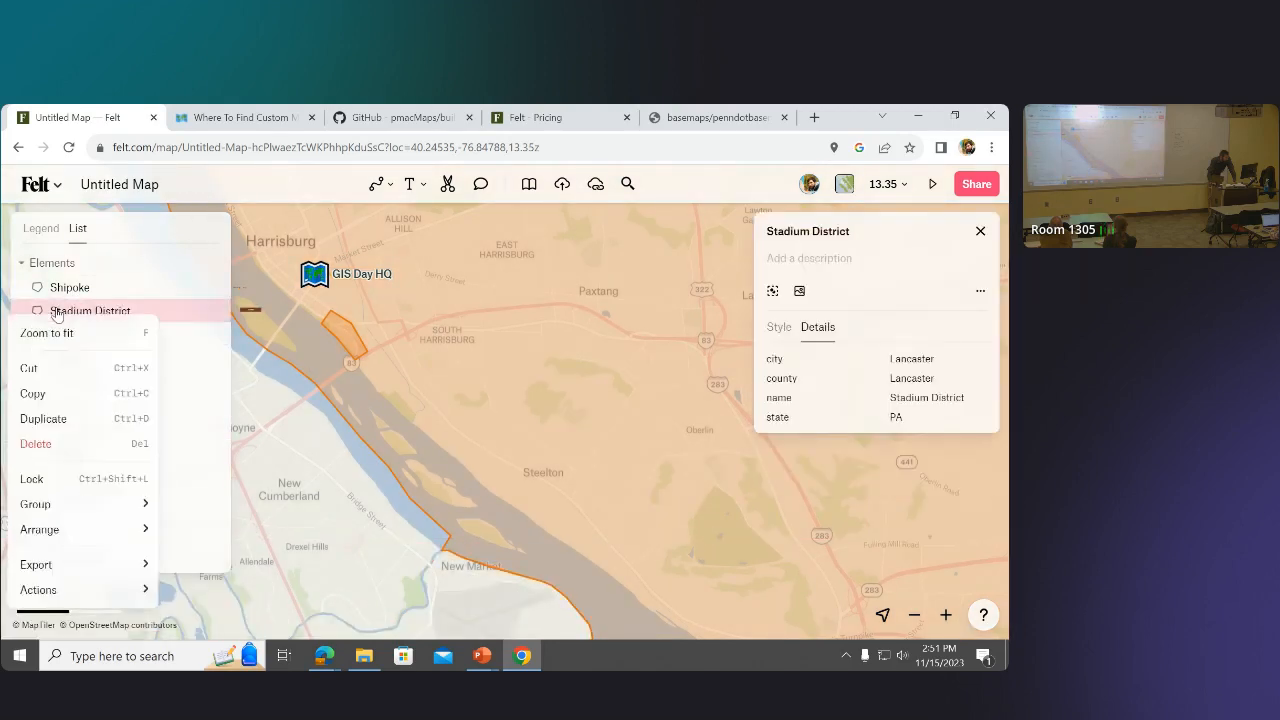
pyautogui.click(46, 445)
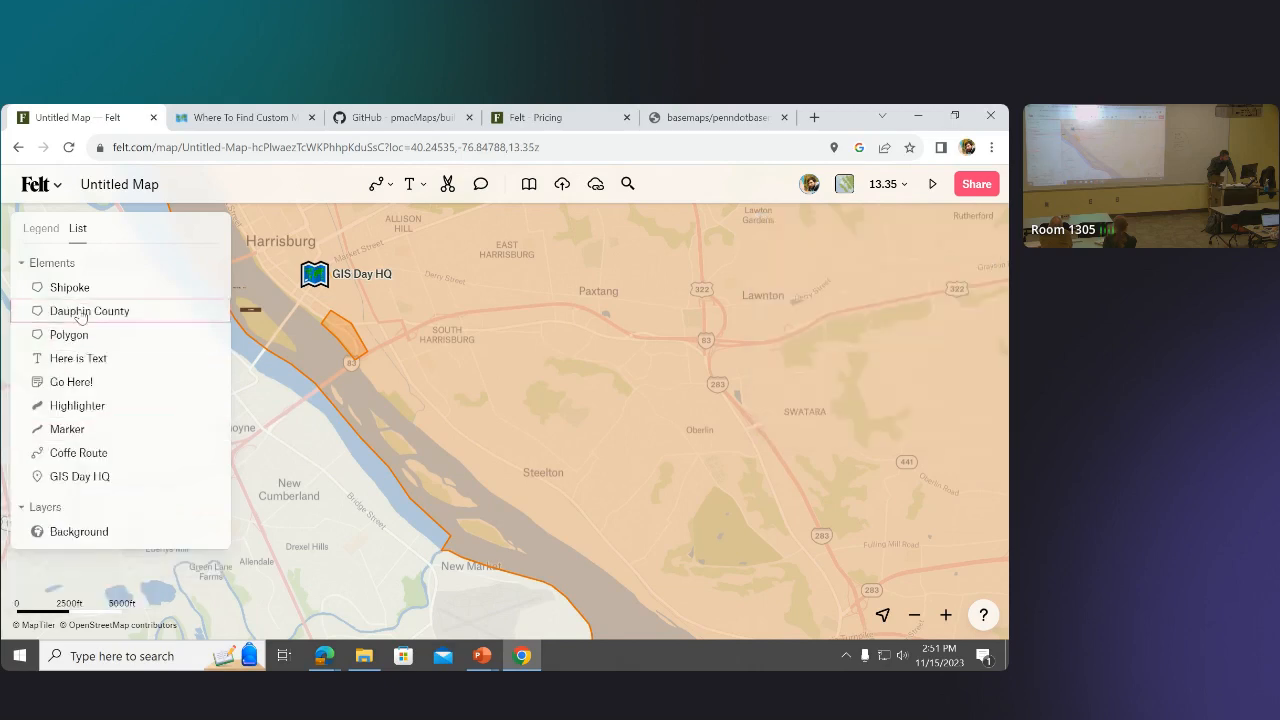
pyautogui.click(80, 316)
pyautogui.rightClick(80, 316)
pyautogui.click(45, 446)
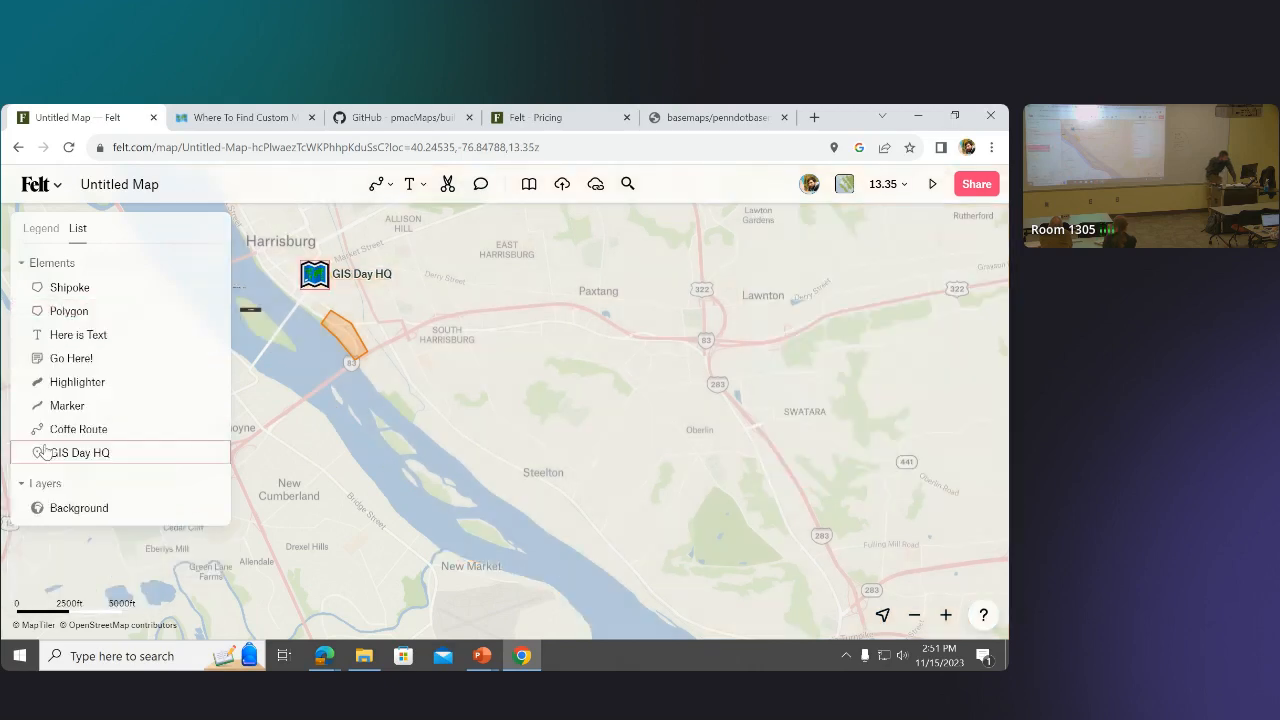
# Start adding a layer from a URL and open the linked Upload Anything documentation to view its supported formats.
pyautogui.click(62, 312)
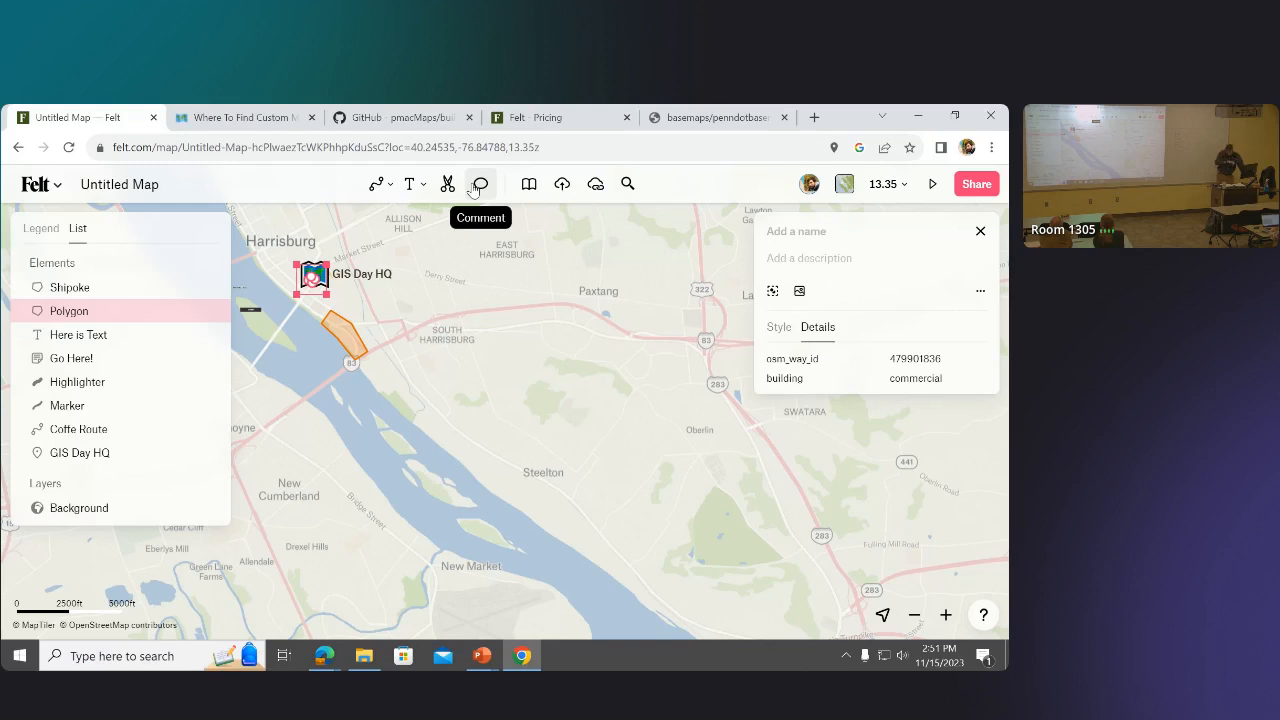
pyautogui.click(597, 186)
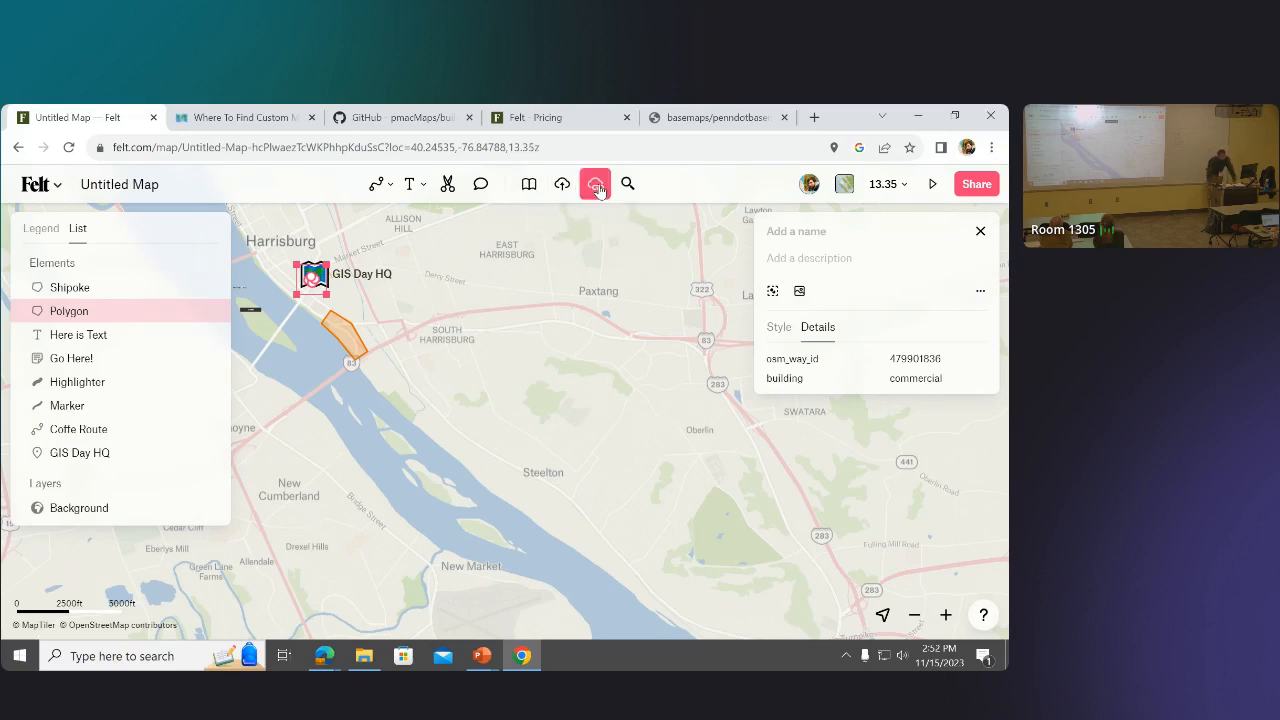
pyautogui.rightClick(482, 364)
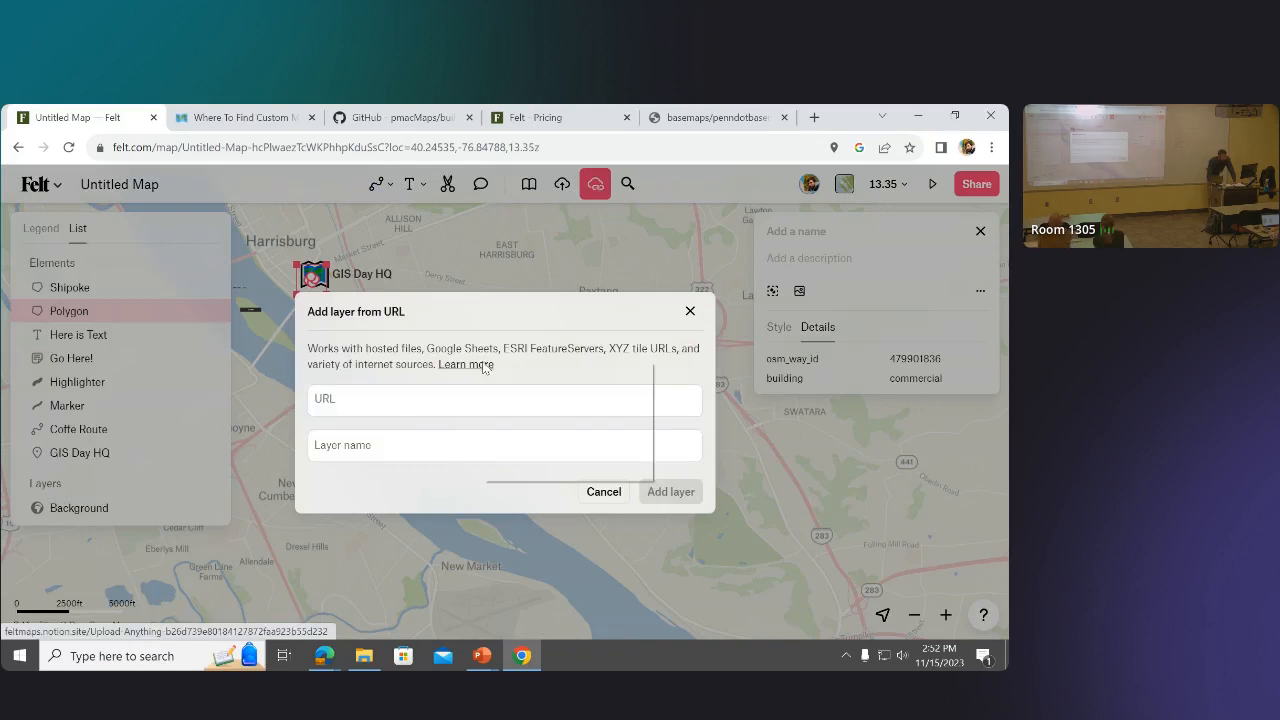
pyautogui.click(495, 373)
pyautogui.click(210, 112)
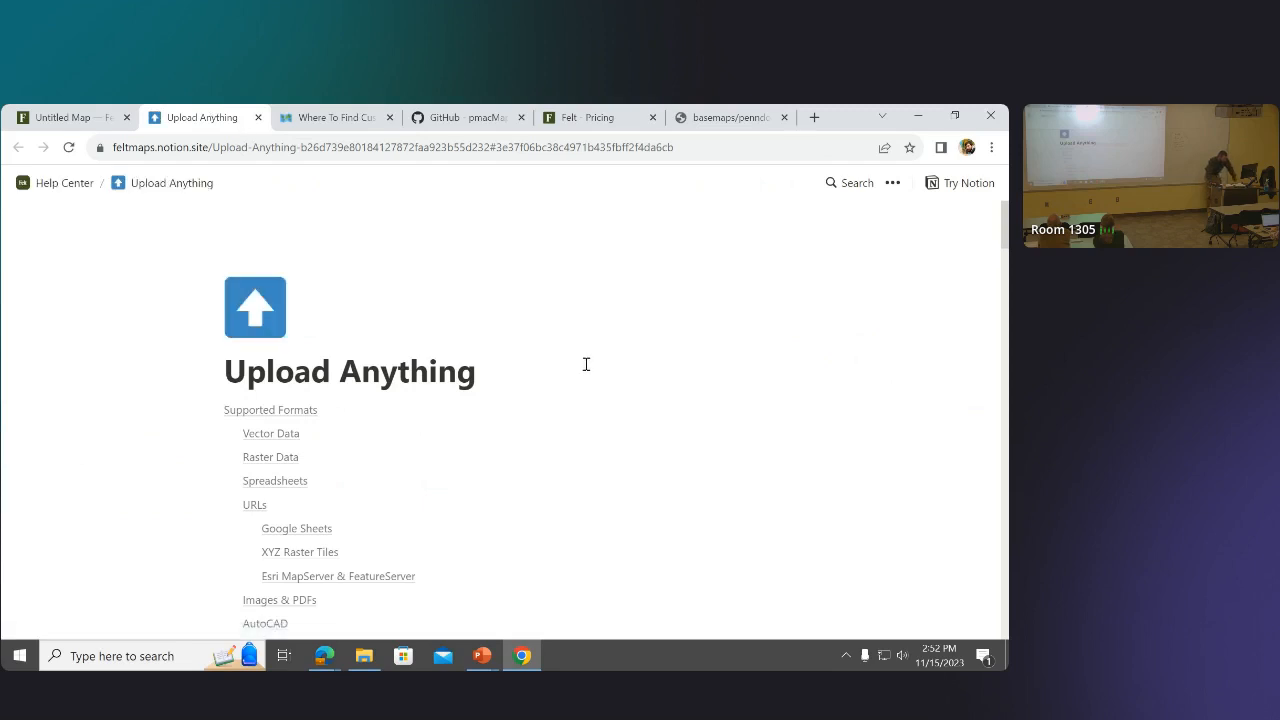
pyautogui.scroll(-3, 586, 364)
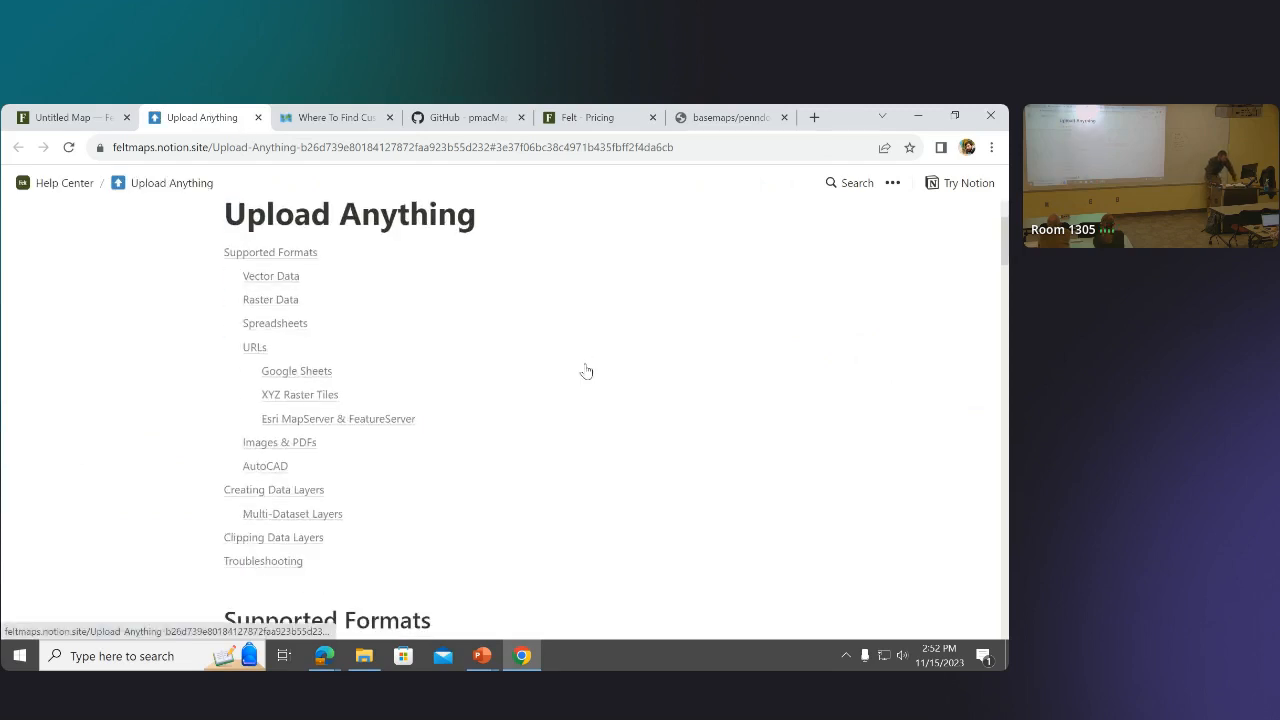
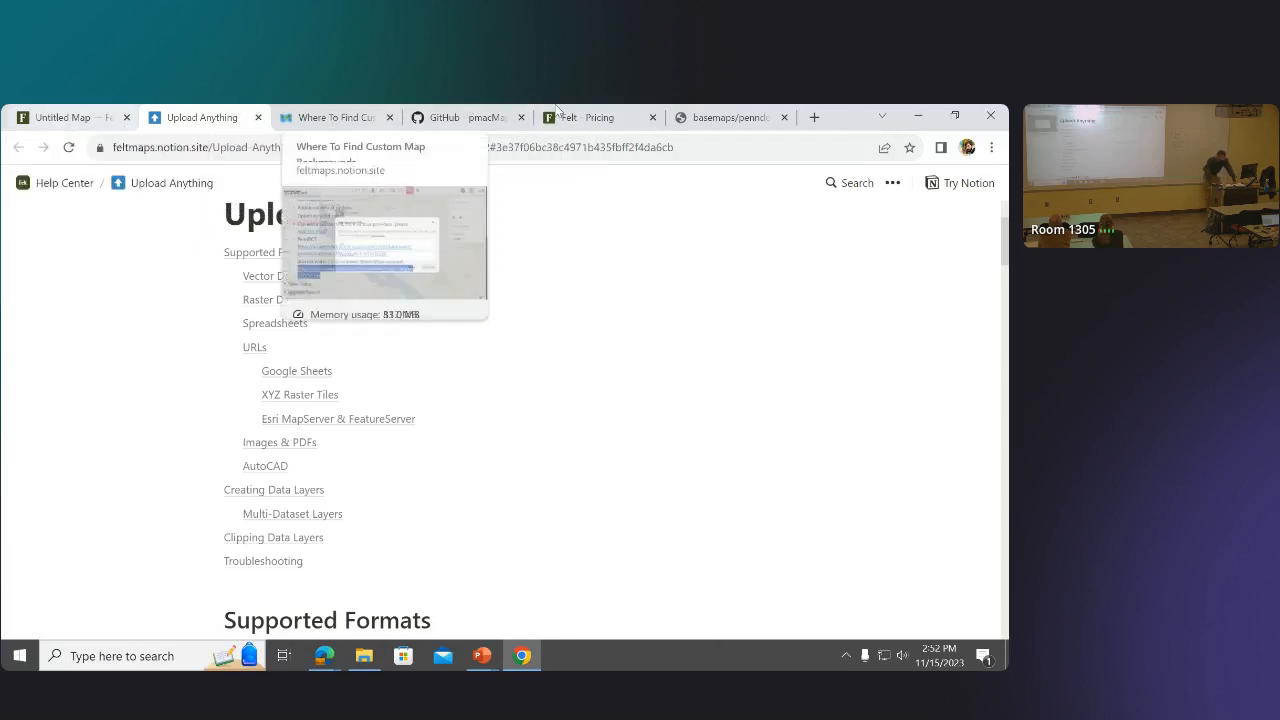
# Switch to the GitHub README and copy the PA State Park Hiking Trails MapServer URL.
pyautogui.click(478, 117)
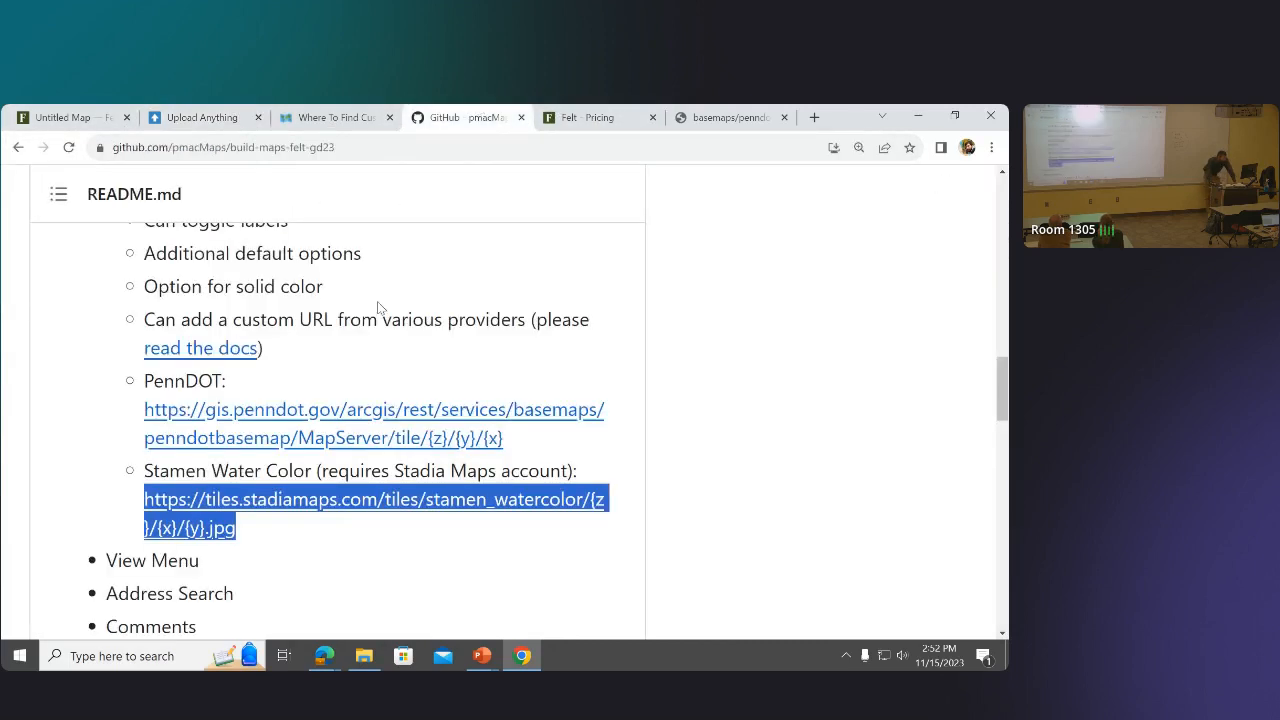
pyautogui.scroll(-1, 380, 306)
pyautogui.scroll(-2, 365, 326)
pyautogui.scroll(-13, 18, 404)
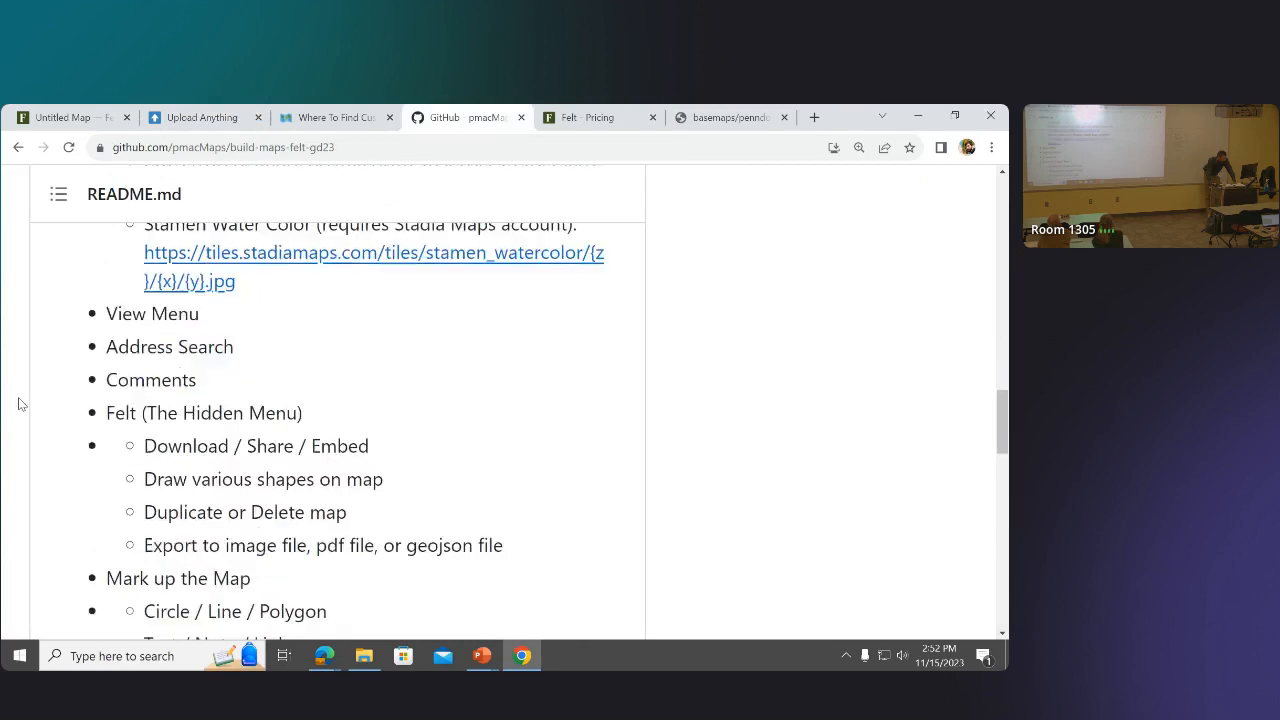
pyautogui.scroll(-2, 18, 404)
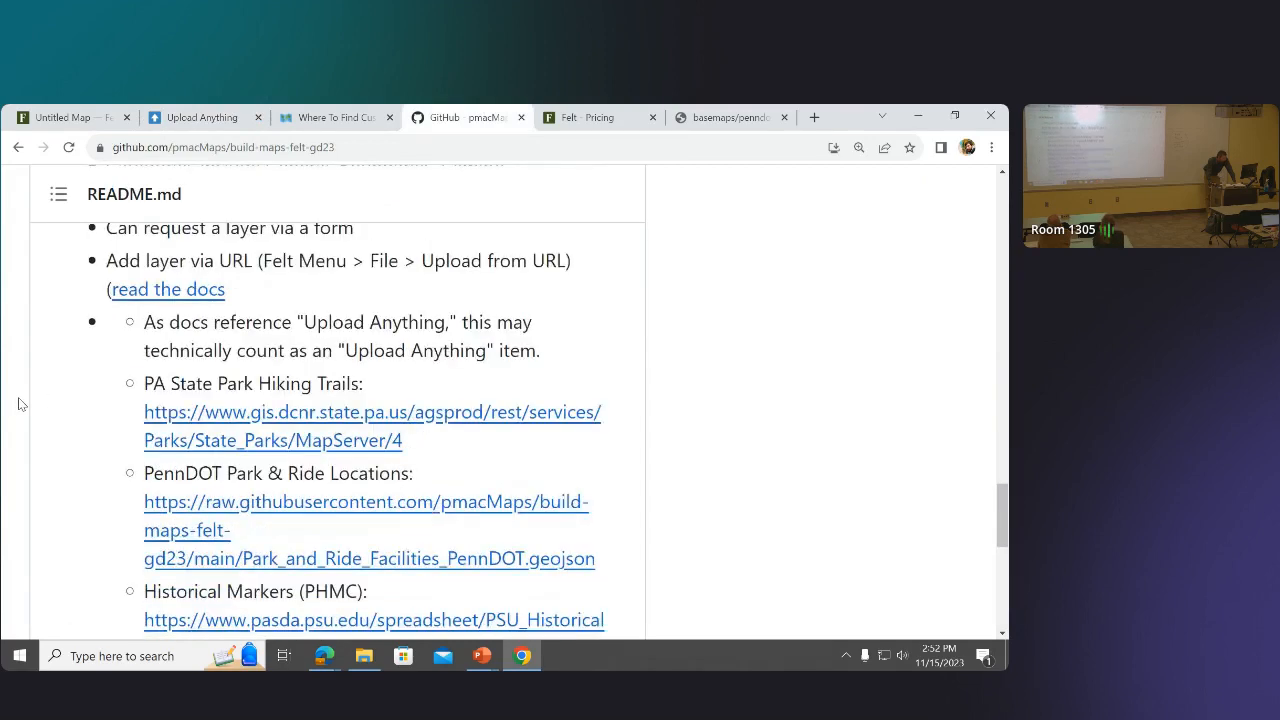
pyautogui.moveTo(404, 440); pyautogui.dragTo(149, 408)
pyautogui.hotkey('ctrl', 'c')
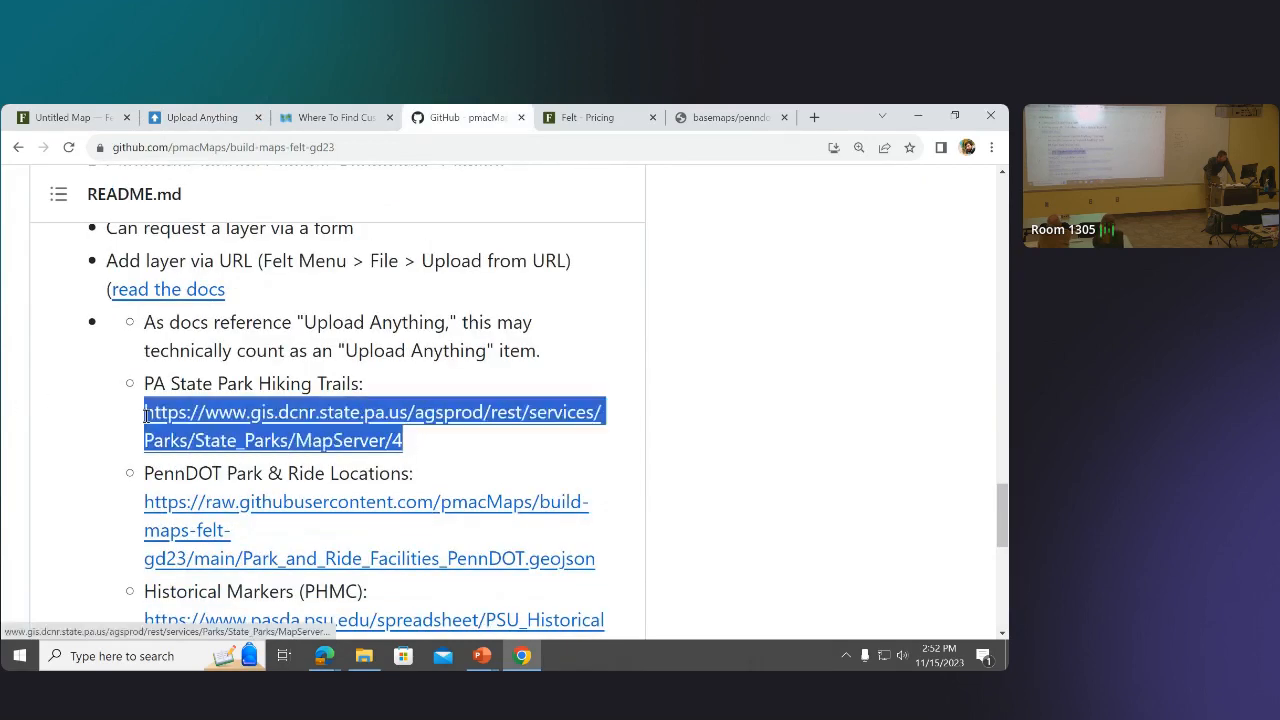
pyautogui.rightClick(172, 421)
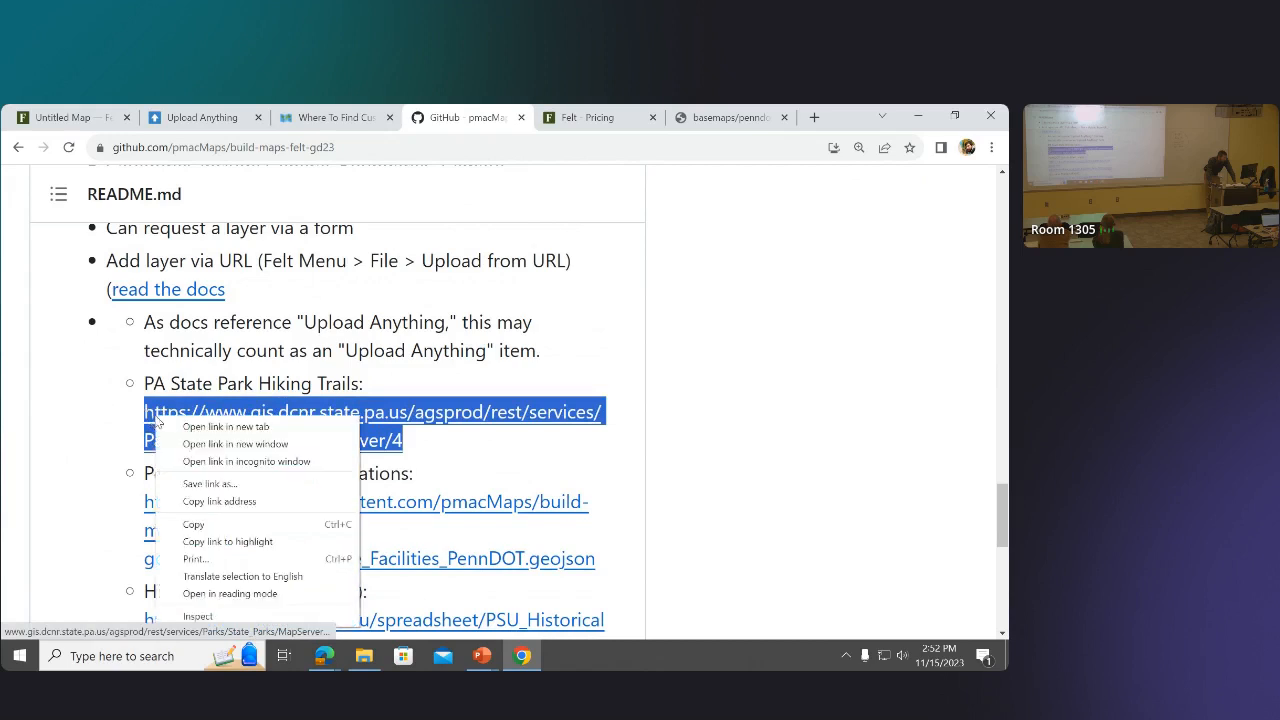
pyautogui.click(205, 524)
# Open the copied hiking trails service URL in a new browser tab to view its layer description.
pyautogui.click(813, 117)
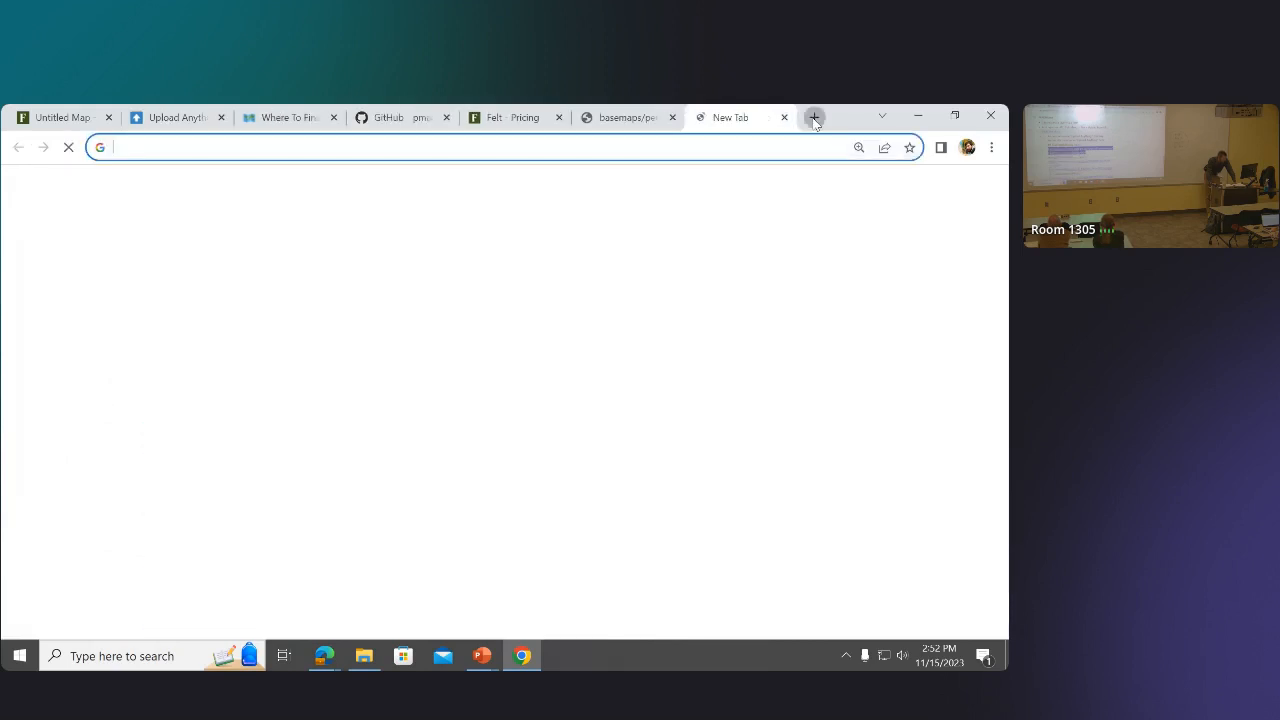
pyautogui.hotkey('ctrl', 'v')
pyautogui.press('Return')
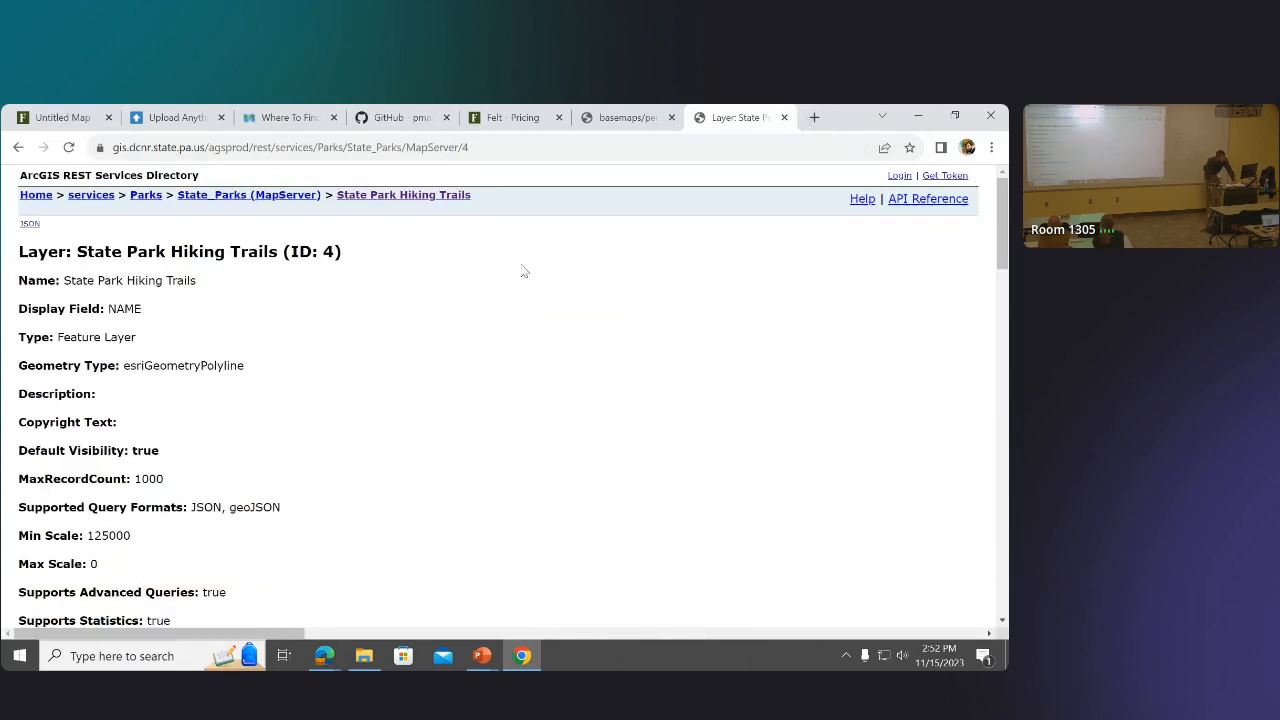
# Return to the Felt map, add the copied URL as a layer named "Hiking Trails (State Parks, DCNR)" and show the legend.
pyautogui.click(60, 117)
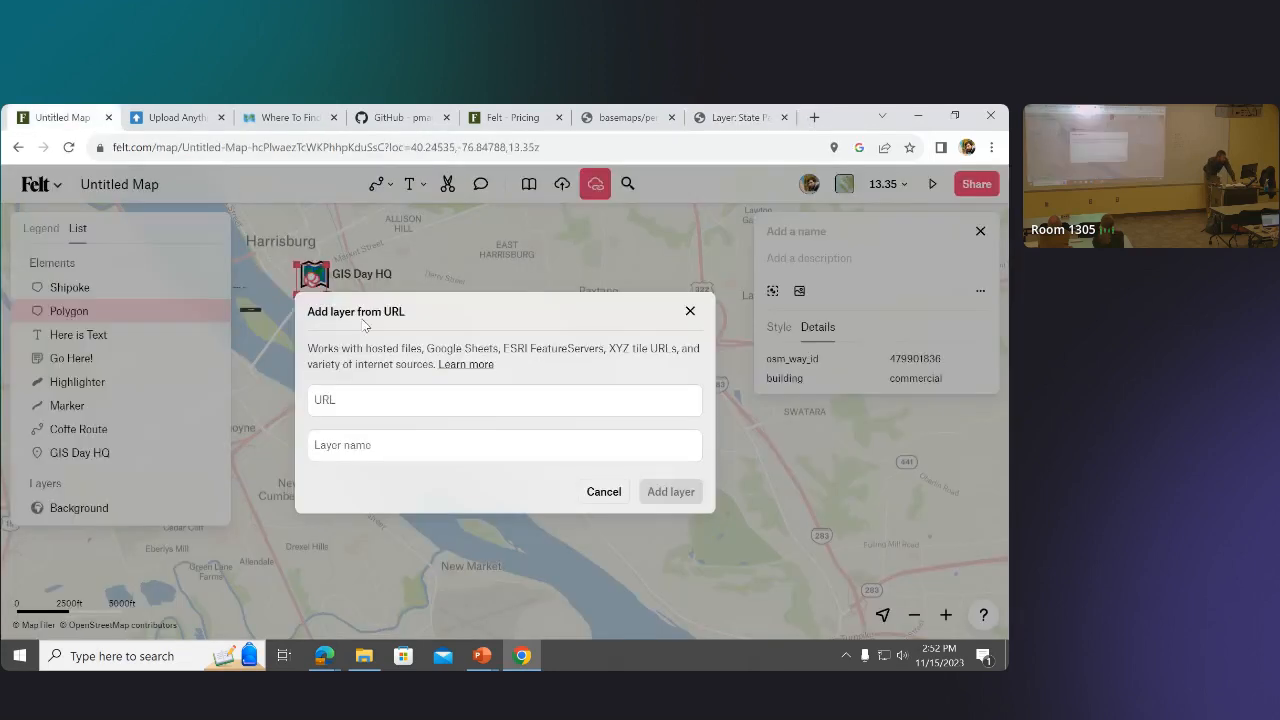
pyautogui.click(390, 407)
pyautogui.hotkey('ctrl', 'v')
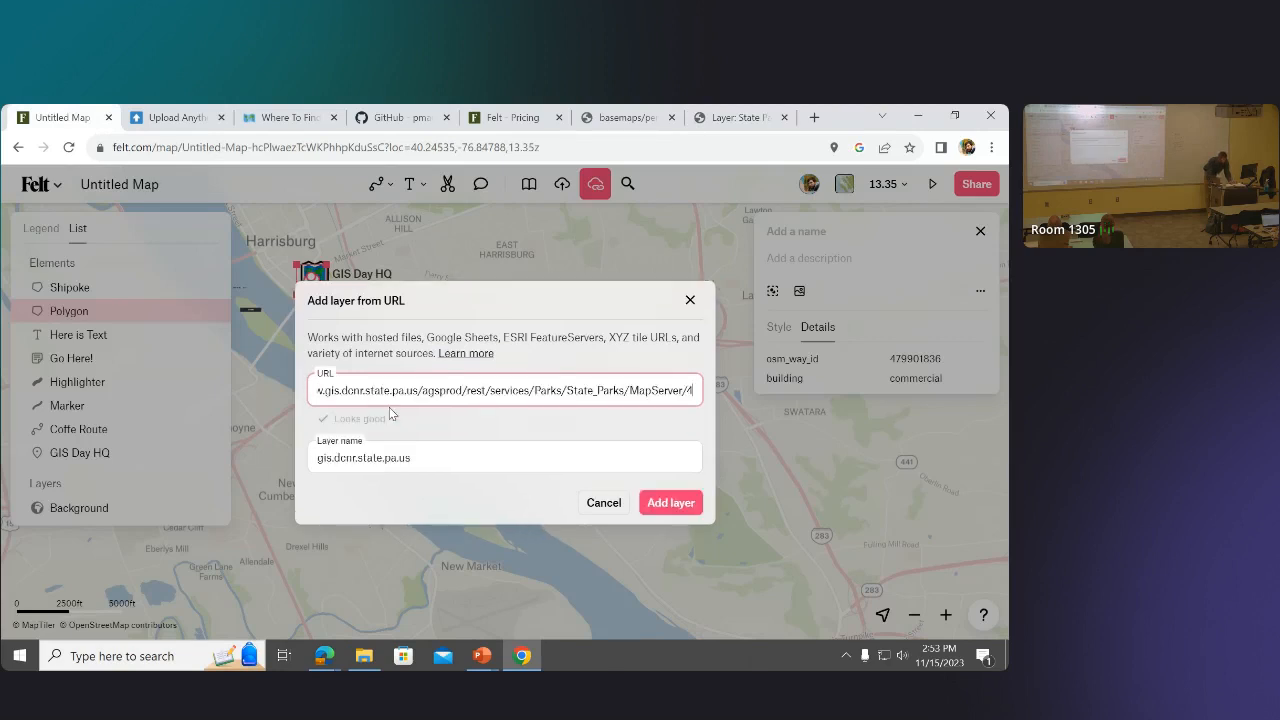
pyautogui.moveTo(435, 459); pyautogui.dragTo(303, 439)
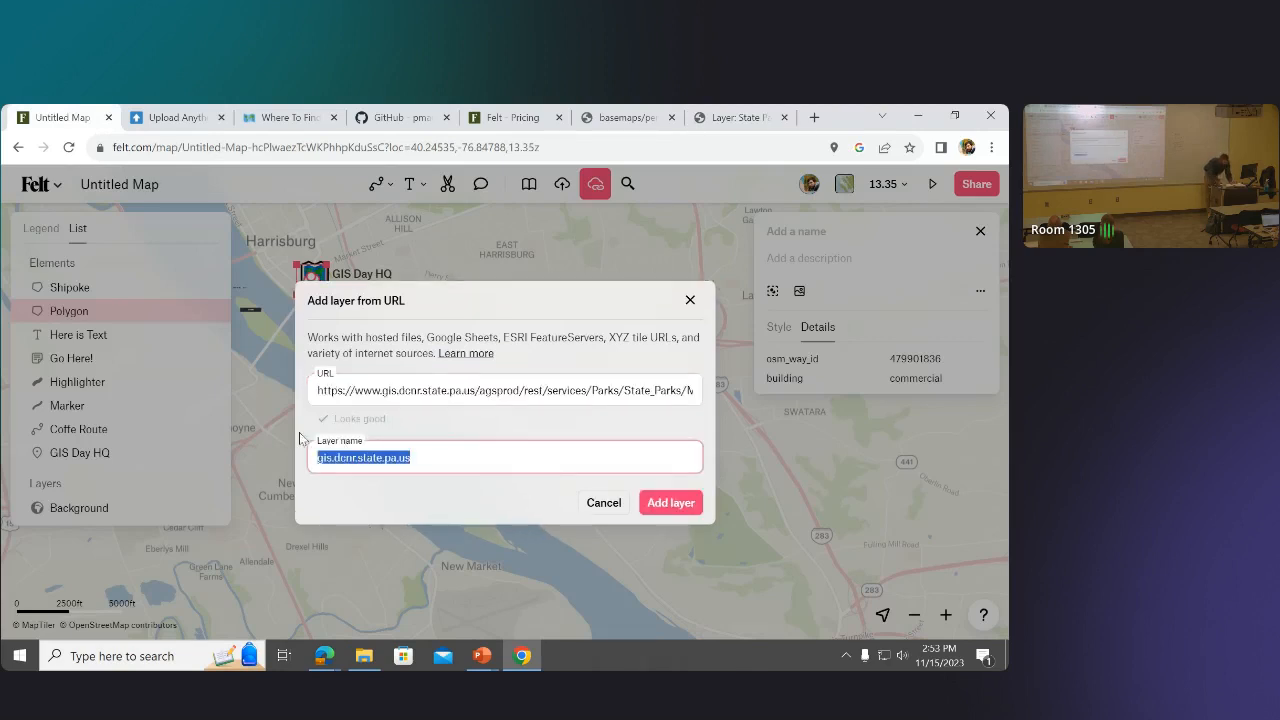
pyautogui.write('H')
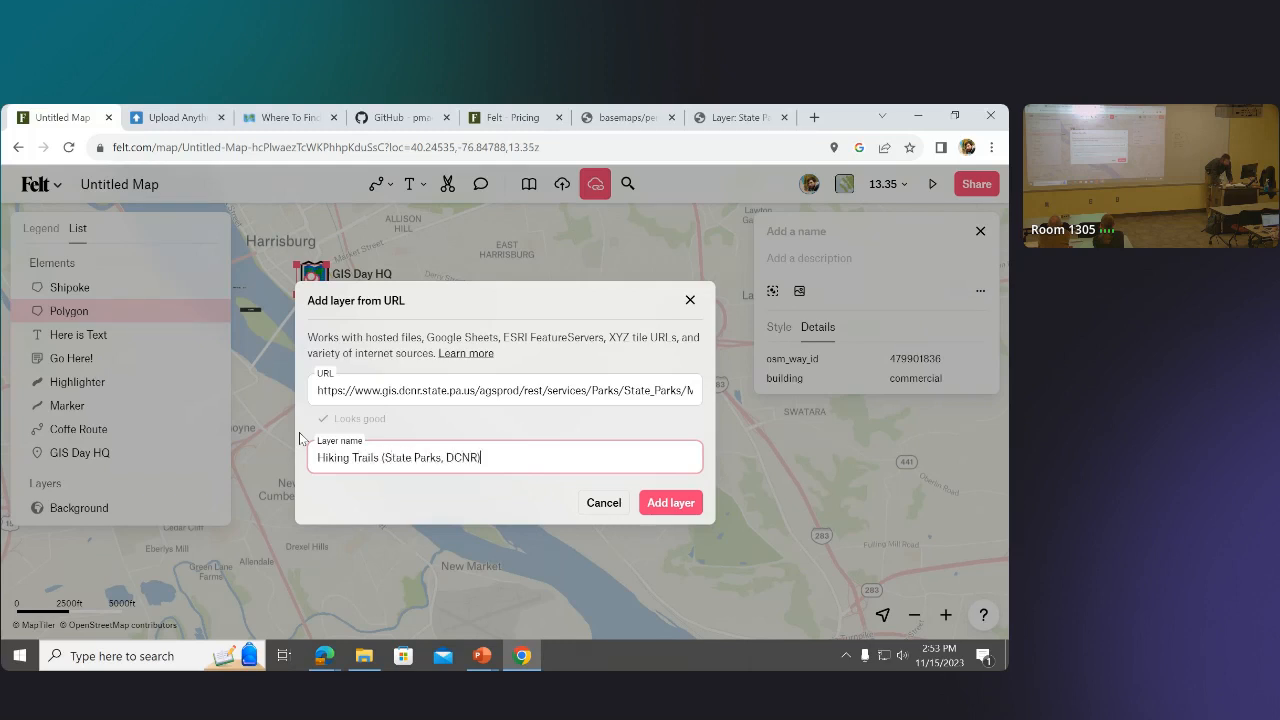
pyautogui.click(689, 505)
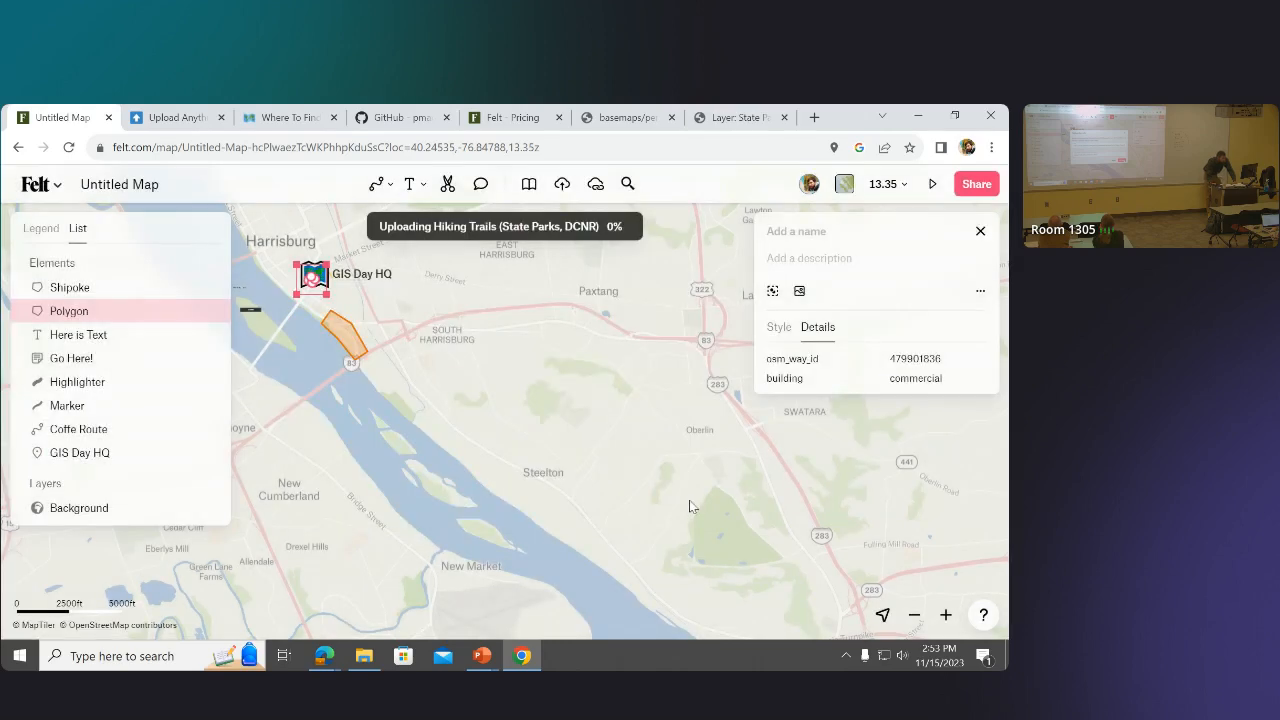
pyautogui.click(41, 228)
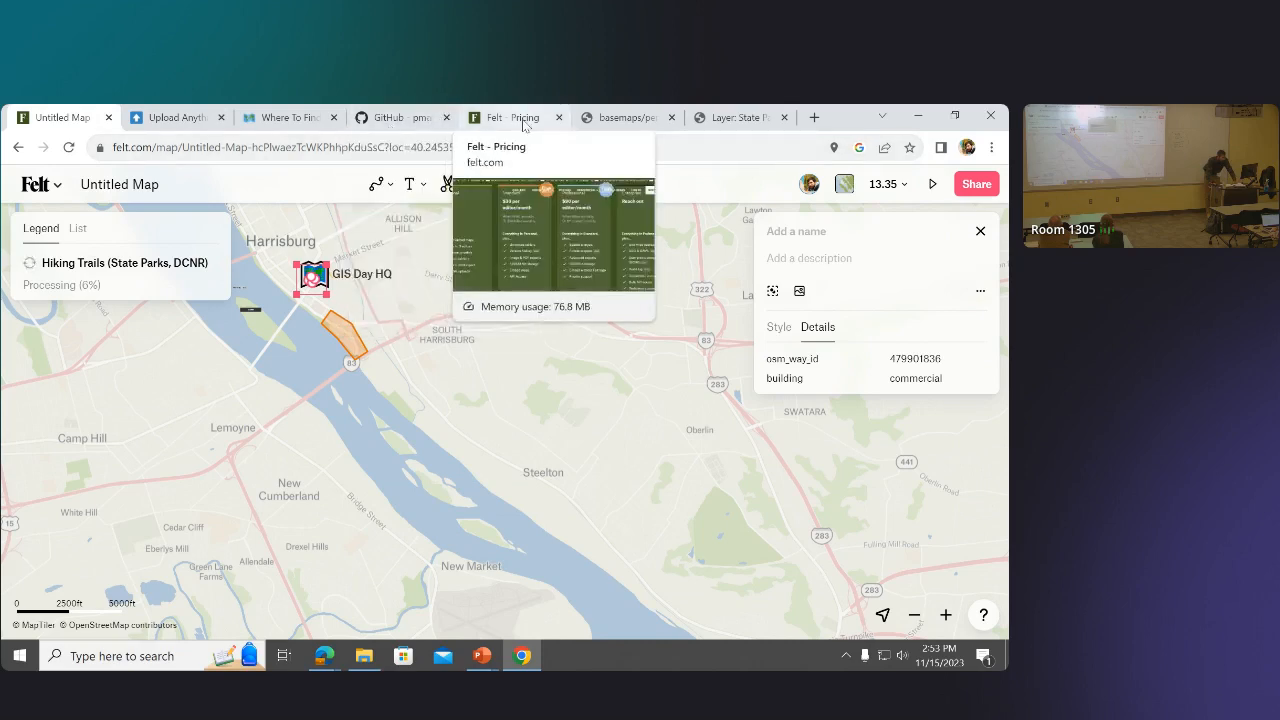
# Copy the PennDOT Park & Ride Locations GeoJSON URL from the GitHub README and open it in a new browser tab.
pyautogui.click(402, 117)
pyautogui.scroll(-1, 578, 468)
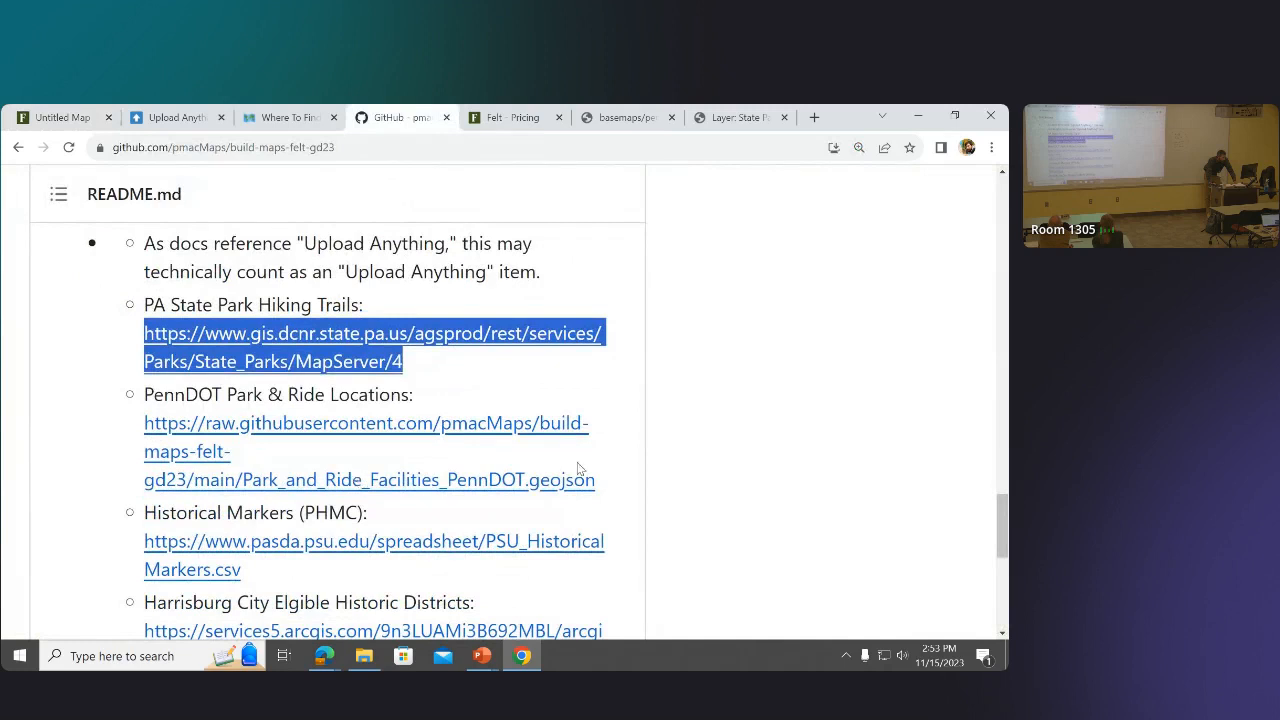
pyautogui.moveTo(615, 488); pyautogui.dragTo(145, 424)
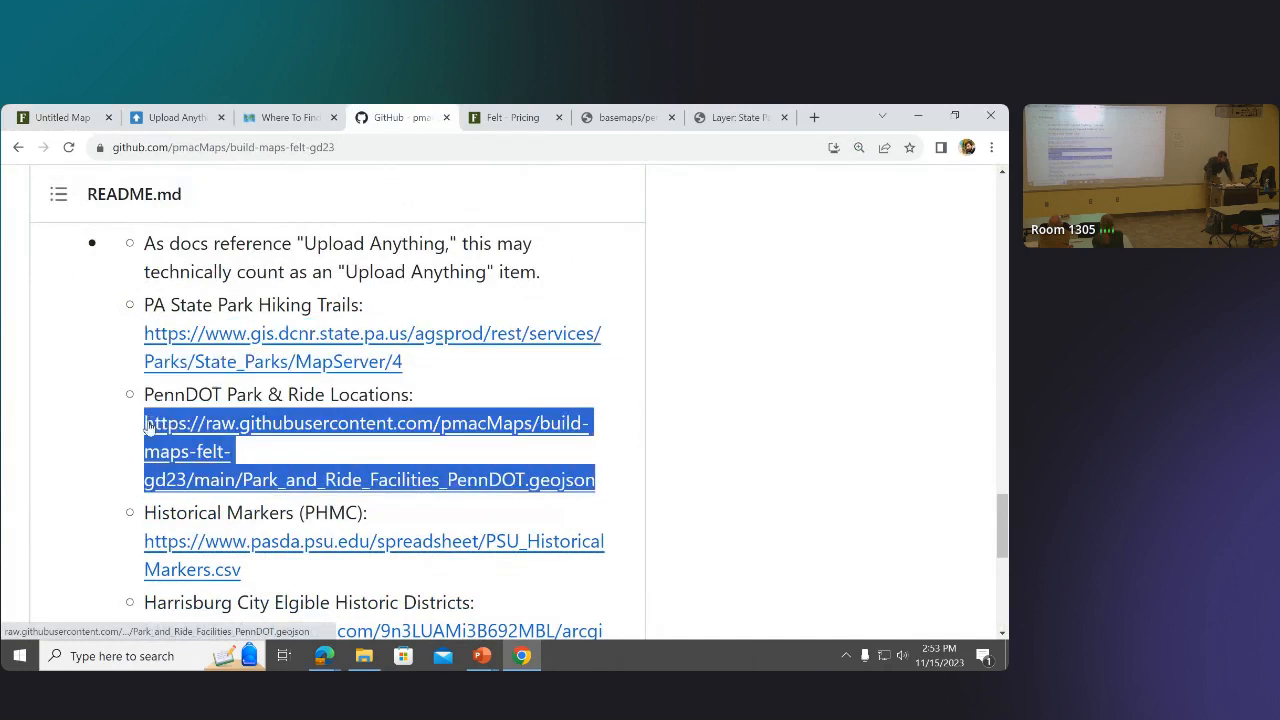
pyautogui.hotkey('ctrl', 'c')
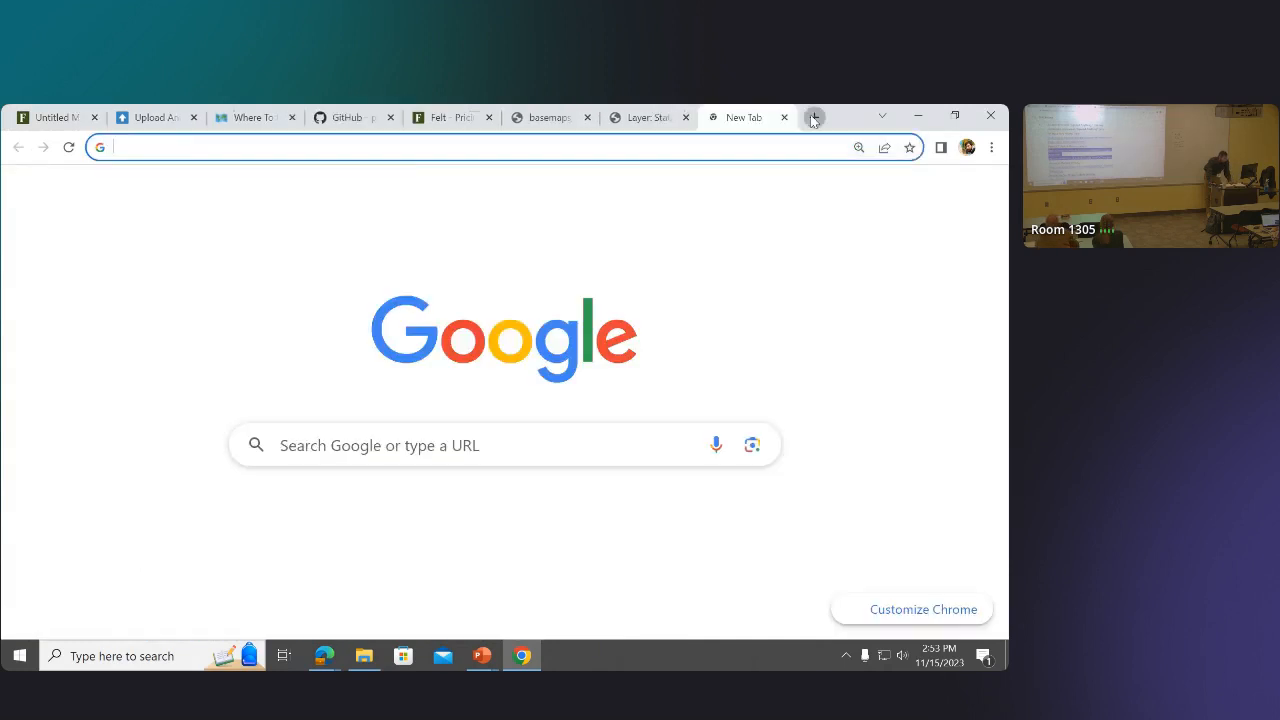
pyautogui.click(814, 117)
pyautogui.hotkey('ctrl', 'v')
pyautogui.press('Return')
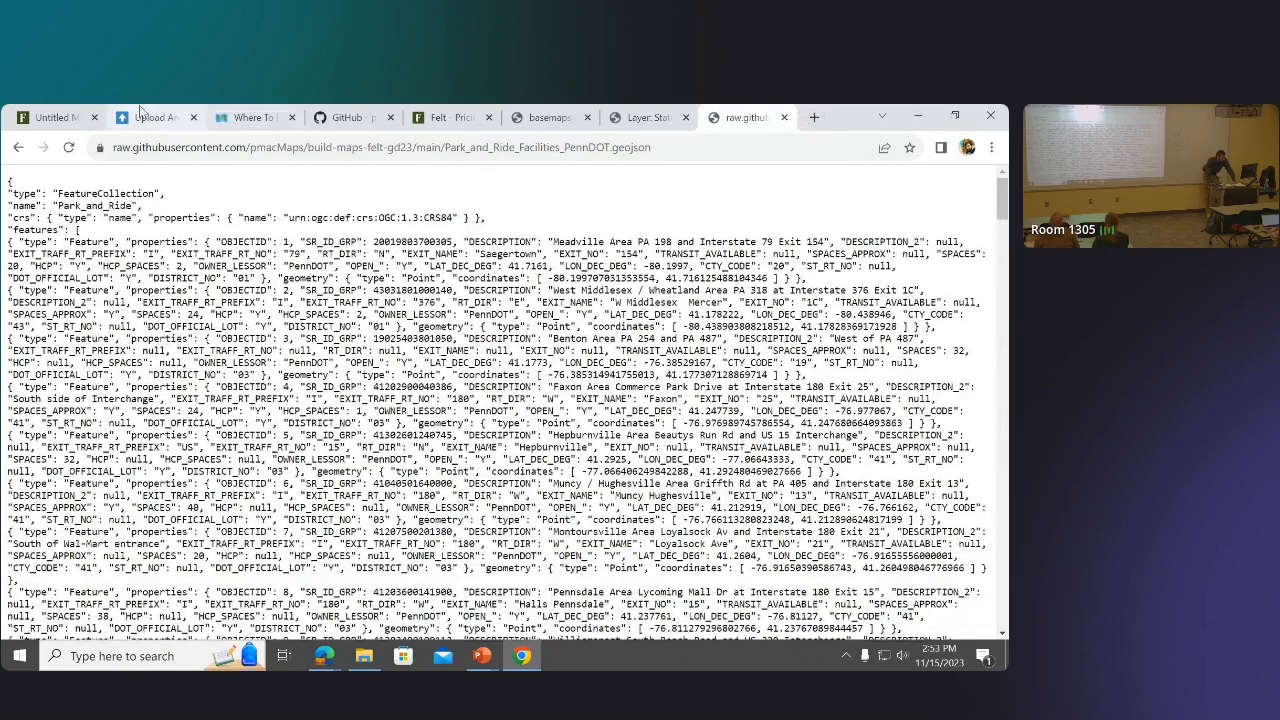
# Return to the Felt map and add the copied GeoJSON URL as a layer named "Park Ride Sites".
pyautogui.click(50, 117)
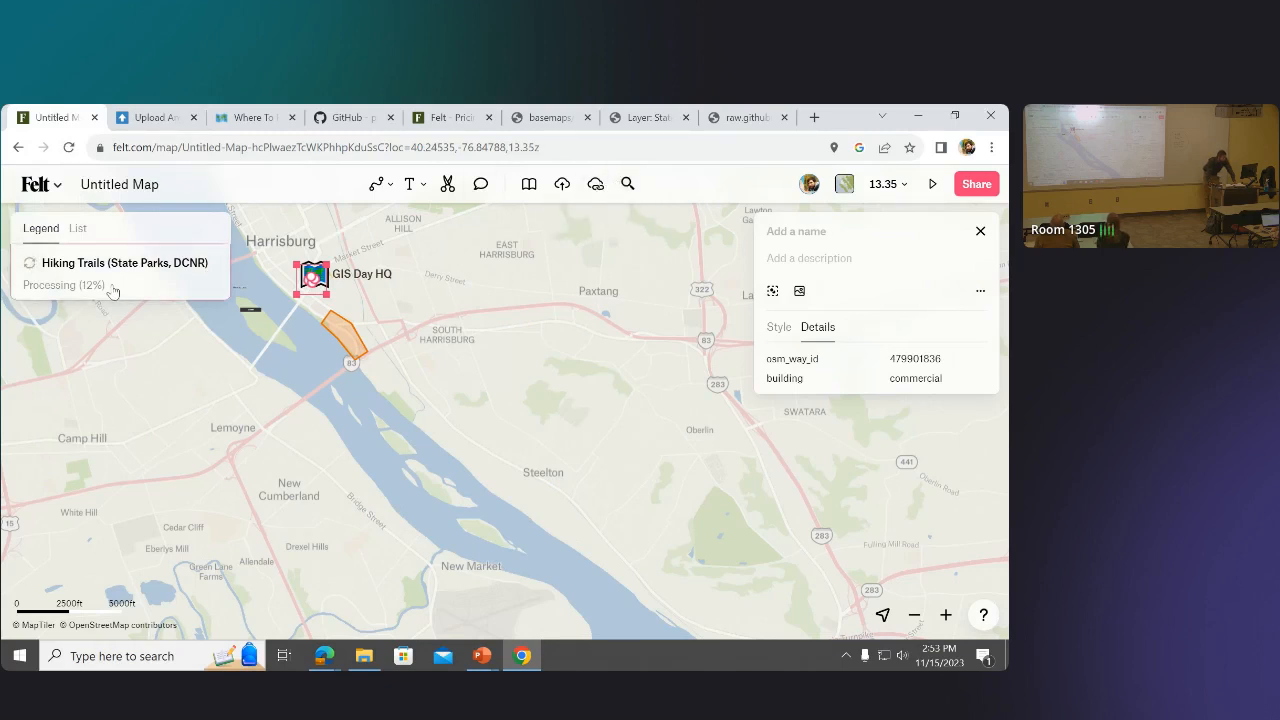
pyautogui.click(595, 186)
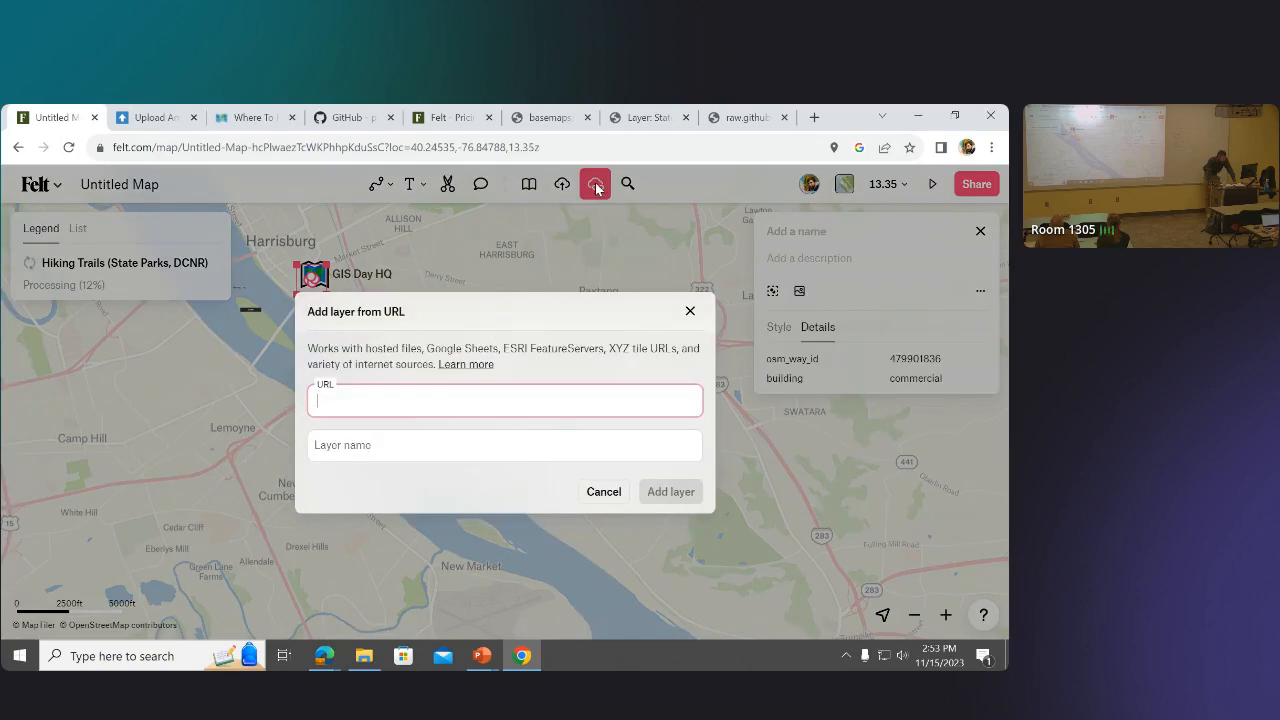
pyautogui.hotkey('ctrl', 'v')
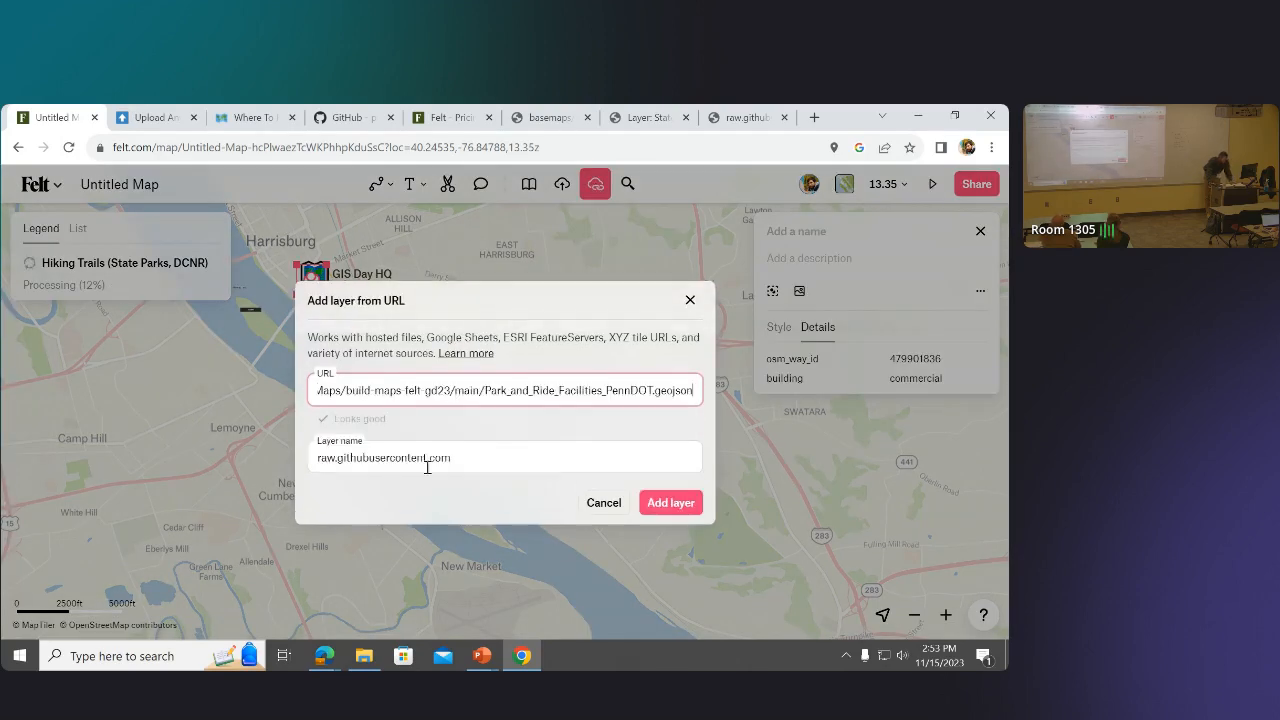
pyautogui.doubleClick(482, 459)
pyautogui.write('Park &')
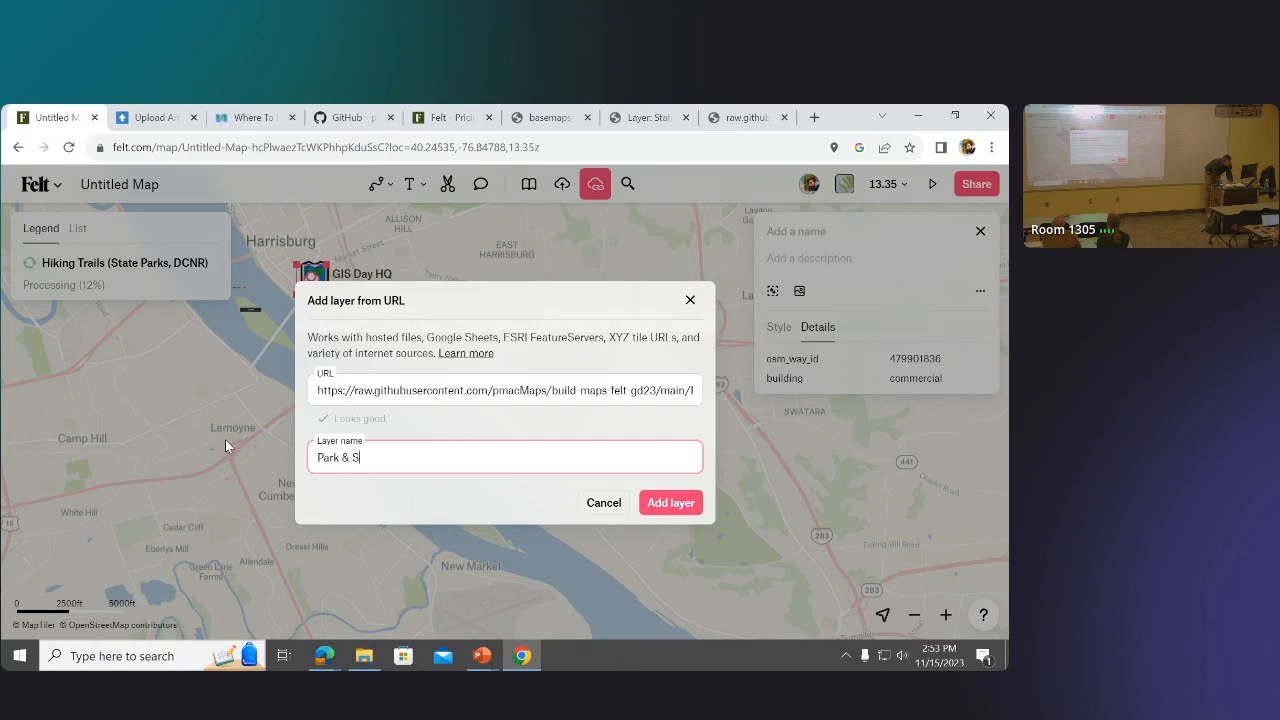
pyautogui.write(' Ride Sites')
pyautogui.click(668, 503)
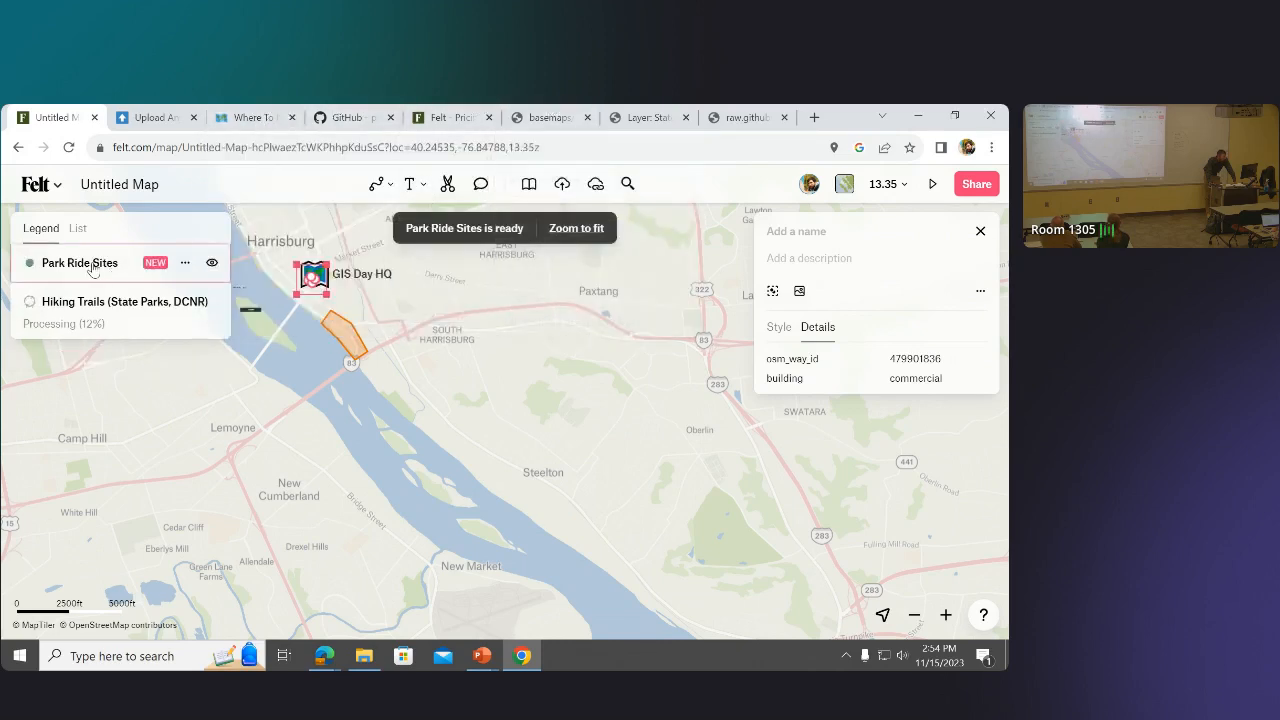
# Fit the map to the Park Ride Sites layer and inspect the attributes of the site northeast of Altoona.
pyautogui.click(185, 262)
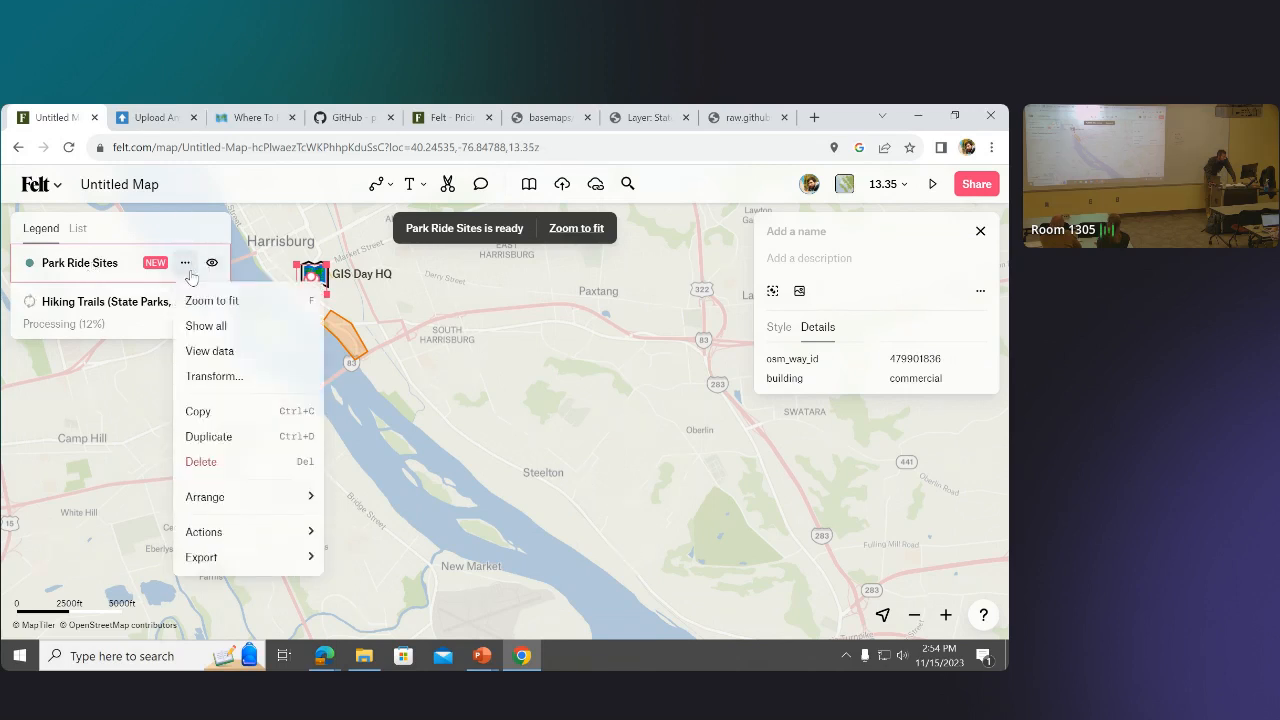
pyautogui.click(196, 303)
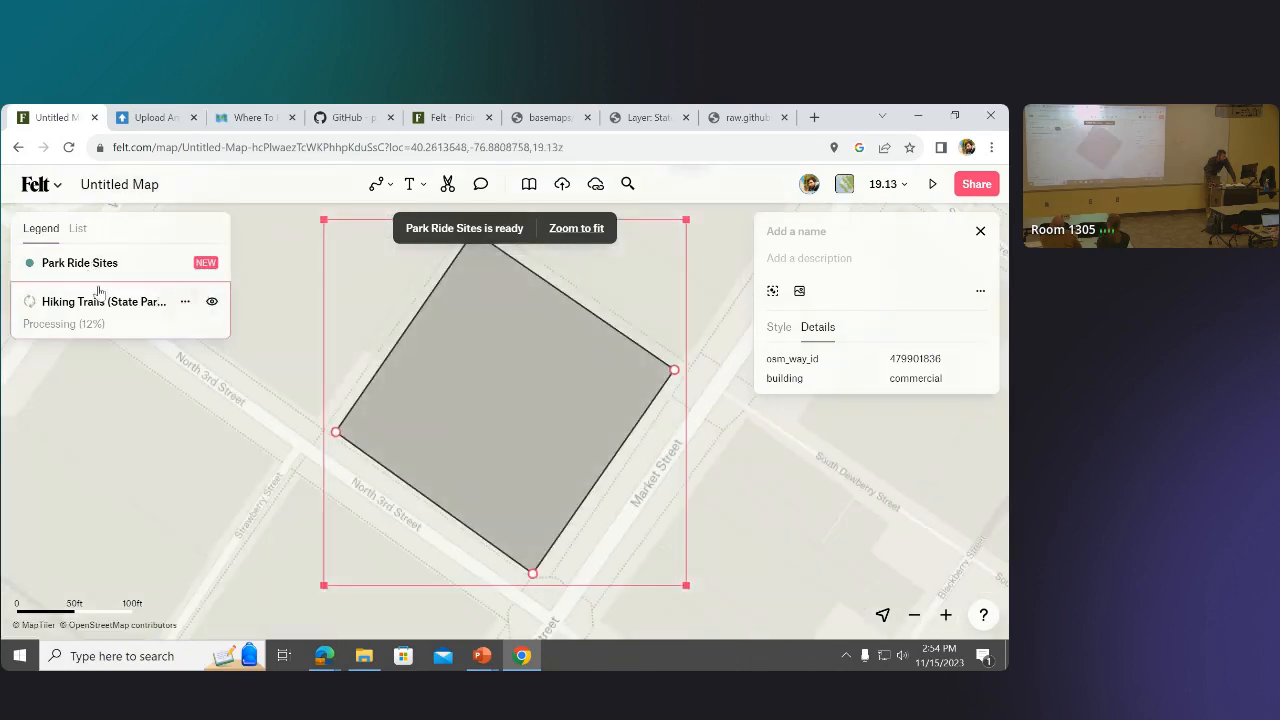
pyautogui.click(185, 264)
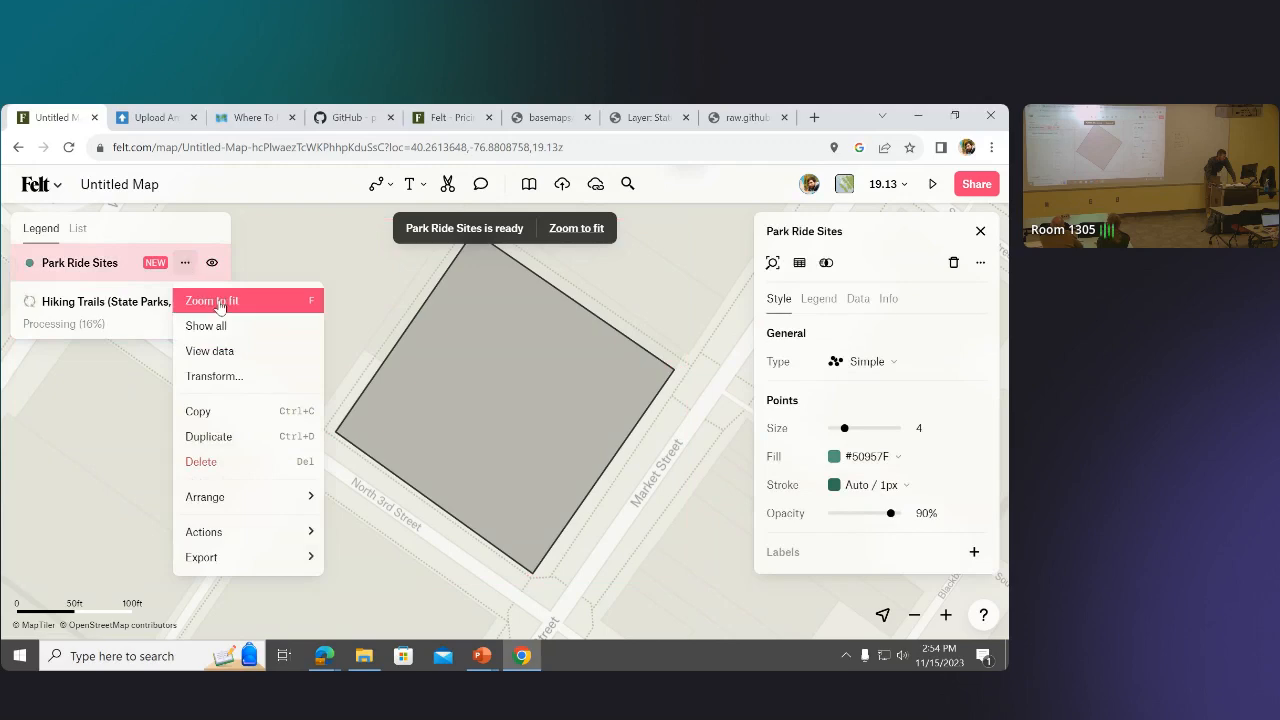
pyautogui.click(212, 298)
pyautogui.scroll(10, 430, 475)
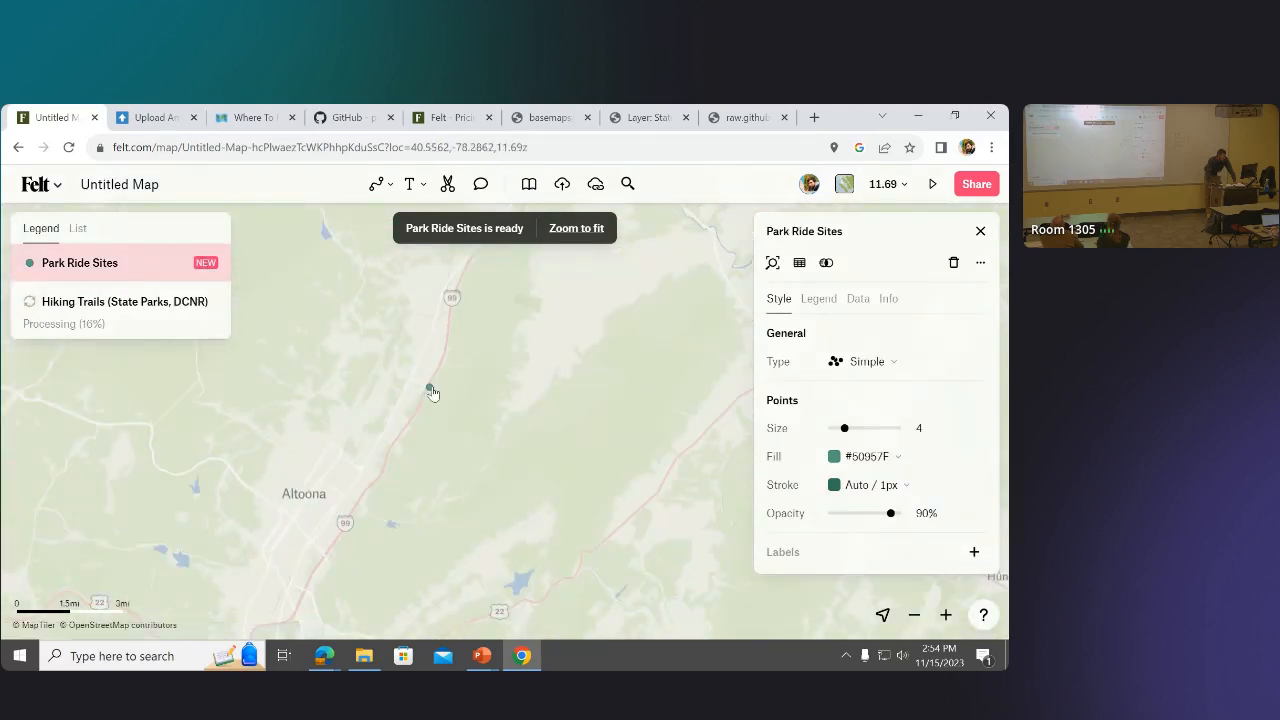
pyautogui.click(429, 387)
pyautogui.scroll(-6, 446, 510)
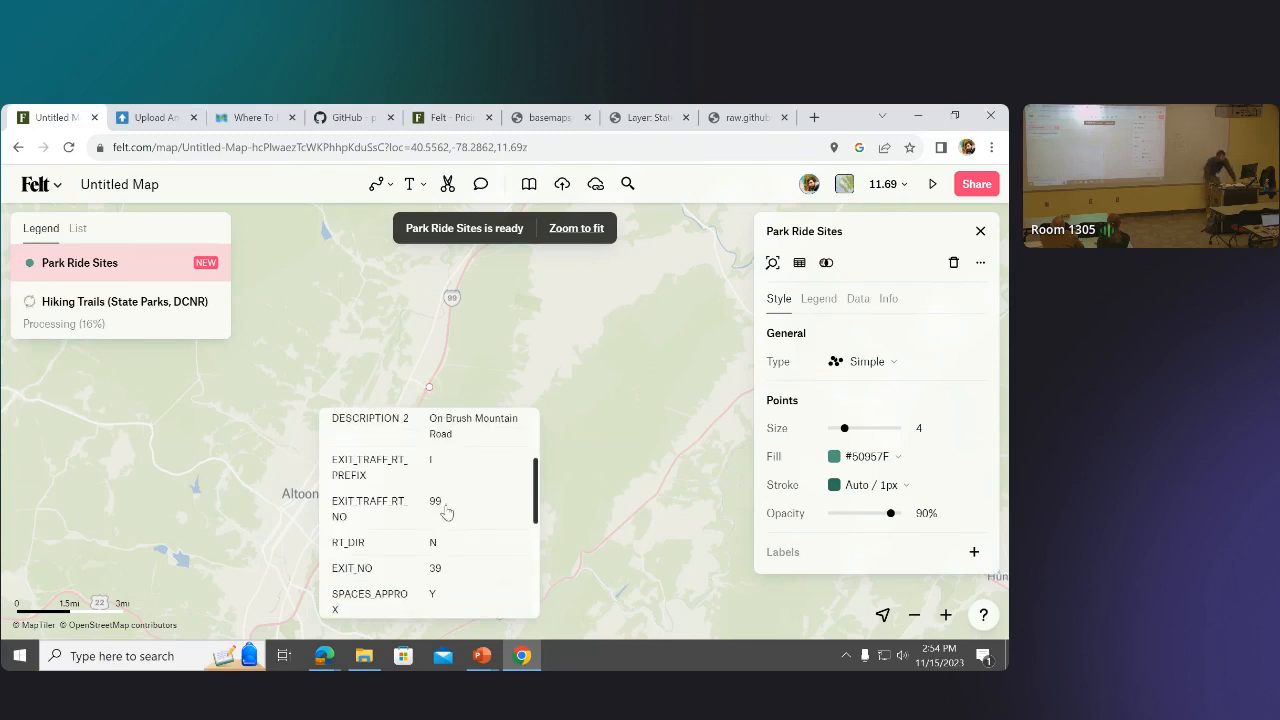
pyautogui.scroll(10, 446, 510)
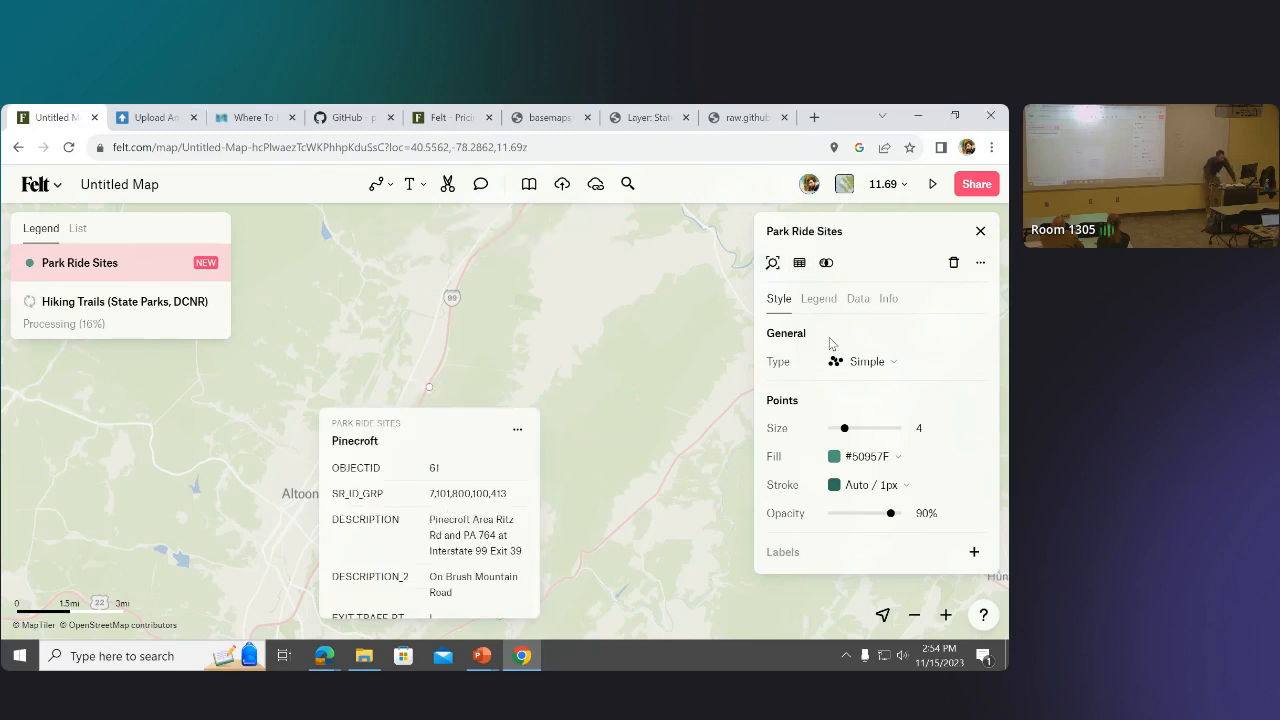
# Style the Park Ride Sites layer as Categories coloured by DISTRICT_NO.
pyautogui.click(885, 366)
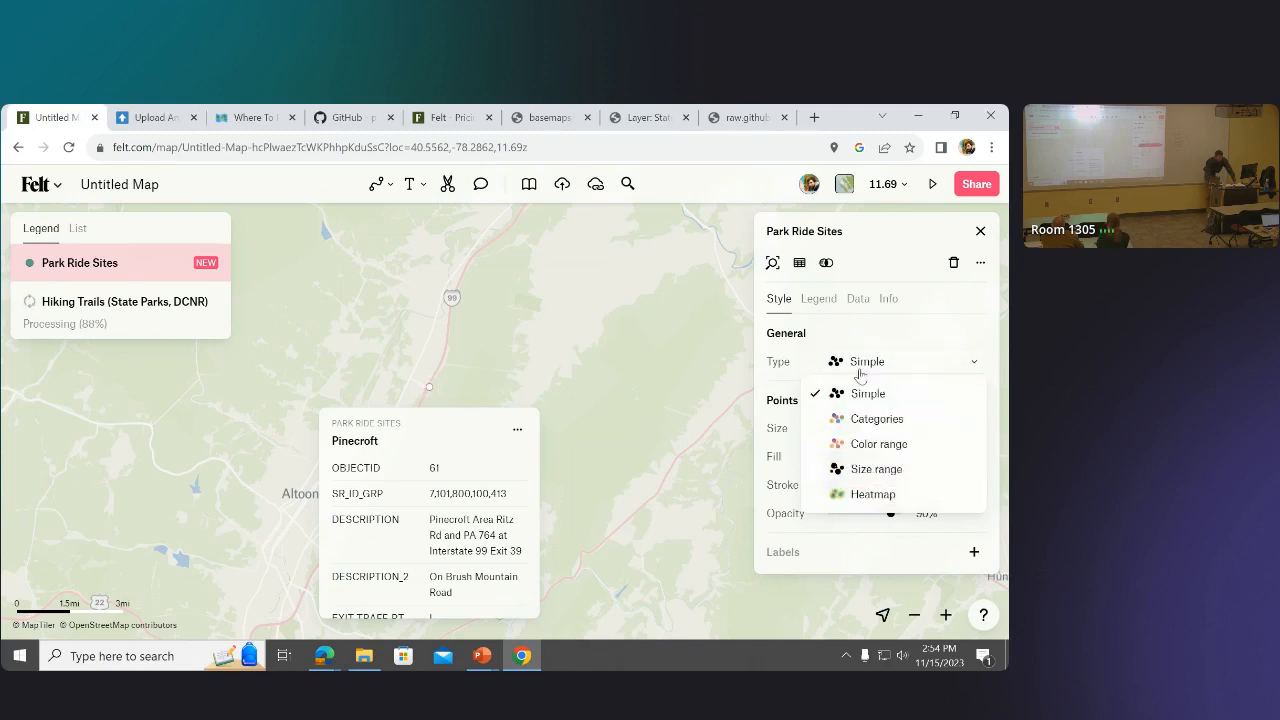
pyautogui.click(858, 420)
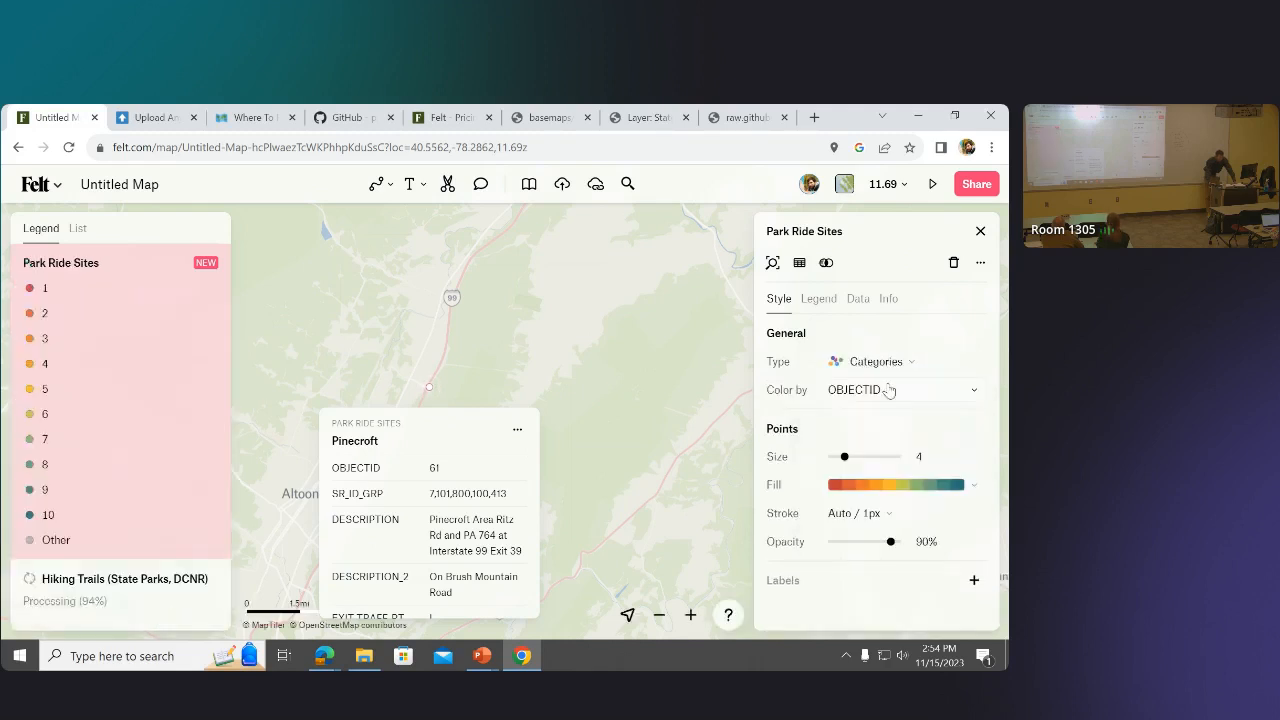
pyautogui.click(888, 390)
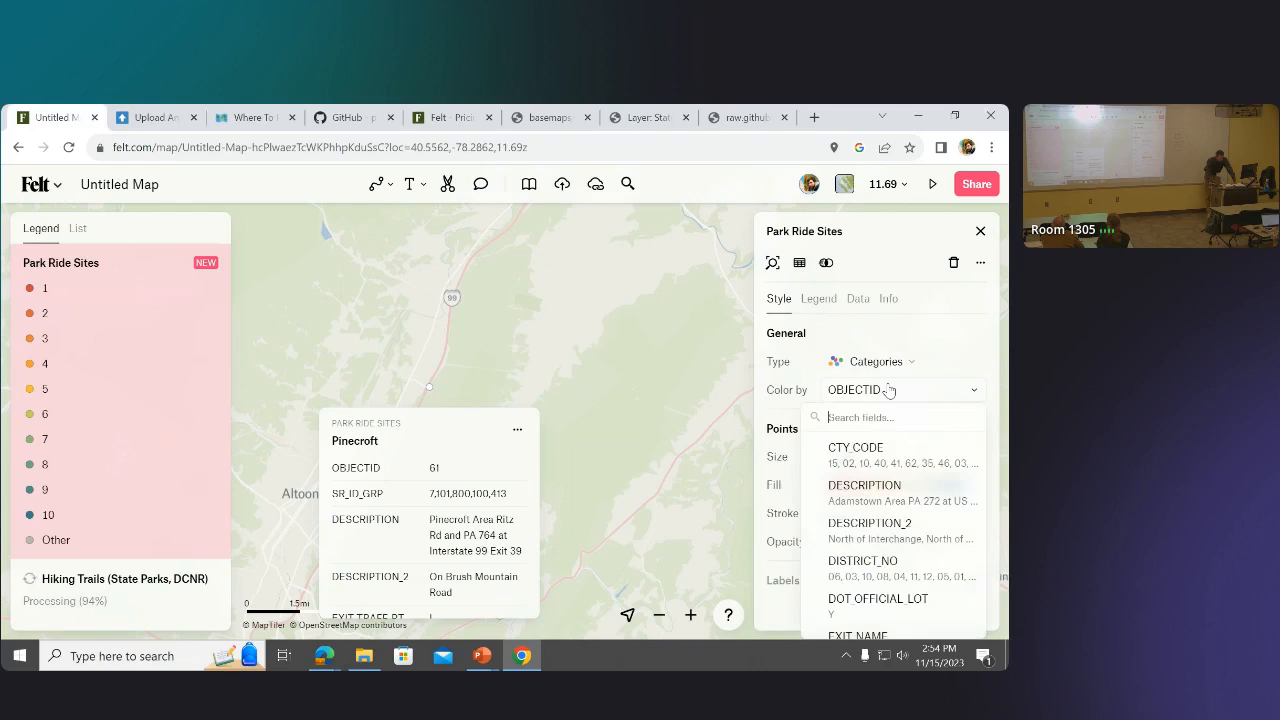
pyautogui.click(880, 565)
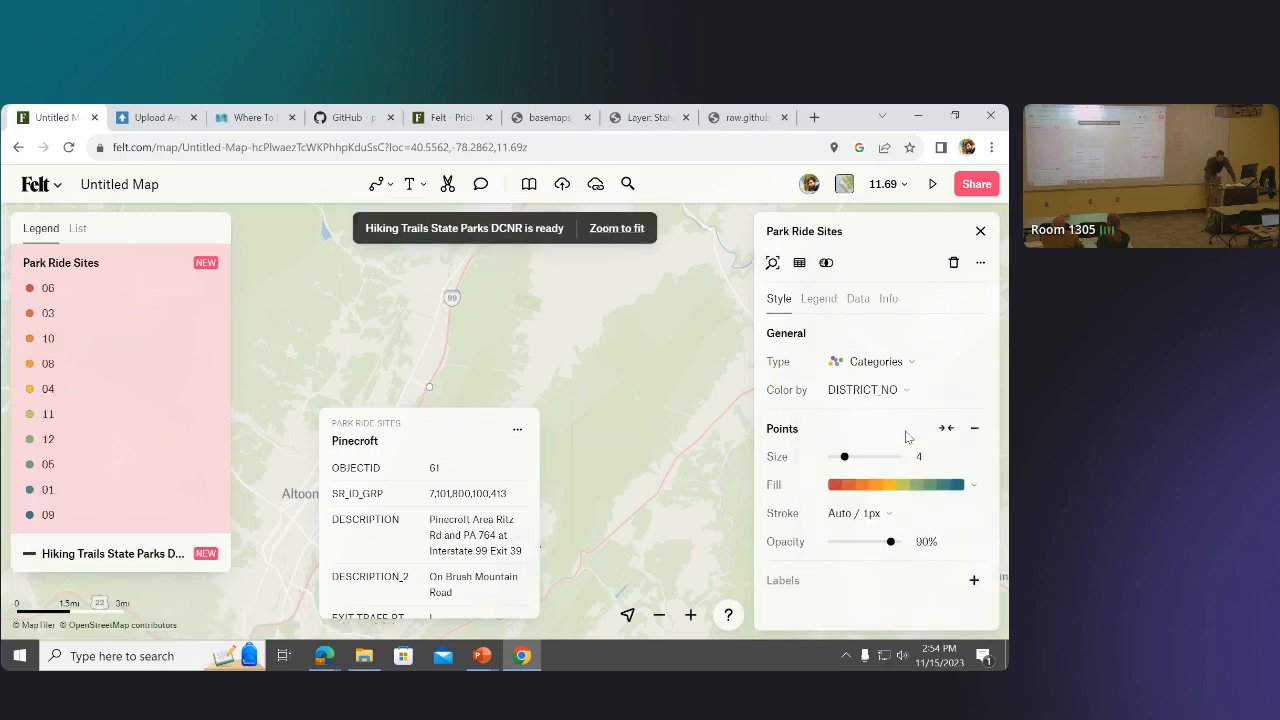
# Set the Park Ride Sites layer's style type to Simple and add labels by EXIT_NAME.
pyautogui.click(909, 368)
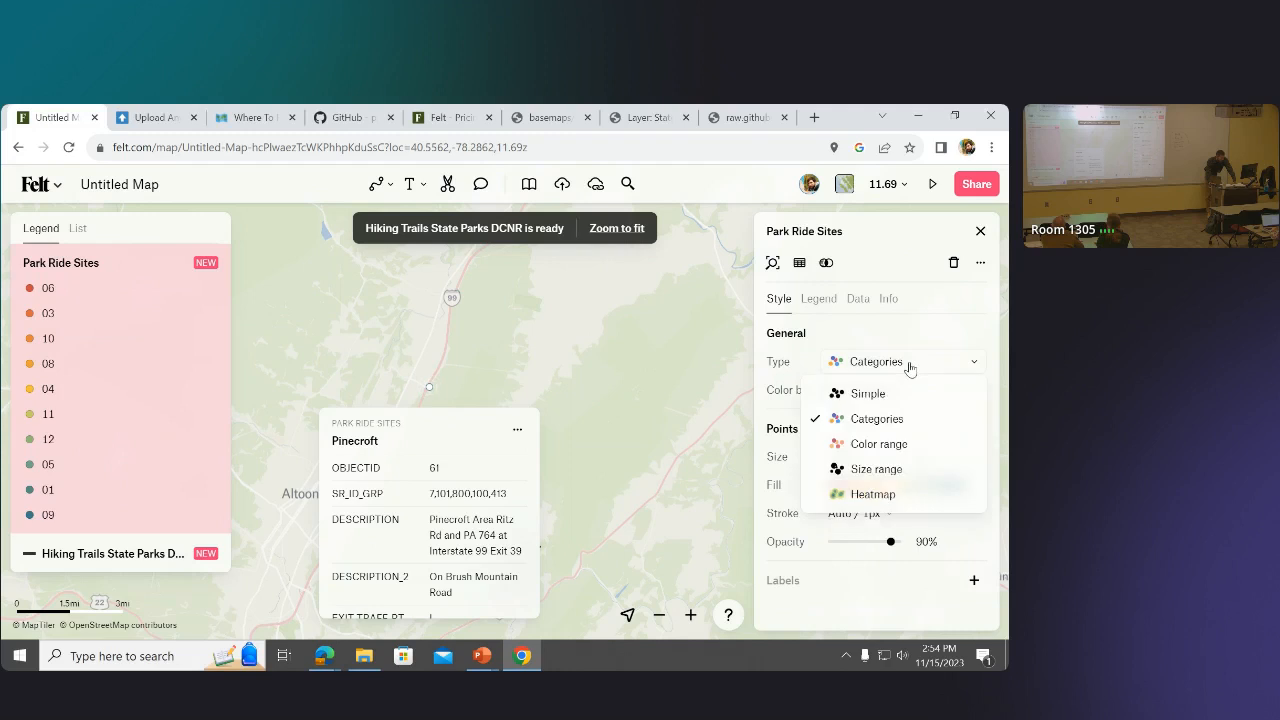
pyautogui.click(882, 392)
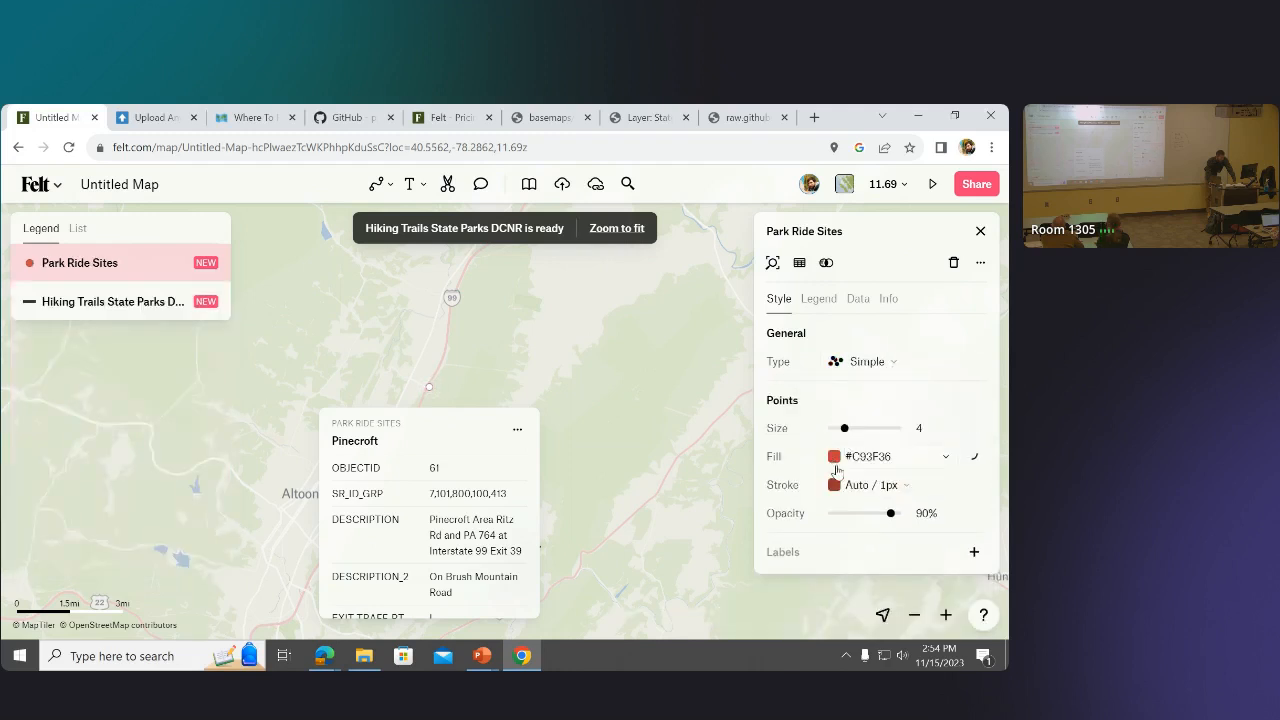
pyautogui.click(976, 556)
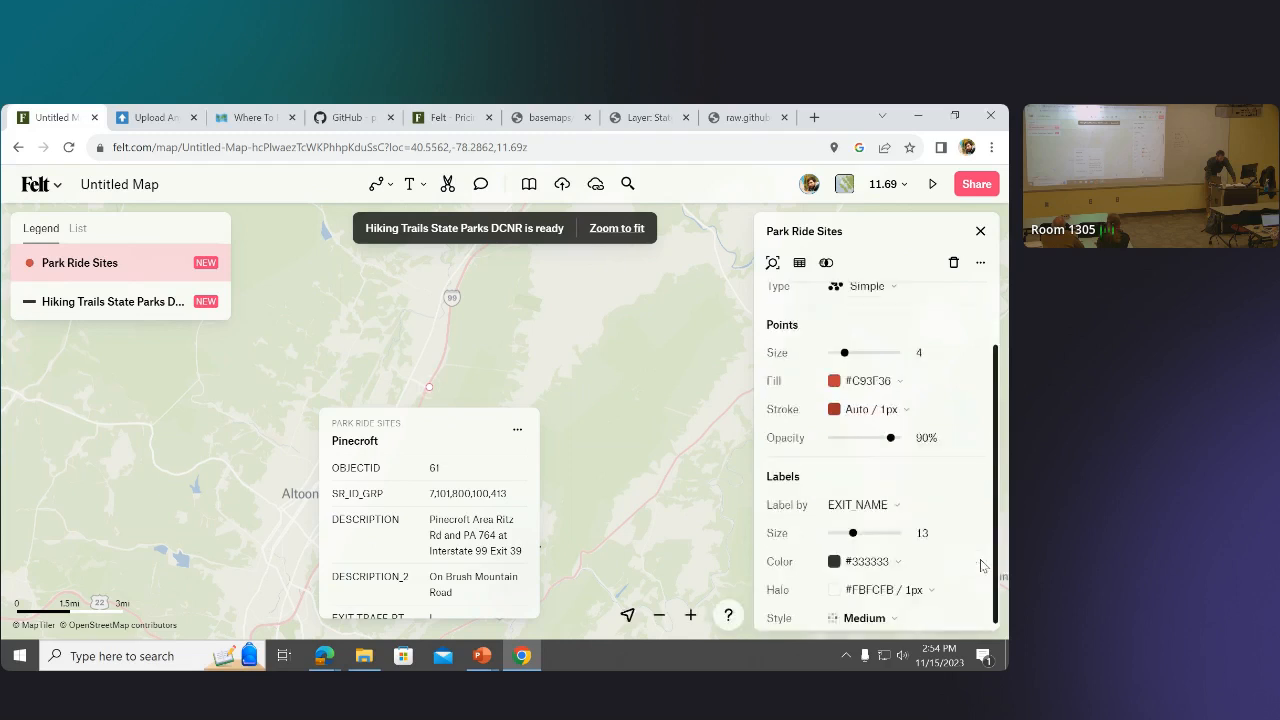
# Switch the Park Ride Sites labels to the DESCRIPTION field and remove the labels from the layer.
pyautogui.click(906, 505)
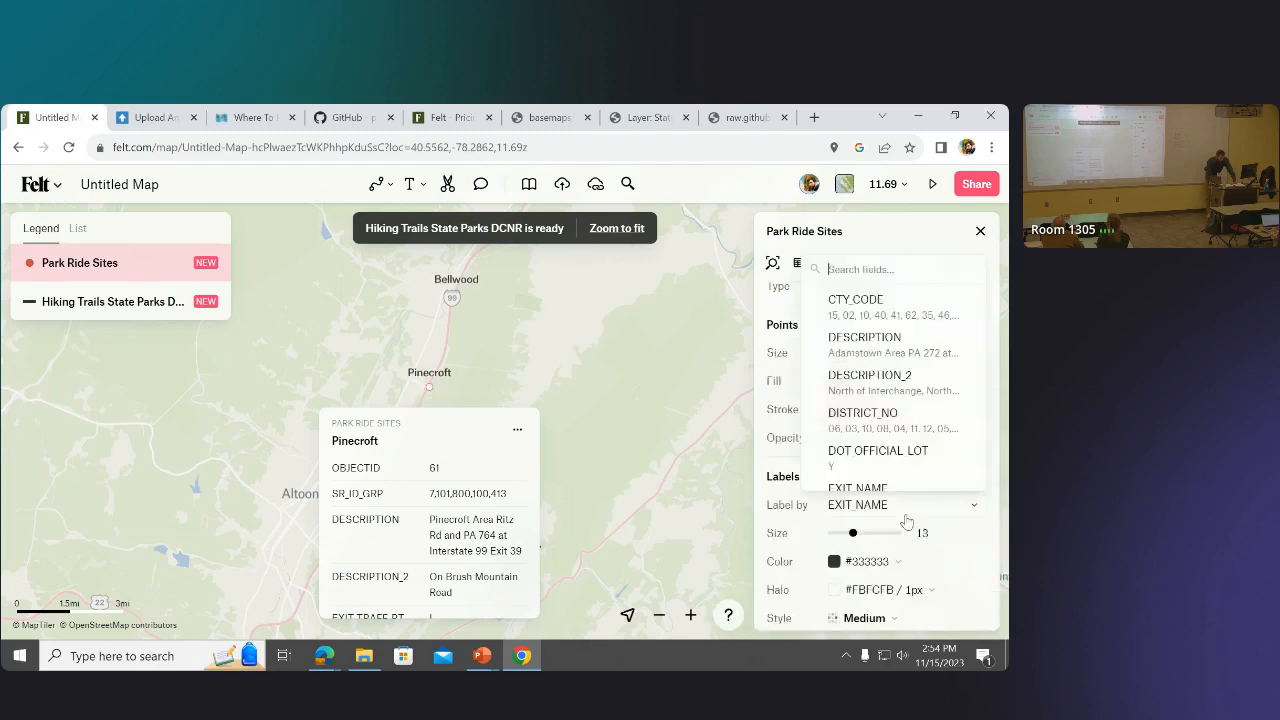
pyautogui.click(877, 367)
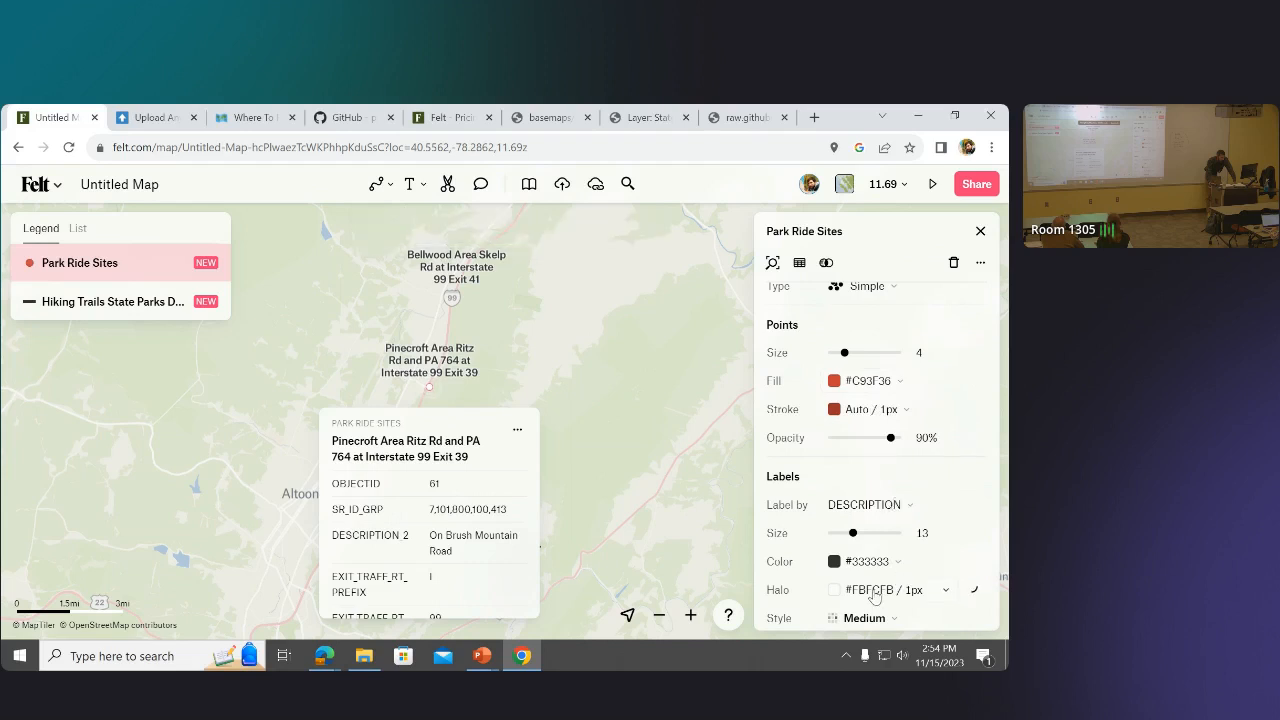
pyautogui.moveTo(972, 479)
pyautogui.click(975, 479)
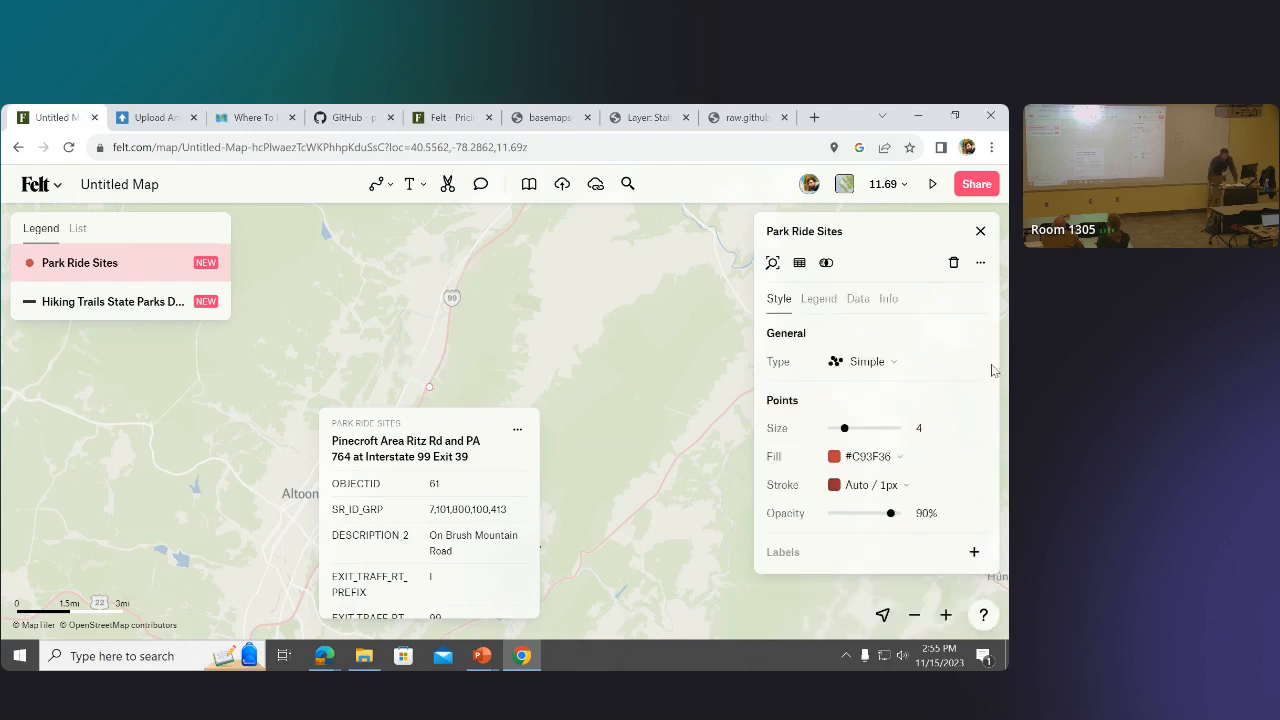
# View the attribute table of the Park Ride Sites layer and close it.
pyautogui.click(800, 264)
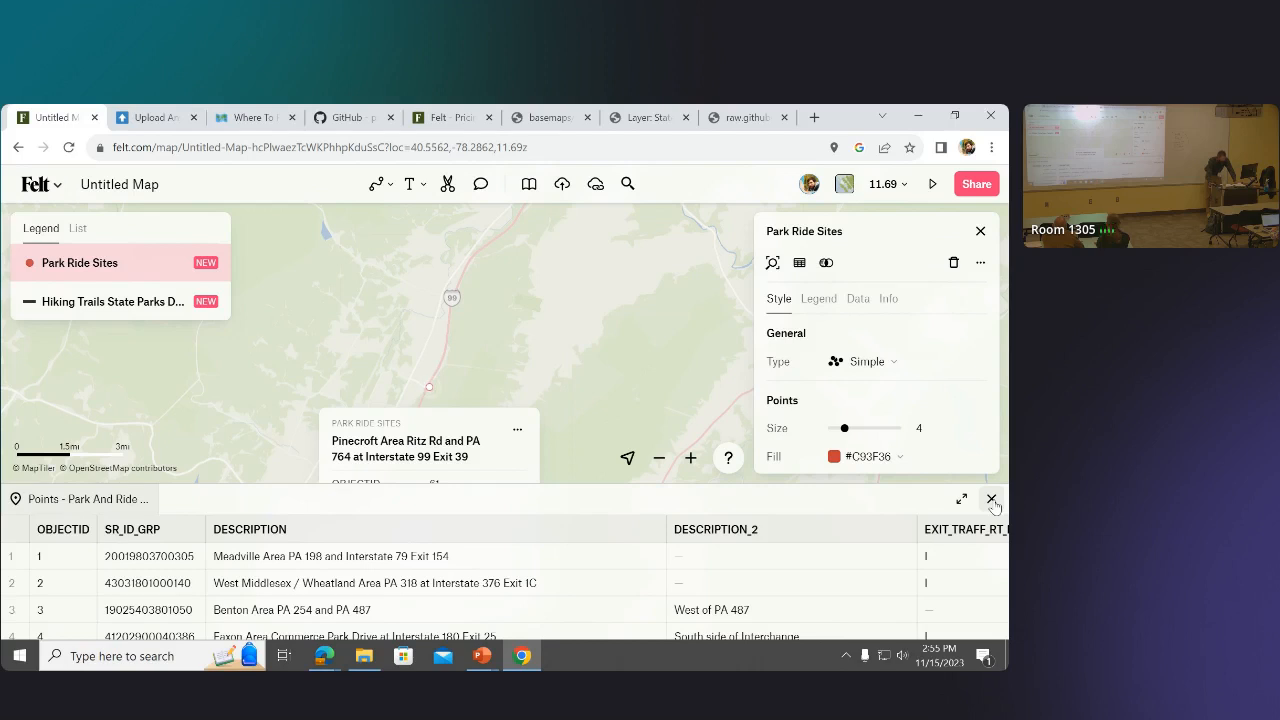
pyautogui.click(992, 499)
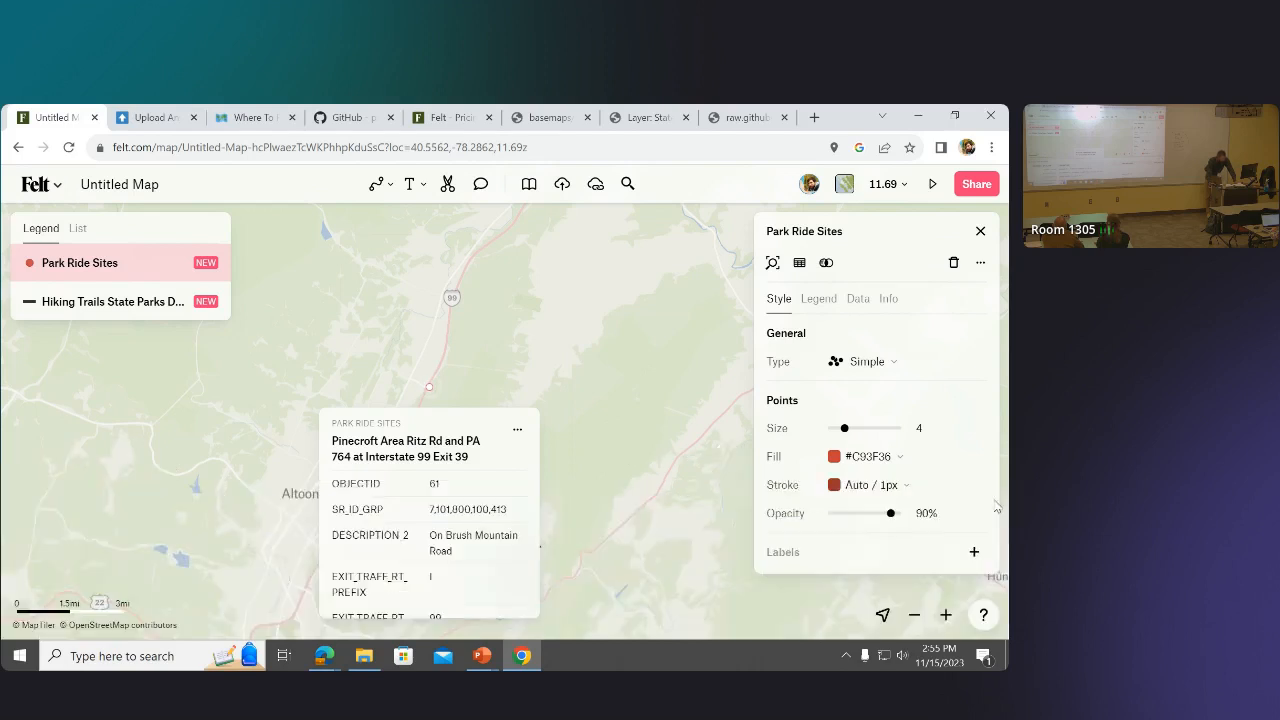
# Rename the layer's legend entry to "Park Ride Sites (test)" and give it the caption "sub text".
pyautogui.click(819, 299)
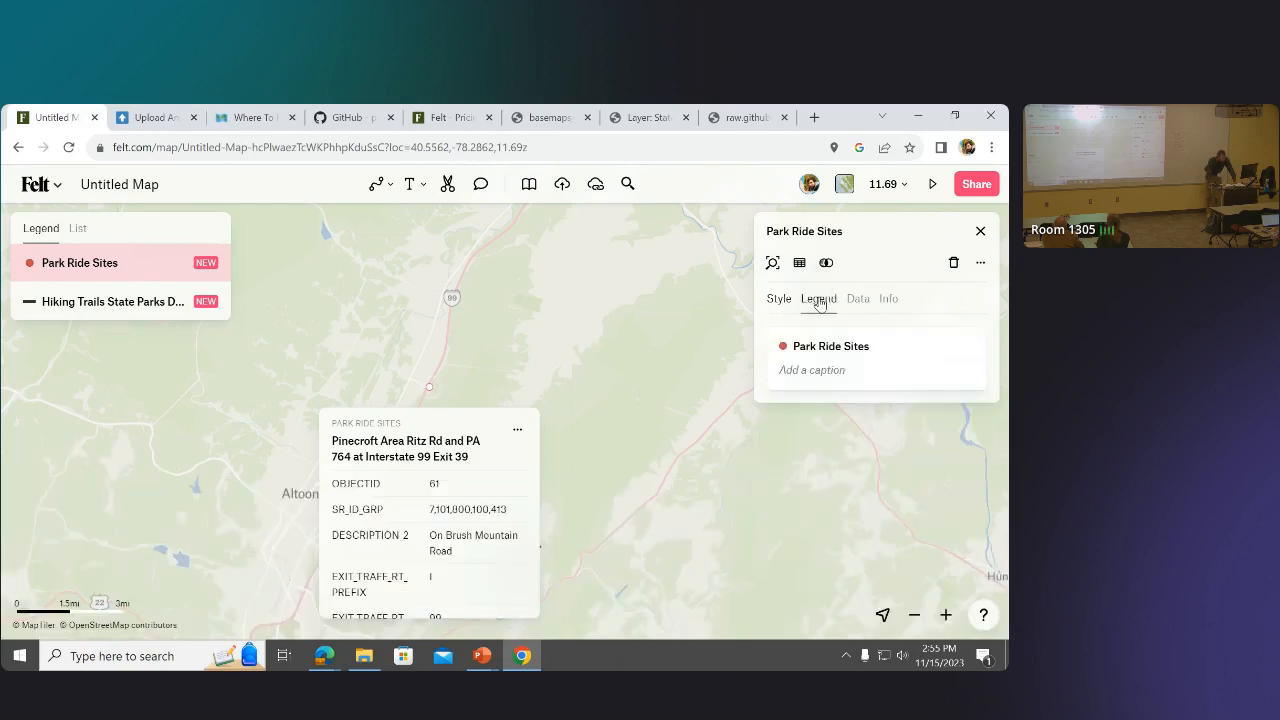
pyautogui.click(836, 346)
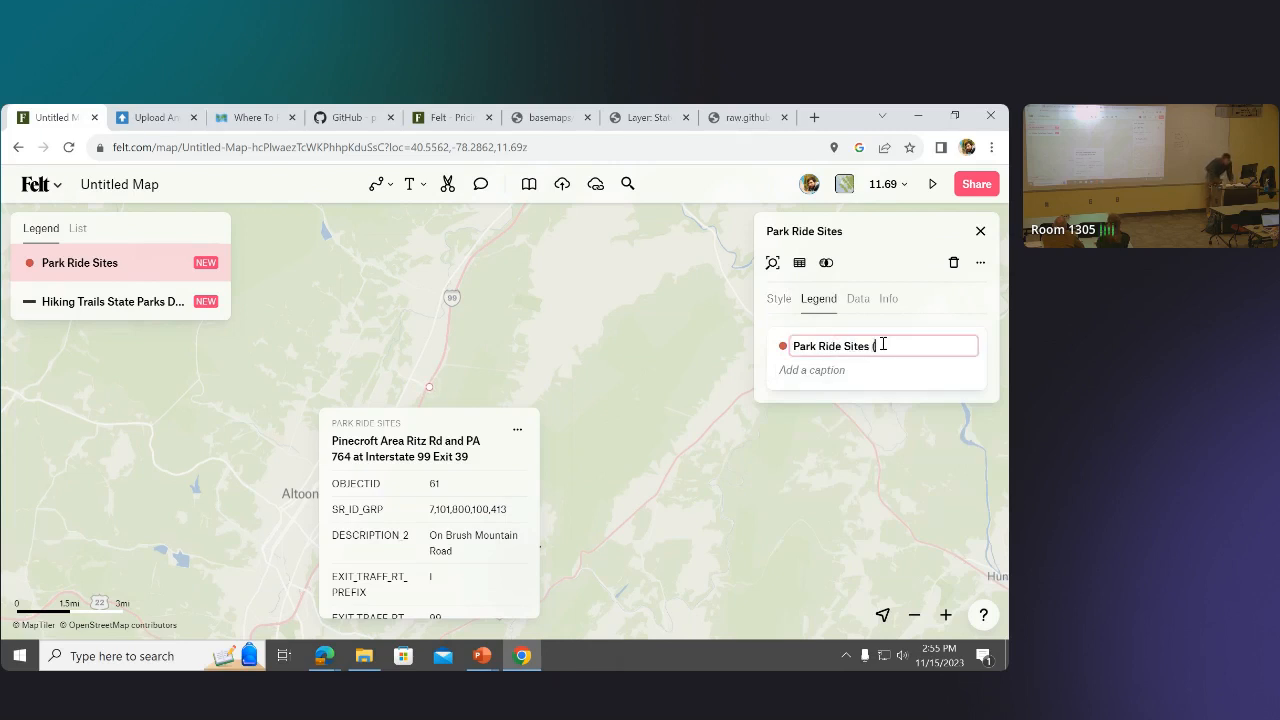
pyautogui.write('(test')
pyautogui.click(869, 360)
pyautogui.write('sub text')
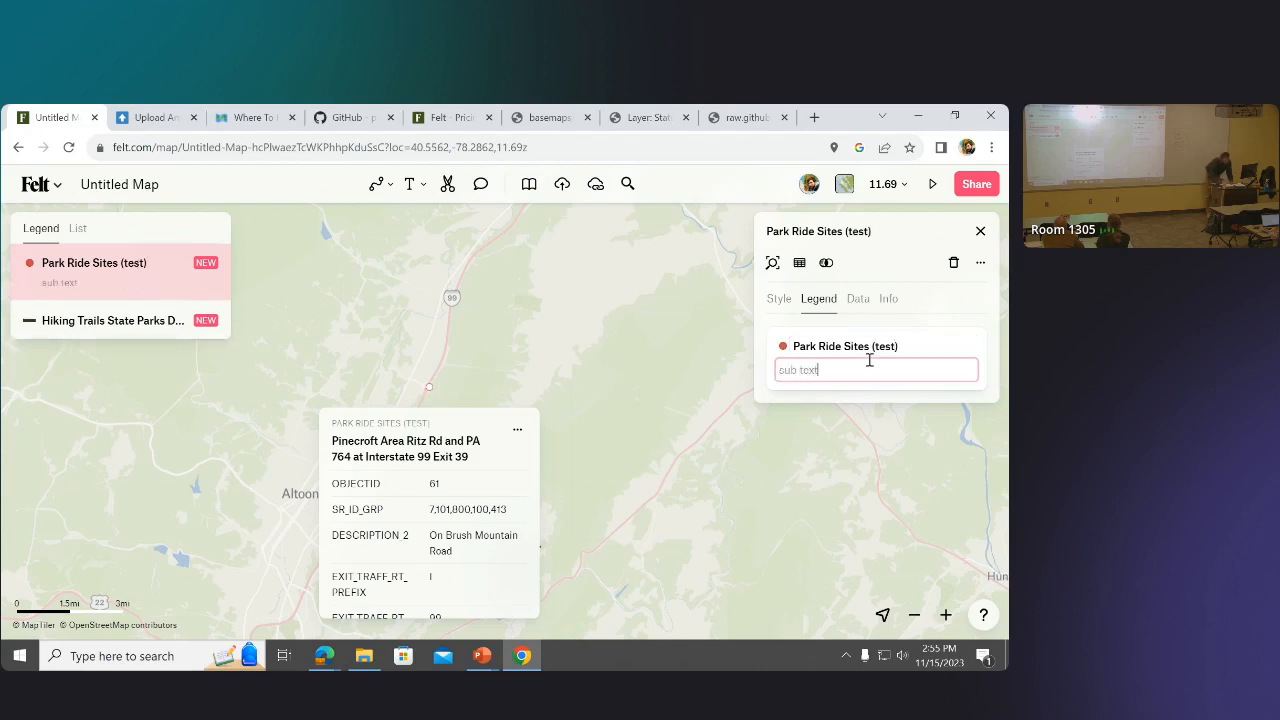
# Review the data preview and general information of the Park Ride Sites (test) layer and close its settings.
pyautogui.click(858, 299)
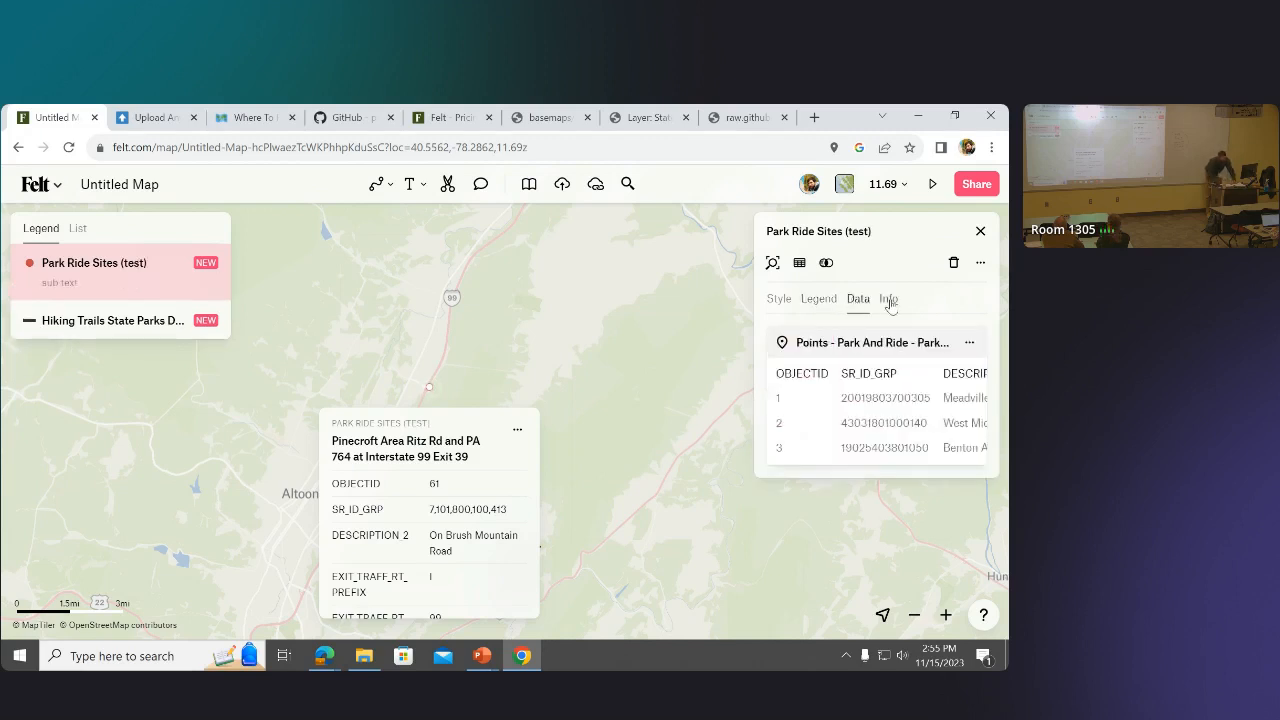
pyautogui.click(889, 301)
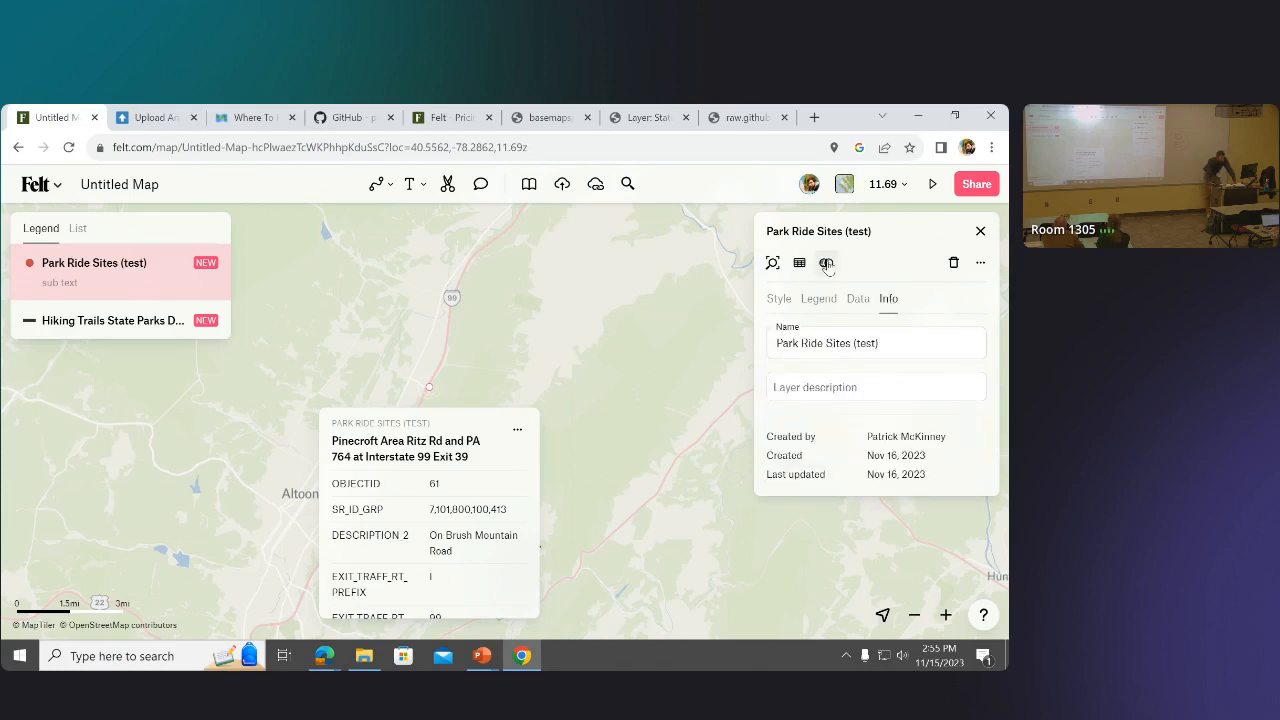
pyautogui.click(978, 233)
# Open the layer library's data request form in a separate tab, look through its questions and return to the map.
pyautogui.click(529, 186)
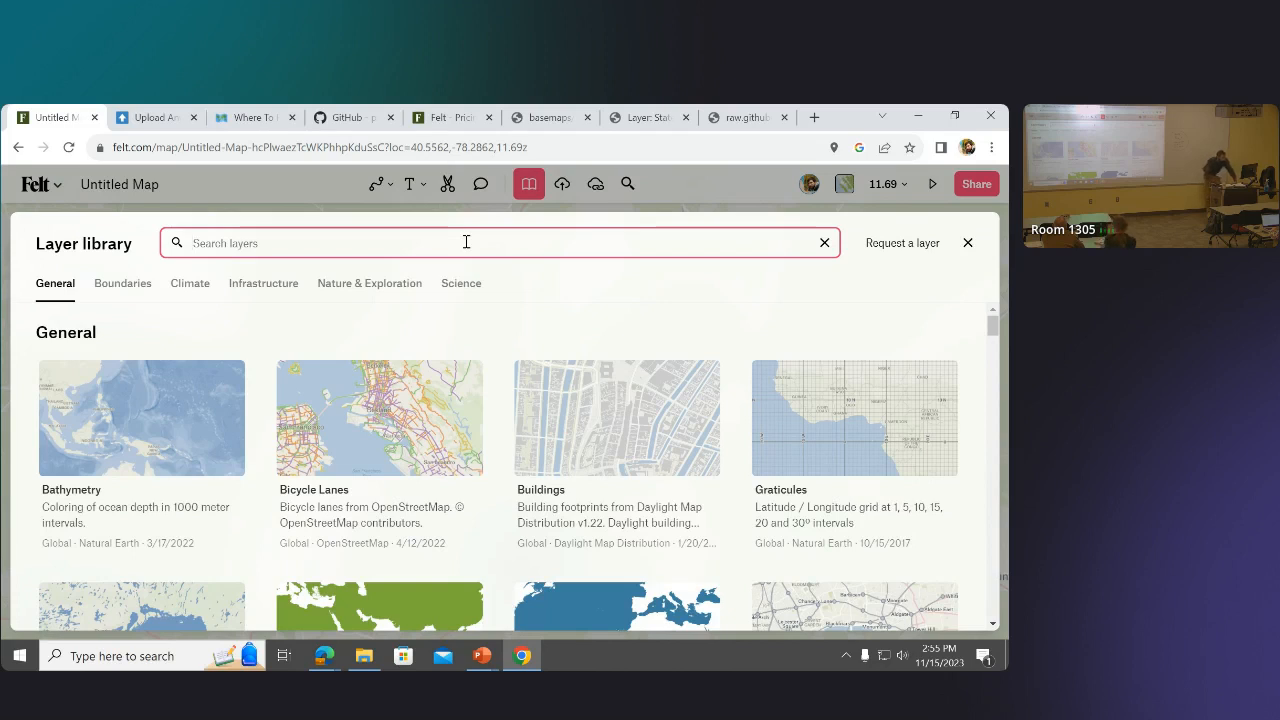
pyautogui.rightClick(870, 247)
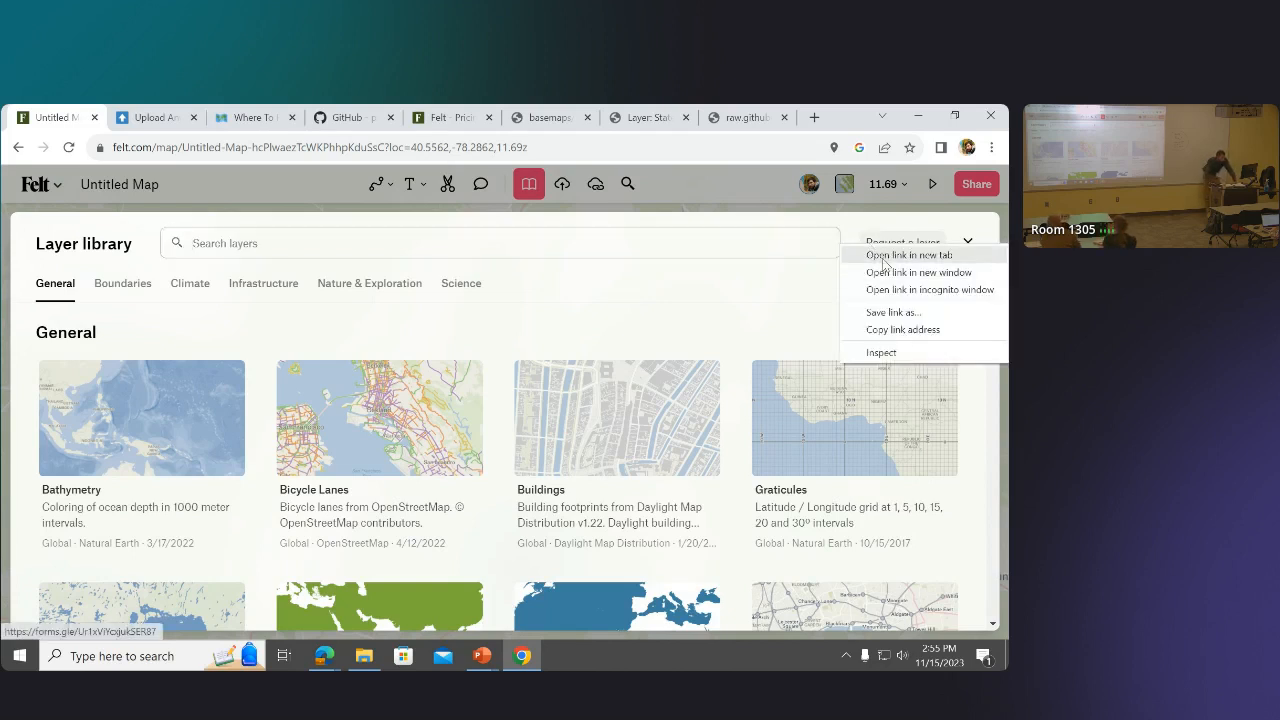
pyautogui.click(909, 255)
pyautogui.click(142, 117)
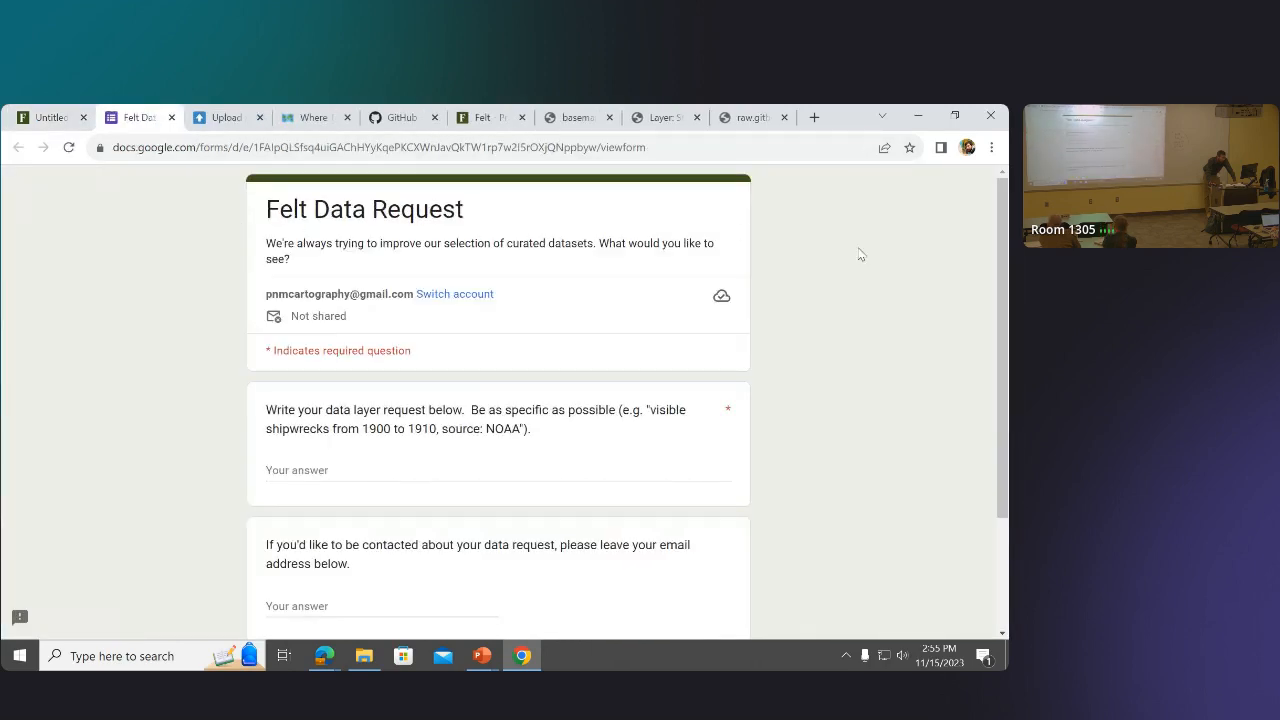
pyautogui.scroll(-3, 874, 258)
pyautogui.scroll(3, 874, 258)
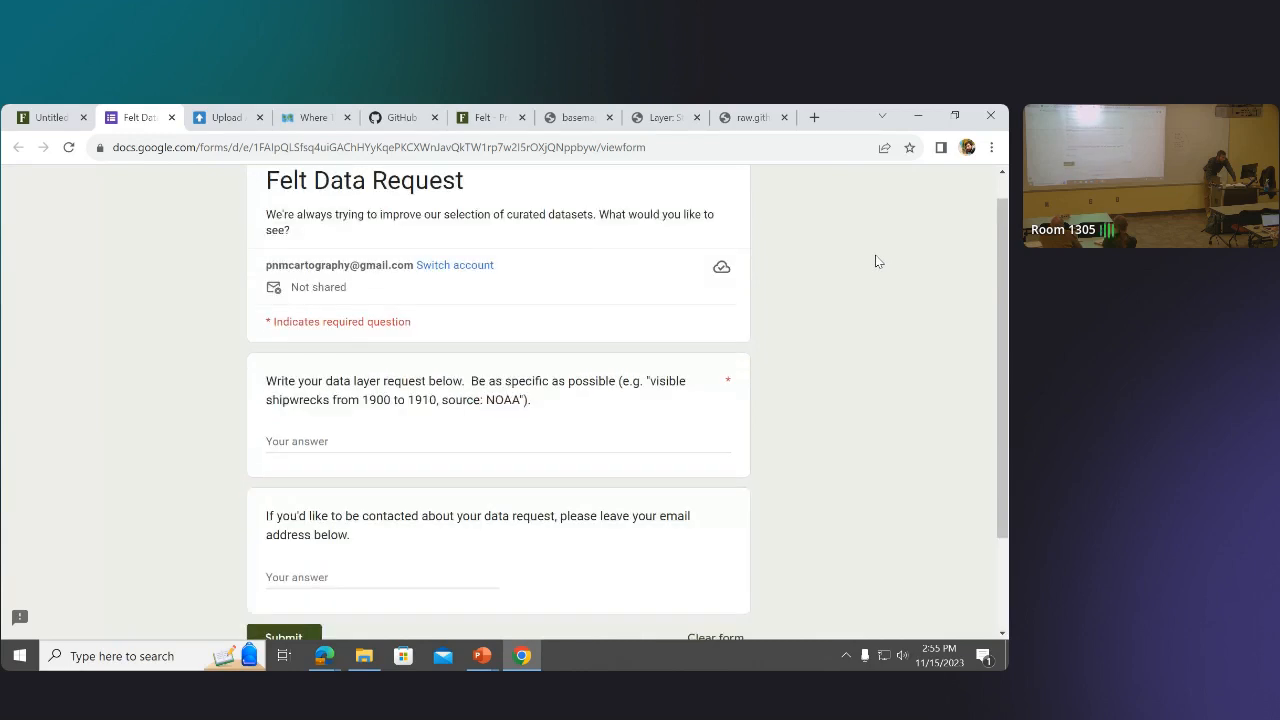
pyautogui.click(57, 116)
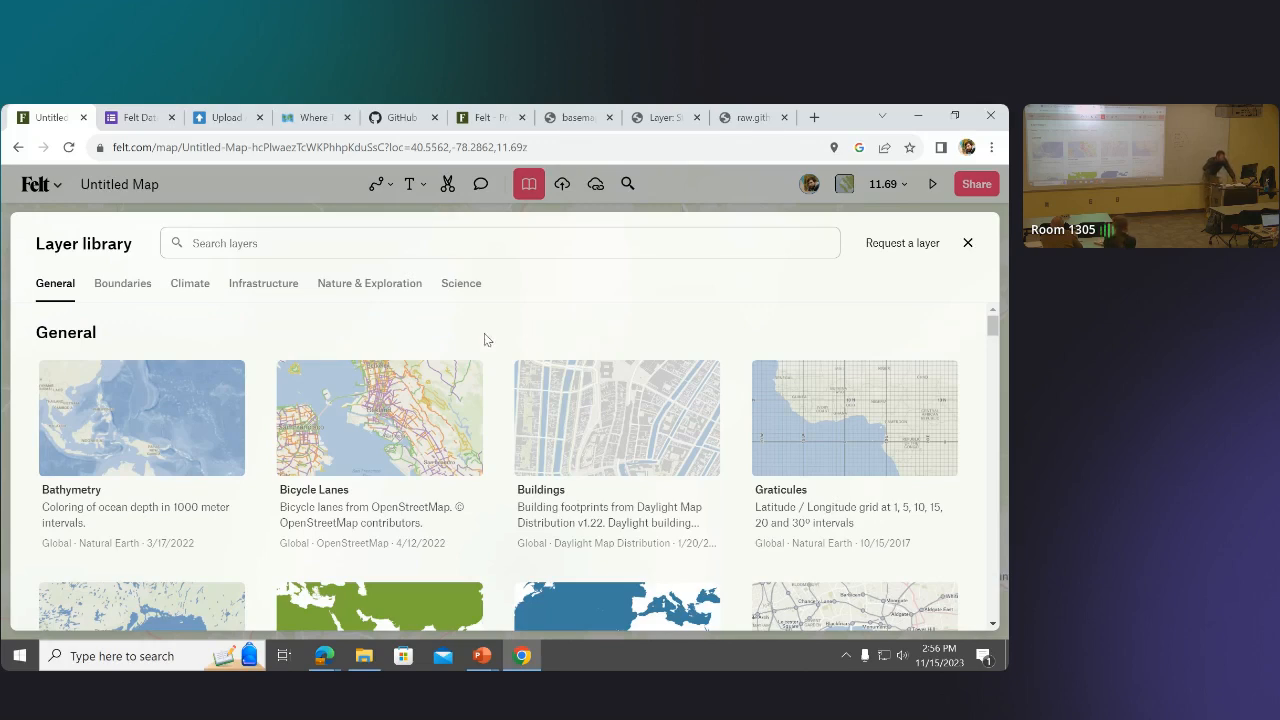
# Add the State House Districts layer from the Boundaries section of the layer library to the map.
pyautogui.scroll(-1, 547, 380)
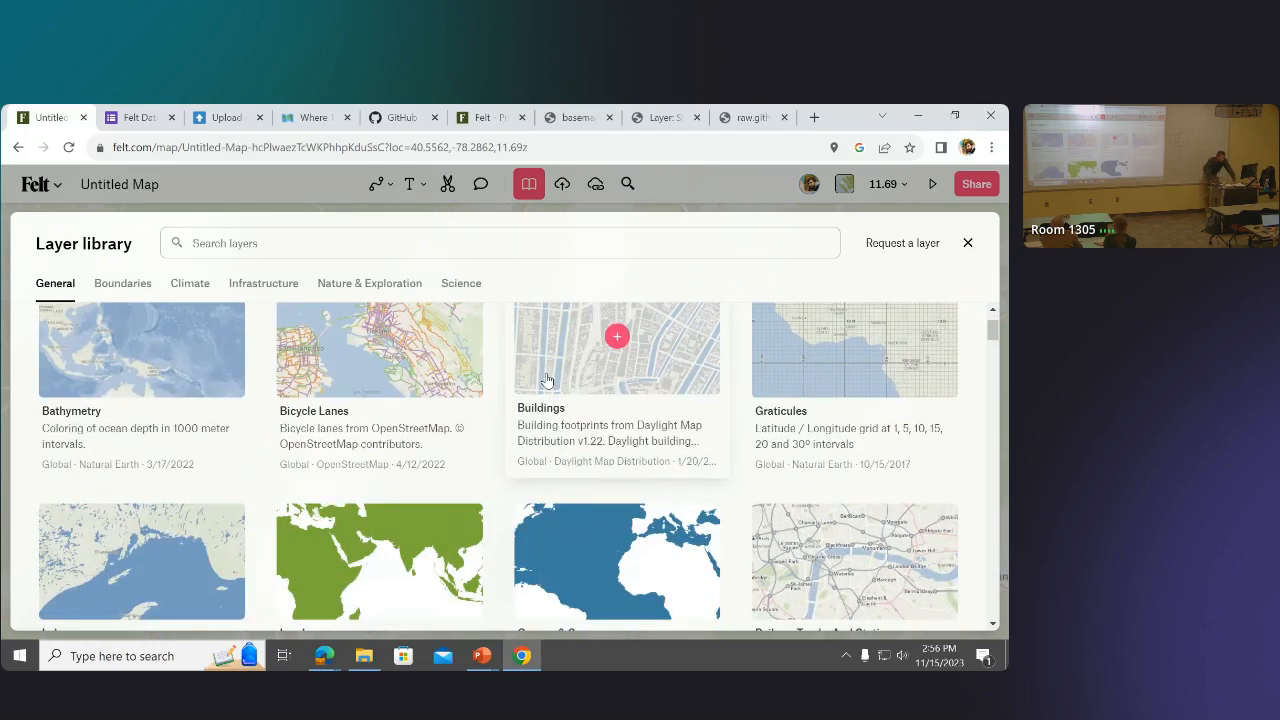
pyautogui.scroll(-1, 547, 380)
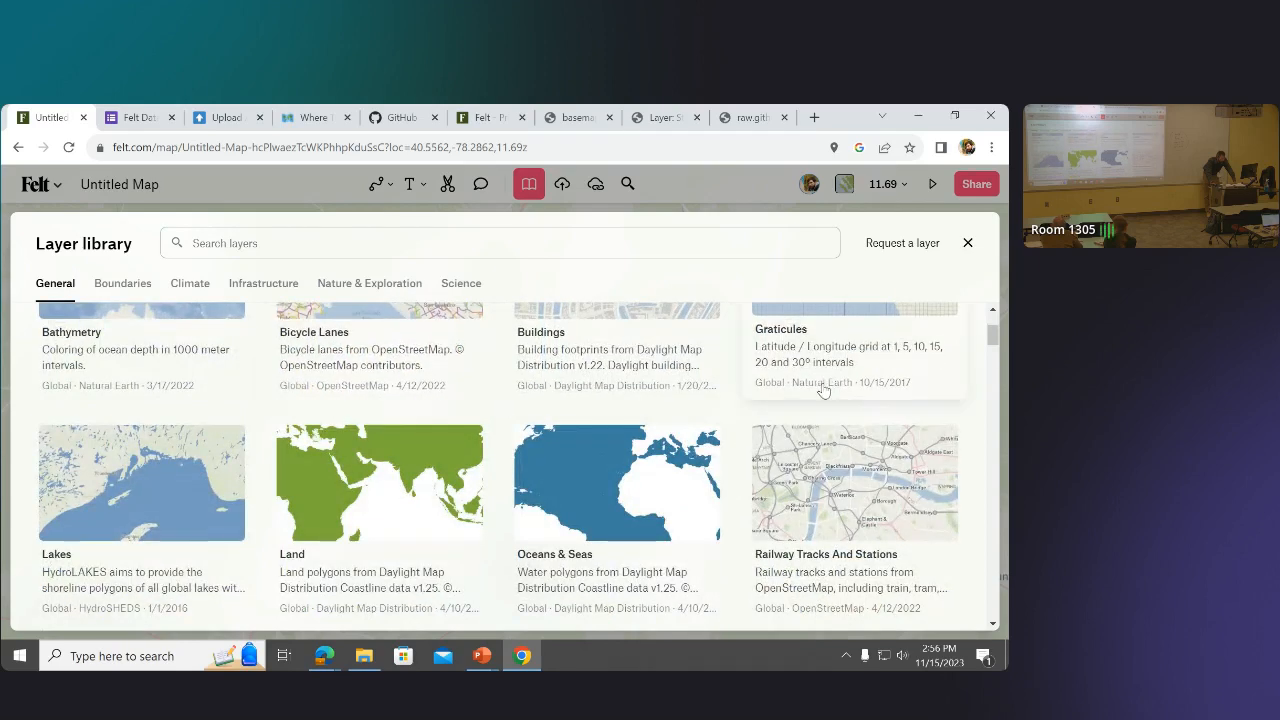
pyautogui.scroll(-2, 694, 410)
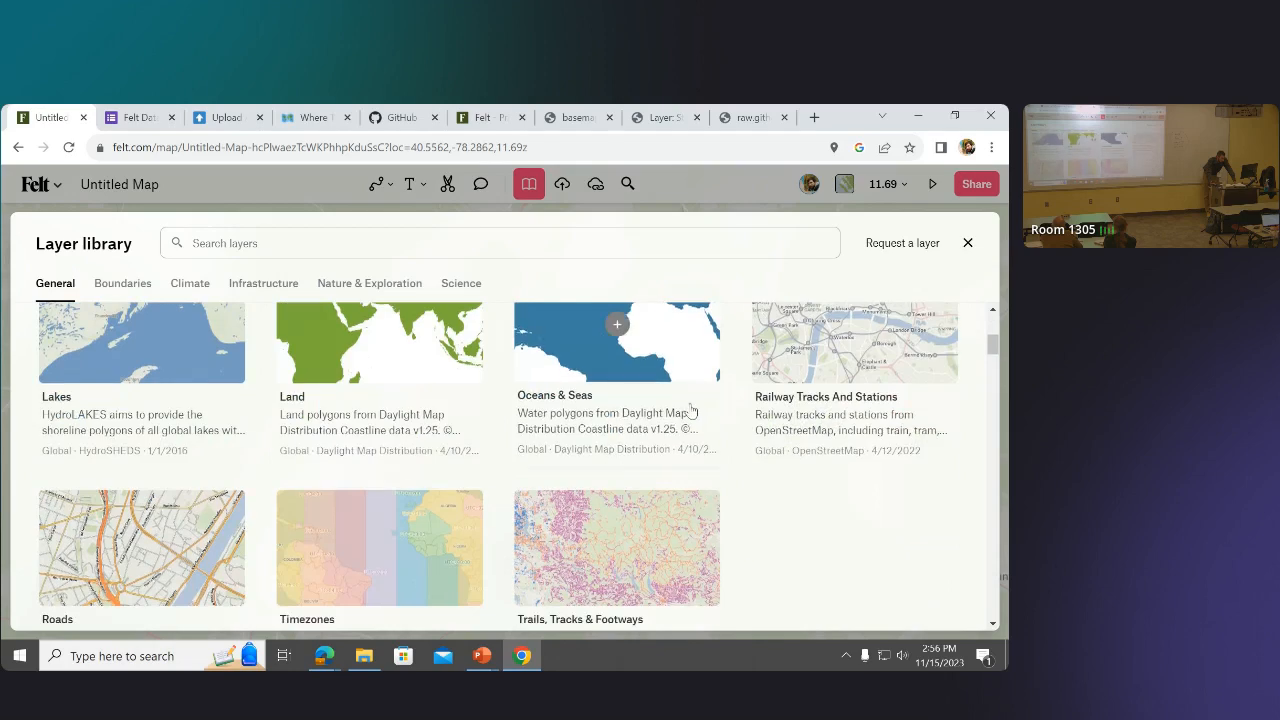
pyautogui.scroll(-7, 690, 410)
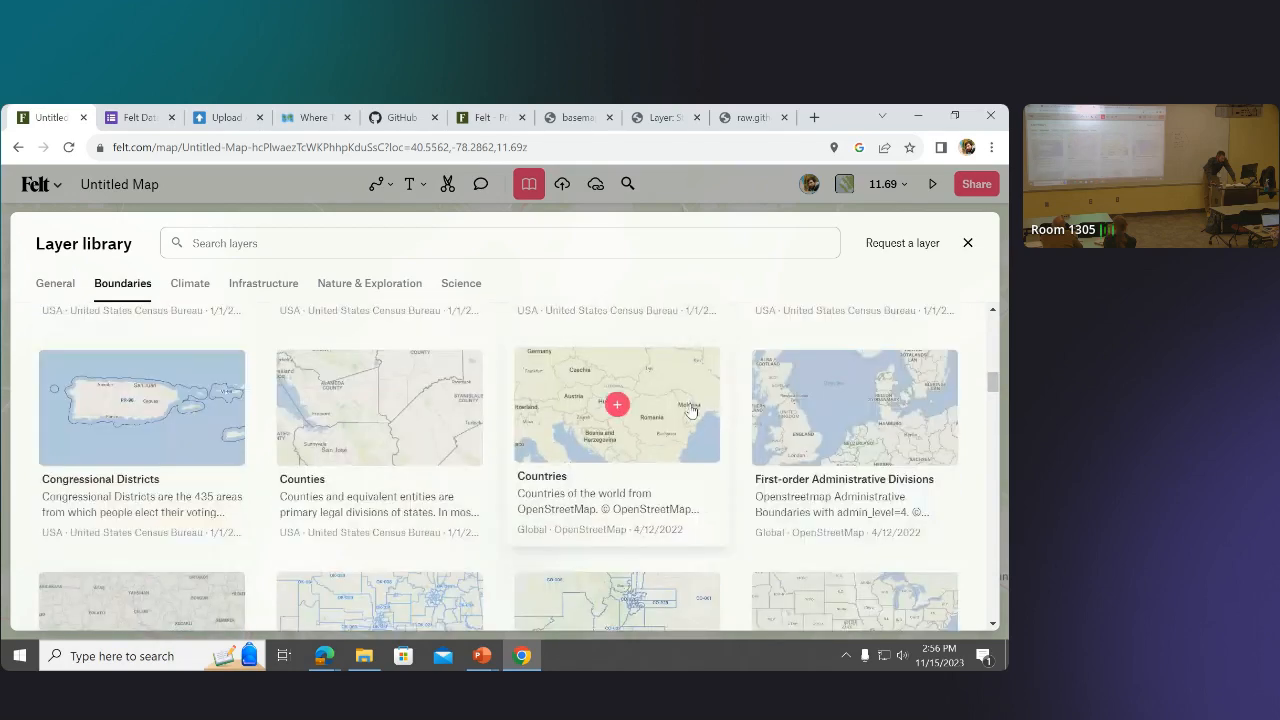
pyautogui.scroll(-5, 690, 410)
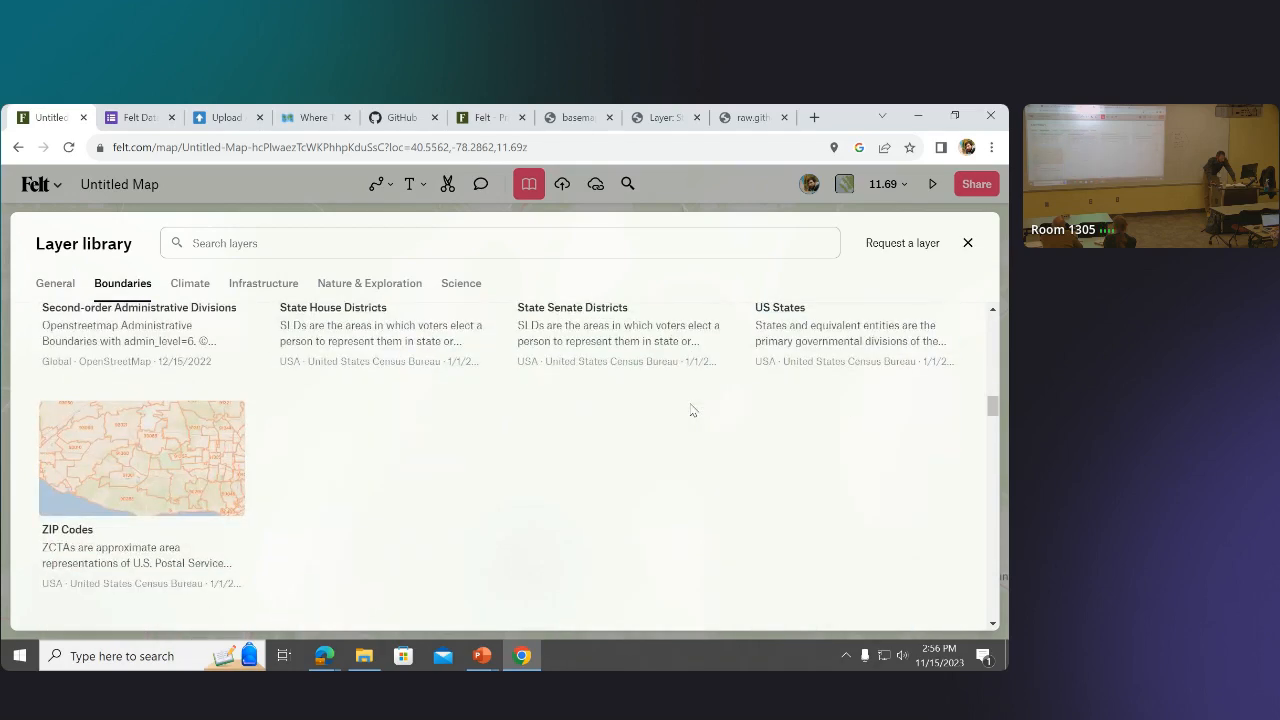
pyautogui.scroll(2, 690, 410)
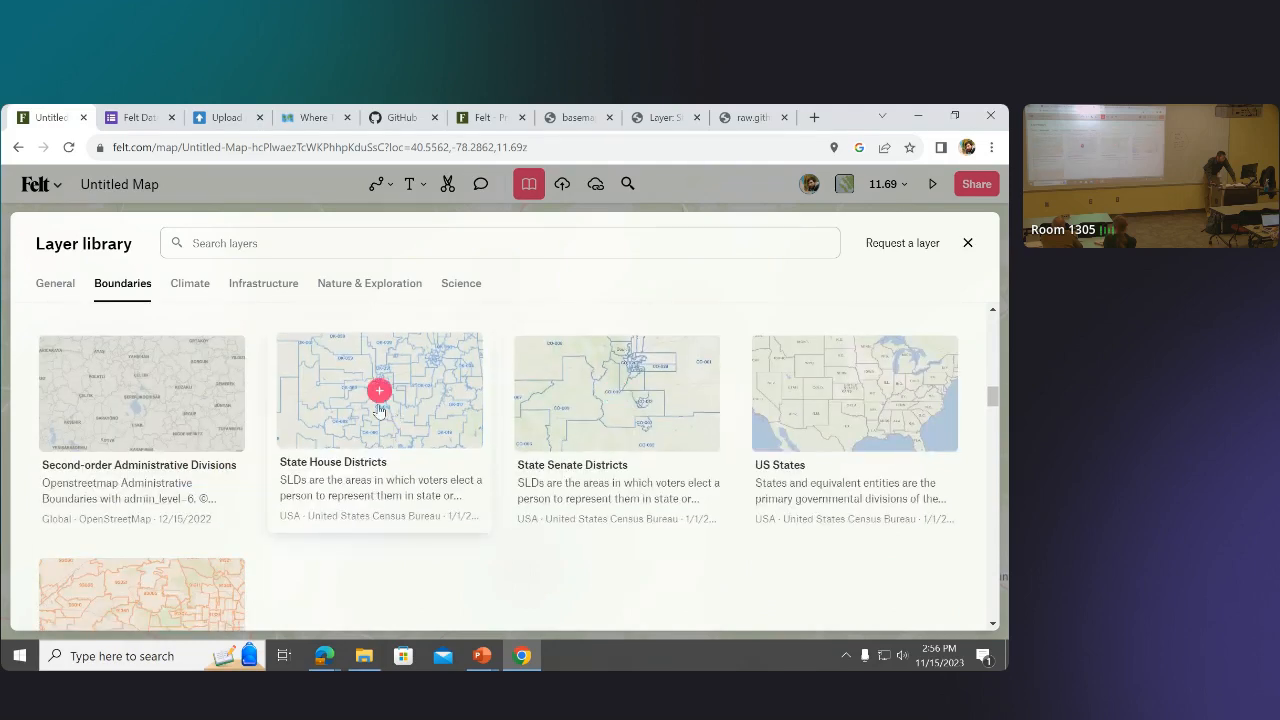
pyautogui.click(380, 392)
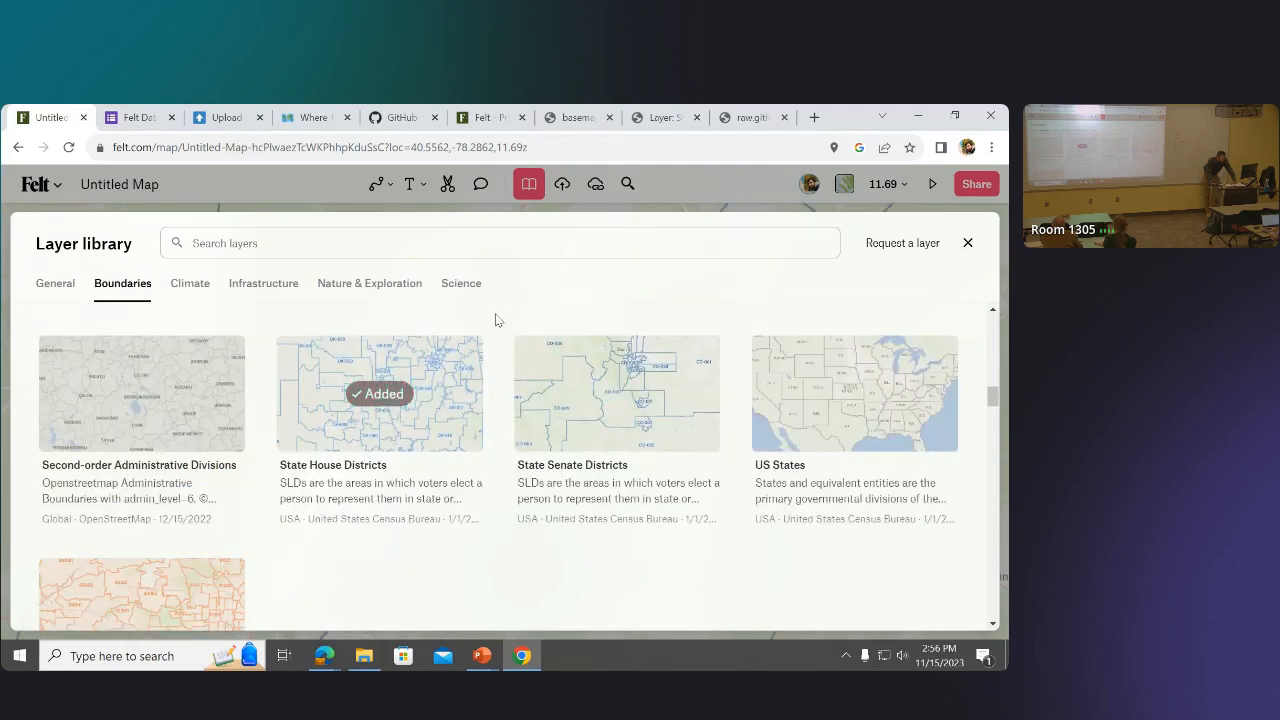
# Browse the Climate layers in the layer library and close the library.
pyautogui.click(192, 292)
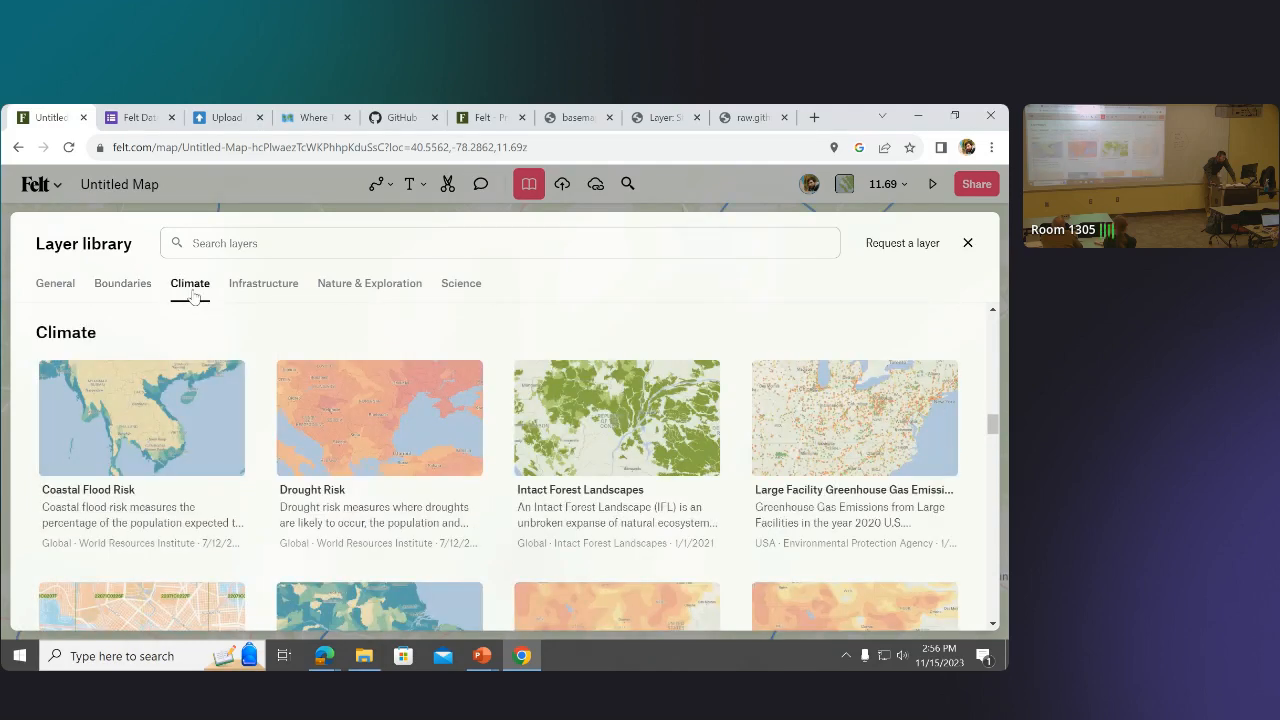
pyautogui.scroll(-3, 385, 400)
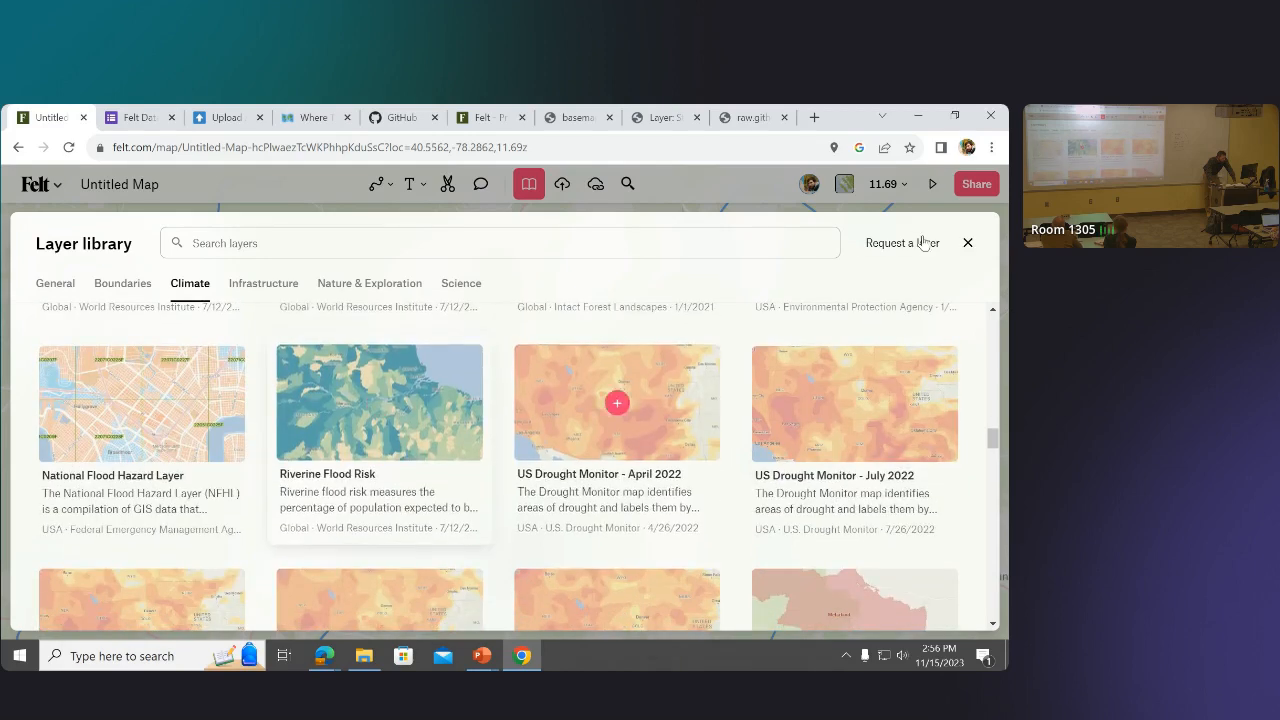
pyautogui.click(968, 244)
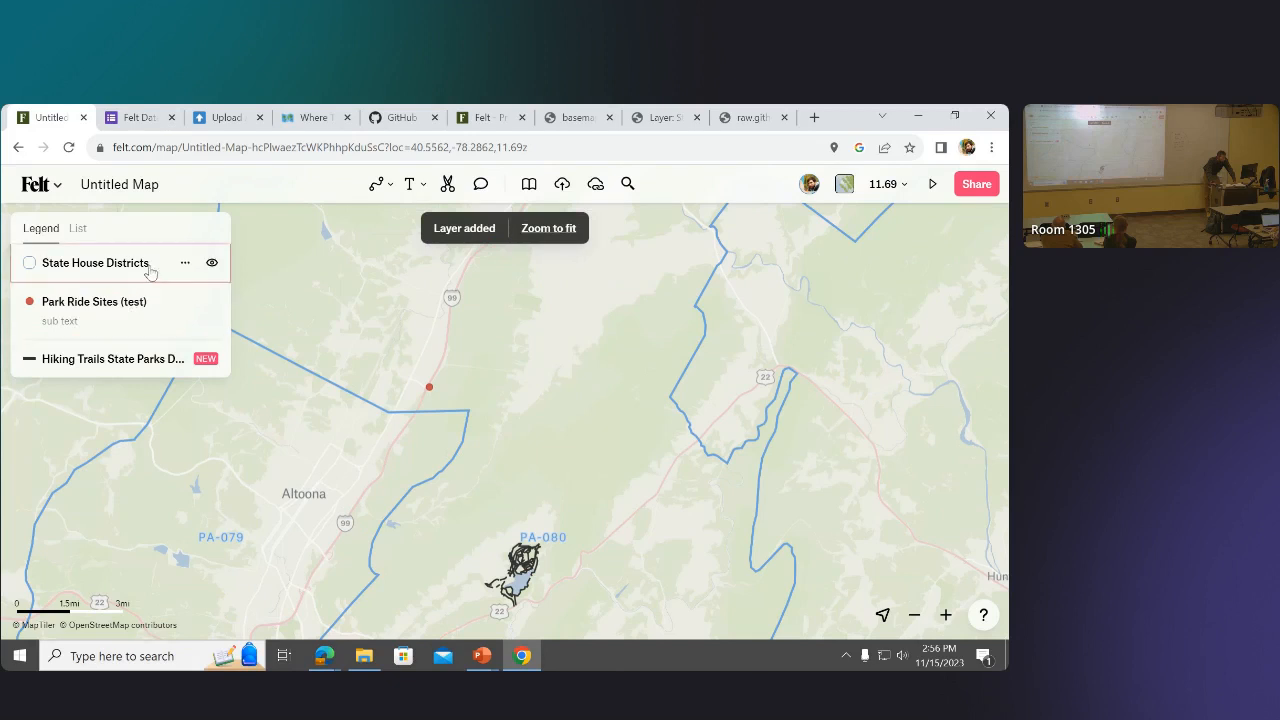
# Run a Count points transform on State House Districts, counting Park Ride Sites (test) points for the entire layer.
pyautogui.click(185, 264)
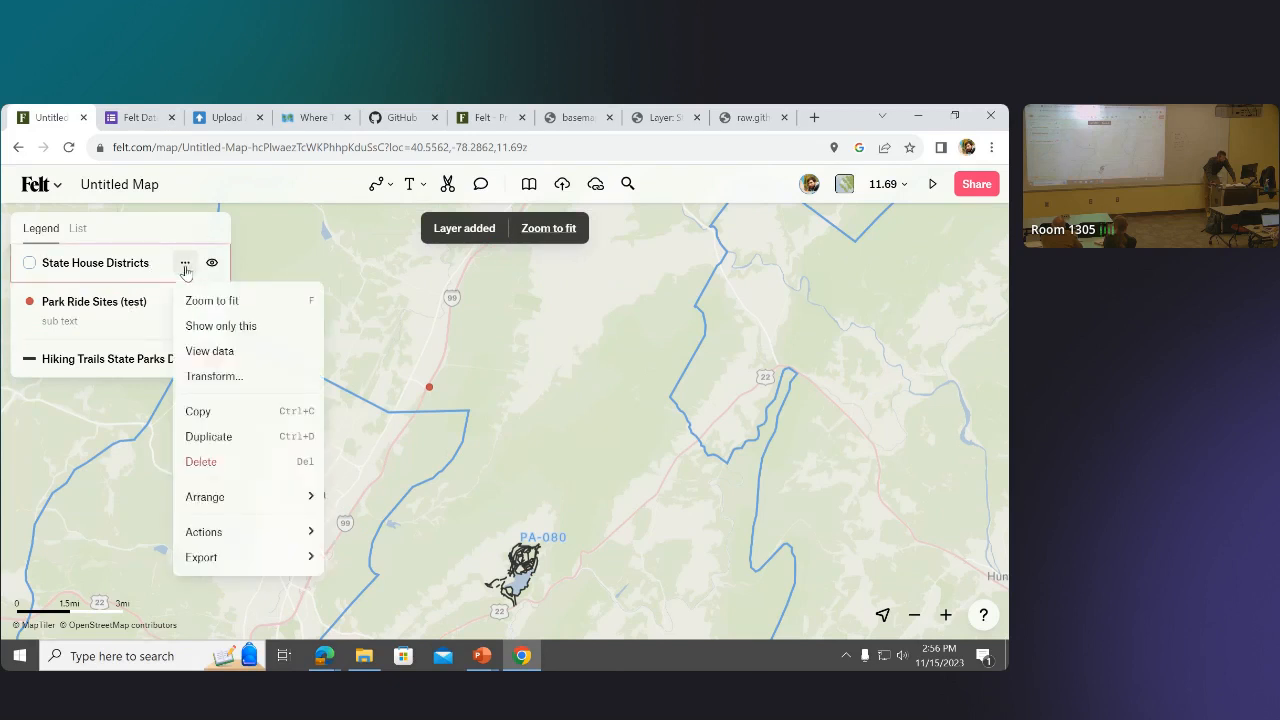
pyautogui.click(214, 376)
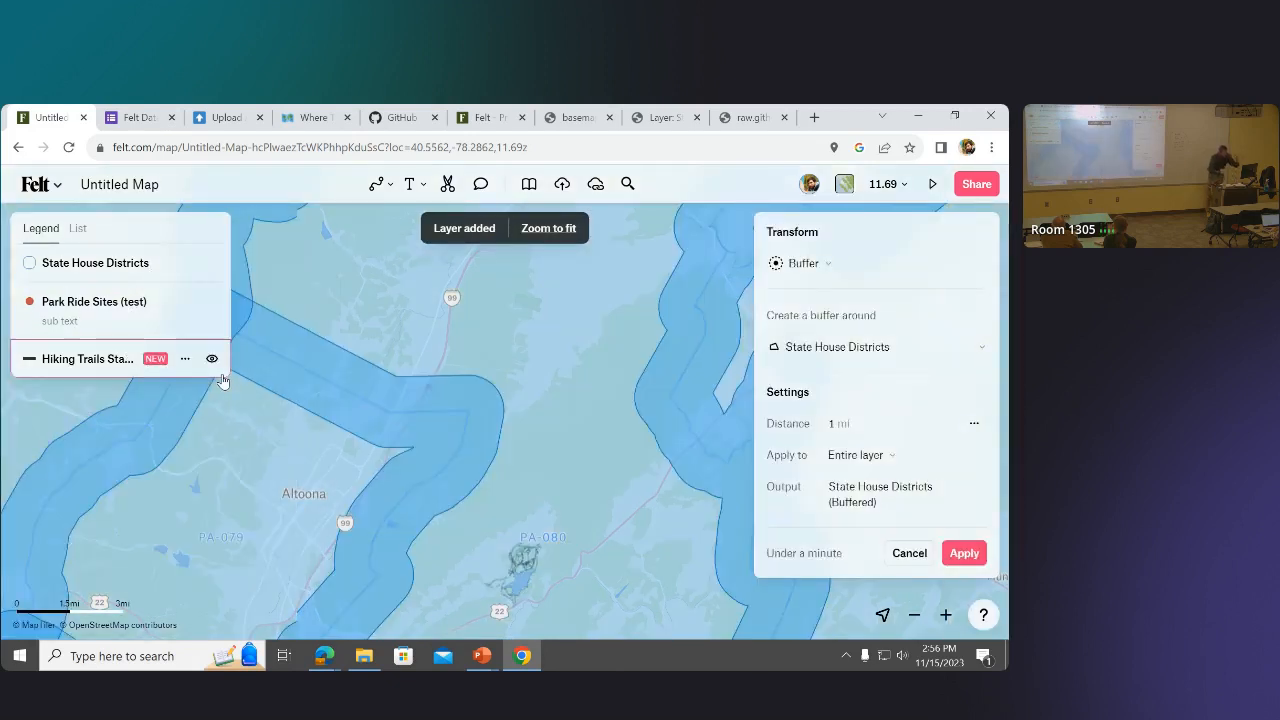
pyautogui.click(824, 268)
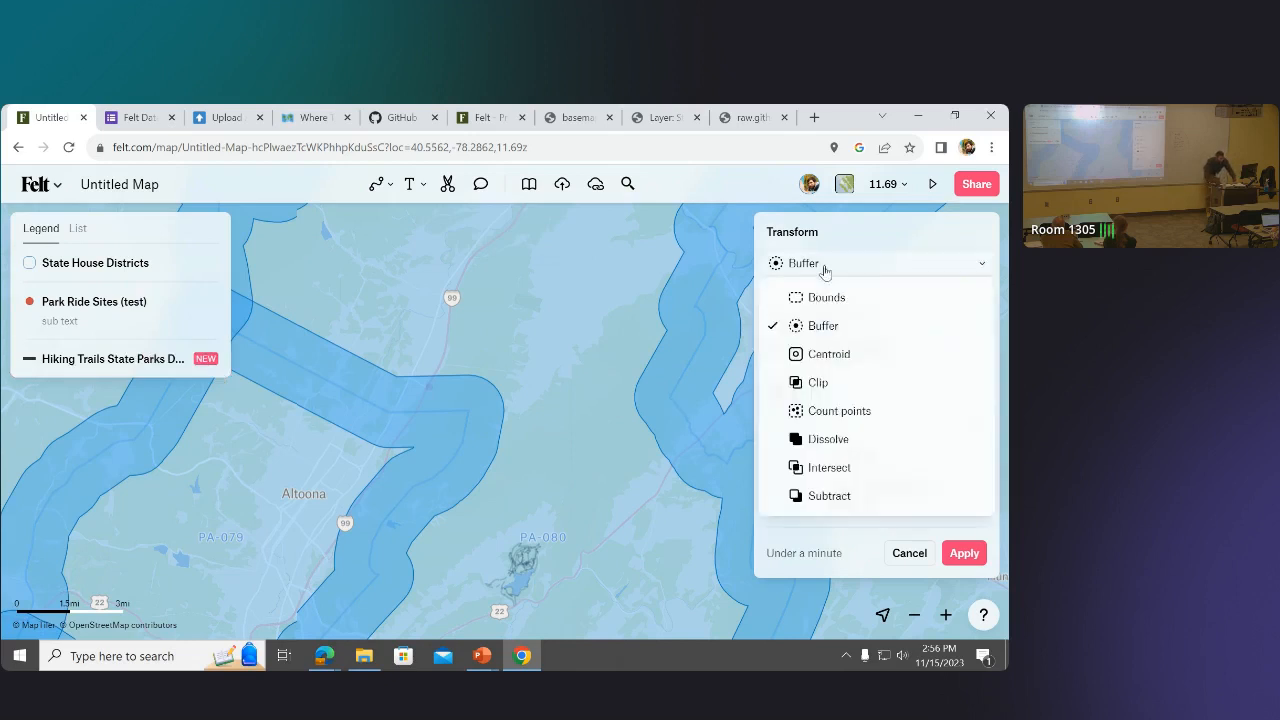
pyautogui.click(812, 414)
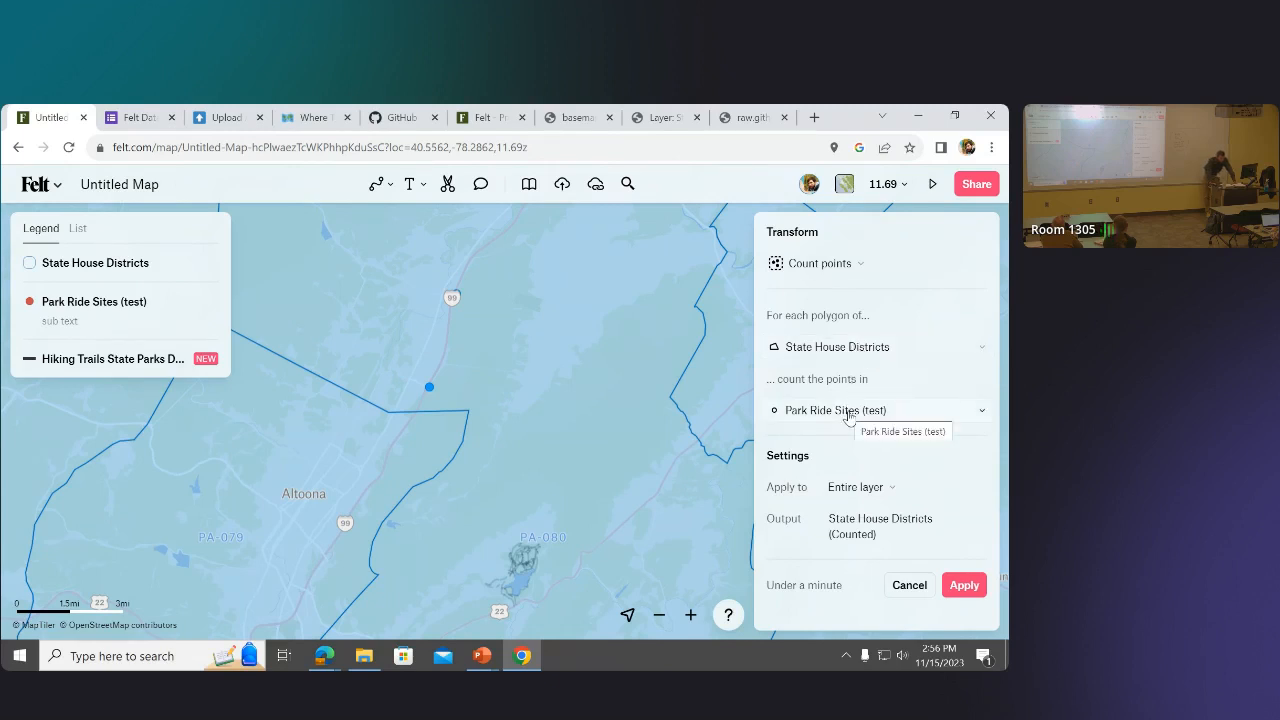
pyautogui.click(865, 487)
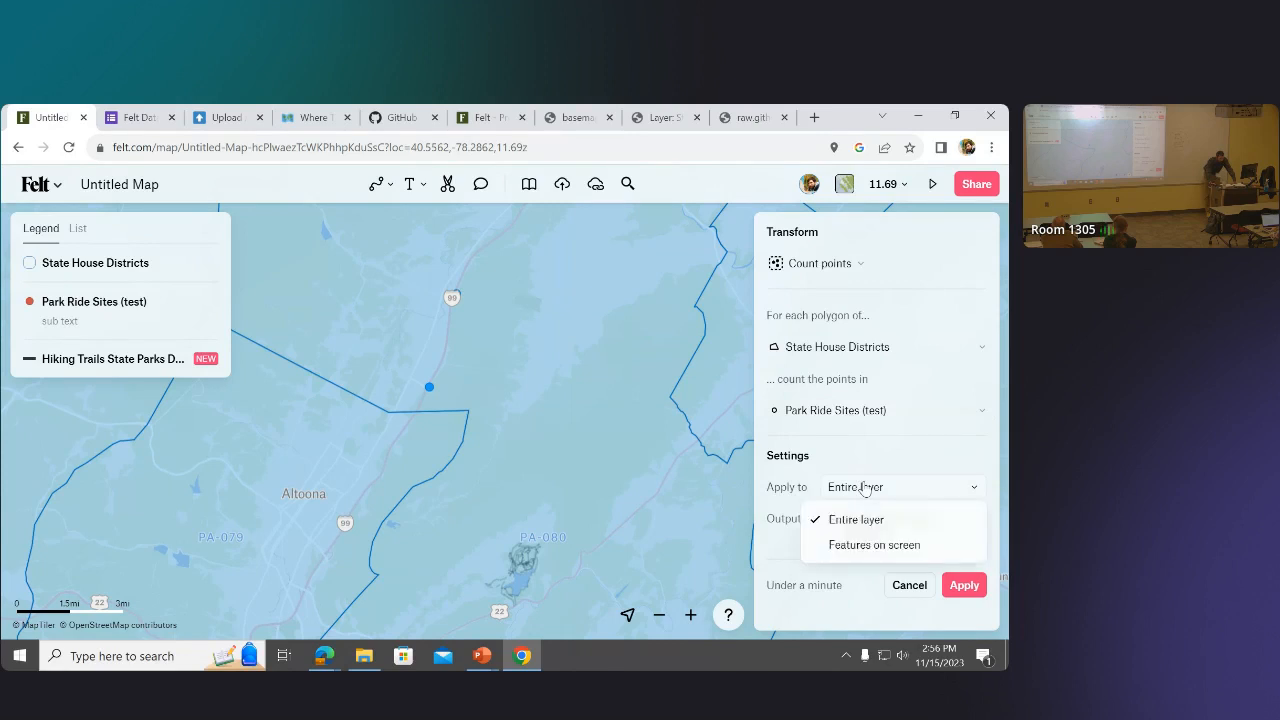
pyautogui.click(878, 452)
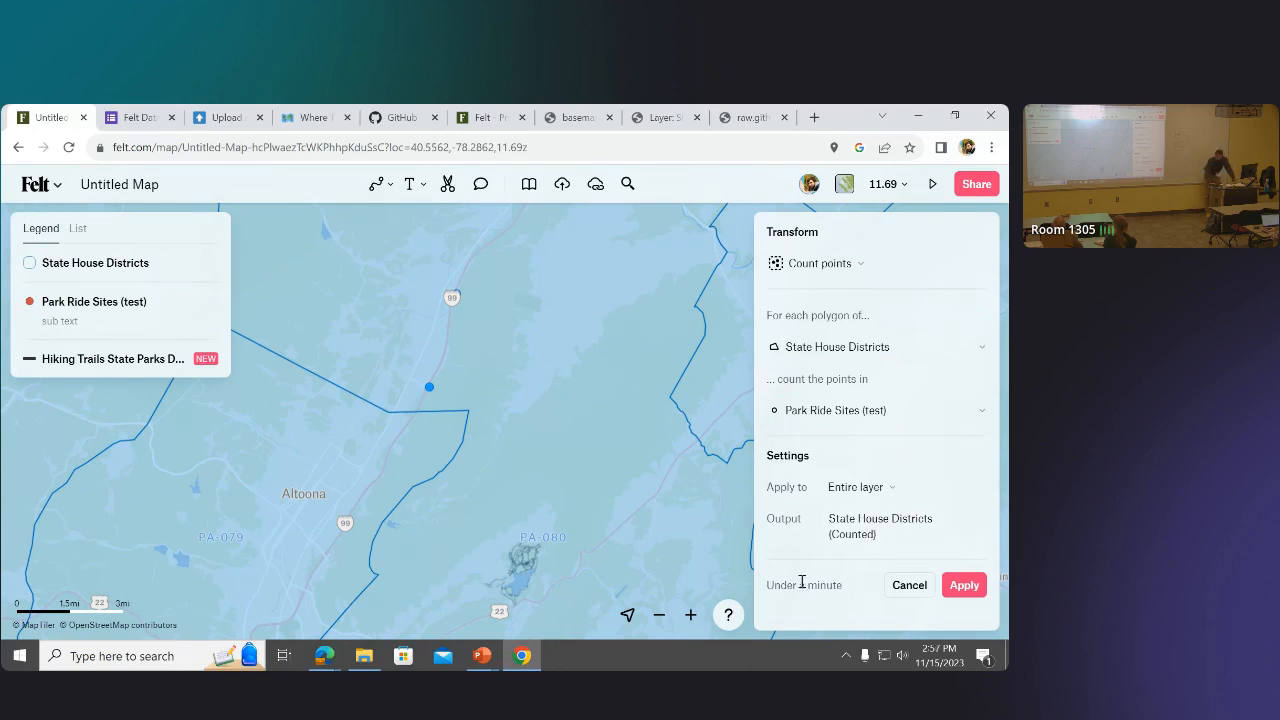
pyautogui.click(963, 585)
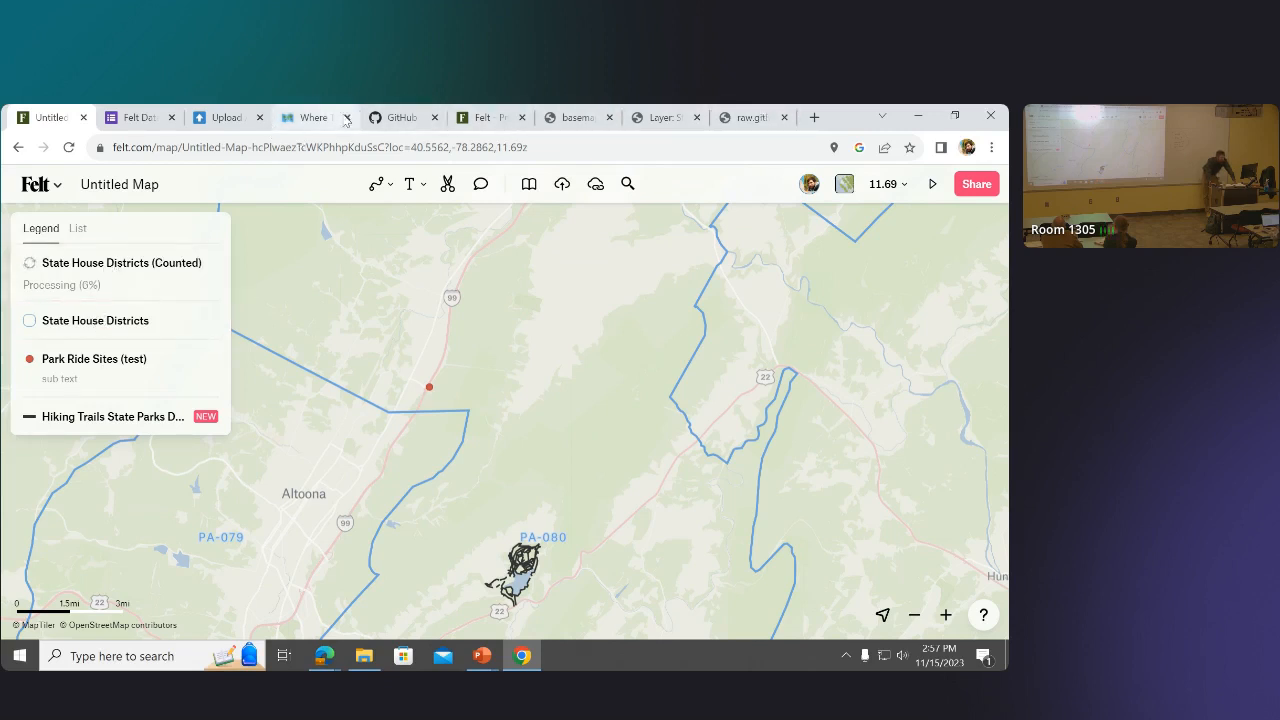
# Switch to the GitHub README and copy the Historical Markers (PHMC) CSV URL.
pyautogui.click(398, 117)
pyautogui.scroll(-3, 176, 411)
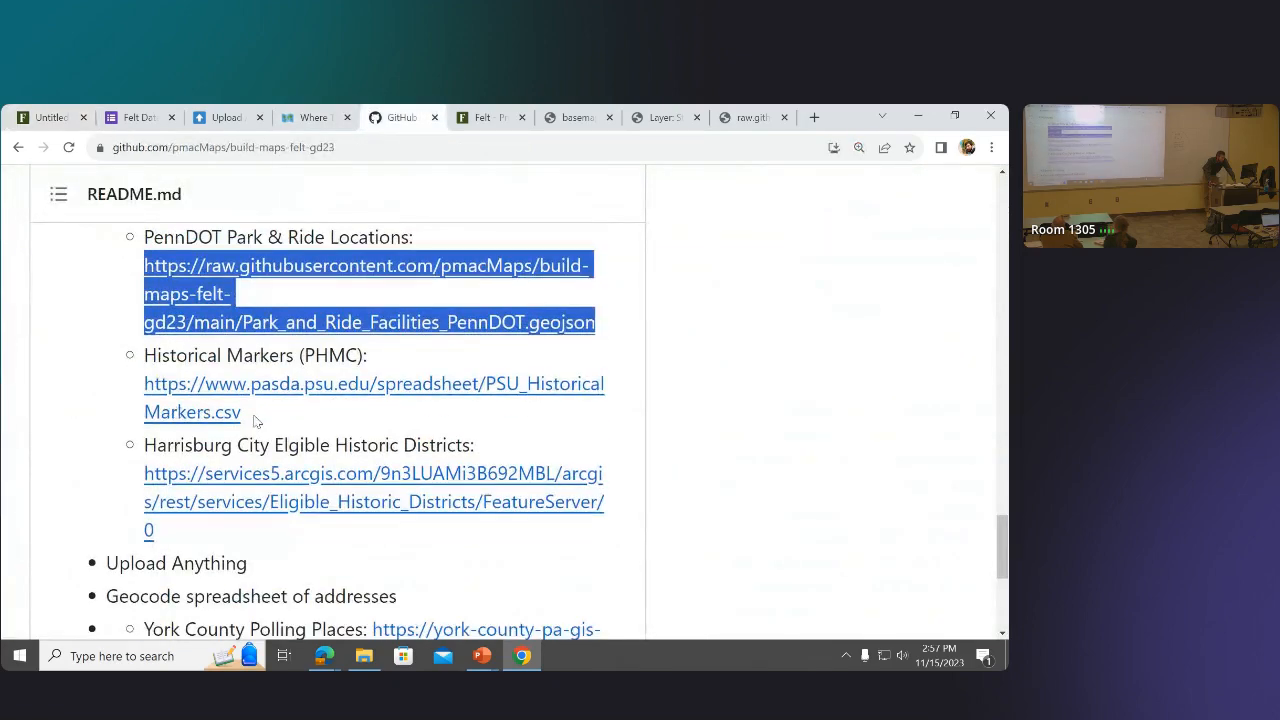
pyautogui.moveTo(243, 413); pyautogui.dragTo(148, 380)
pyautogui.rightClick(163, 391)
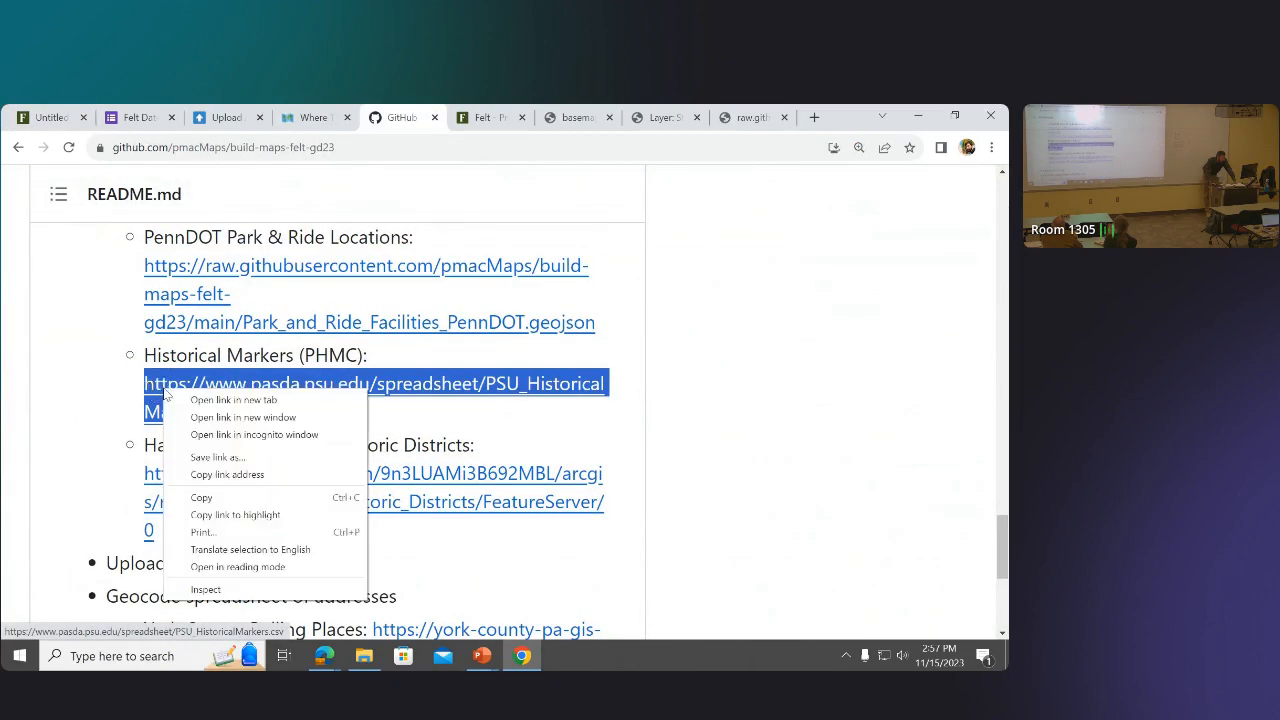
pyautogui.click(201, 497)
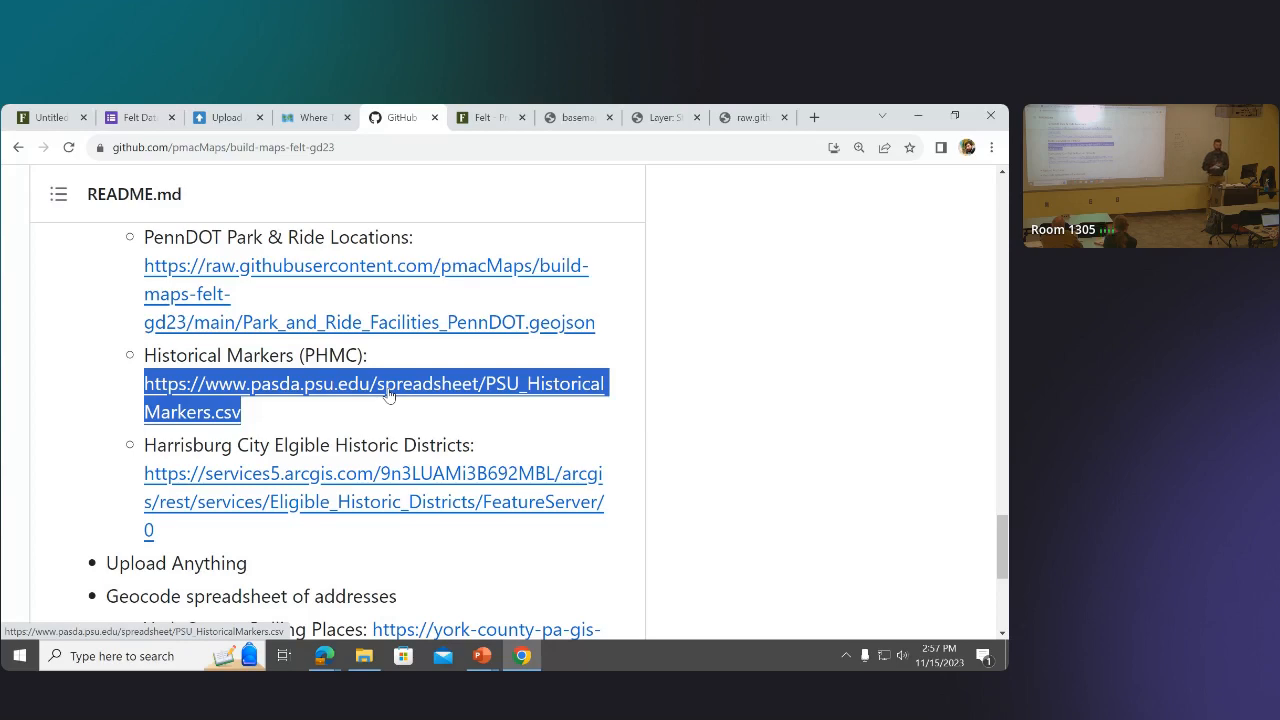
# Copy the Historical Markers (PHMC) CSV URL, switch to Felt, and add it as a URL layer named PSU Historical Markers.
pyautogui.rightClick(388, 395)
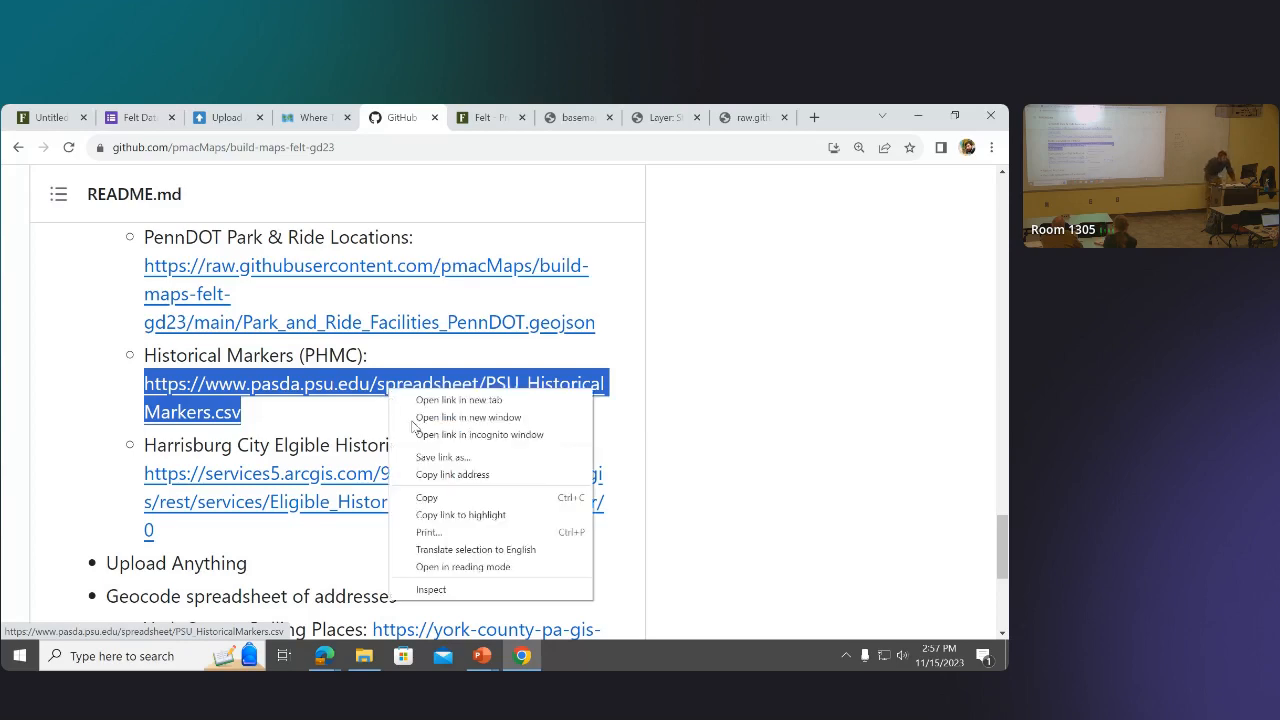
pyautogui.click(438, 500)
pyautogui.click(83, 112)
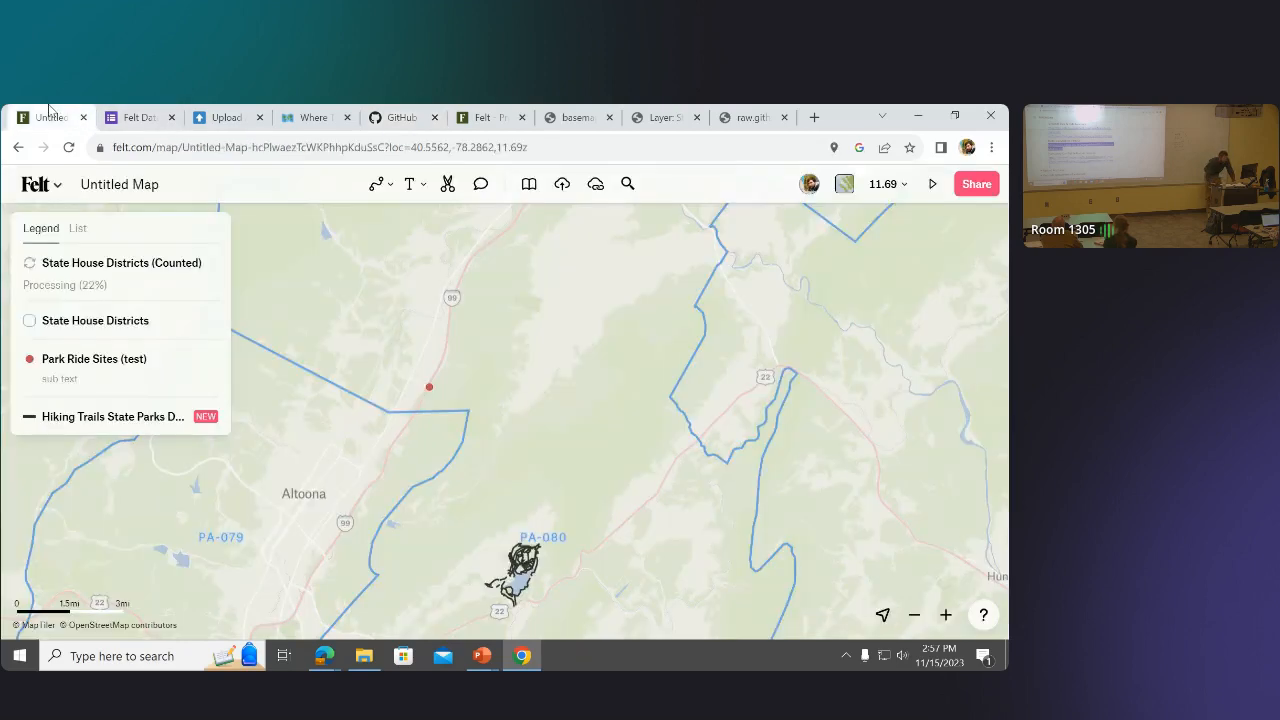
pyautogui.click(599, 186)
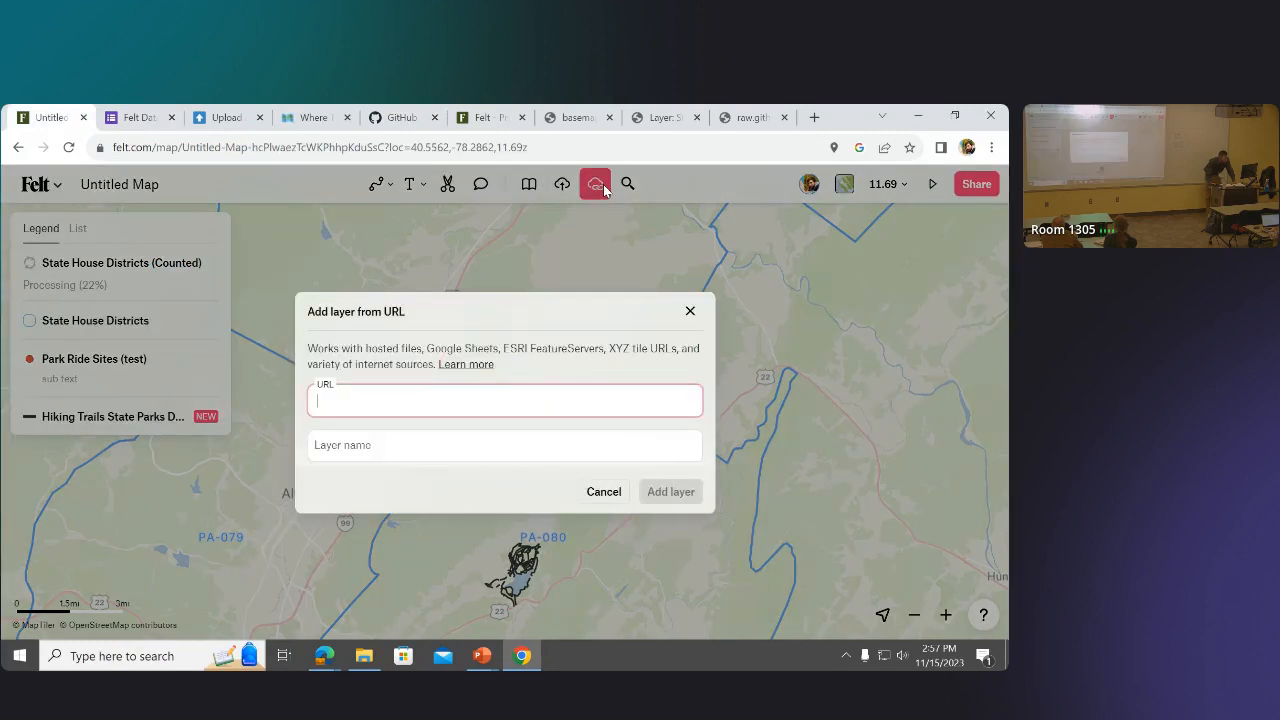
pyautogui.hotkey('ctrl', 'v')
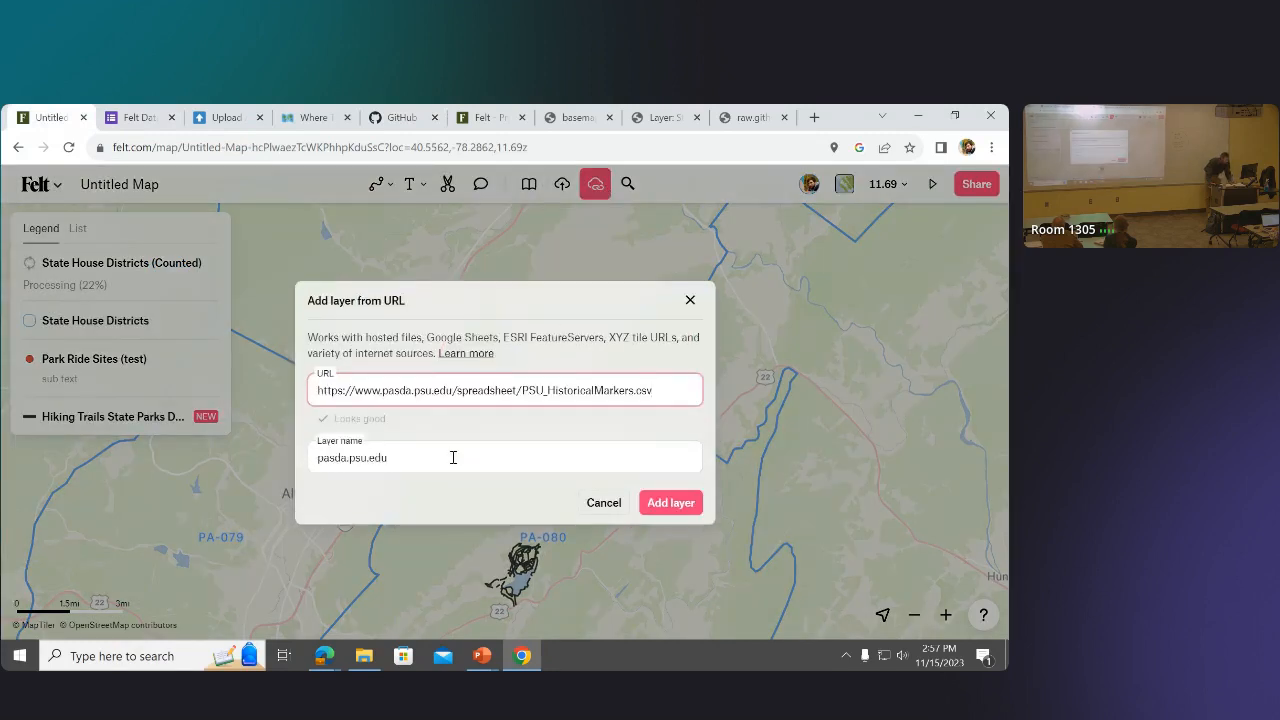
pyautogui.press('Tab')
pyautogui.write('PS')
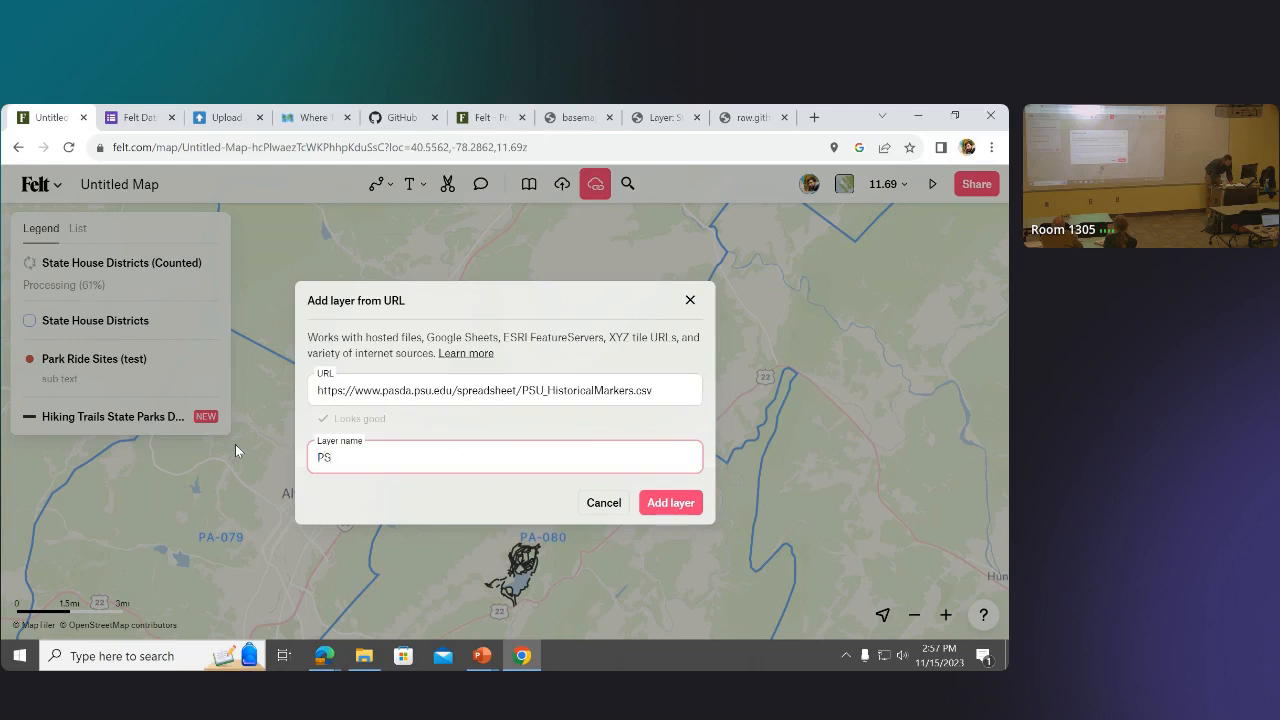
pyautogui.write('U Historical Markers')
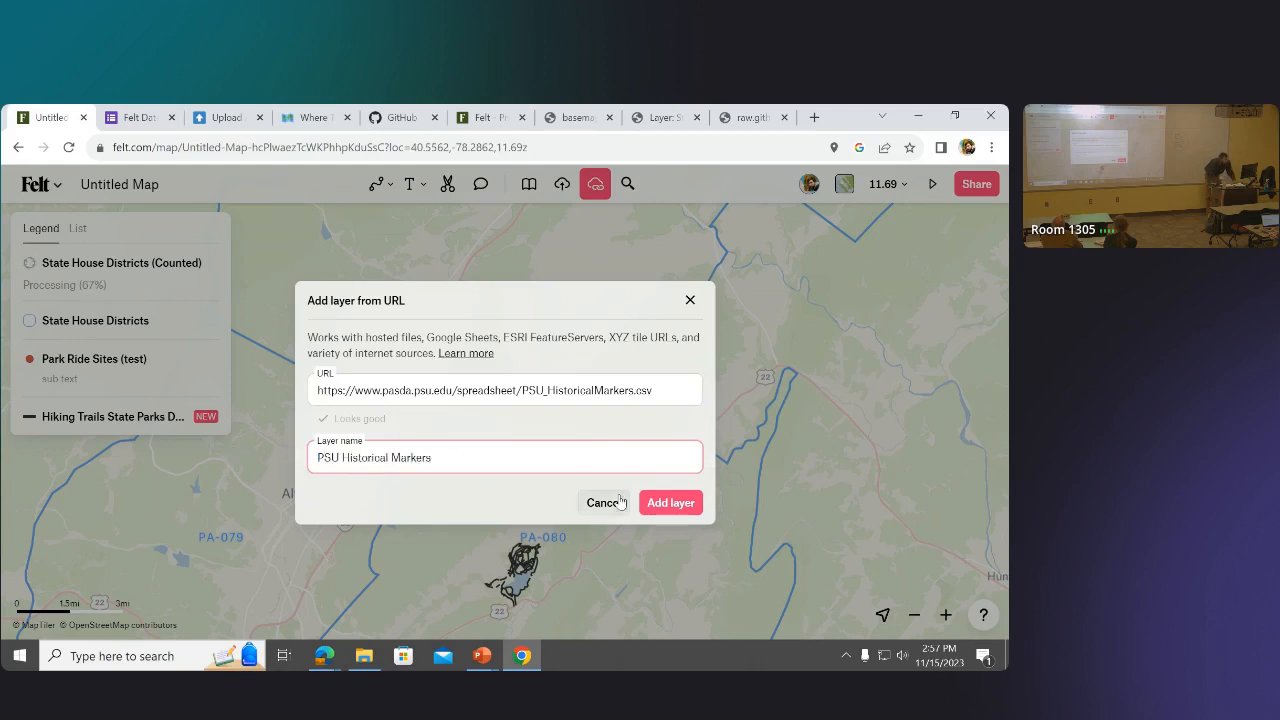
pyautogui.click(657, 504)
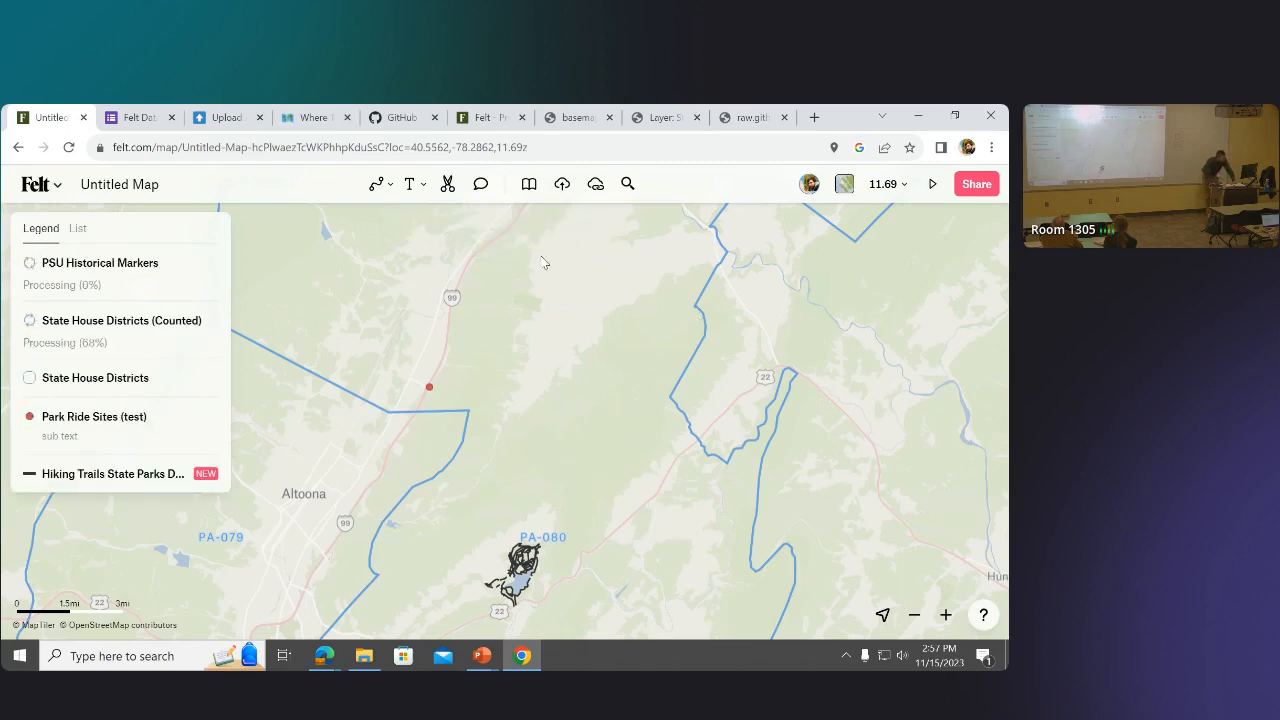
# Switch to the GitHub README, copy the Harrisburg City Eligible Historic Districts FeatureServer URL, and open it in a new browser tab.
pyautogui.click(404, 118)
pyautogui.scroll(-1, 186, 448)
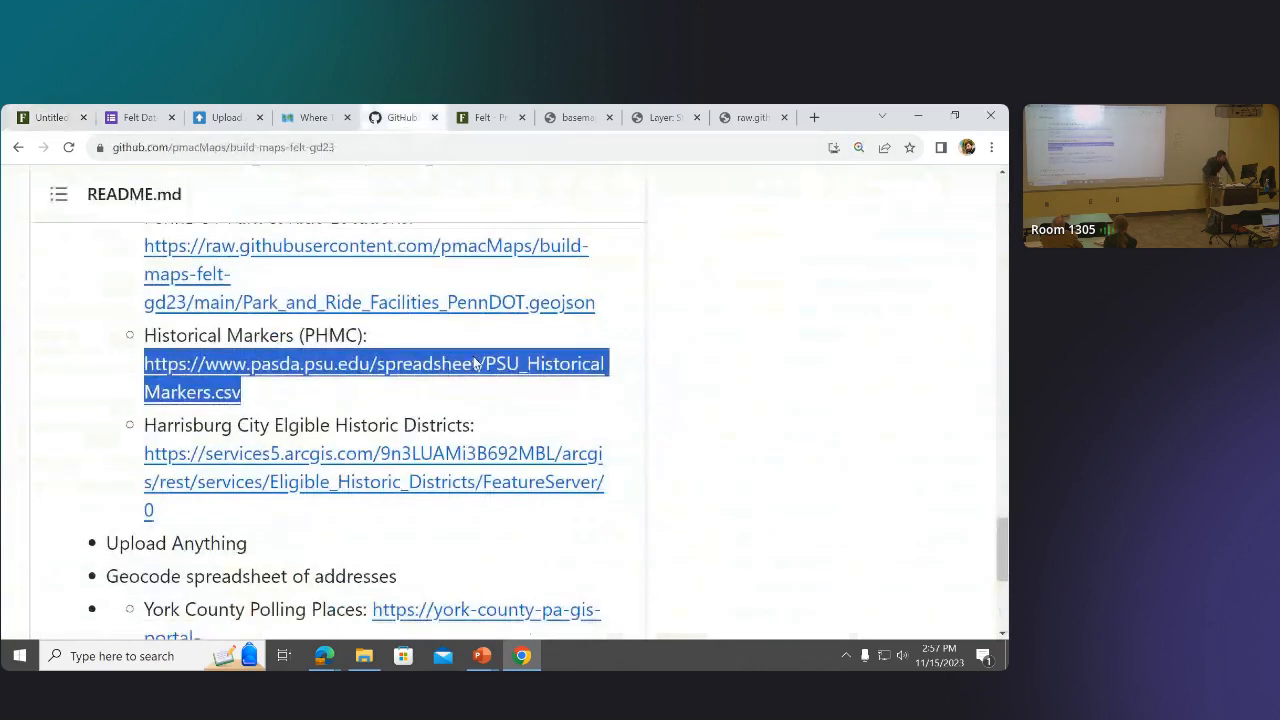
pyautogui.moveTo(165, 450); pyautogui.dragTo(143, 403)
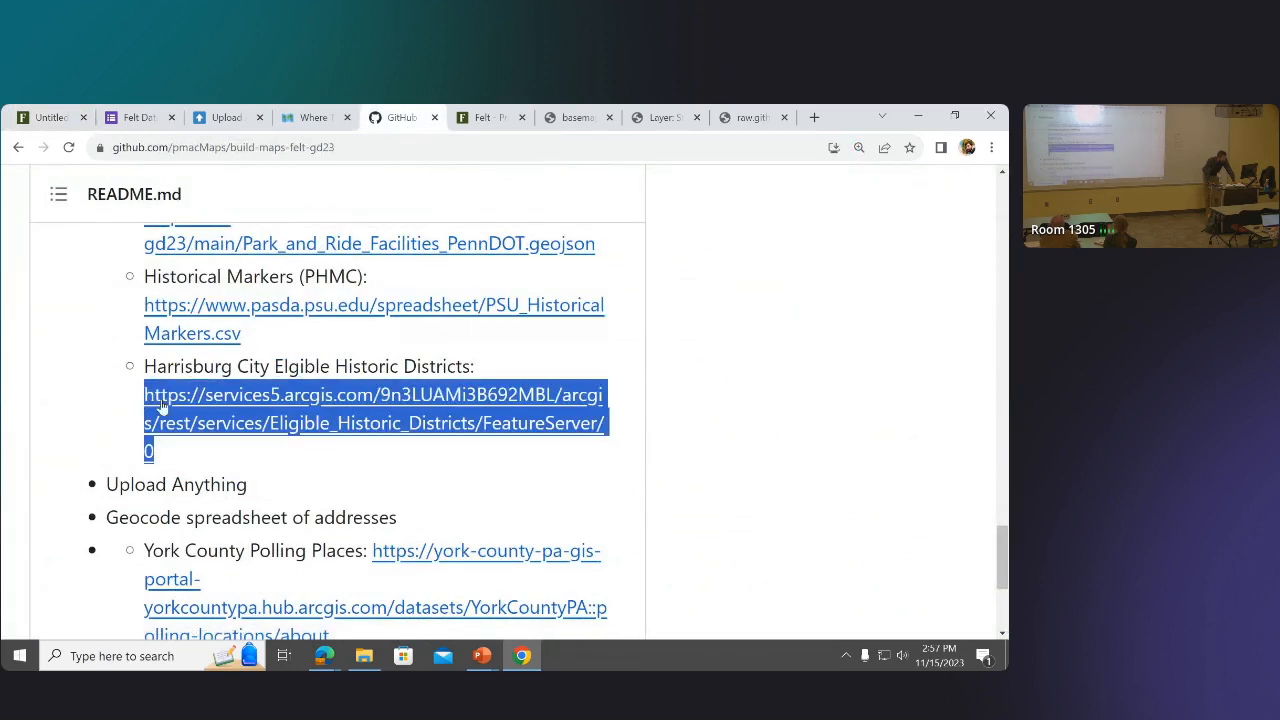
pyautogui.rightClick(160, 404)
pyautogui.click(230, 512)
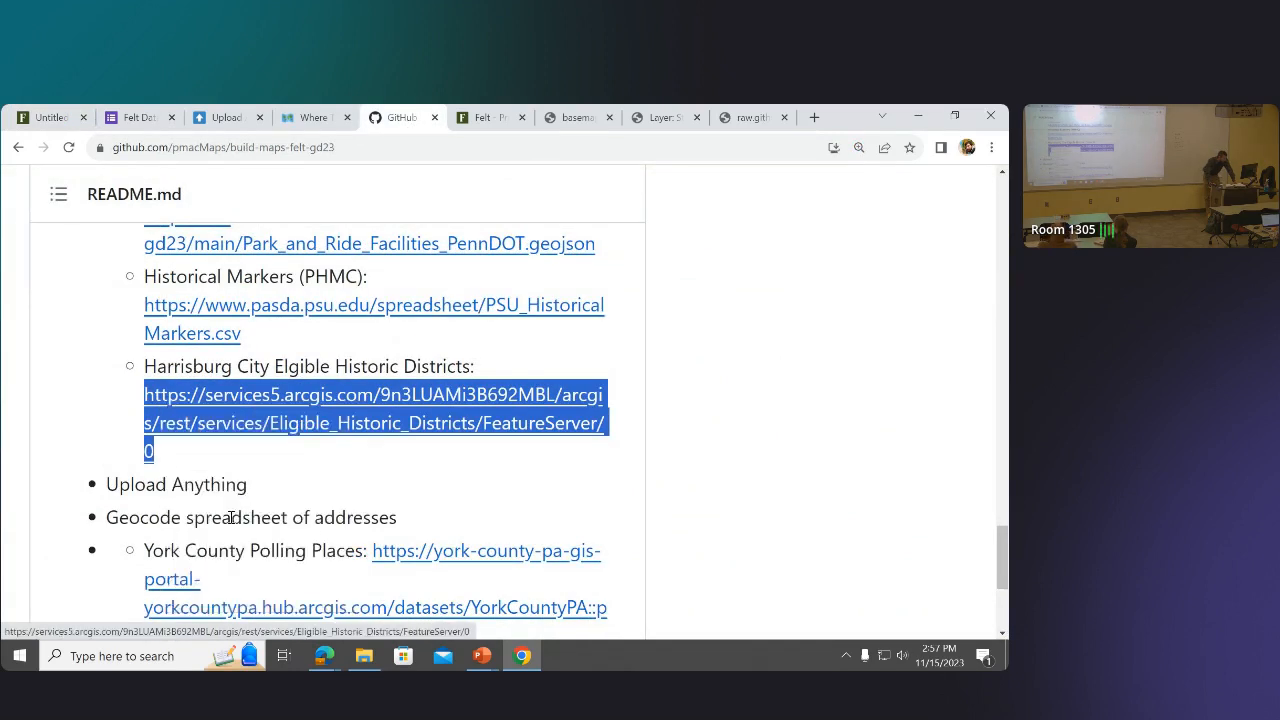
pyautogui.click(813, 118)
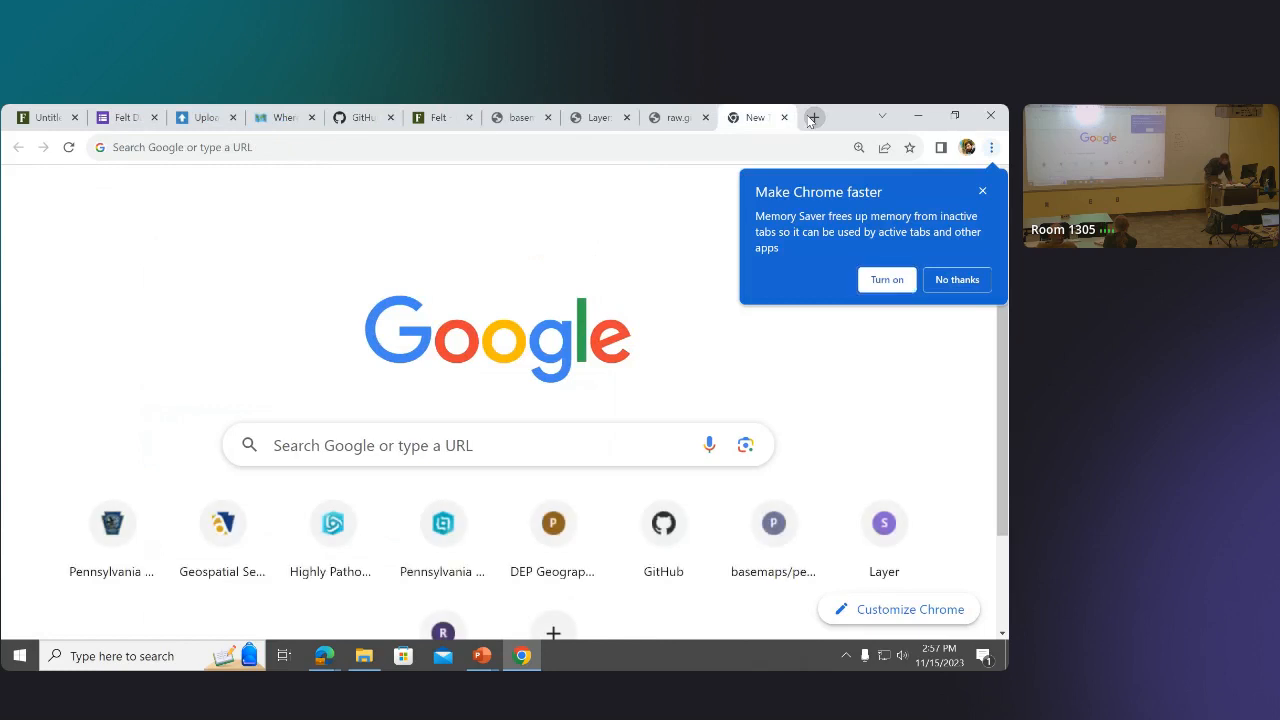
pyautogui.click(715, 152)
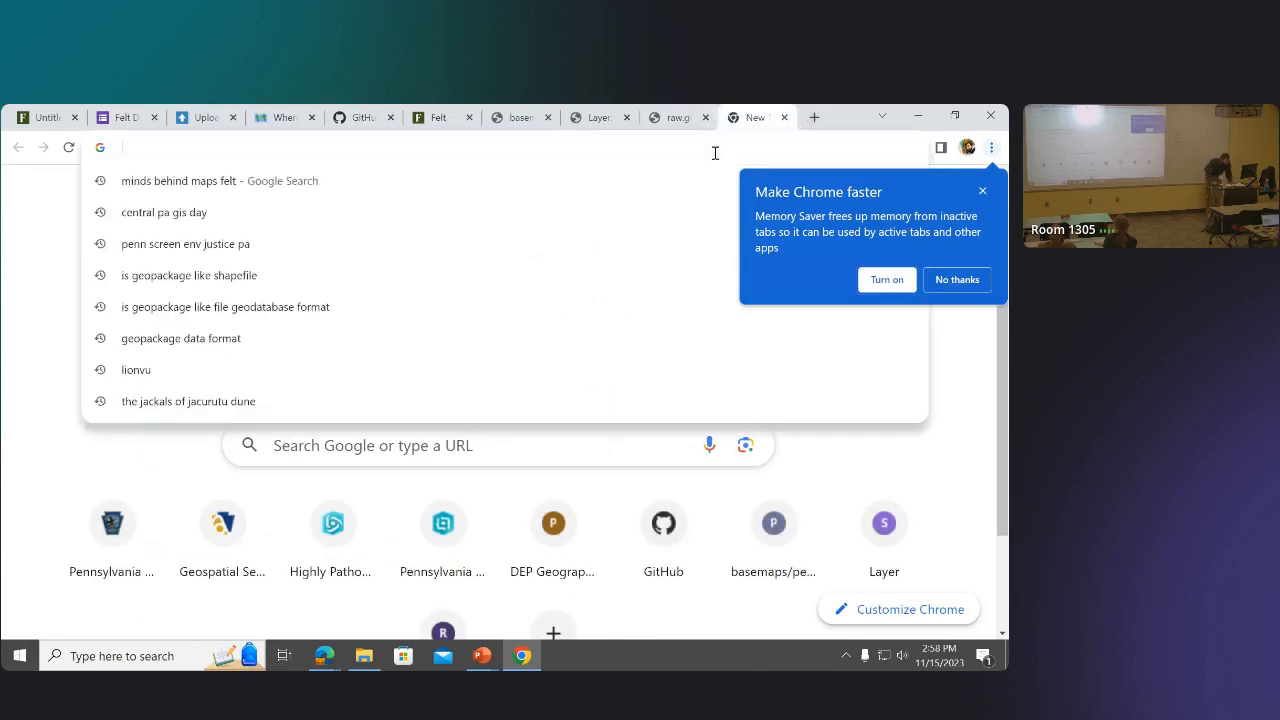
pyautogui.hotkey('ctrl', 'v')
pyautogui.press('Return')
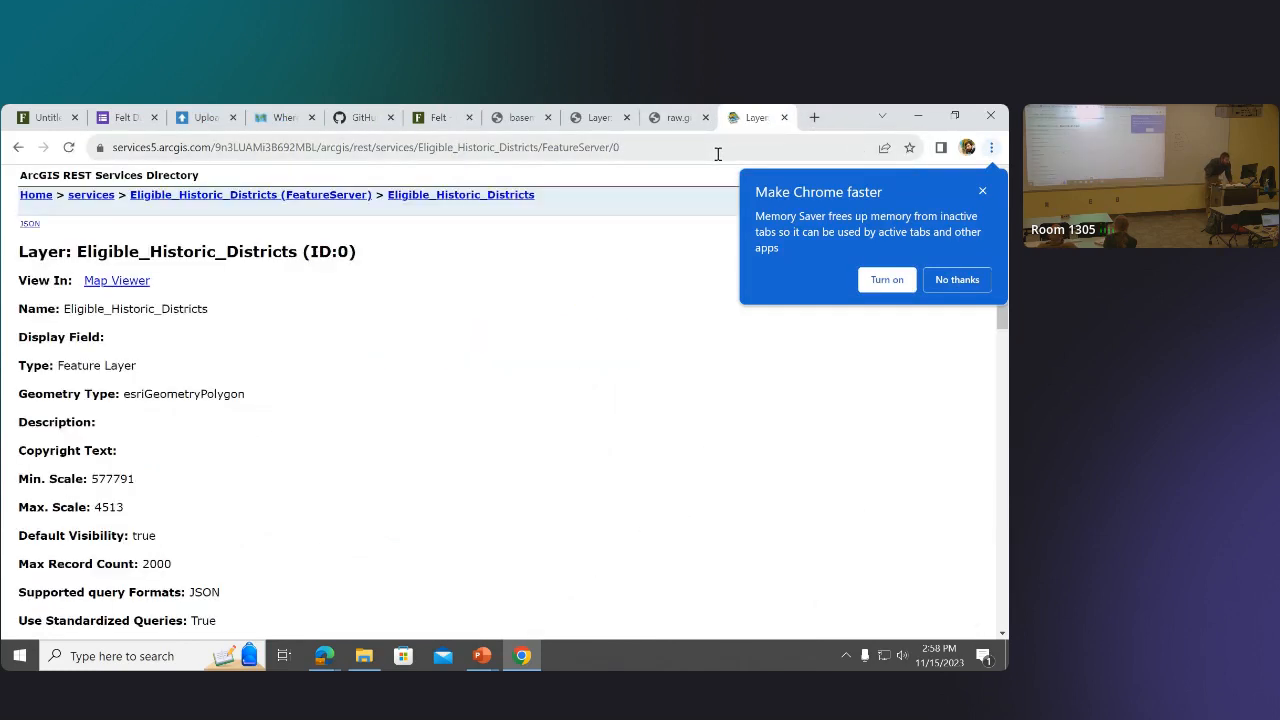
# Switch back to Felt and add the copied FeatureServer URL as a layer named Harrisburg Elg Hist Dist.
pyautogui.click(38, 119)
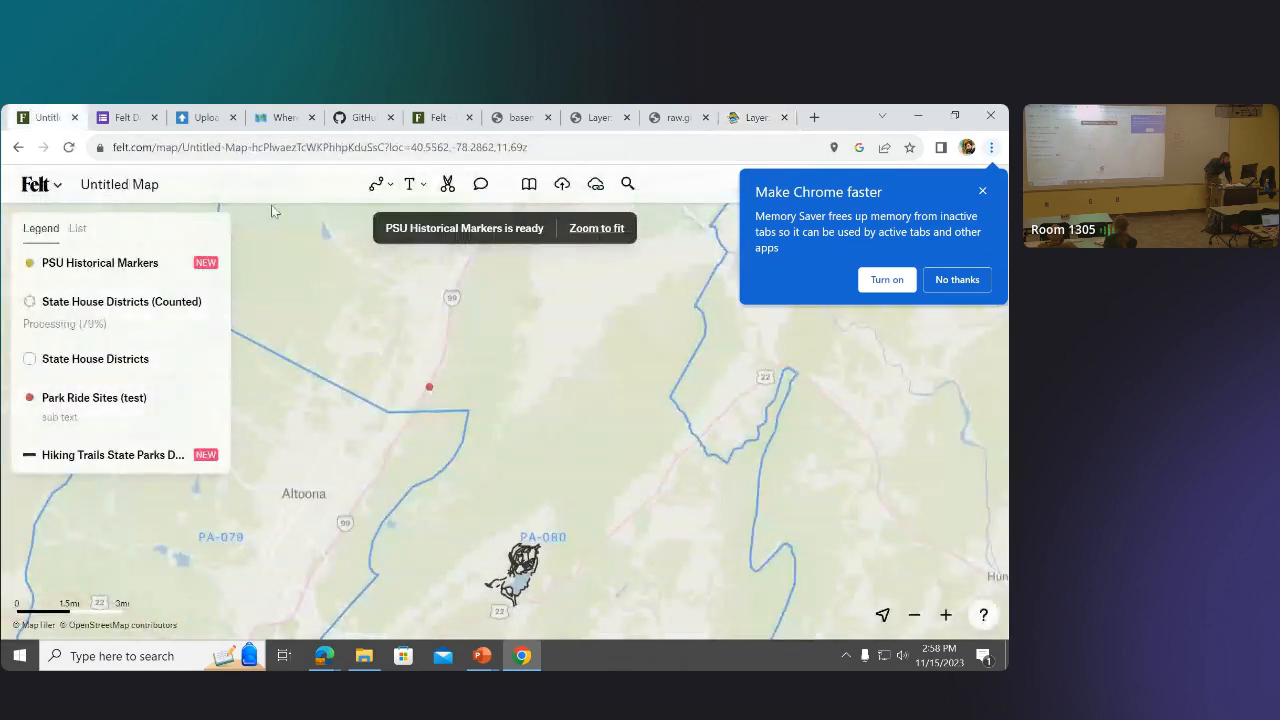
pyautogui.click(595, 185)
pyautogui.hotkey('ctrl', 'v')
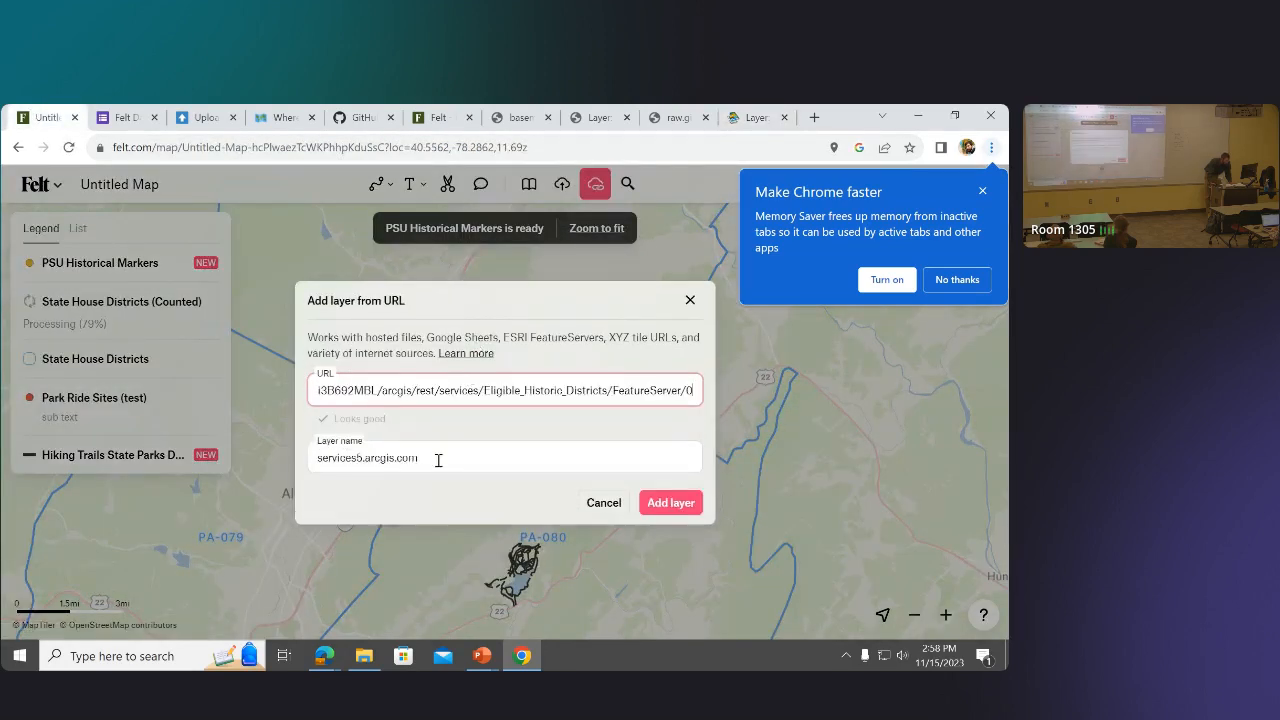
pyautogui.press('Tab')
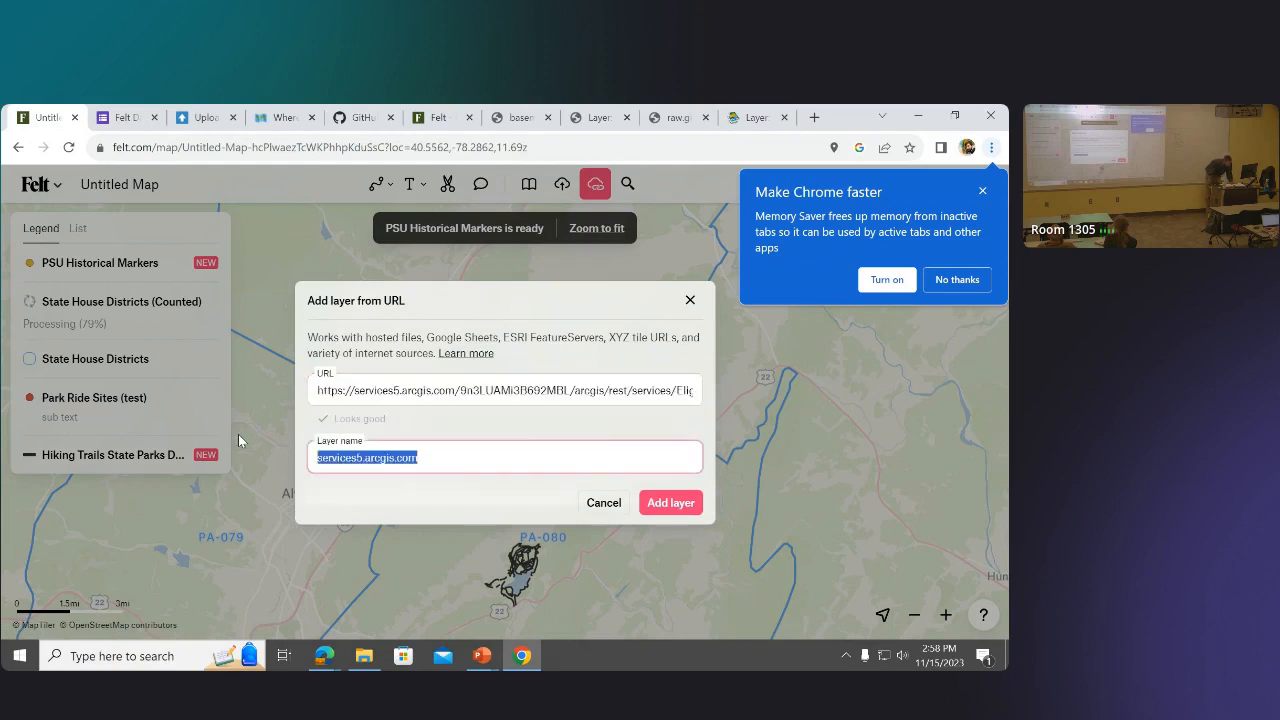
pyautogui.write('Har')
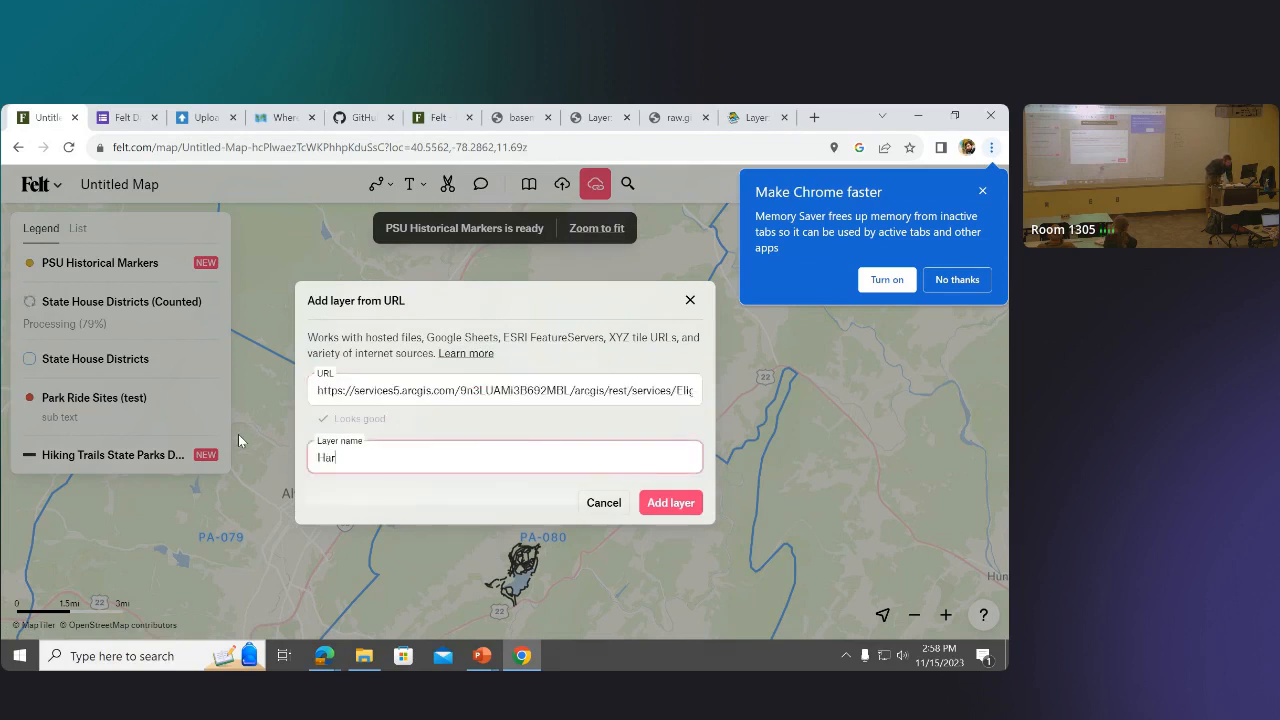
pyautogui.write('risburg Elg Hist Dist')
pyautogui.click(670, 502)
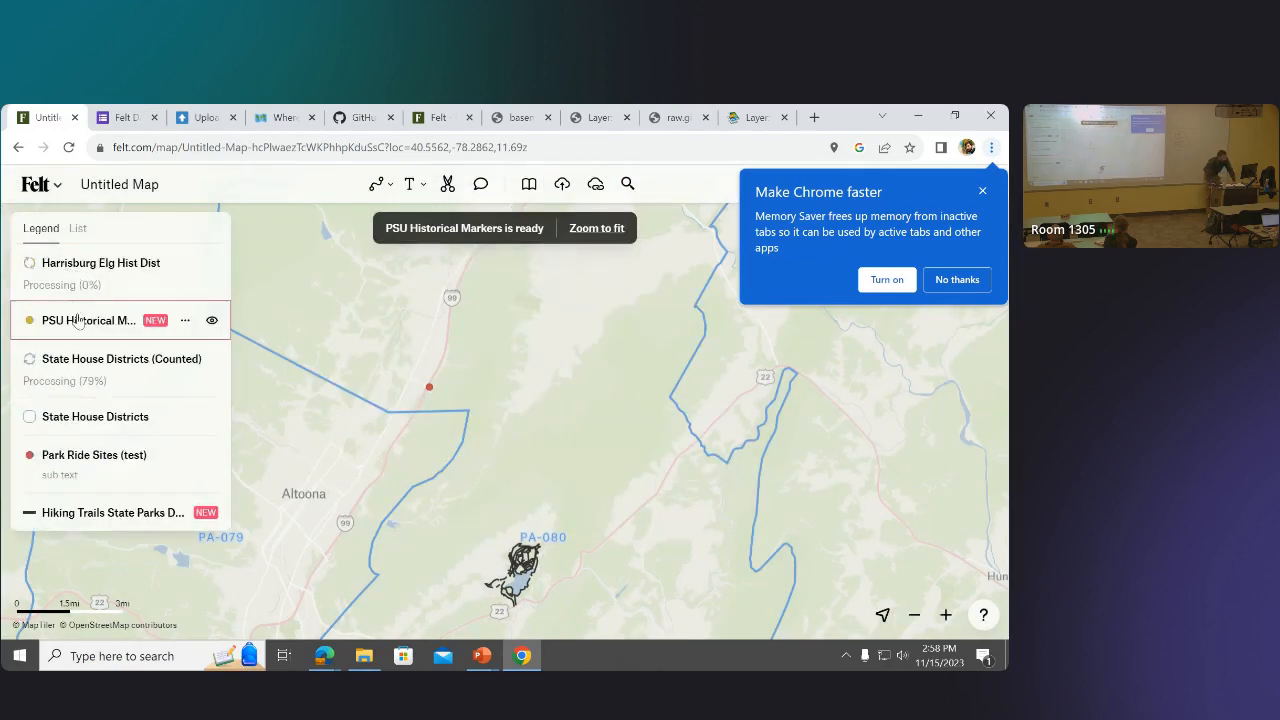
# Zoom the map to fit the PSU Historical Markers layer and inspect the attributes of one marker.
pyautogui.click(76, 320)
pyautogui.click(185, 321)
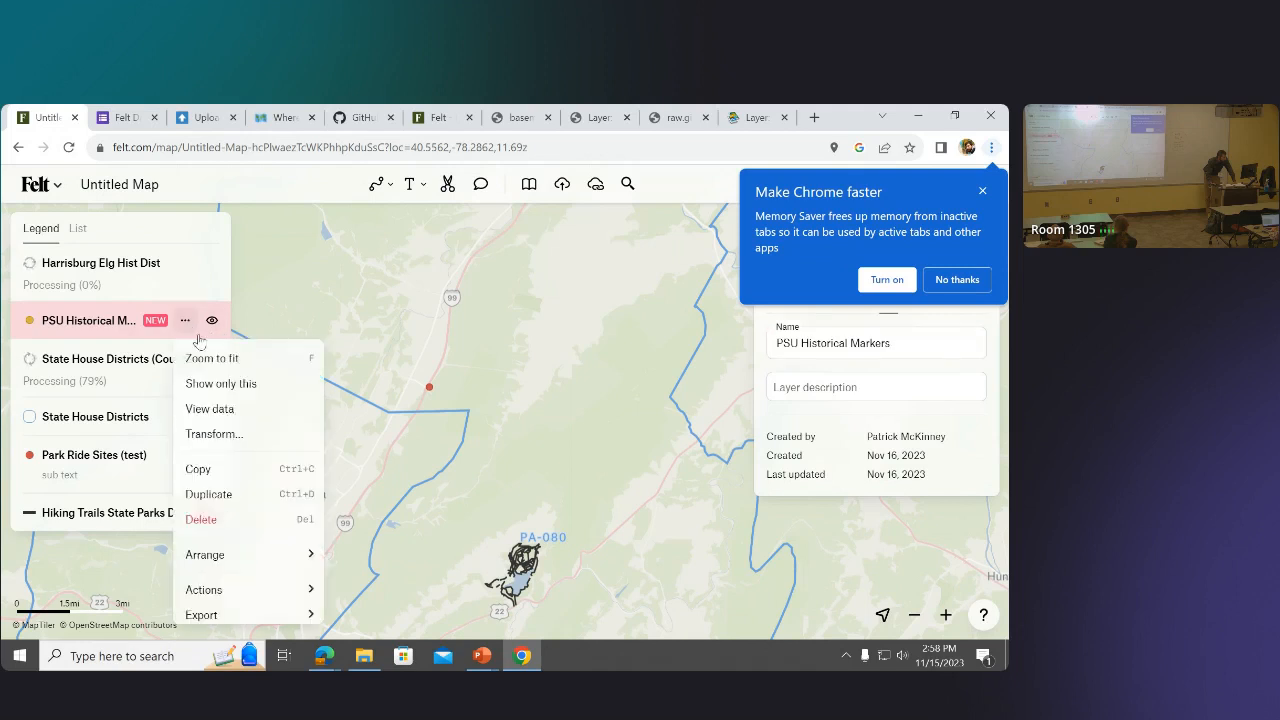
pyautogui.click(205, 358)
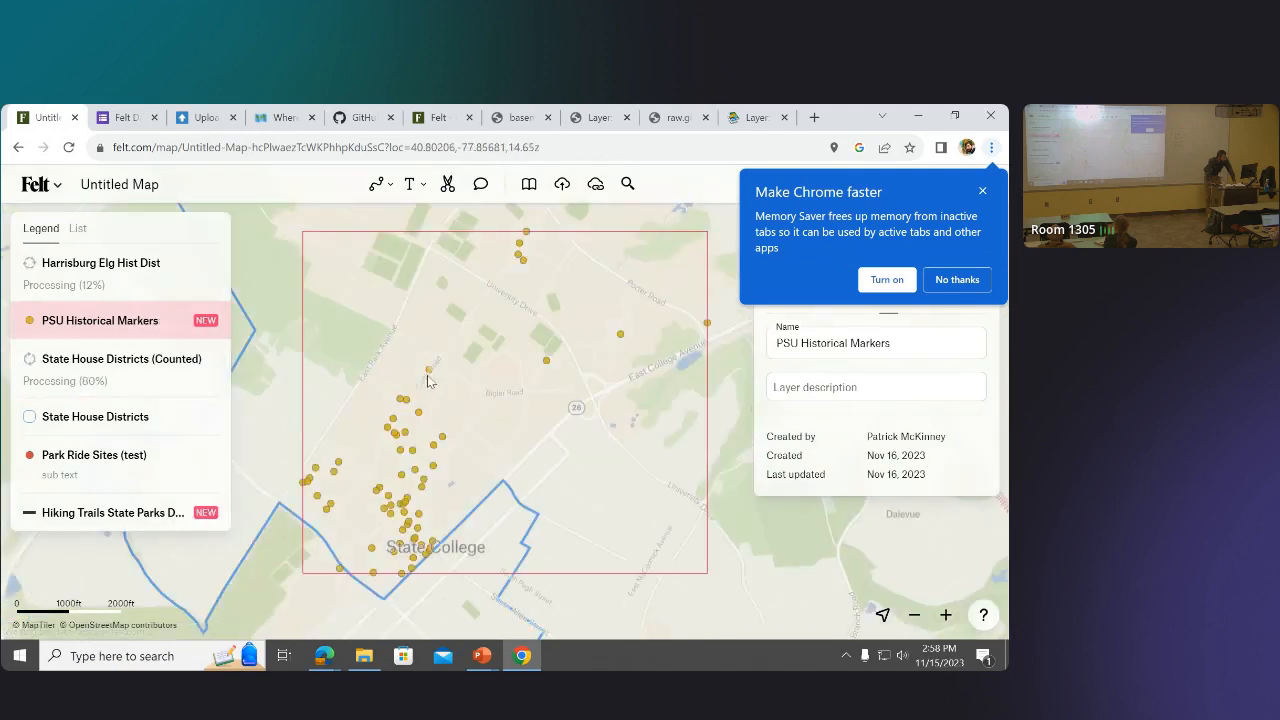
pyautogui.click(405, 404)
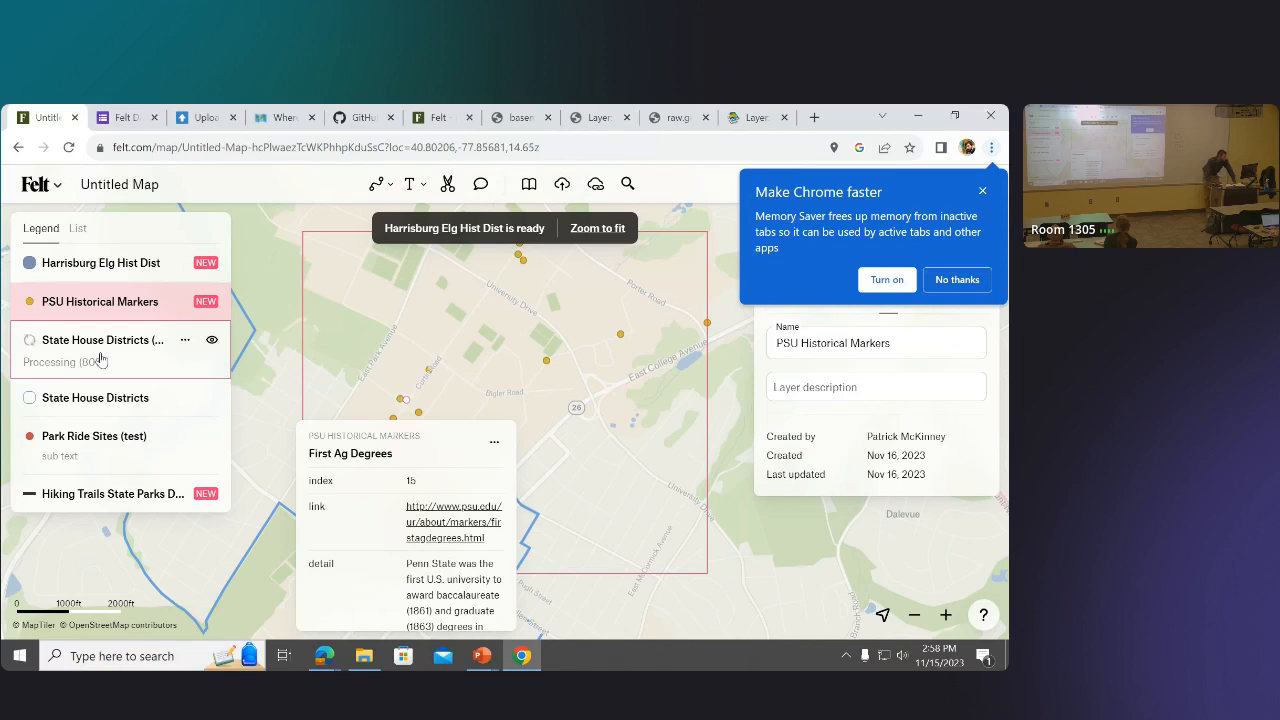
# Zoom the map to fit the Harrisburg Elg Hist Dist layer.
pyautogui.click(150, 262)
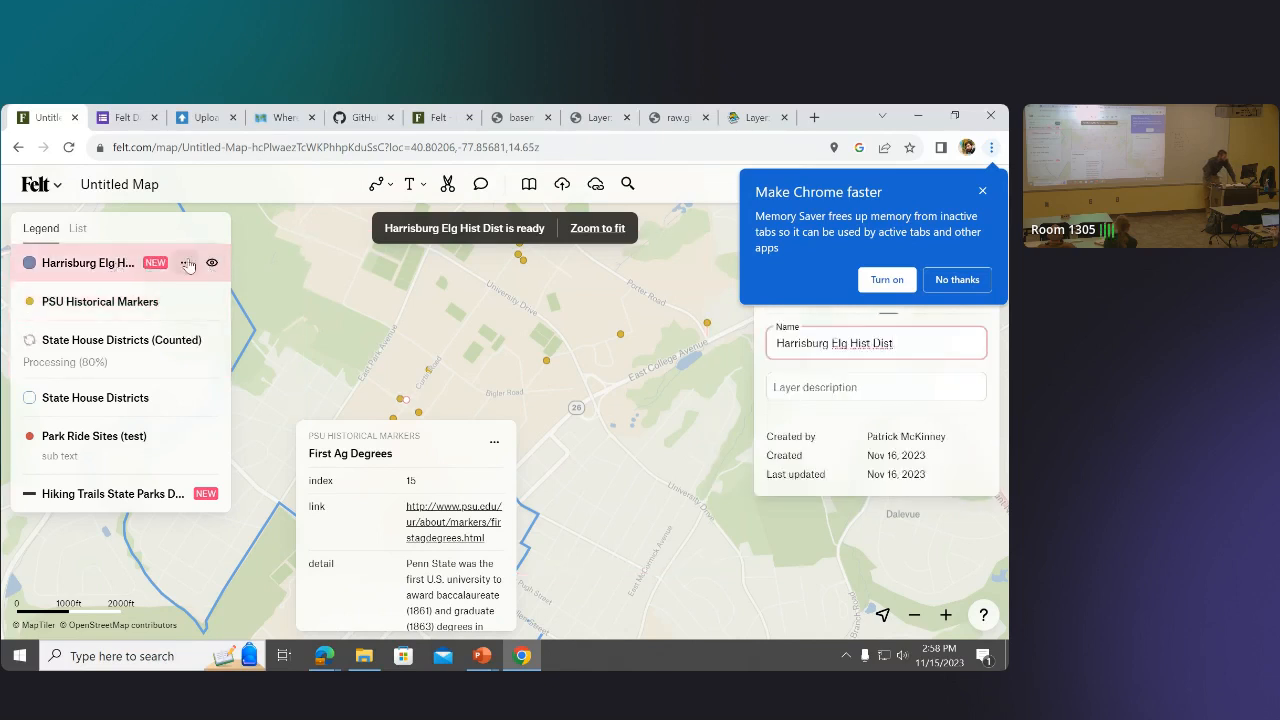
pyautogui.click(186, 263)
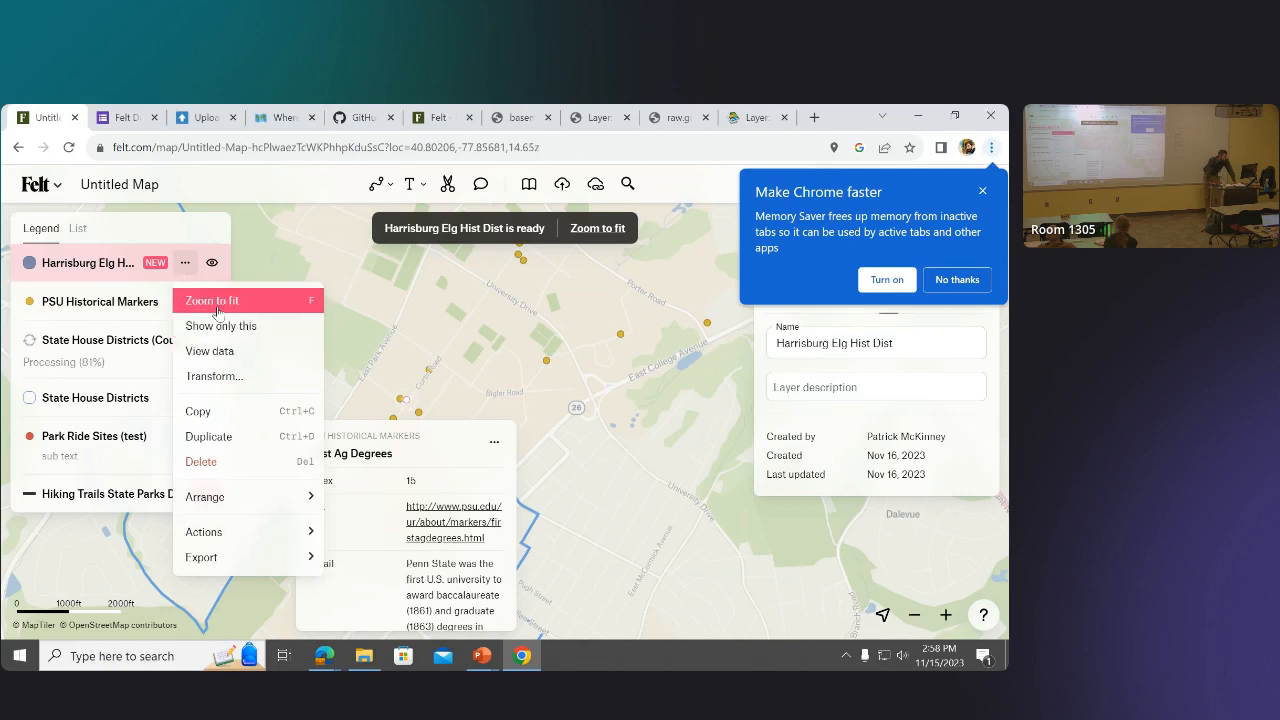
pyautogui.click(214, 300)
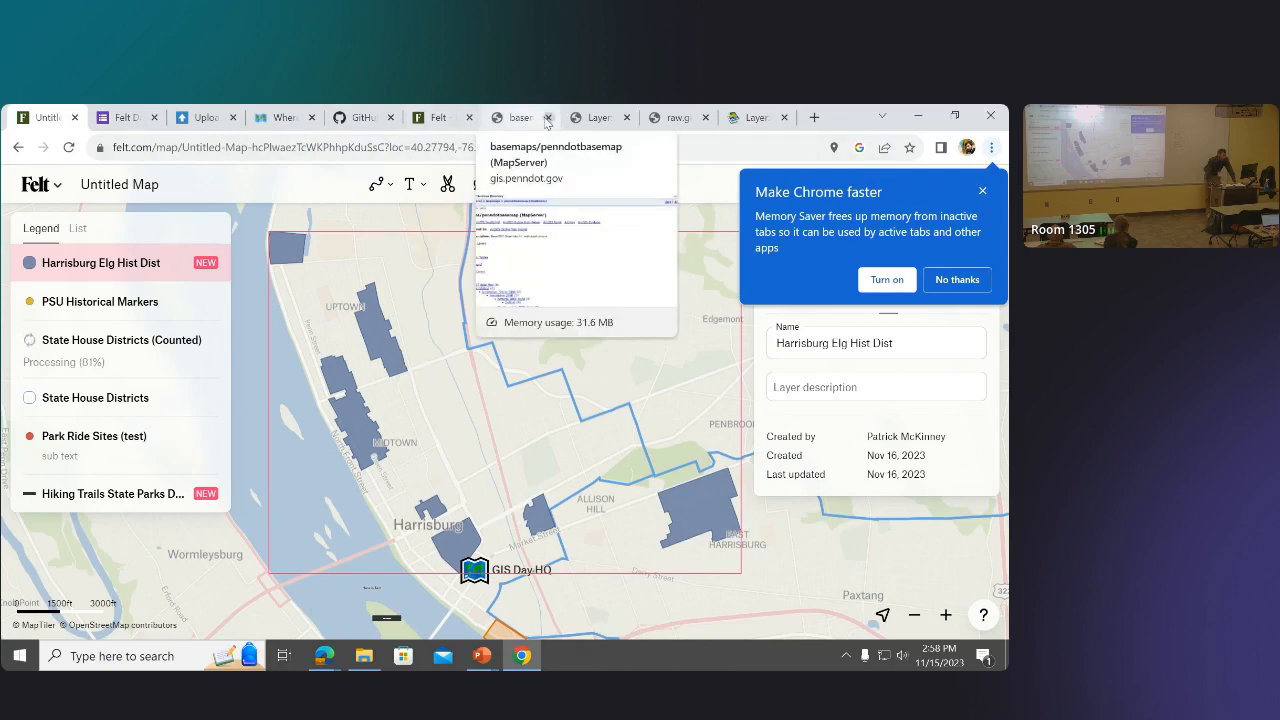
# Close the four browser tabs after the Felt Pricing page and dismiss the Make Chrome faster notice.
pyautogui.click(547, 118)
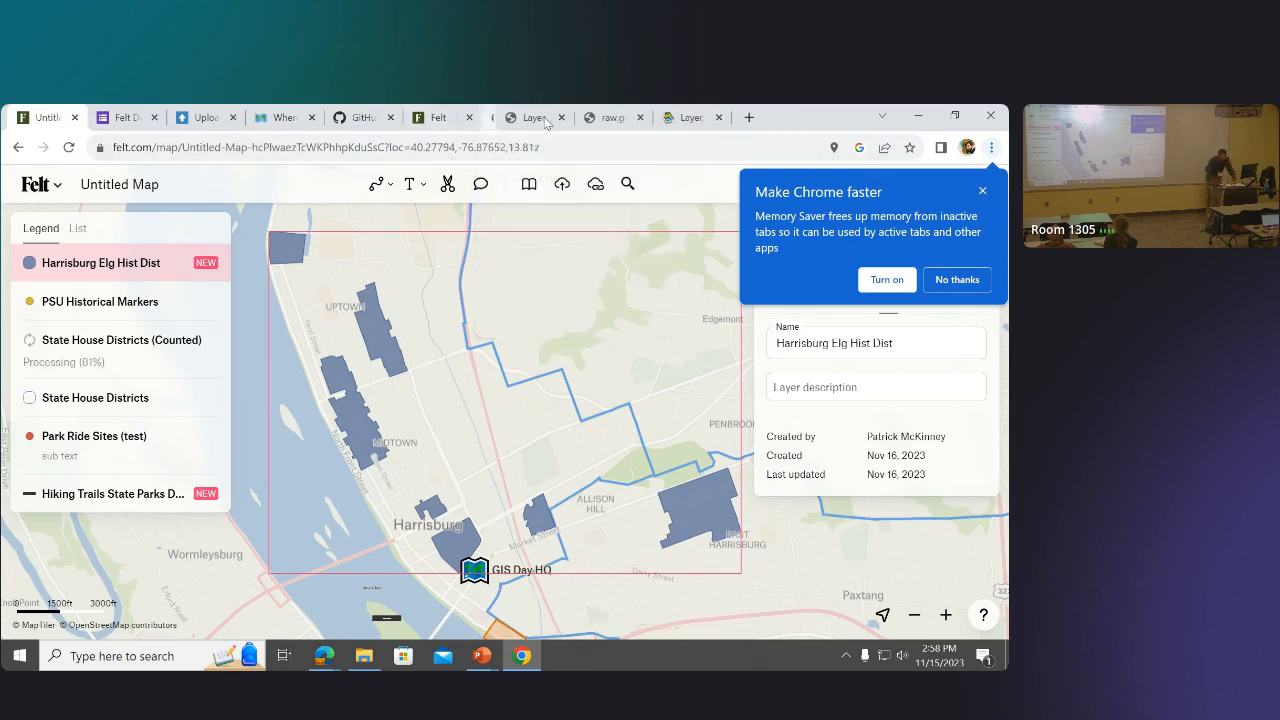
pyautogui.click(547, 118)
pyautogui.click(547, 118)
pyautogui.click(547, 118)
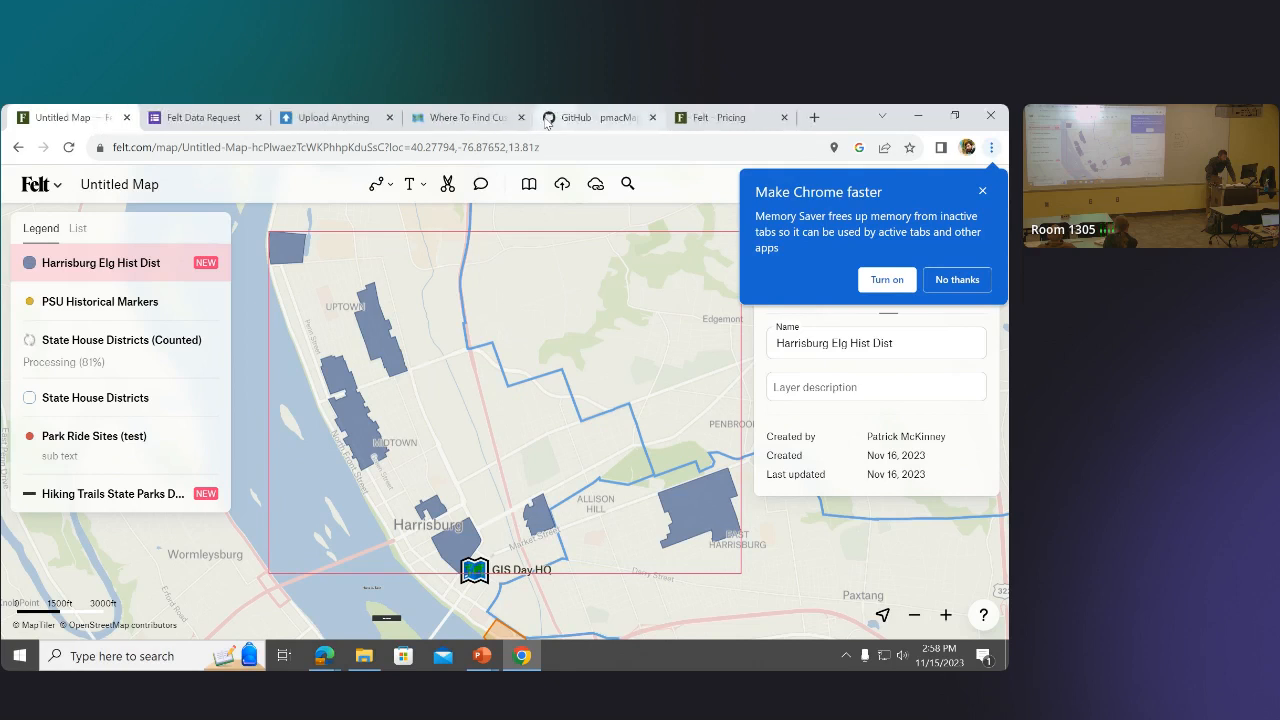
pyautogui.click(983, 193)
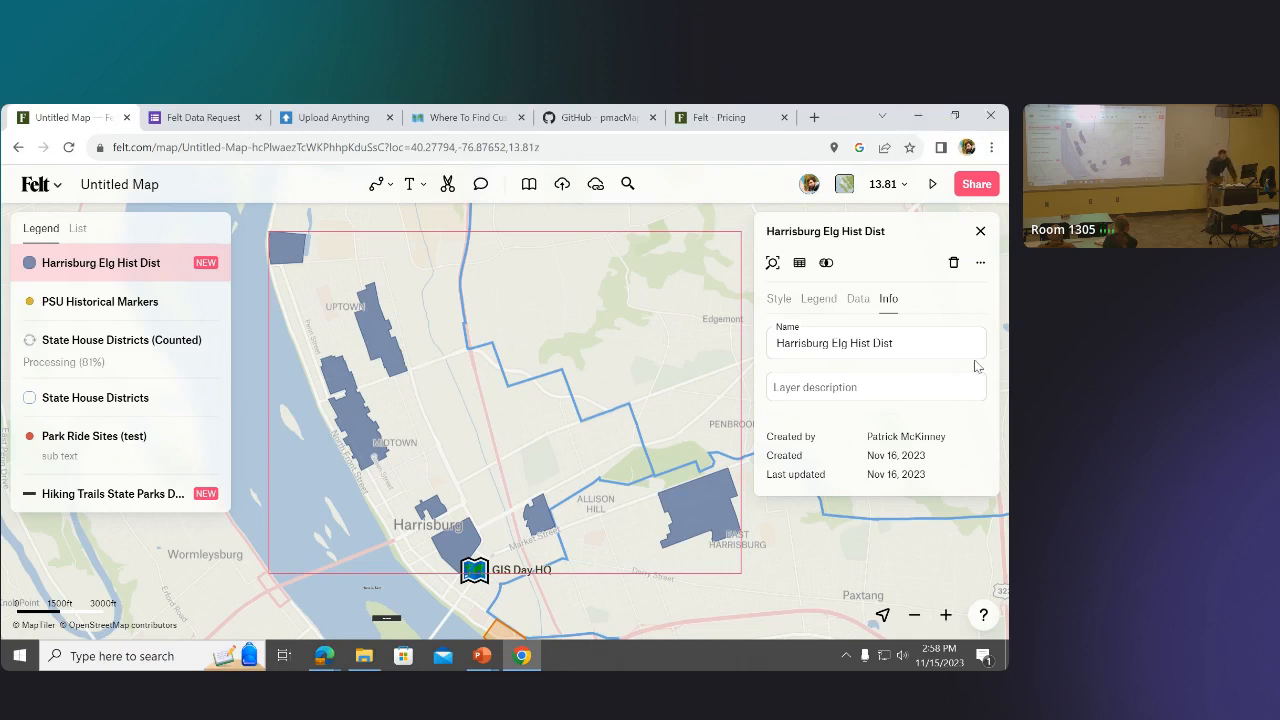
# Check the style types available for the Harrisburg Elg Hist Dist layer and close its settings without changing them.
pyautogui.click(779, 298)
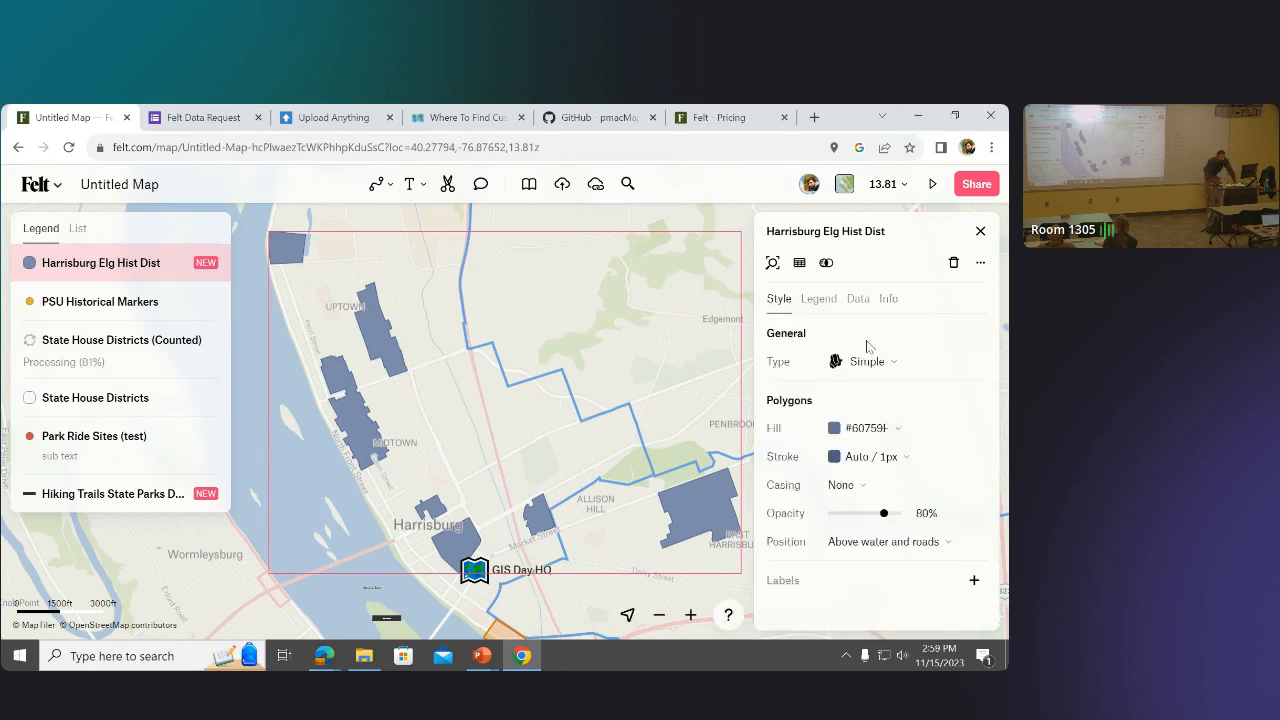
pyautogui.click(889, 362)
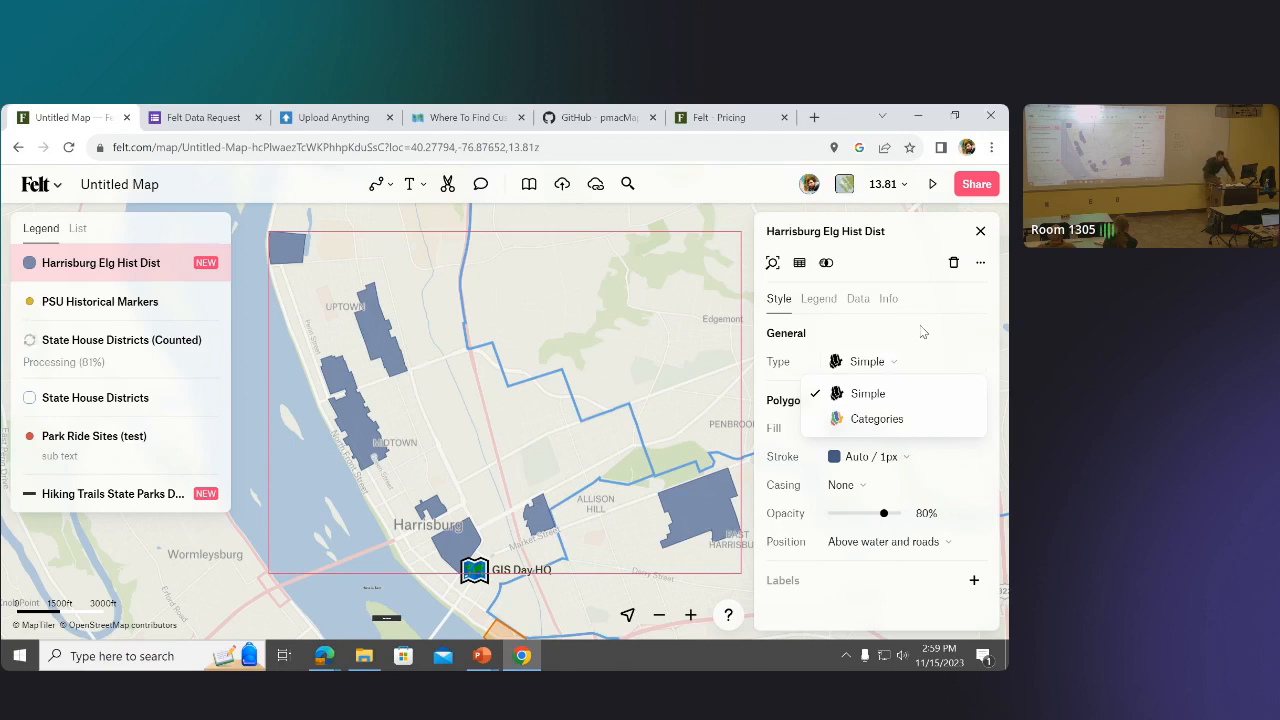
pyautogui.click(916, 326)
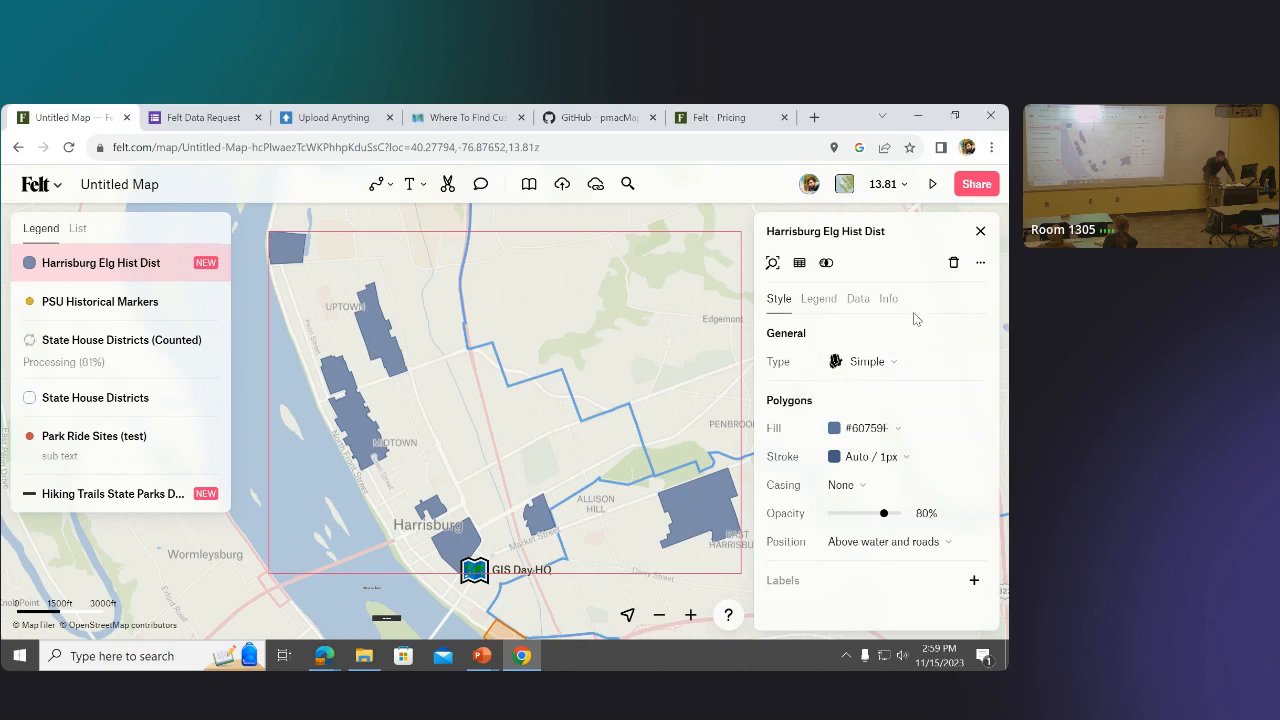
pyautogui.click(983, 236)
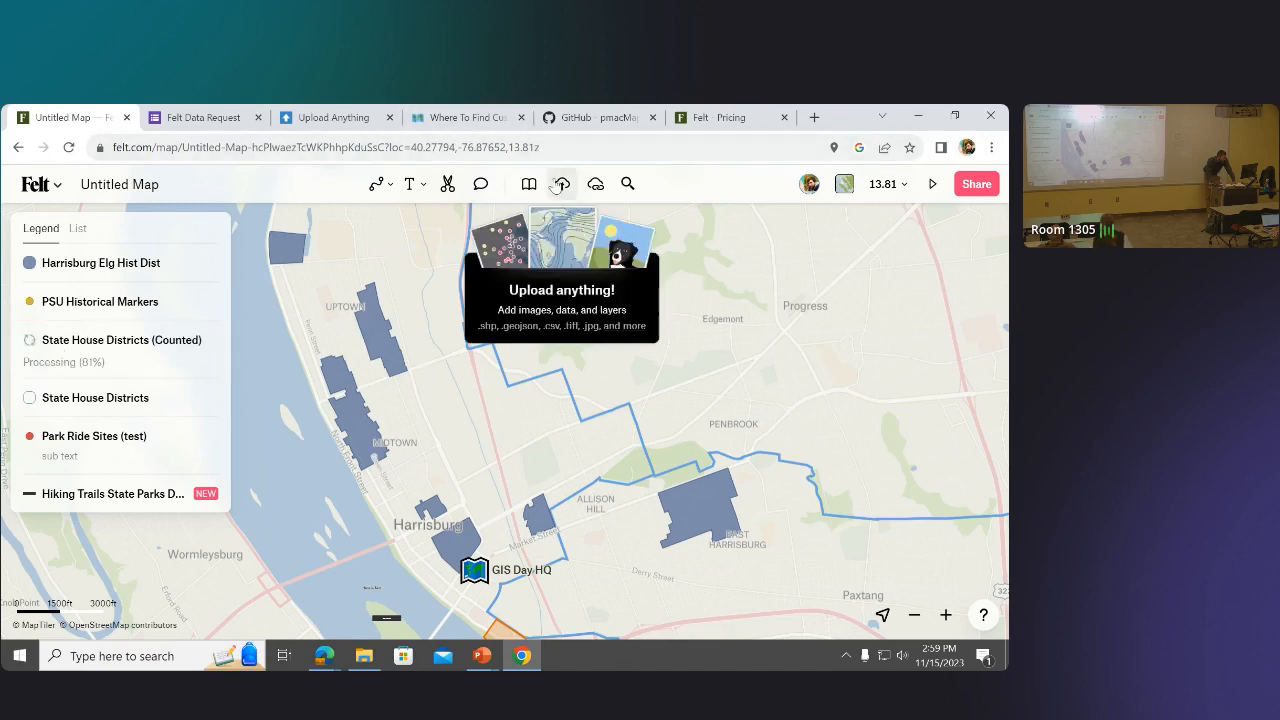
# Copy the York County Polling Places URL from the GitHub README, open it in a new tab, and review the dataset's attributes.
pyautogui.click(590, 117)
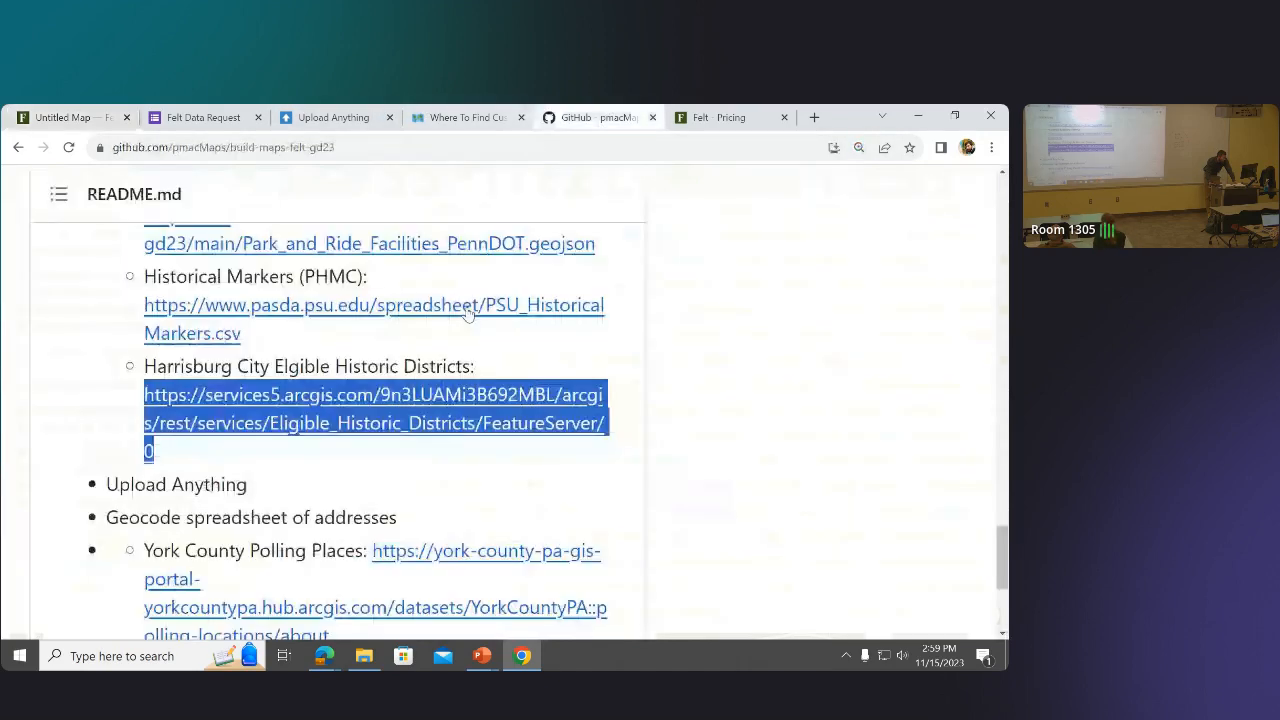
pyautogui.scroll(-2, 280, 390)
pyautogui.moveTo(342, 484); pyautogui.dragTo(374, 392)
pyautogui.hotkey('ctrl', 'c')
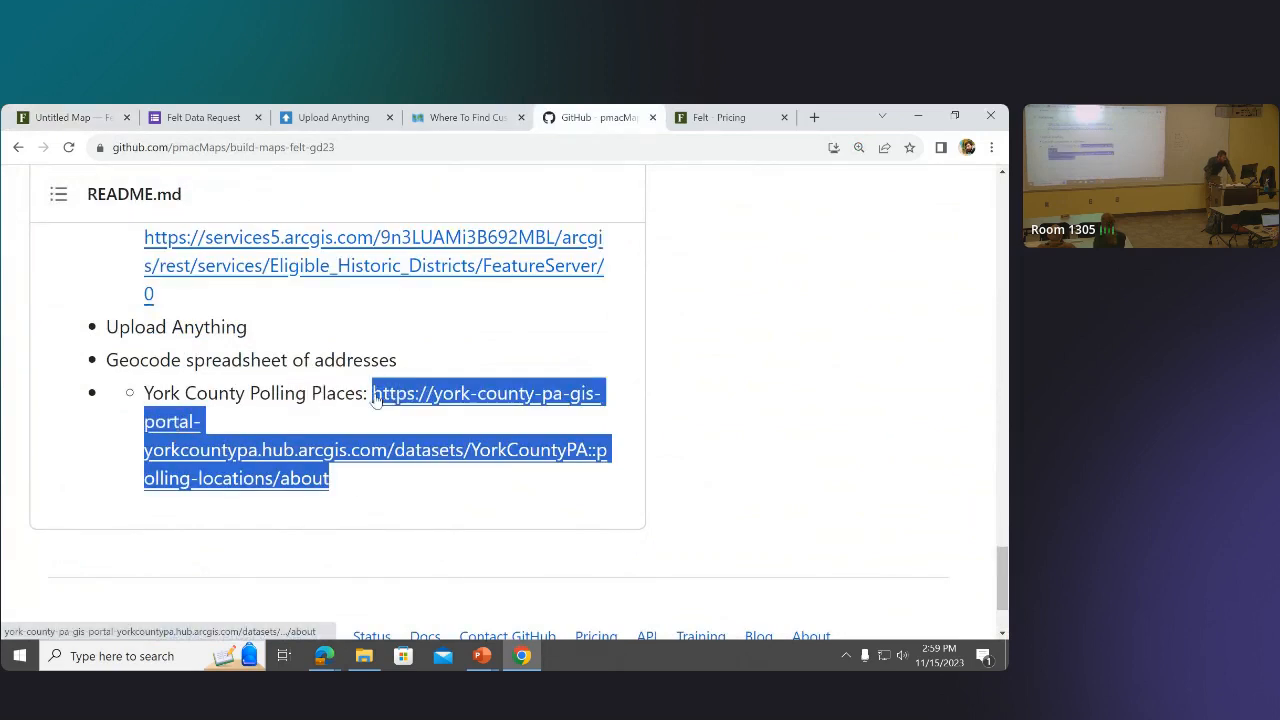
pyautogui.click(815, 117)
pyautogui.hotkey('ctrl', 'v')
pyautogui.press('Return')
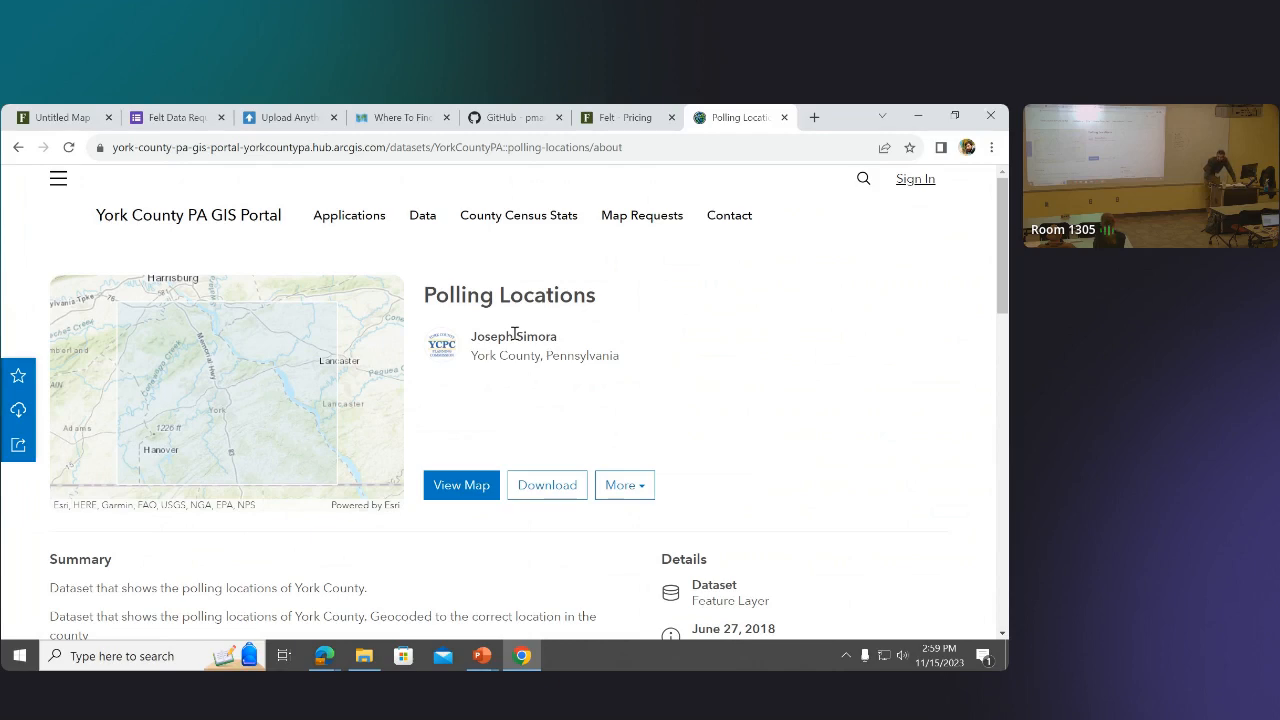
pyautogui.scroll(-5, 514, 333)
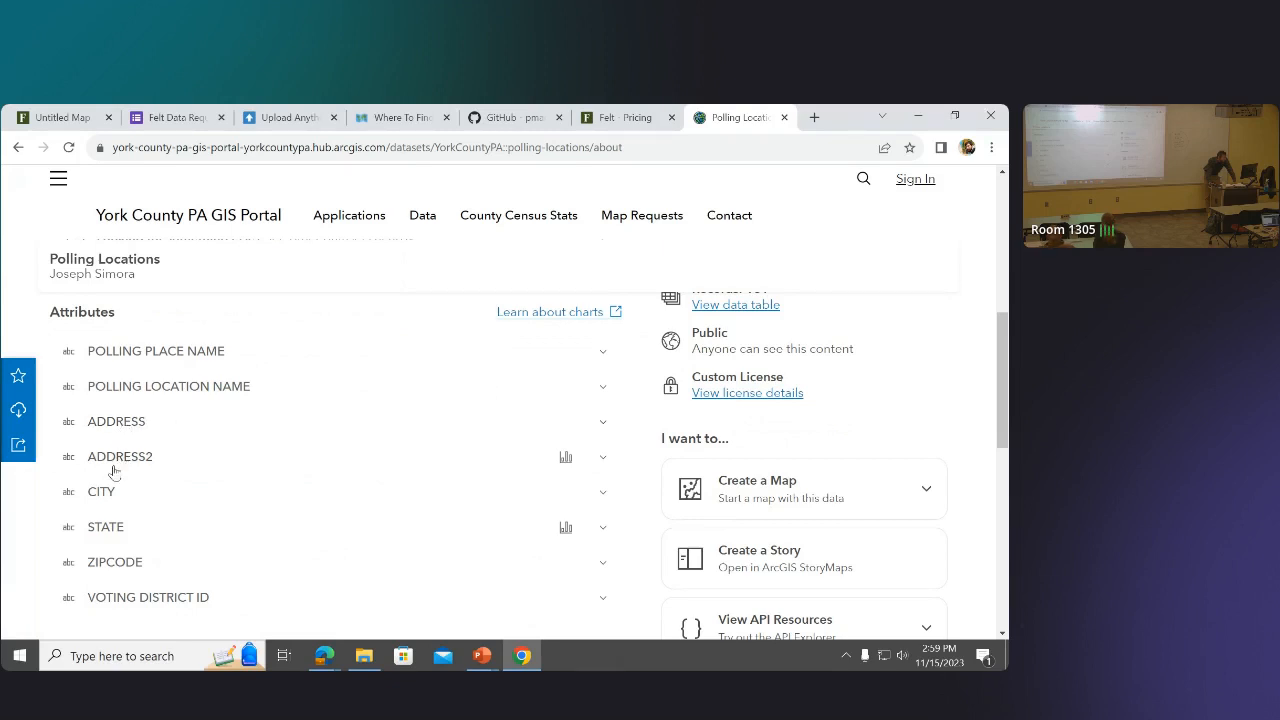
# Download the previously generated CSV file of the York County Polling Locations dataset.
pyautogui.scroll(2, 112, 465)
pyautogui.scroll(3, 325, 401)
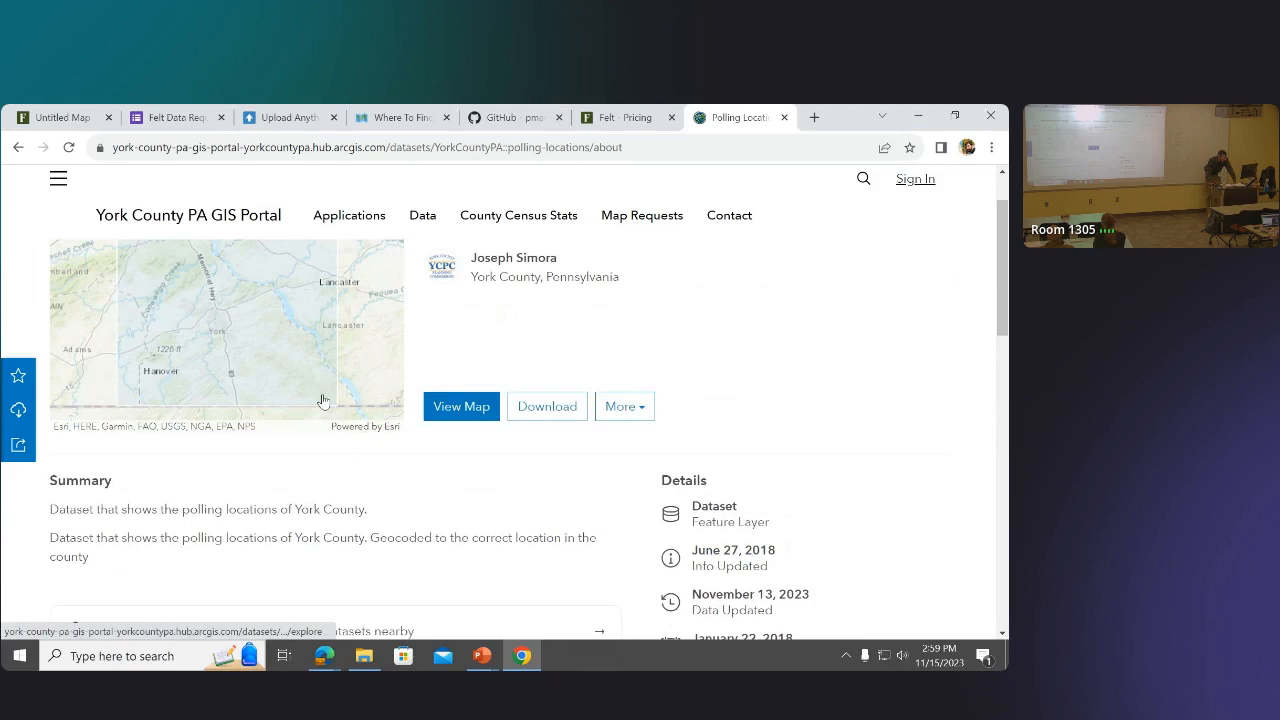
pyautogui.click(542, 406)
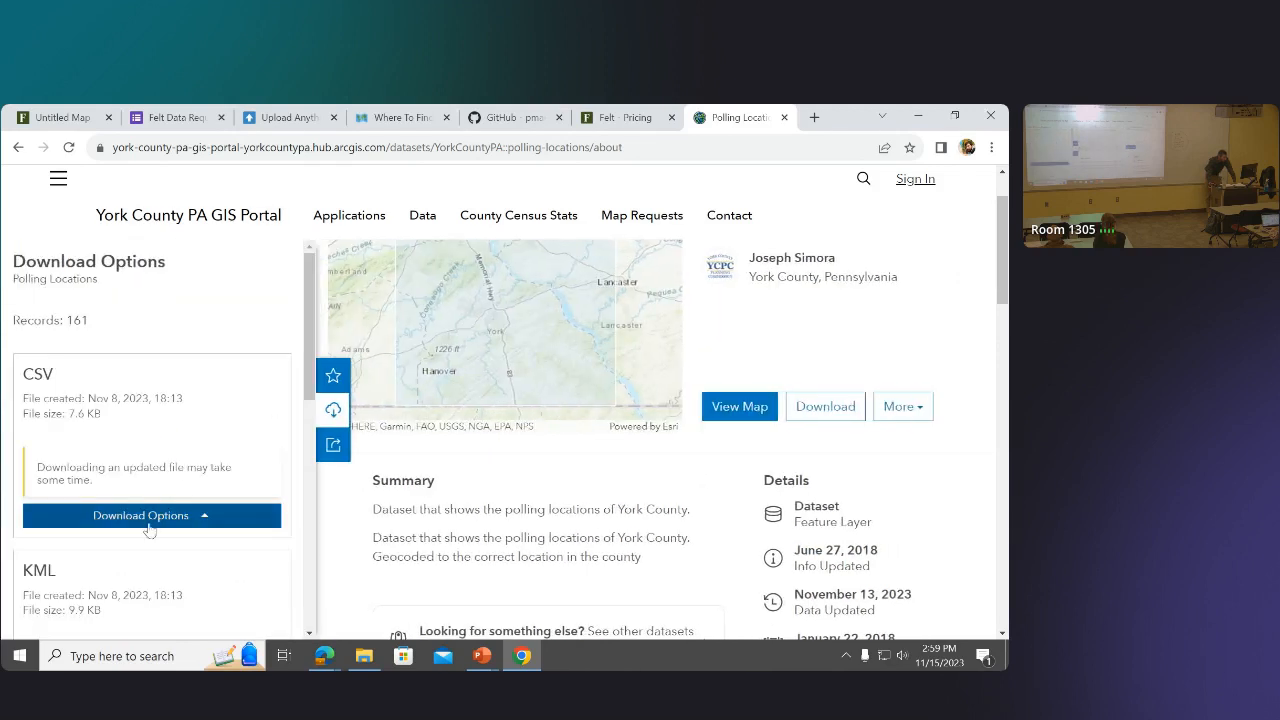
pyautogui.scroll(-1, 182, 488)
pyautogui.click(185, 440)
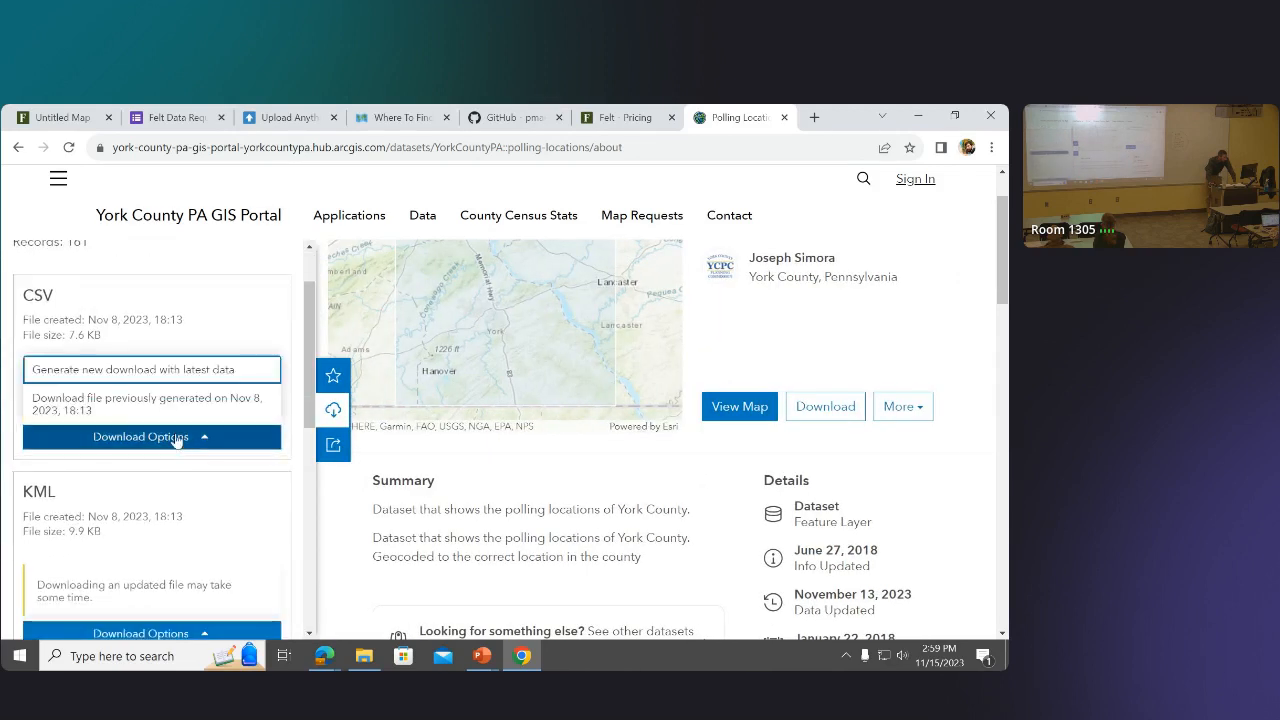
pyautogui.click(119, 403)
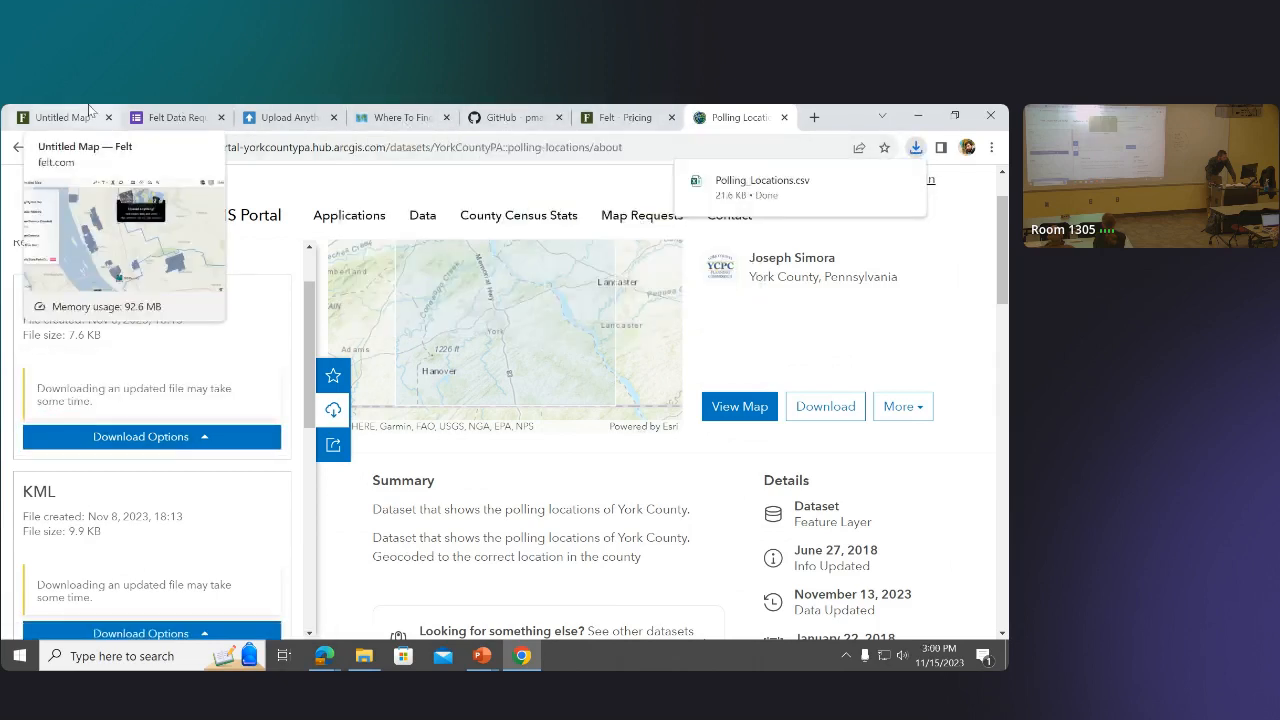
# Return to the Felt map and upload the Polling_Locations file from the Downloads folder.
pyautogui.click(60, 117)
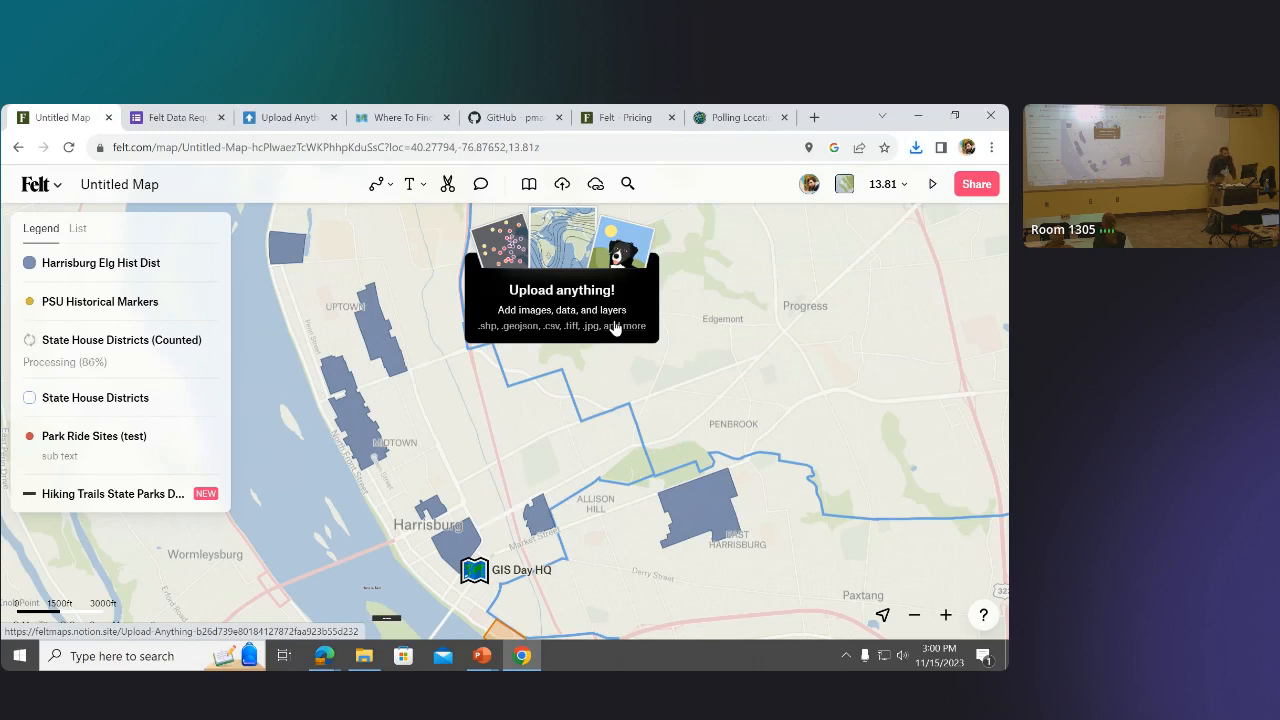
pyautogui.click(637, 336)
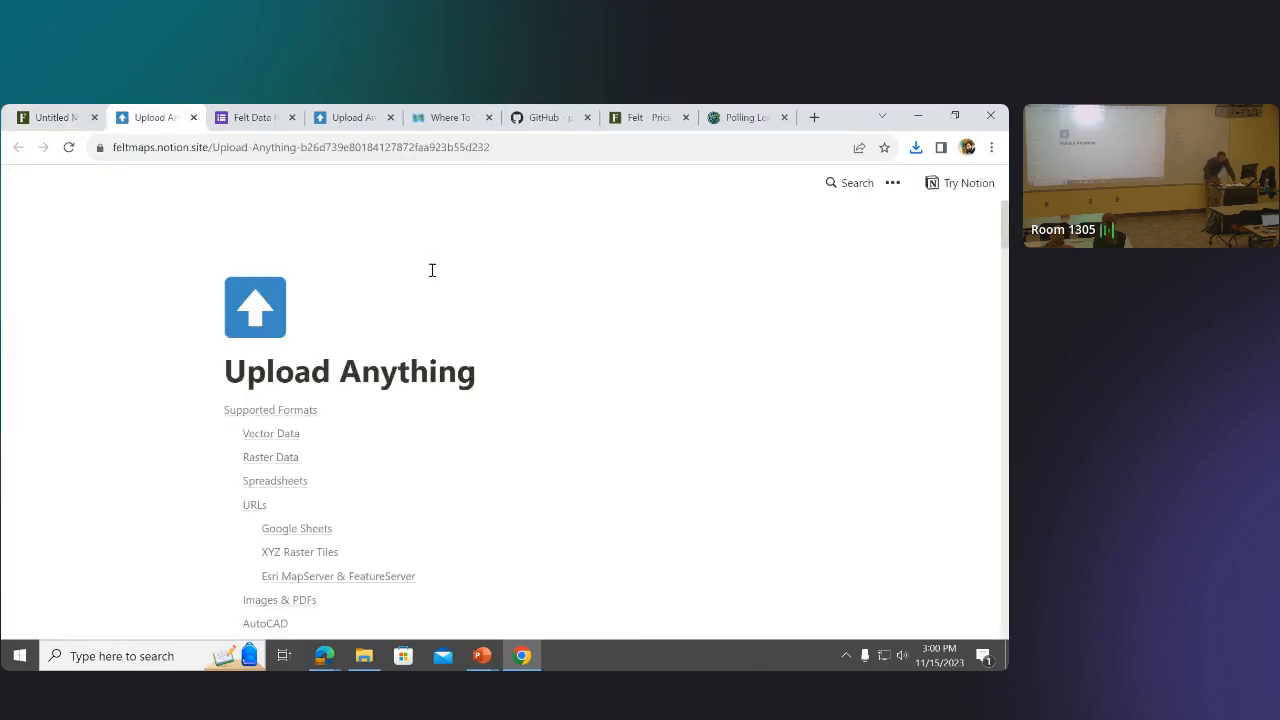
pyautogui.hotkey('ctrl', 'shift', 'Tab')
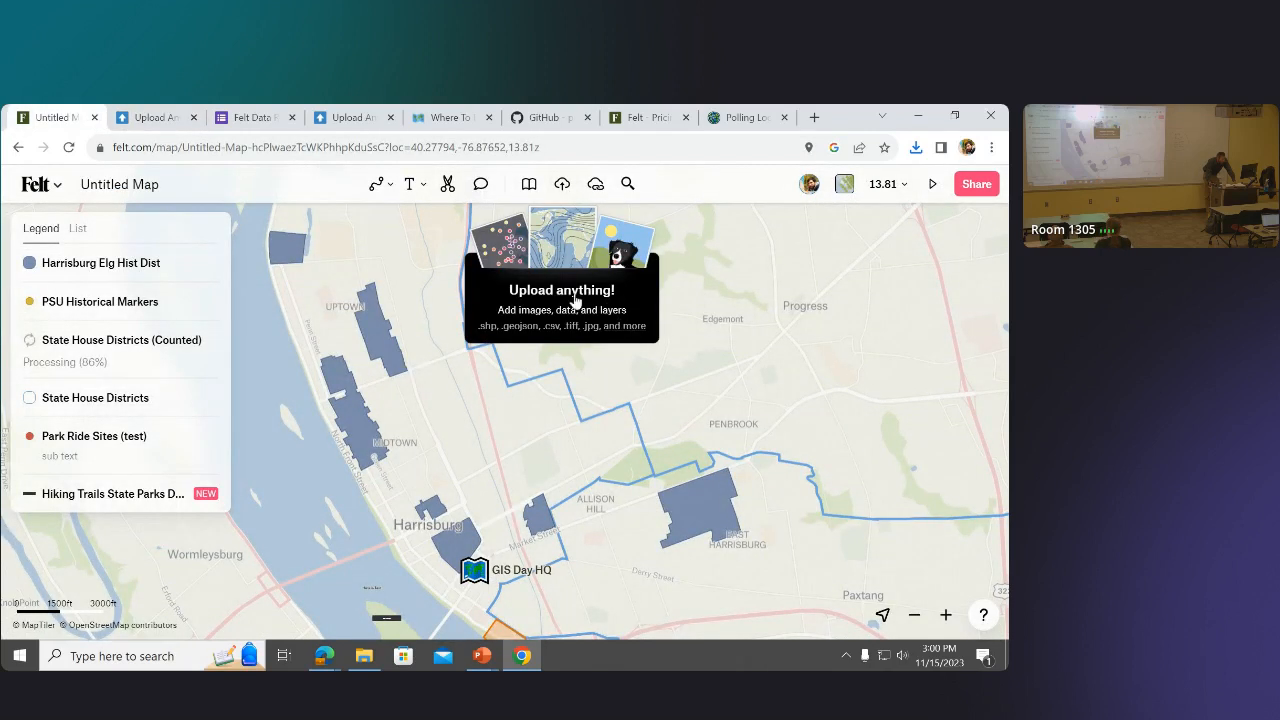
pyautogui.click(575, 300)
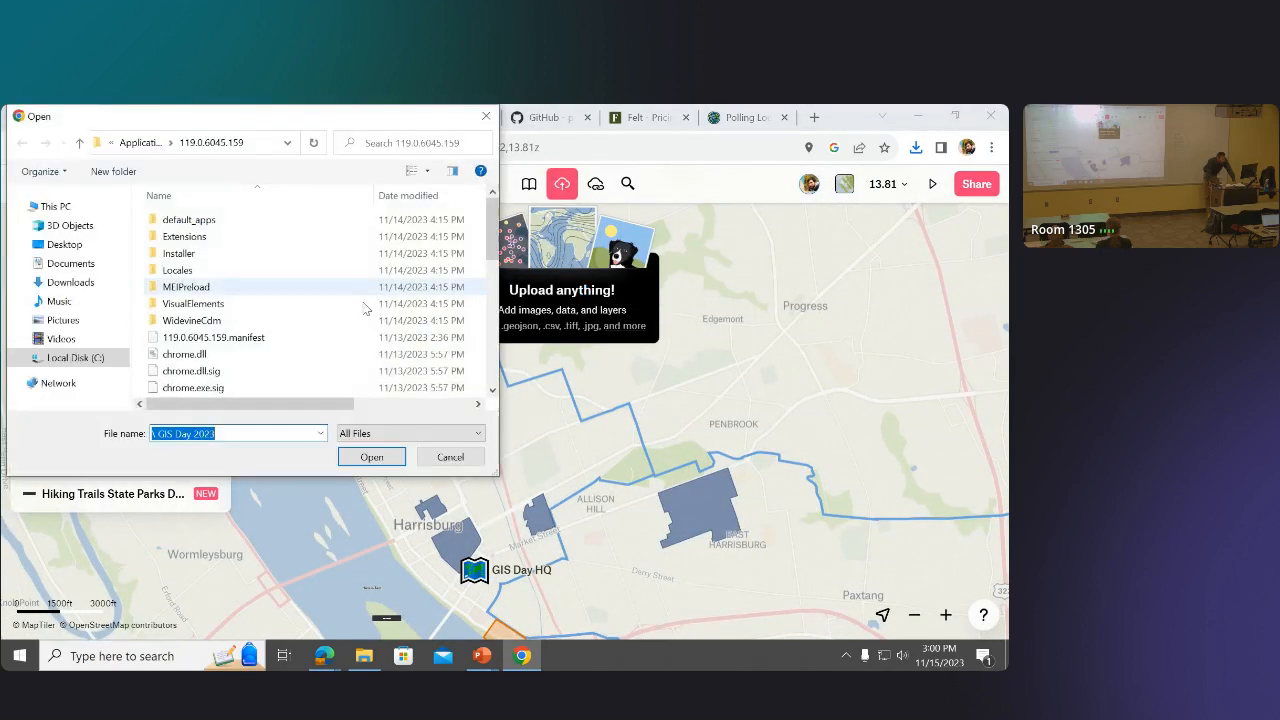
pyautogui.click(70, 283)
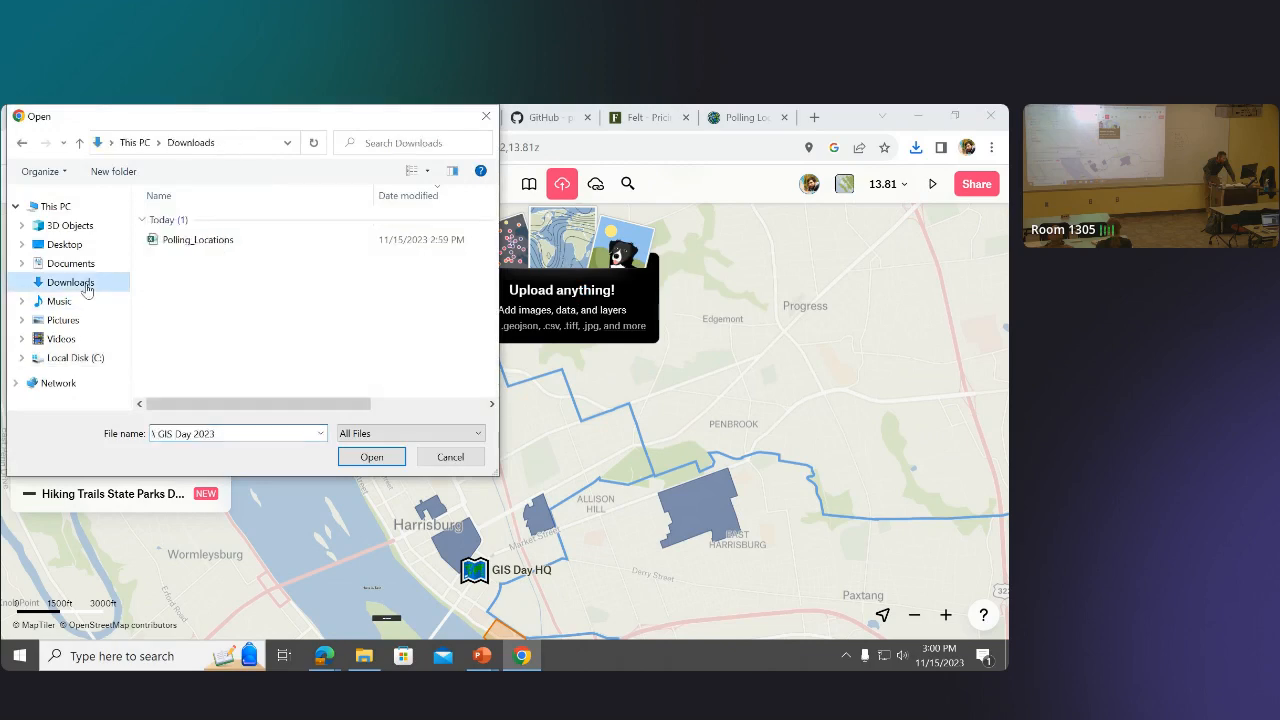
pyautogui.click(195, 240)
pyautogui.click(384, 458)
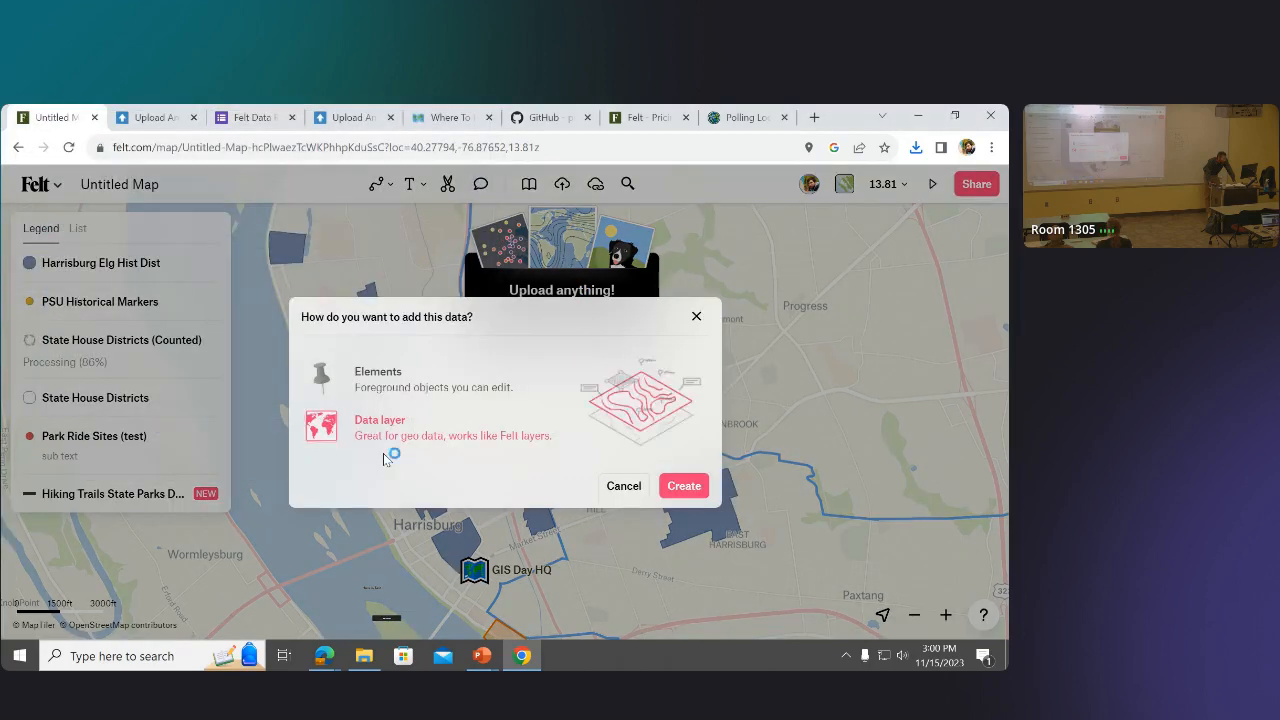
# Compare the Elements and Data layer import options, and create the polling locations as a data layer.
pyautogui.click(381, 388)
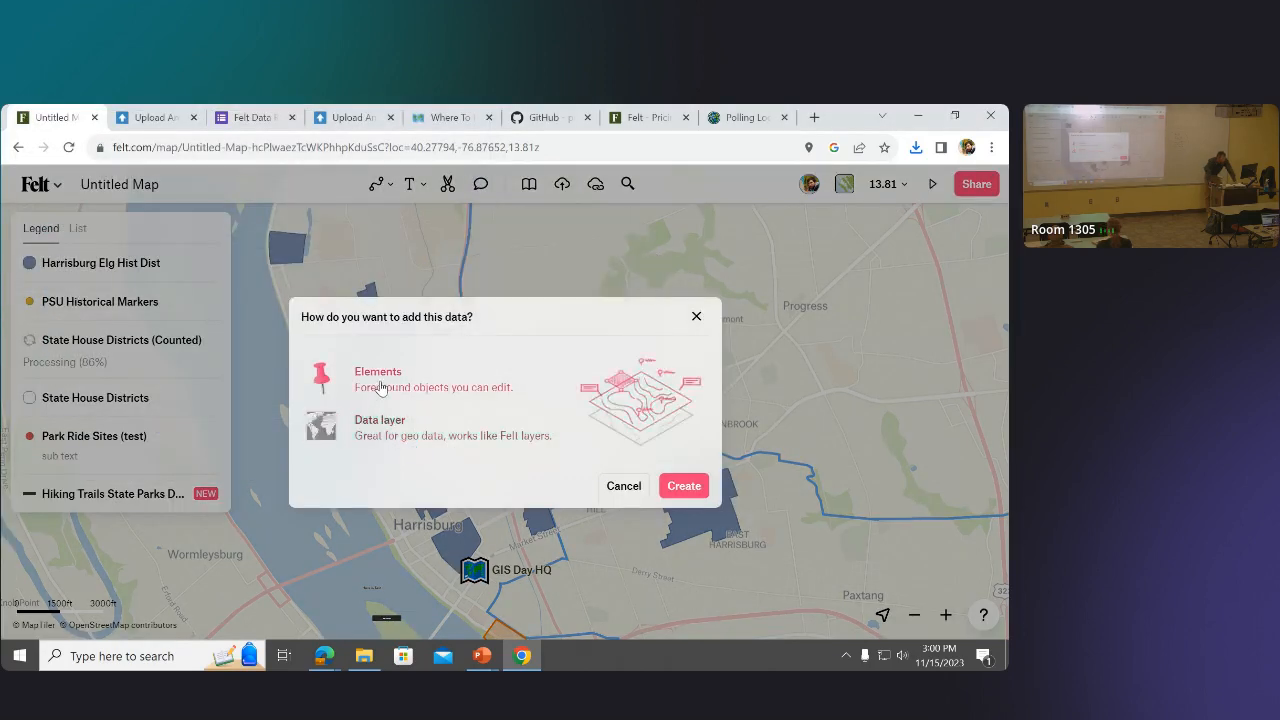
pyautogui.click(389, 437)
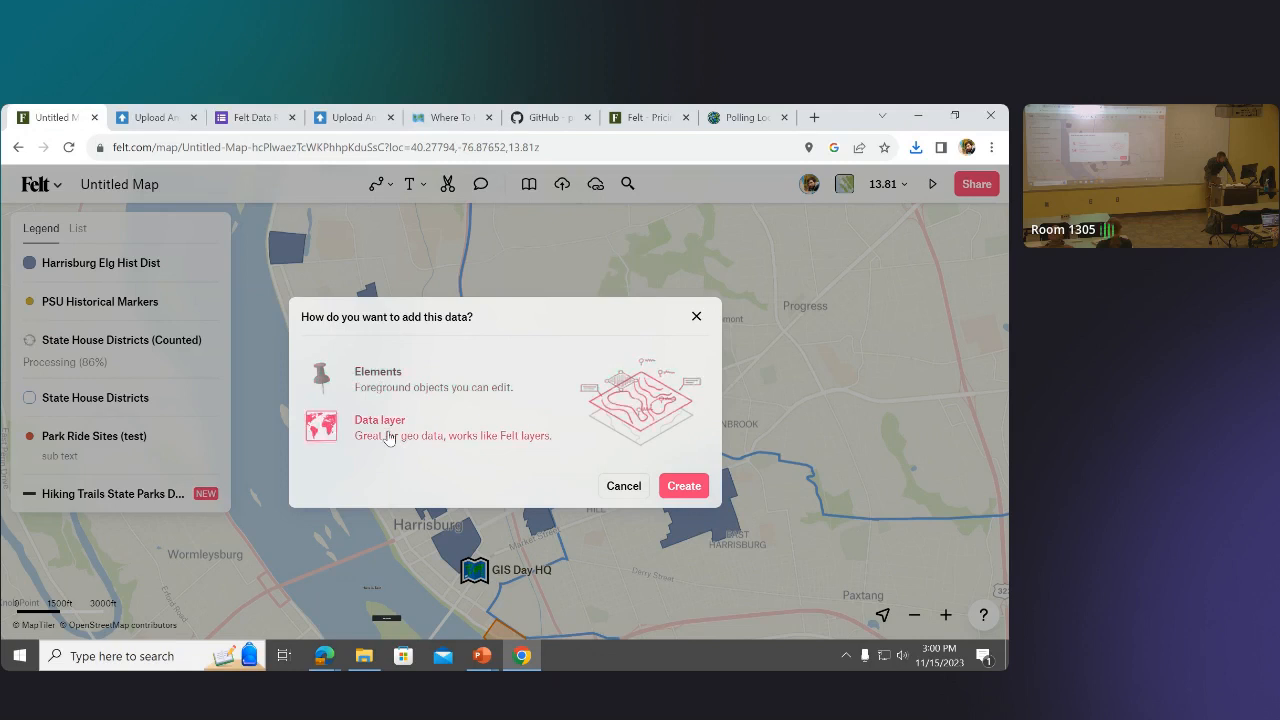
pyautogui.click(403, 378)
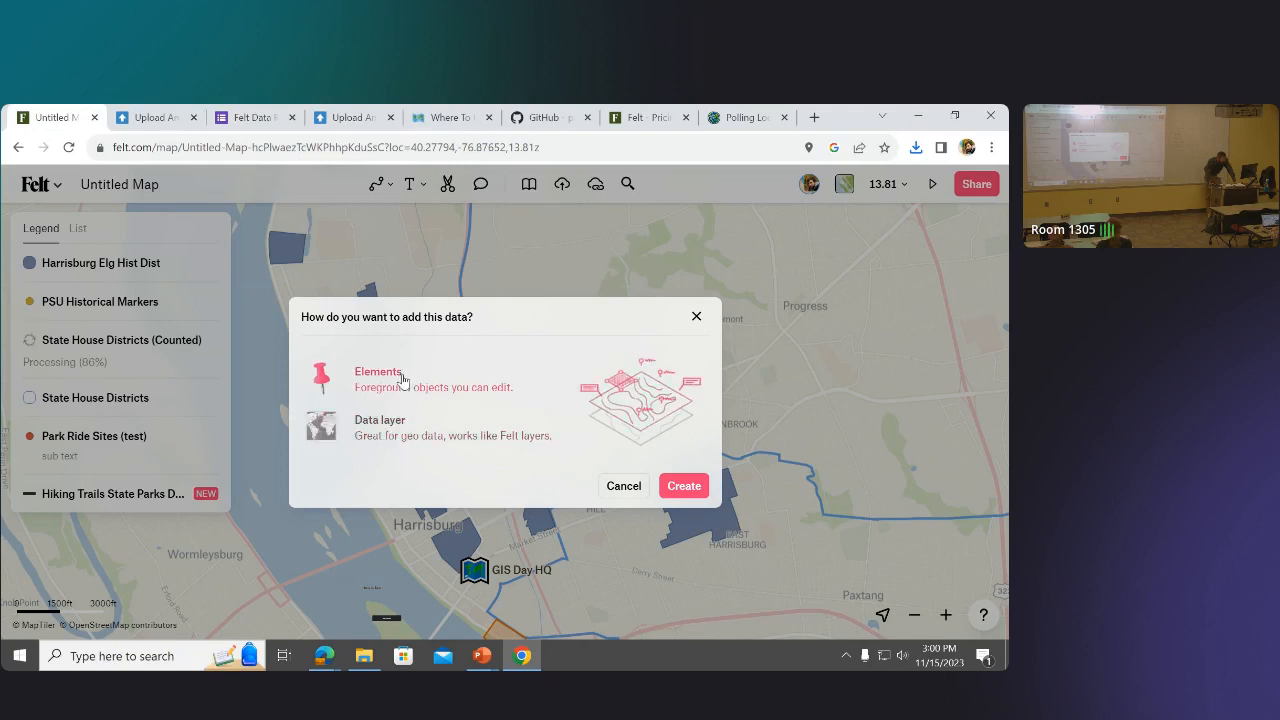
pyautogui.click(381, 438)
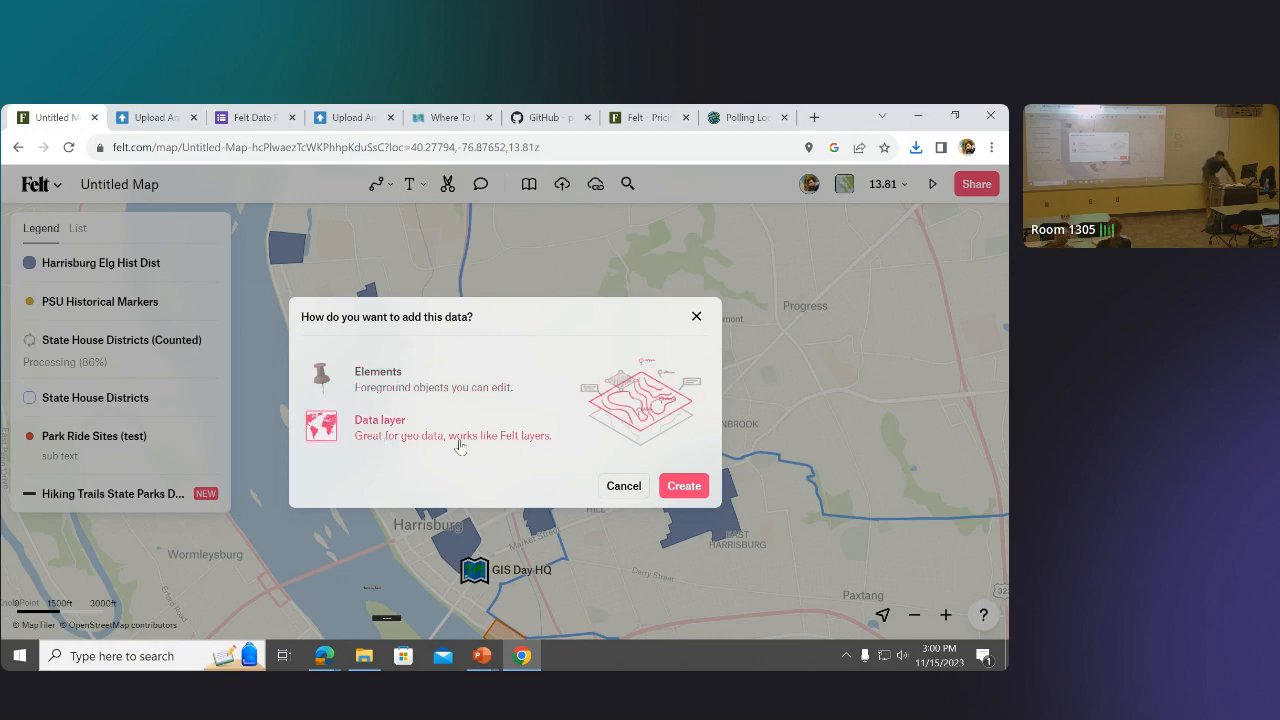
pyautogui.click(685, 486)
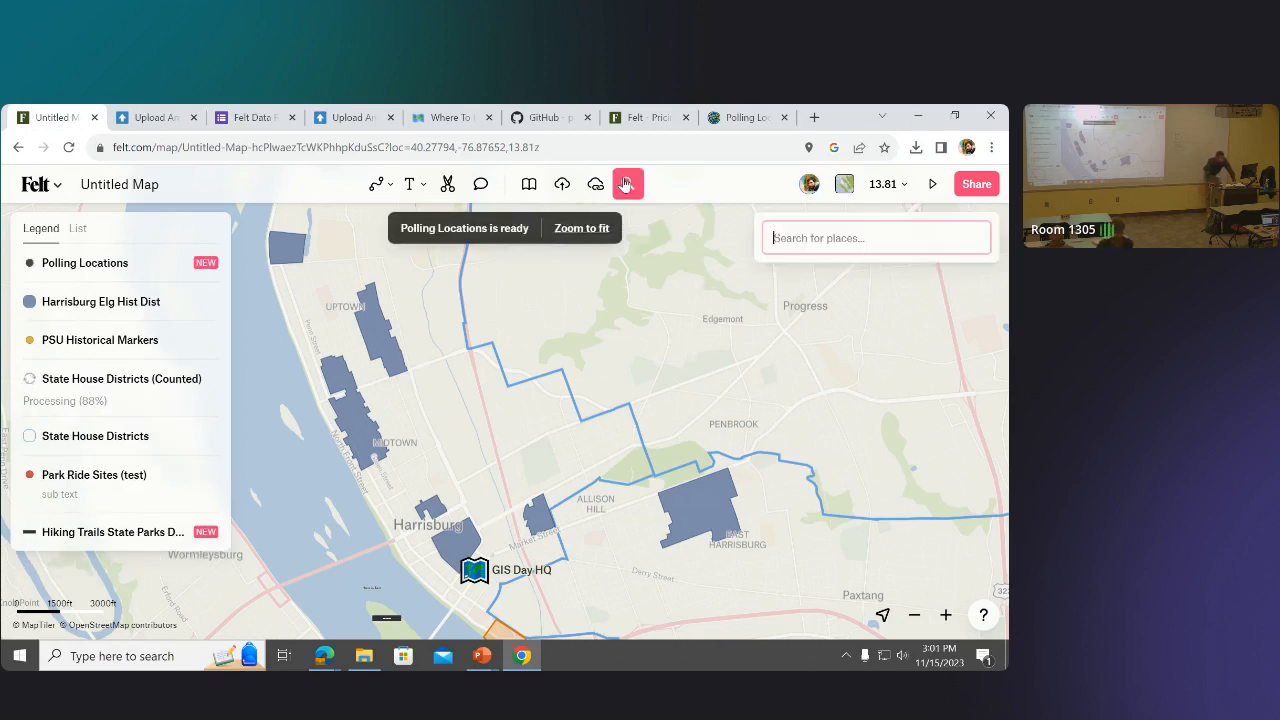
# Search the map for a Market Street address in Harrisburg and go to the first match.
pyautogui.write('l')
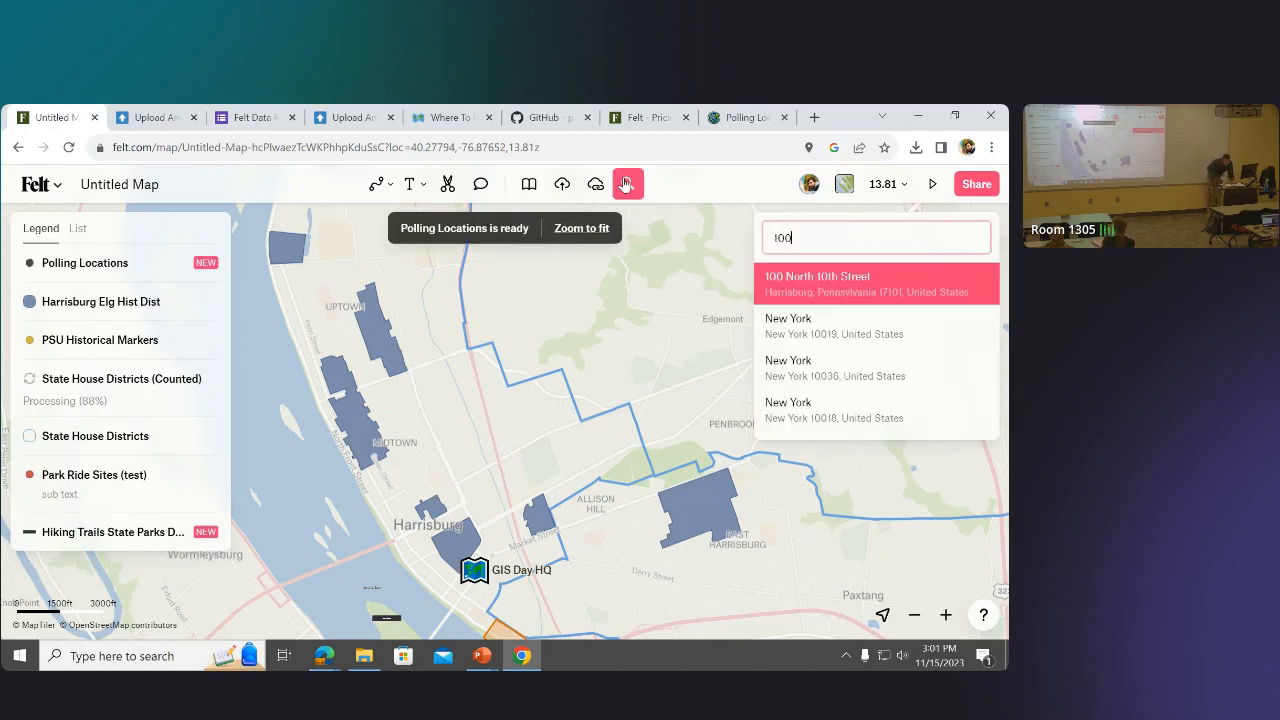
pyautogui.write('00 Market')
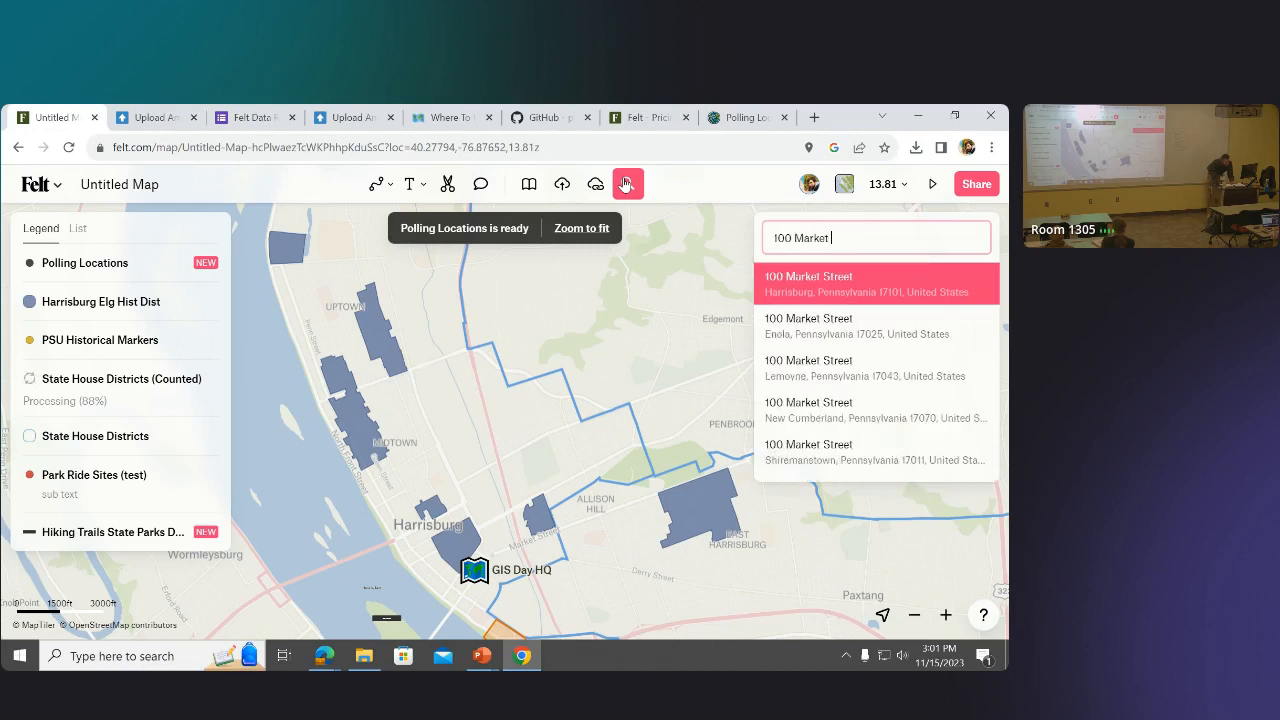
pyautogui.press('Return')
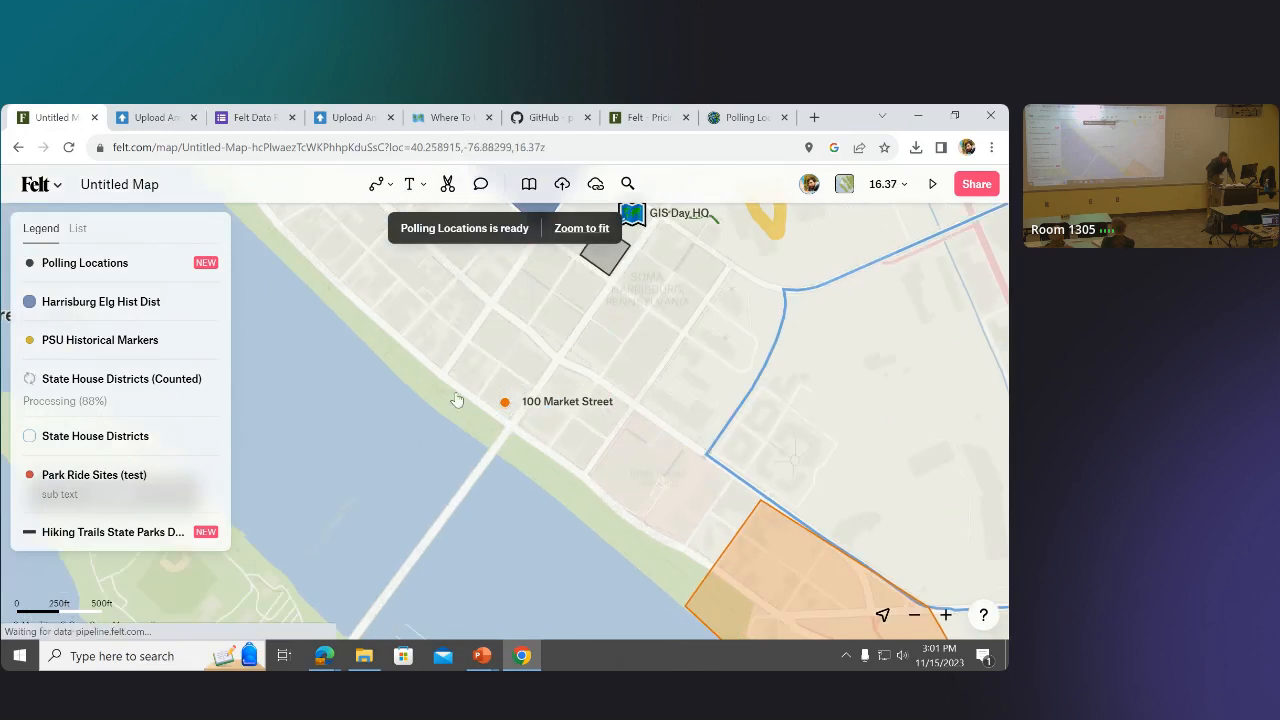
# Fit the map to the Polling Locations layer and examine its points in northern York County near Fair Acres.
pyautogui.click(185, 262)
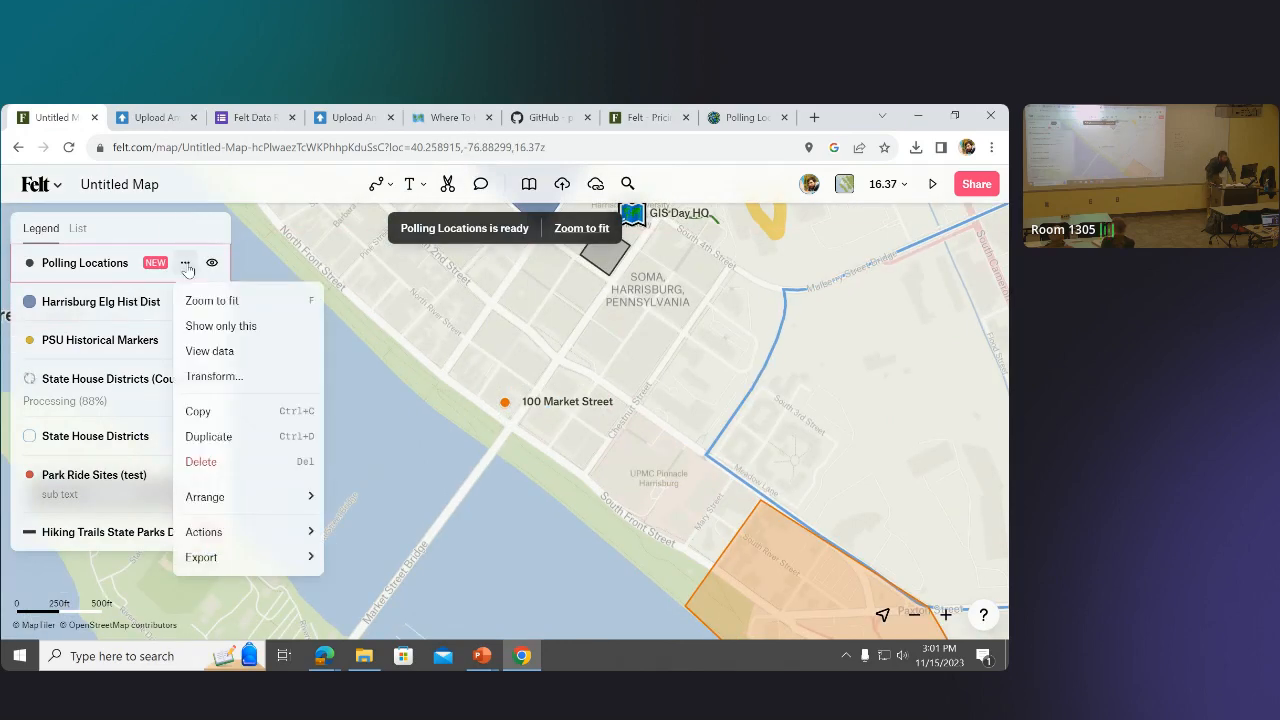
pyautogui.click(211, 301)
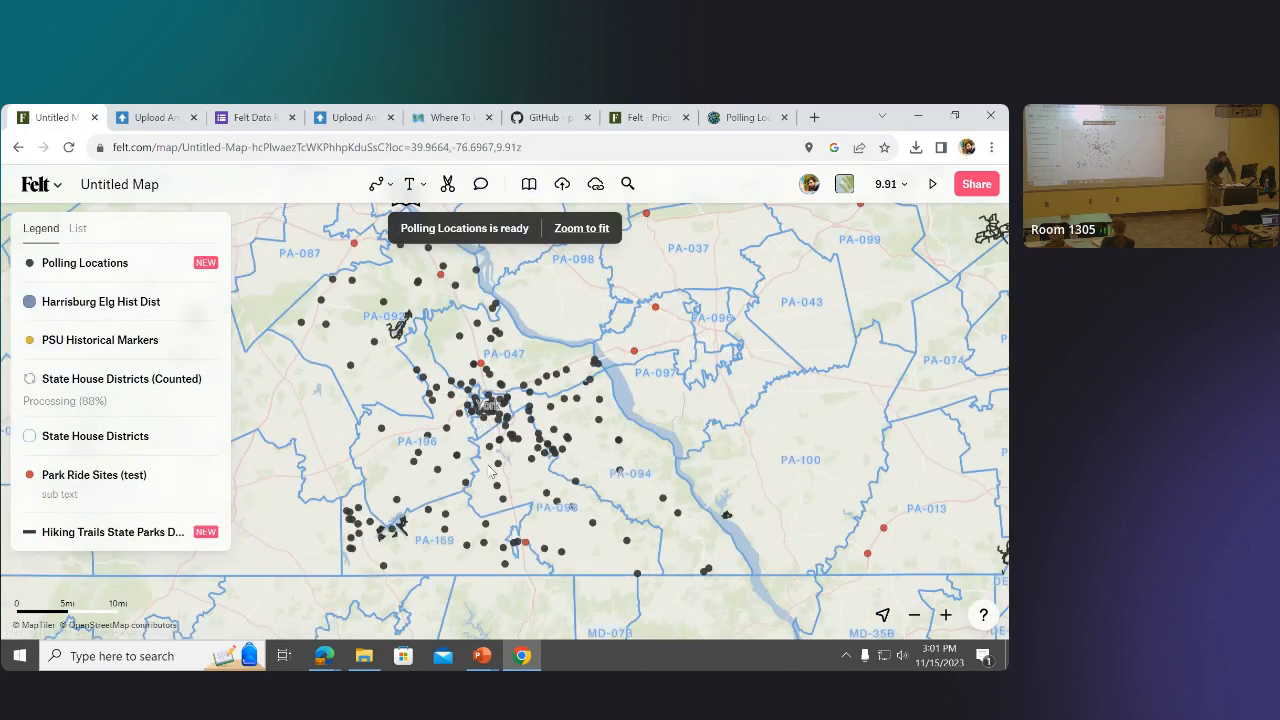
pyautogui.scroll(5, 455, 438)
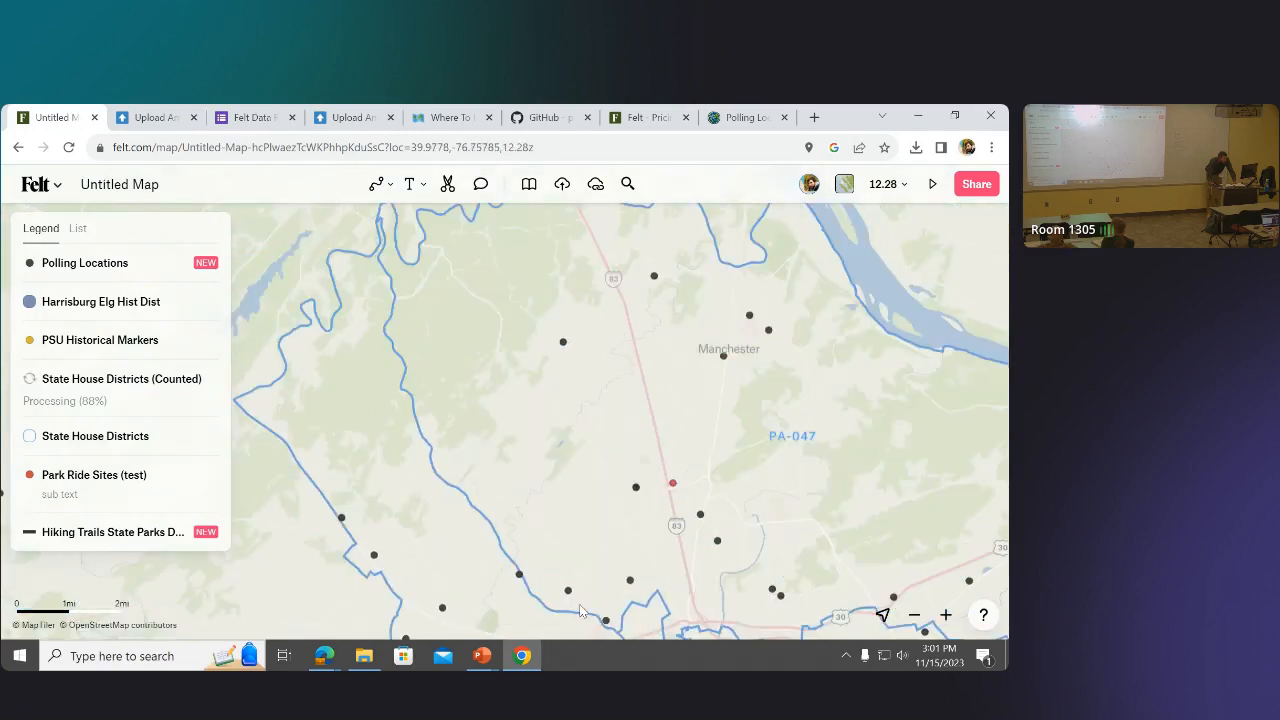
pyautogui.moveTo(462, 316); pyautogui.dragTo(461, 517)
pyautogui.moveTo(387, 254); pyautogui.dragTo(483, 458)
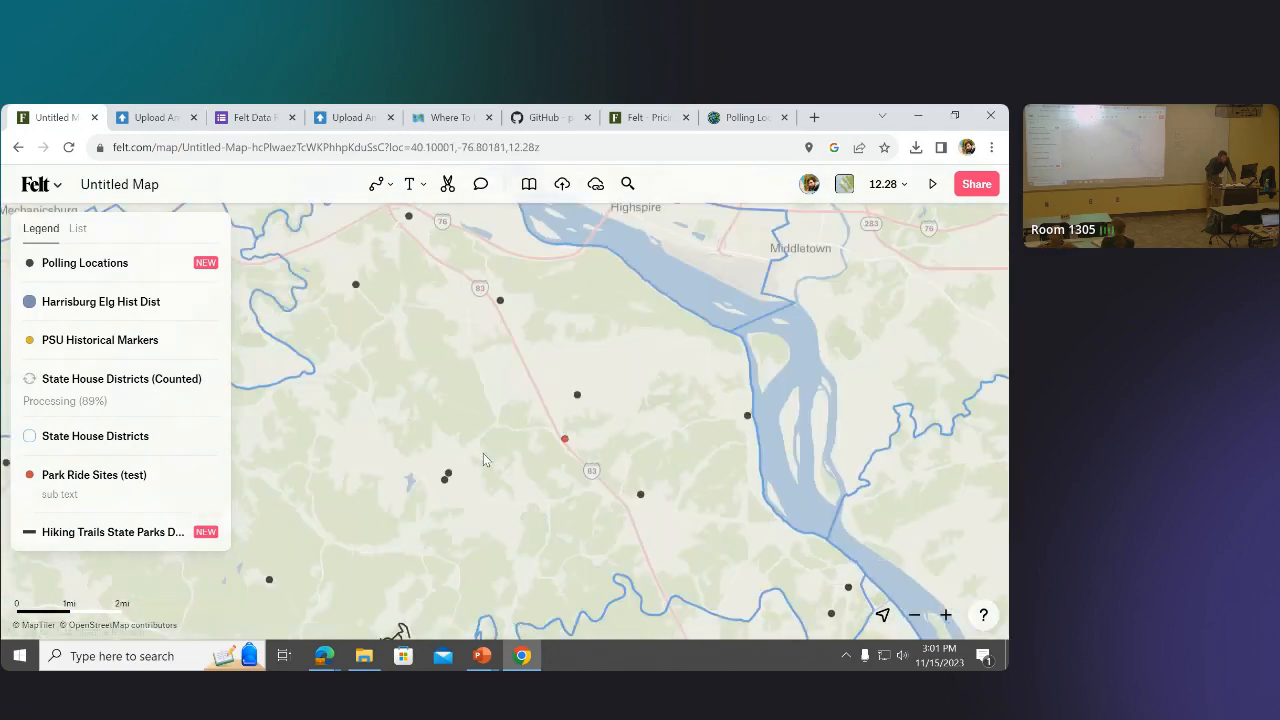
pyautogui.moveTo(447, 400); pyautogui.dragTo(540, 508)
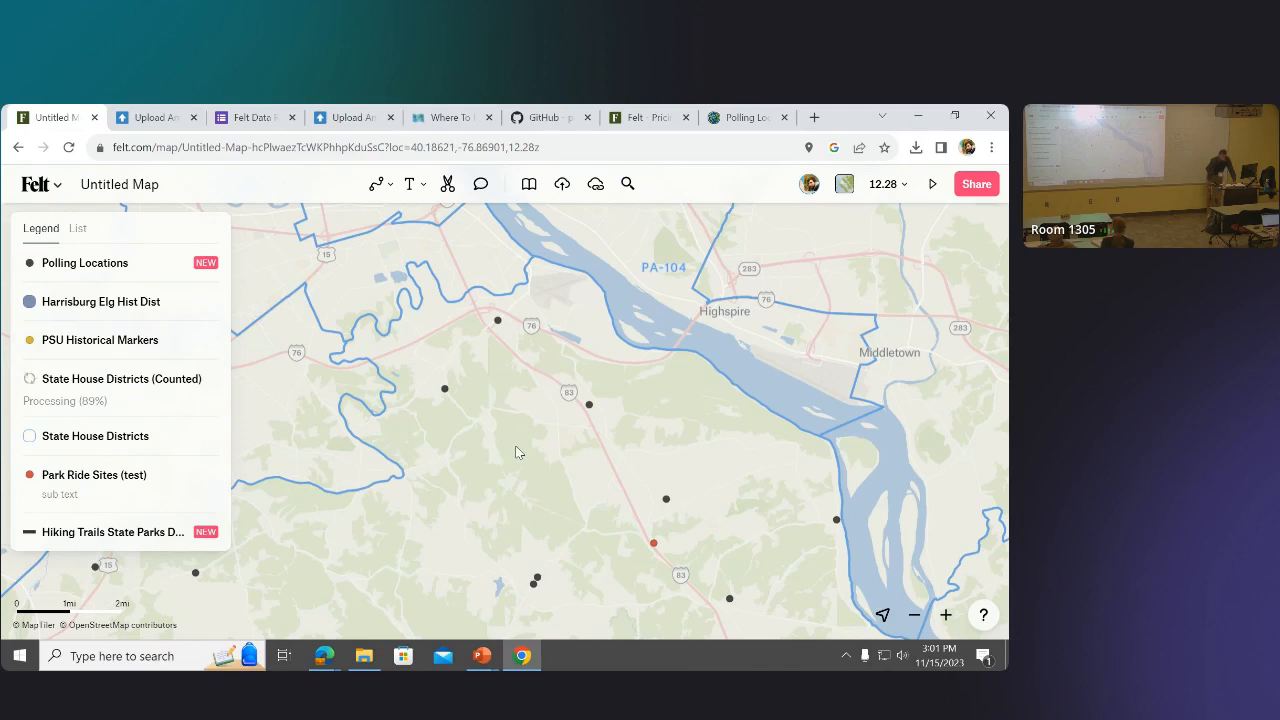
pyautogui.scroll(7, 435, 397)
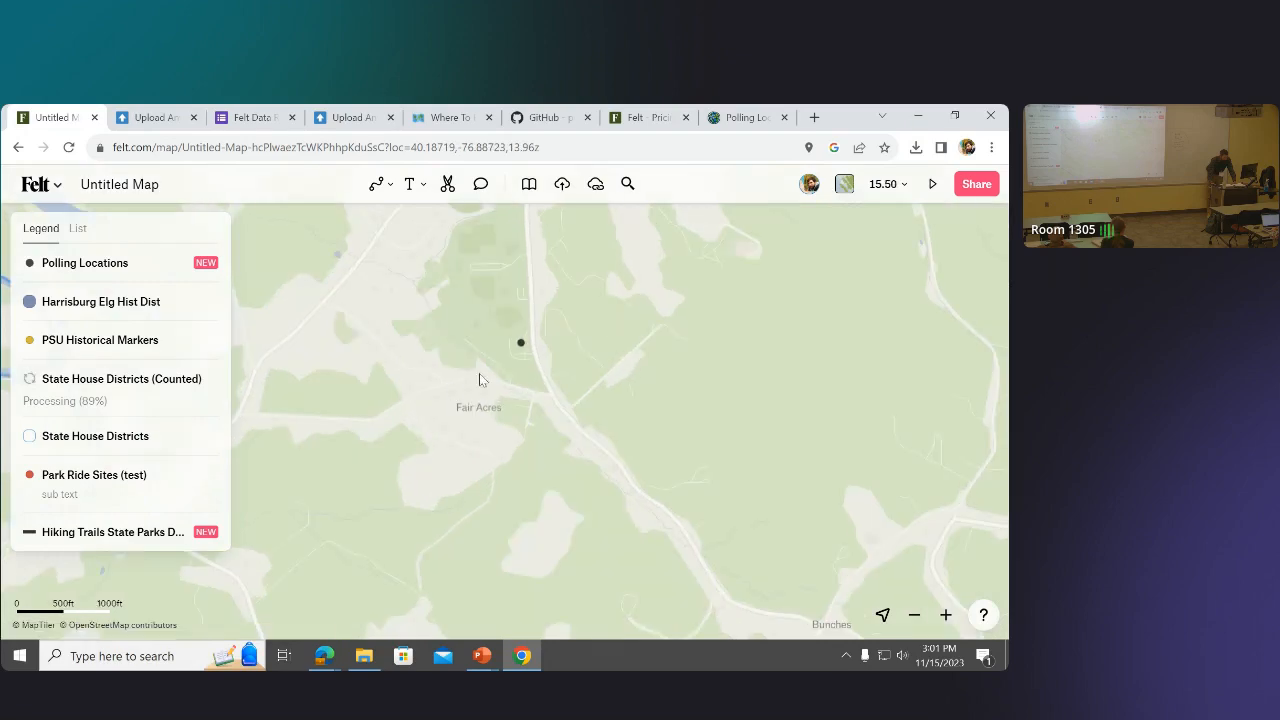
pyautogui.scroll(-4, 500, 366)
pyautogui.moveTo(500, 366); pyautogui.dragTo(500, 474)
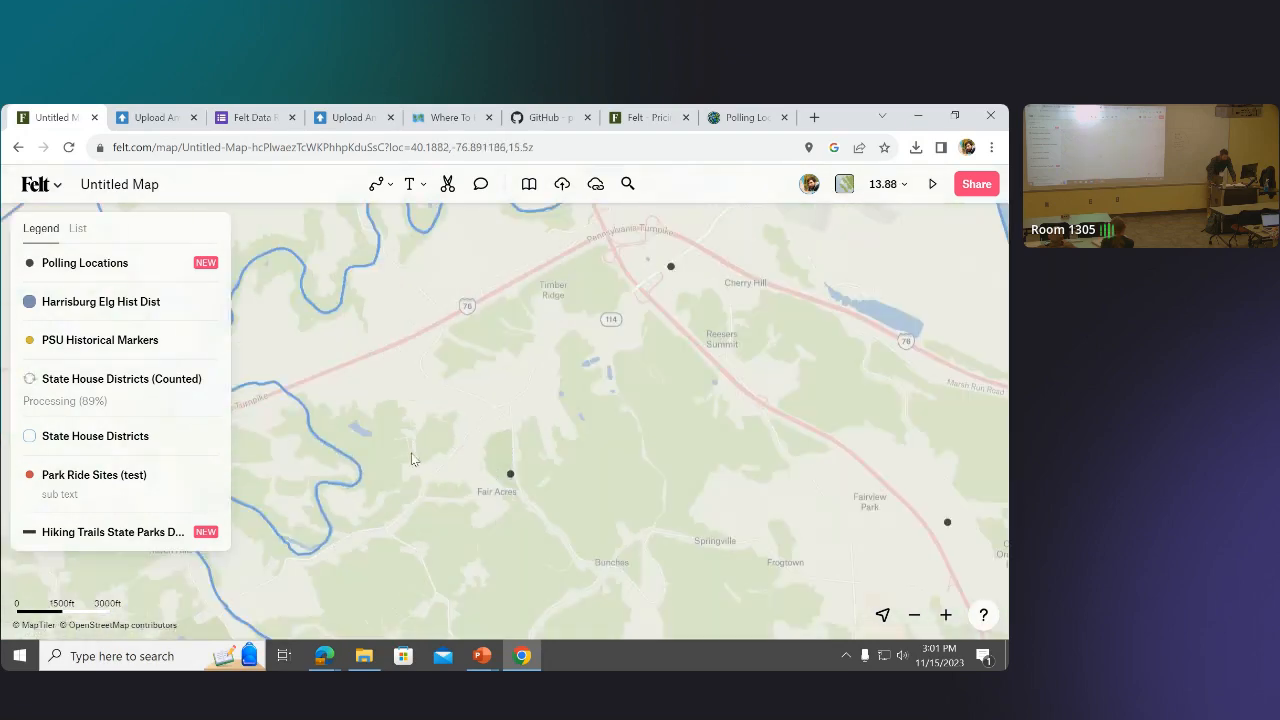
pyautogui.scroll(-4, 411, 459)
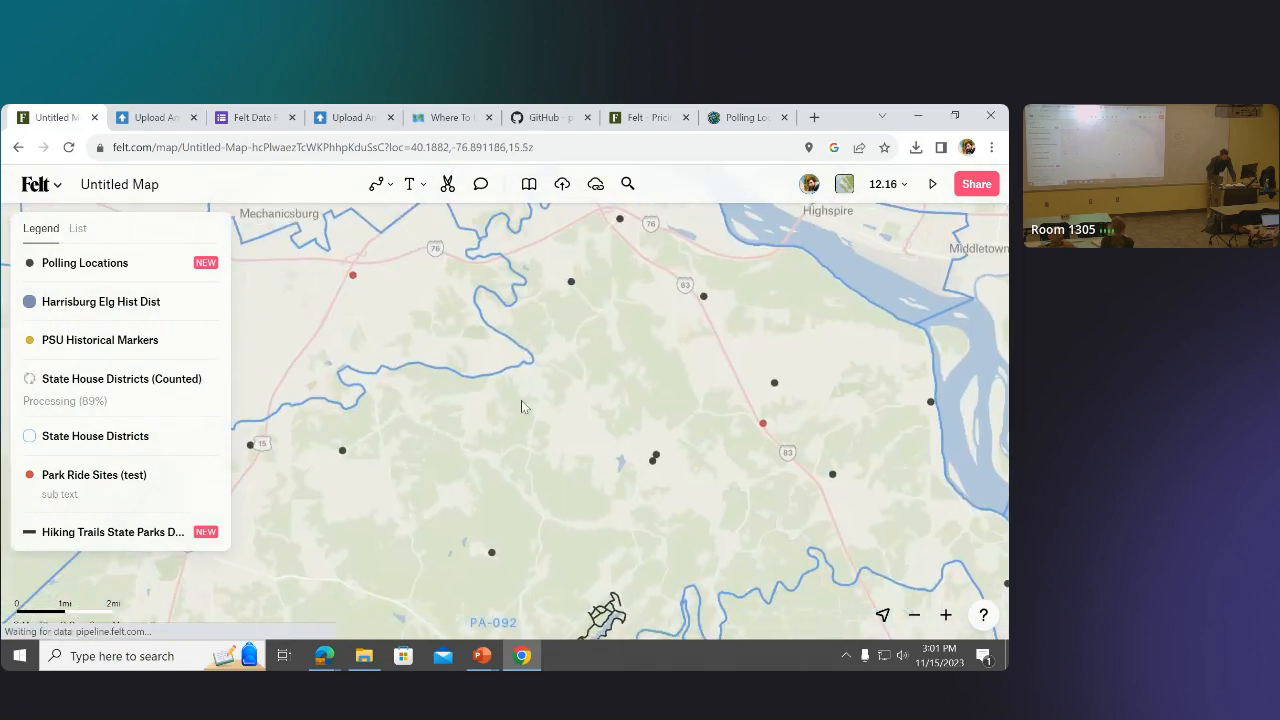
# Inspect the attributes of the Dillsburg Borough polling location near West Church Street, and close its details.
pyautogui.scroll(5, 521, 406)
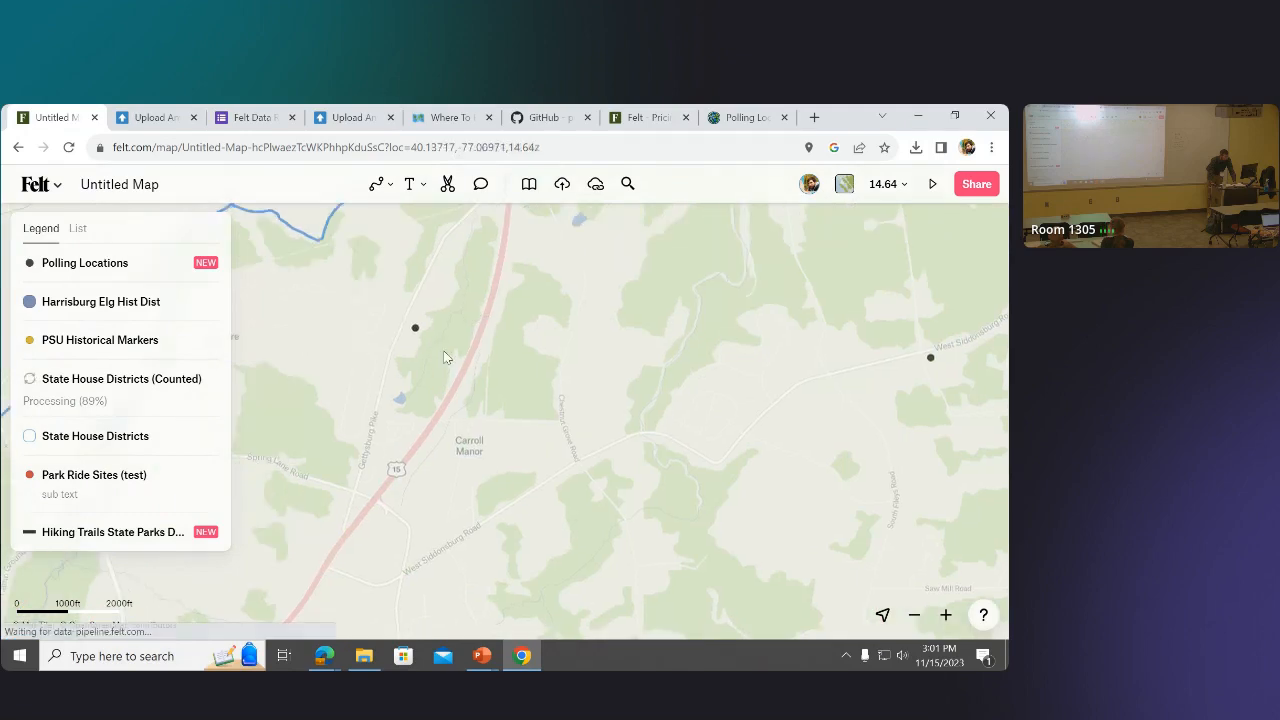
pyautogui.moveTo(446, 357); pyautogui.dragTo(453, 284)
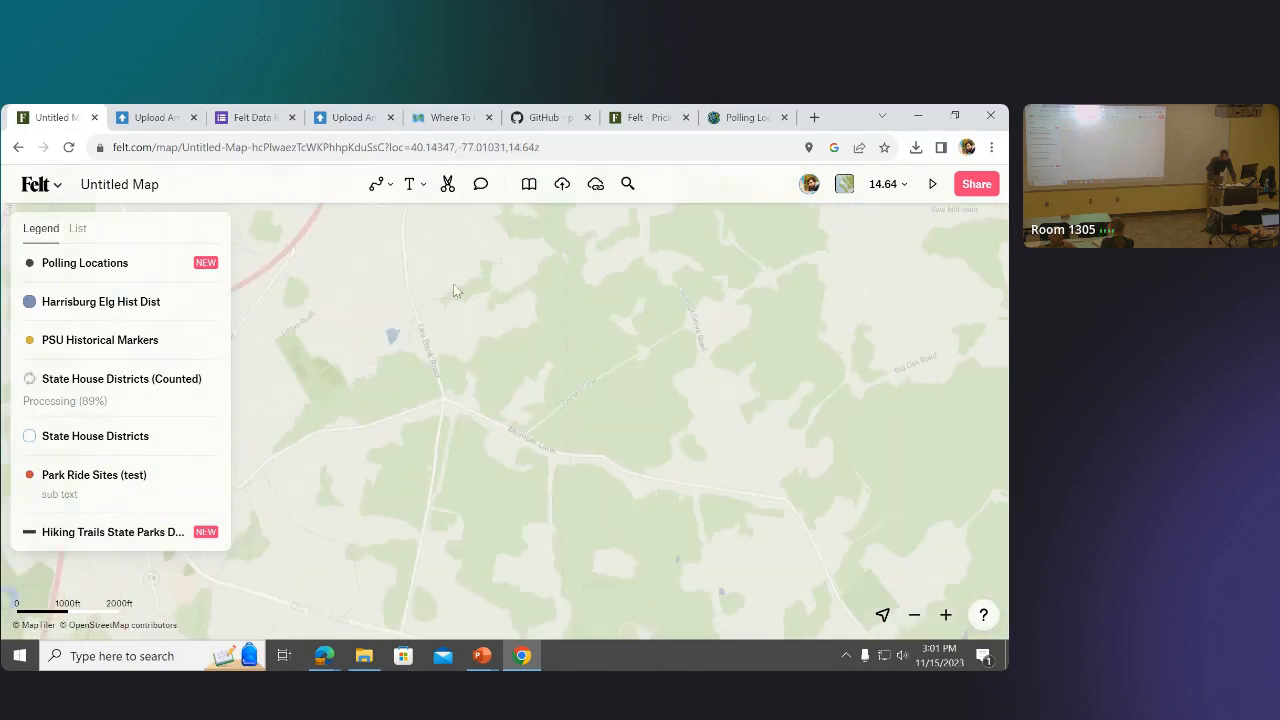
pyautogui.scroll(-4, 448, 300)
pyautogui.scroll(5, 462, 430)
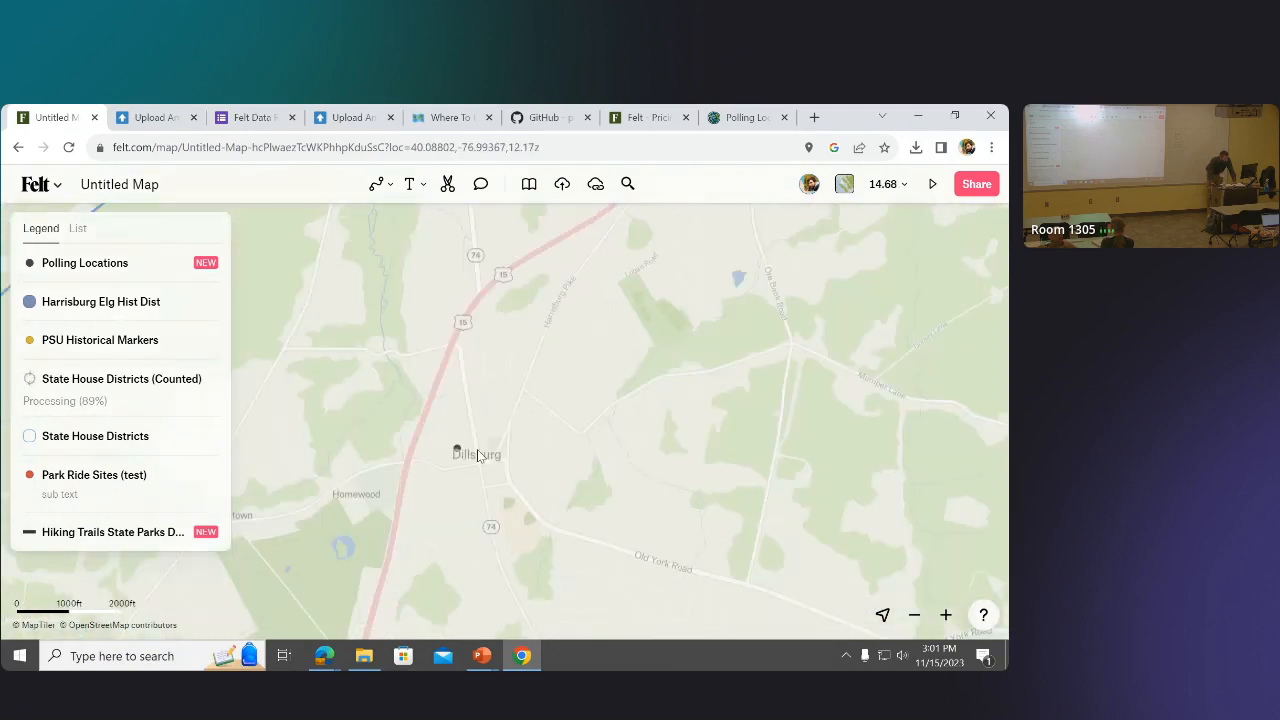
pyautogui.scroll(7, 478, 455)
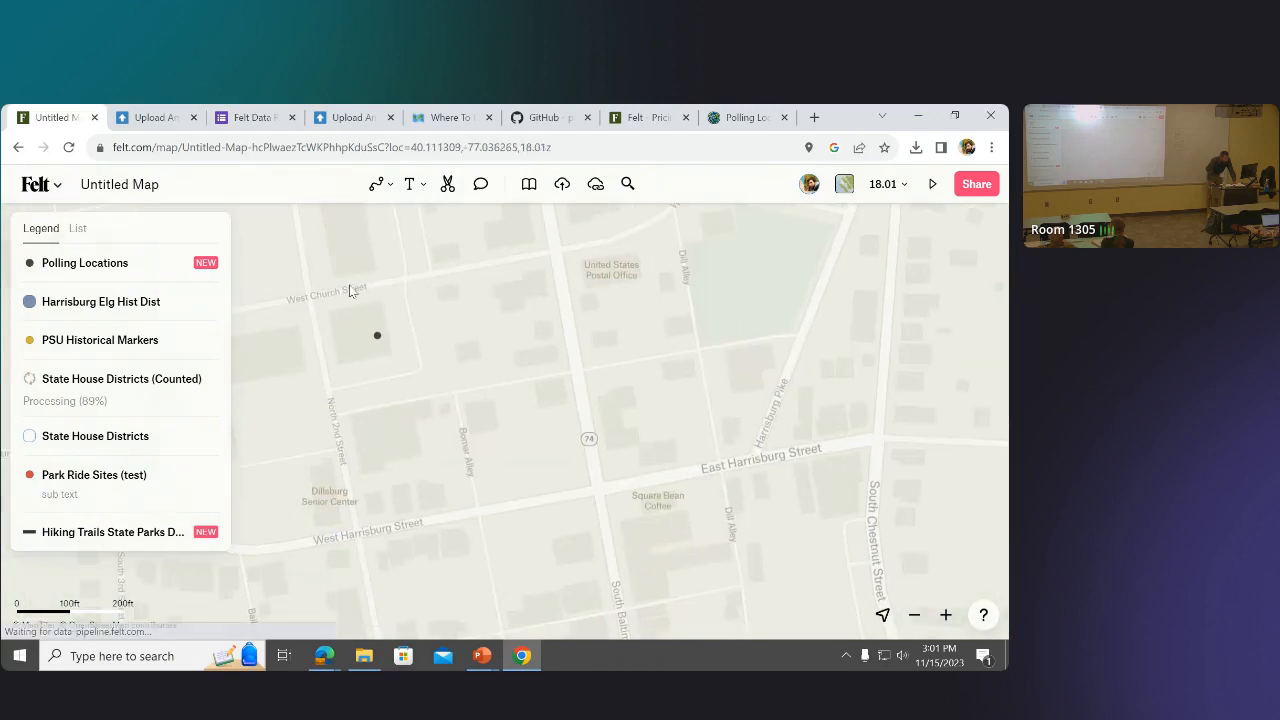
pyautogui.click(379, 340)
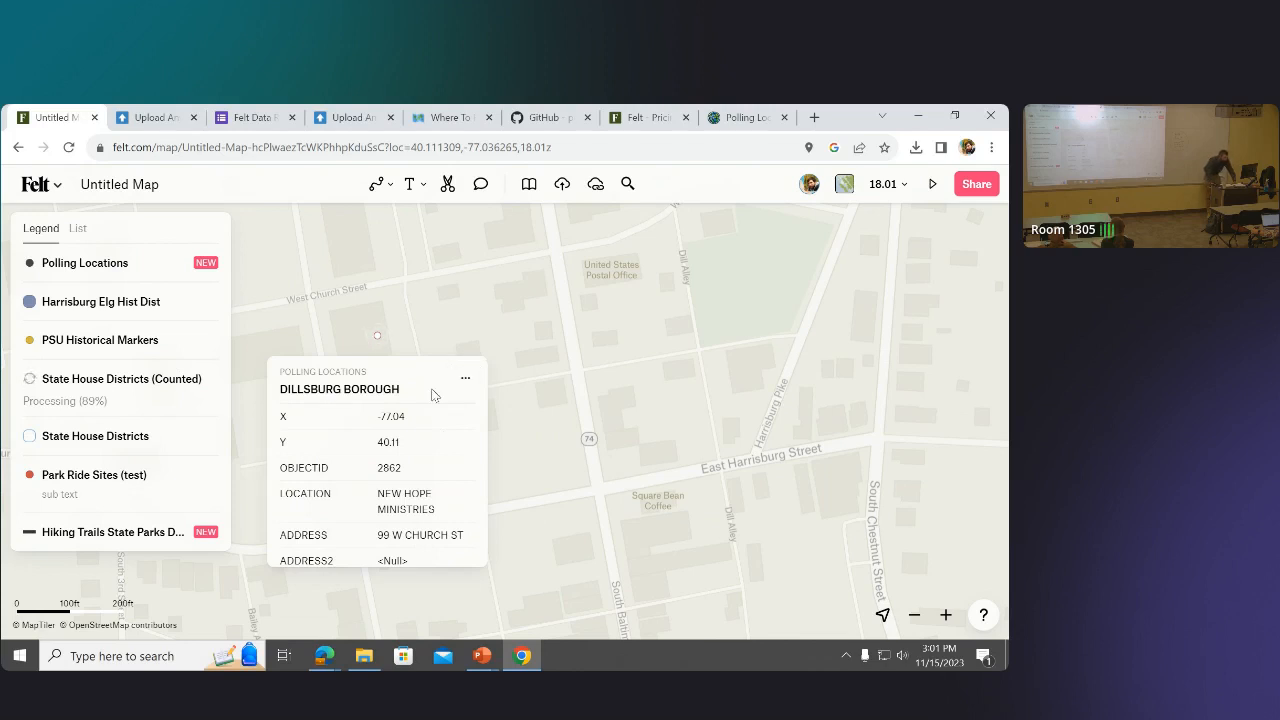
pyautogui.scroll(-1, 380, 446)
pyautogui.scroll(1, 381, 430)
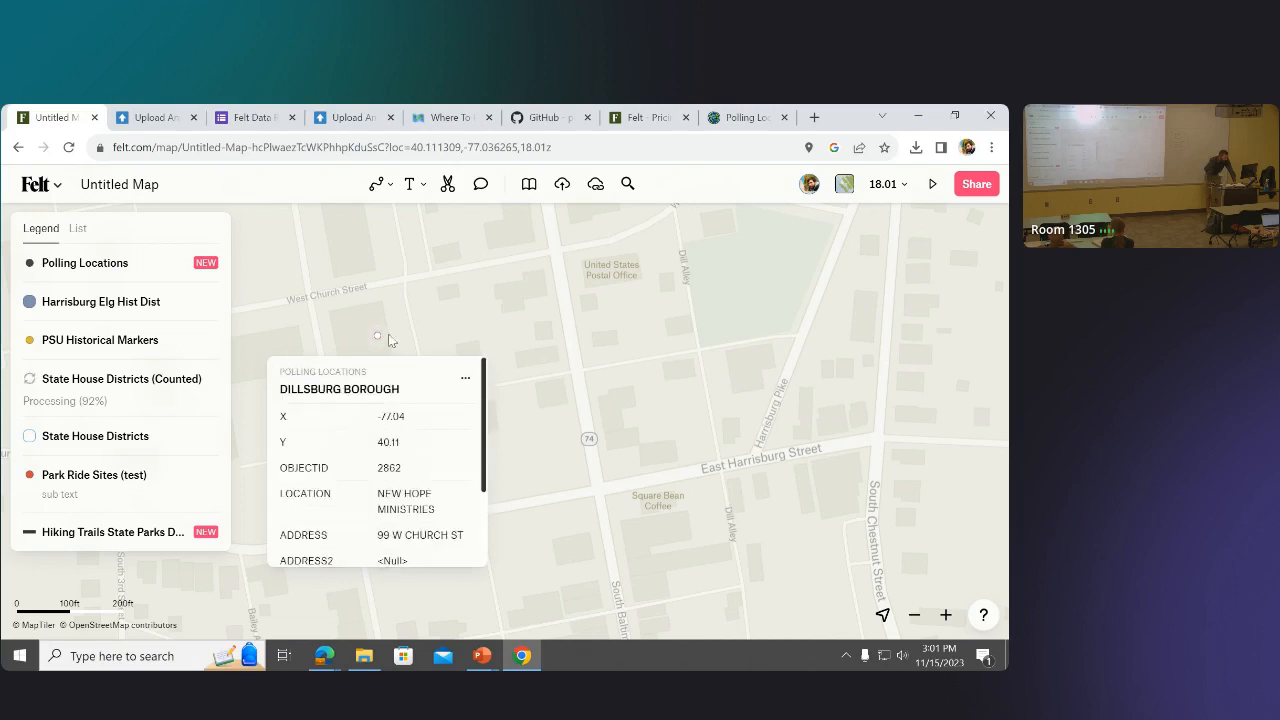
pyautogui.click(402, 303)
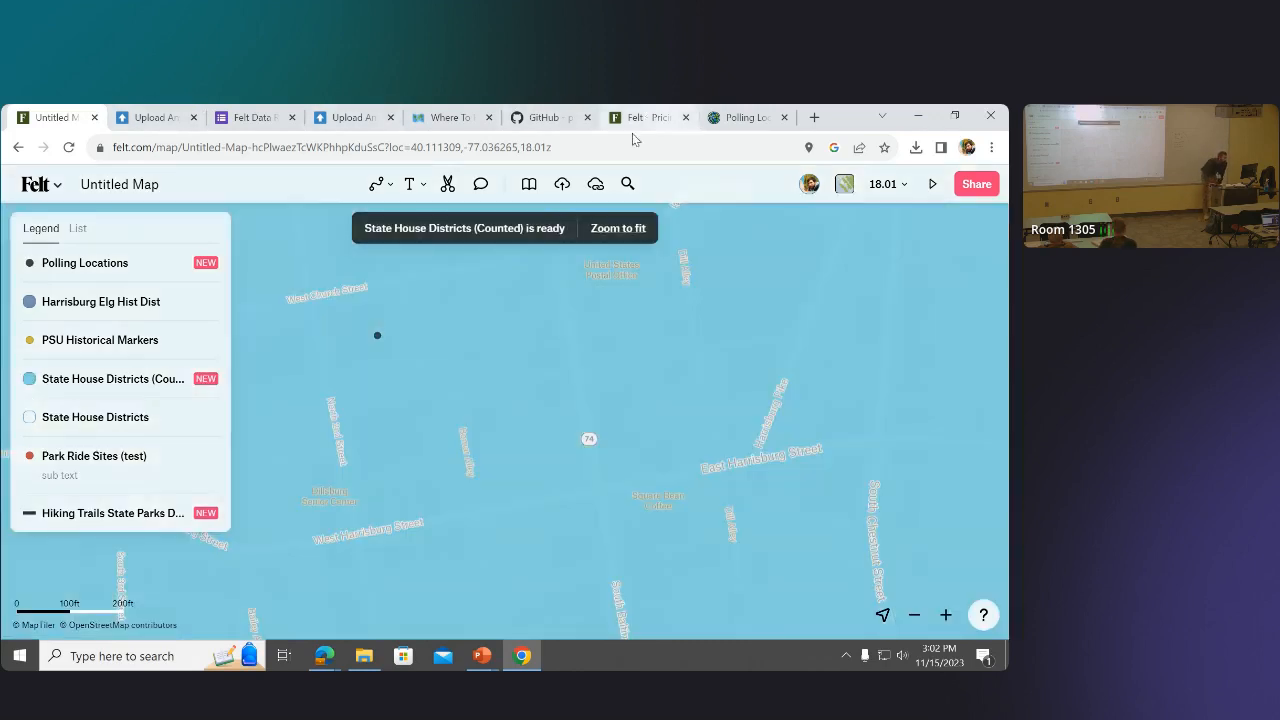
# Copy the PA State Park Hiking Trails URL from the GitHub README.
pyautogui.click(545, 117)
pyautogui.scroll(2, 415, 353)
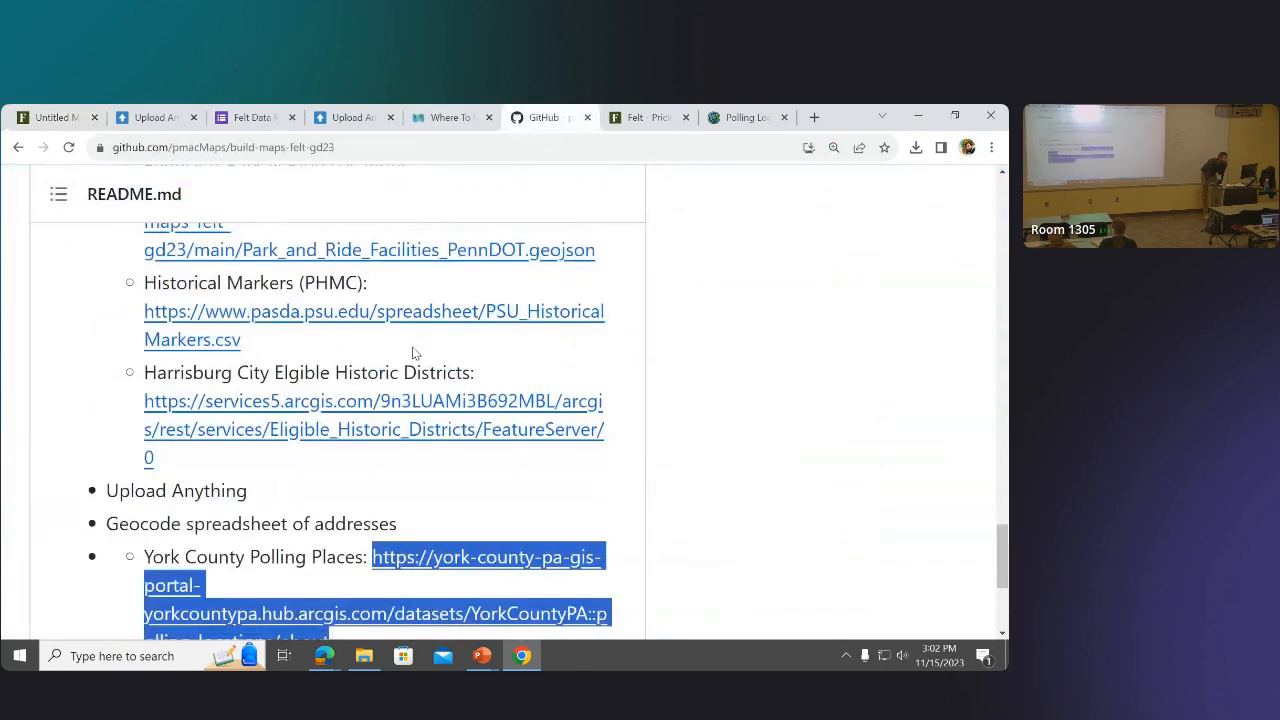
pyautogui.scroll(4, 415, 353)
pyautogui.moveTo(426, 449); pyautogui.dragTo(103, 428)
pyautogui.hotkey('ctrl', 'c')
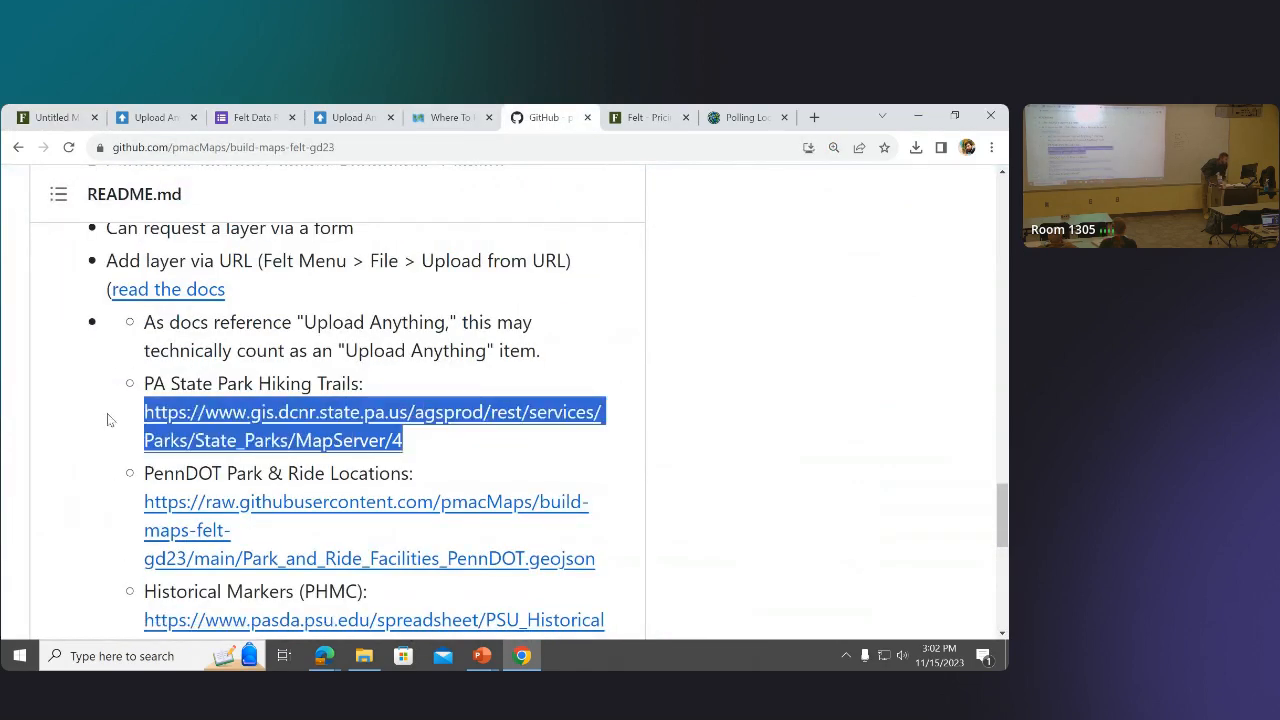
# Return to the Felt map, hide the State House Districts (Counted) layer, and open a cleared network log in the browser's developer tools.
pyautogui.click(52, 117)
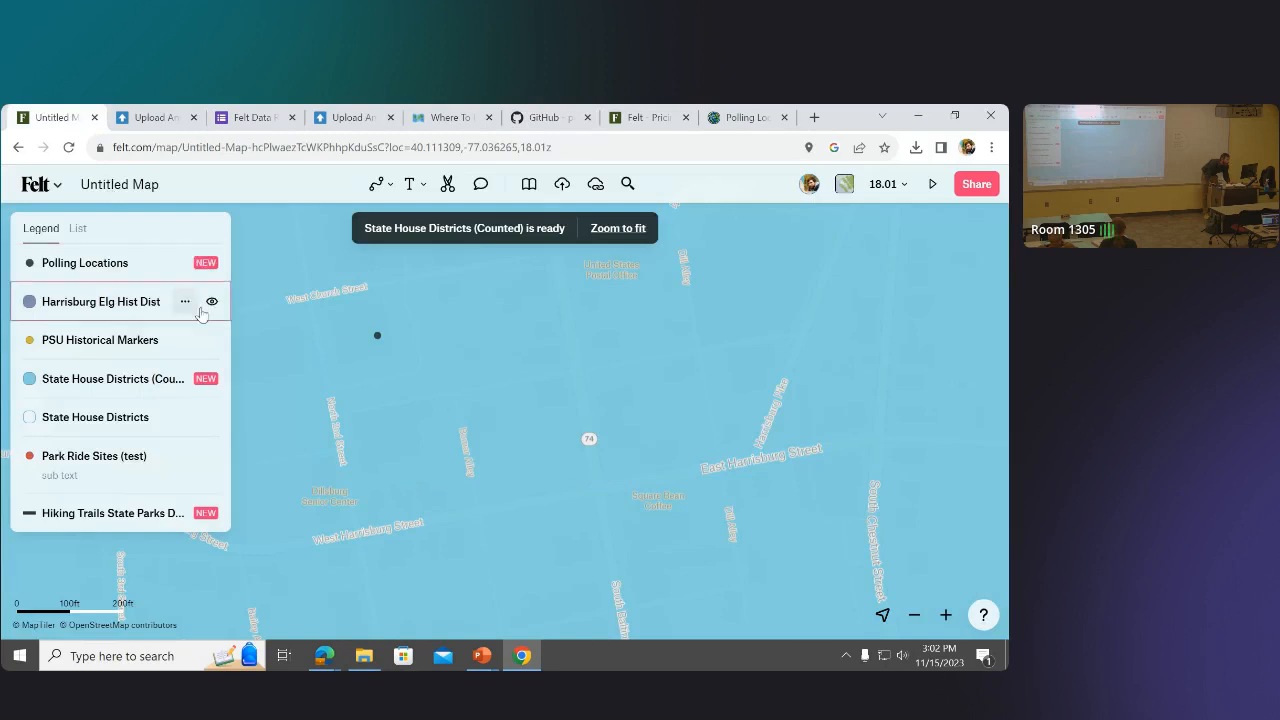
pyautogui.click(212, 378)
pyautogui.press('F12')
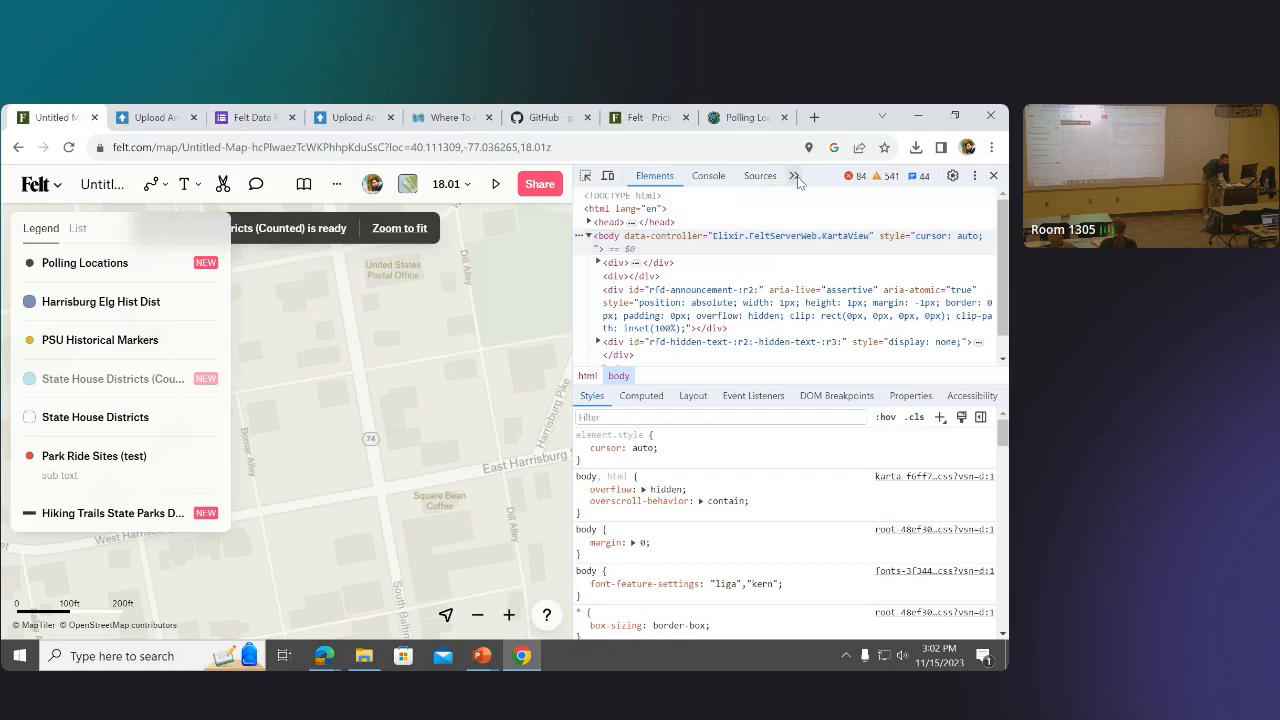
pyautogui.click(795, 176)
pyautogui.click(822, 198)
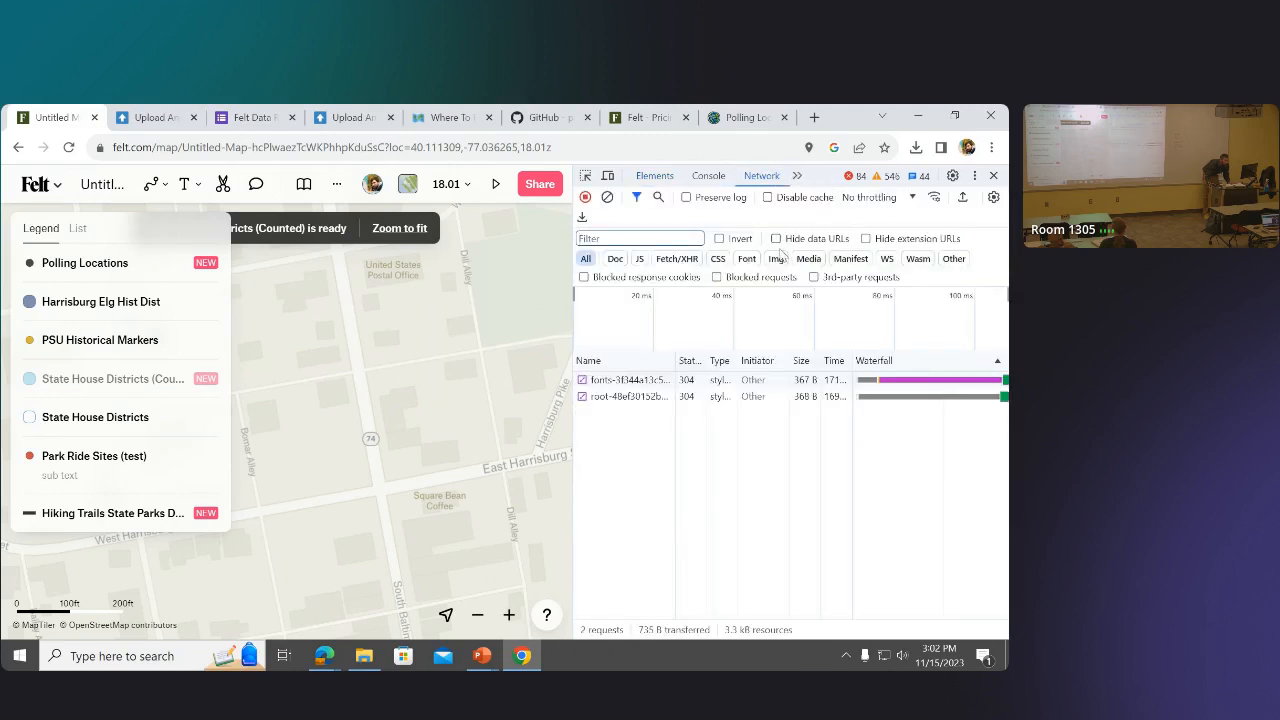
pyautogui.click(608, 197)
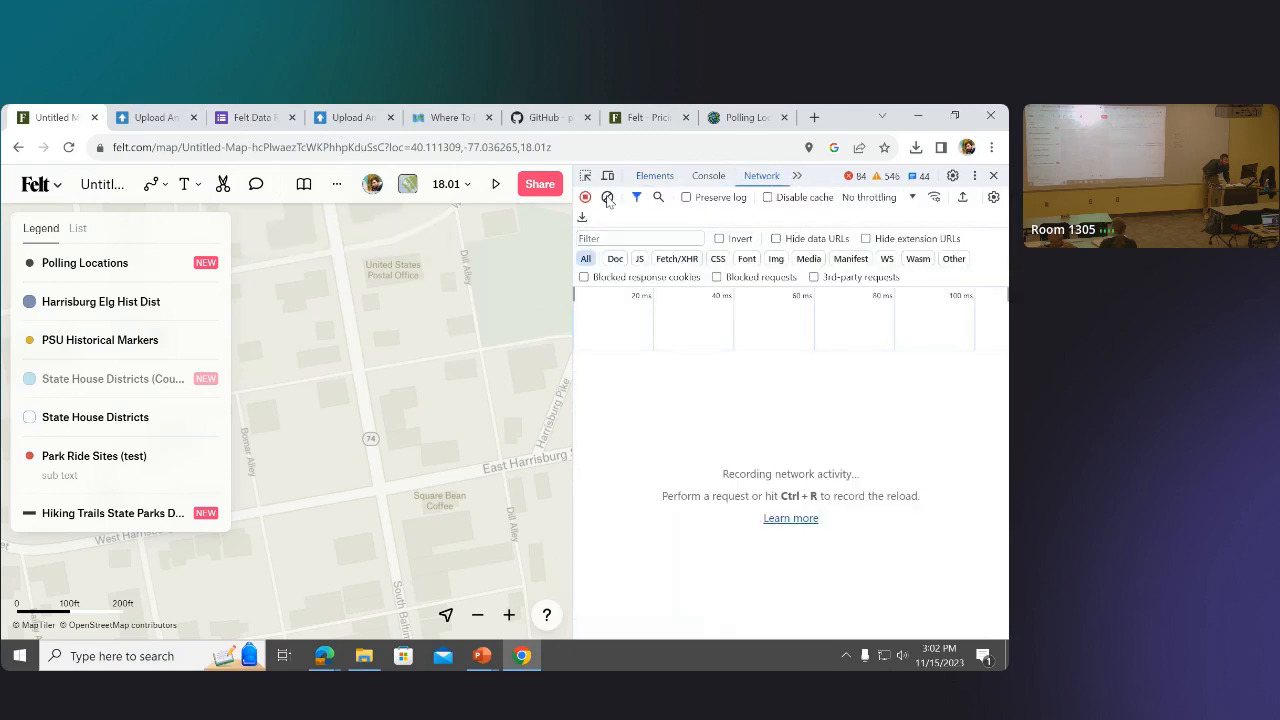
# Add the copied PA State Park Hiking Trails MapServer URL as a layer named gis.dcnr.state.pa.us, clearing the network log before submitting.
pyautogui.click(335, 186)
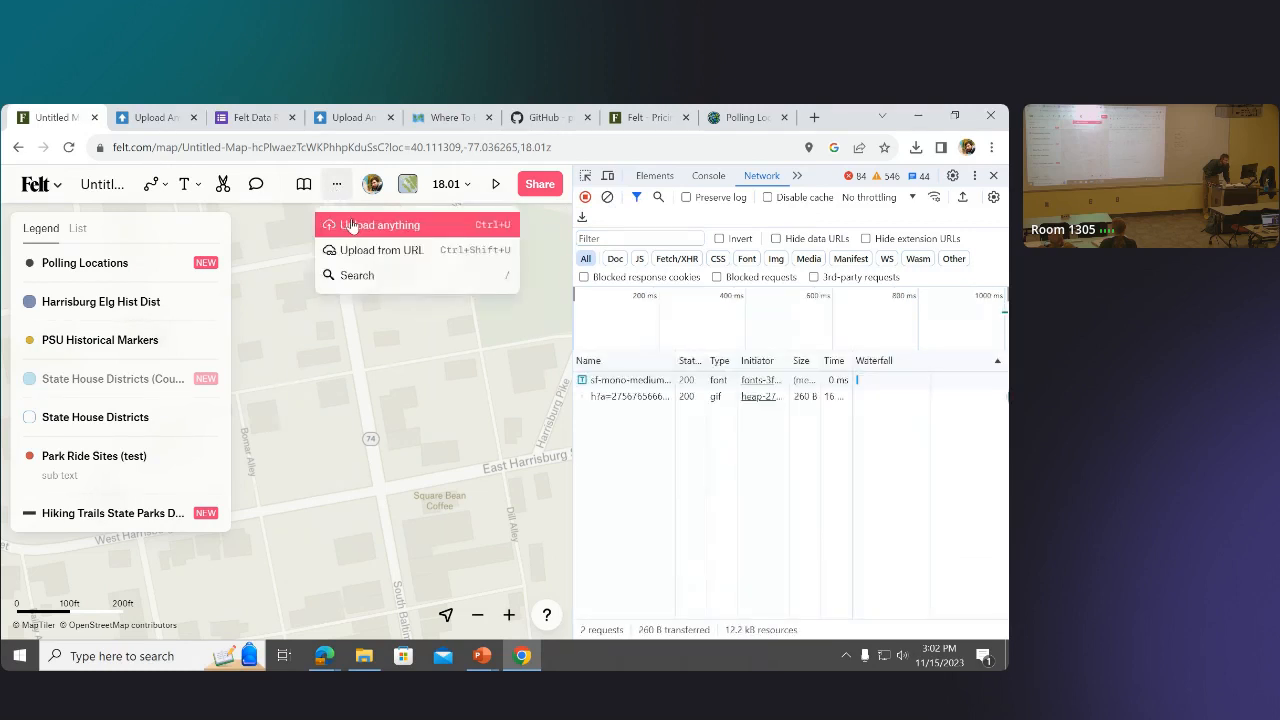
pyautogui.click(357, 251)
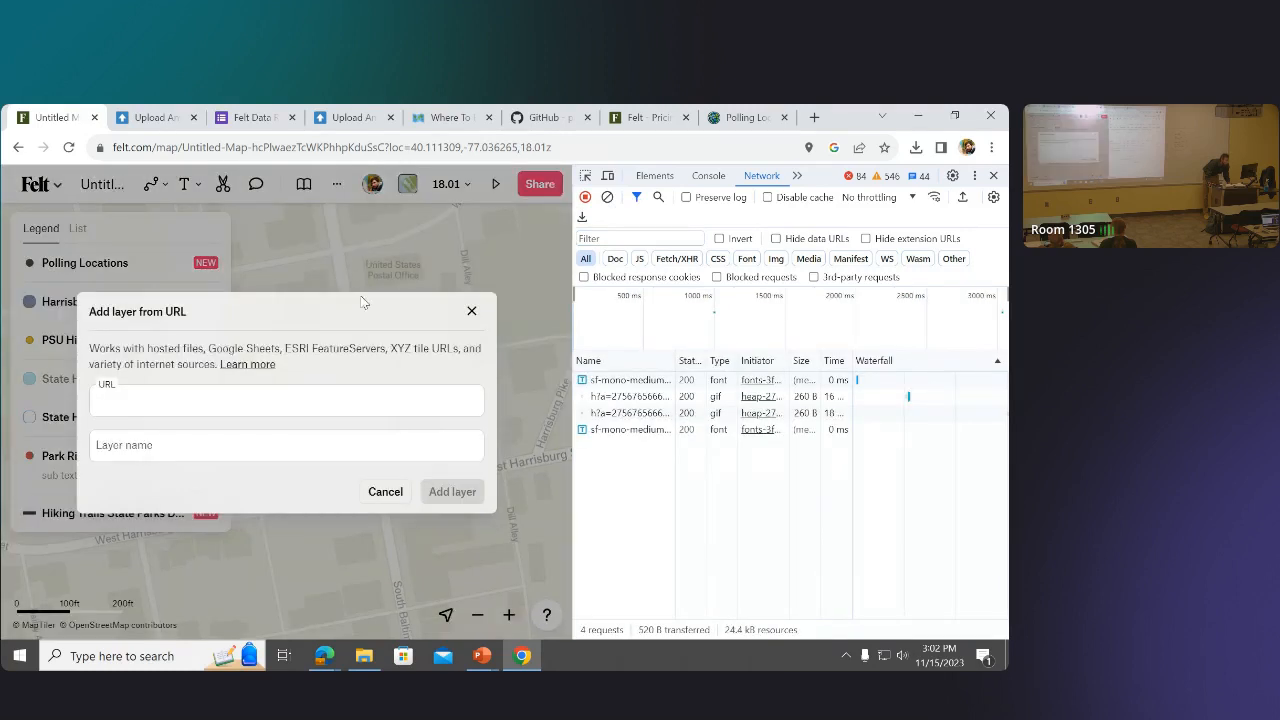
pyautogui.click(341, 412)
pyautogui.hotkey('ctrl', 'v')
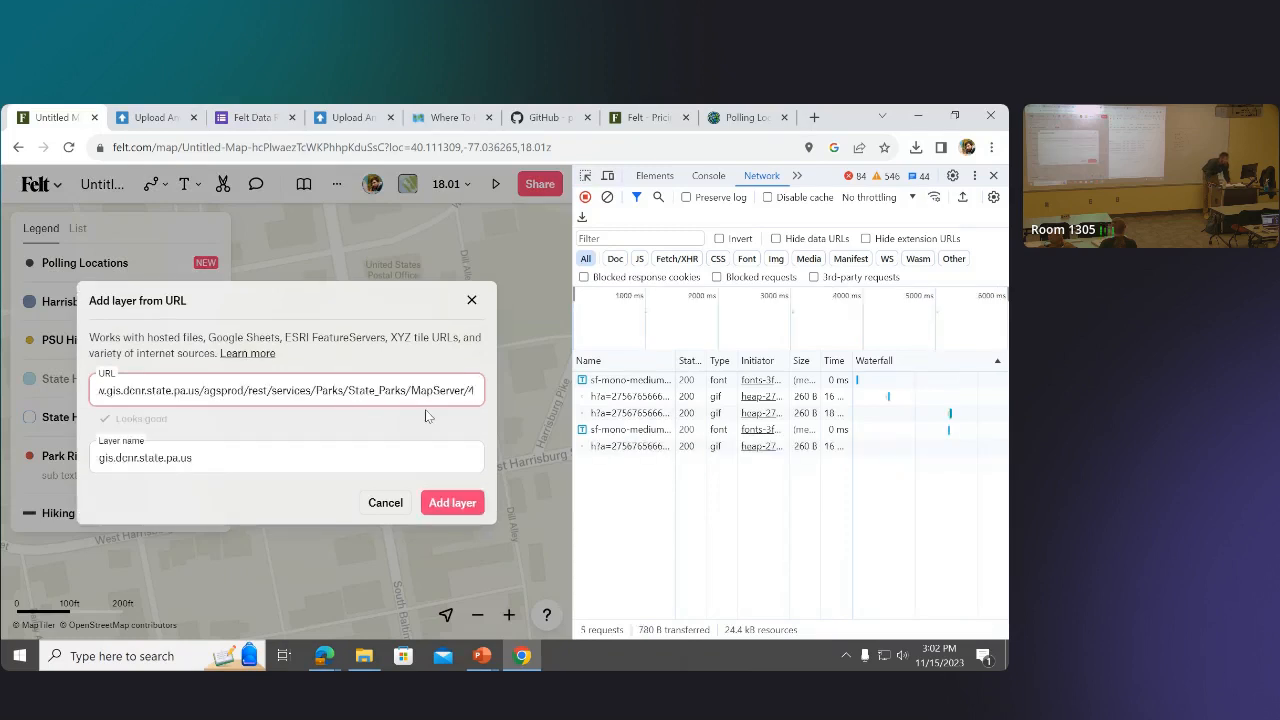
pyautogui.click(607, 198)
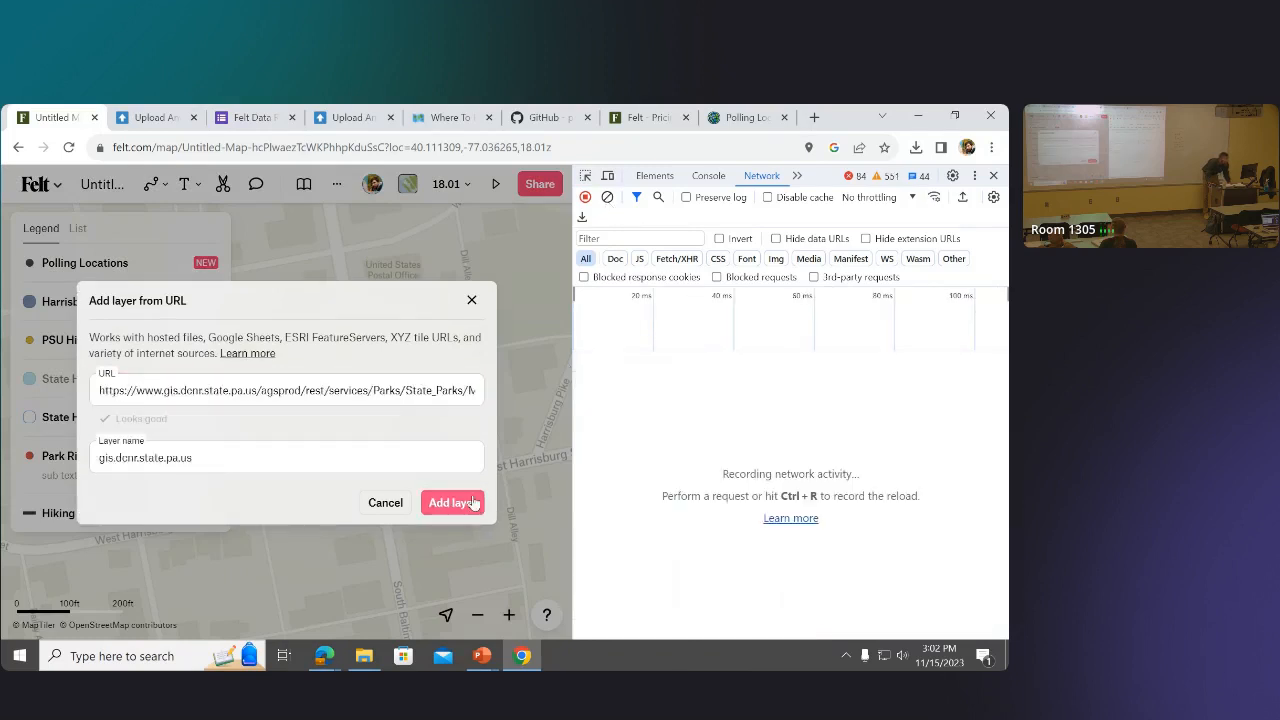
pyautogui.click(474, 503)
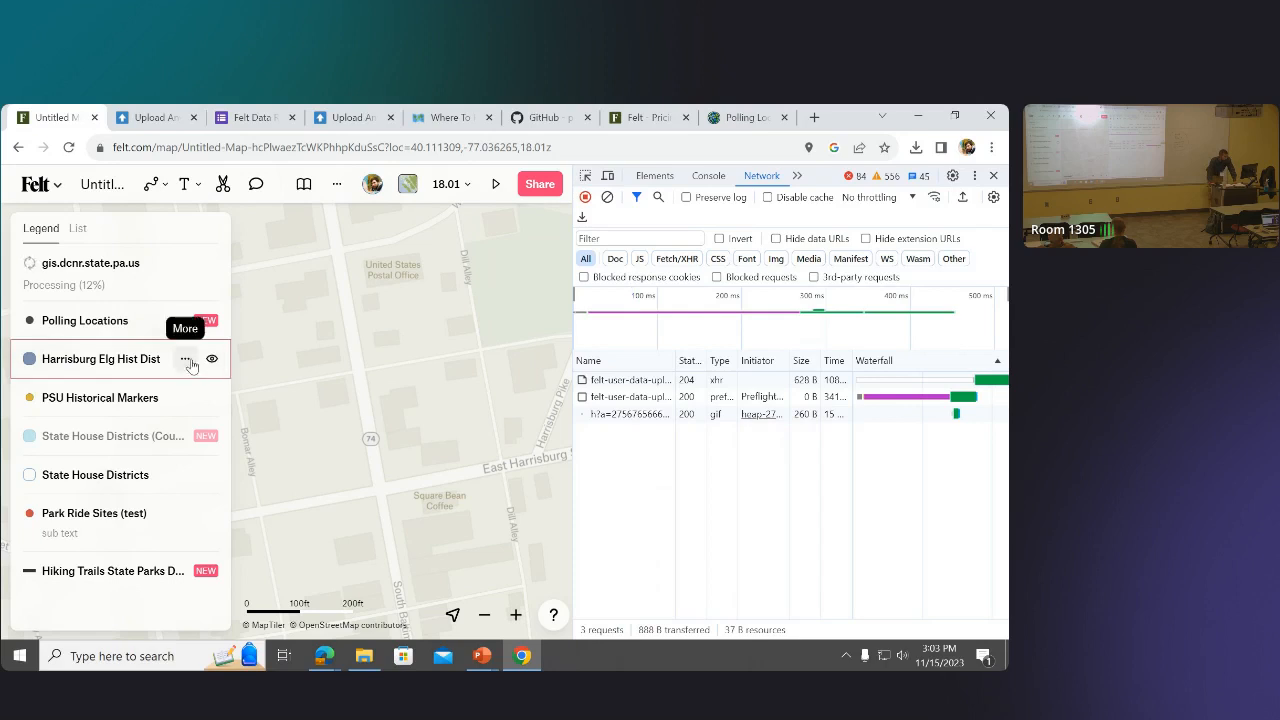
# Inspect the style source code of the Harrisburg Elg Hist Dist layer, close it, and look through the recorded network requests.
pyautogui.click(187, 360)
pyautogui.scroll(-2, 206, 591)
pyautogui.moveTo(208, 606)
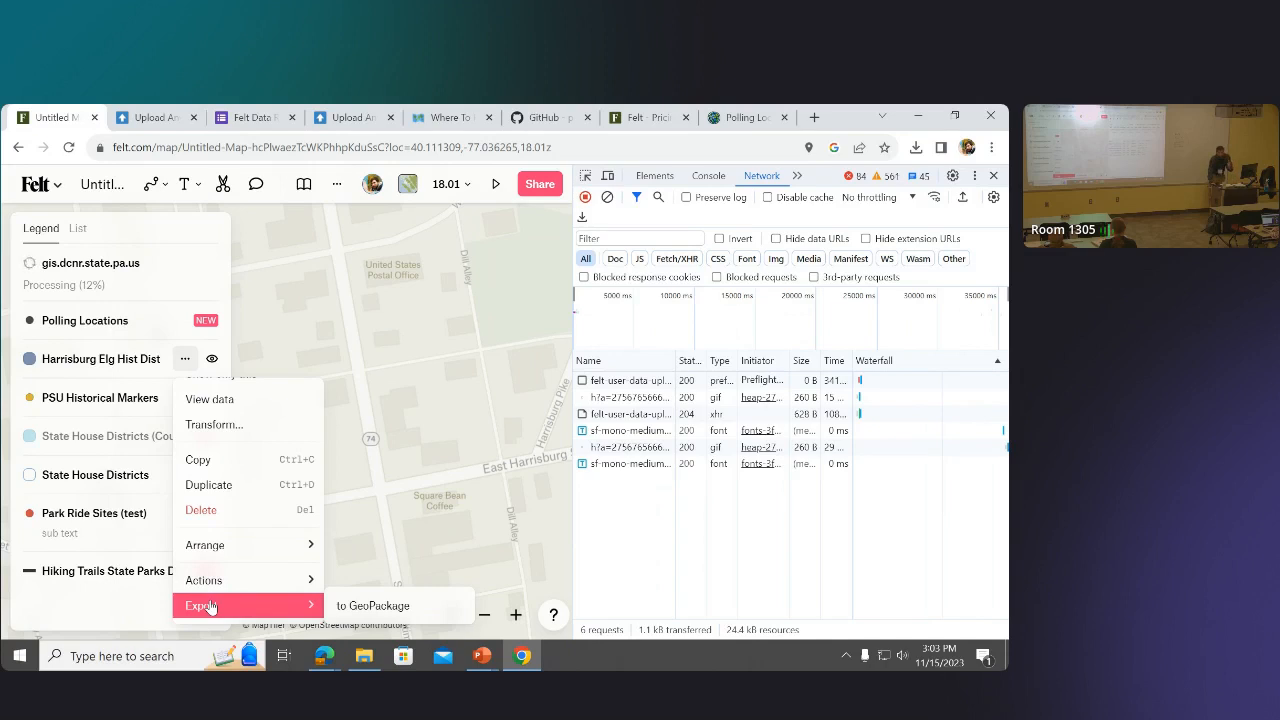
pyautogui.moveTo(226, 585)
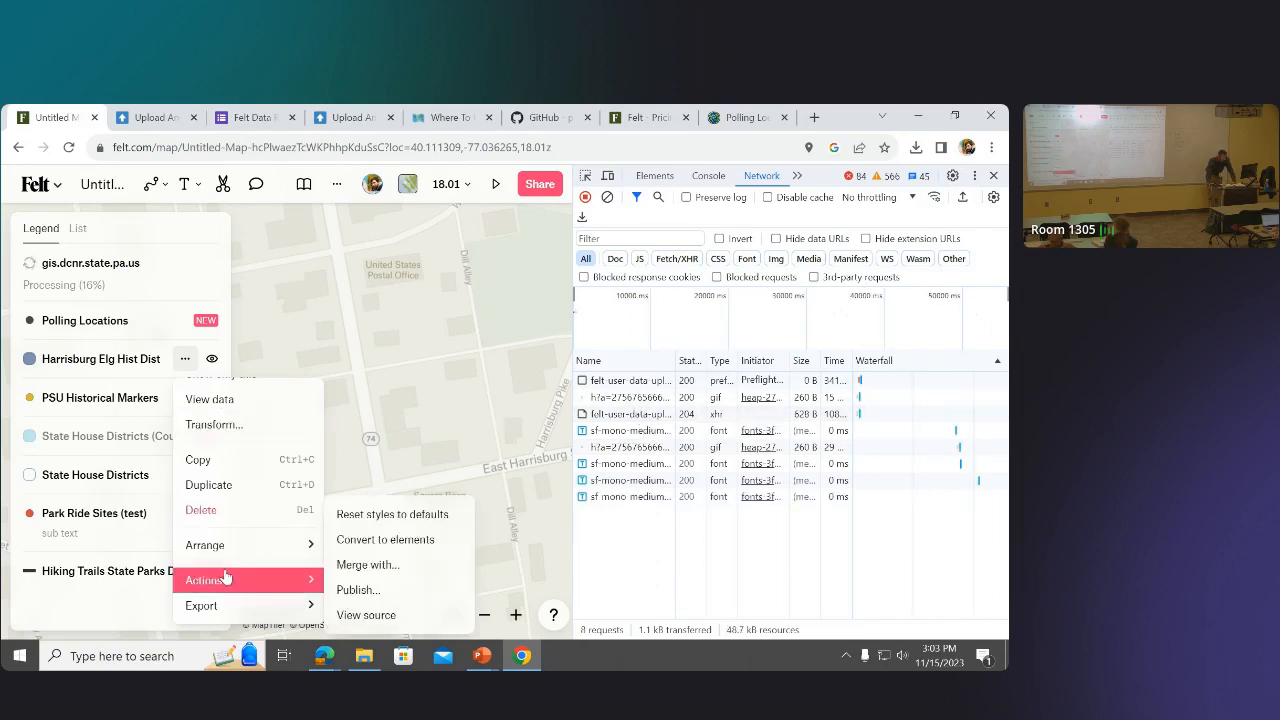
pyautogui.click(368, 614)
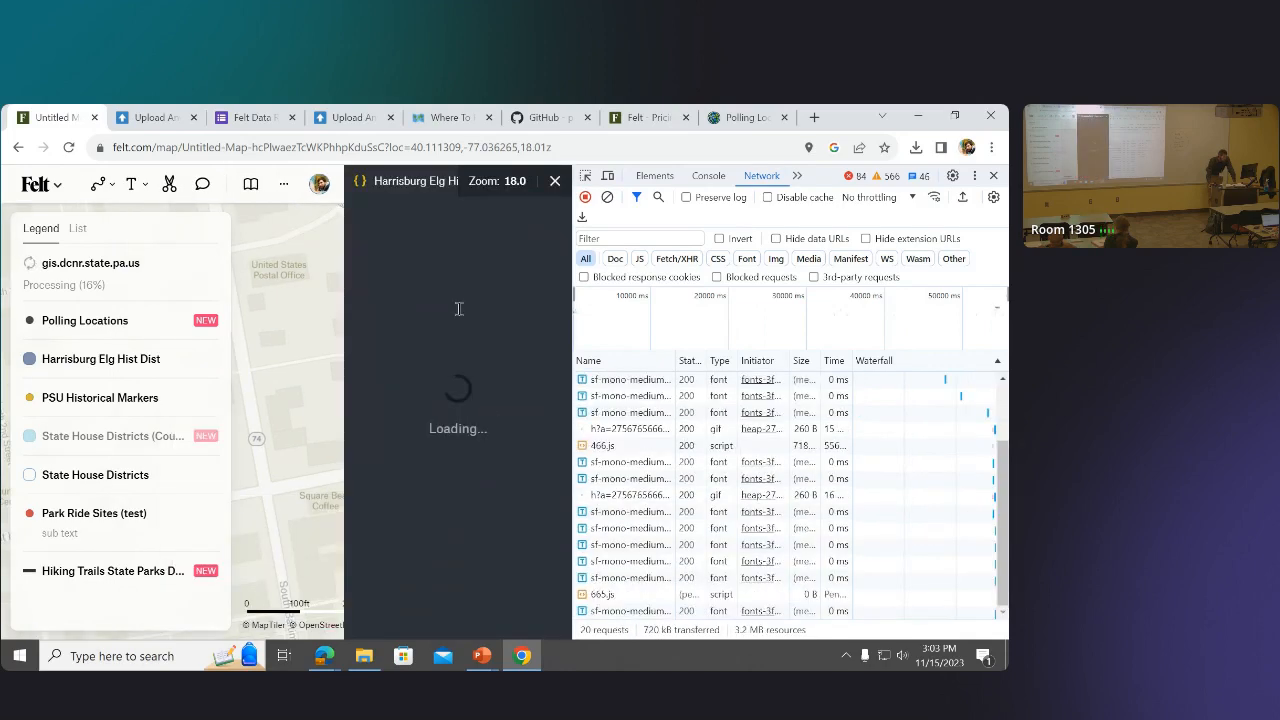
pyautogui.scroll(-5, 449, 378)
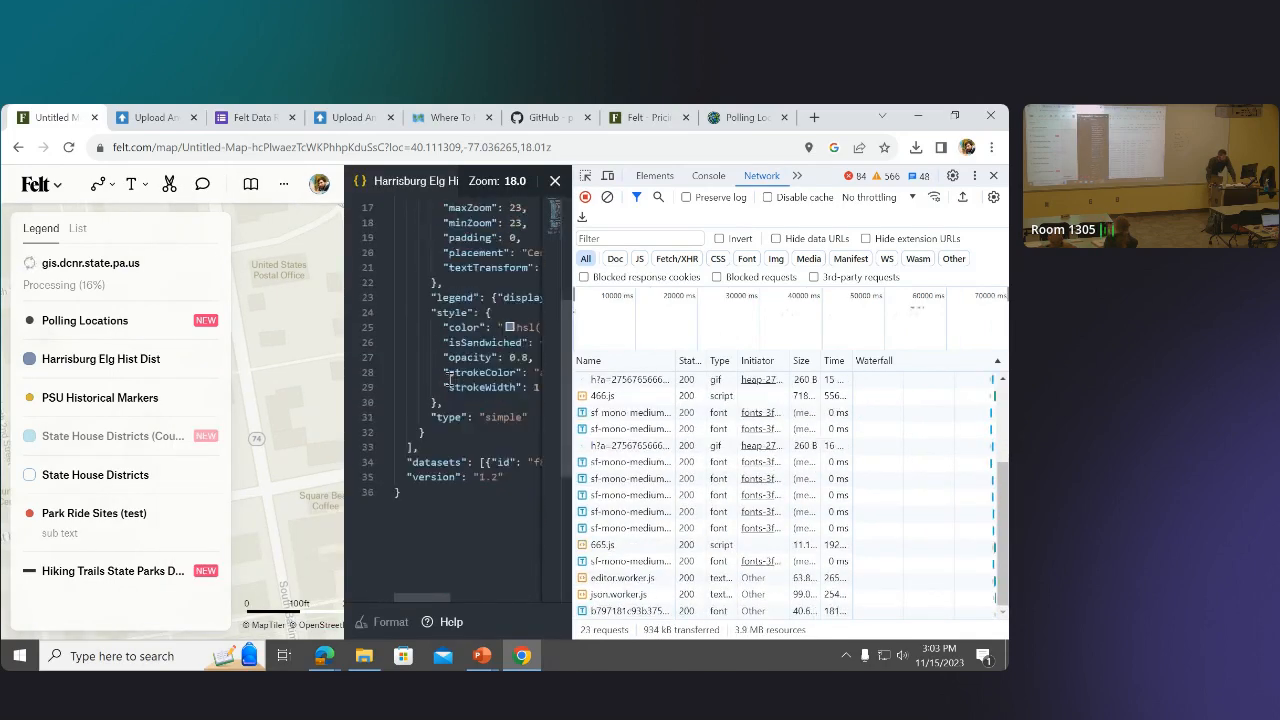
pyautogui.scroll(-2, 449, 378)
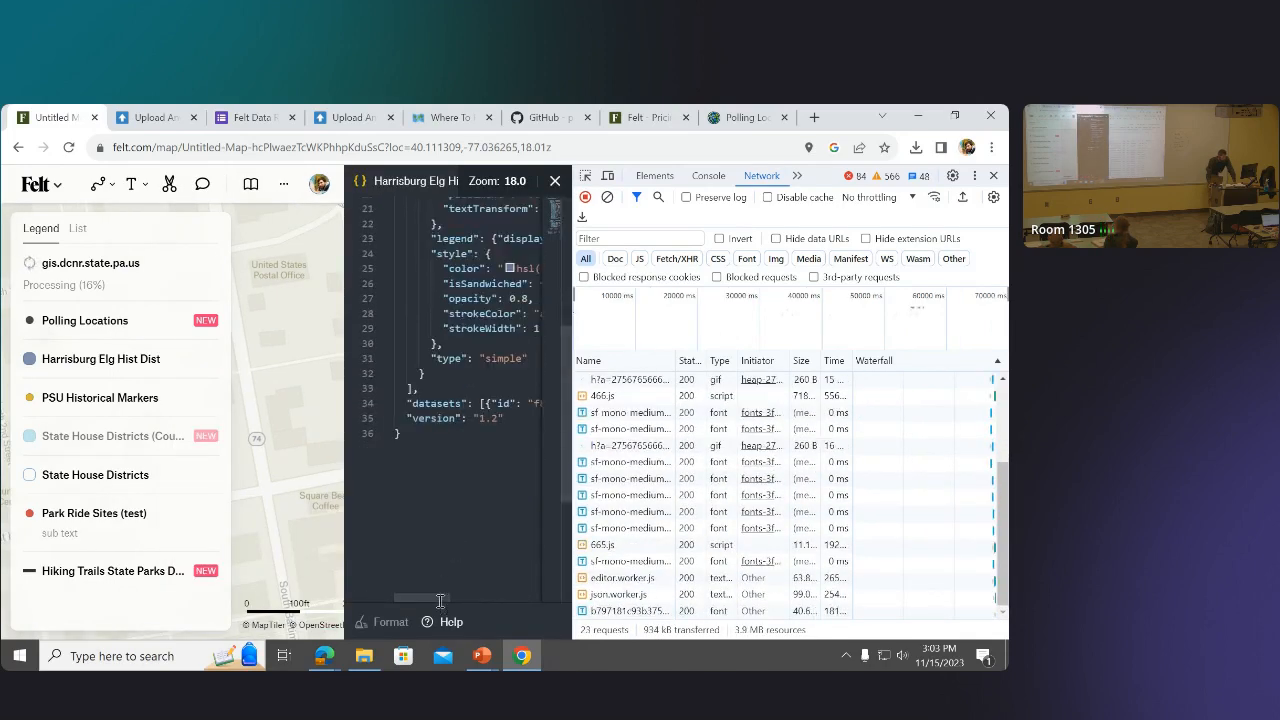
pyautogui.moveTo(440, 600)
pyautogui.mouseDown()
pyautogui.moveTo(498, 599)
pyautogui.moveTo(458, 598)
pyautogui.mouseUp()
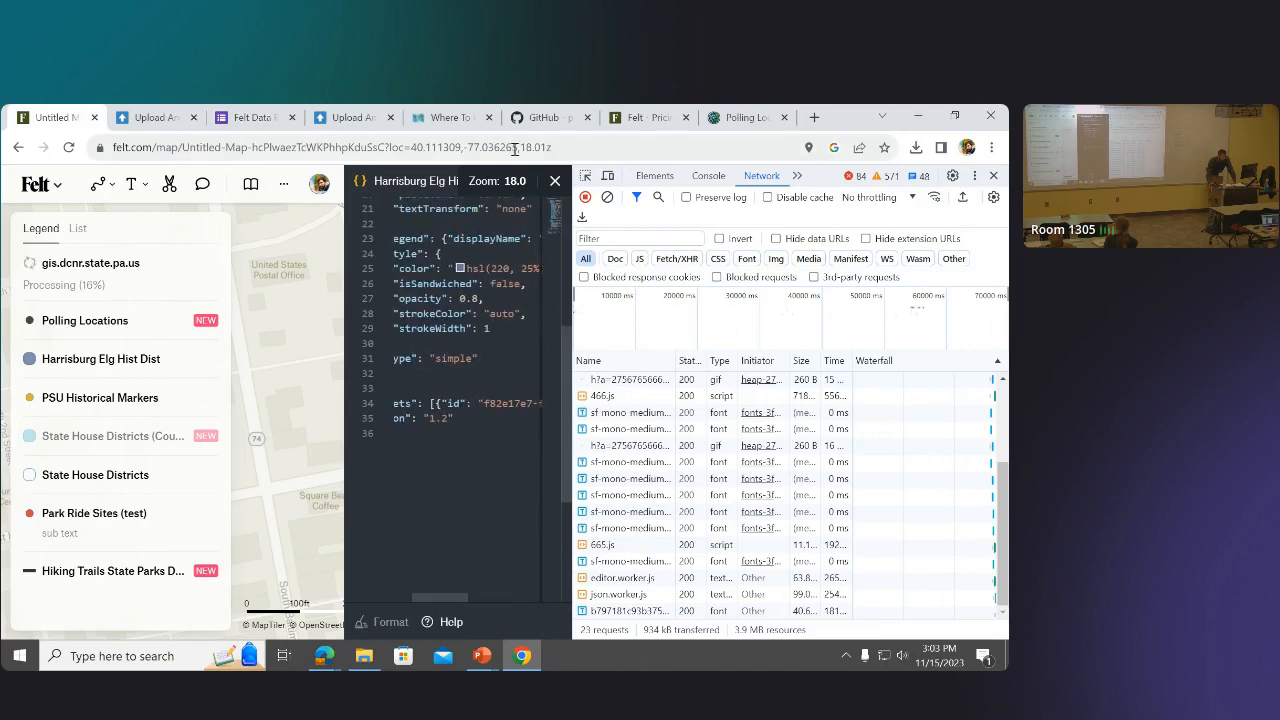
pyautogui.click(555, 181)
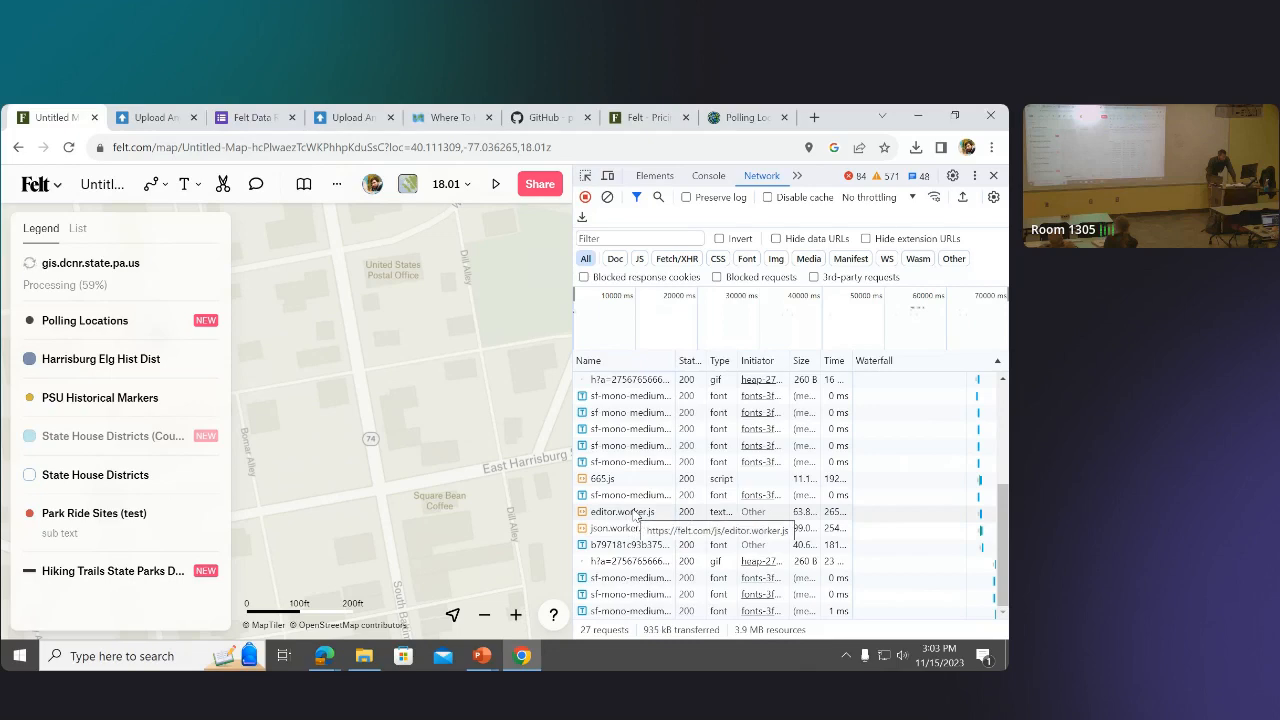
pyautogui.scroll(2, 622, 470)
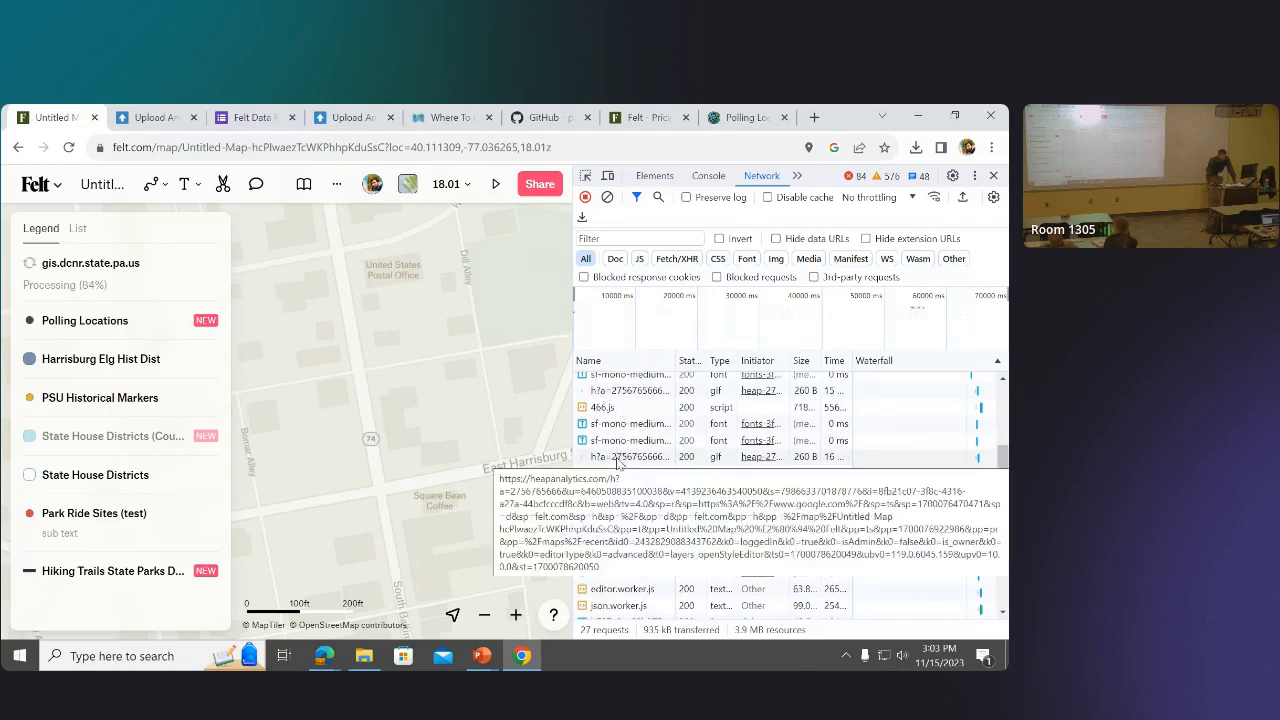
pyautogui.scroll(3, 618, 462)
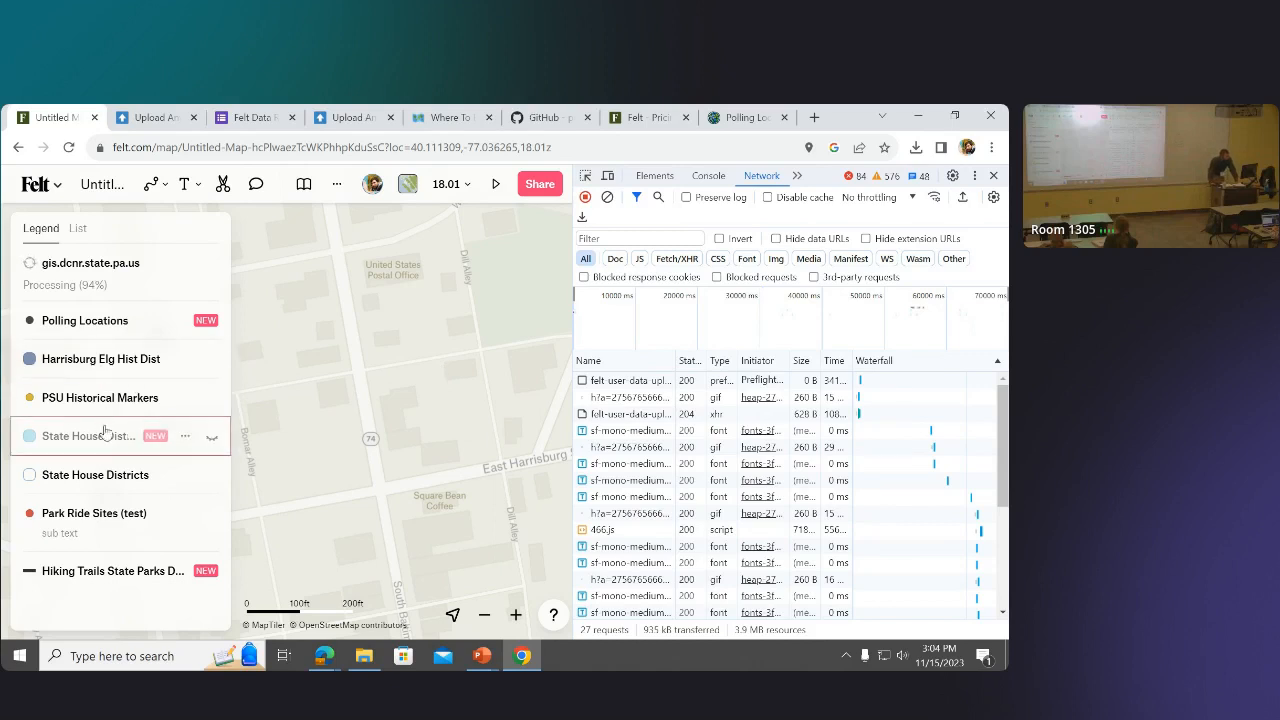
# Show the State House Districts (Counted) layer and inspect the attributes of district PA-193, including its points_count.
pyautogui.click(213, 421)
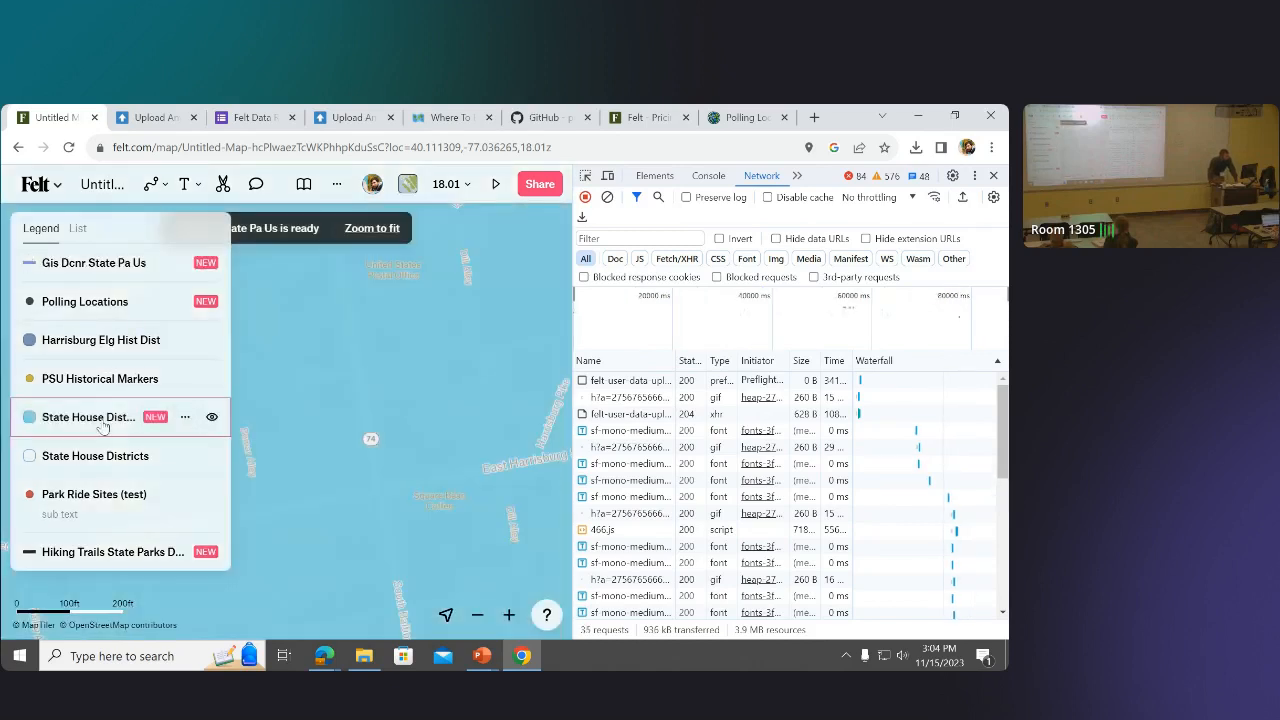
pyautogui.click(103, 420)
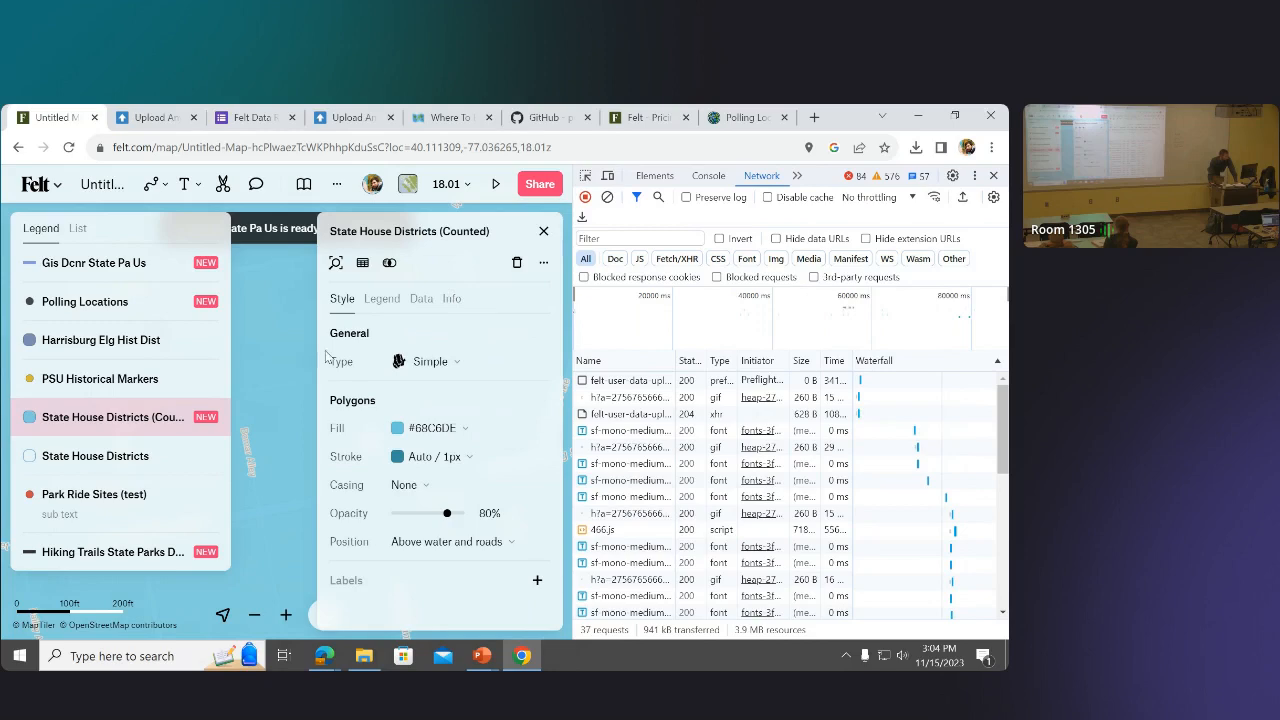
pyautogui.scroll(-4, 298, 362)
pyautogui.scroll(-15, 298, 362)
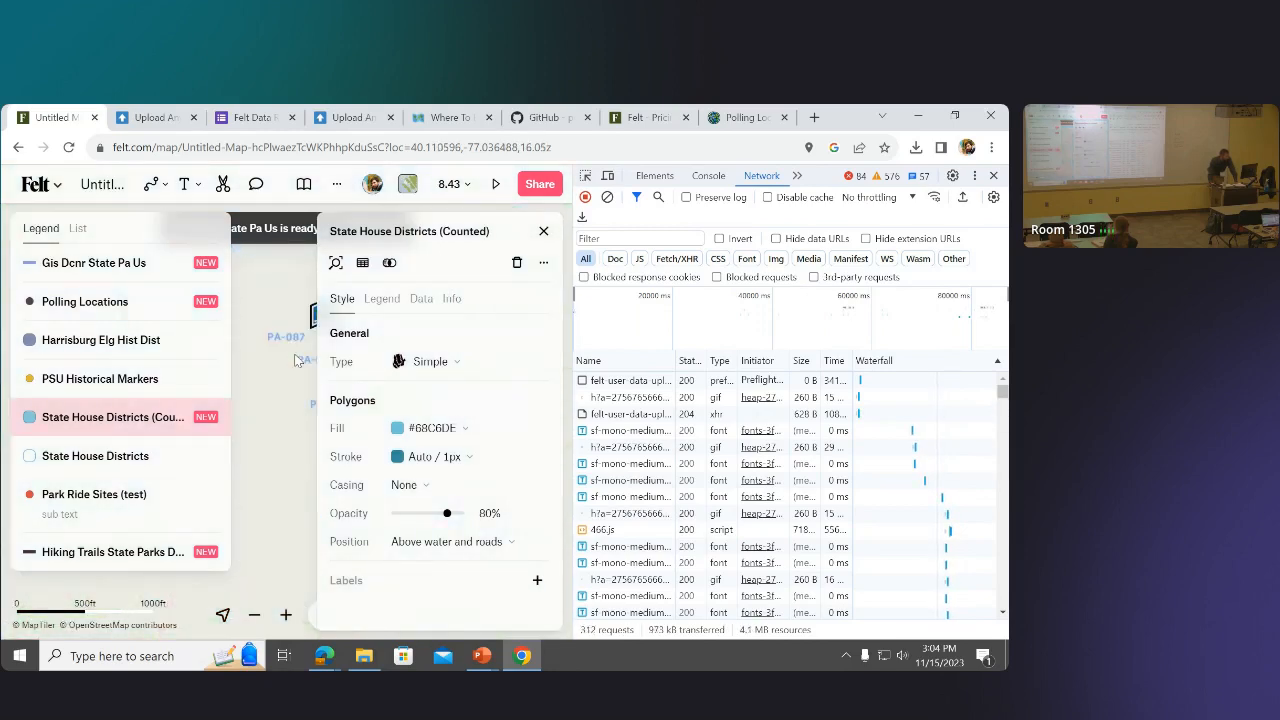
pyautogui.click(280, 384)
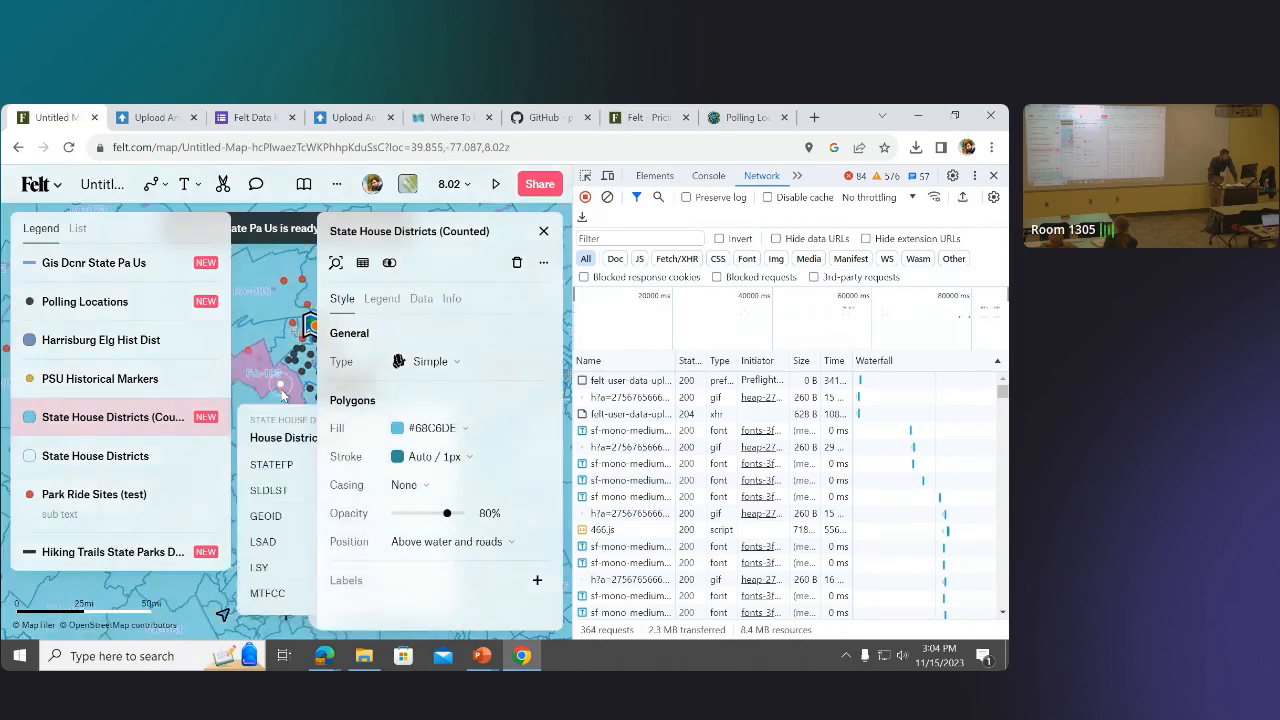
pyautogui.click(544, 232)
pyautogui.scroll(-4, 336, 560)
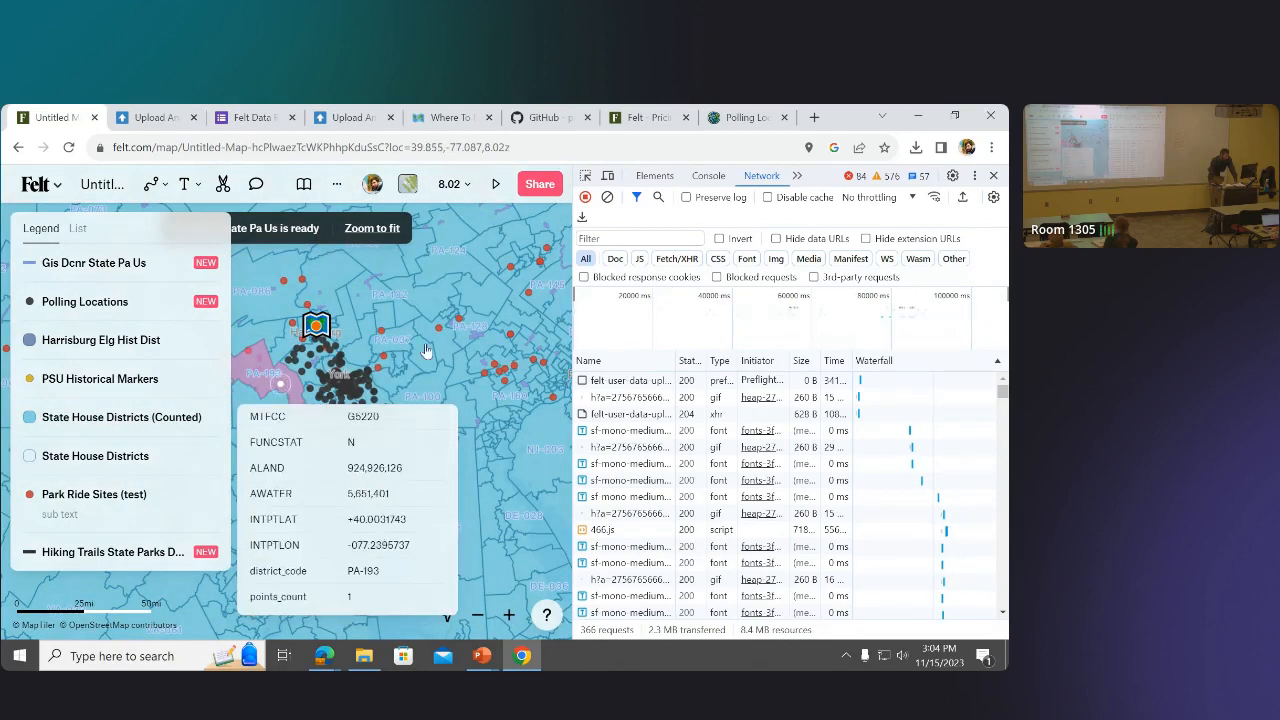
# Hide the State House Districts (Counted) layer, and close the developer tools and the district's attribute details.
pyautogui.click(210, 418)
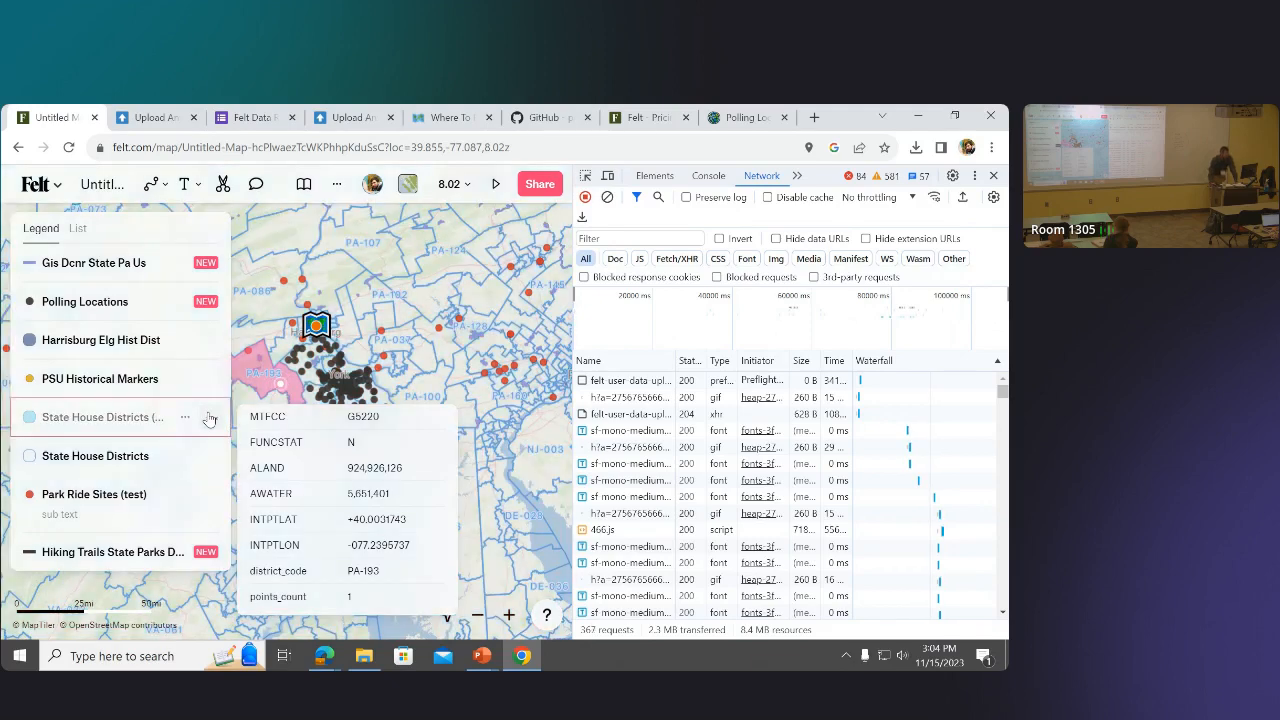
pyautogui.click(993, 175)
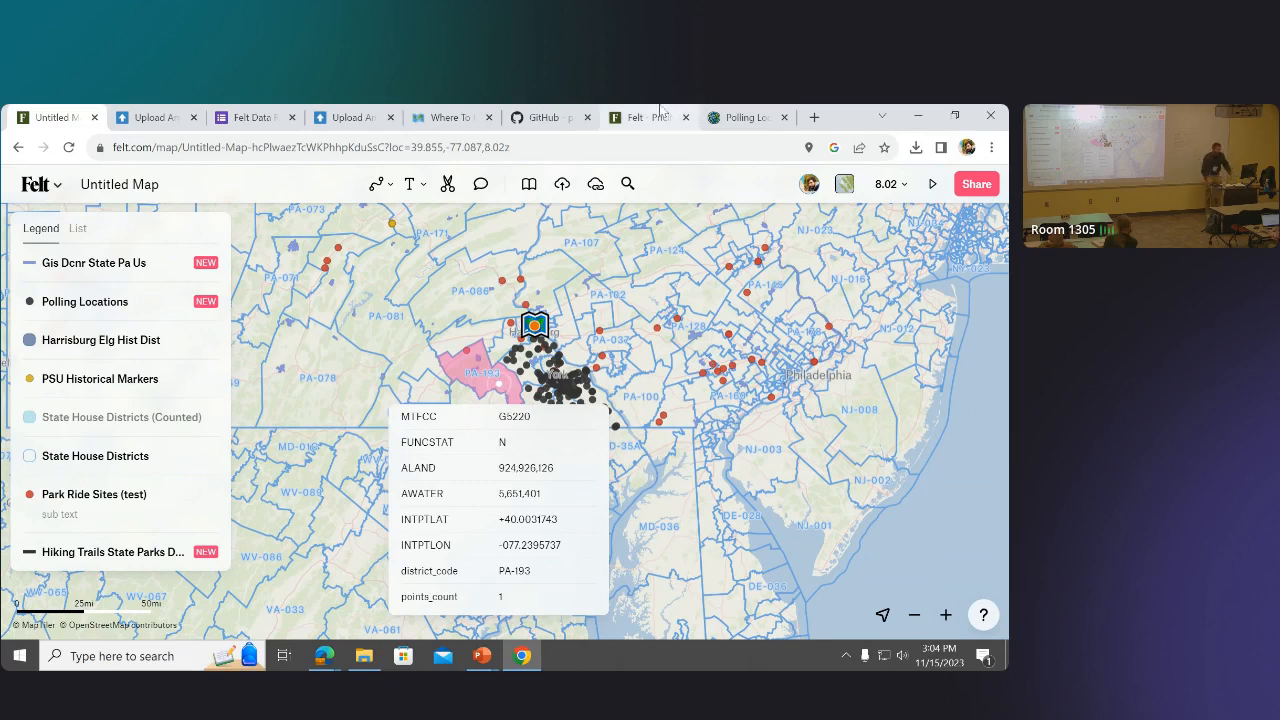
pyautogui.click(468, 297)
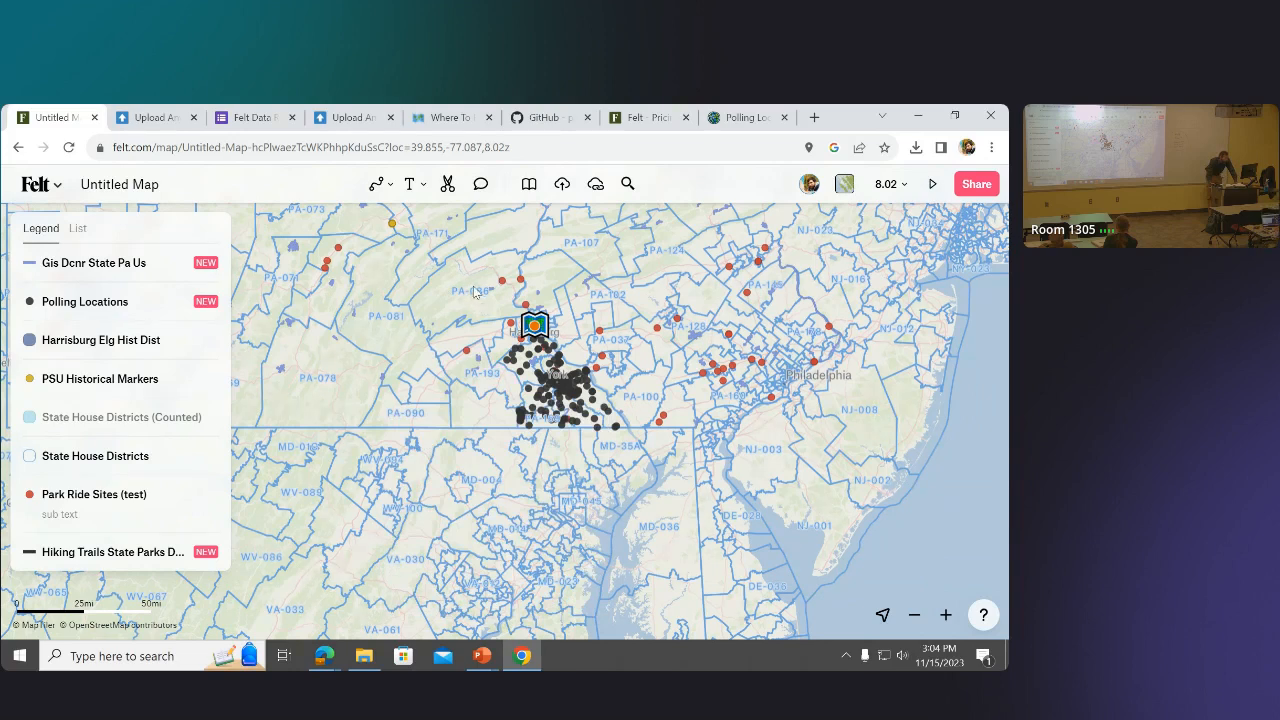
pyautogui.scroll(3, 456, 290)
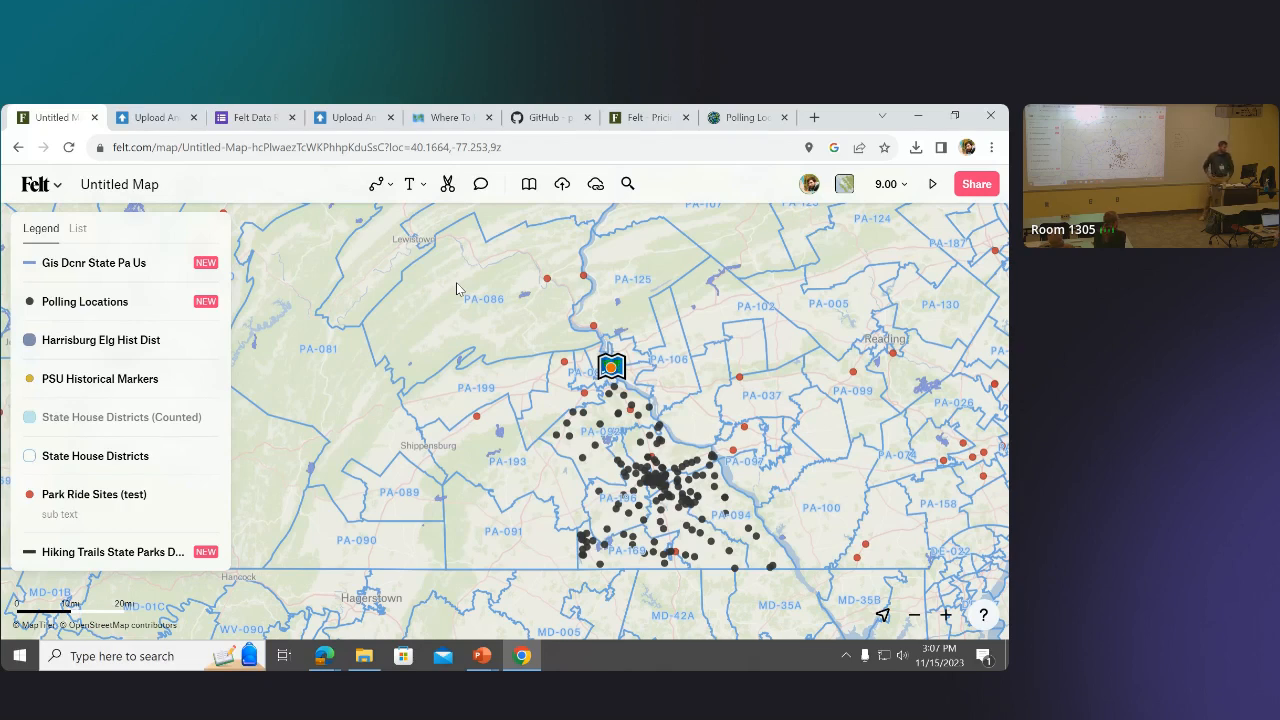
# Examine the Felt pricing page, comparing the Personal, Standard, Professional and Enterprise plans and their features.
pyautogui.click(645, 117)
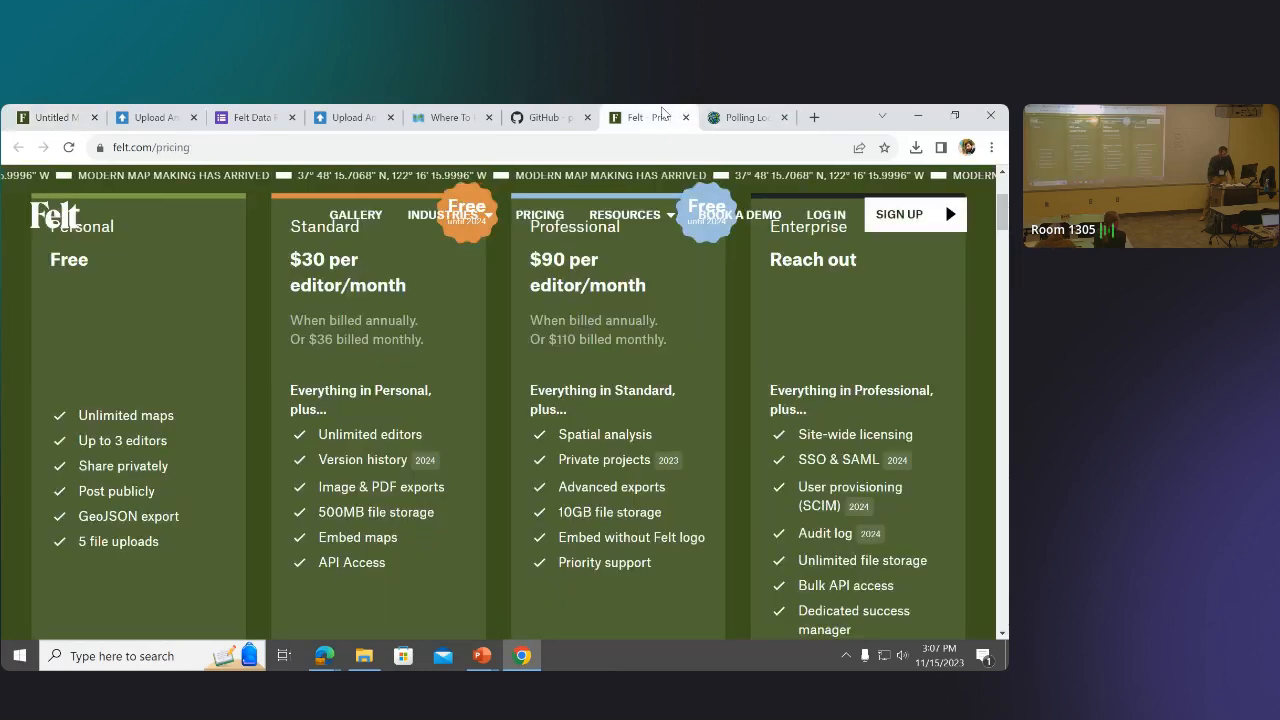
pyautogui.click(485, 225)
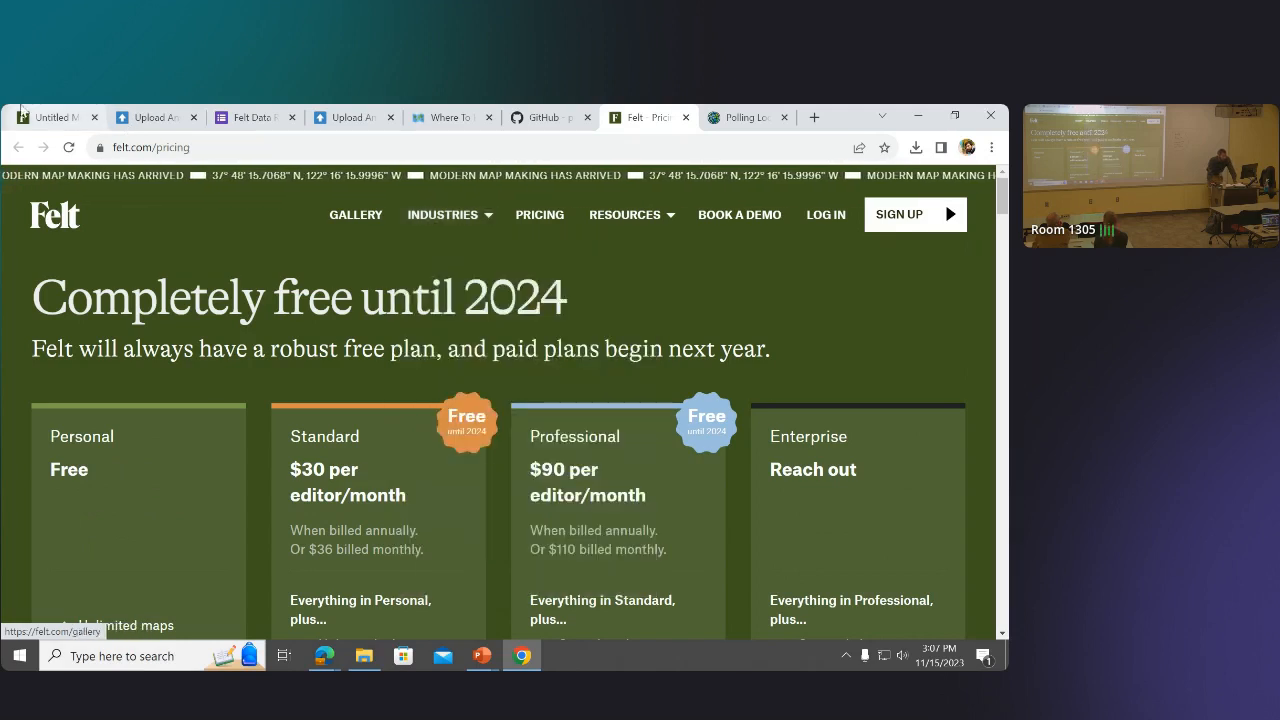
pyautogui.click(22, 113)
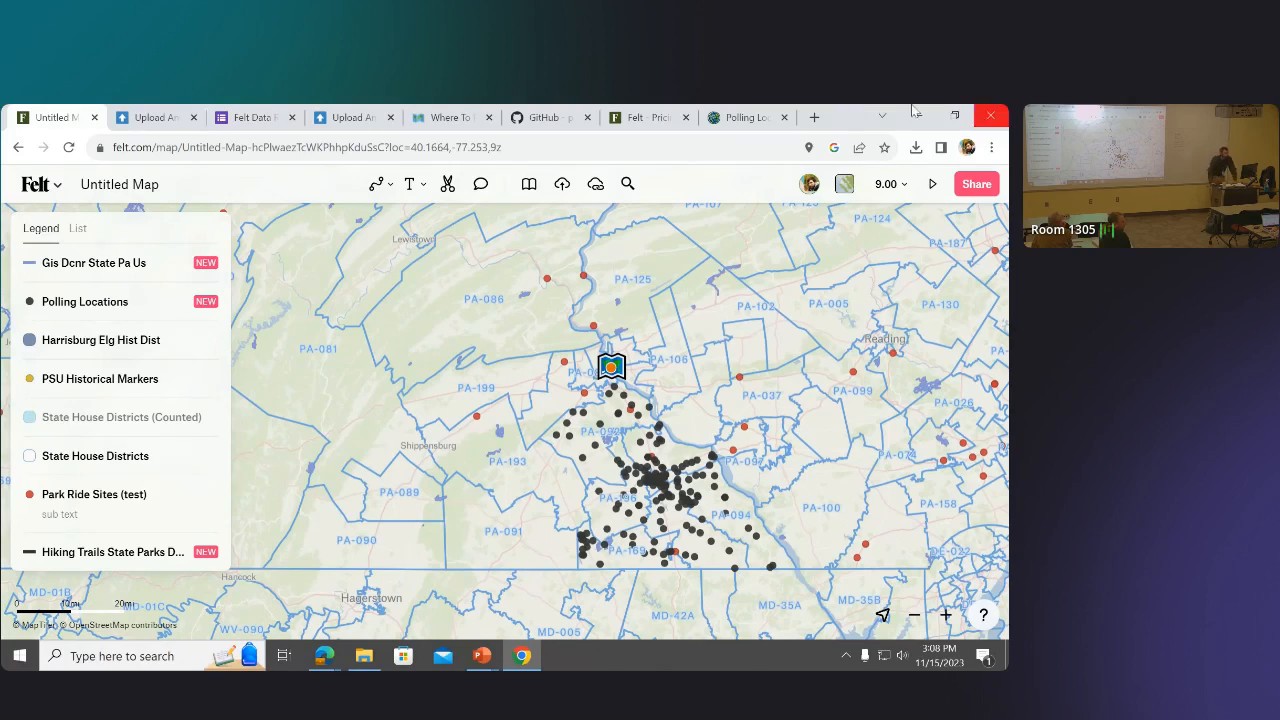
pyautogui.click(648, 118)
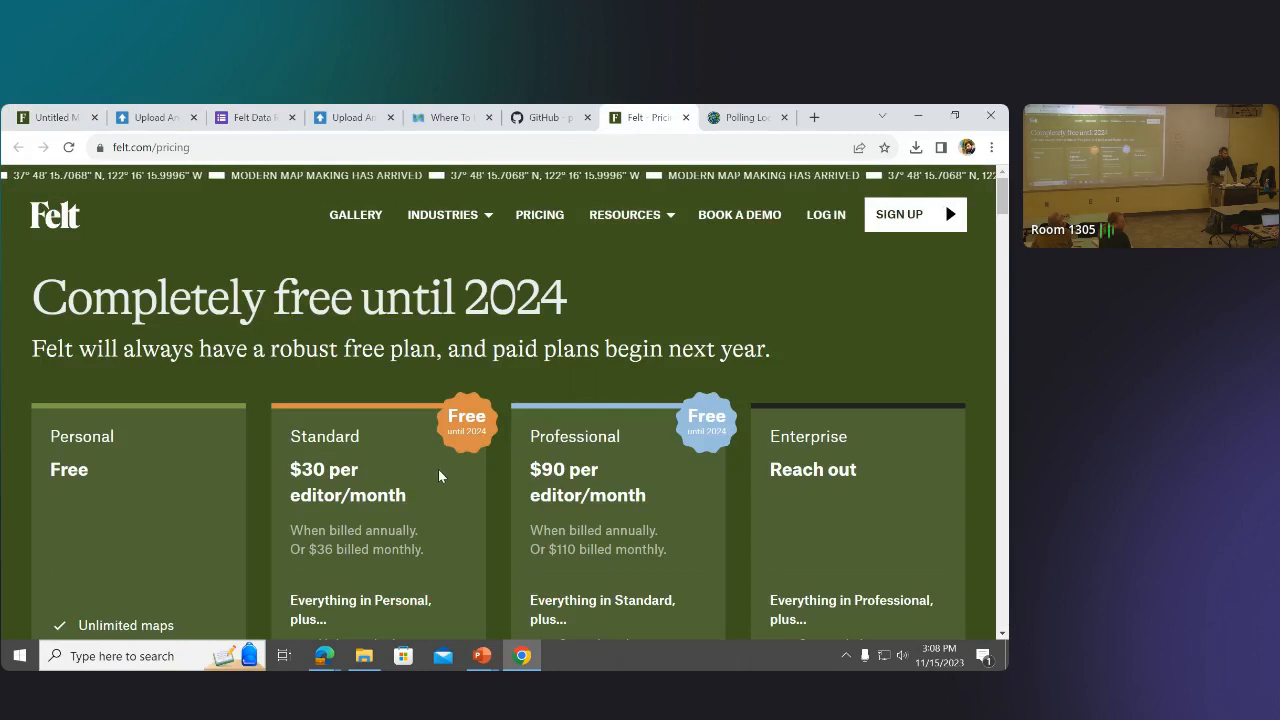
pyautogui.scroll(-1, 444, 475)
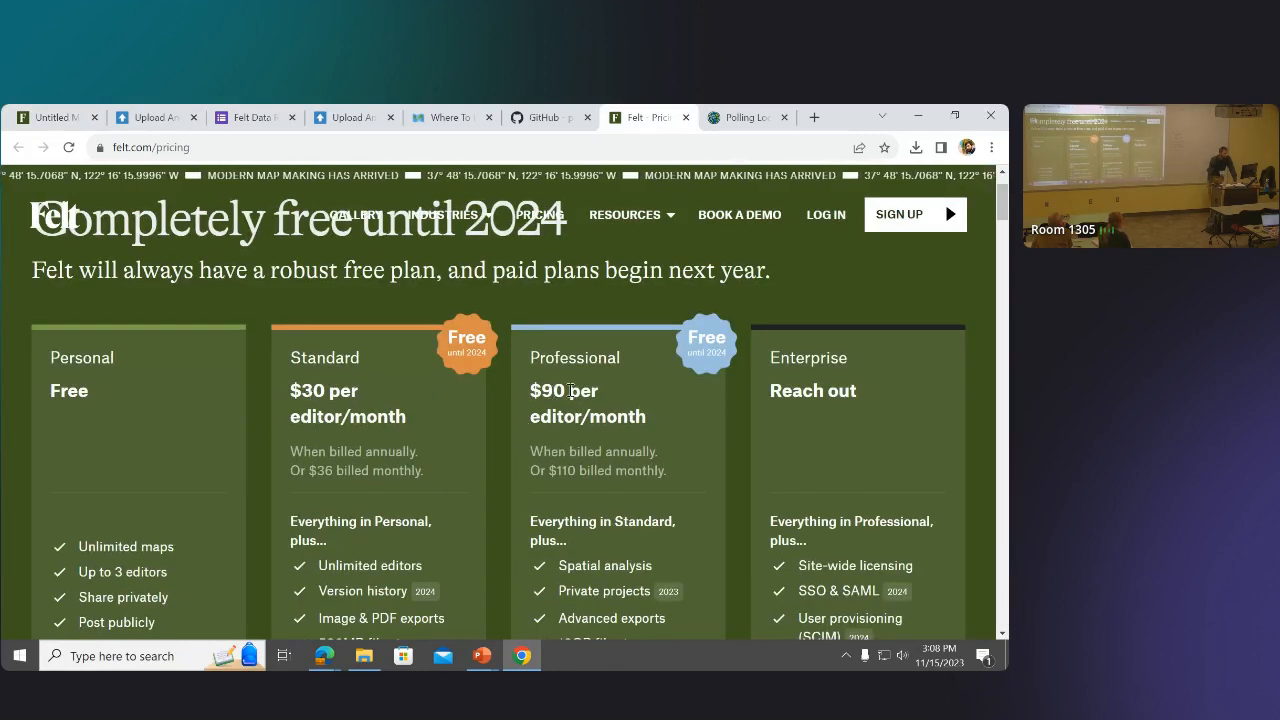
pyautogui.scroll(-1, 570, 390)
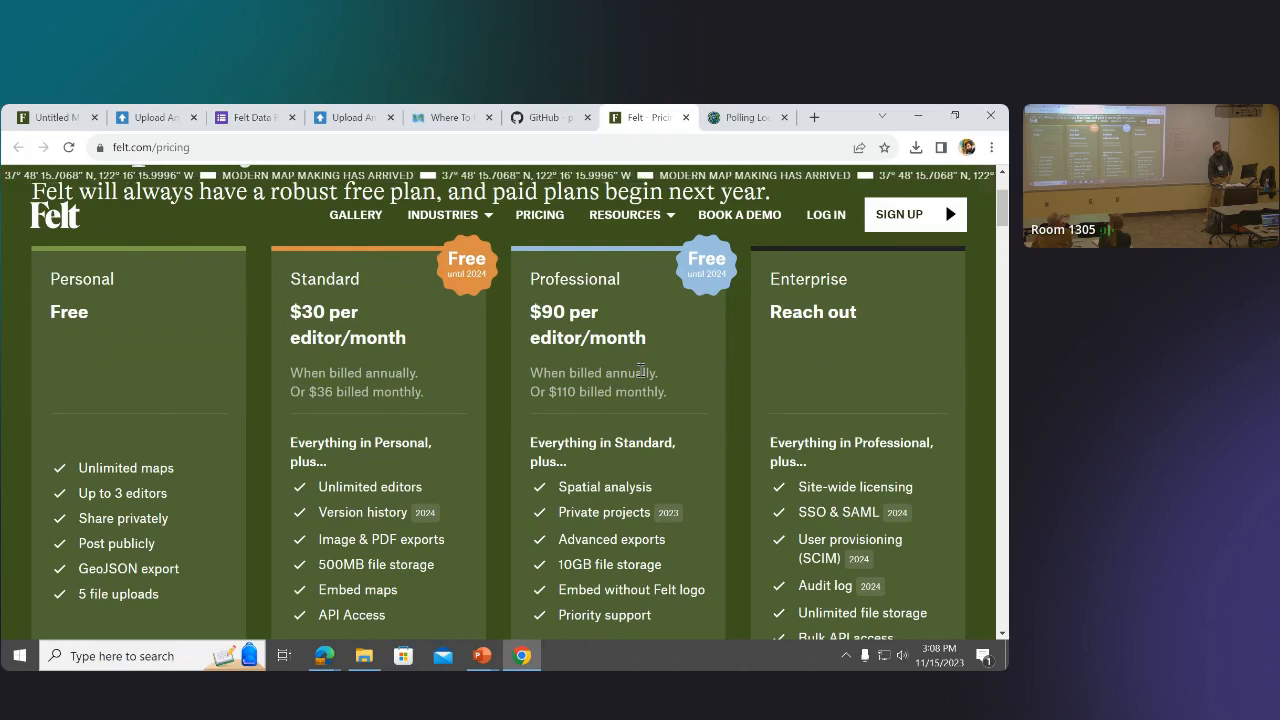
# Return to the Untitled Map and view its sharing options, including collaborator invitations and public access.
pyautogui.click(55, 117)
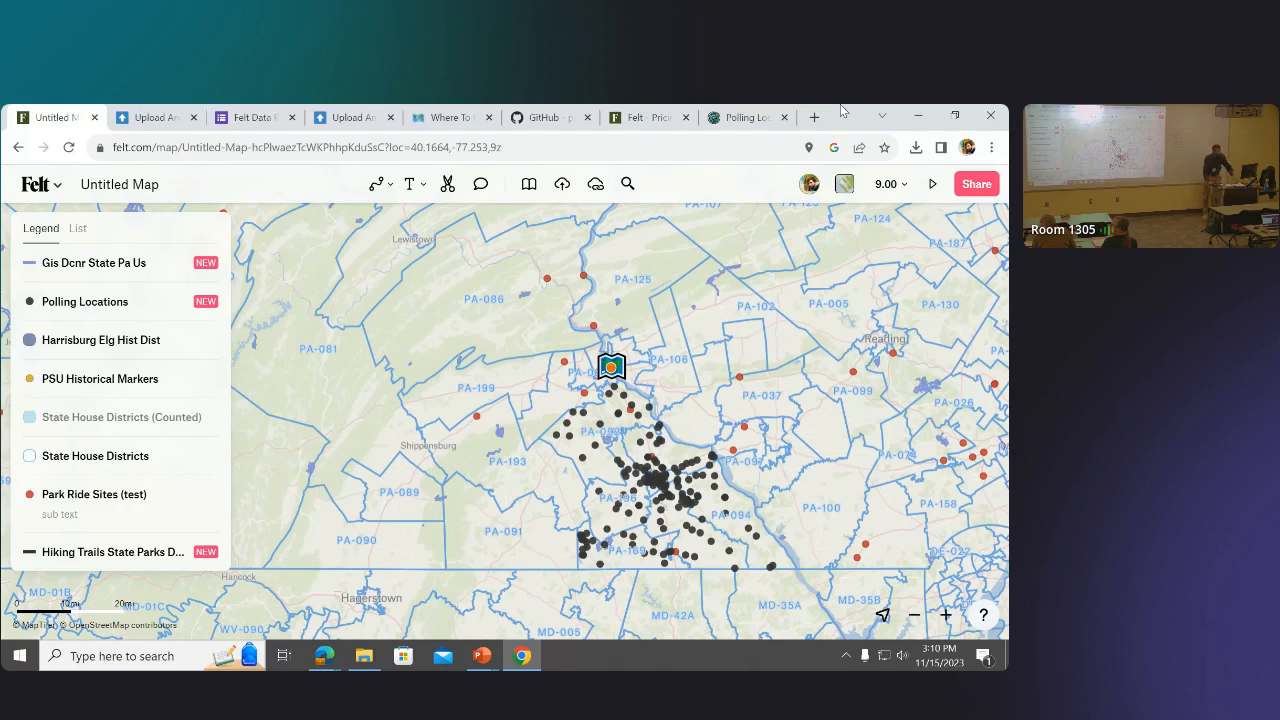
pyautogui.click(979, 187)
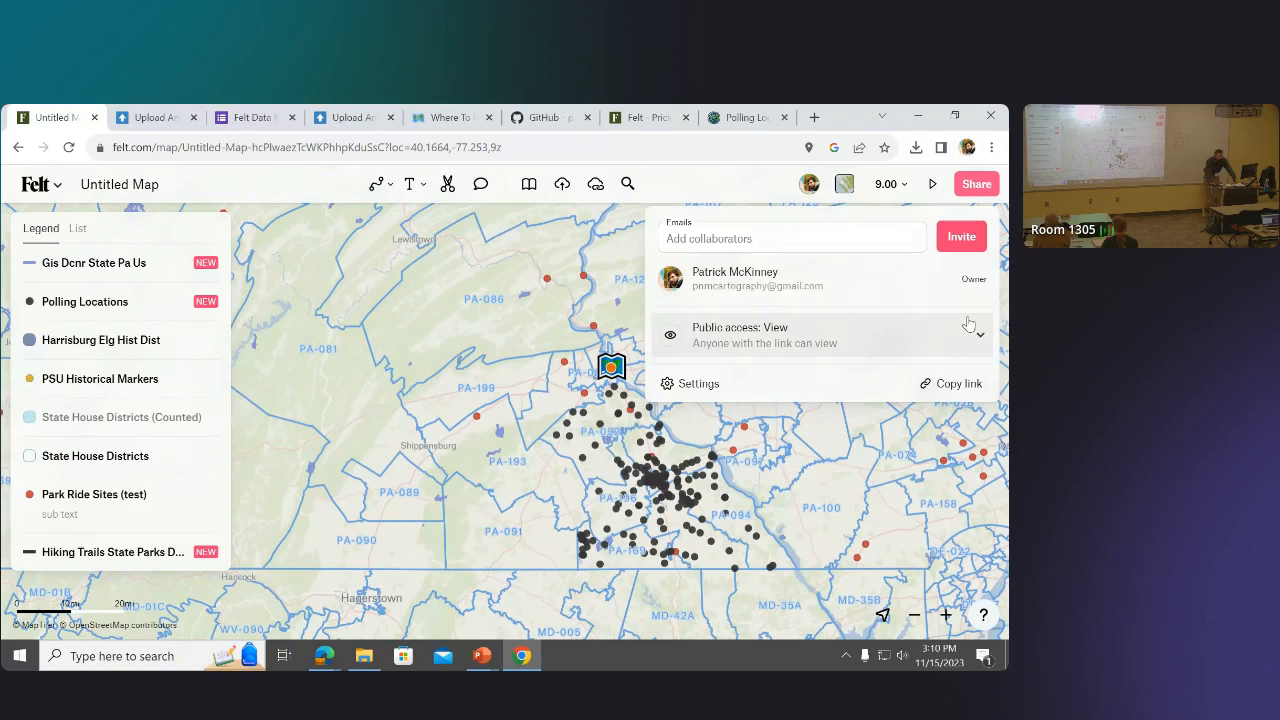
# Recheck the plan features on the Felt pricing page, including those of the free Personal plan.
pyautogui.click(648, 117)
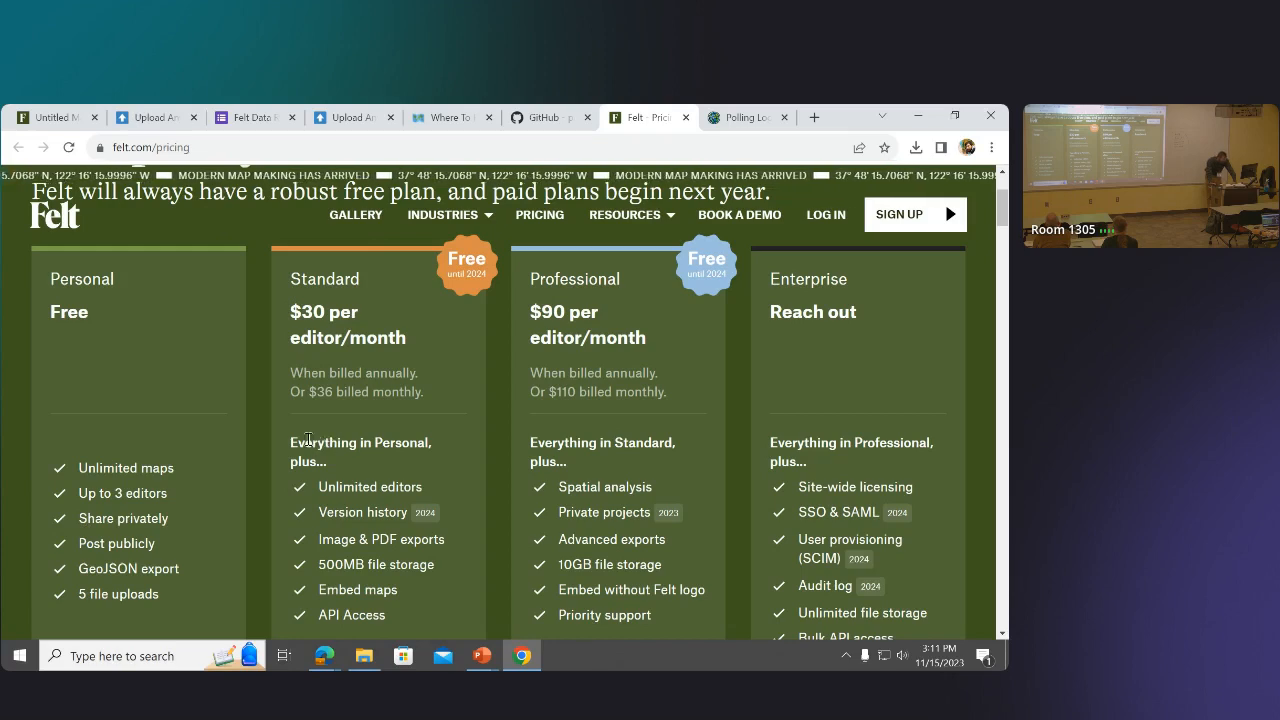
pyautogui.scroll(-1, 306, 438)
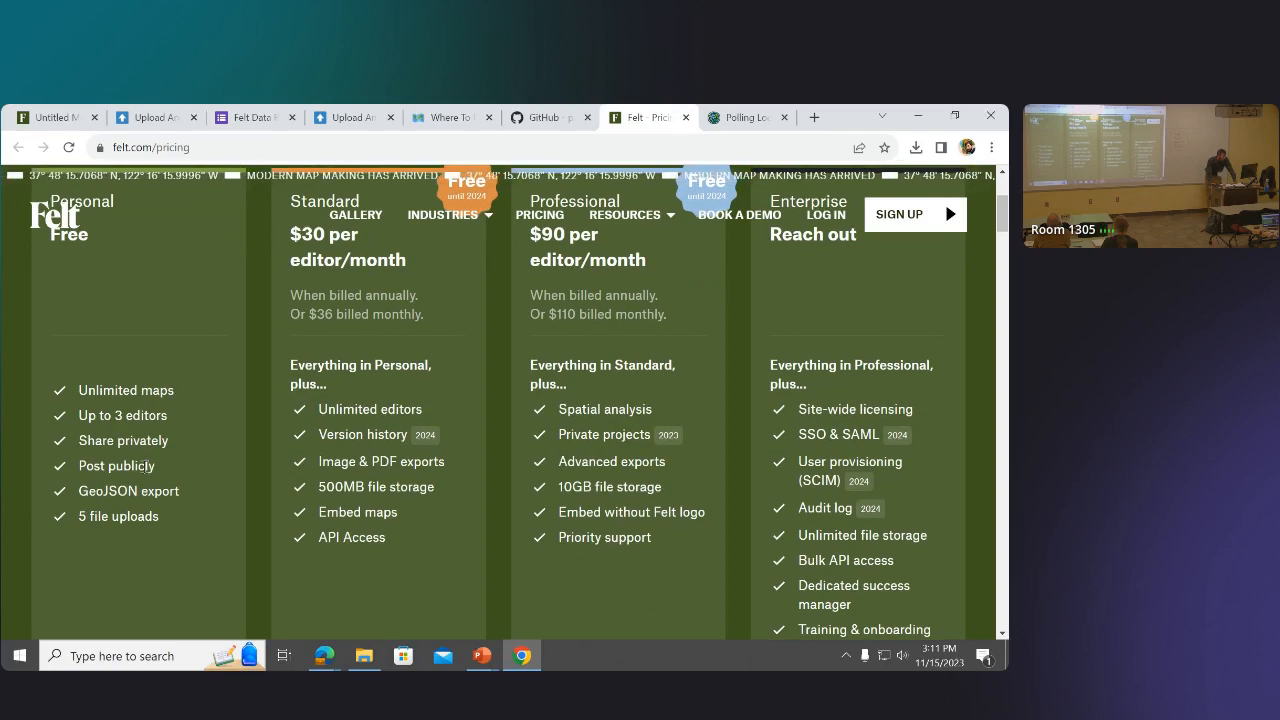
pyautogui.scroll(1, 145, 465)
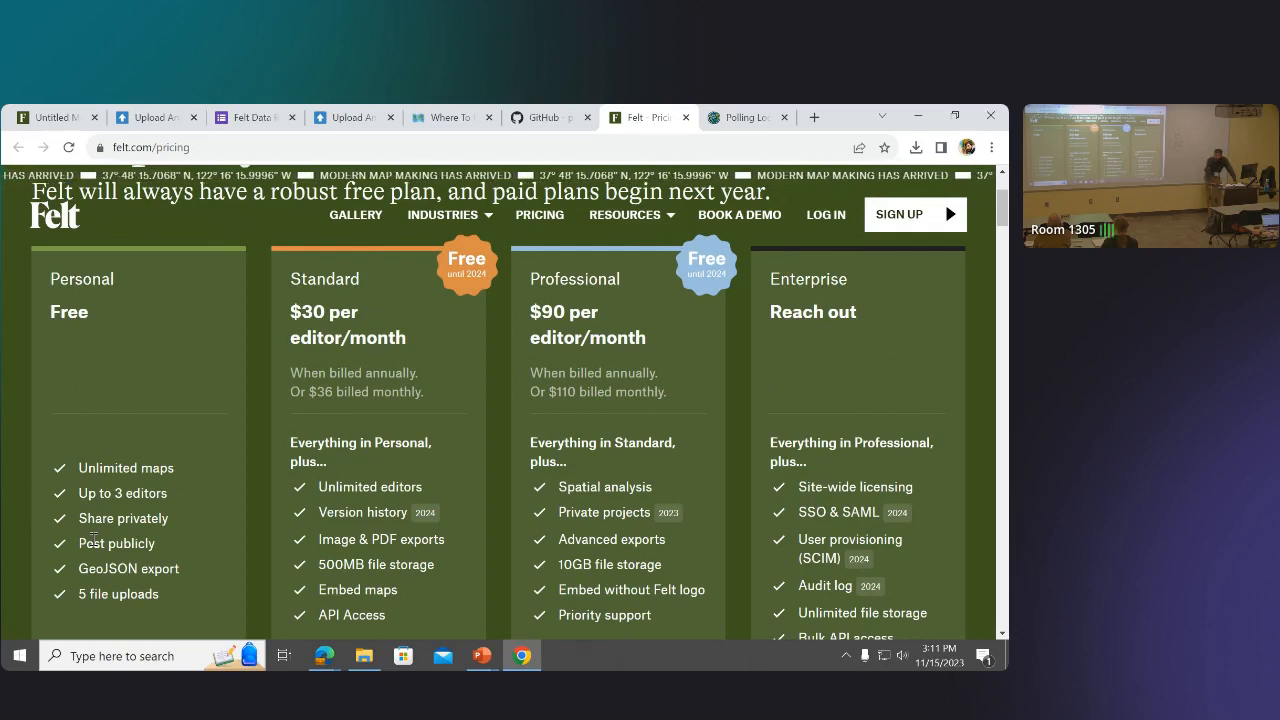
# Return to the Untitled Map, close its sharing options, and go to the Felt home page of recent maps.
pyautogui.click(45, 117)
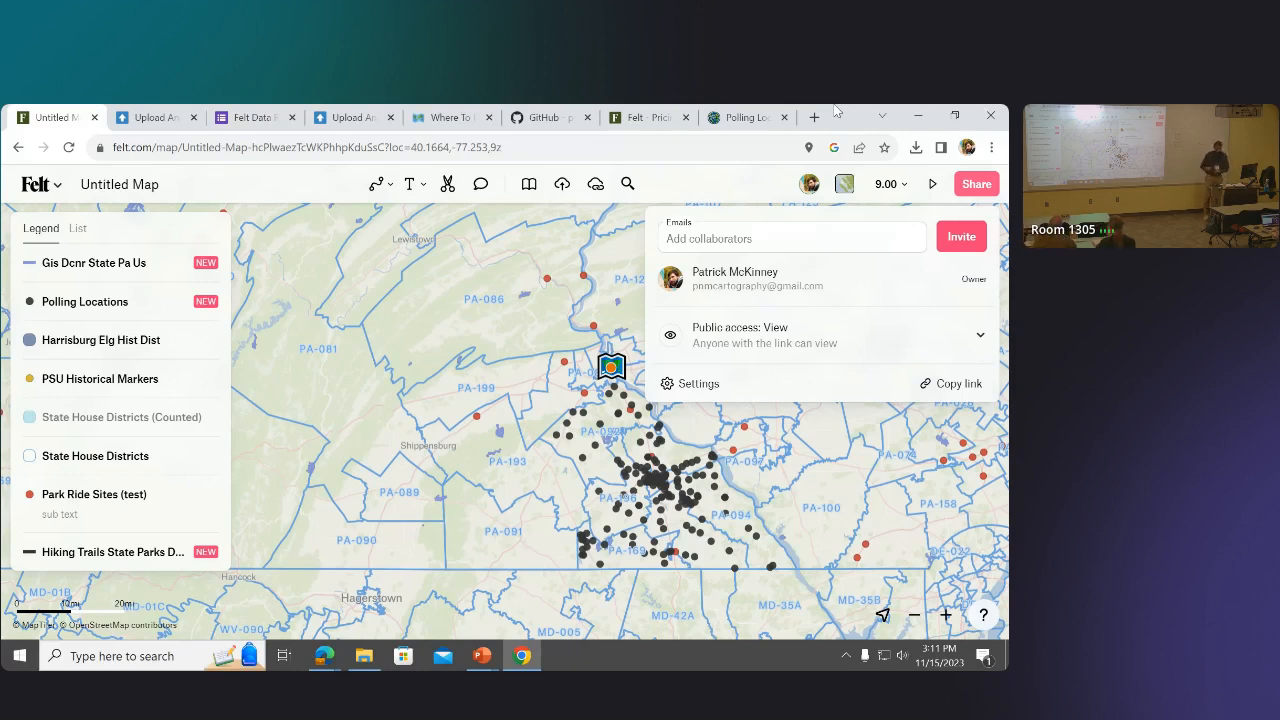
pyautogui.click(803, 189)
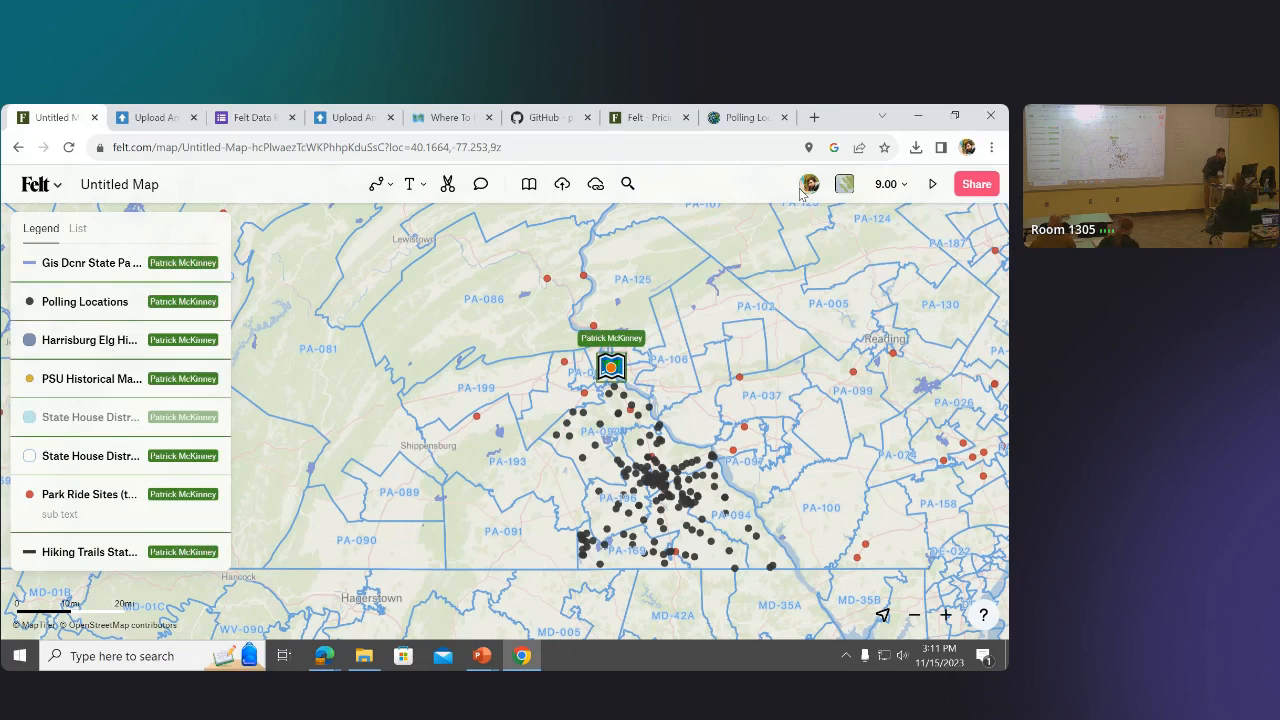
pyautogui.click(42, 184)
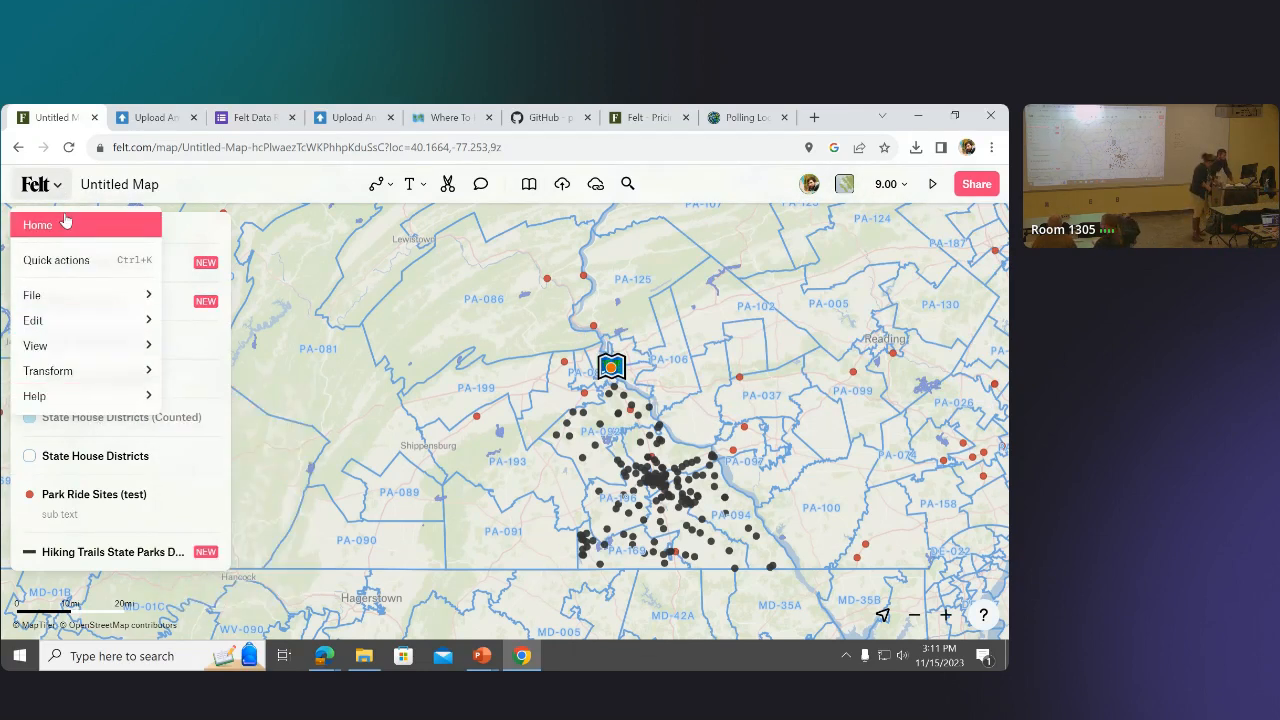
pyautogui.click(65, 221)
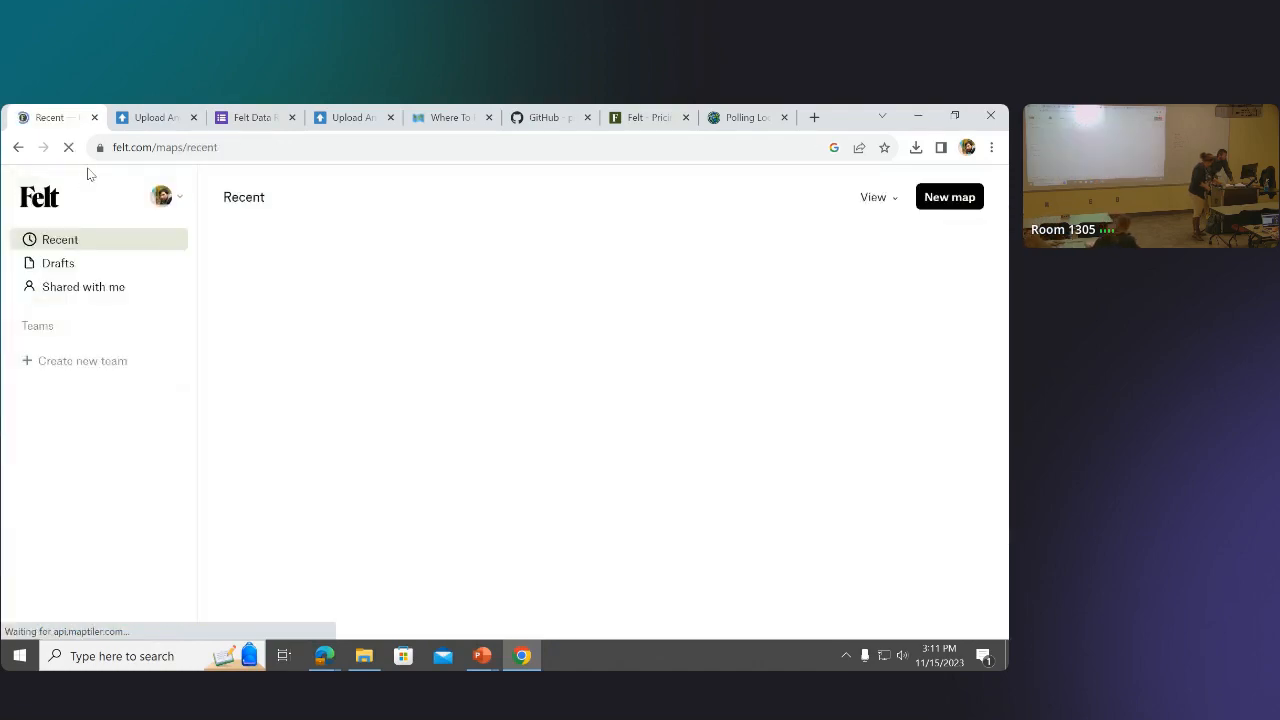